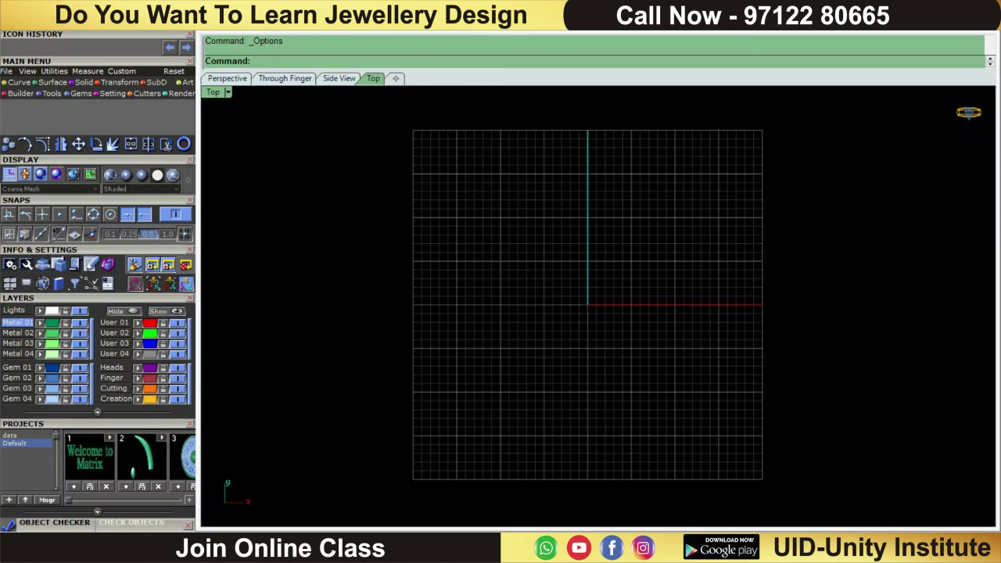
- Zoom the empty Top view in and out, then show the View toolbar
scroll(566, 198, "up", 2)
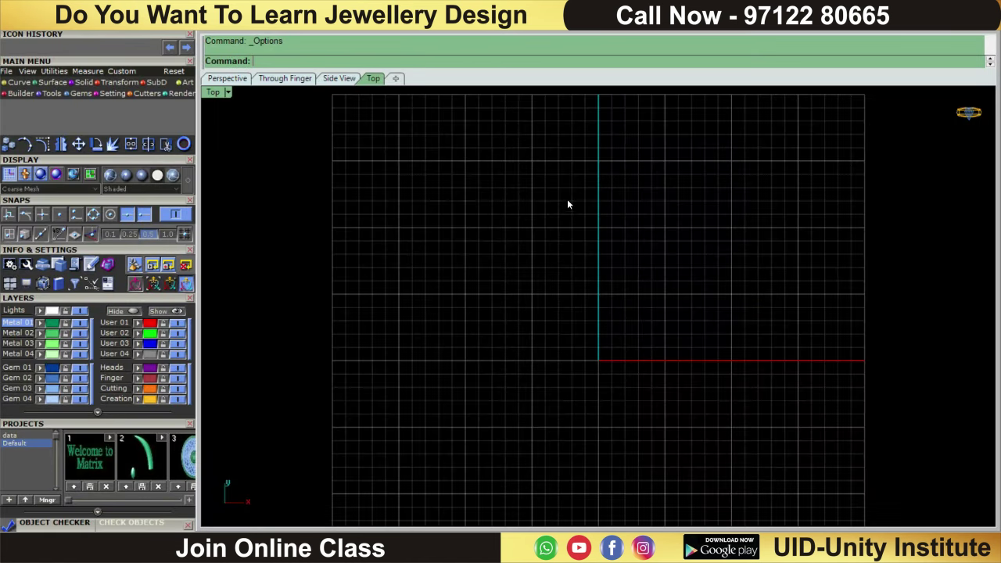
scroll(568, 207, "down", 1)
scroll(592, 184, "down", 2)
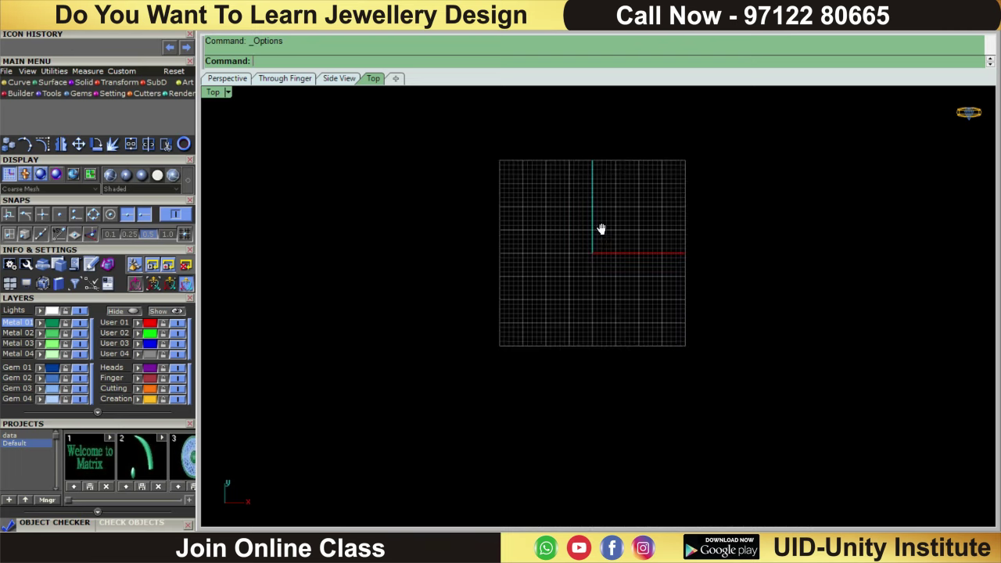
scroll(599, 228, "up", 1)
scroll(604, 253, "up", 1)
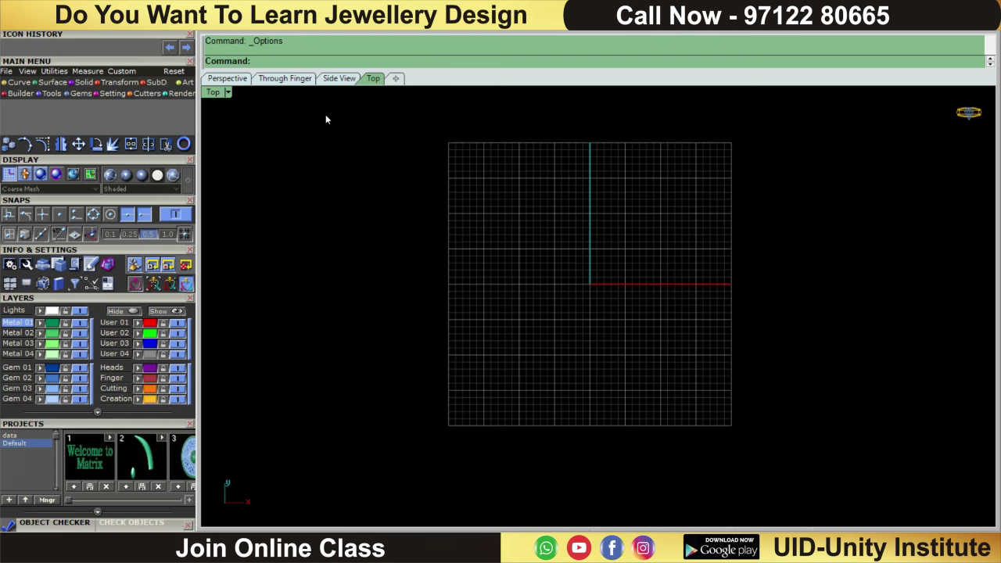
scroll(589, 286, "up", 1)
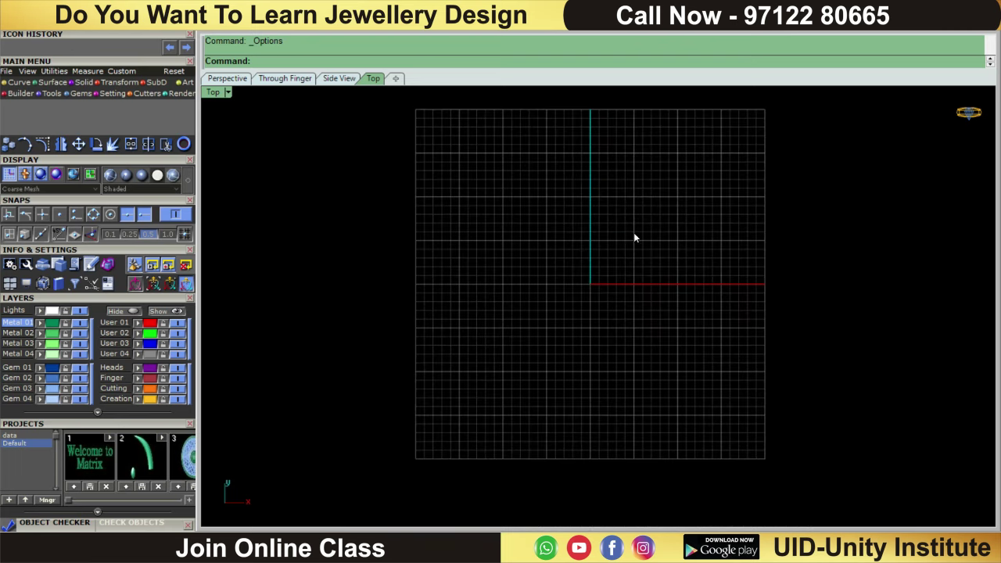
left_click(26, 71)
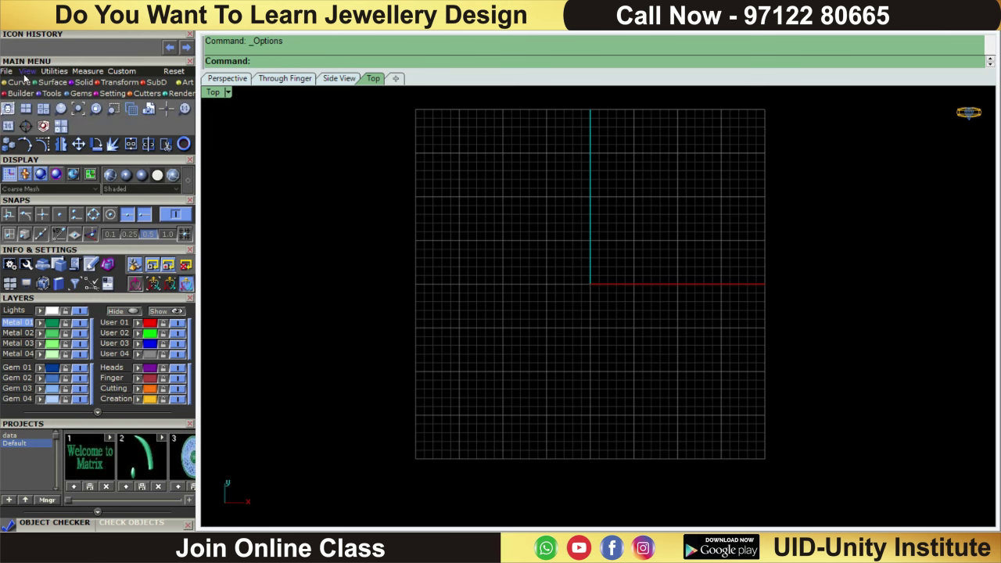
- Start Picture Frame and open reference image 06 from the DPD > DPD-06 folder
left_click(7, 110)
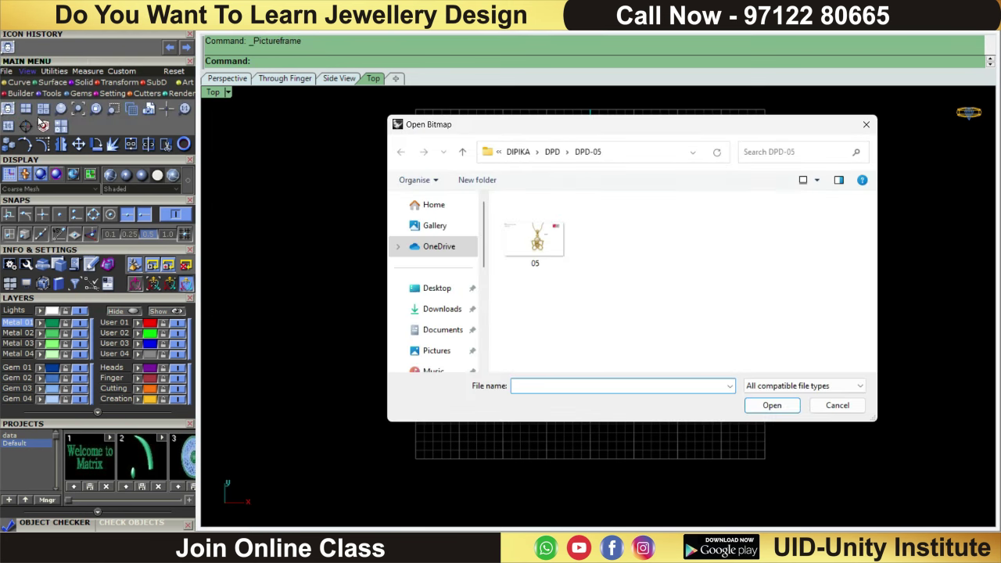
left_click(582, 154)
left_click(551, 152)
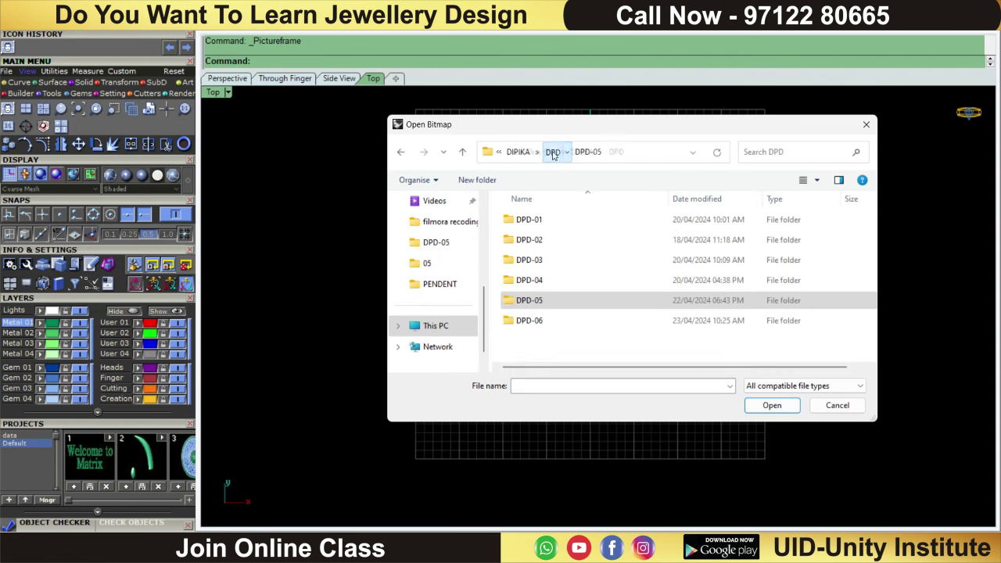
left_click(539, 325)
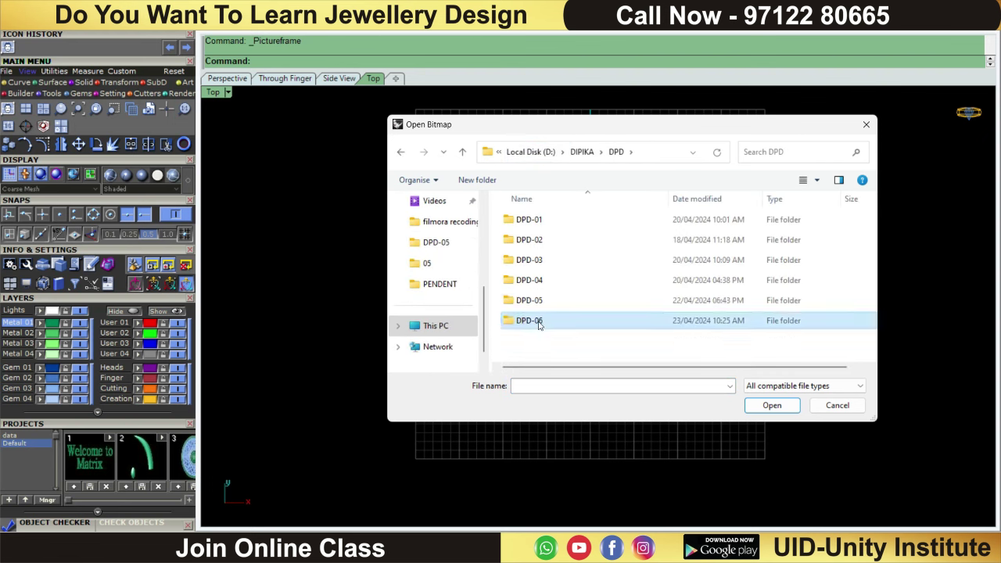
double_click(538, 325)
left_click(538, 226)
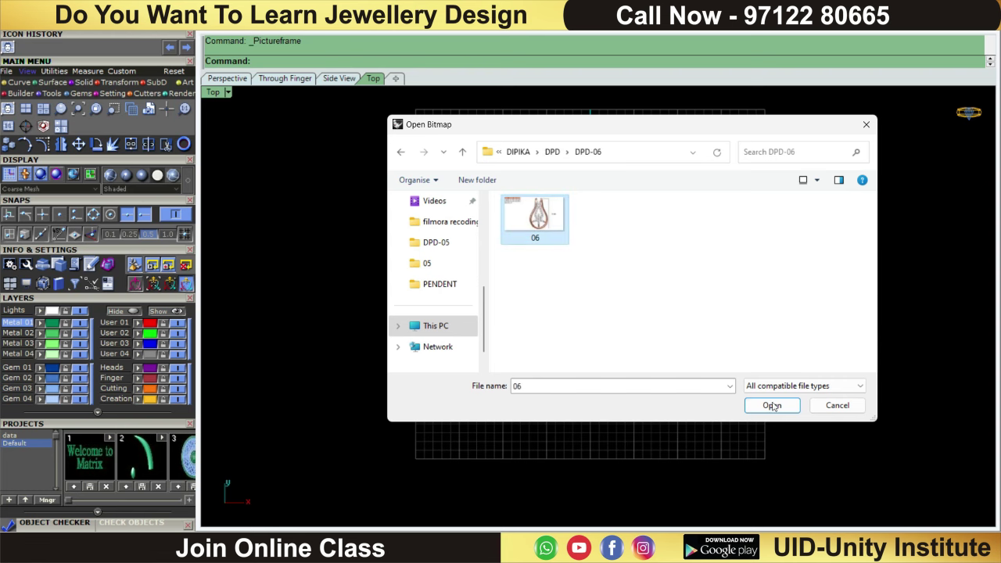
left_click(772, 405)
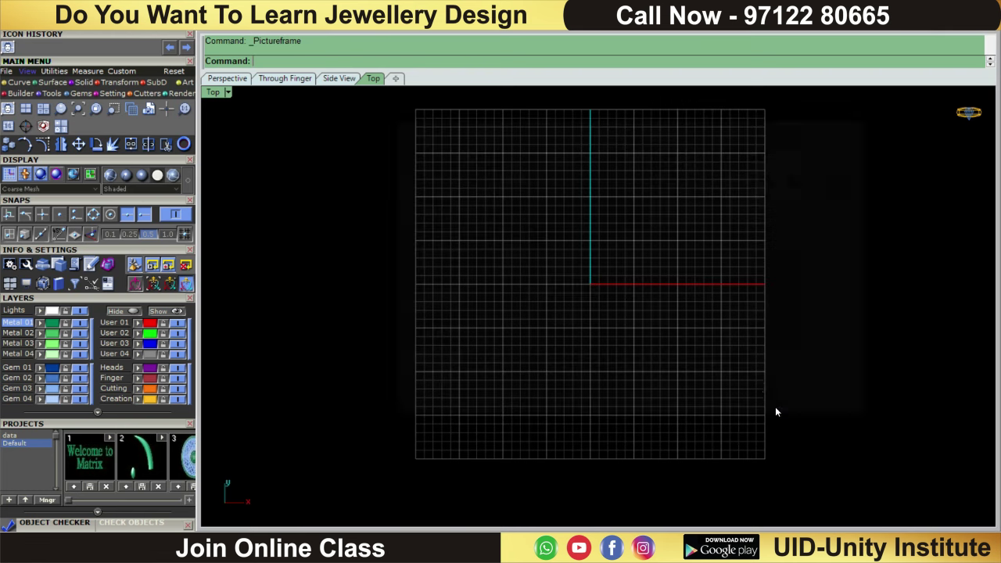
- Place the picture with its first corner at 0,0,0, centre it in view and select it
scroll(632, 313, "down", 2)
left_click(623, 296)
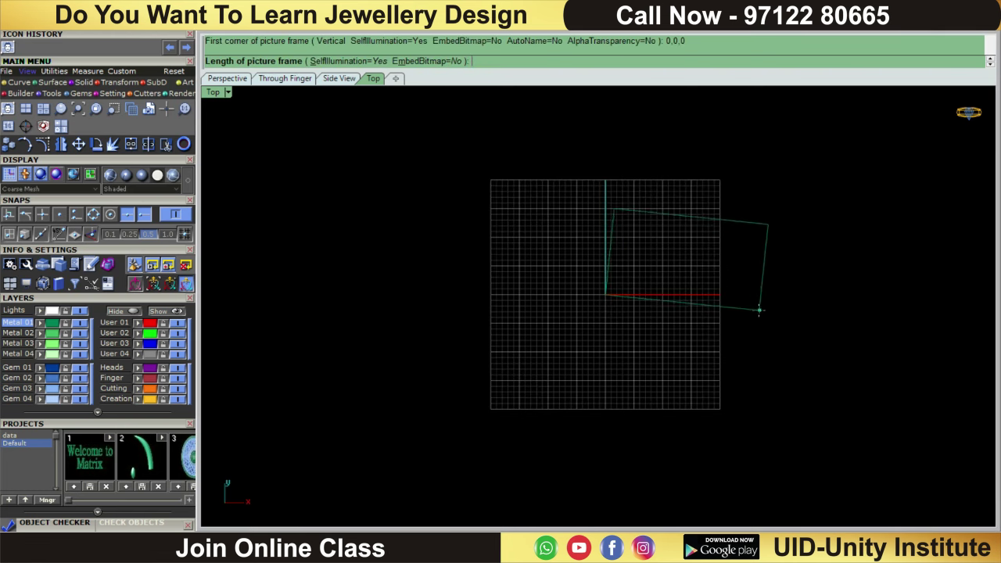
scroll(759, 307, "down", 2)
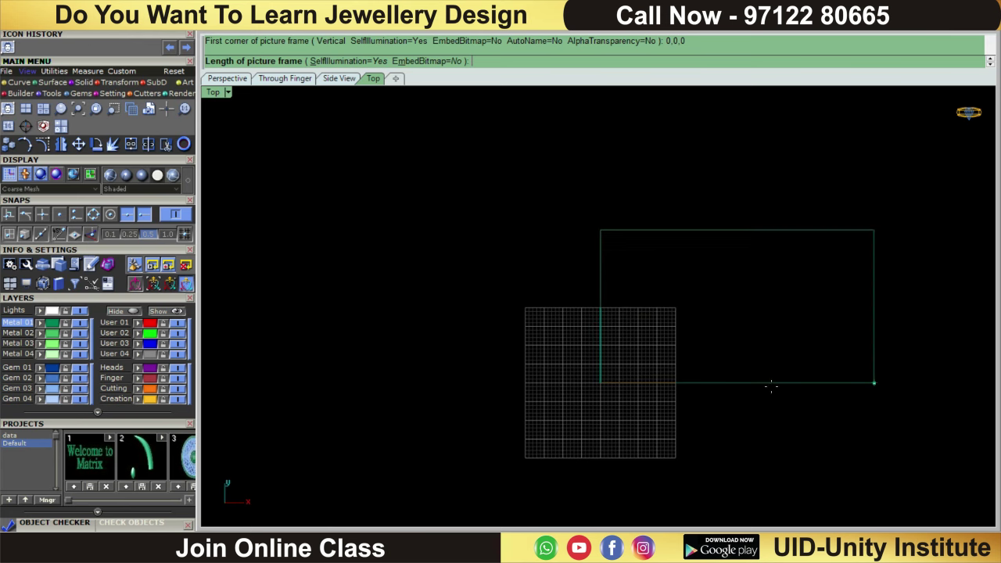
left_click(859, 397)
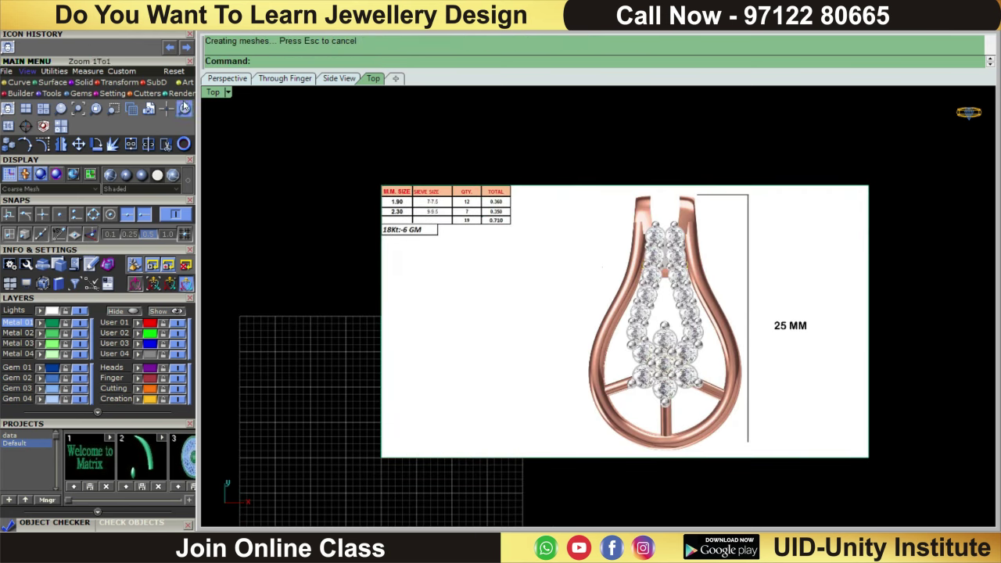
middle_click_drag(539, 179, 492, 195)
scroll(659, 291, "down", 4)
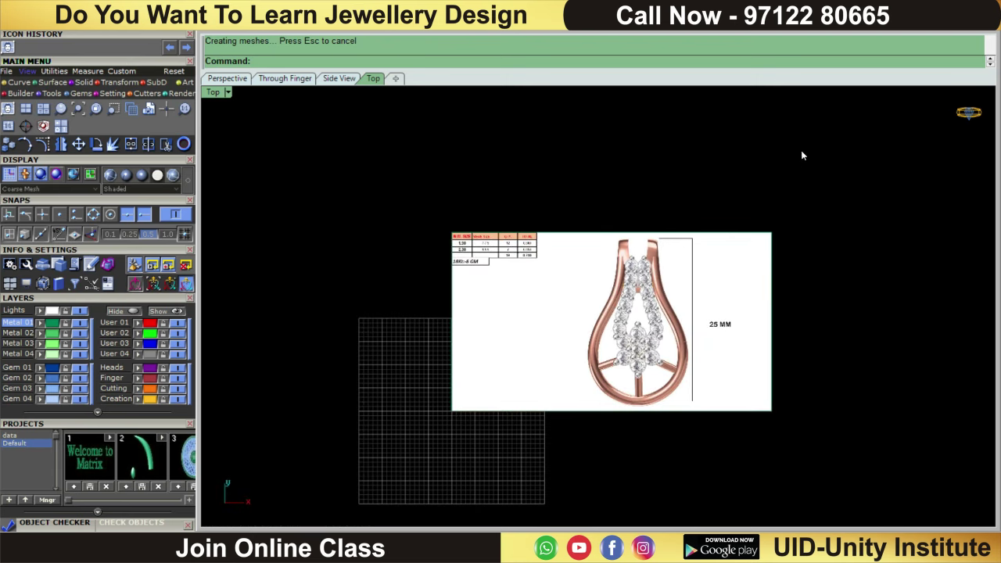
left_click(604, 347)
scroll(661, 176, "up", 2)
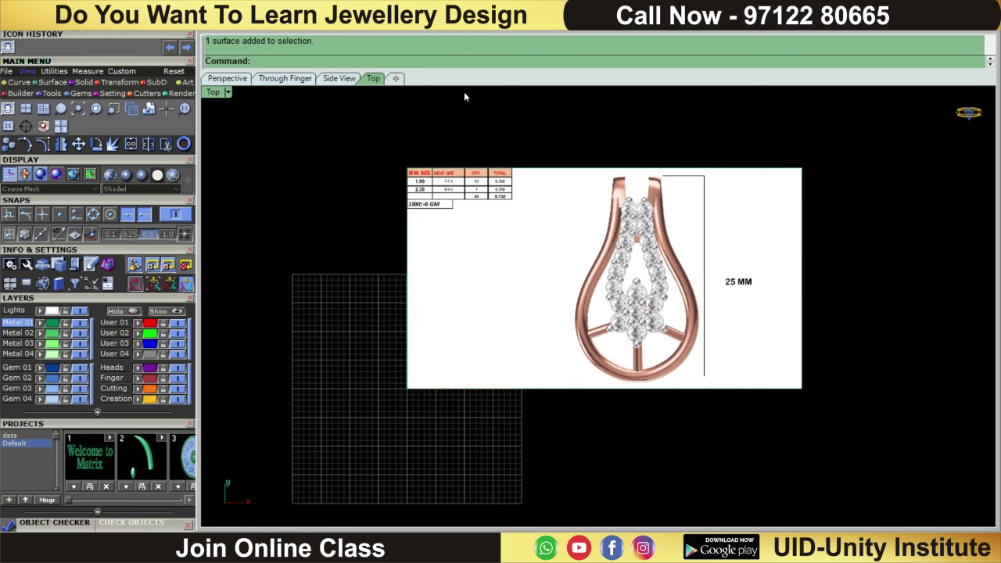
- Draw a rectangle around the pendant and its 25 MM height mark
left_click(26, 82)
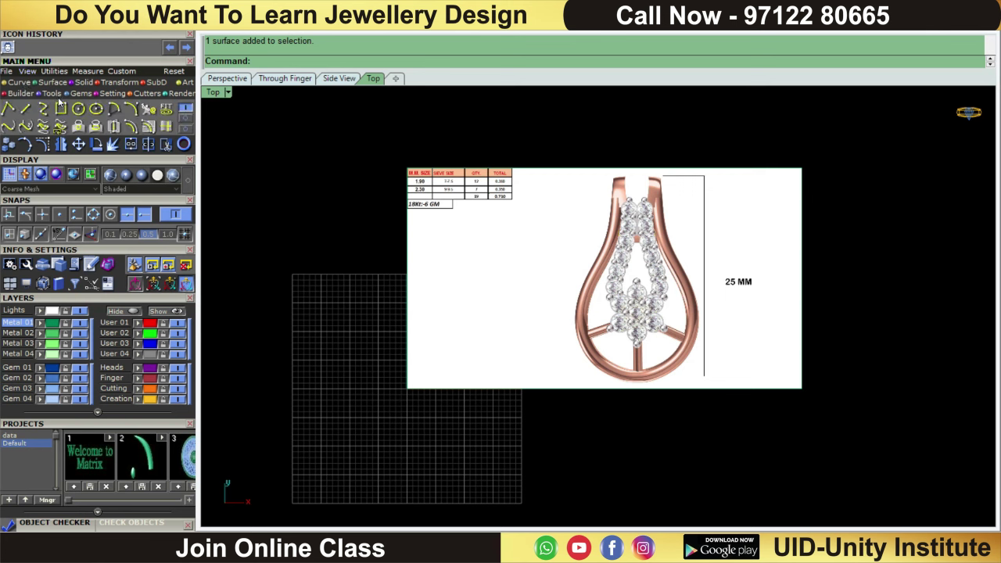
left_click(61, 109)
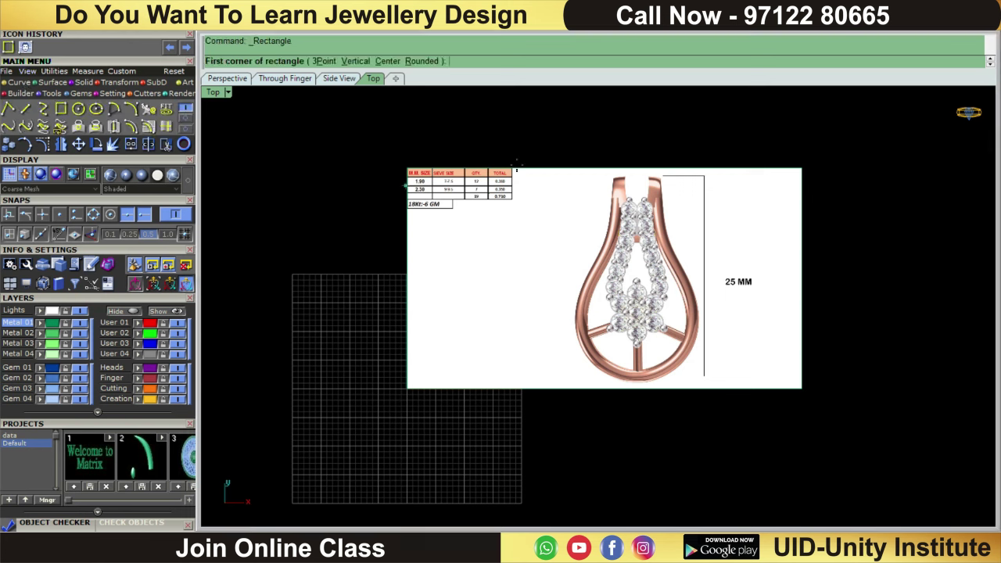
left_click(524, 171)
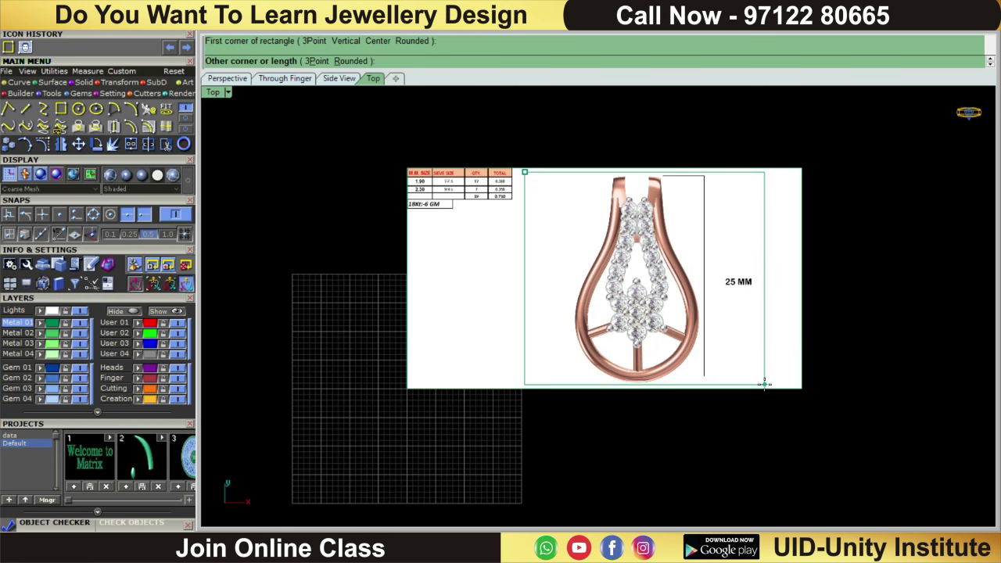
left_click(764, 383)
- Trim away the image part holding the size table and delete the leftover rectangle curve
left_click_drag(666, 344, 665, 344)
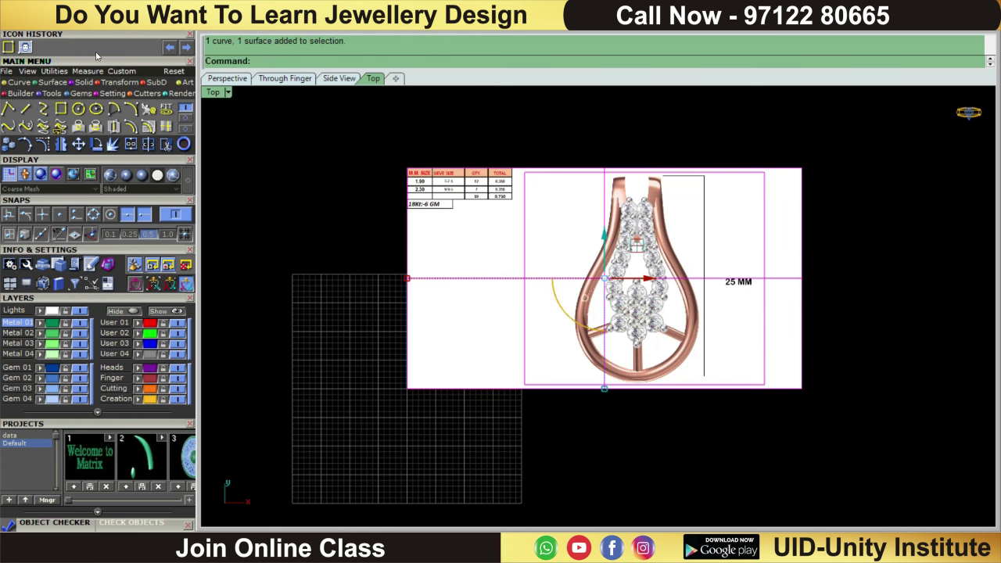
left_click(167, 144)
left_click(506, 301)
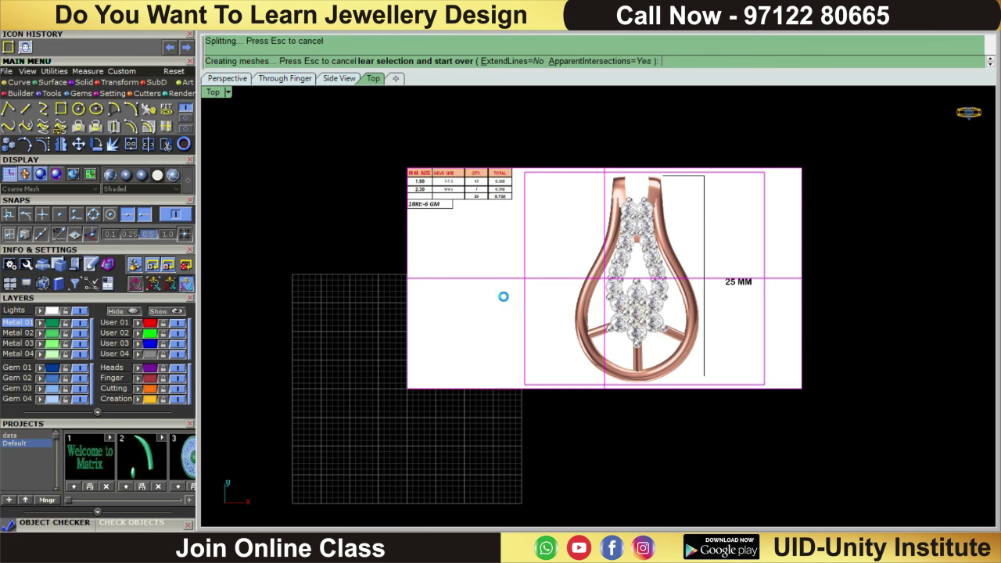
key("Return")
left_click(525, 232)
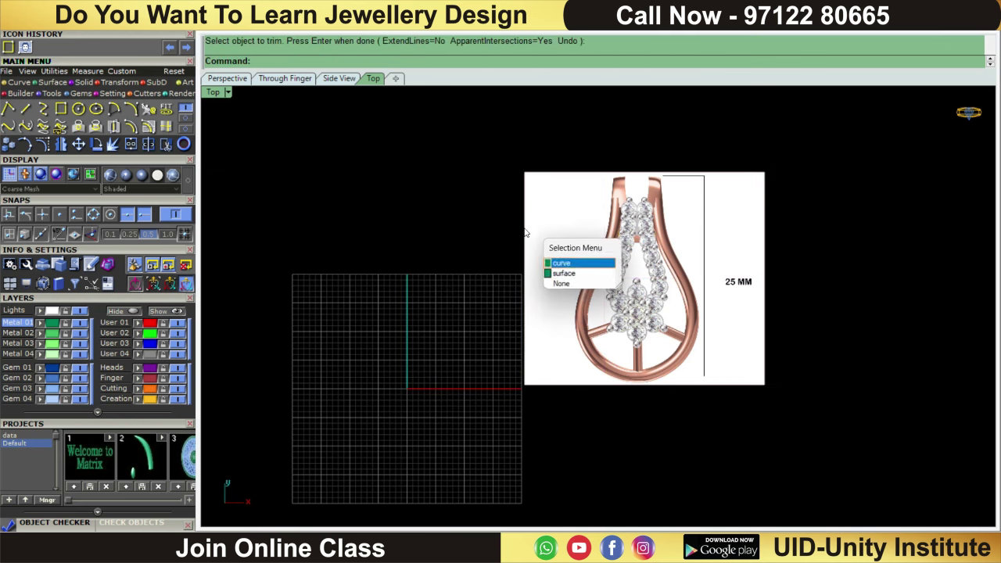
left_click(560, 263)
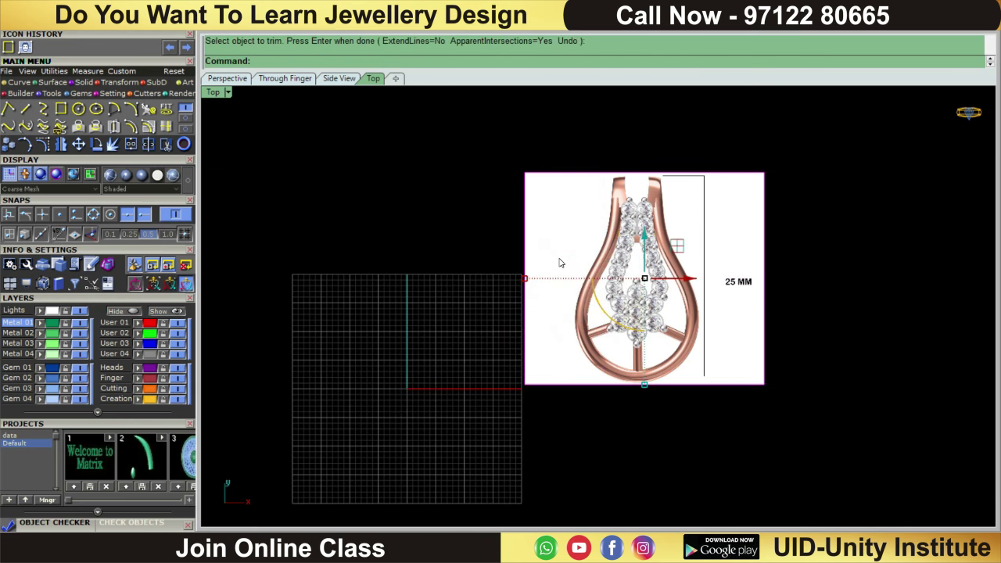
key("Delete")
scroll(687, 243, "up", 1)
scroll(688, 243, "down", 2)
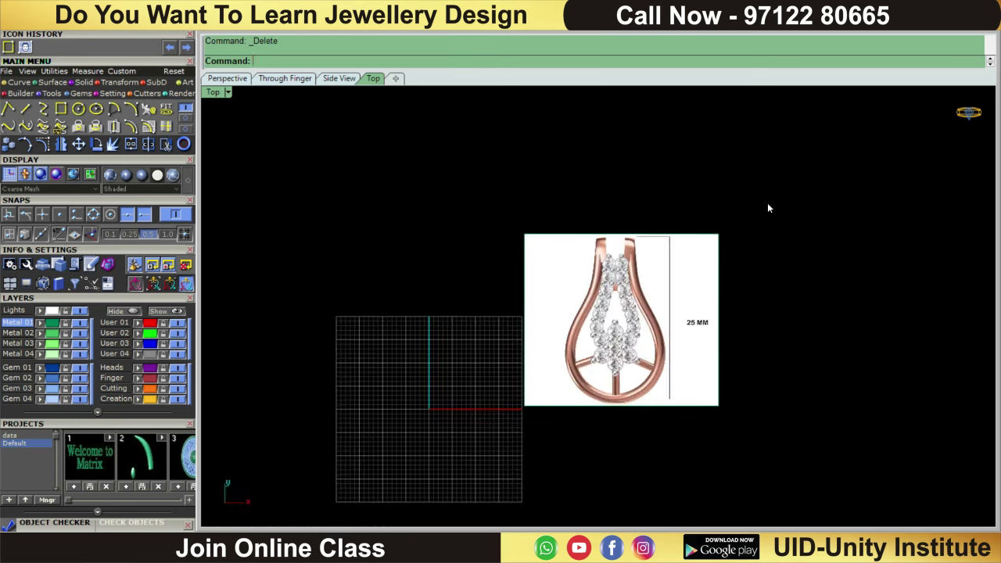
scroll(677, 308, "up", 1)
- Scale the cropped image in 2D by reference, bail top to pendant bottom, to 25 mm
scroll(774, 302, "up", 1)
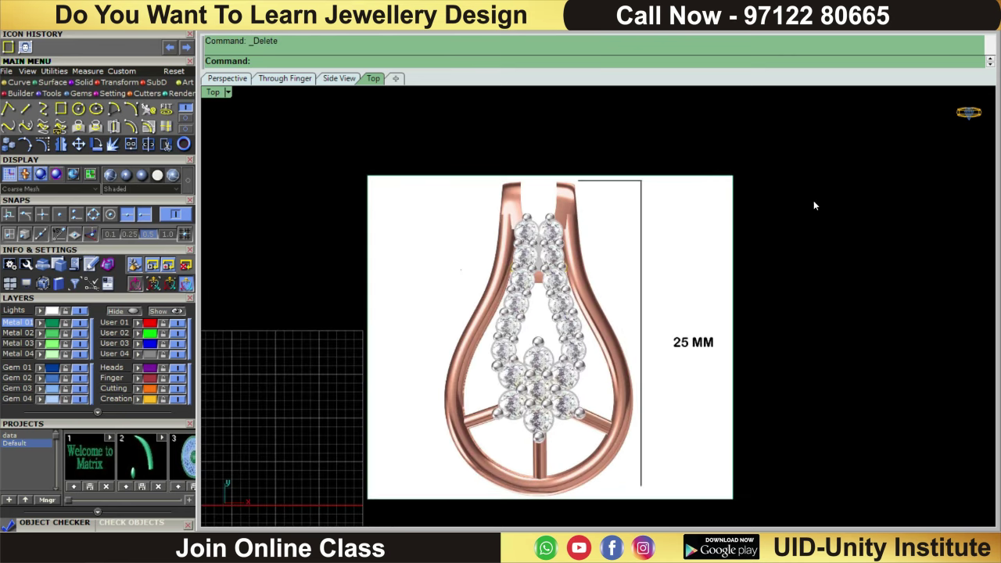
left_click_drag(820, 159, 693, 288)
left_click_drag(490, 440, 471, 445)
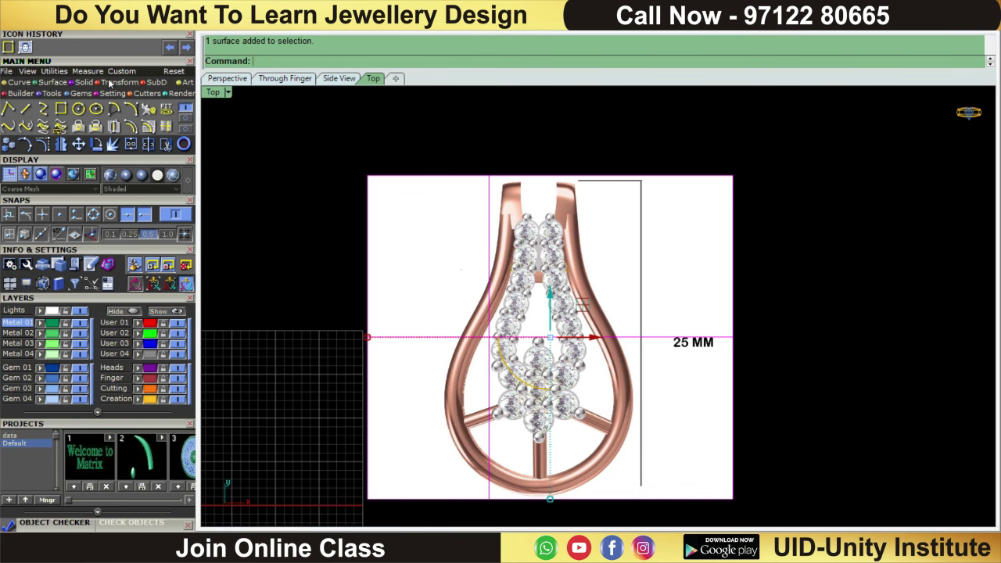
left_click(83, 82)
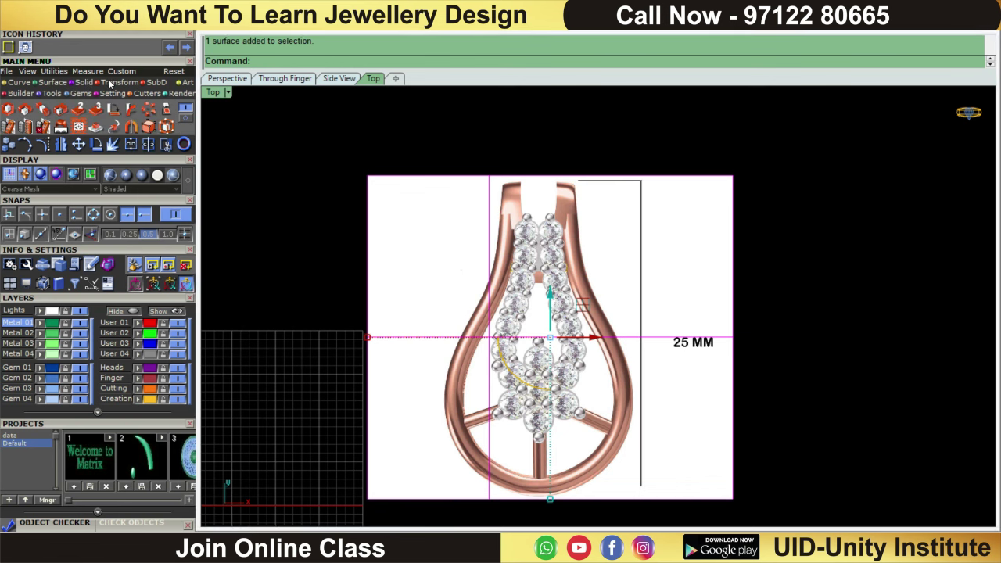
left_click(28, 111)
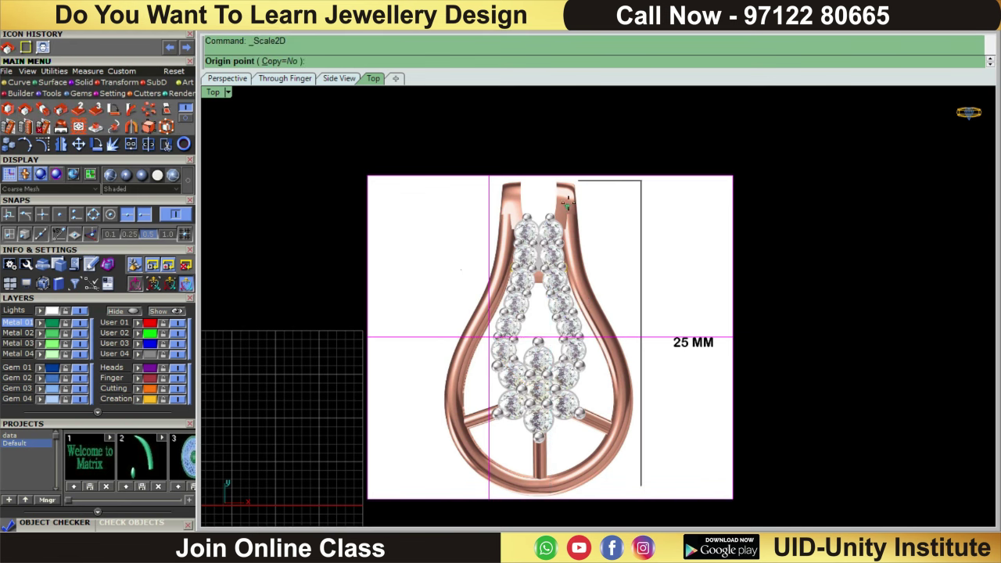
scroll(560, 197, "up", 2)
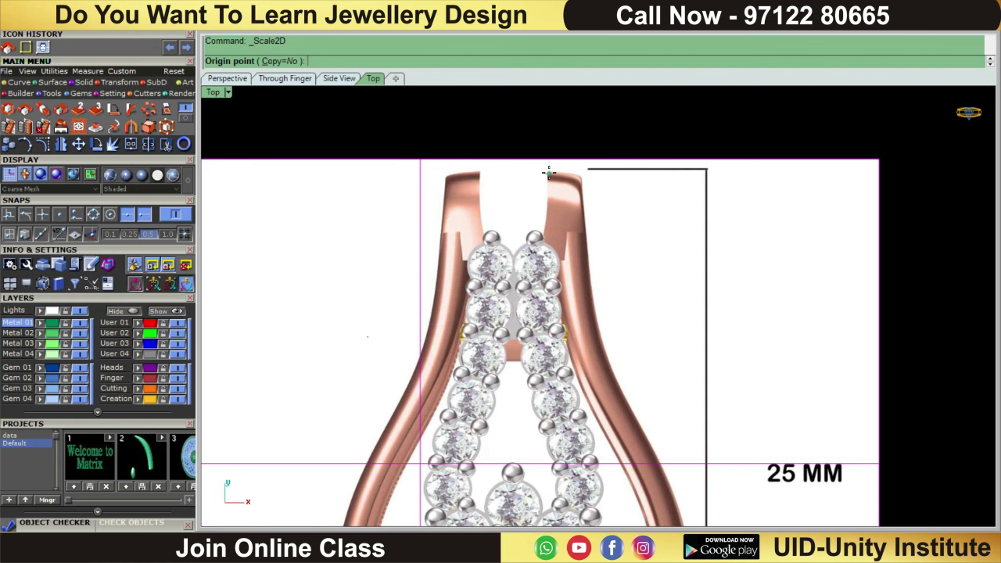
left_click(548, 172)
scroll(548, 173, "down", 2)
scroll(534, 404, "up", 1)
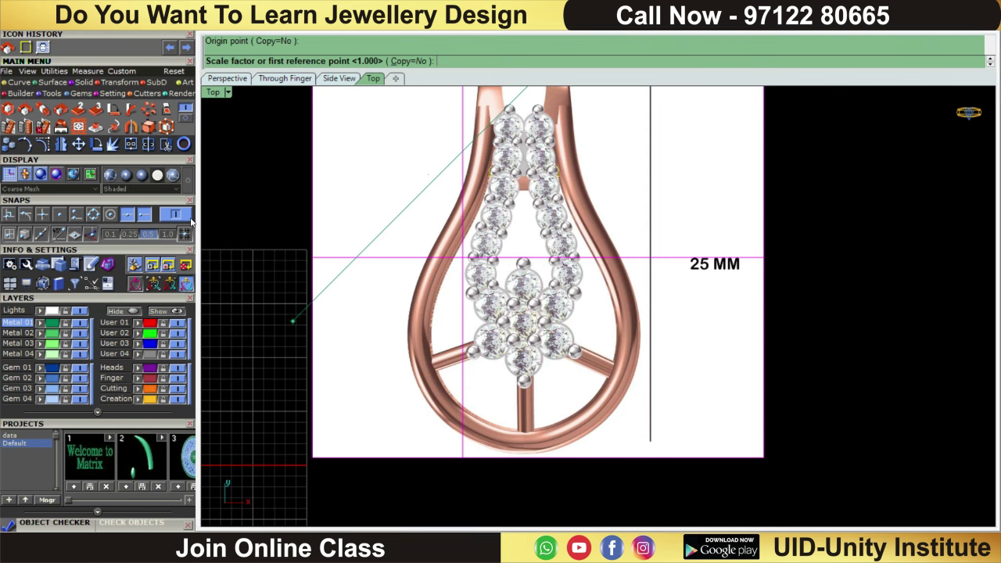
left_click(545, 451)
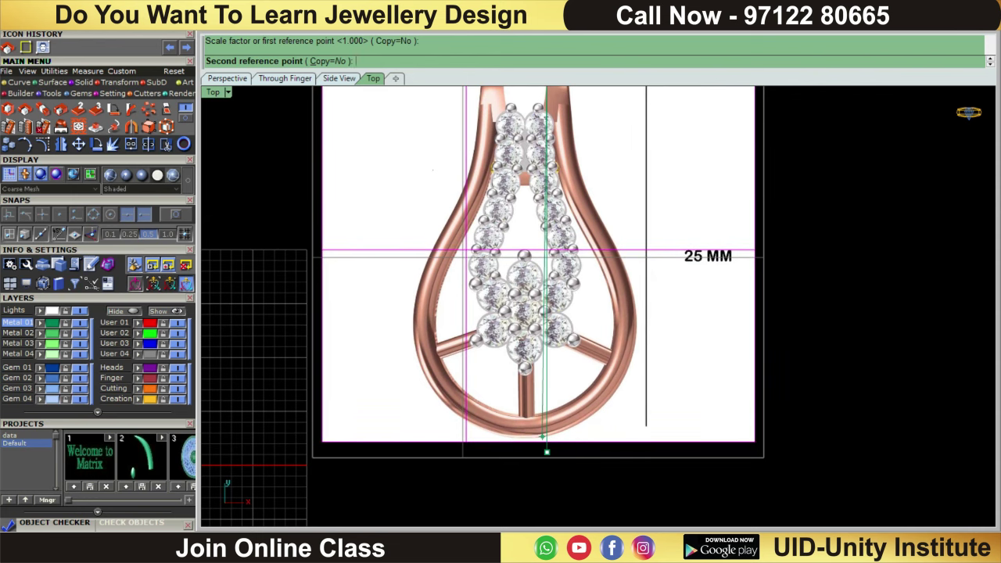
type("25")
key("Return")
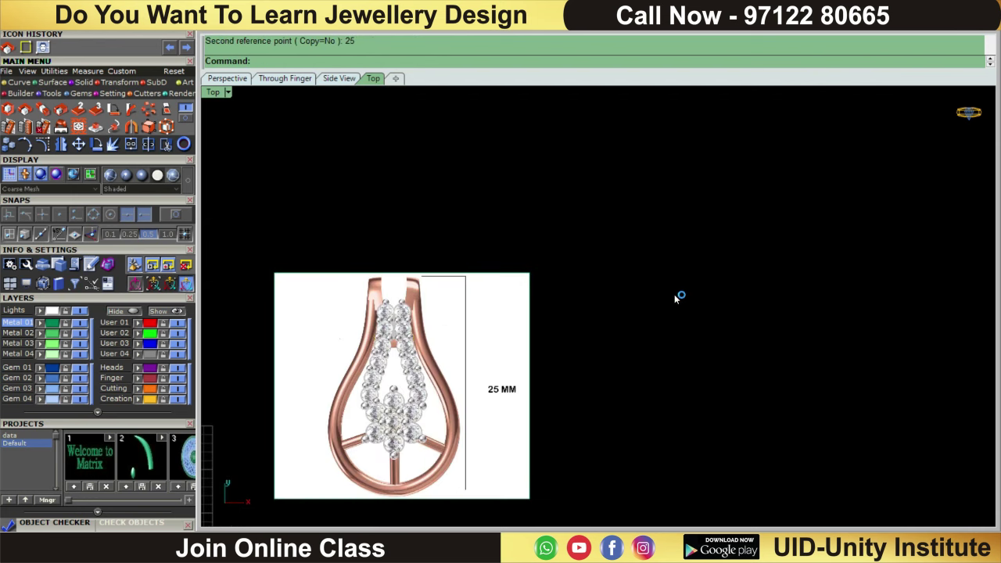
right_click_drag(522, 229, 535, 197)
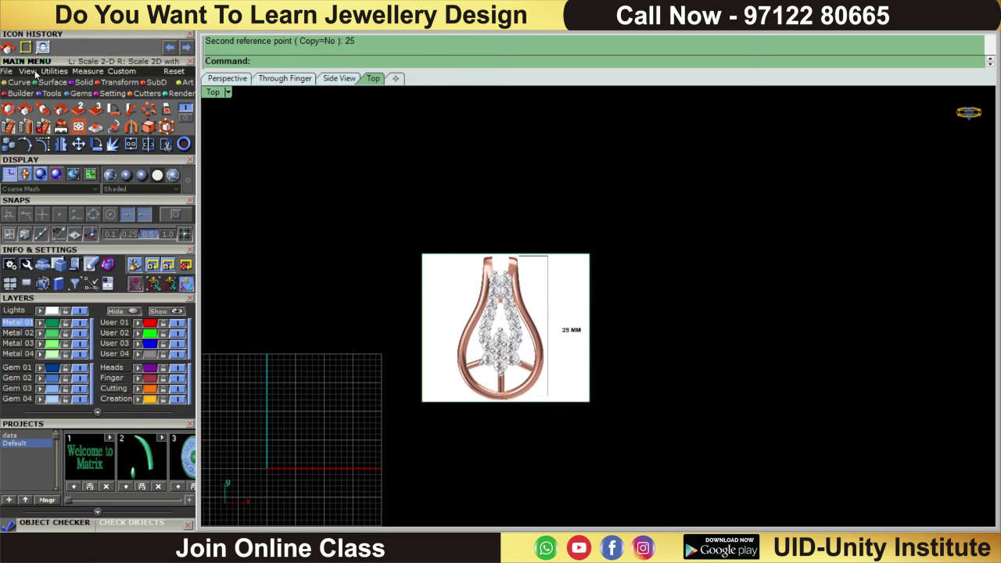
- Measure the pendant top-to-bottom with an aligned dimension, reading 24.97
left_click(87, 70)
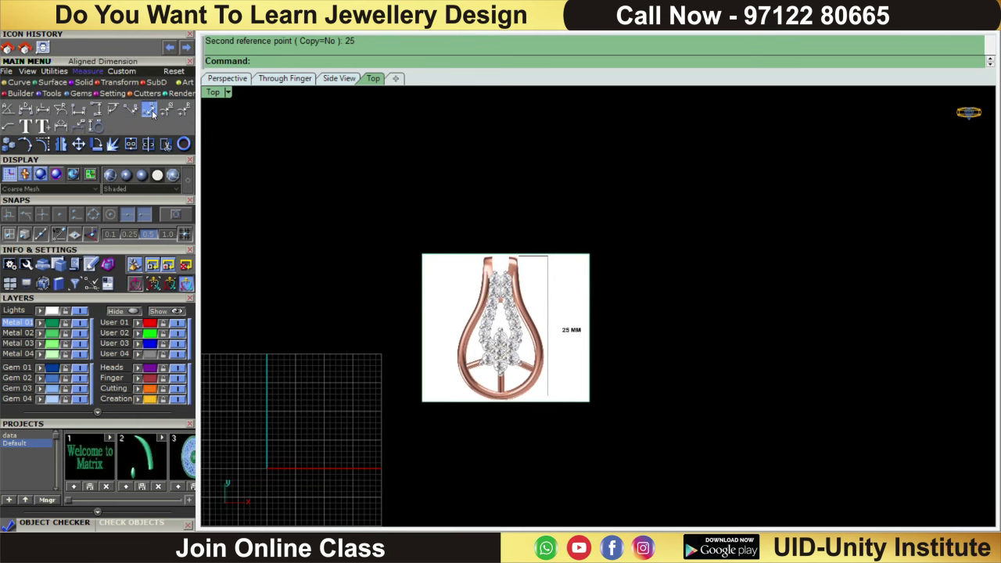
left_click(154, 113)
scroll(446, 281, "up", 3)
scroll(566, 230, "down", 1)
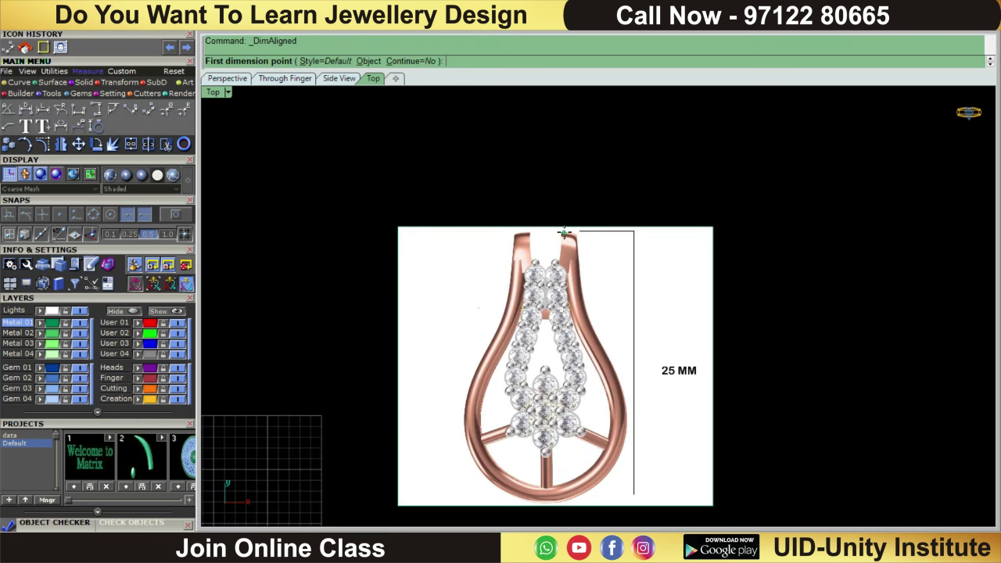
left_click(564, 232)
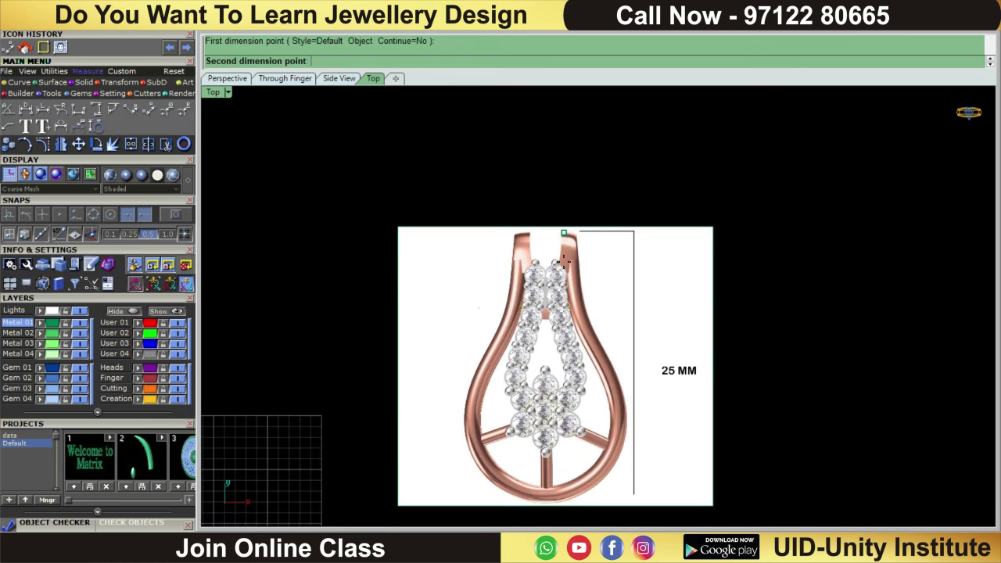
left_click(576, 498)
key("Escape")
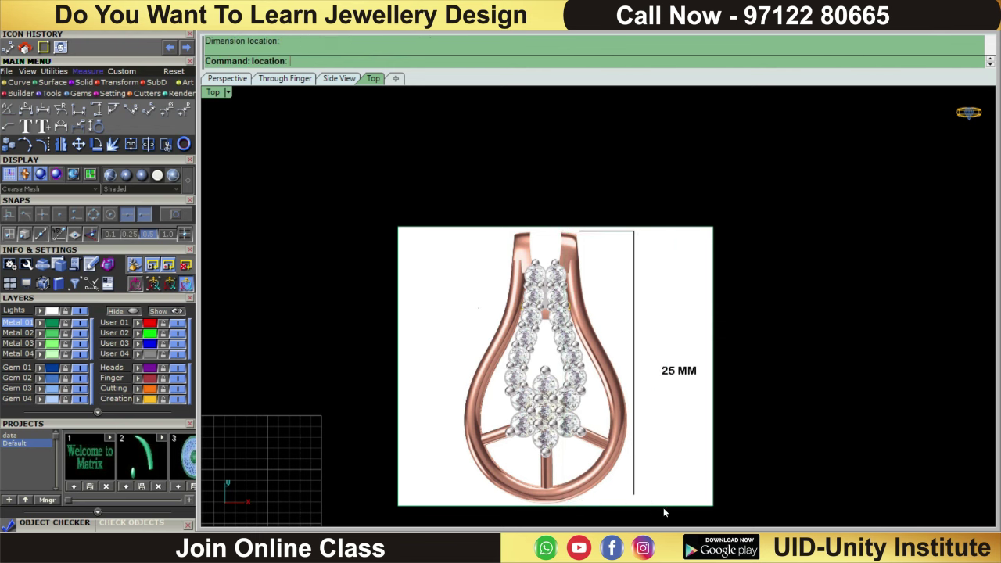
- Select the pendant reference image and pan the view up and to the left
scroll(692, 332, "down", 3)
left_click(707, 285)
right_click_drag(715, 288, 698, 210)
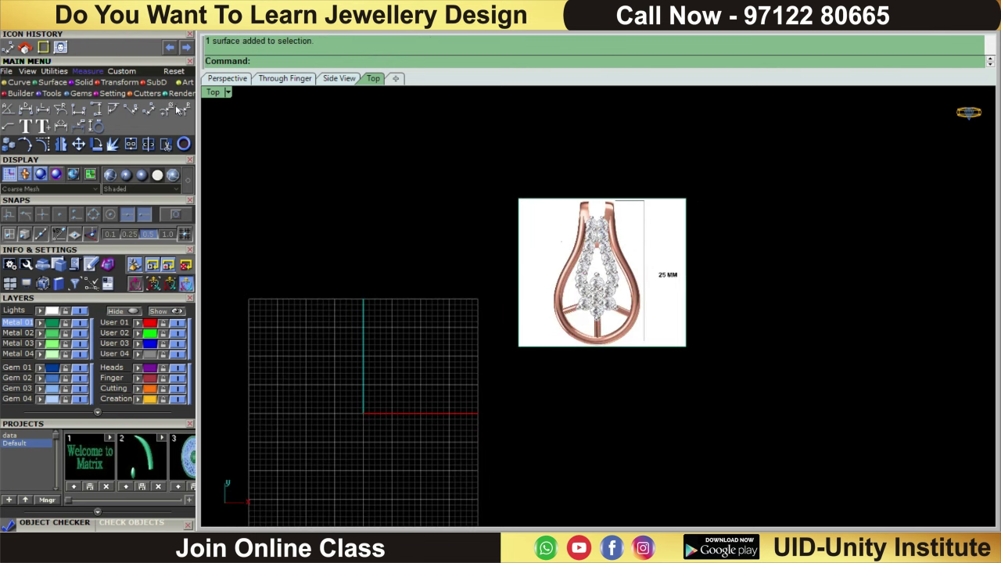
left_click(22, 82)
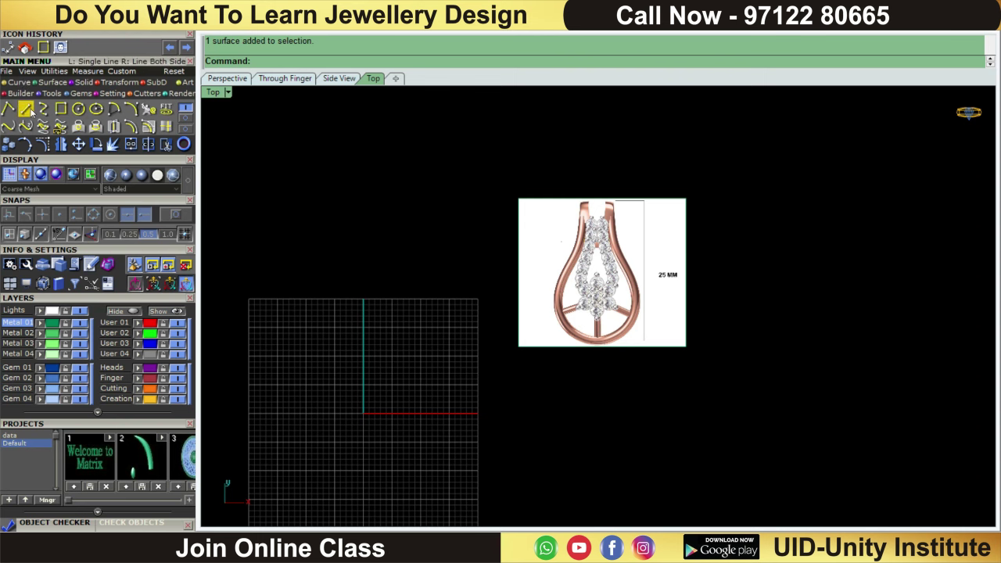
- Draw a BothSides horizontal guide line across the pendant's top edge
left_click(28, 112)
scroll(742, 188, "up", 2)
scroll(547, 211, "up", 3)
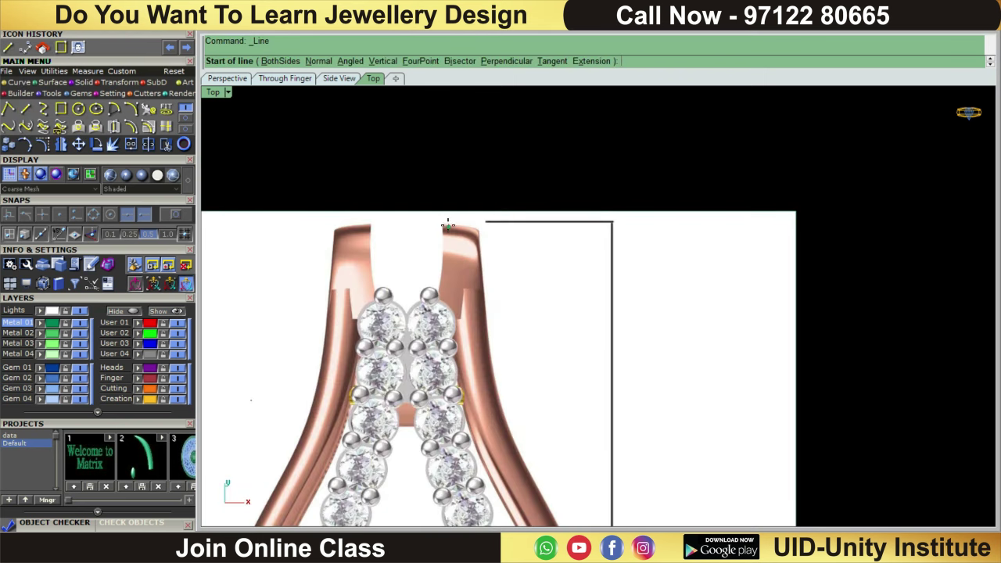
left_click(445, 225)
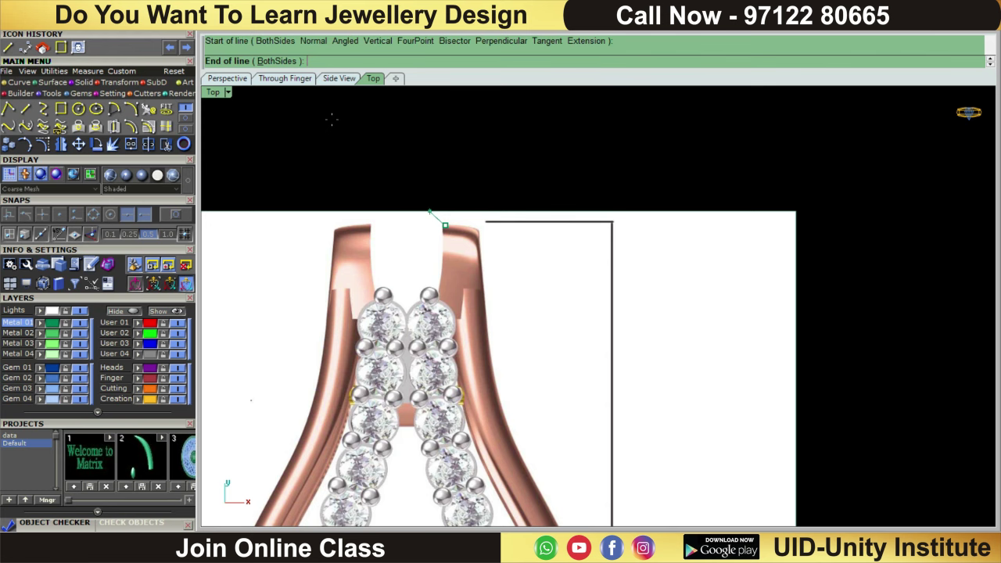
left_click(280, 61)
scroll(555, 243, "down", 3)
left_click(702, 237)
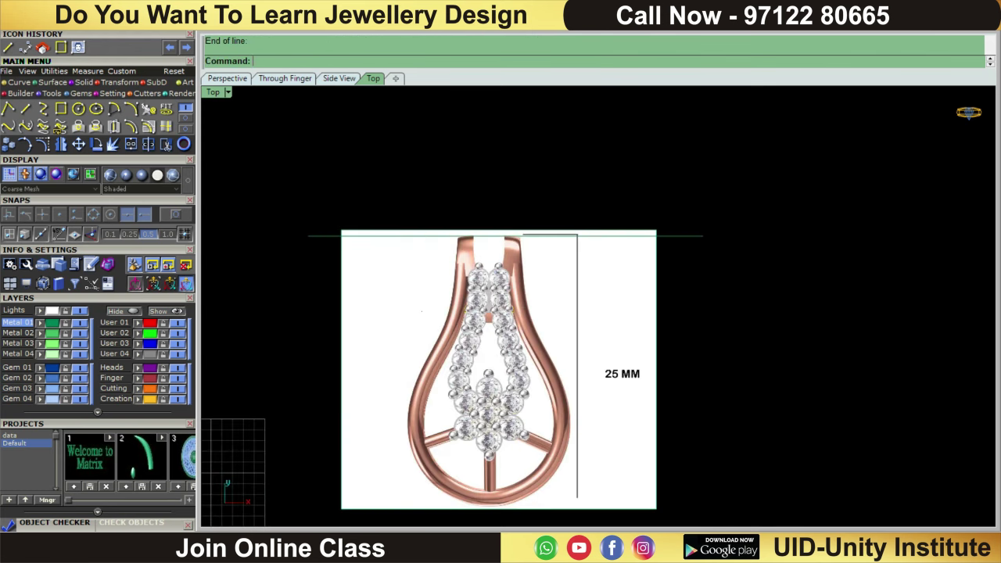
left_click(788, 551)
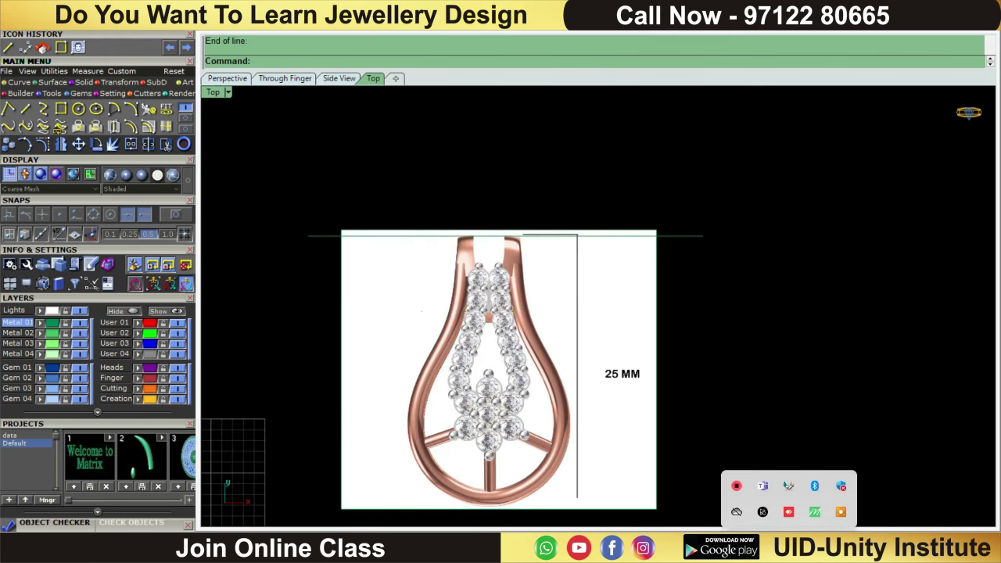
right_click(737, 482)
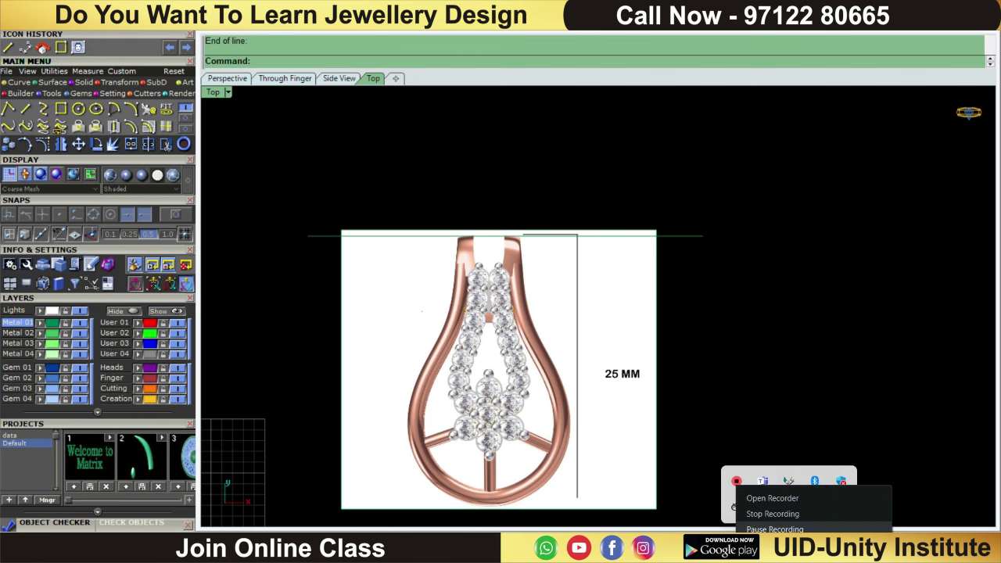
left_click(592, 336)
scroll(529, 239, "up", 3)
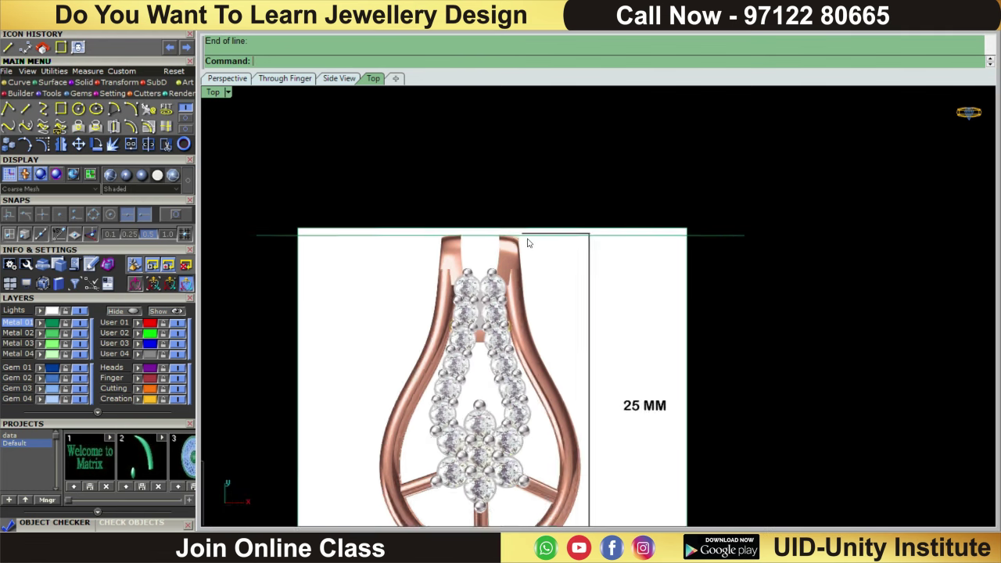
- Draw a BothSides horizontal guide line along the pendant's bottom edge
left_click(26, 109)
scroll(359, 243, "down", 1)
key("Down")
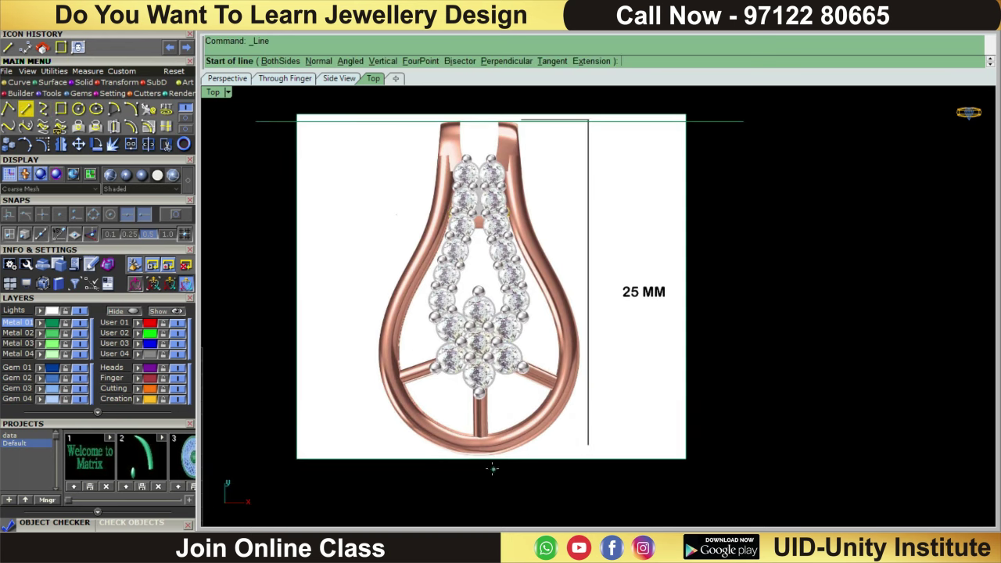
left_click(478, 453)
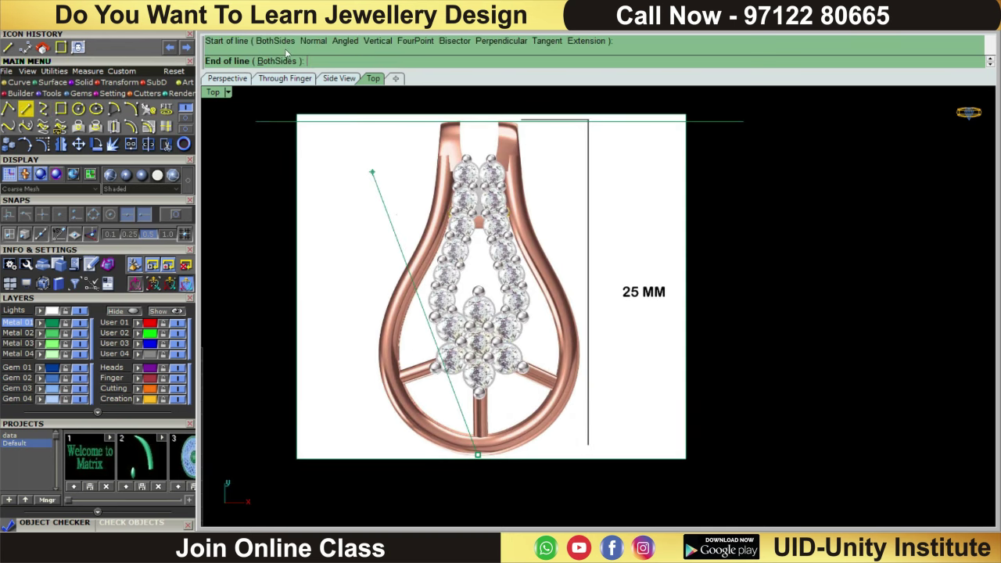
left_click(266, 61)
scroll(626, 383, "down", 1)
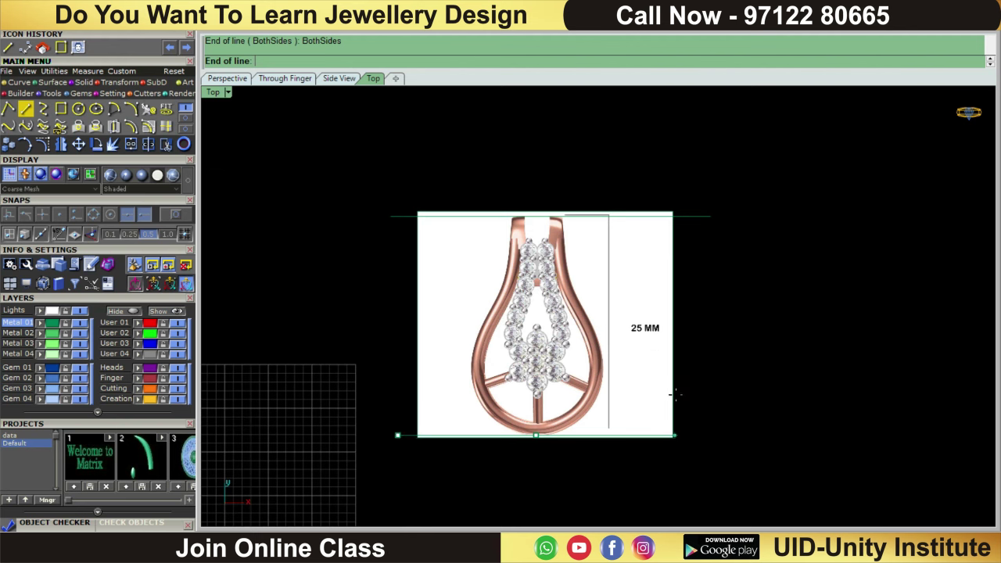
left_click(683, 393)
scroll(578, 244, "up", 2)
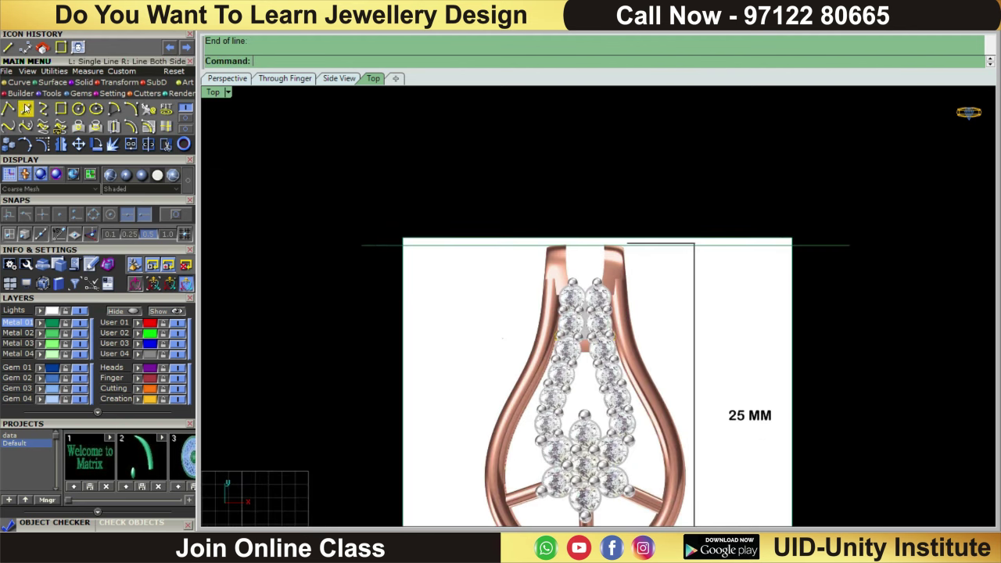
- Draw a BothSides vertical guide line on the pendant's right edge
key("Return")
scroll(610, 289, "down", 1)
scroll(657, 337, "up", 3)
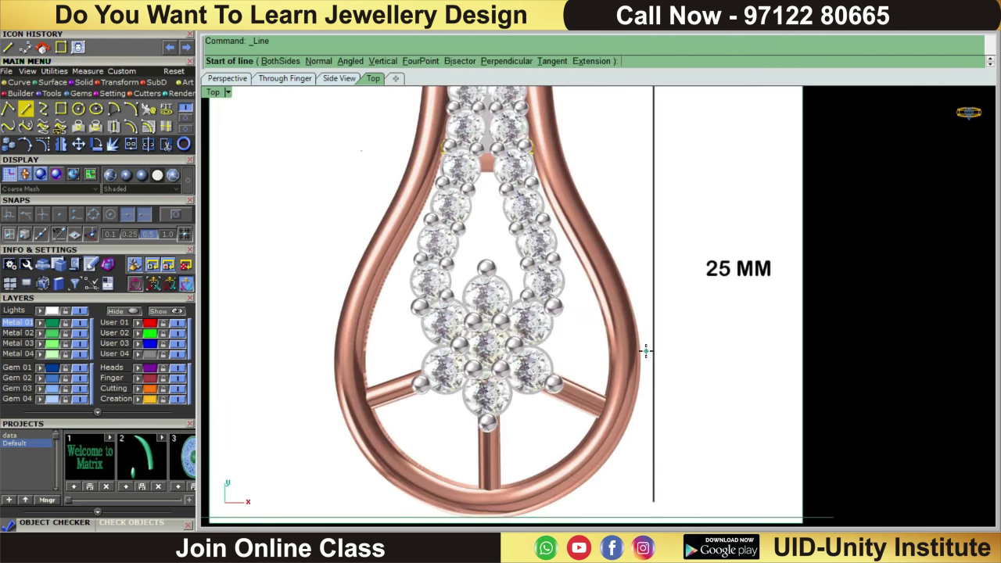
left_click(640, 353)
scroll(639, 353, "down", 1)
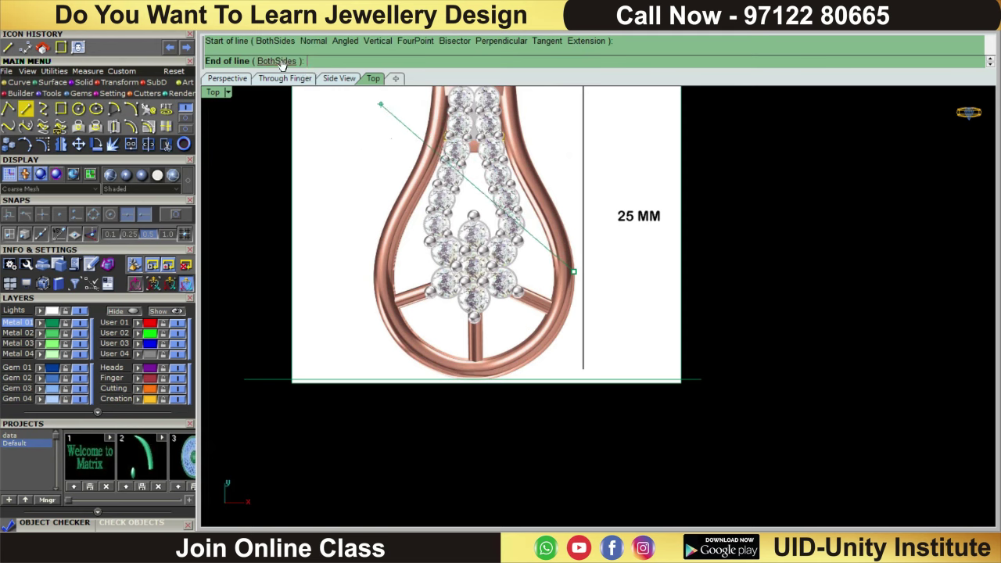
left_click(280, 61)
scroll(694, 239, "down", 2)
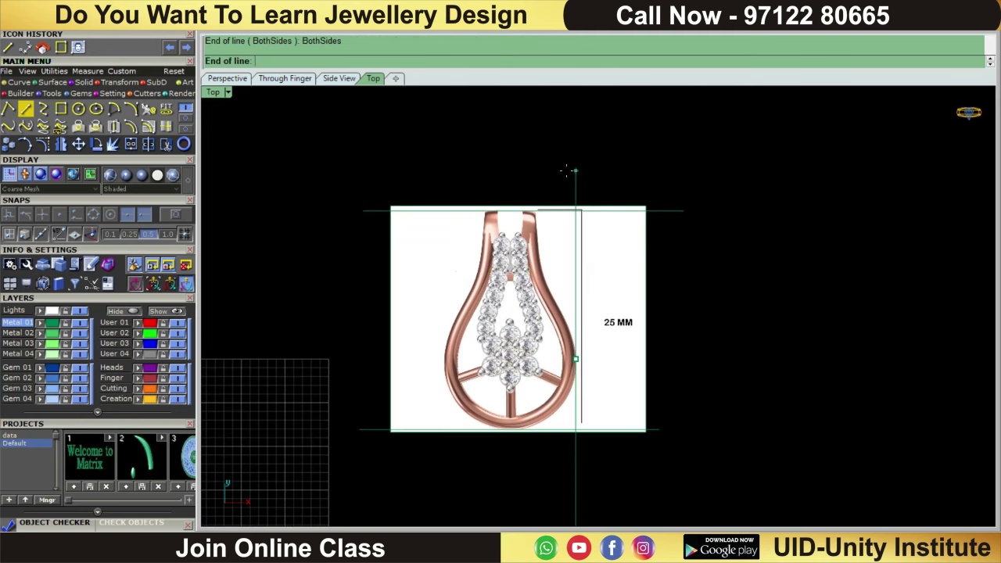
- Draw a BothSides vertical guide line on the pendant's left edge
key("Return")
key("Return")
scroll(438, 383, "up", 1)
scroll(434, 387, "up", 1)
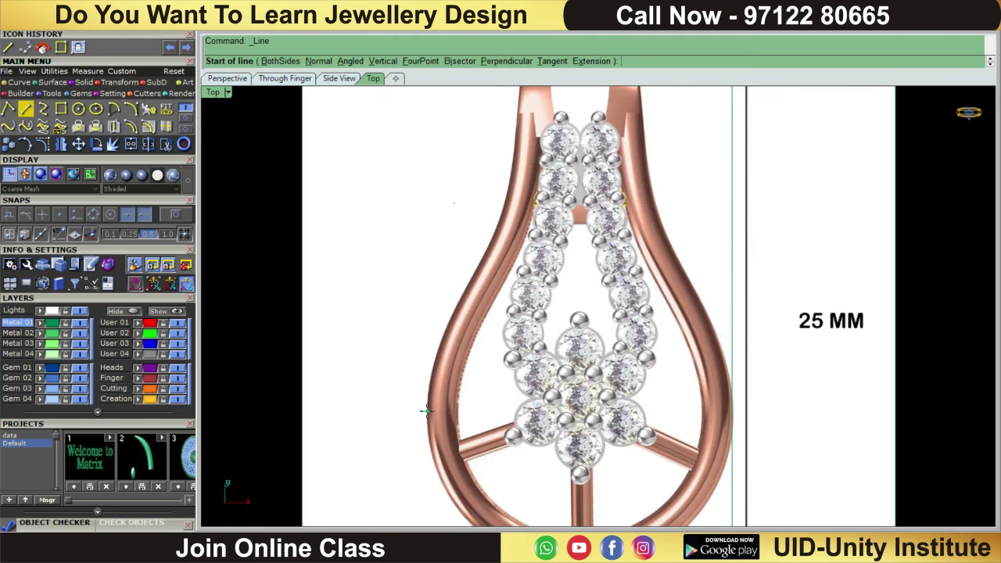
left_click(426, 411)
scroll(426, 410, "down", 1)
left_click(280, 61)
scroll(392, 170, "up", 1)
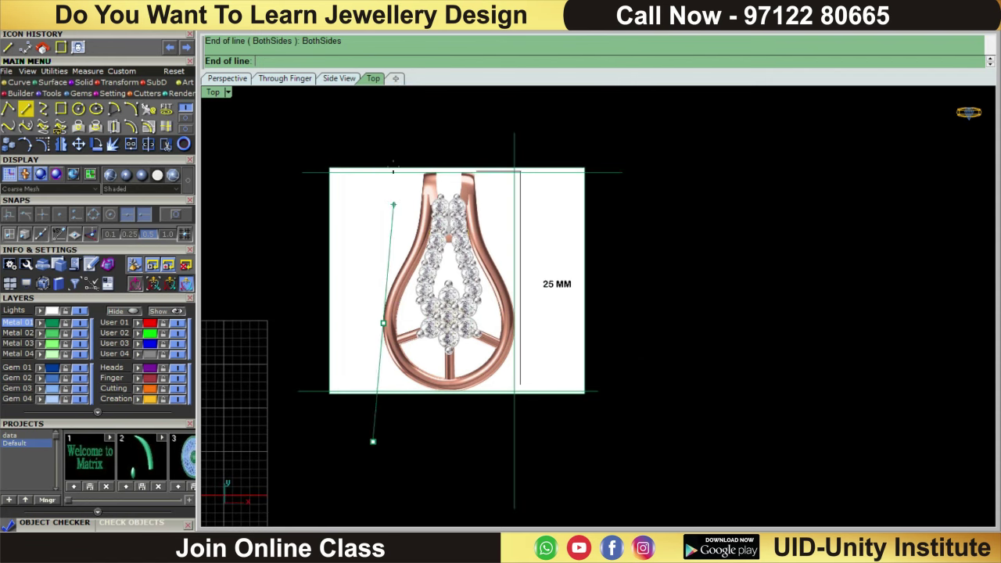
left_click(383, 146)
- Tween one centre curve between the side guides and one between the top and bottom guides
left_click_drag(441, 155, 361, 154)
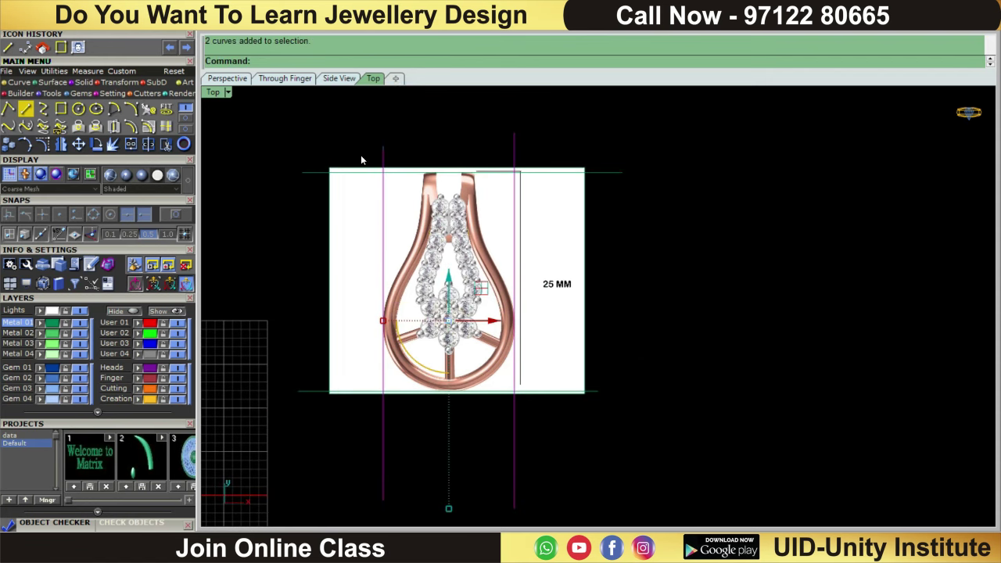
scroll(417, 128, "down", 2)
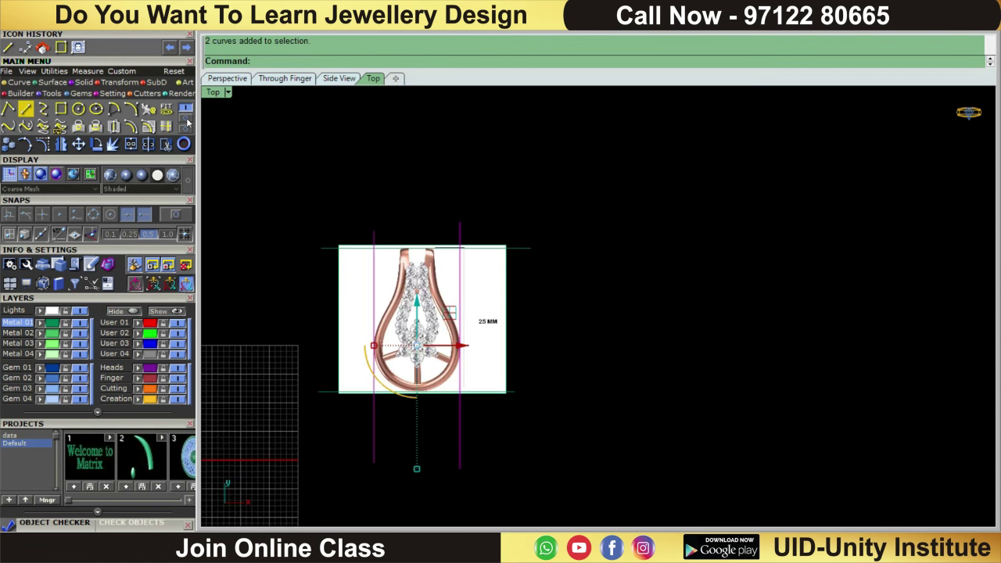
left_click(187, 122)
left_click(133, 127)
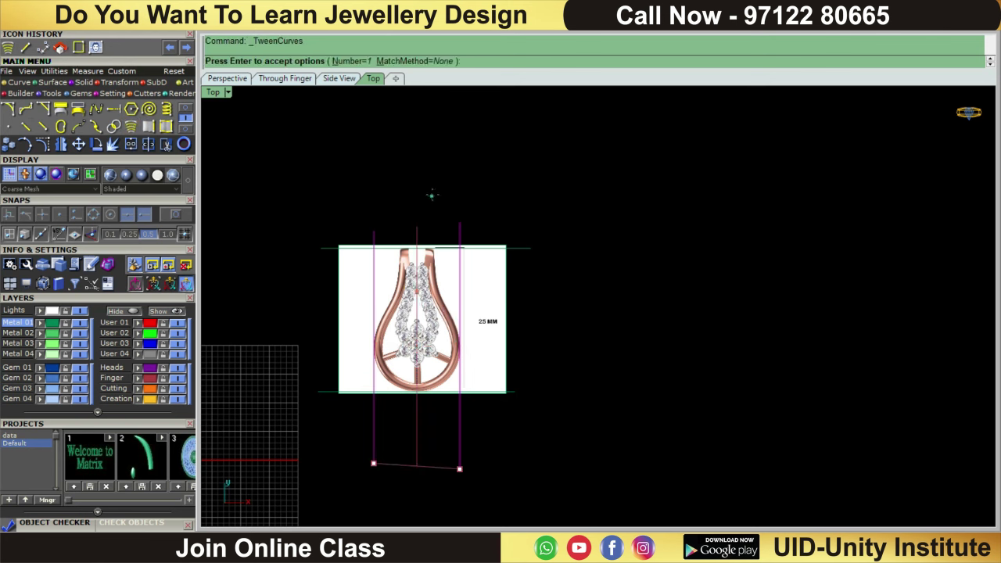
key("Return")
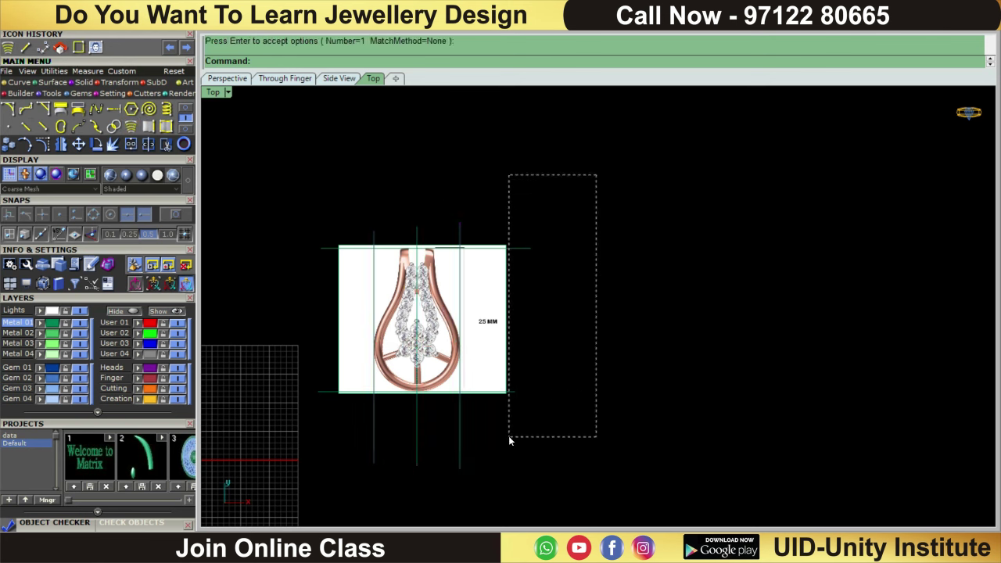
left_click_drag(521, 429, 508, 436)
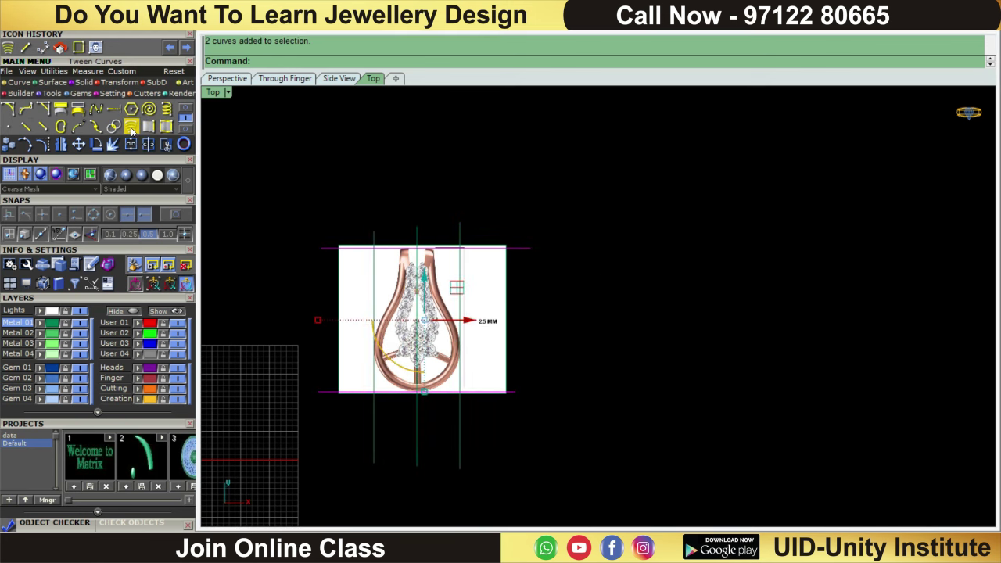
left_click(147, 143)
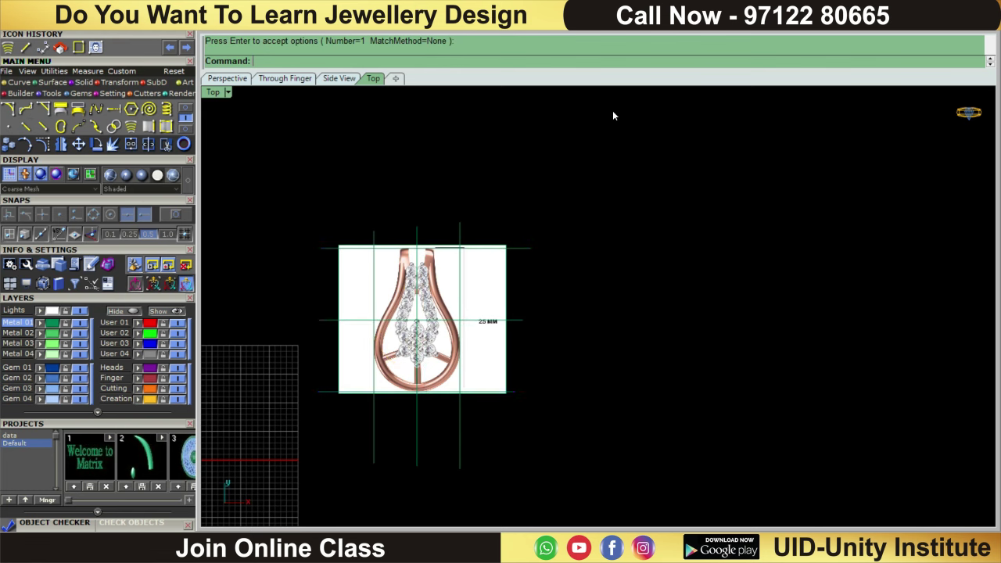
left_click_drag(286, 455, 287, 453)
- Start moving the selected guides and image with object snapping turned on
scroll(295, 372, "up", 2)
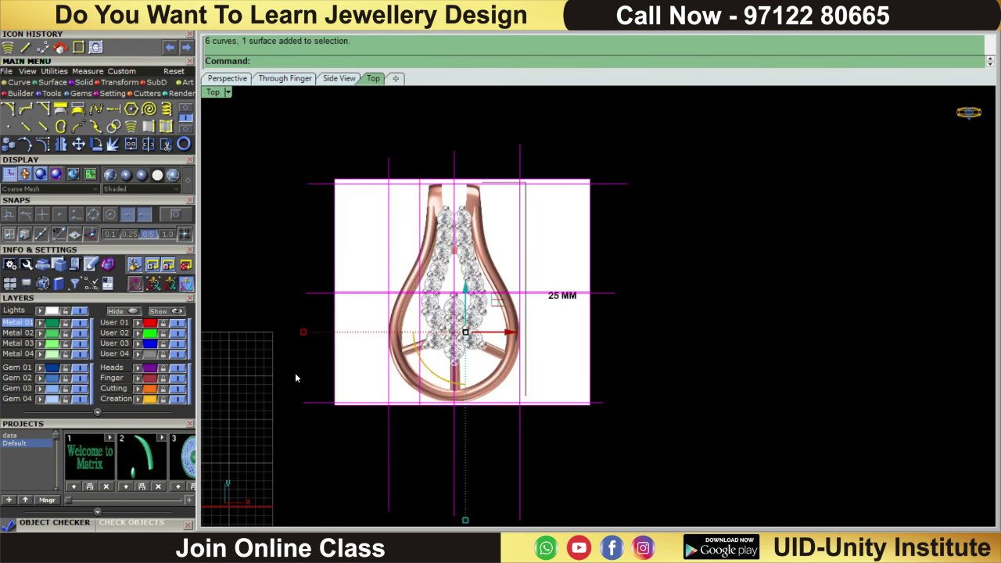
scroll(294, 372, "up", 2)
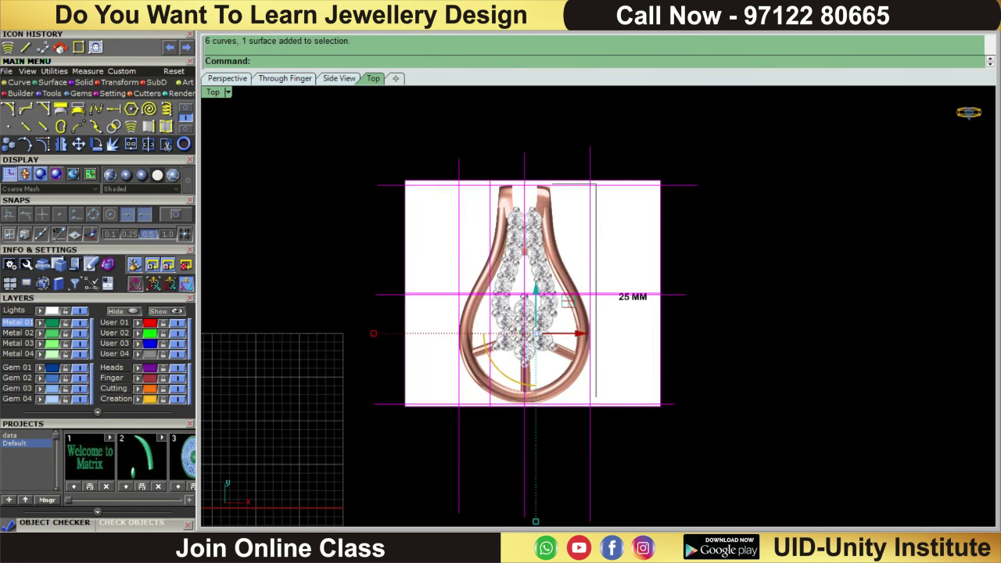
left_click(78, 144)
scroll(515, 266, "up", 2)
scroll(519, 279, "up", 2)
scroll(519, 279, "up", 2)
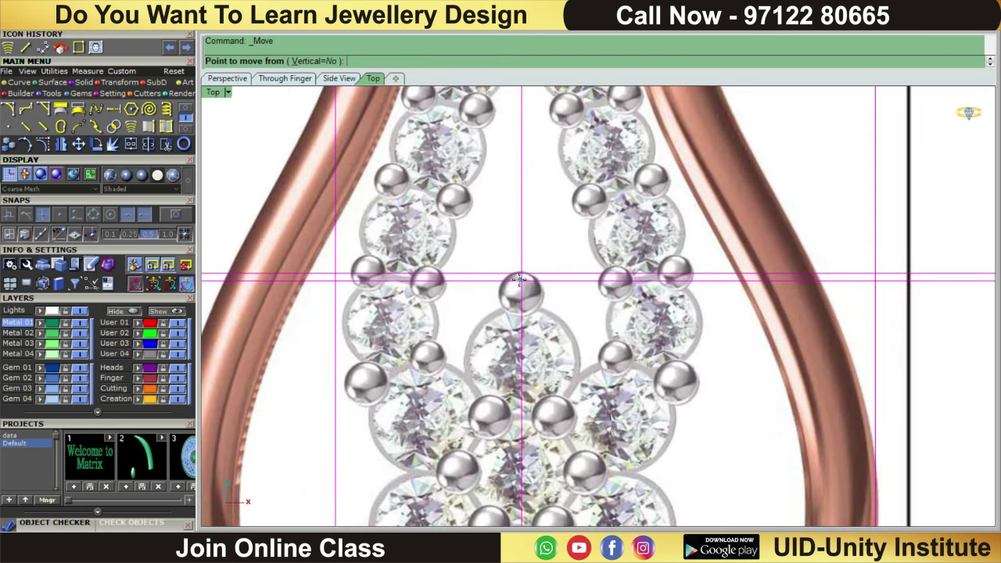
left_click(177, 219)
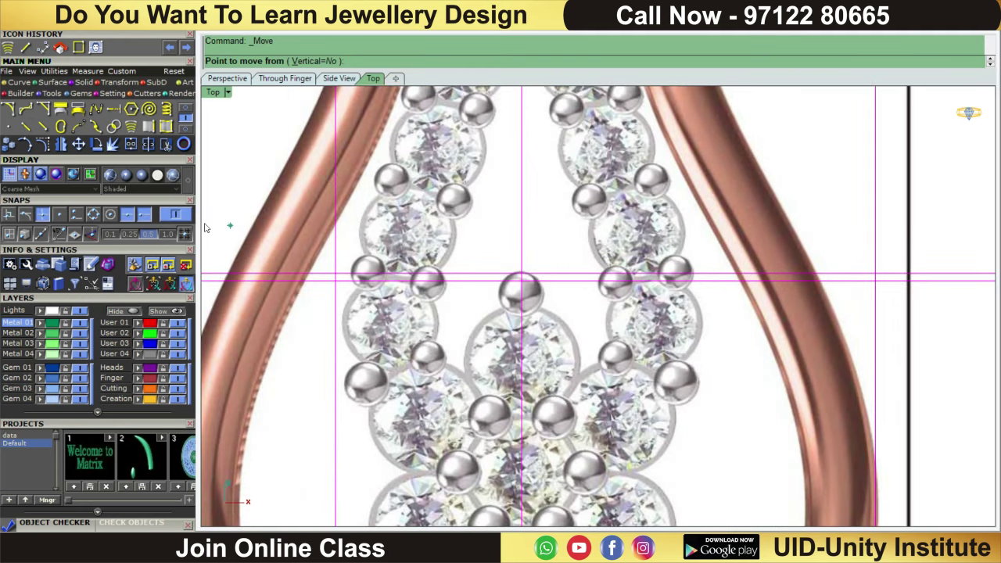
scroll(567, 268, "up", 1)
scroll(573, 265, "up", 1)
scroll(507, 285, "up", 1)
scroll(508, 285, "down", 2)
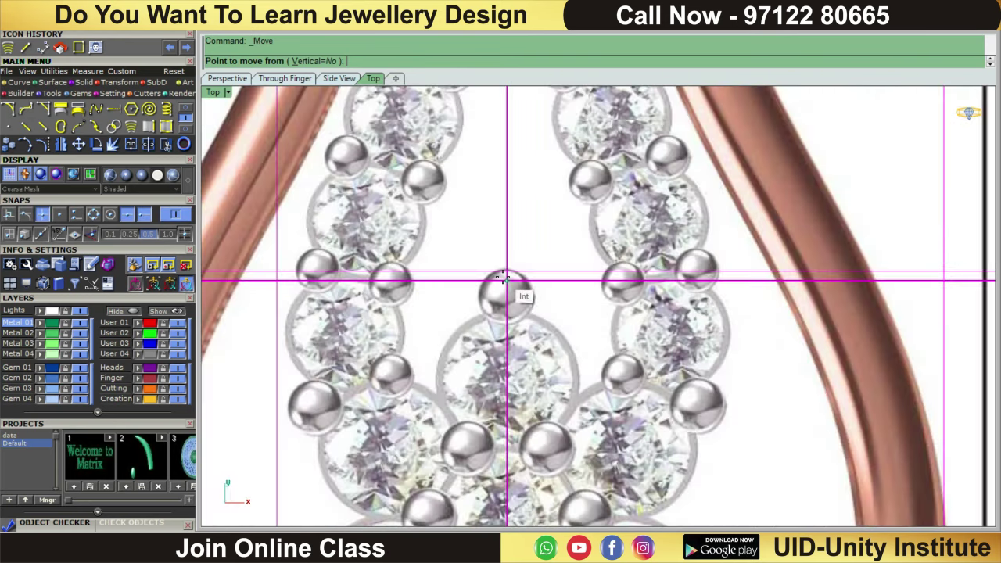
scroll(508, 286, "down", 3)
scroll(507, 285, "up", 2)
scroll(500, 284, "up", 2)
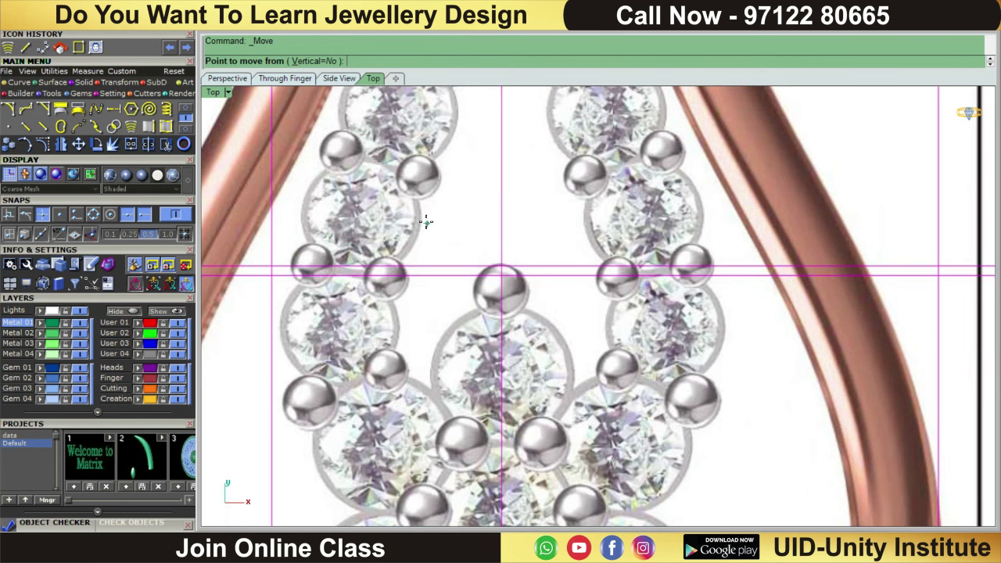
scroll(419, 216, "down", 1)
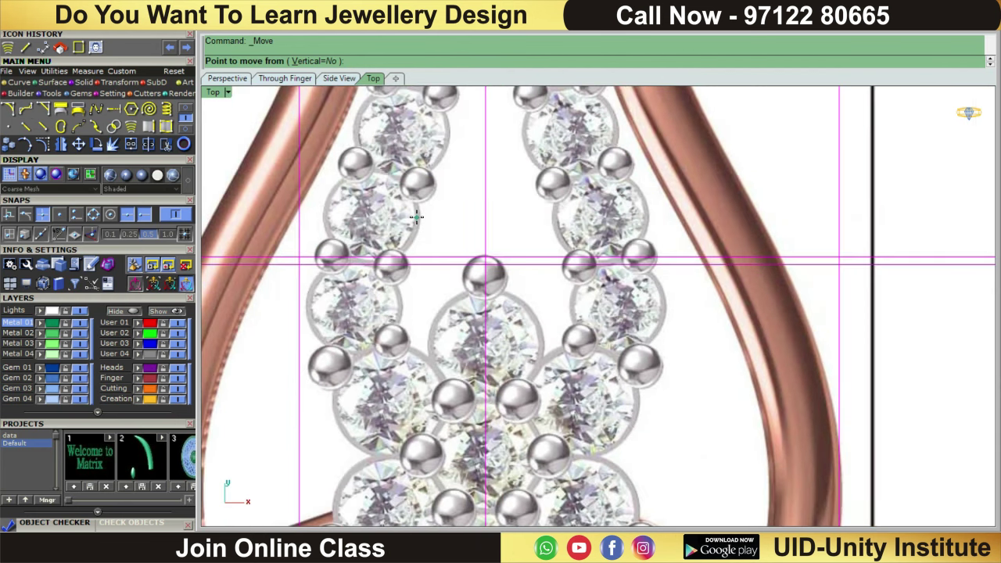
scroll(422, 217, "up", 1)
scroll(446, 219, "up", 1)
scroll(469, 219, "down", 1)
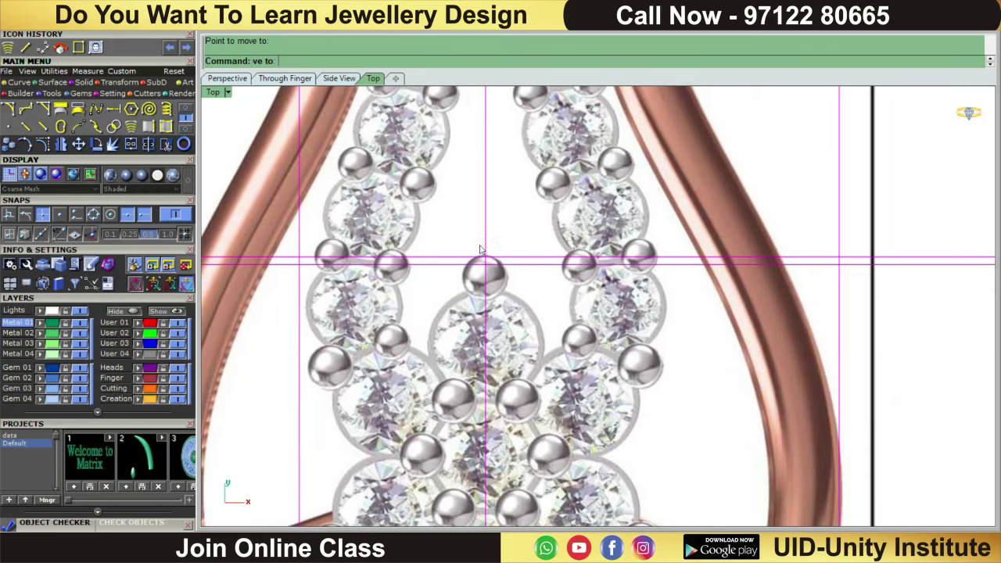
scroll(493, 221, "down", 1)
- Snap the base point to the centre gem and move it to 0,0,0
left_click(484, 270)
scroll(483, 268, "down", 3)
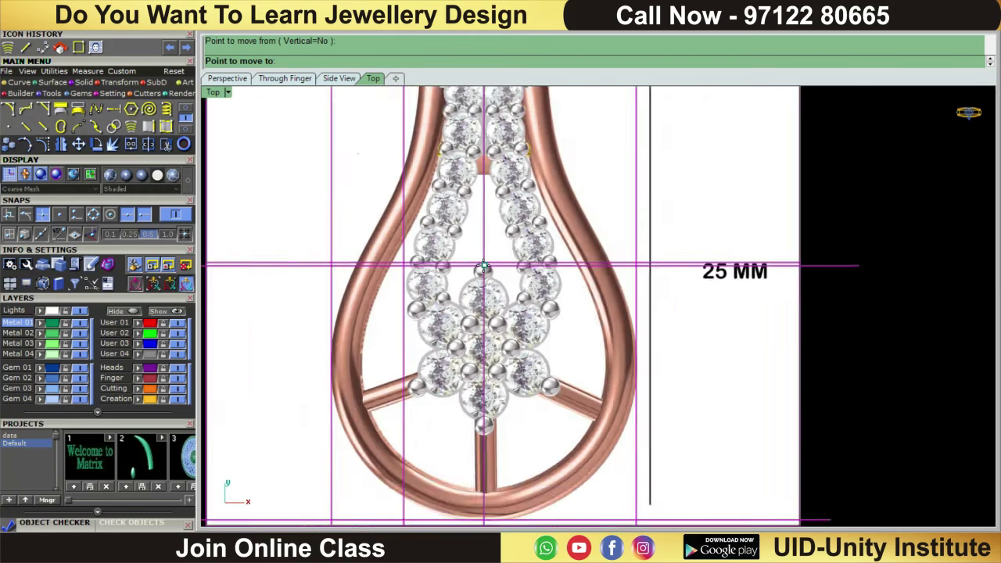
scroll(483, 266, "down", 2)
scroll(483, 266, "down", 3)
type("0,0,0")
key("Return")
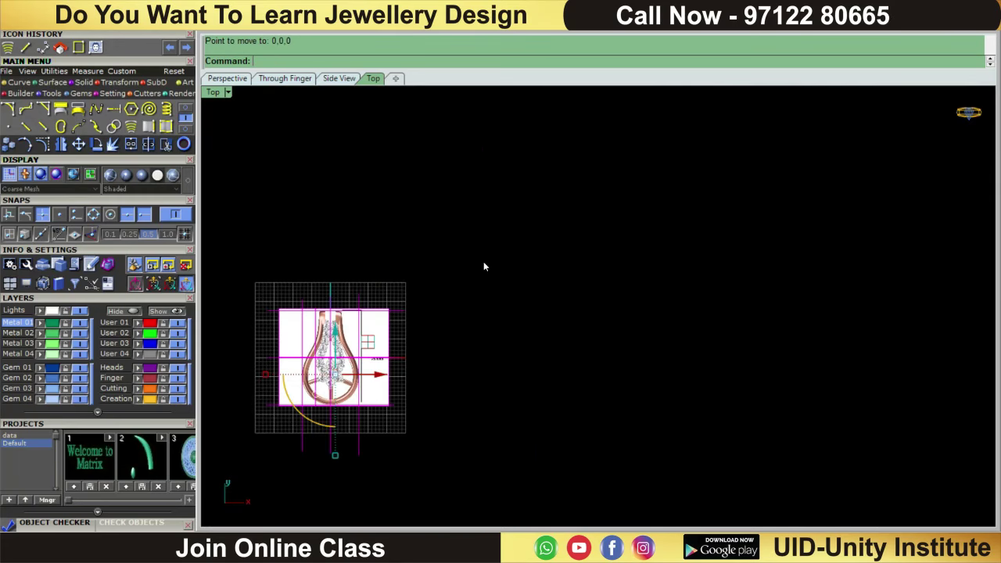
- Adjust the selection, undo an accidental image move, and deselect the pendant image
scroll(333, 288, "up", 2)
left_click_drag(312, 282, 317, 271)
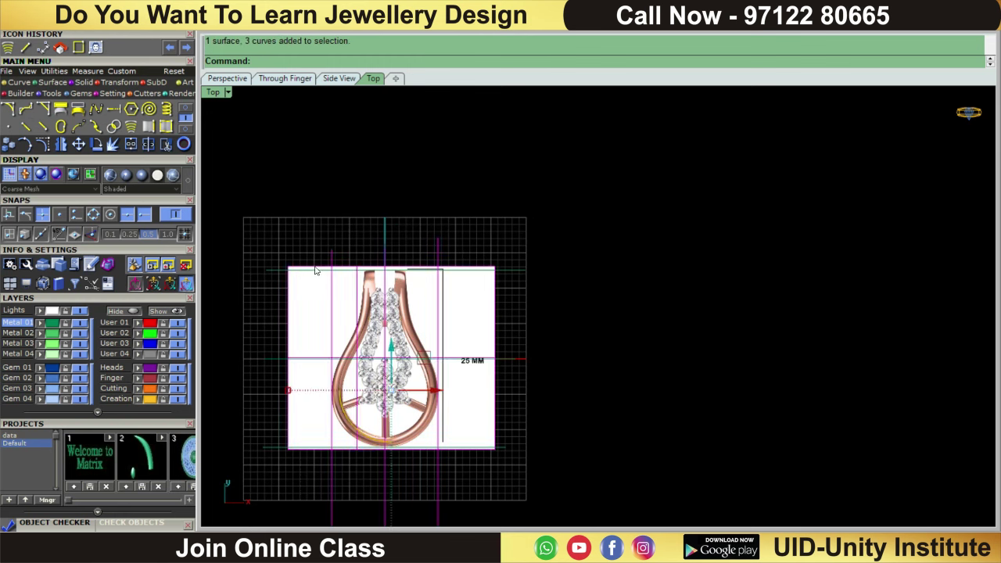
left_click_drag(527, 227, 347, 406)
scroll(340, 391, "up", 2)
left_click(320, 424, "ctrl")
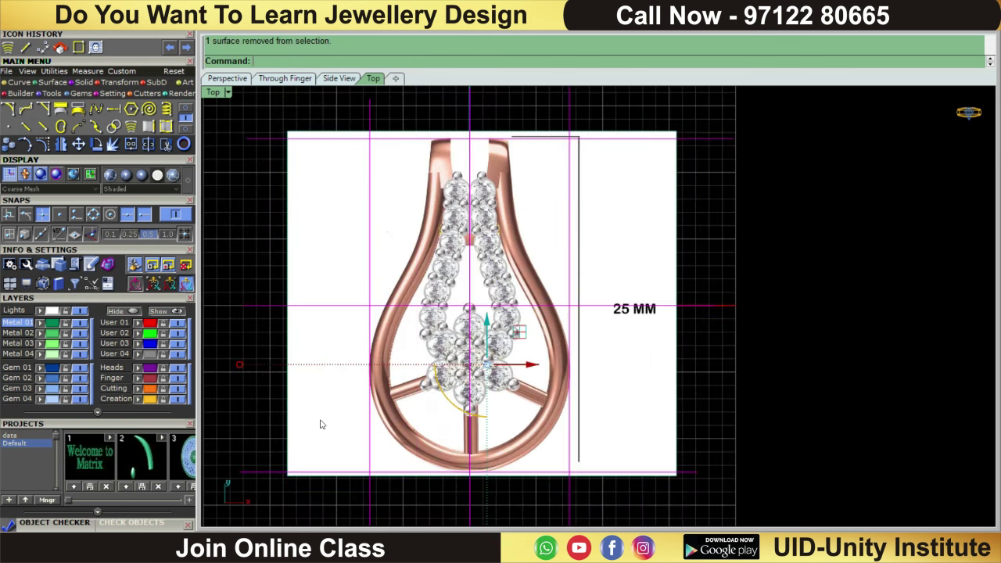
left_click_drag(617, 257, 480, 368)
scroll(476, 375, "down", 2)
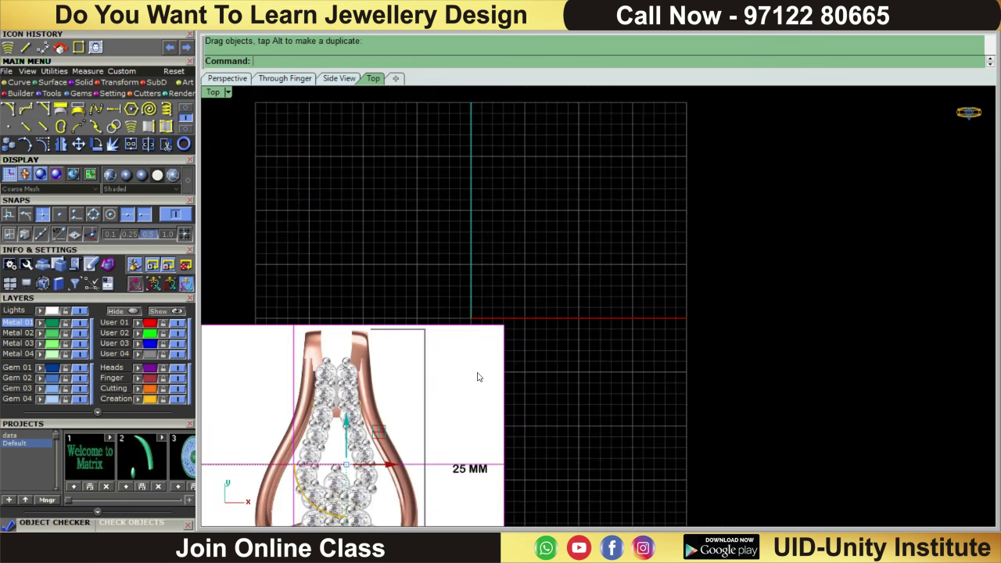
scroll(662, 292, "down", 2)
key("ctrl+z")
left_click(438, 258)
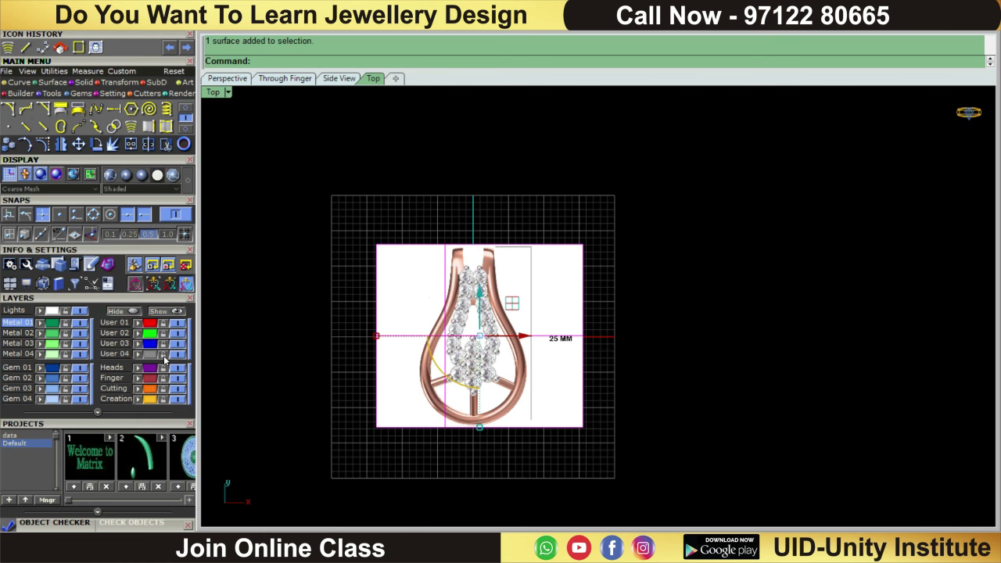
left_click(620, 342)
scroll(461, 342, "up", 3)
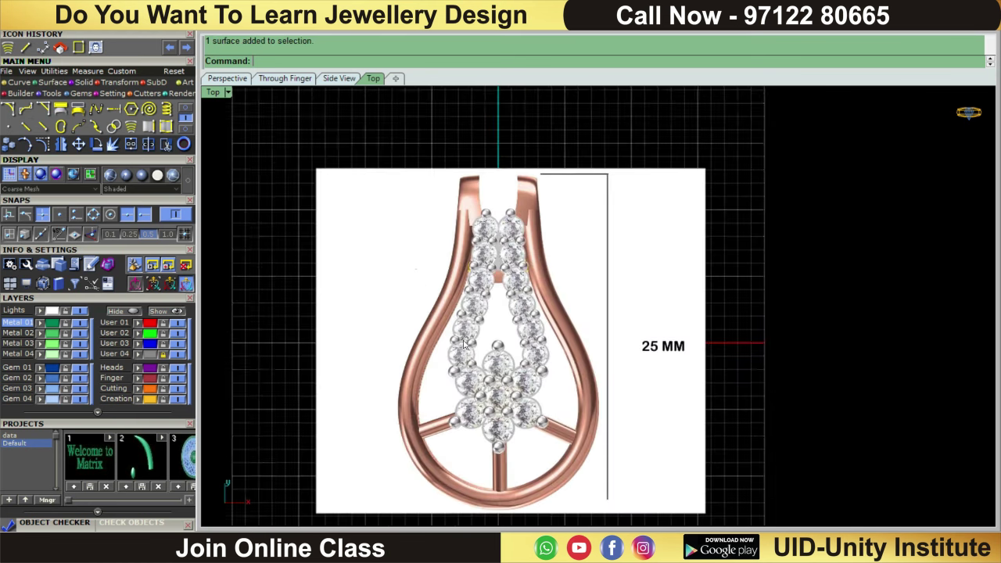
scroll(468, 342, "down", 3)
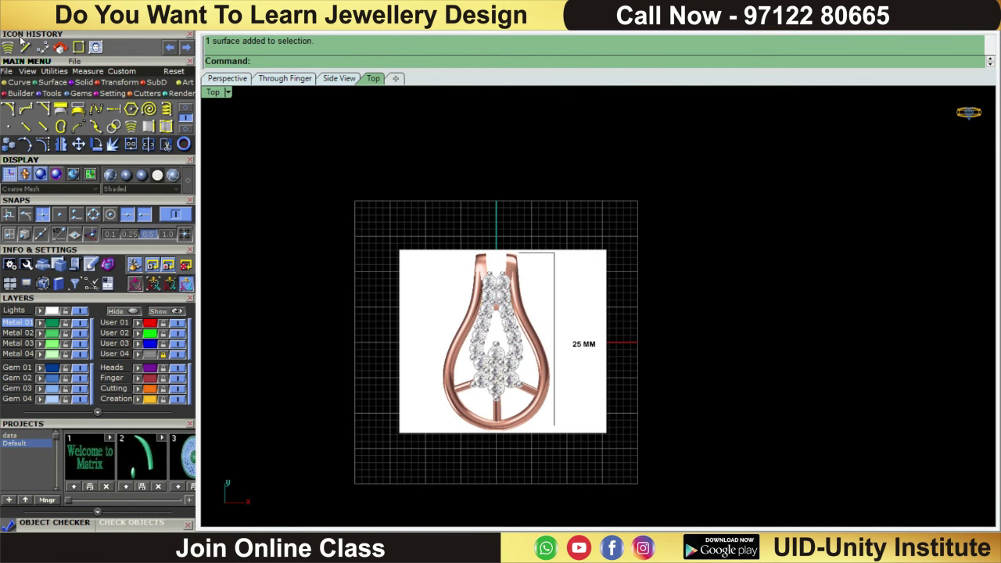
left_click(6, 71)
- Save the pendant model as DPD-06.3dm inside the DPD > DPD-06 folder
left_click(32, 76)
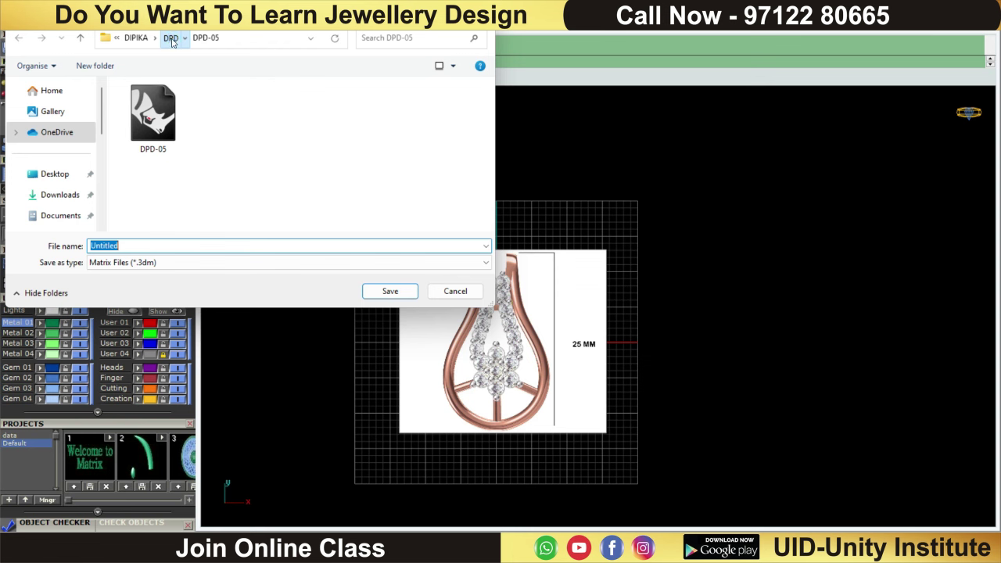
left_click(171, 38)
left_click(149, 207)
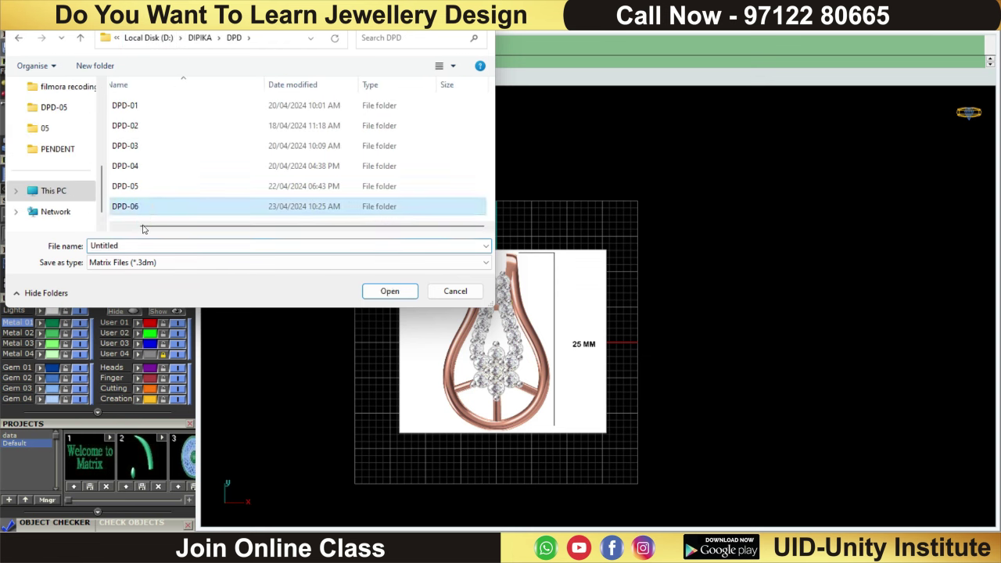
key("Return")
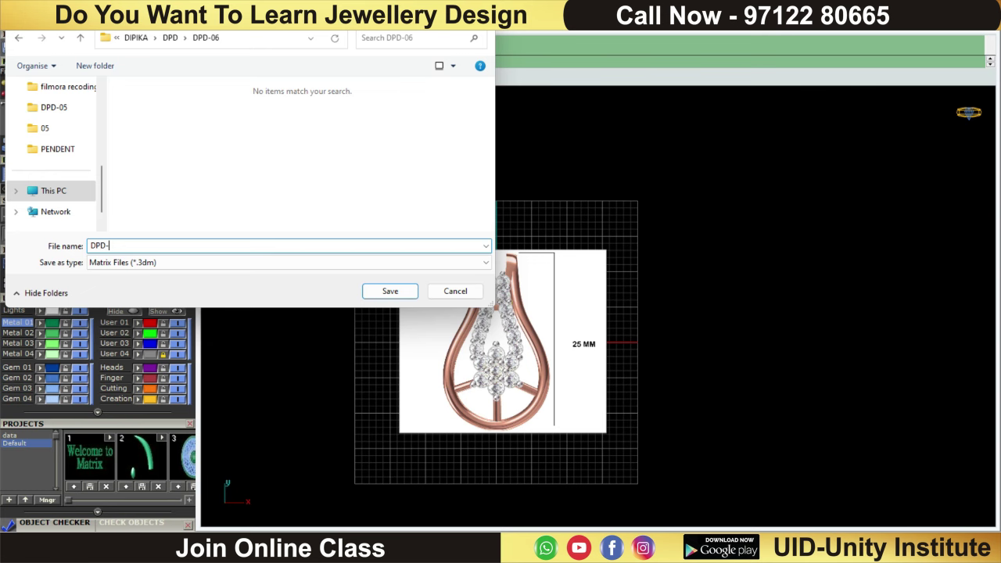
left_click(395, 296)
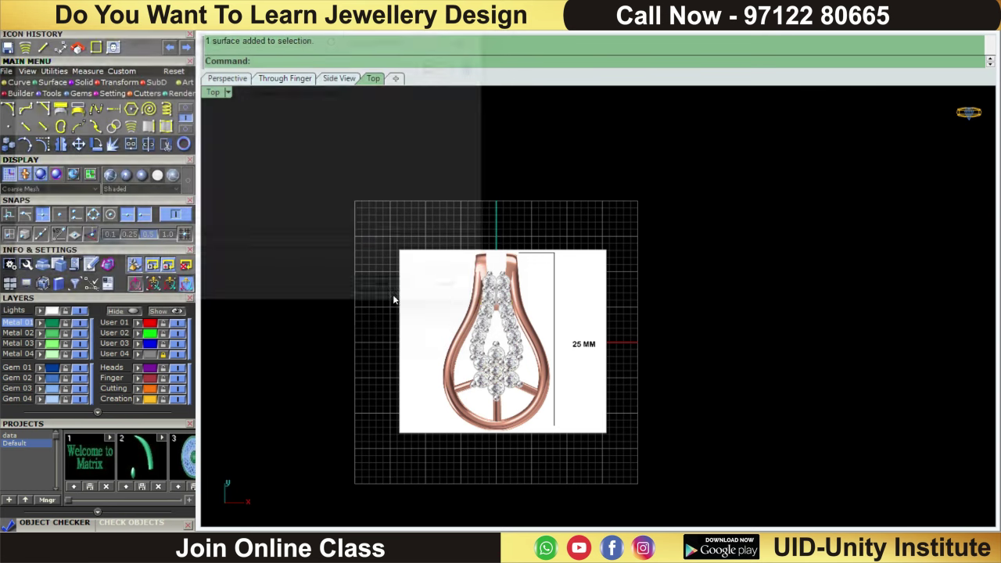
- Start an interpolated curve on the right arm and add points down the frame's right outer edge
scroll(450, 214, "up", 3)
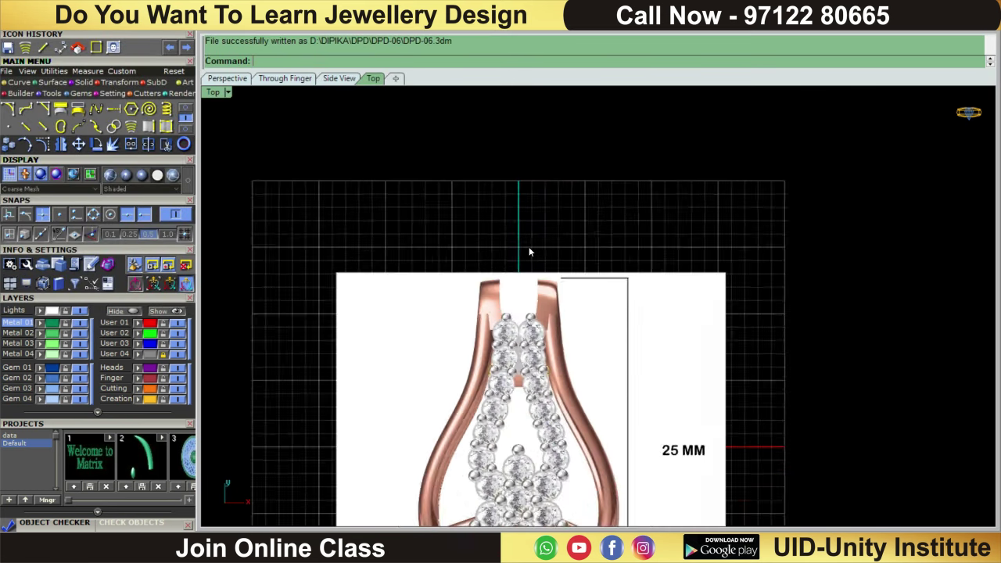
scroll(528, 249, "up", 3)
scroll(540, 188, "up", 3)
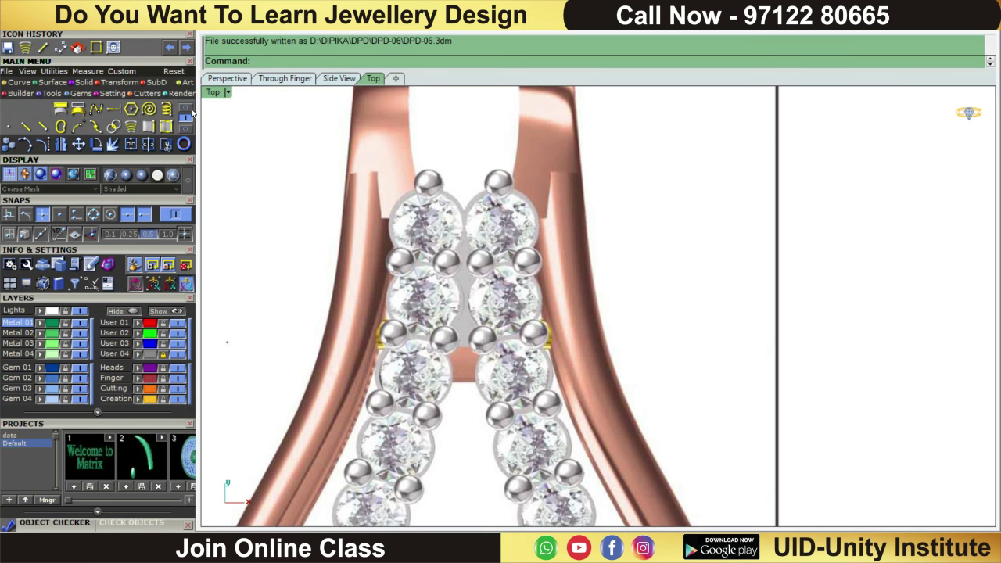
scroll(701, 286, "down", 3)
scroll(700, 286, "down", 2)
scroll(700, 286, "up", 5)
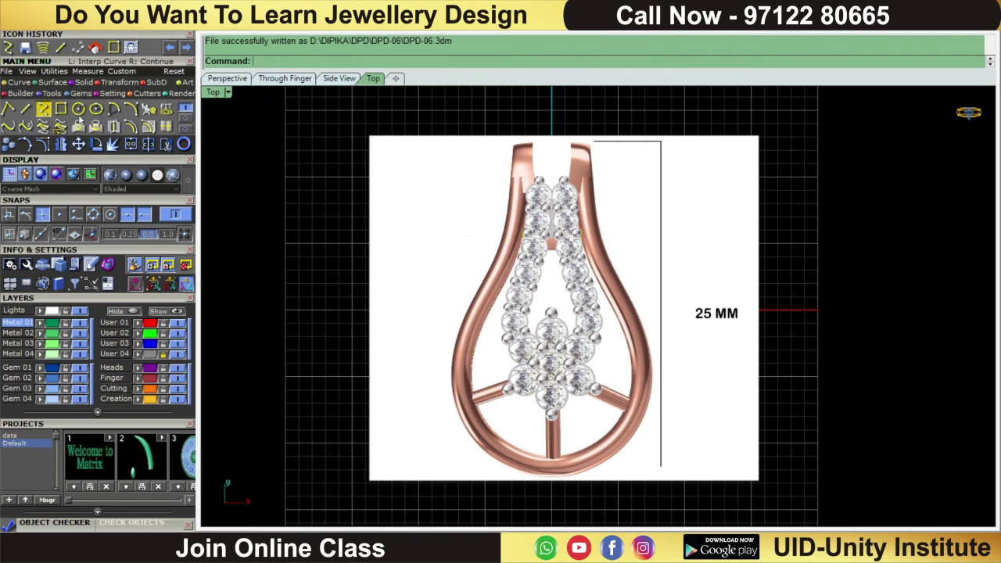
left_click(43, 110)
scroll(688, 196, "up", 1)
scroll(688, 196, "up", 3)
scroll(608, 179, "up", 2)
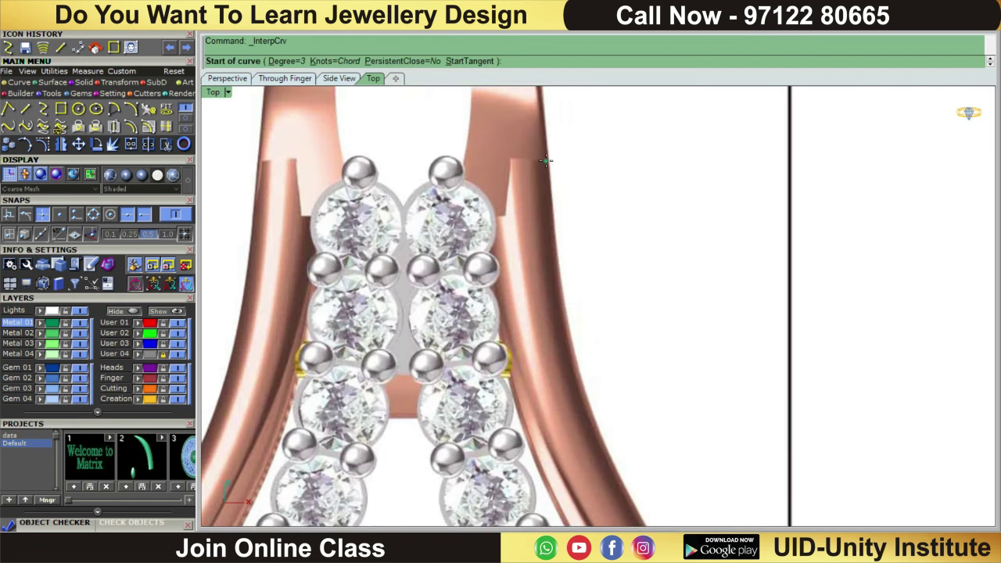
left_click(548, 159)
scroll(544, 172, "down", 1)
scroll(551, 258, "down", 1)
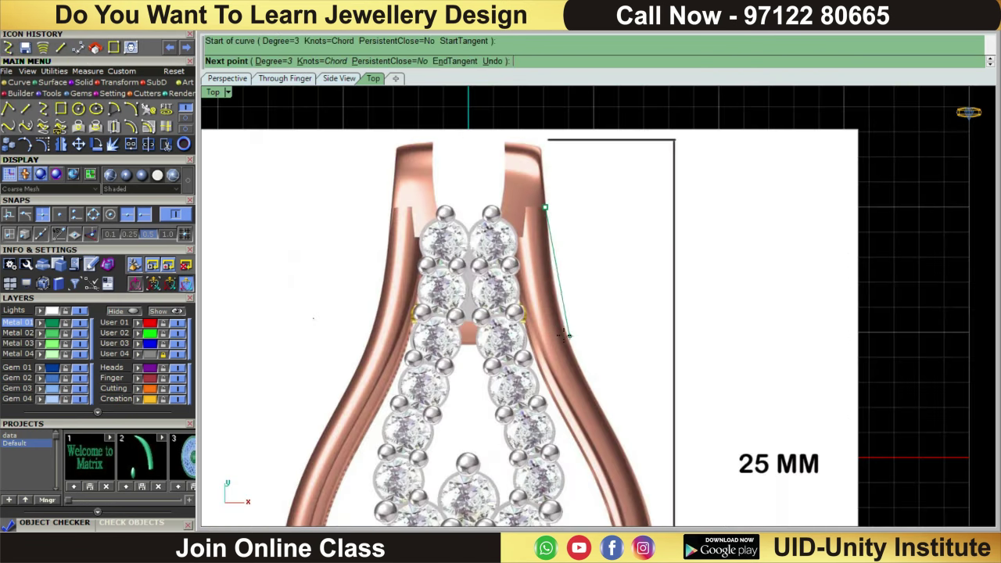
left_click(559, 309)
- Continue the curve around the lower right rim, ending at the bottom centre
right_click_drag(624, 440, 624, 295)
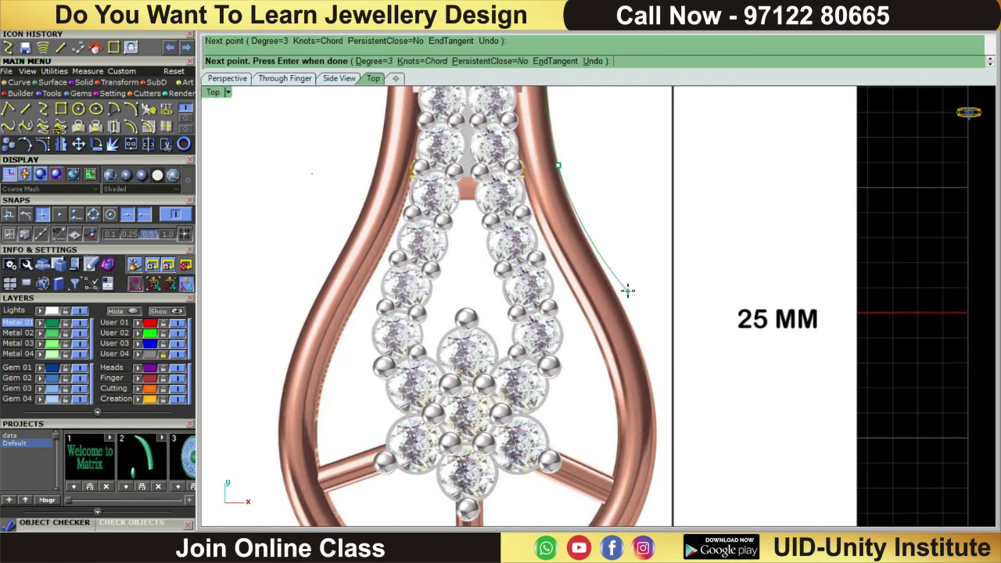
left_click(617, 296)
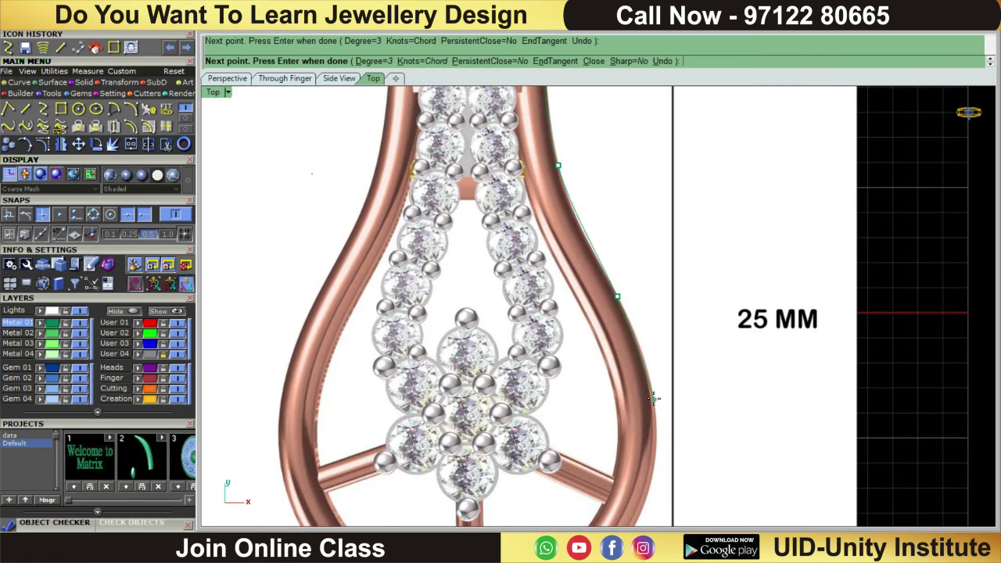
left_click(654, 398)
right_click_drag(636, 523, 656, 350)
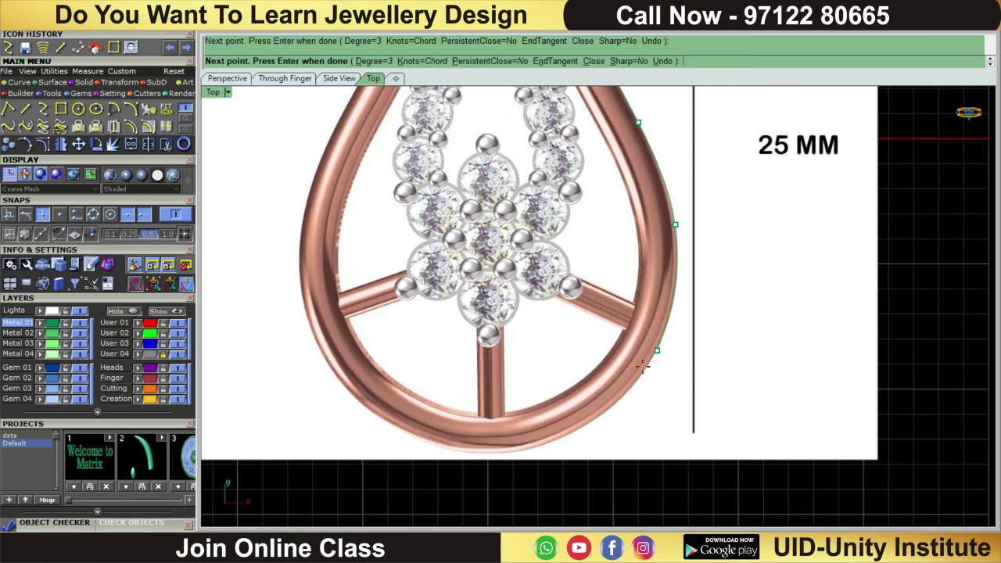
left_click(575, 431)
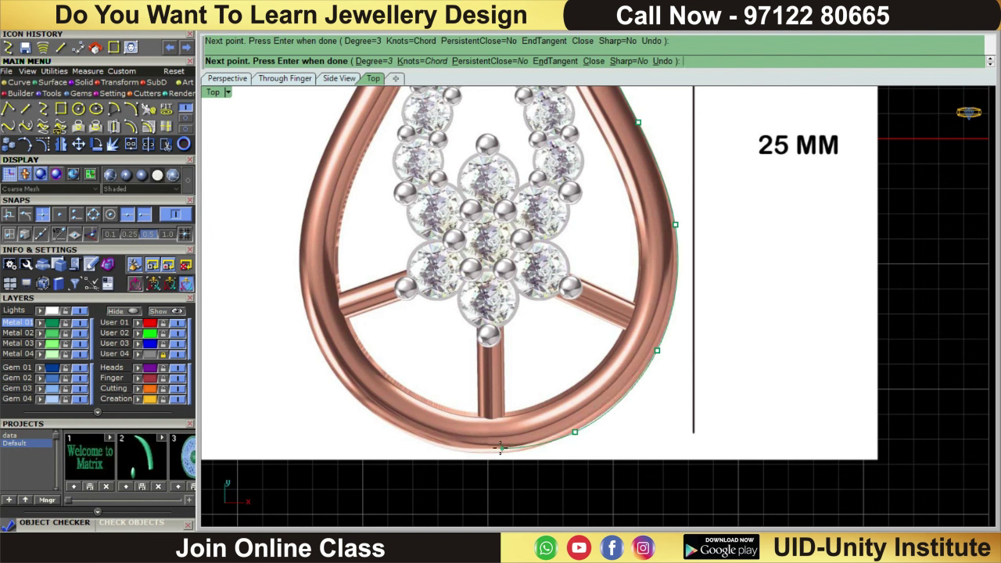
left_click(485, 453)
- Finish the edge curve and mirror it left across a vertical line through the origin
key("Return")
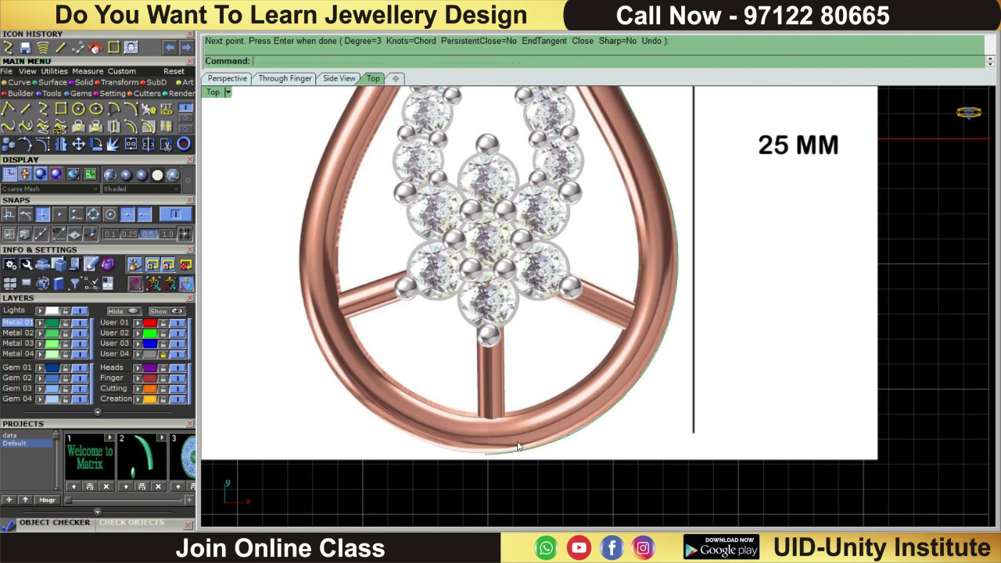
left_click(520, 447)
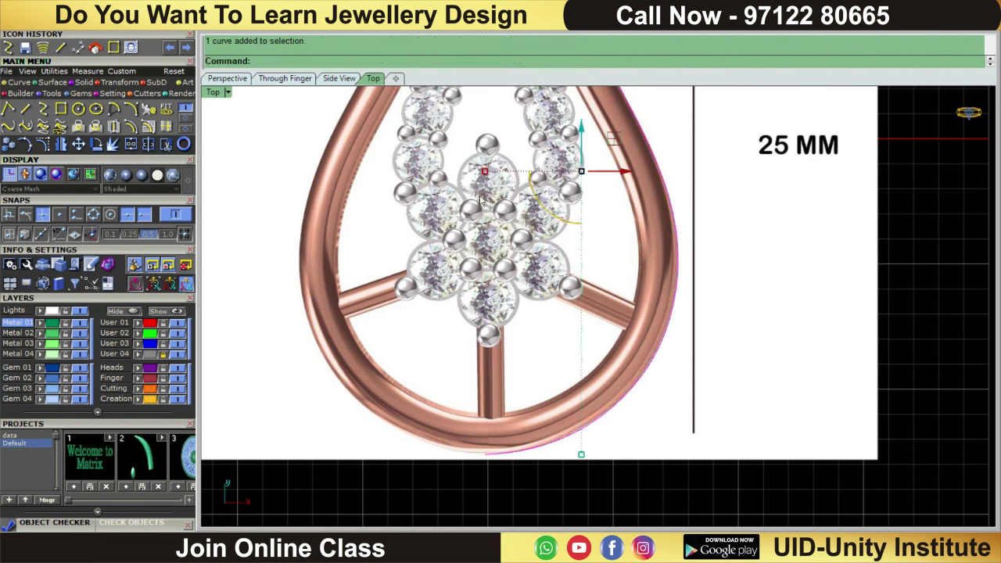
key("Return")
key("ctrl+z")
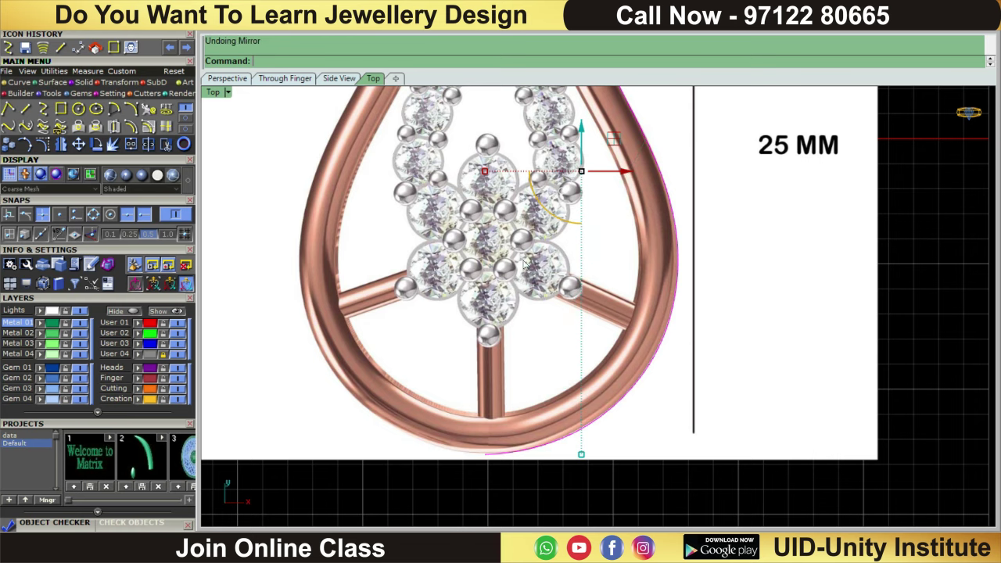
scroll(524, 264, "down", 2)
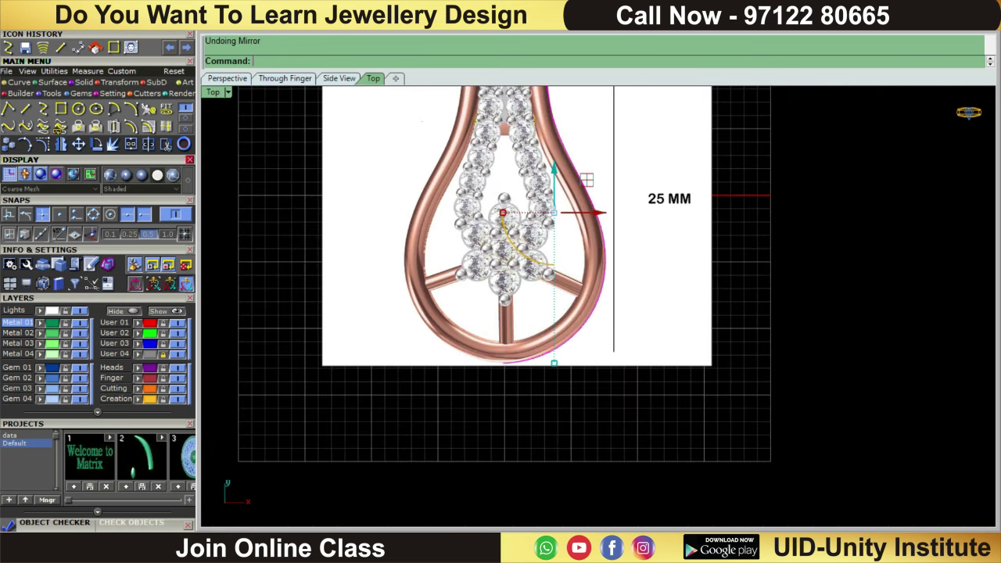
left_click(61, 144)
left_click(497, 320)
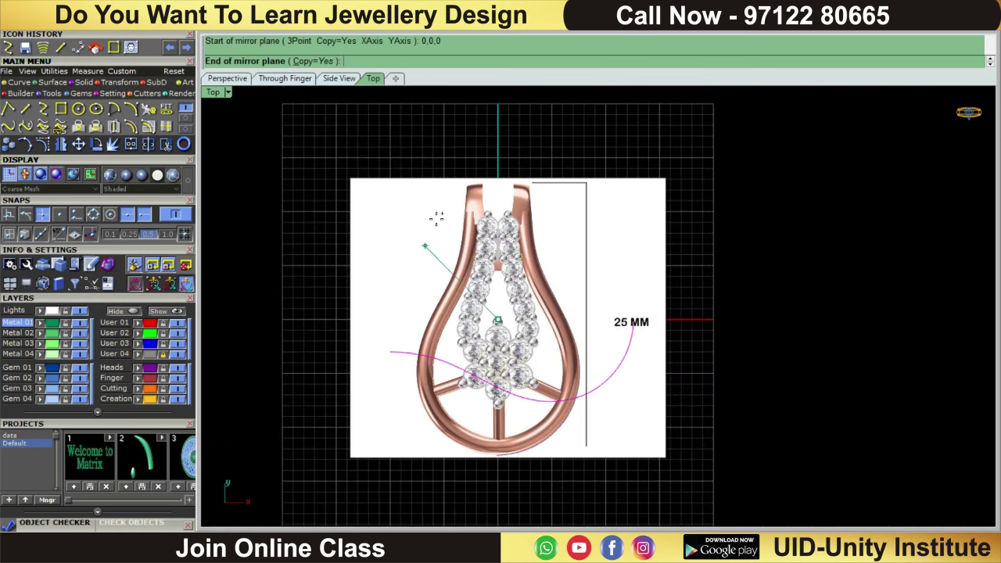
left_click(493, 162)
left_click(426, 331)
- Trim the two short overlapping curve pieces at the bottom and join the outline halves
scroll(531, 445, "up", 5)
scroll(412, 491, "up", 3)
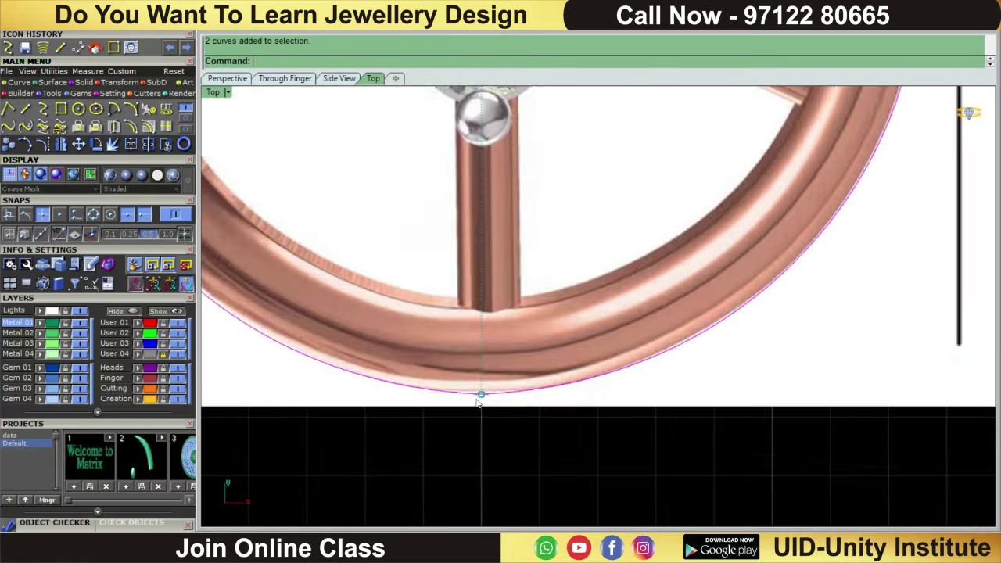
scroll(412, 490, "up", 3)
scroll(368, 391, "up", 3)
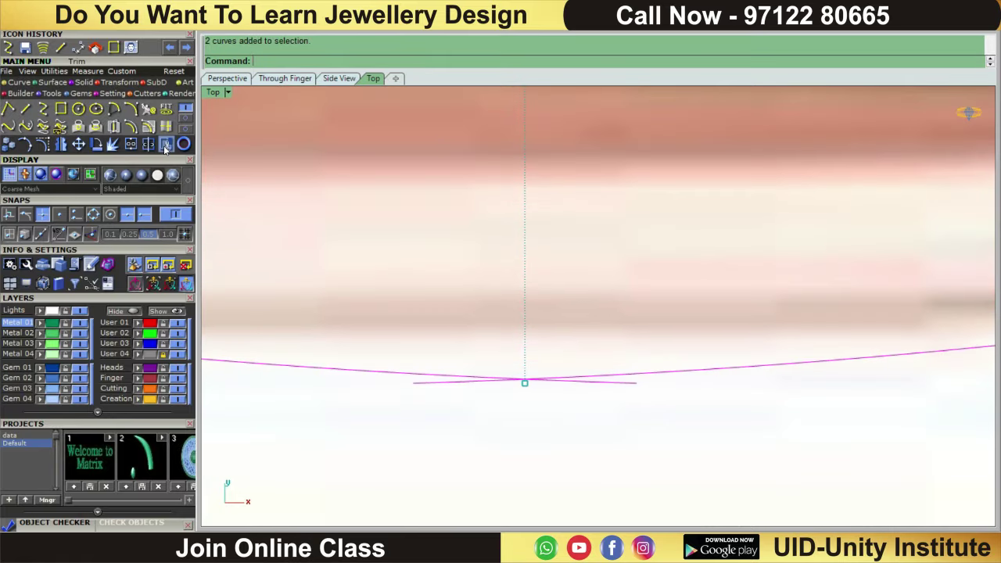
left_click(166, 144)
scroll(469, 443, "up", 1)
left_click(455, 366)
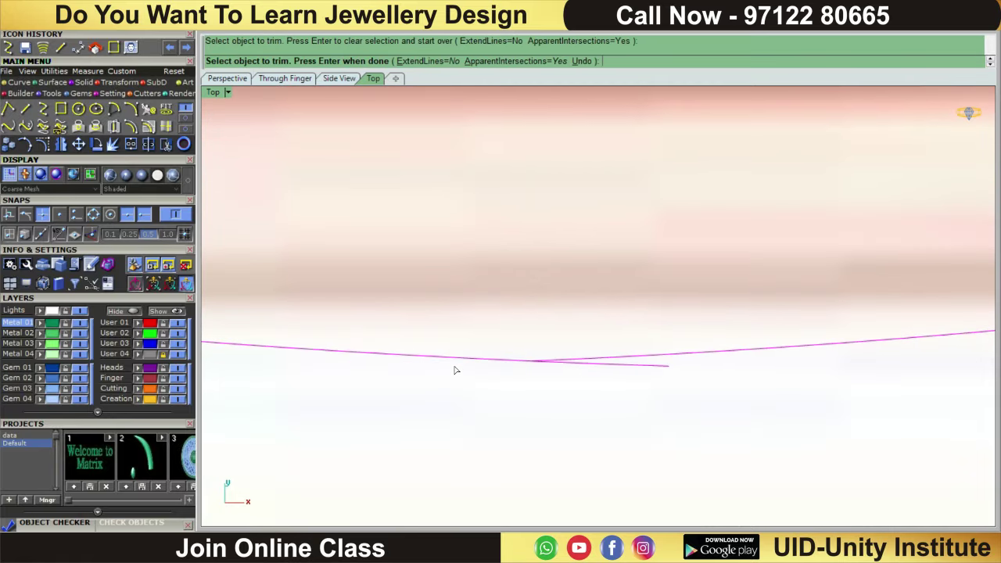
left_click(616, 365)
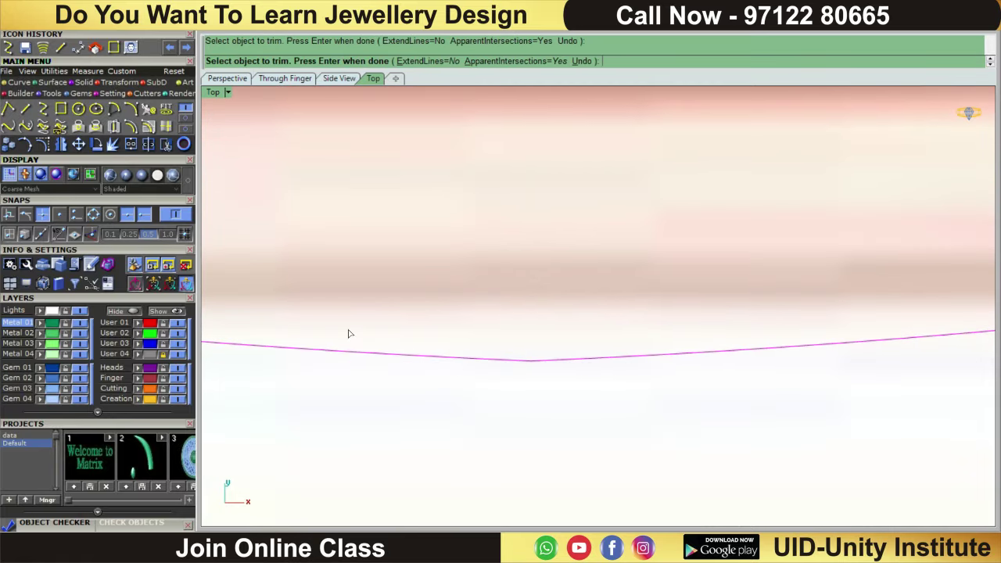
left_click(130, 143)
- Show control points and delete the extra point at the outline's bottom centre
key("F10")
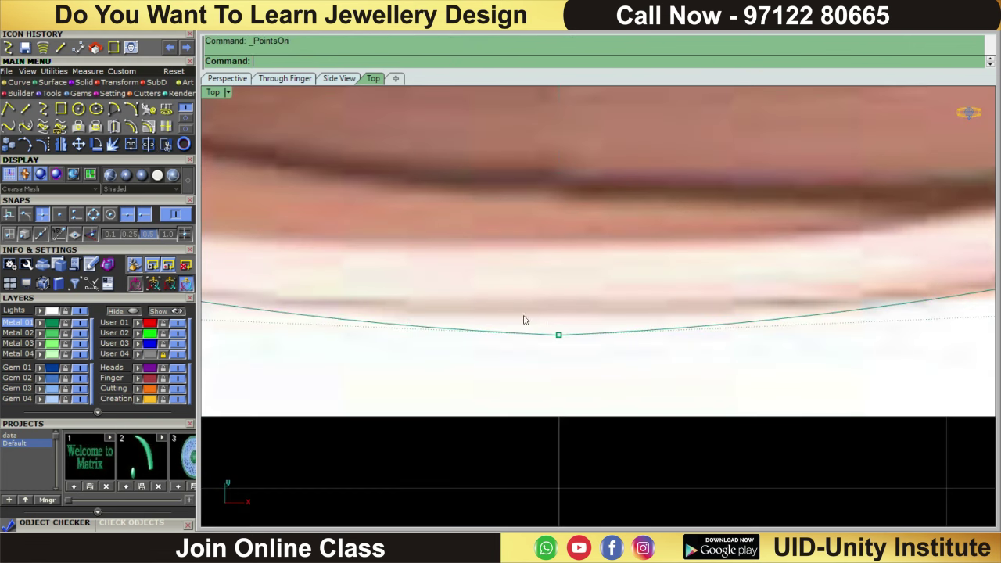
left_click_drag(523, 317, 607, 425)
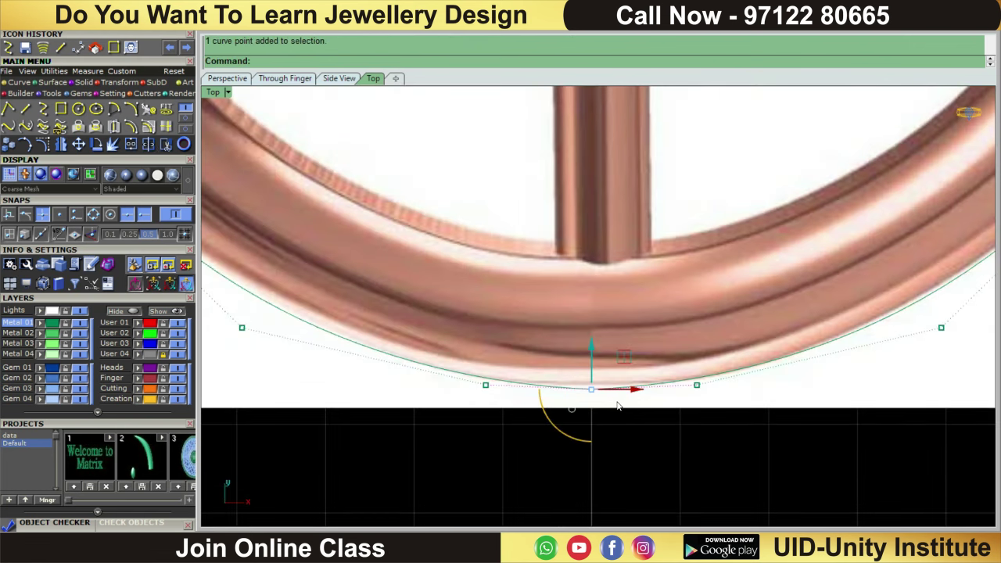
key("Delete")
scroll(617, 398, "down", 3)
scroll(622, 313, "down", 2)
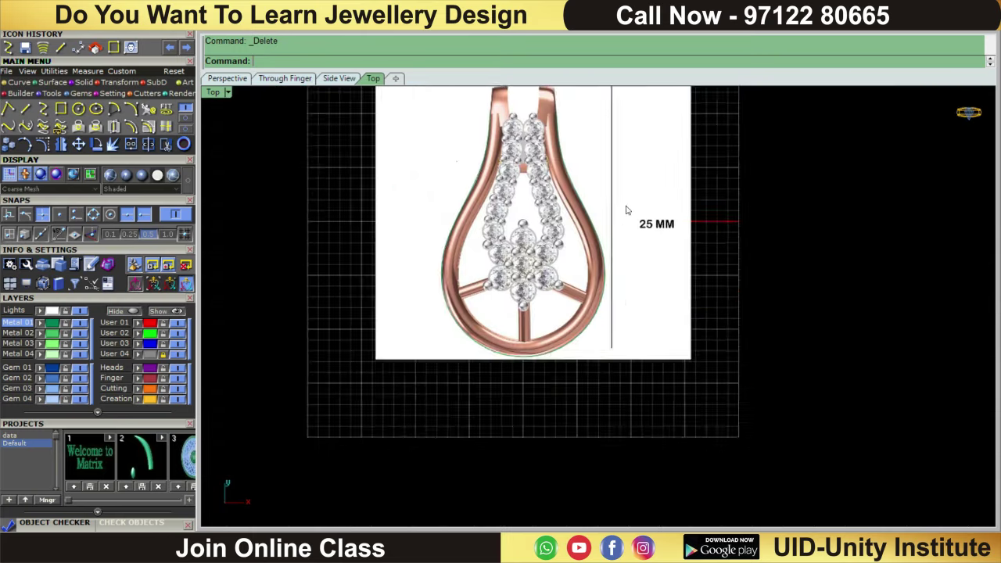
scroll(623, 258, "up", 3)
- Select the outline curve, review its control points near the top, then hide them
left_click(465, 404)
scroll(547, 312, "down", 3)
scroll(557, 179, "down", 1)
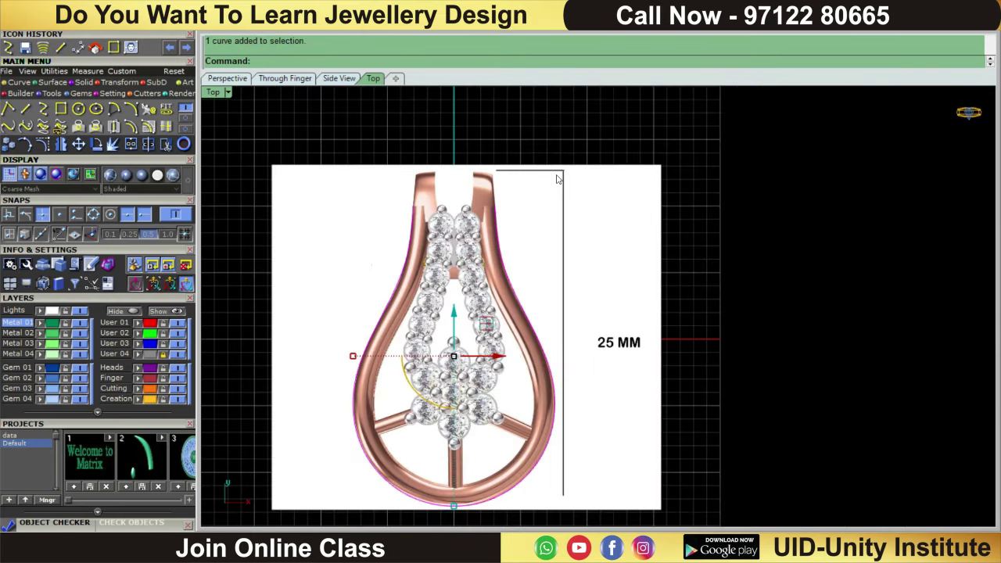
scroll(547, 200, "up", 4)
scroll(508, 243, "down", 2)
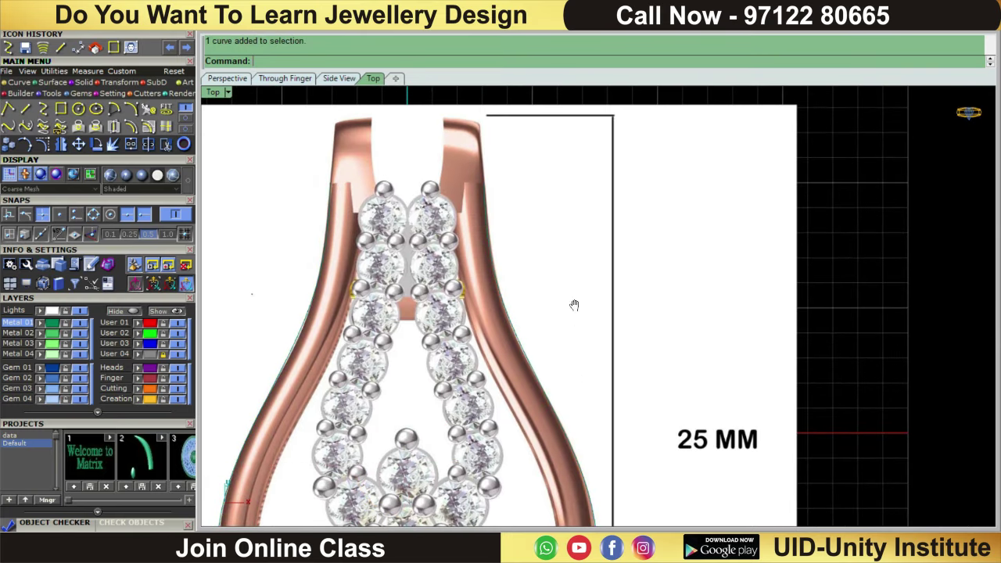
right_click_drag(573, 304, 593, 265)
key("F10")
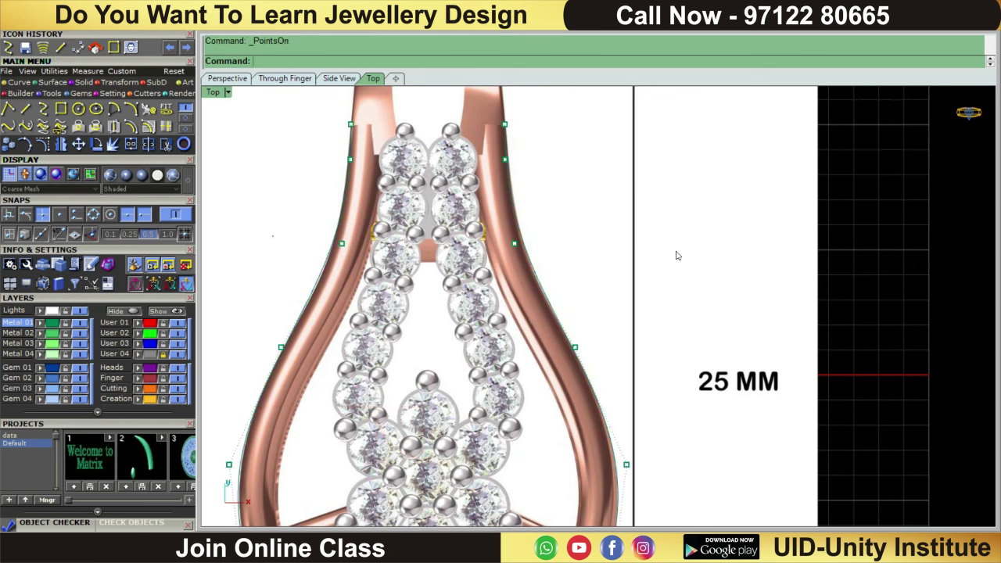
key("Escape")
left_click(87, 70)
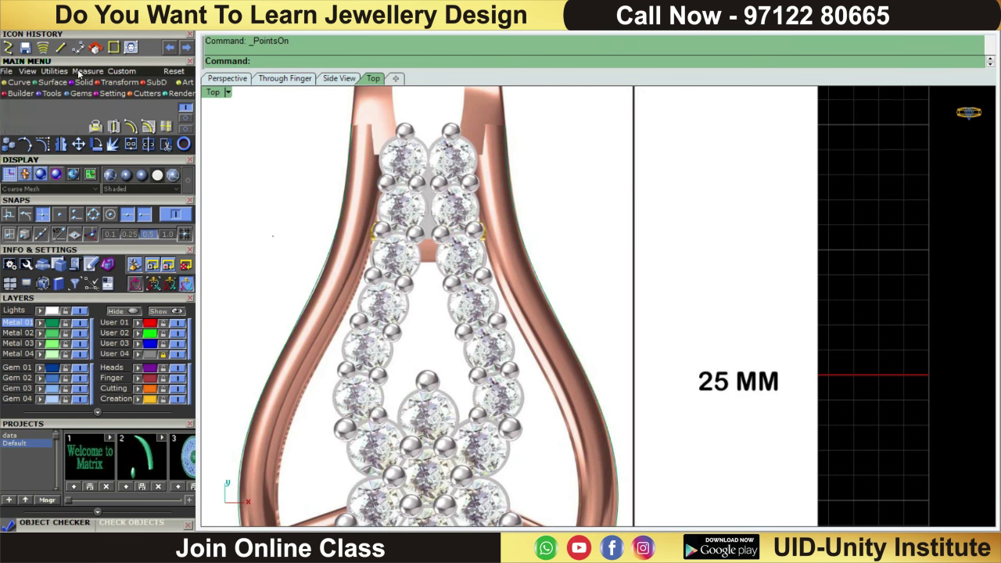
- Measure the frame band width with an aligned dimension, reading about 1.53
left_click(150, 111)
scroll(547, 273, "up", 1)
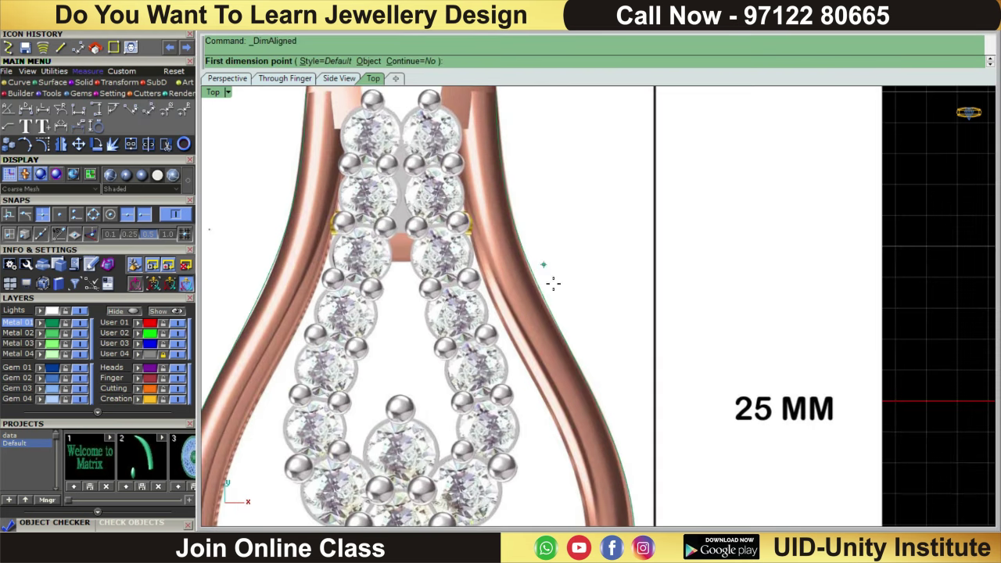
left_click(541, 294)
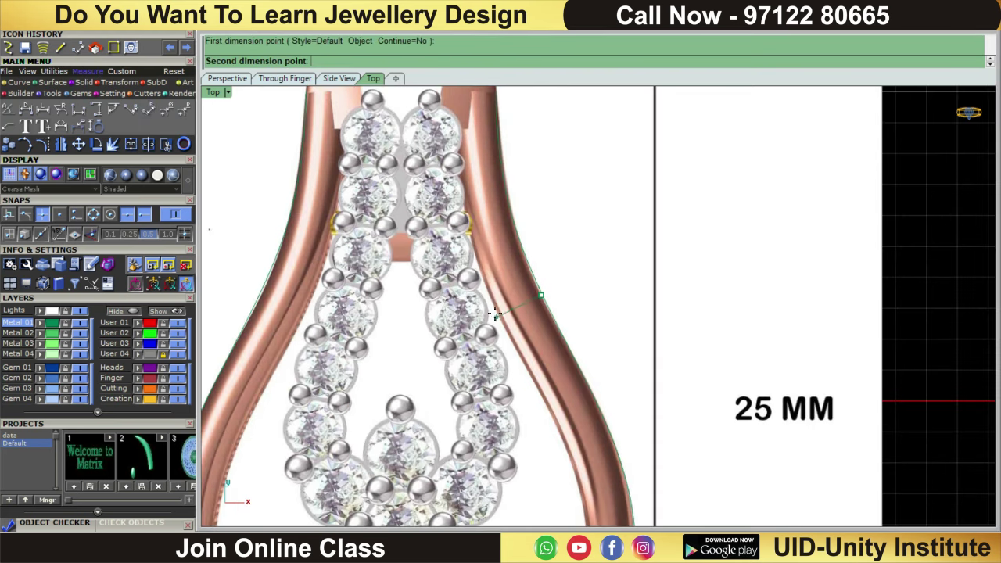
left_click(497, 312)
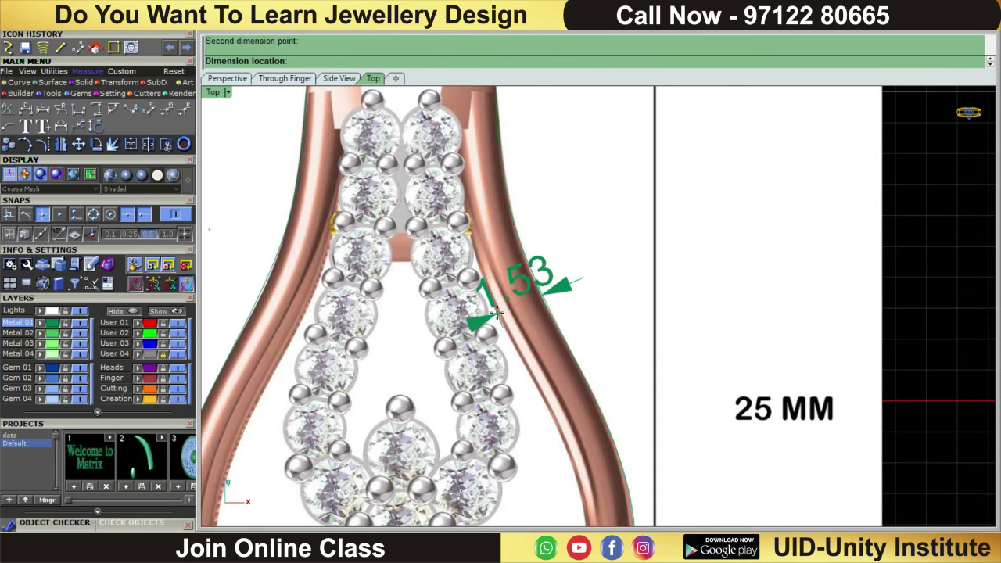
key("Escape")
- Offset the pendant outline curve 1.5 toward the inside to form the inner edge
left_click(534, 309)
scroll(535, 309, "down", 2)
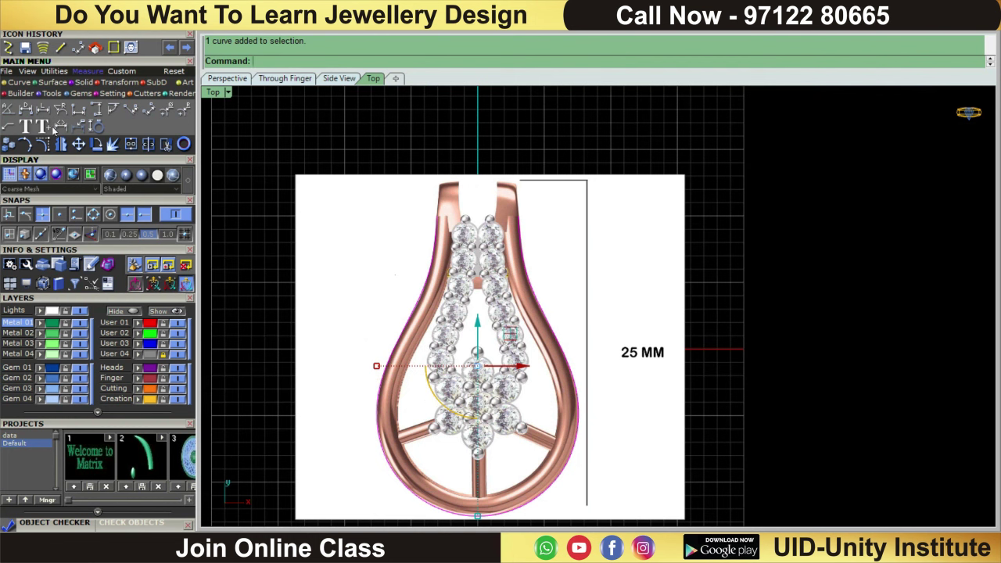
left_click(20, 82)
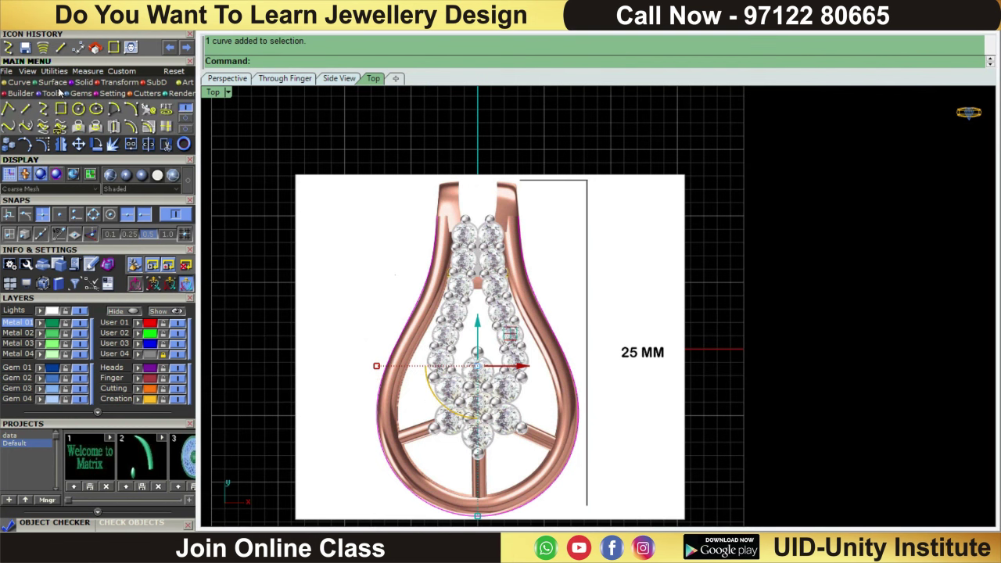
left_click(115, 125)
type("1.5")
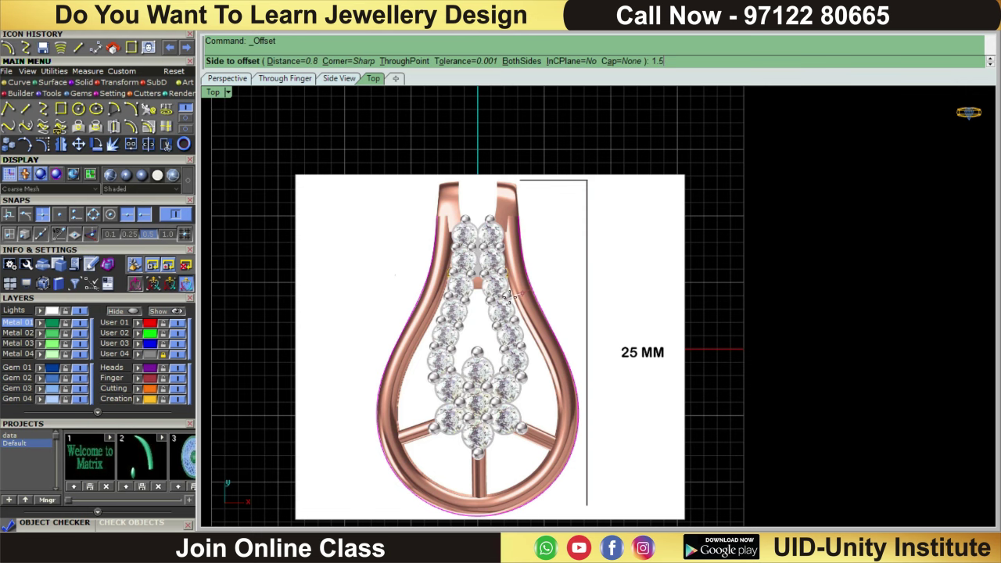
key("Return")
left_click(509, 294)
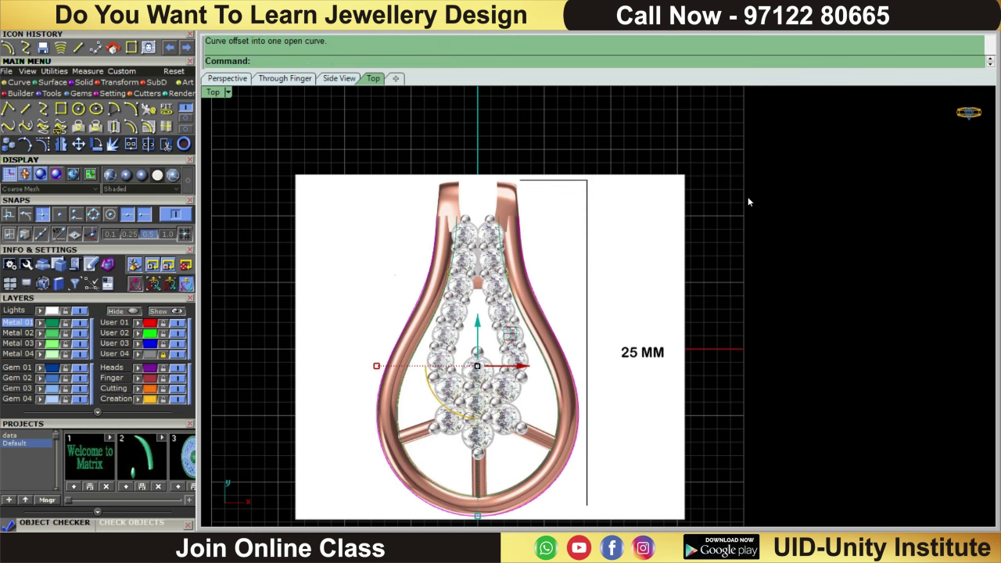
scroll(552, 392, "down", 2)
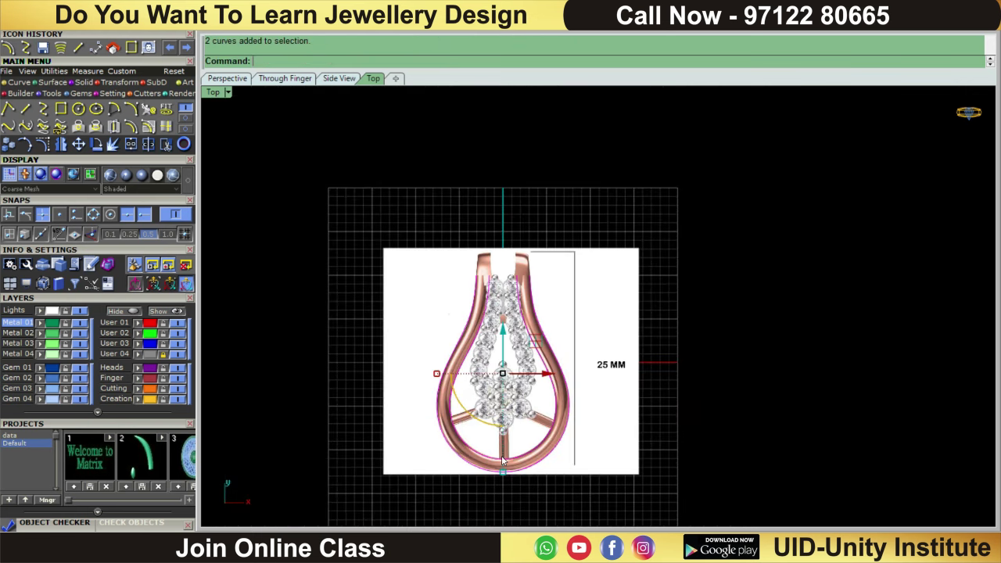
scroll(547, 438, "up", 2)
scroll(547, 437, "down", 2)
scroll(547, 438, "up", 4)
scroll(472, 322, "down", 2)
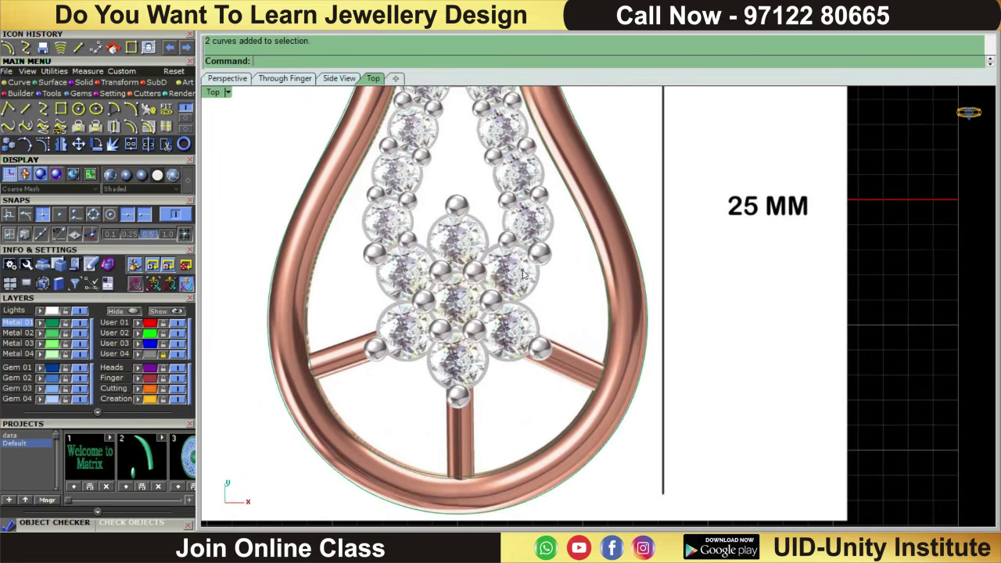
scroll(485, 336, "up", 2)
scroll(500, 360, "down", 2)
scroll(517, 378, "down", 1)
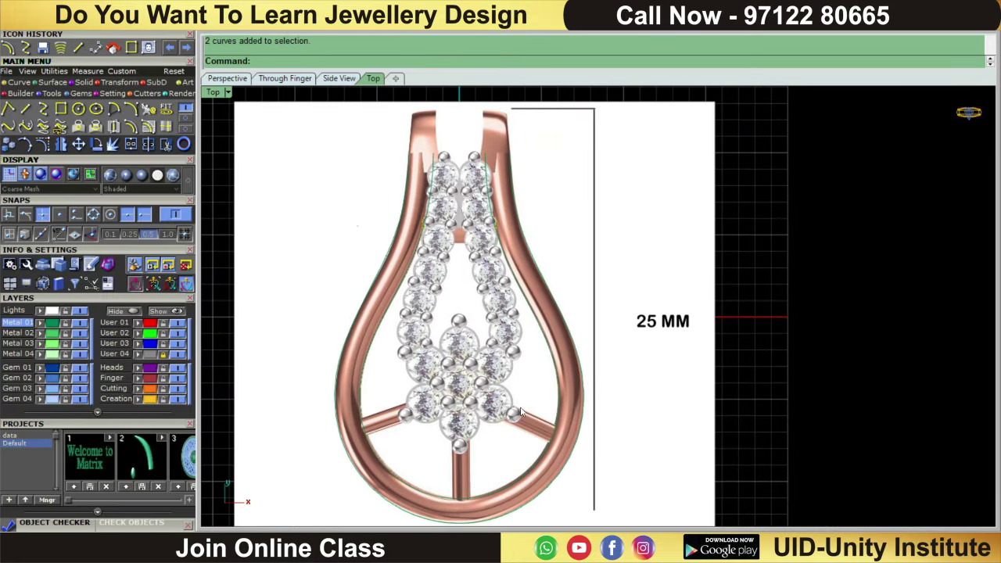
scroll(485, 242, "up", 1)
scroll(556, 125, "up", 2)
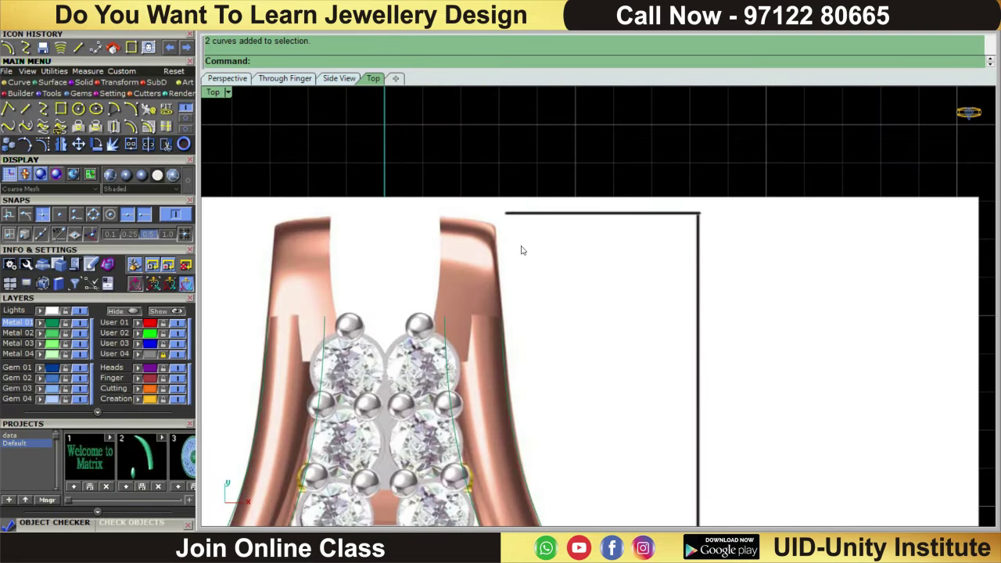
- Draw an interpolated curve along the bail top, from its left corner around the rounded corner
left_click(43, 108)
scroll(440, 196, "up", 2)
scroll(510, 172, "up", 2)
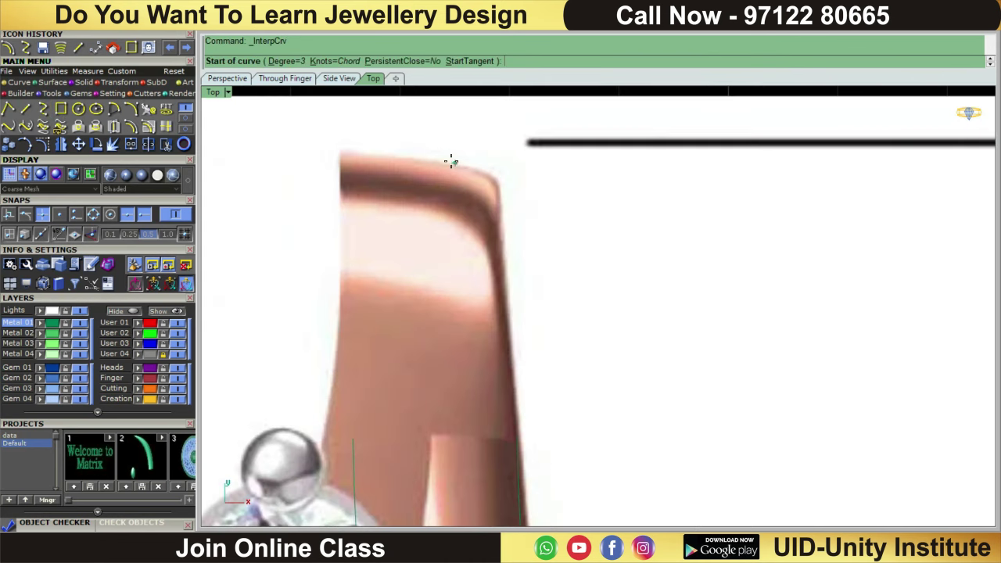
left_click(344, 151)
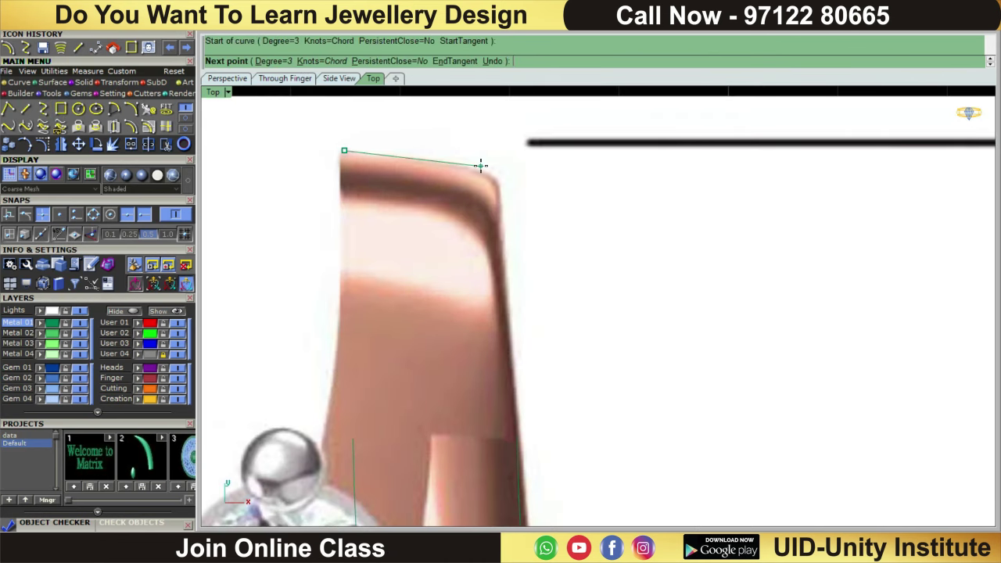
left_click(436, 160)
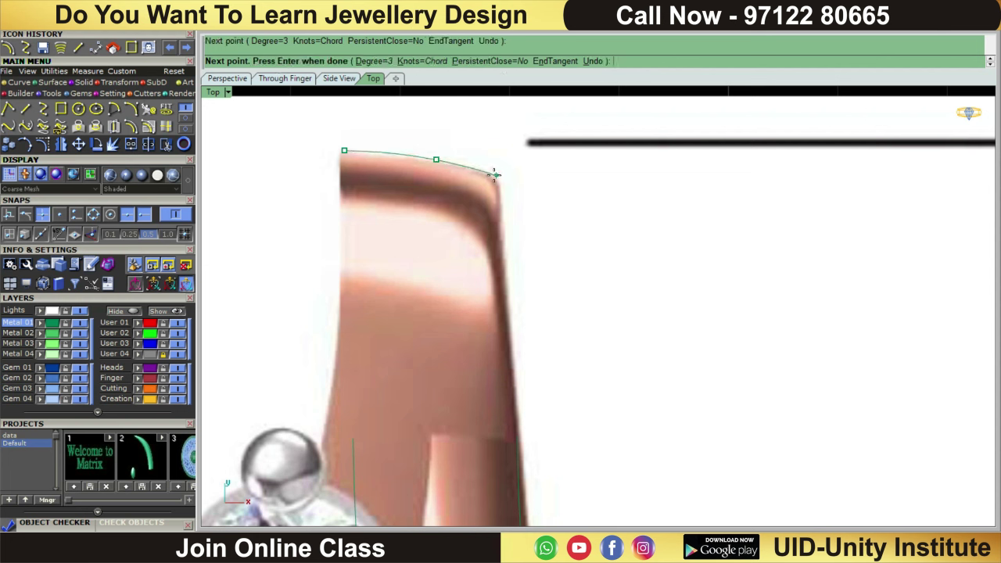
left_click(493, 175)
left_click(500, 185)
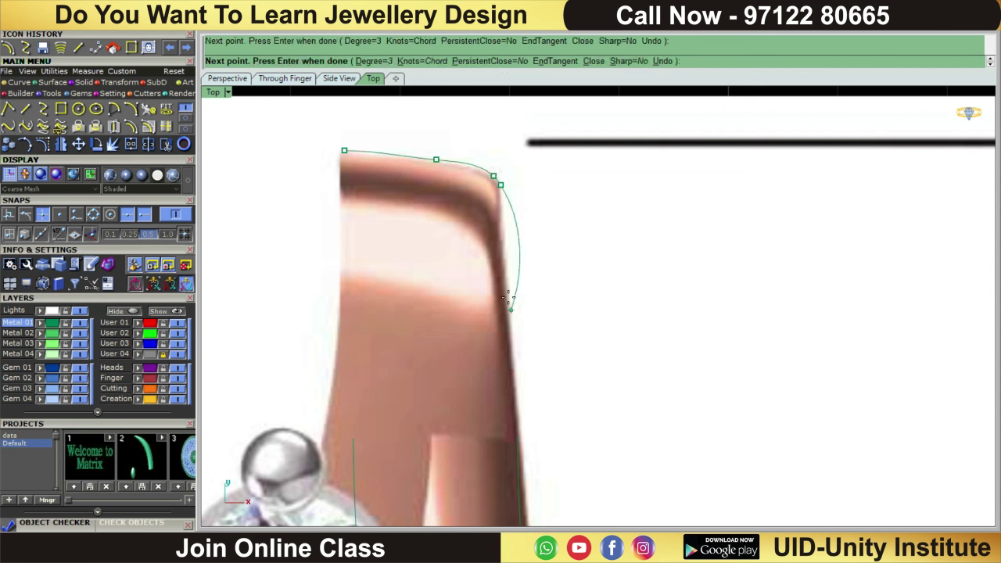
key("Return")
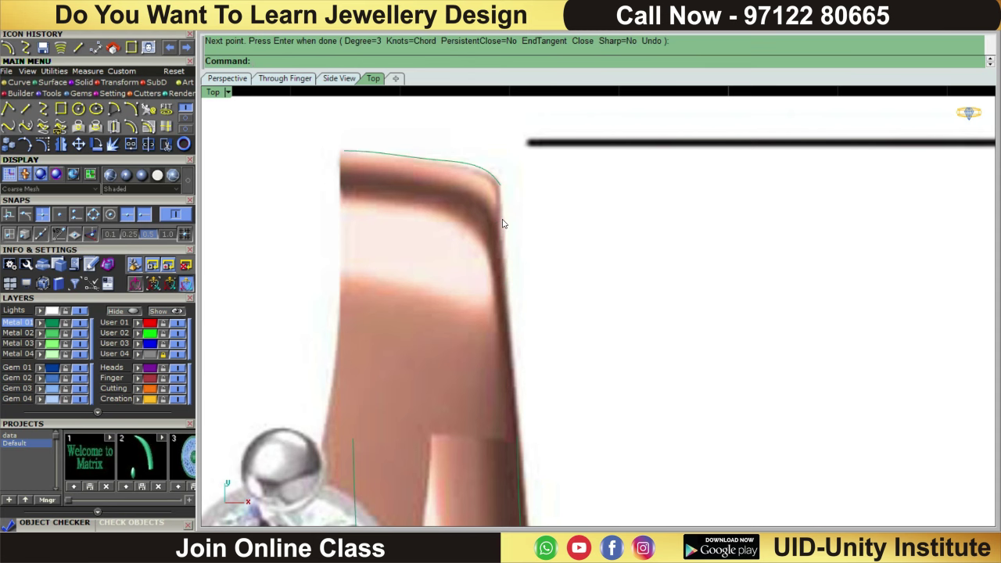
- Draw a second curve down the bail's right side and join it to the top curve
key("Return")
left_click(500, 185)
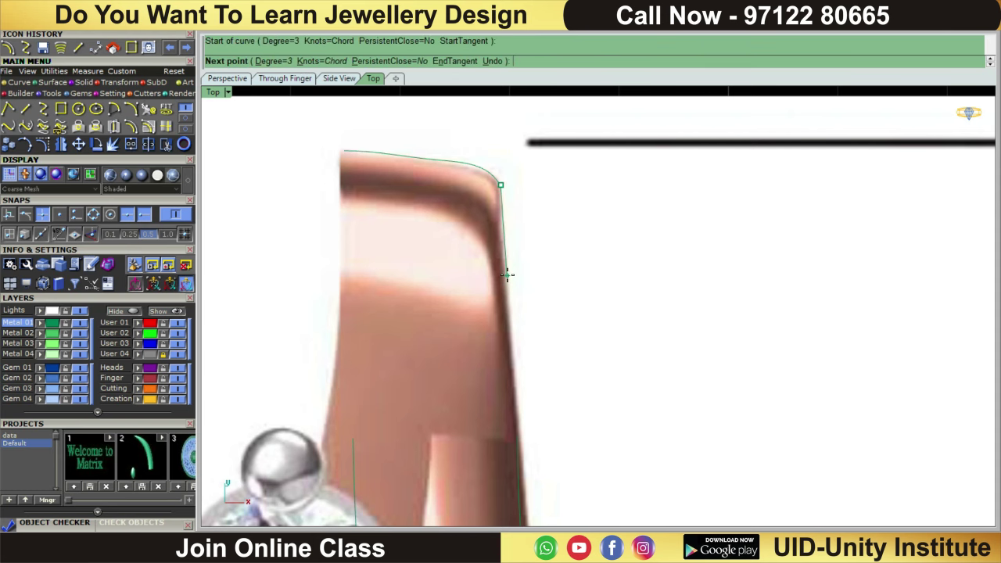
left_click(507, 274)
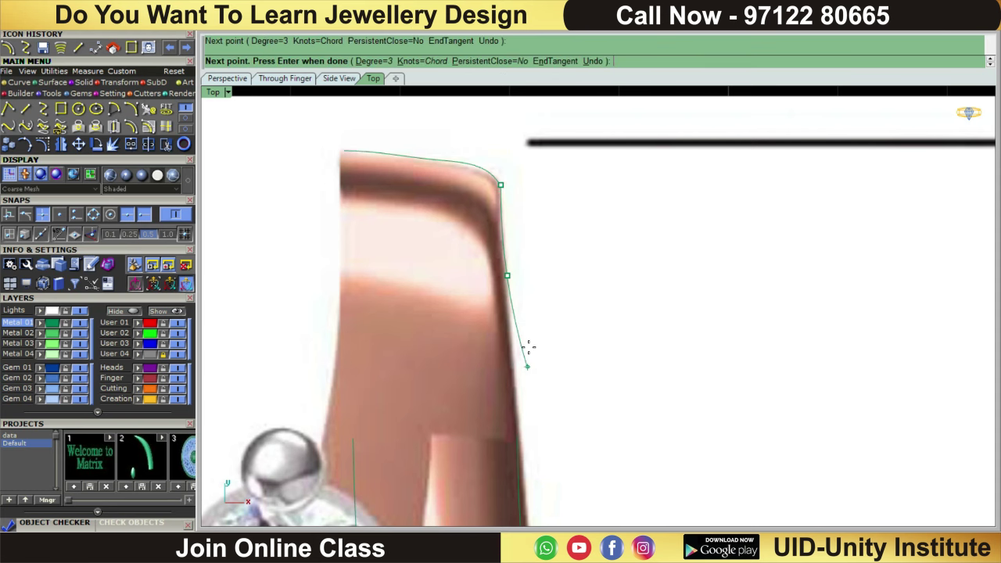
scroll(528, 344, "up", 2)
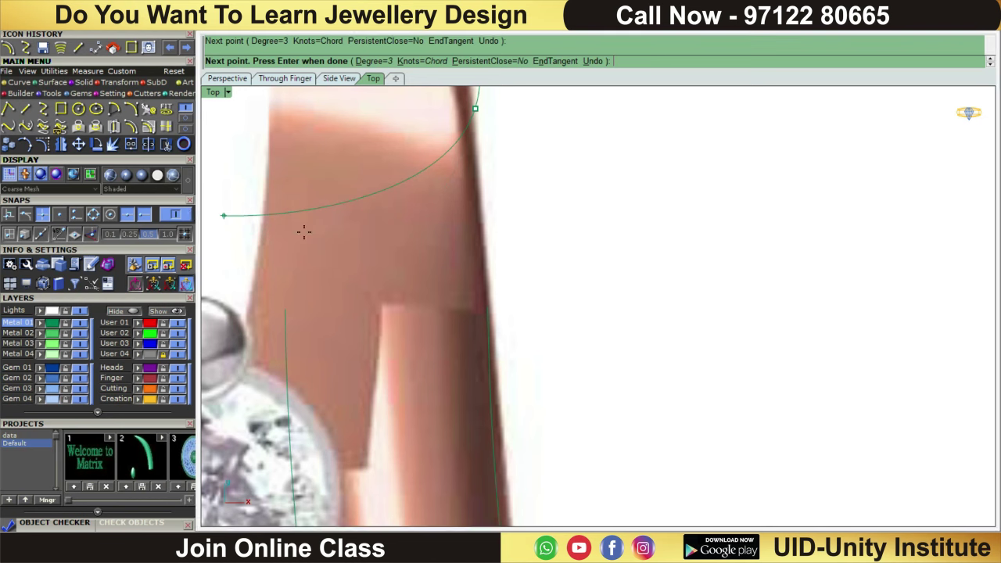
left_click(490, 309)
scroll(490, 309, "down", 1)
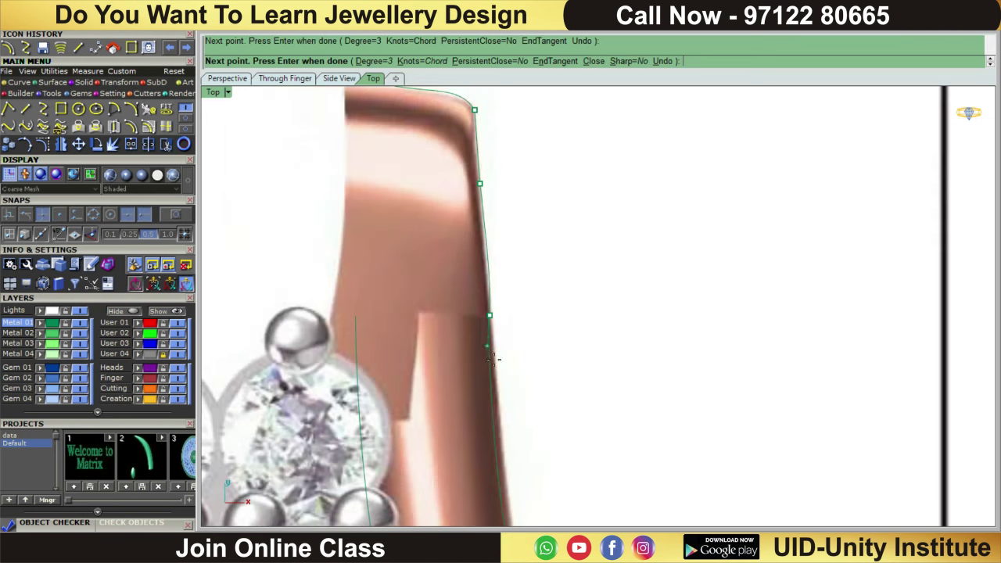
left_click(500, 412)
scroll(477, 328, "down", 2)
scroll(443, 184, "down", 2)
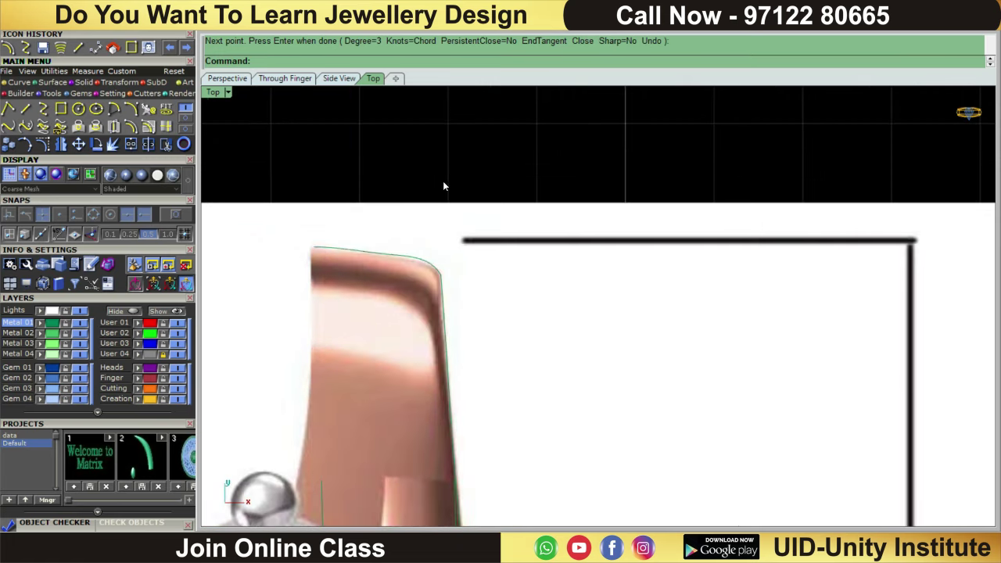
key("Return")
left_click(131, 144)
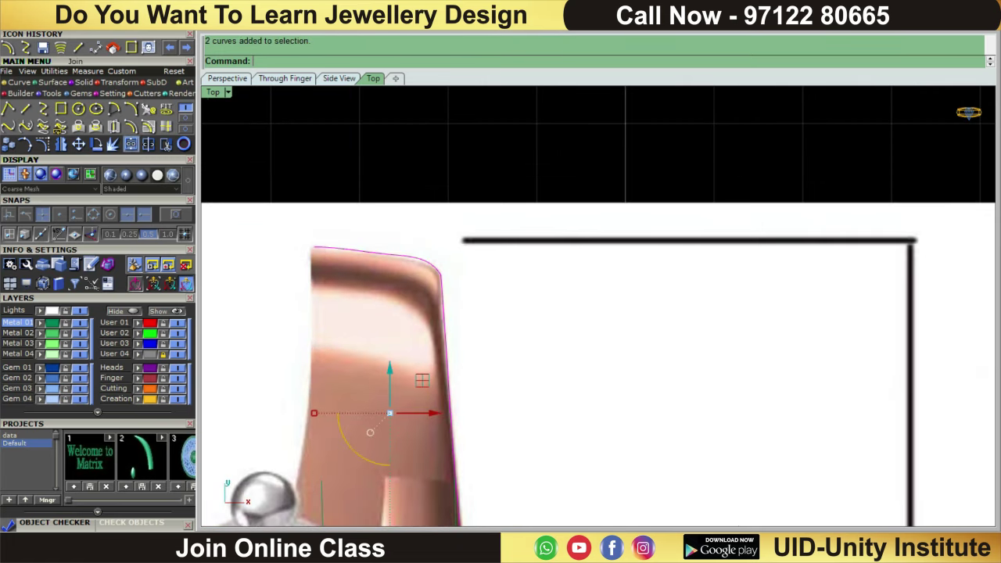
- Raise a top-edge control point to follow the reference and delete the extra middle point
right_click_drag(402, 240, 461, 228)
scroll(456, 268, "up", 2)
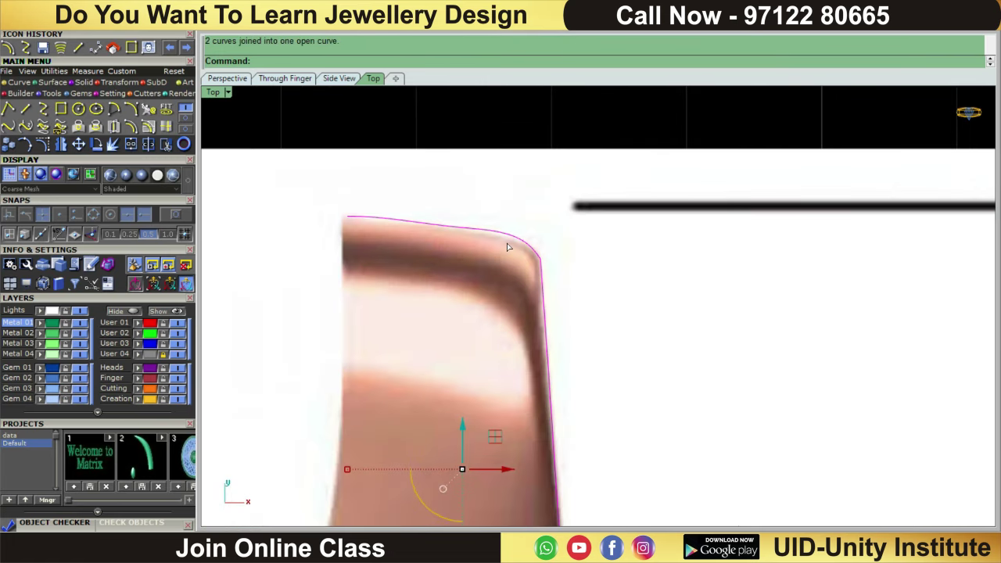
key("F10")
scroll(541, 268, "up", 2)
left_click(539, 249)
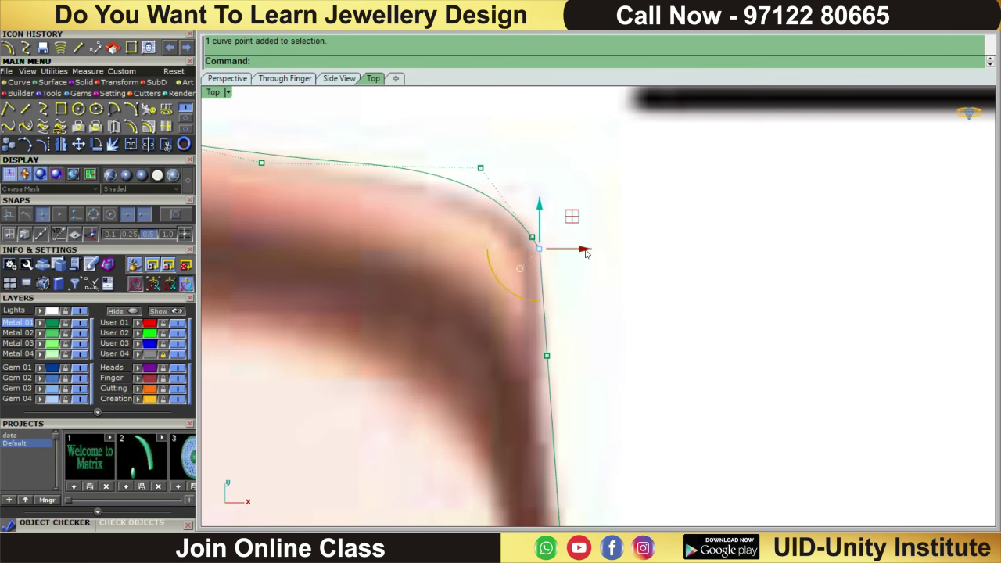
scroll(587, 252, "down", 2)
right_click_drag(434, 180, 475, 248)
left_click(457, 265)
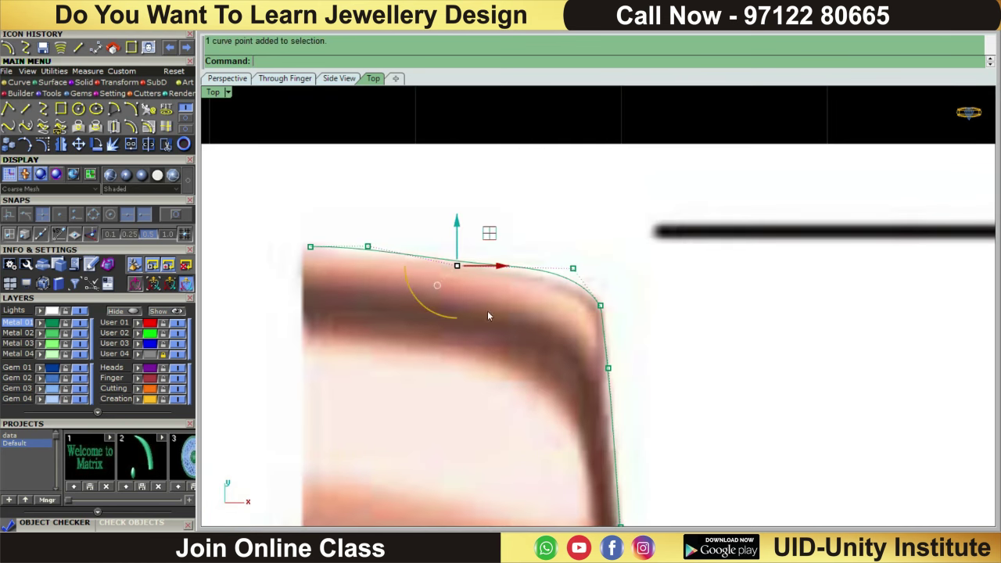
left_click_drag(459, 228, 458, 221)
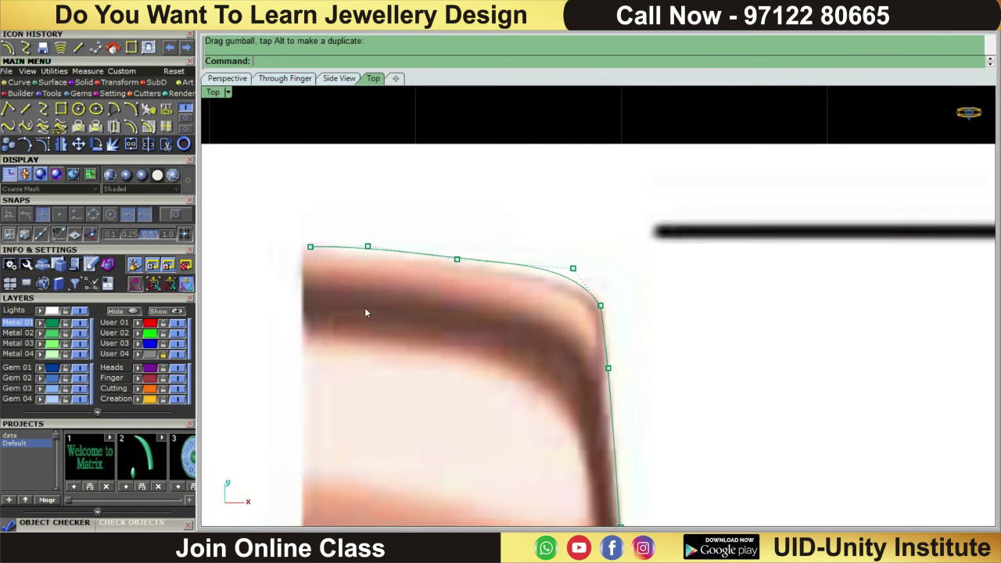
left_click(367, 247)
key("Delete")
scroll(485, 266, "down", 2)
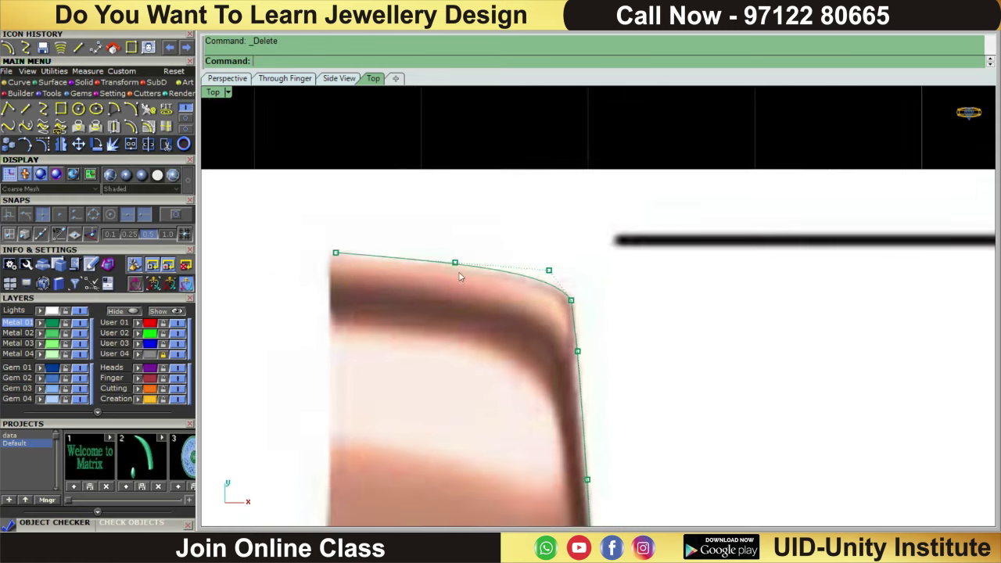
- Mirror the reshaped arm curve across a vertical plane through the origin
left_click(491, 266)
scroll(497, 278, "down", 2)
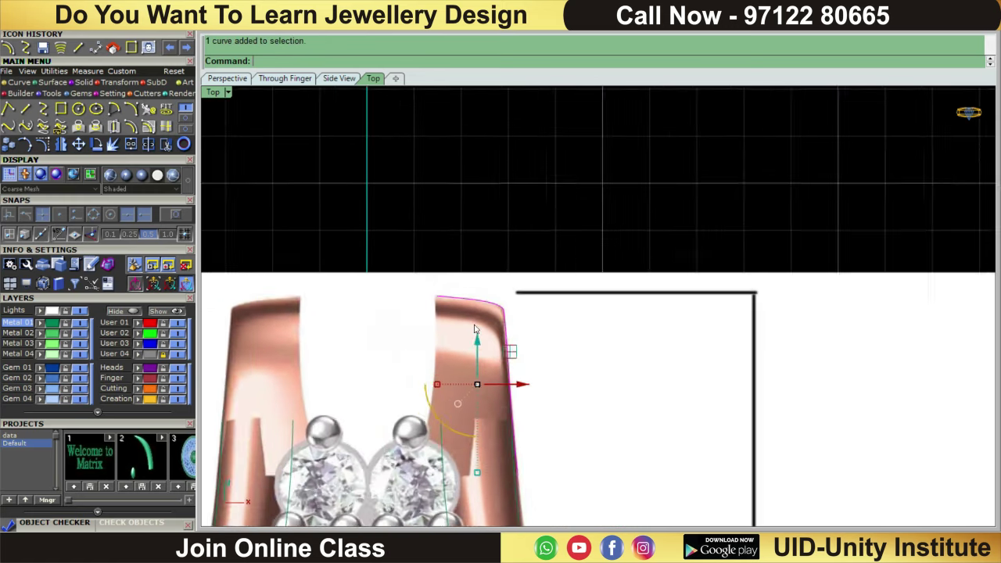
scroll(504, 293, "down", 2)
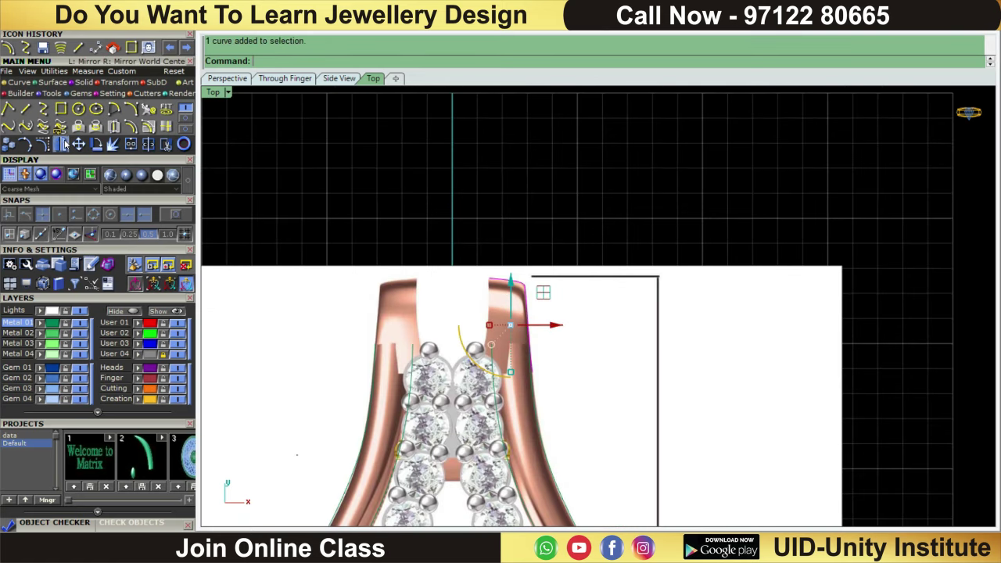
left_click(61, 144)
left_click(429, 198)
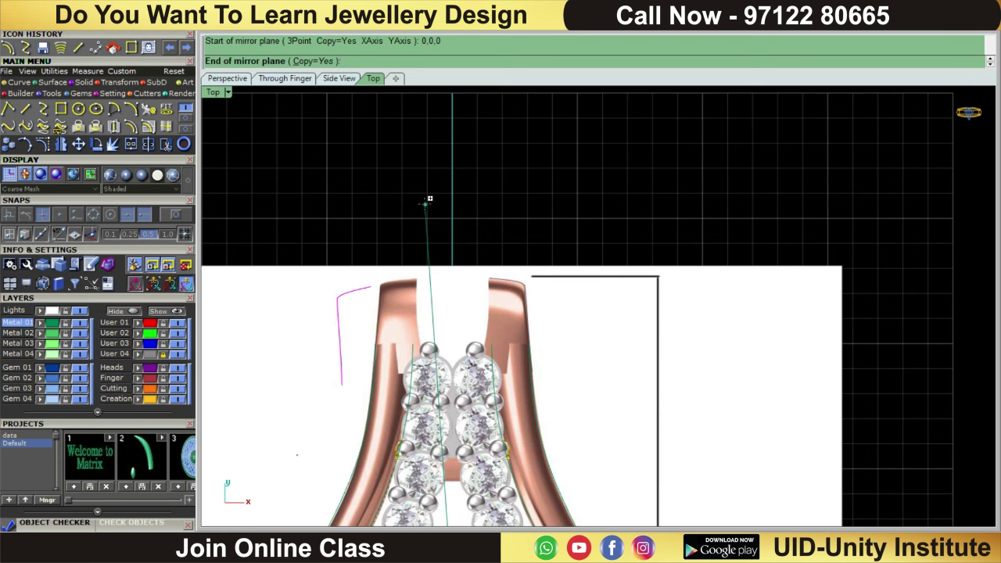
left_click(429, 198)
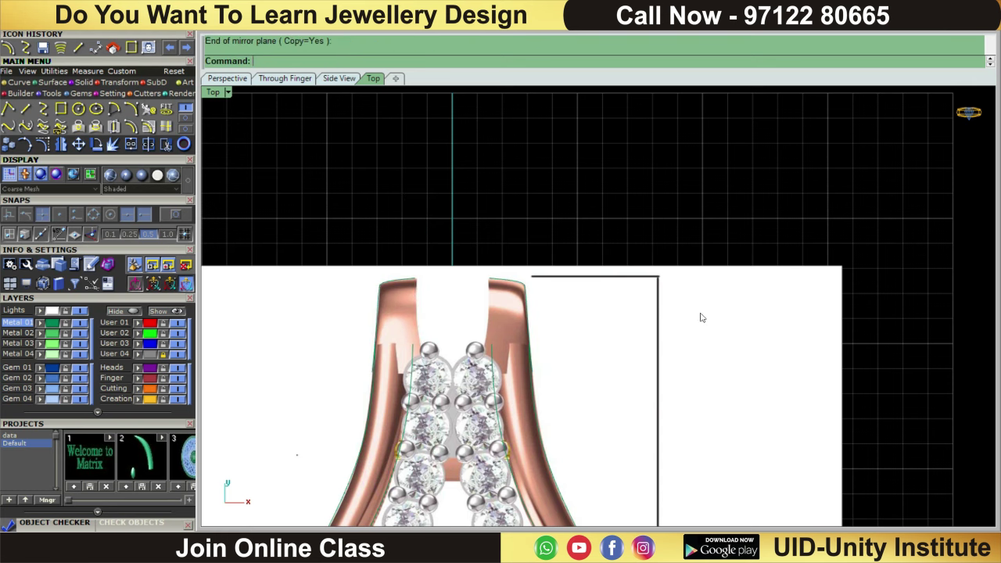
- Window-select both frame outline curves and recentre the view over the pendant
scroll(576, 310, "down", 2)
scroll(563, 235, "up", 4)
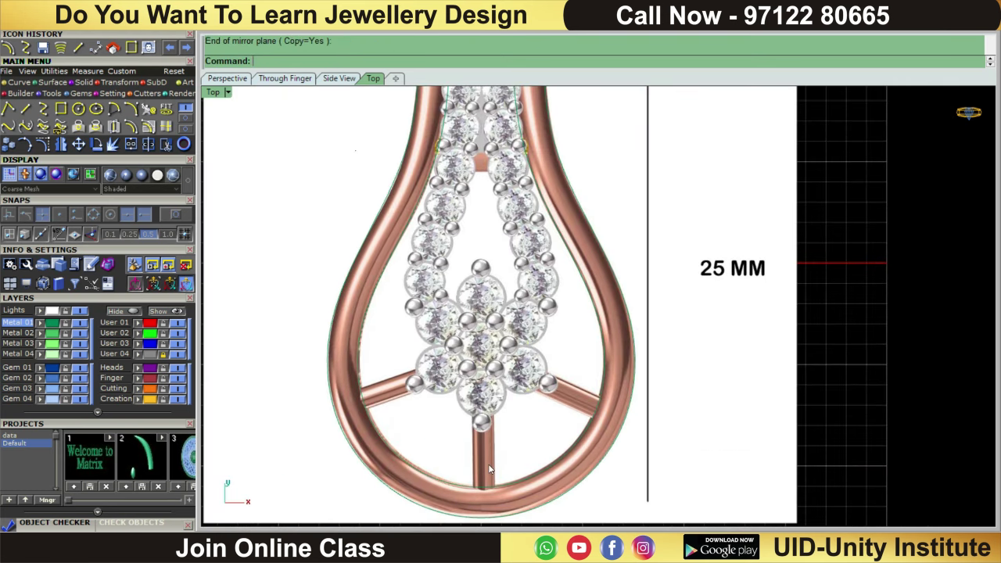
scroll(488, 463, "up", 3)
scroll(501, 339, "down", 1)
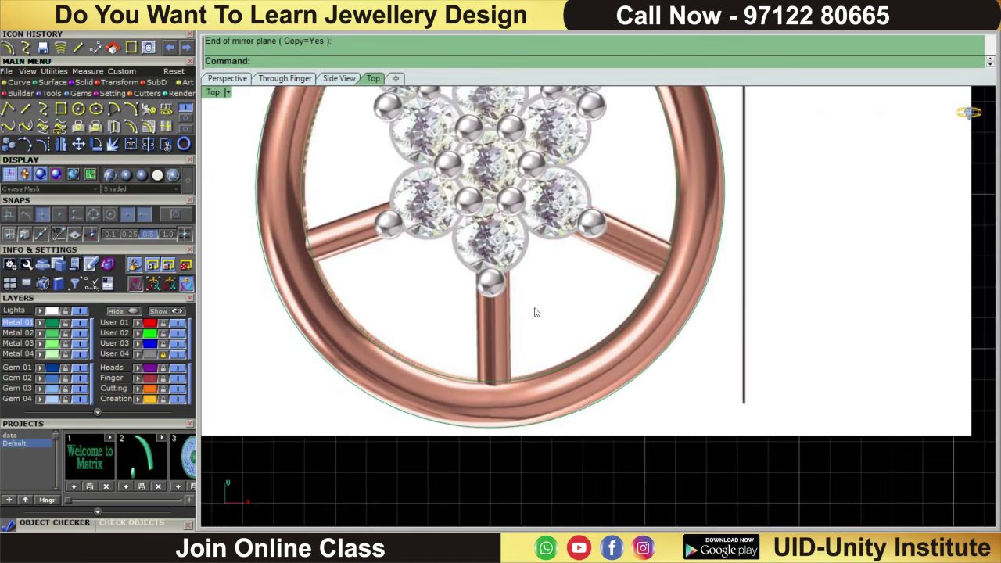
scroll(536, 312, "down", 1)
scroll(539, 328, "down", 1)
scroll(594, 328, "up", 1)
scroll(604, 329, "up", 1)
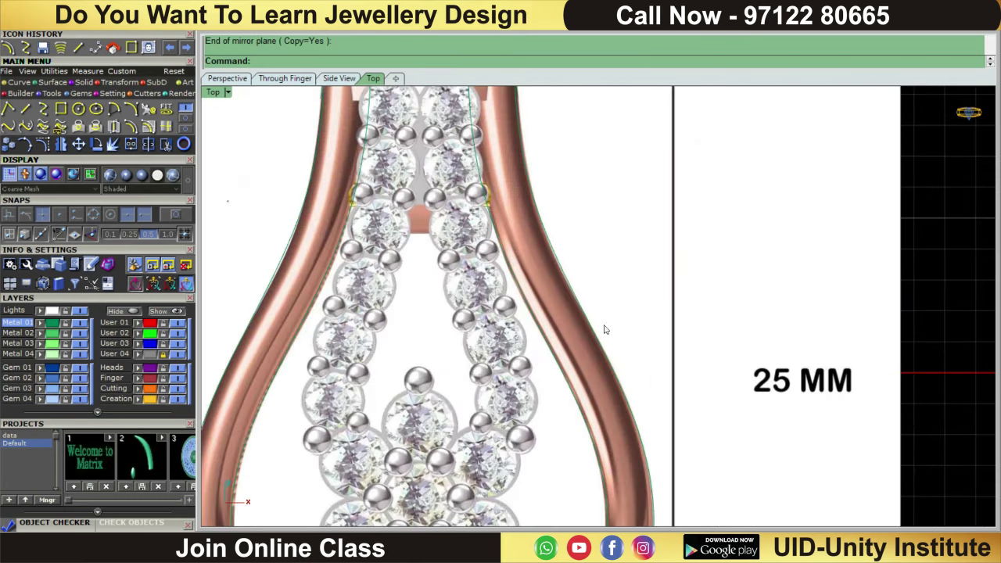
left_click_drag(569, 402, 570, 399)
scroll(571, 390, "down", 2)
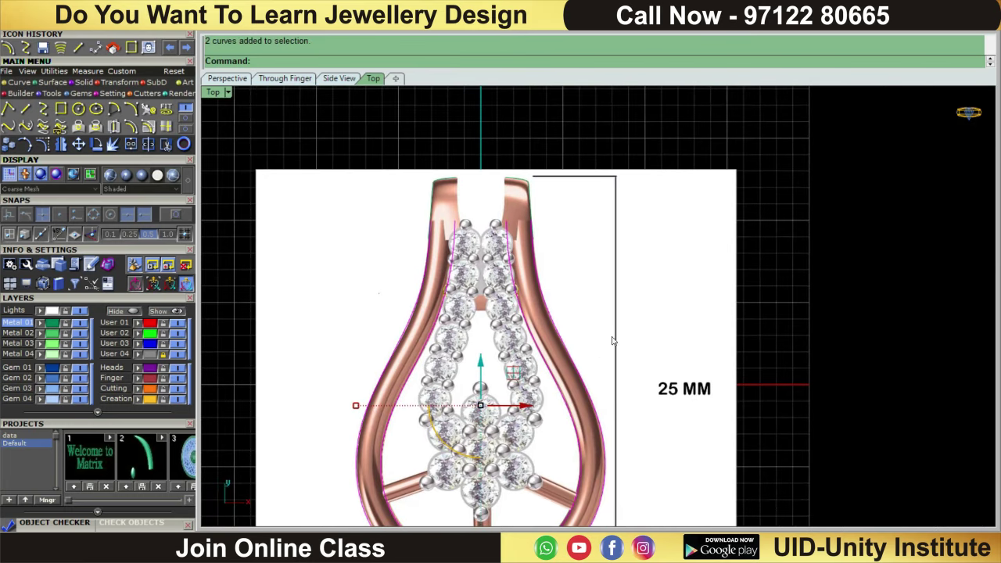
scroll(602, 352, "down", 2)
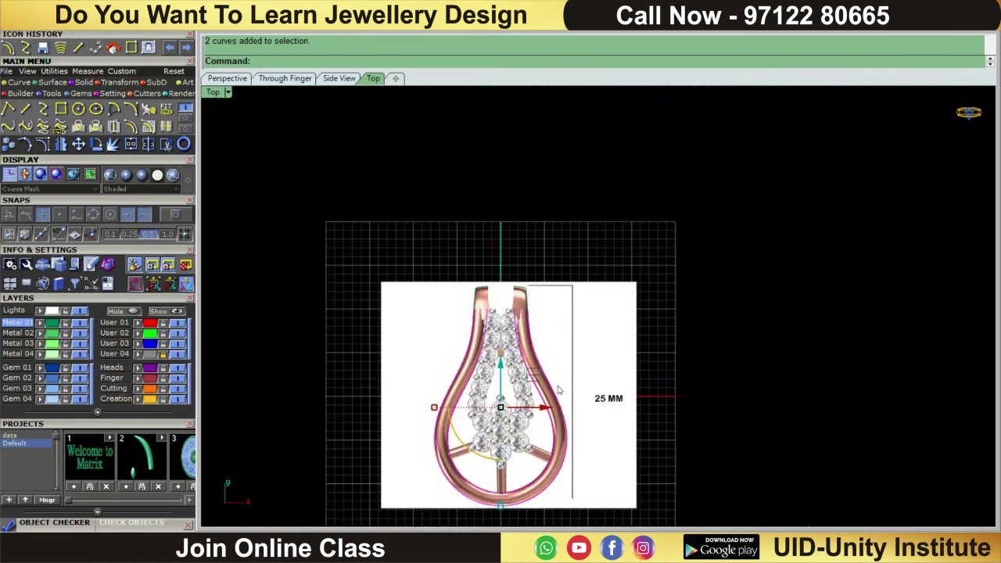
scroll(599, 351, "up", 2)
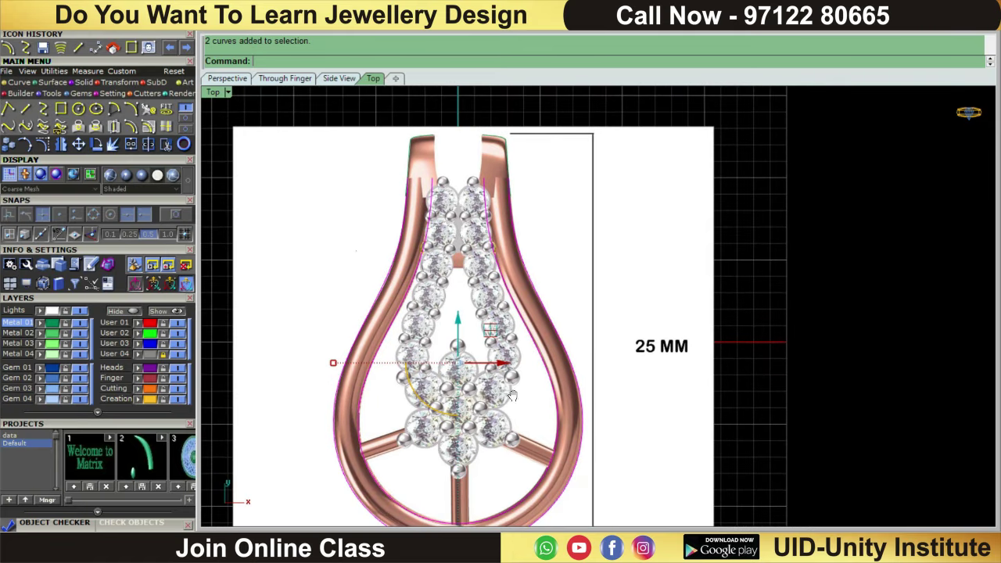
right_click_drag(508, 463, 512, 396)
- Loft a surface between the two teardrop frame outline curves
left_click(55, 82)
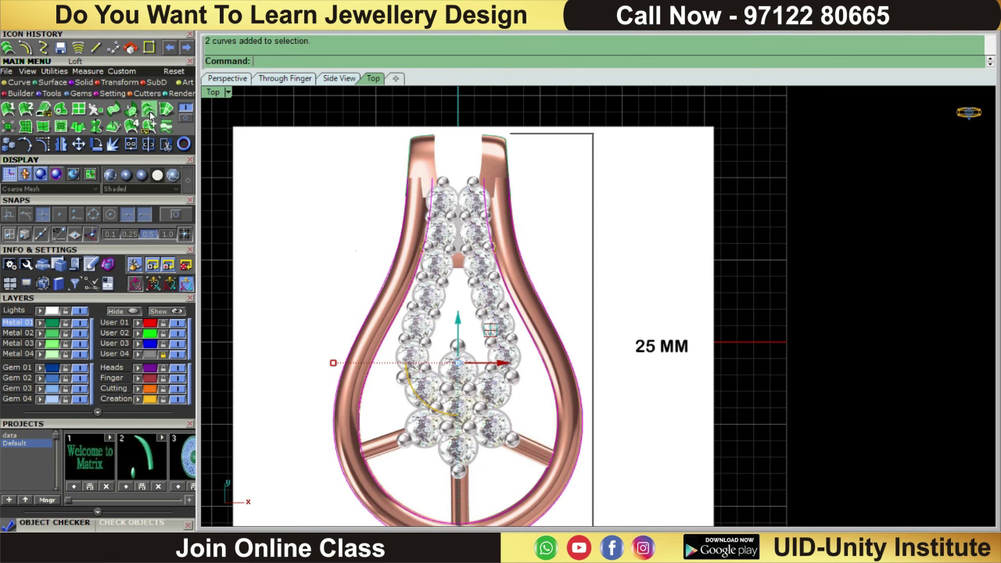
left_click(165, 110)
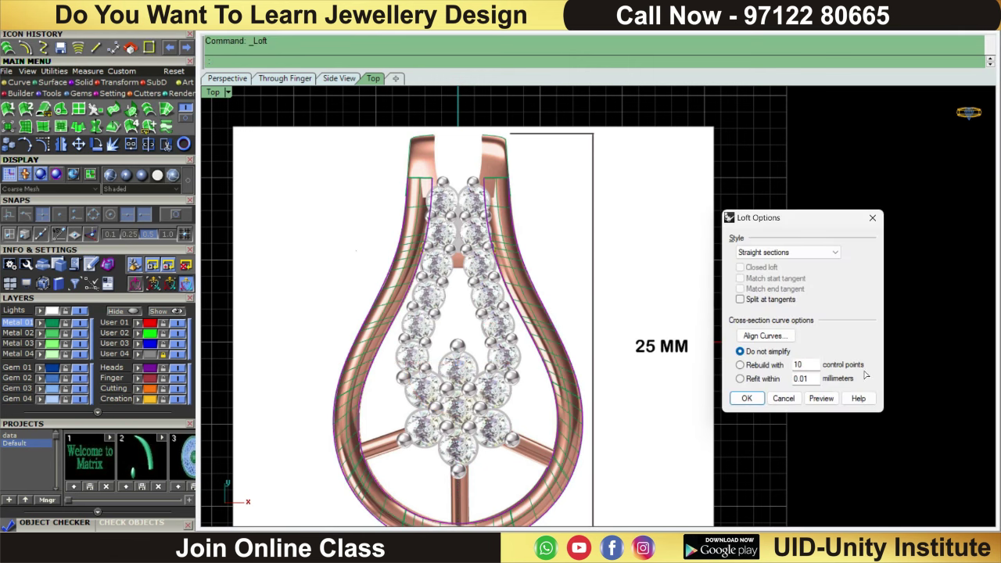
left_click(747, 399)
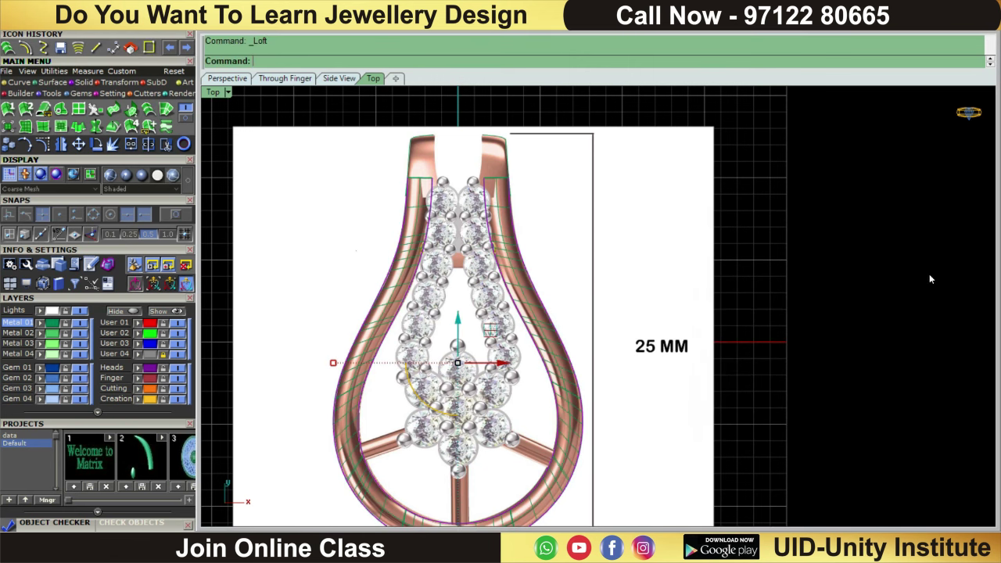
scroll(660, 346, "up", 1)
left_click(535, 368)
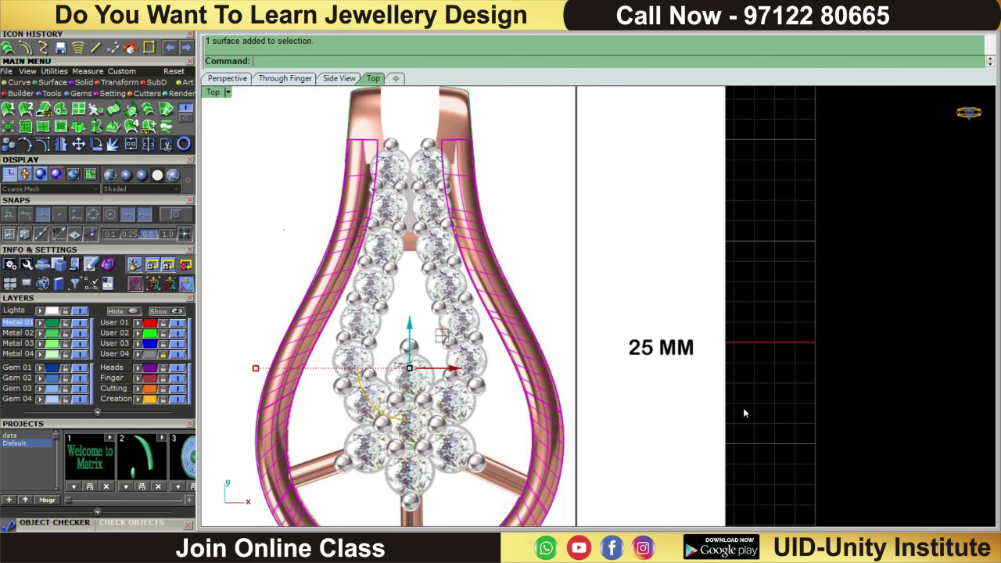
- Offset the loft surface 0.7 into a solid with flipped direction, then return to Top view
mouse_move(743, 407)
right_mouse_down()
mouse_move(722, 268)
mouse_move(628, 256)
right_mouse_up()
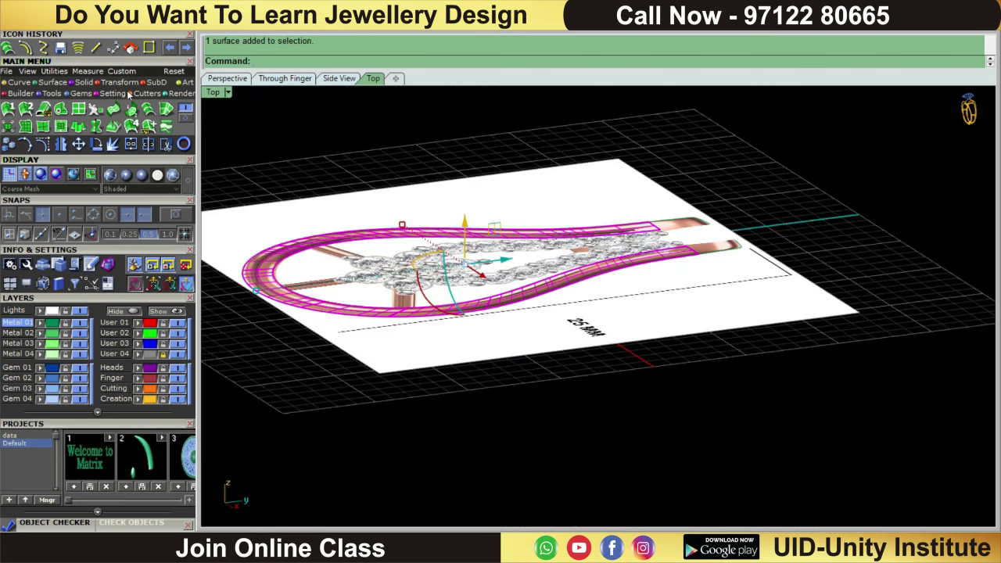
left_click(53, 83)
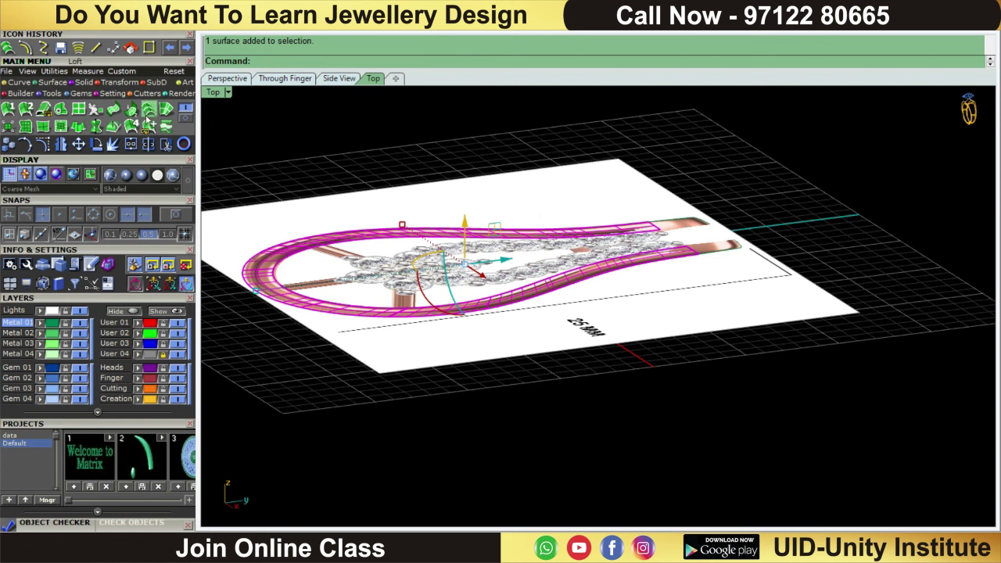
left_click(184, 119)
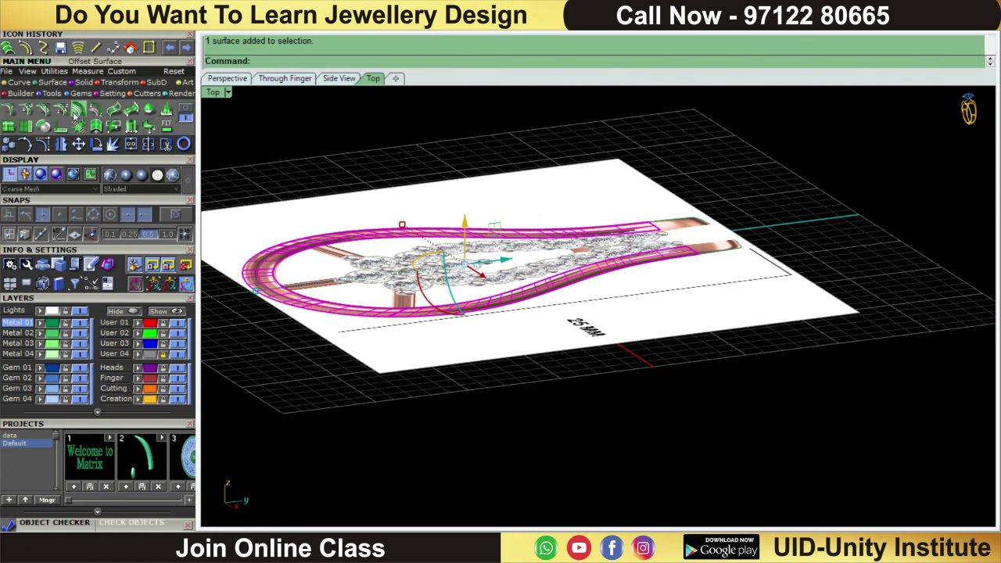
left_click(77, 111)
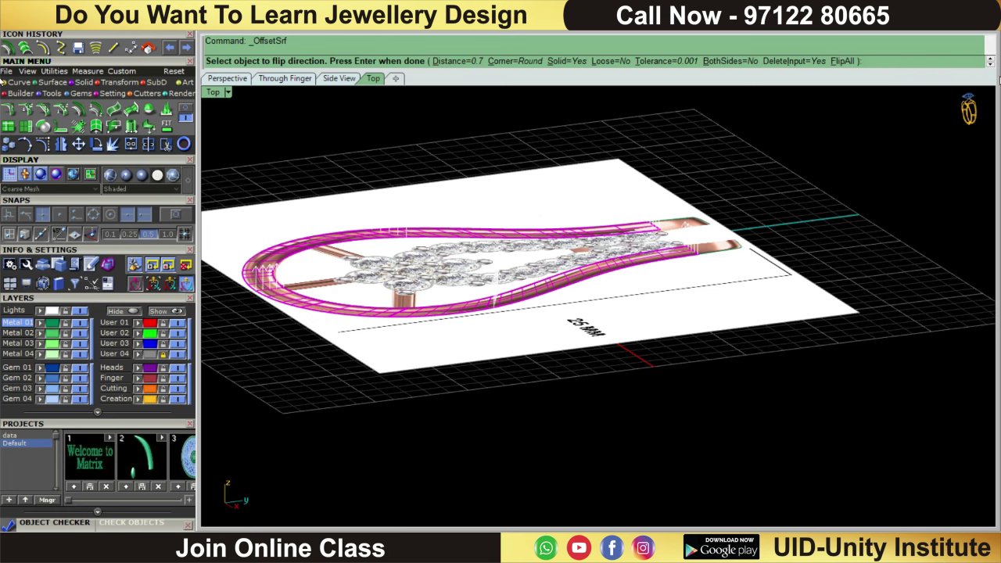
left_click(842, 62)
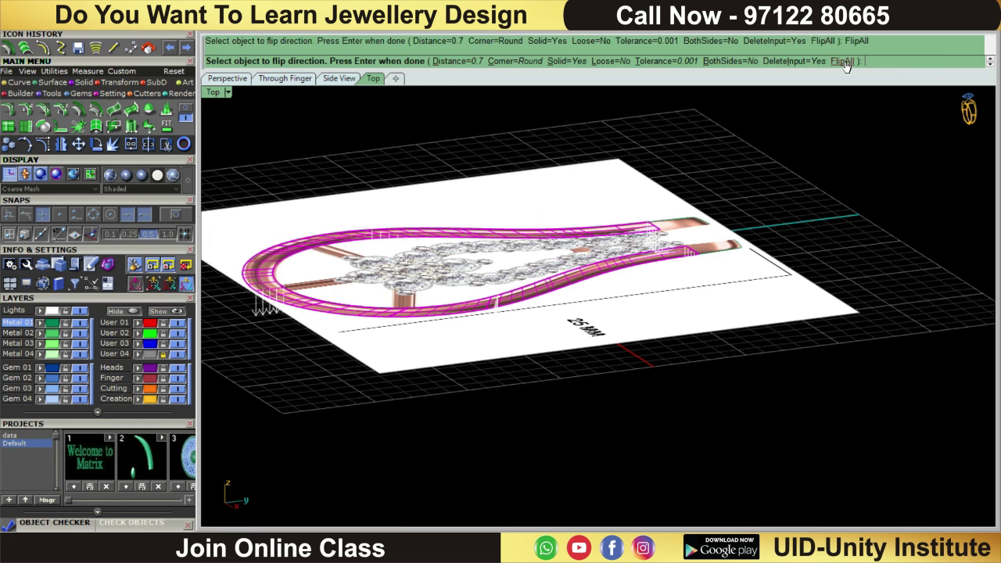
key("Return")
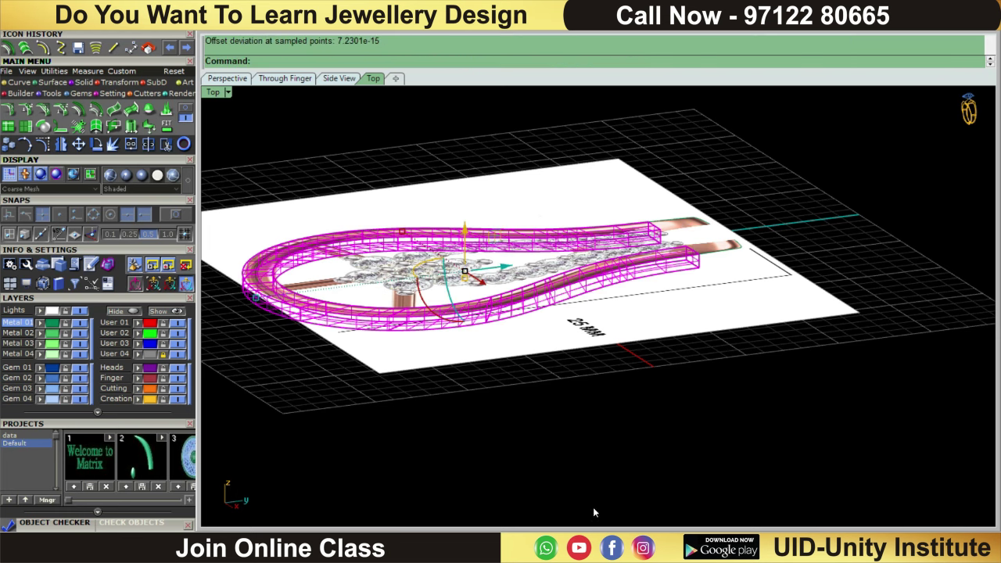
left_click(758, 510)
key("ctrl+F1")
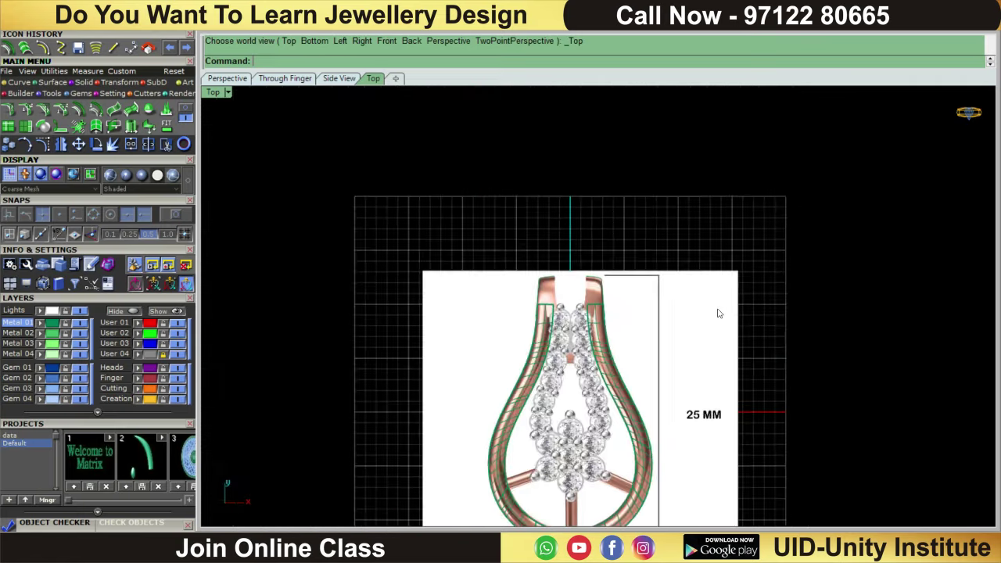
- Loft a cap surface between the two curves at the top of the frame arms
left_click(453, 247)
scroll(525, 218, "up", 1)
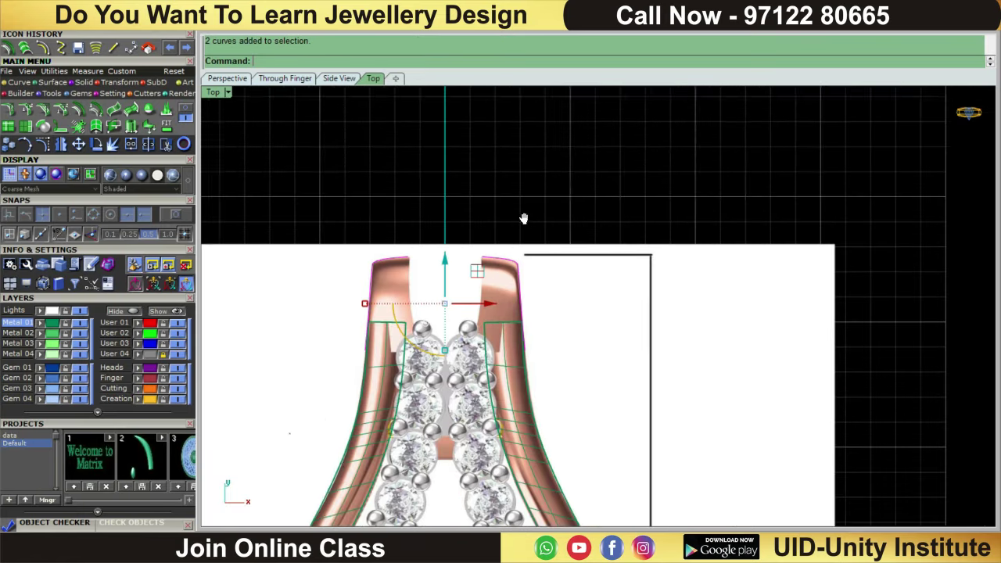
scroll(501, 234, "up", 2)
left_click(159, 111)
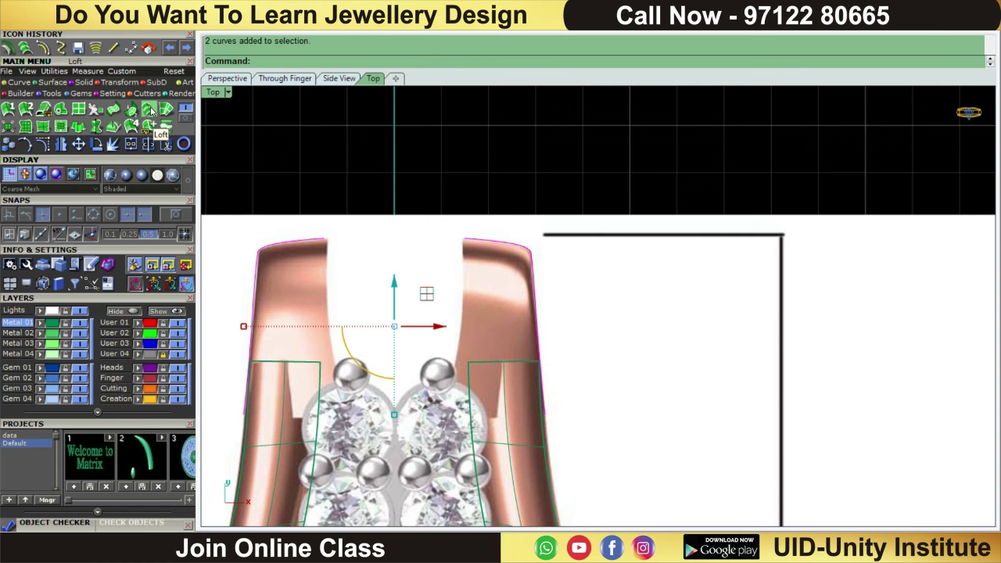
left_click(151, 111)
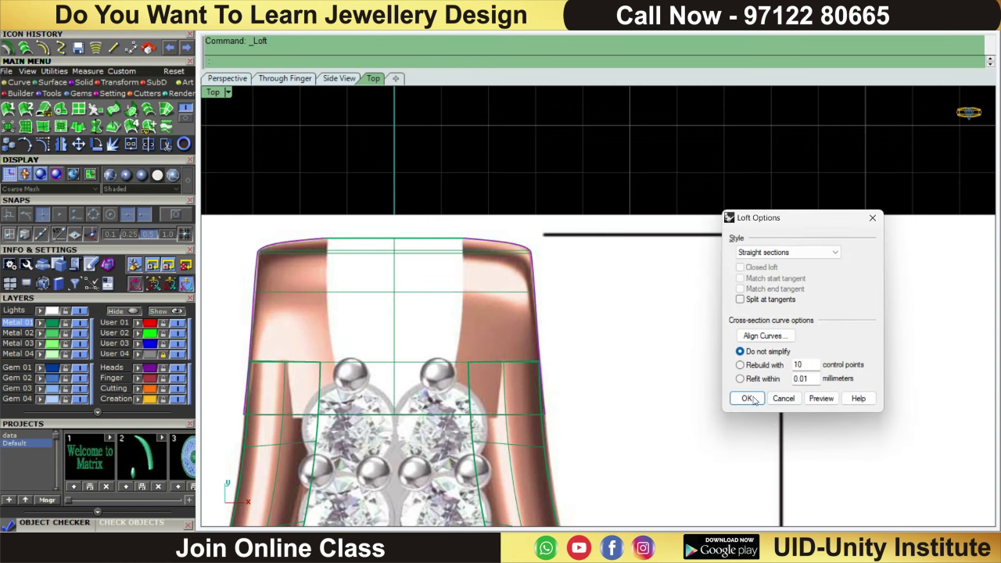
left_click(745, 396)
scroll(719, 232, "down", 2)
scroll(637, 330, "up", 2)
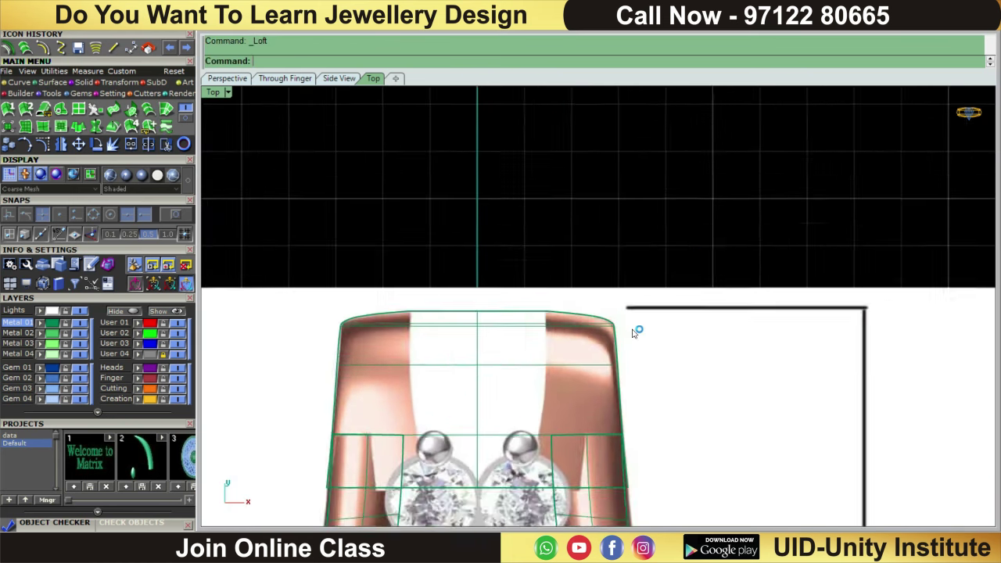
scroll(598, 343, "up", 1)
- Offset the bail cap surface 0.7 into a solid, then deselect and zoom out
left_click(586, 378)
scroll(587, 379, "down", 2)
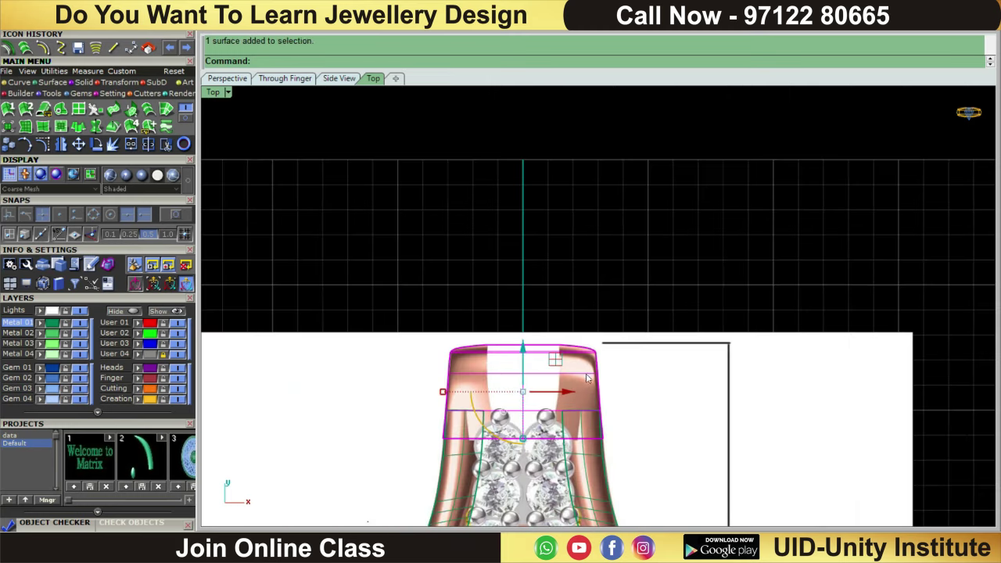
right_click_drag(745, 394, 580, 251, "ctrl+shift")
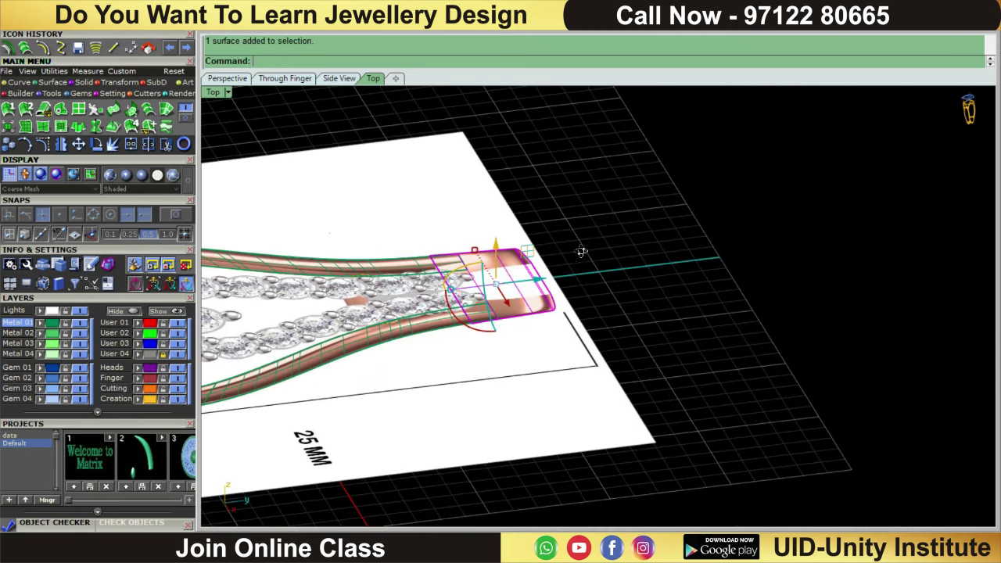
left_click(156, 116)
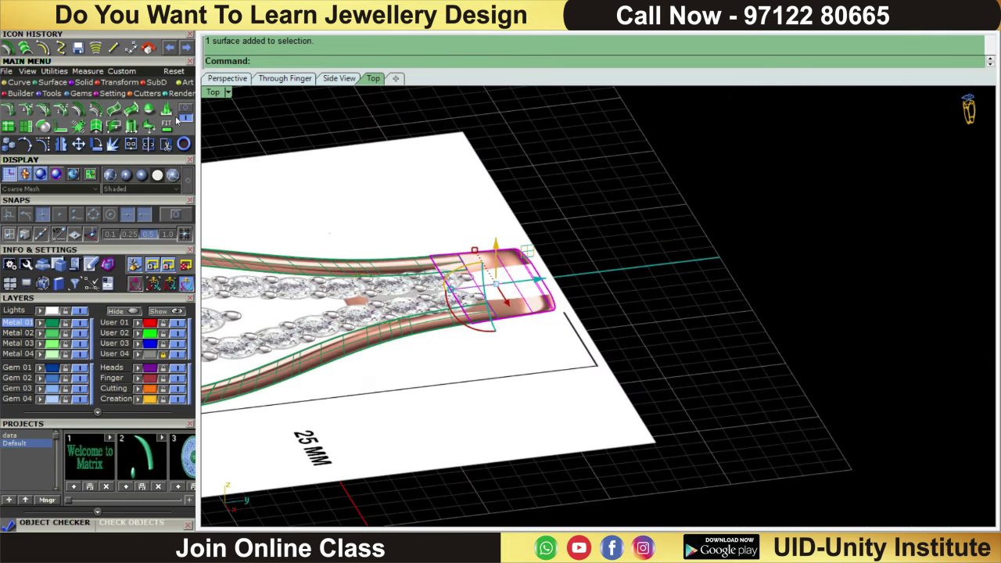
left_click(77, 110)
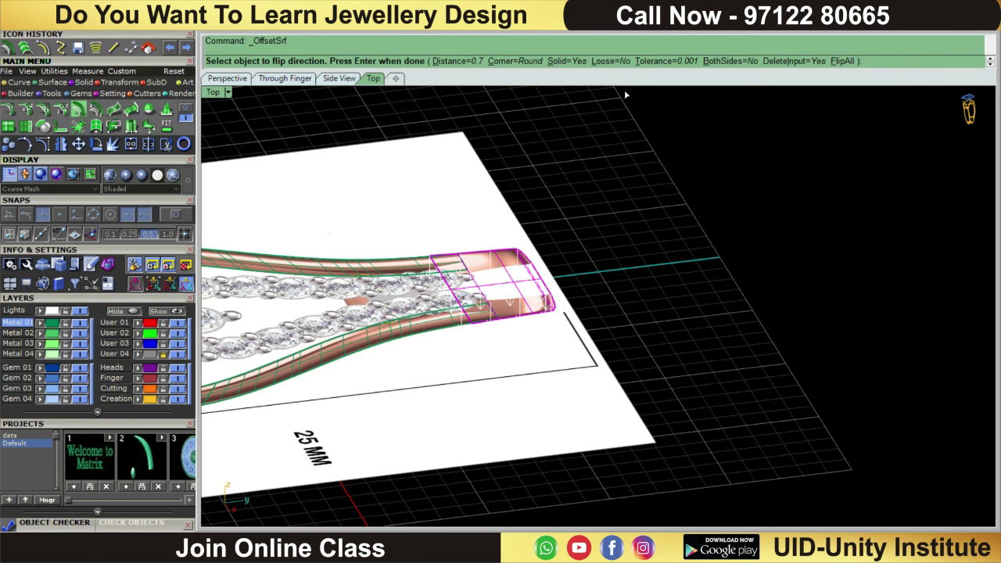
key("Return")
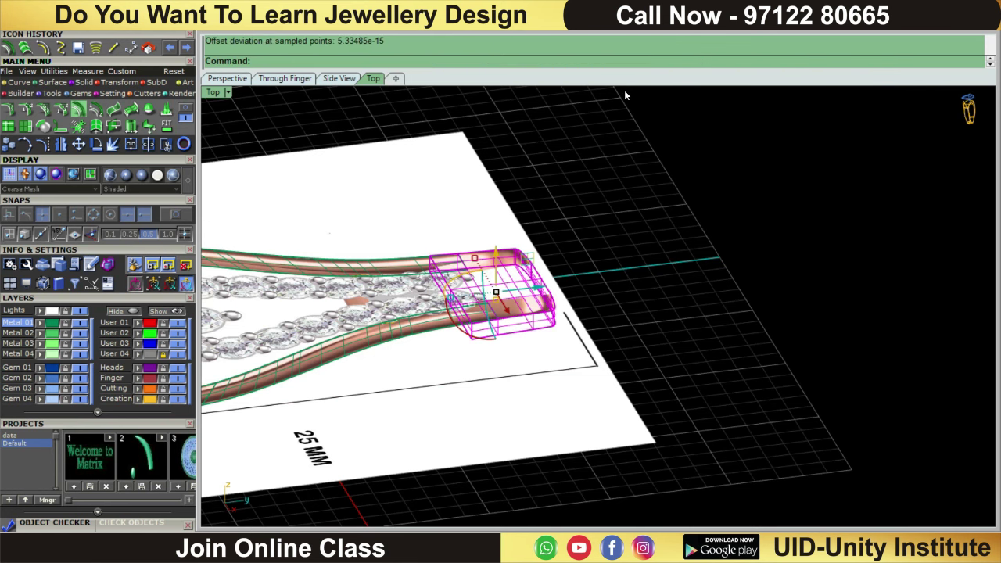
left_click(634, 108)
scroll(513, 150, "down", 5)
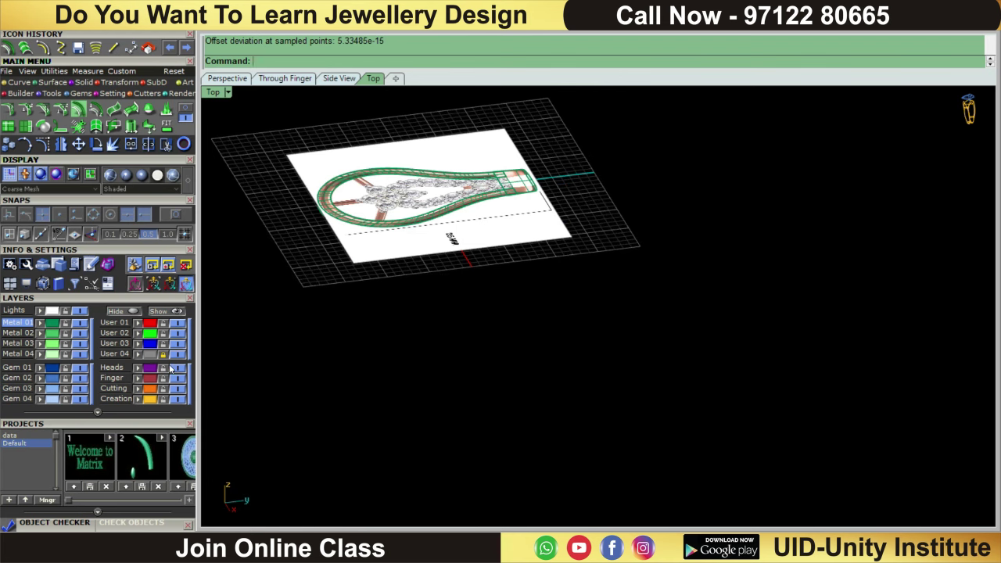
- Hide the reference plate and gem layers, set Top view with Plastic shading, and tilt into 3D
left_click(180, 355)
left_click(373, 78)
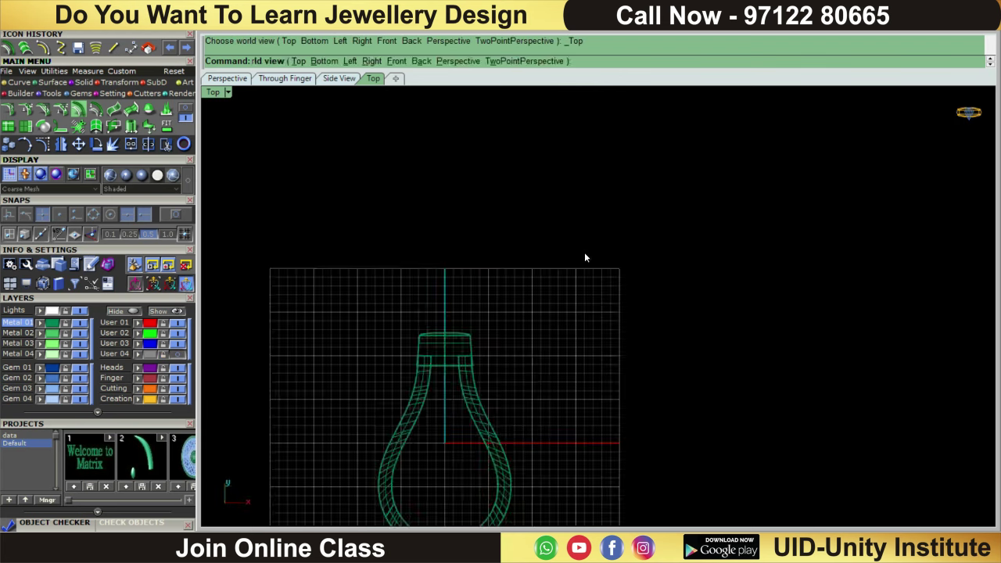
scroll(502, 353, "up", 3)
left_click(142, 175)
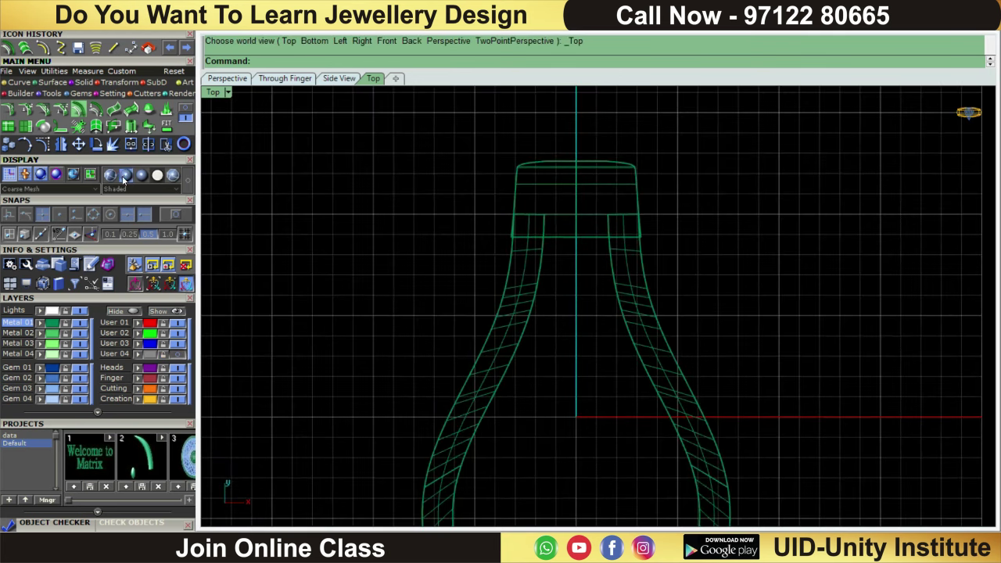
scroll(706, 242, "down", 2)
scroll(698, 245, "down", 2)
scroll(698, 246, "up", 3)
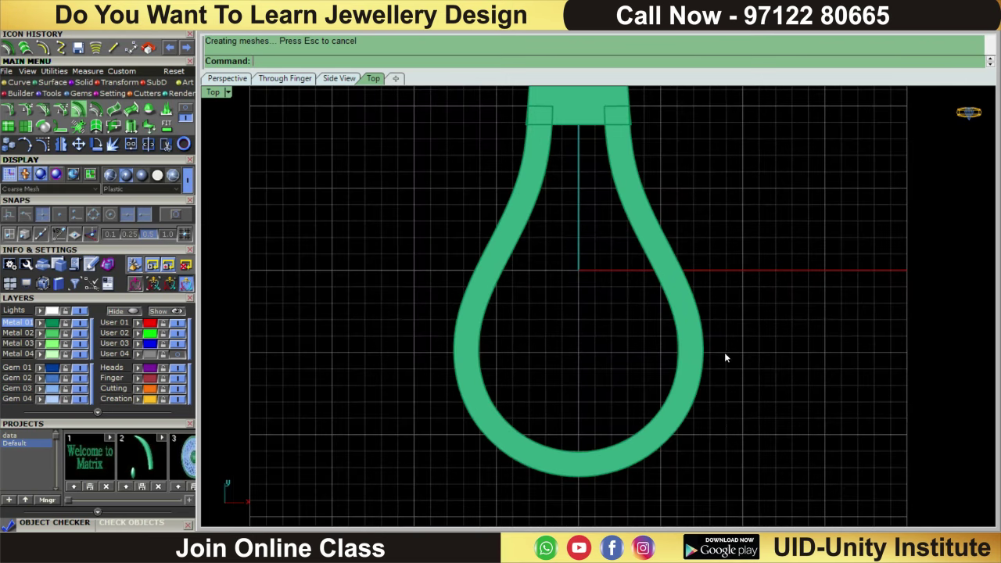
mouse_move(726, 357)
right_mouse_down()
mouse_move(746, 367)
mouse_move(717, 310)
mouse_move(759, 206)
mouse_move(715, 380)
mouse_move(680, 367)
right_mouse_up()
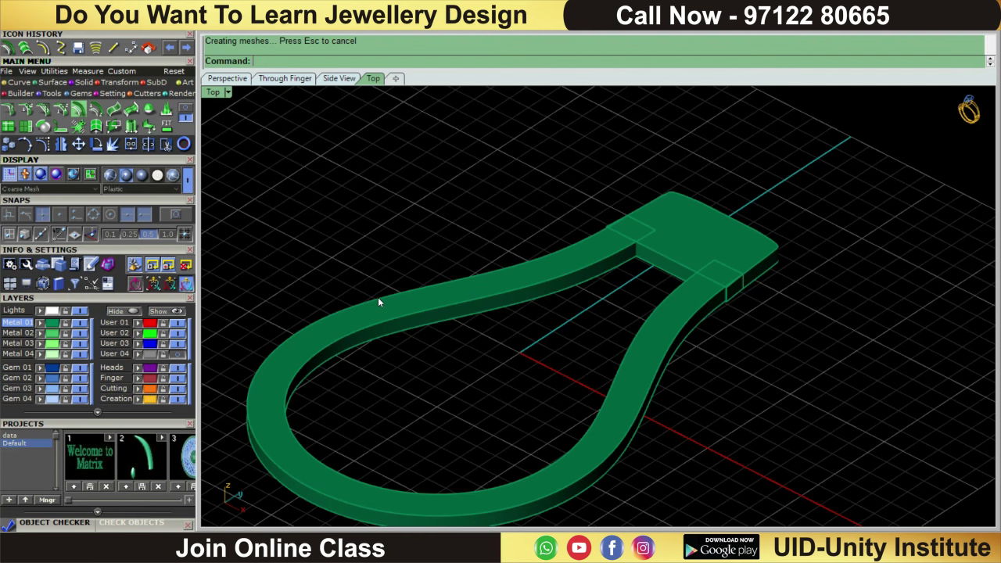
left_click(86, 83)
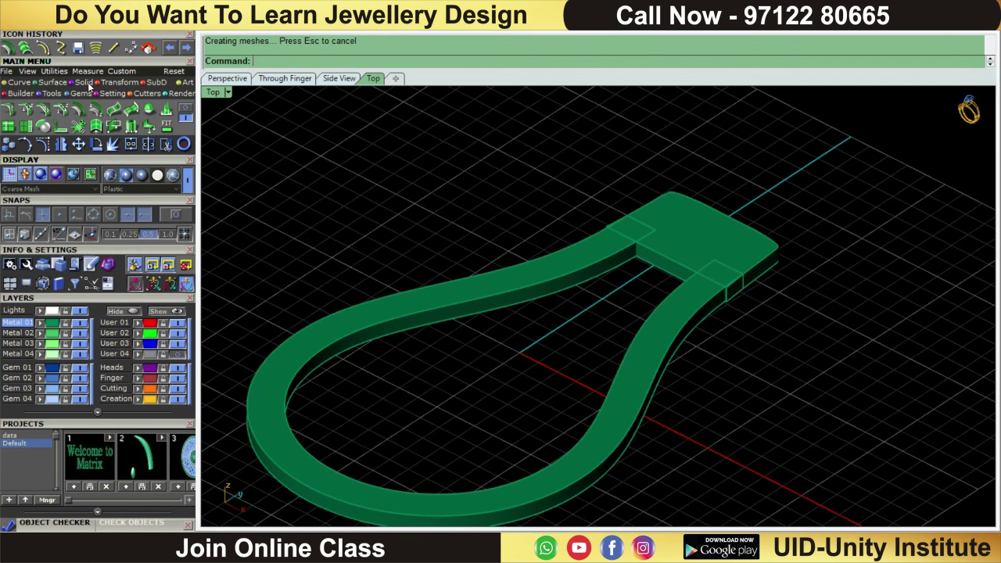
- Extract the top faces of the frame band and the cap block, then delete them
left_click(97, 111)
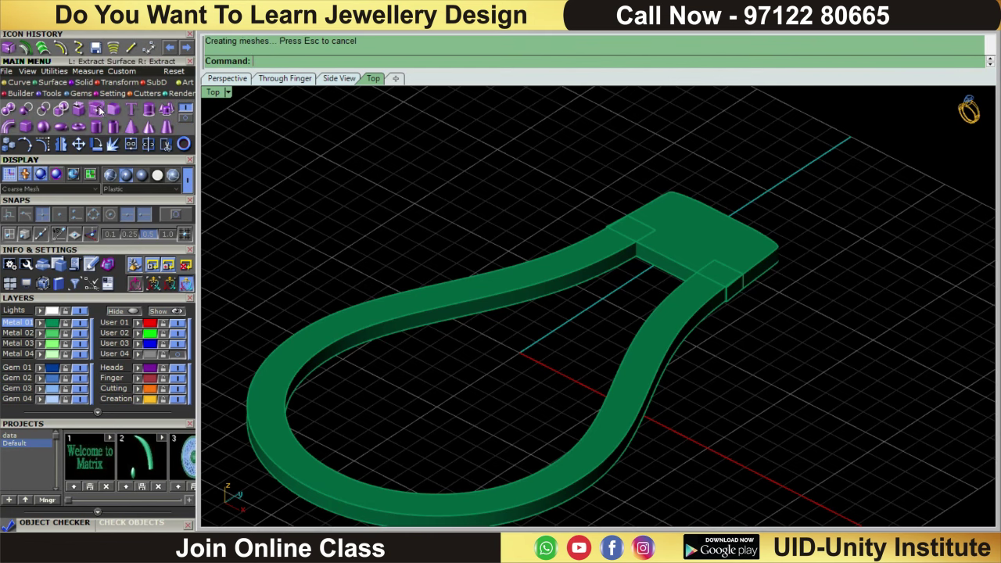
scroll(560, 266, "up", 1)
left_click(559, 268)
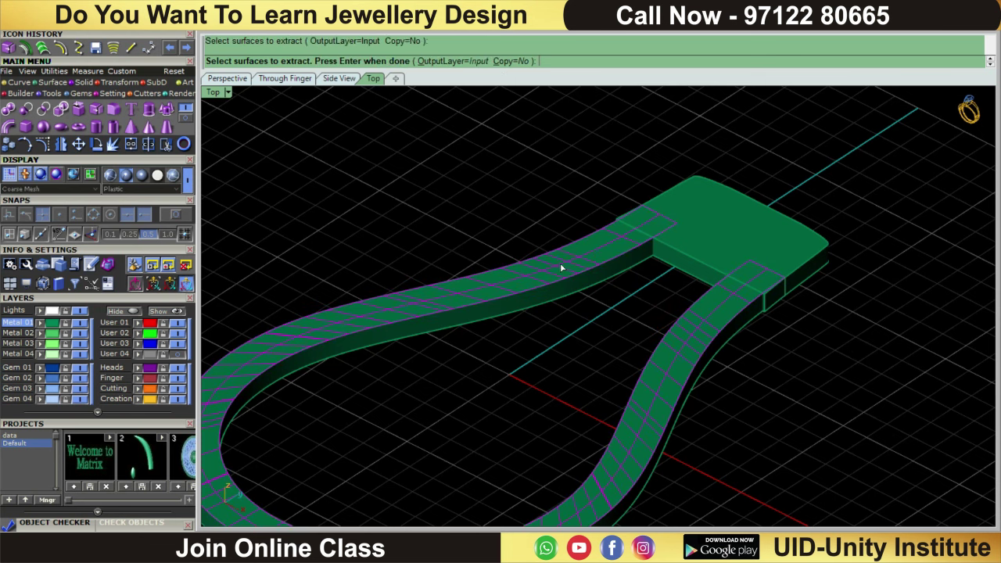
left_click(728, 235)
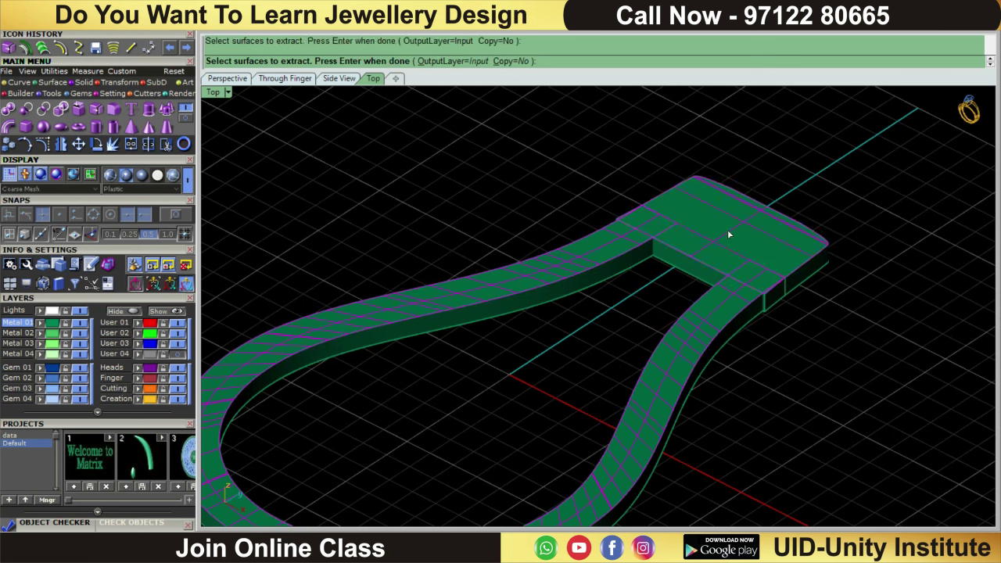
key("Return")
key("Delete")
scroll(727, 231, "down", 3)
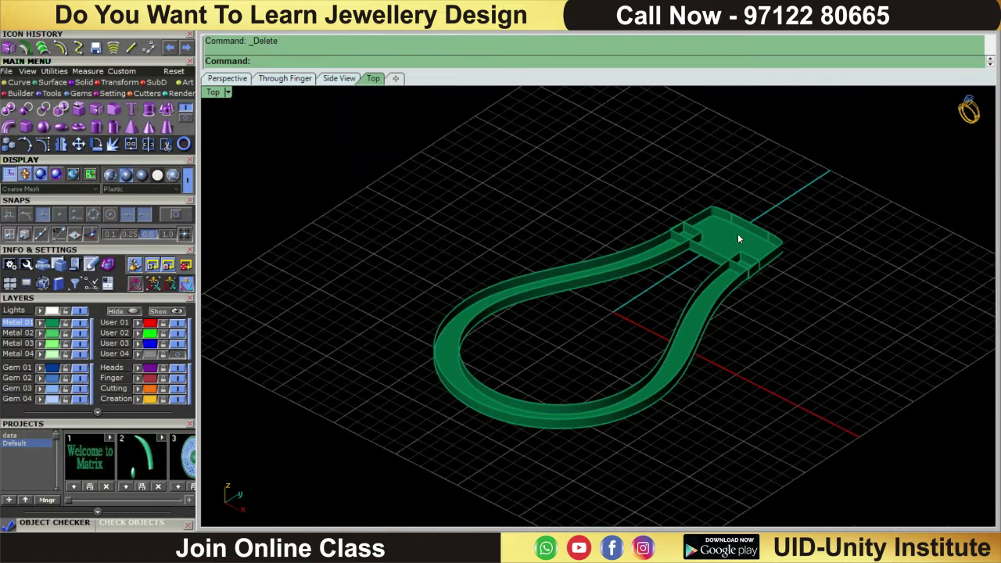
scroll(545, 380, "up", 3)
scroll(545, 380, "down", 3)
scroll(602, 316, "up", 4)
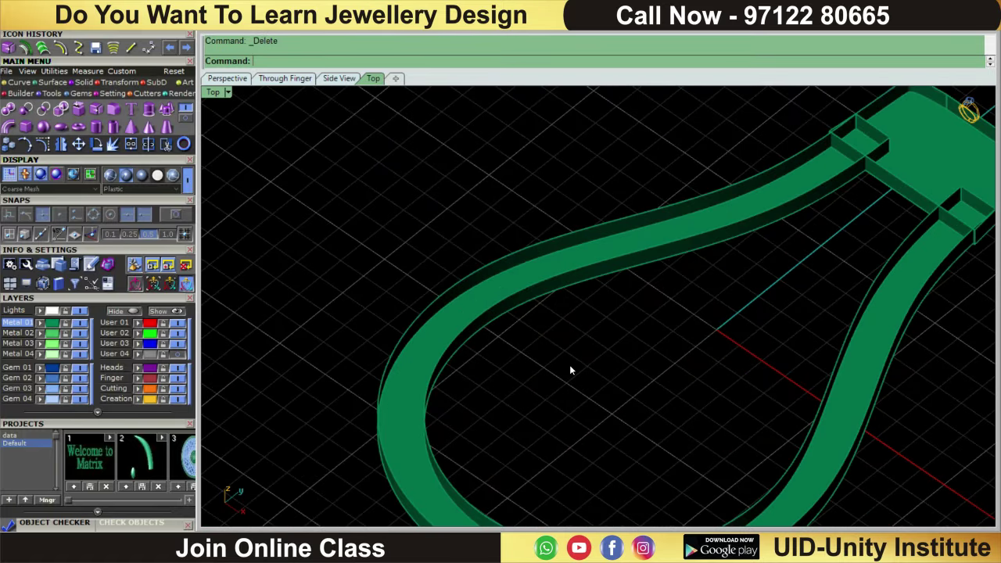
- Blend the band's outer and inner top edges into a rounded top, first blend value 0.20
left_click(52, 83)
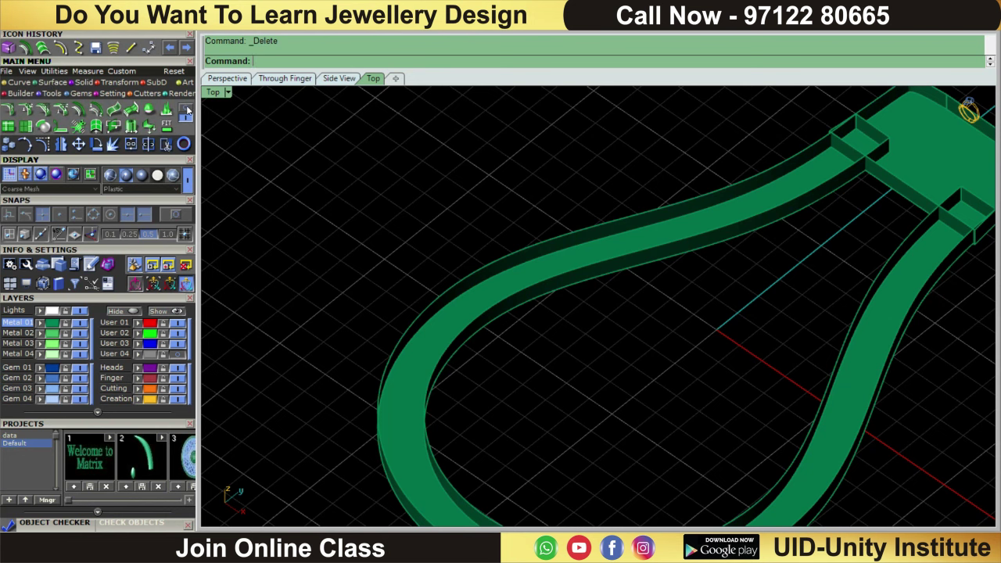
left_click(187, 111)
left_click(114, 110)
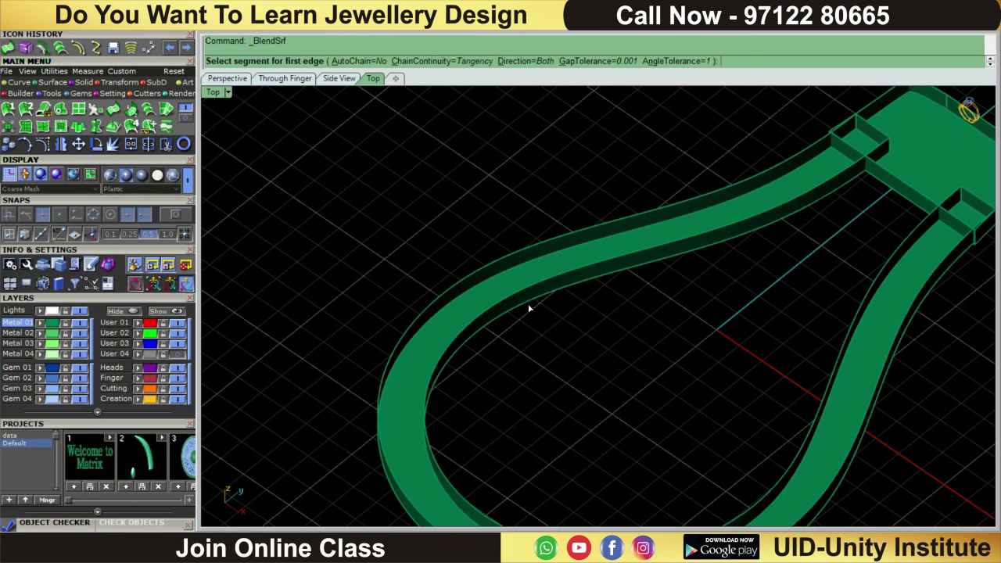
left_click(519, 254)
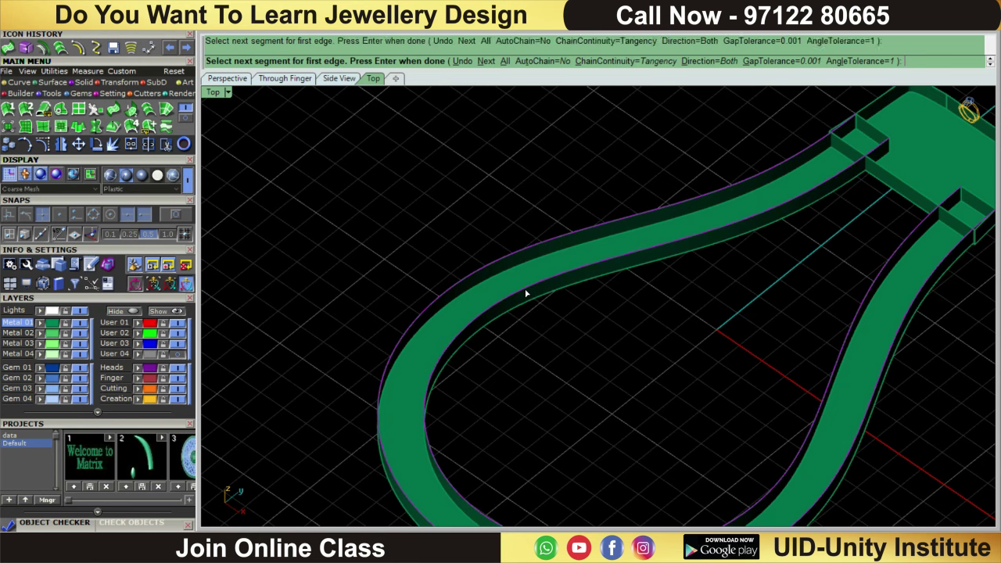
key("Return")
left_click(525, 294)
key("Return")
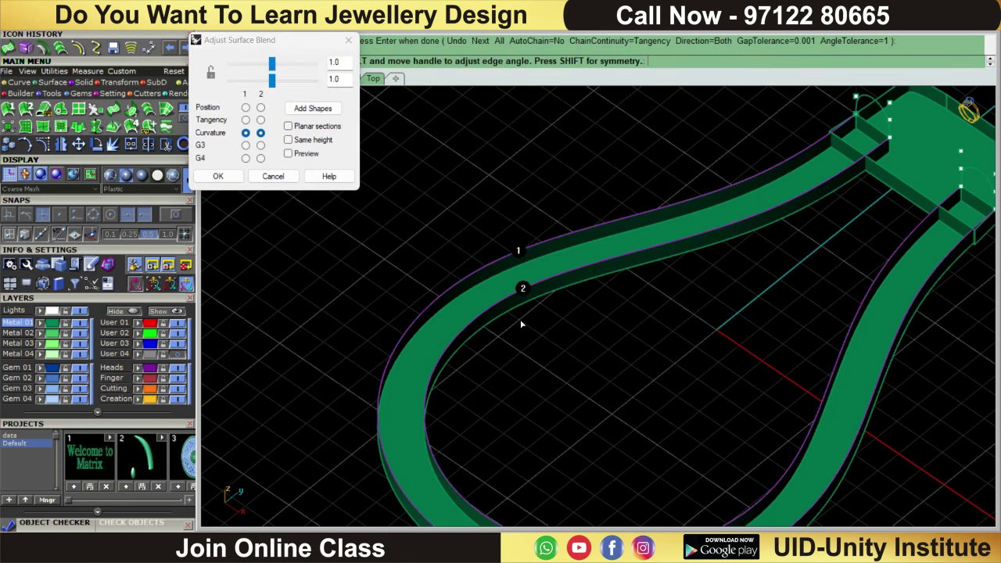
left_click(341, 63)
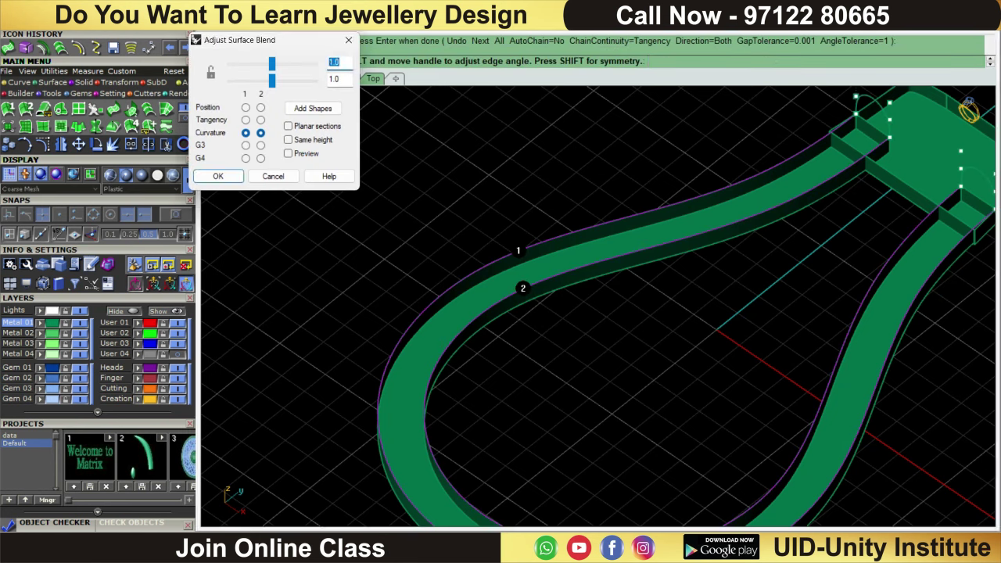
type("0.2")
type("0")
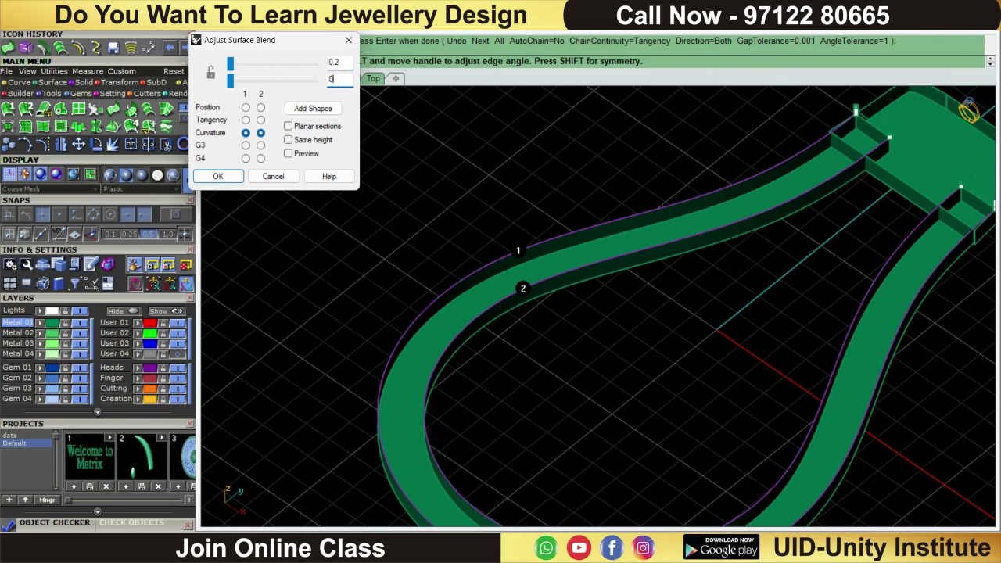
key("Return")
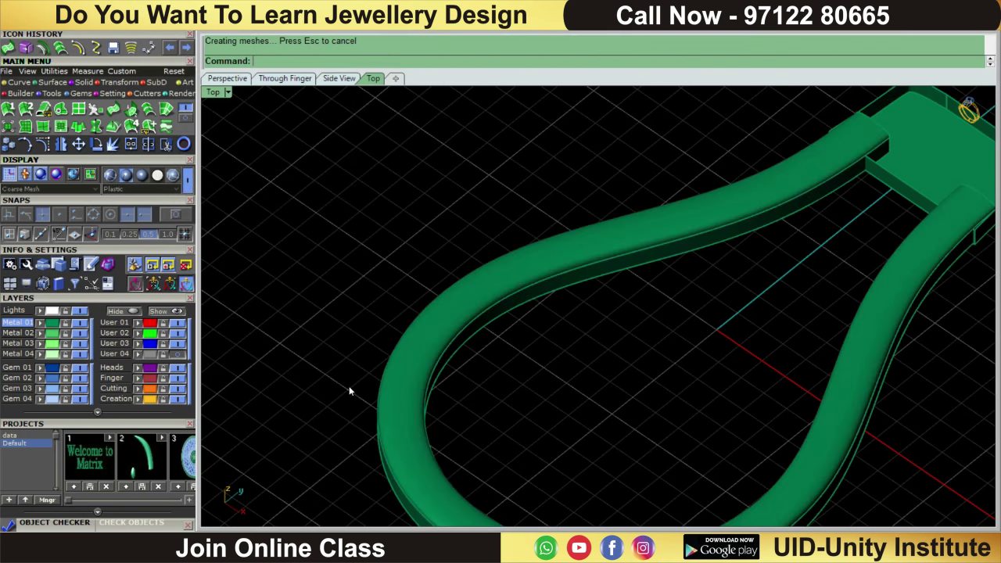
scroll(403, 395, "down", 3)
left_click_drag(369, 467, 368, 464)
- Select the band shank and apply a Solid tools command to it
scroll(518, 369, "up", 3)
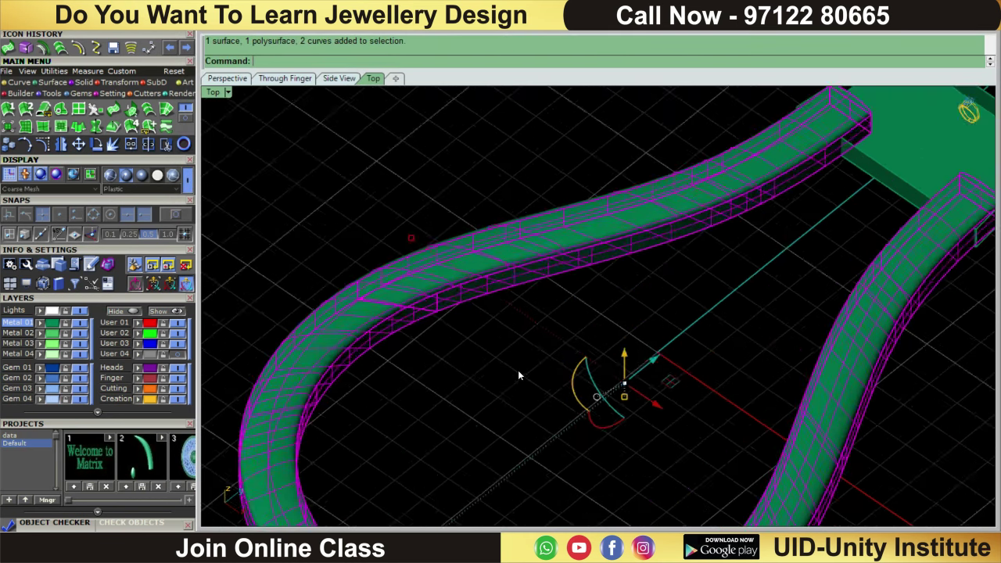
scroll(518, 370, "down", 2)
left_click(130, 144)
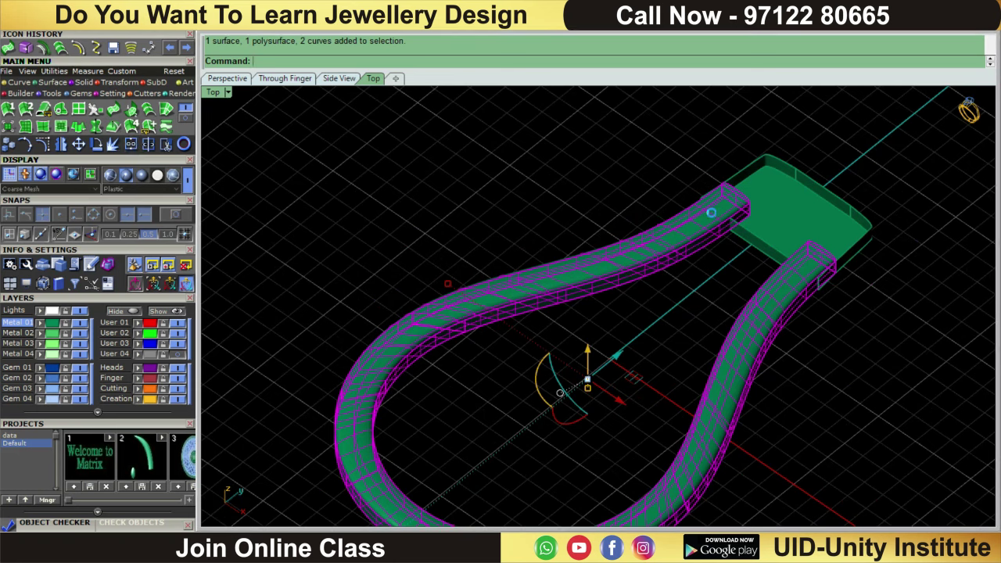
right_click_drag(887, 223, 732, 294)
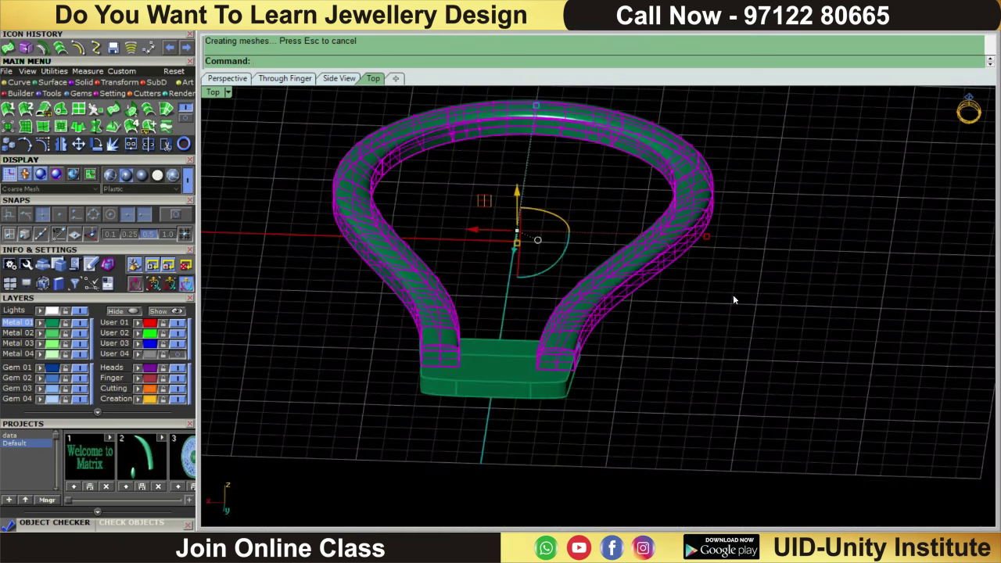
scroll(574, 357, "up", 3)
scroll(519, 318, "up", 2)
left_click(519, 318)
scroll(508, 308, "down", 3)
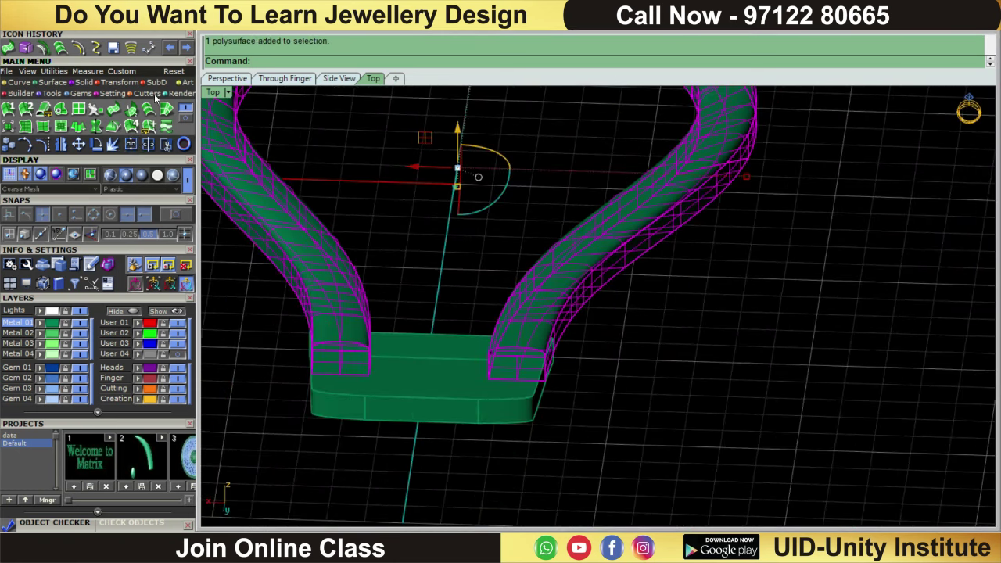
left_click(84, 82)
left_click(78, 110)
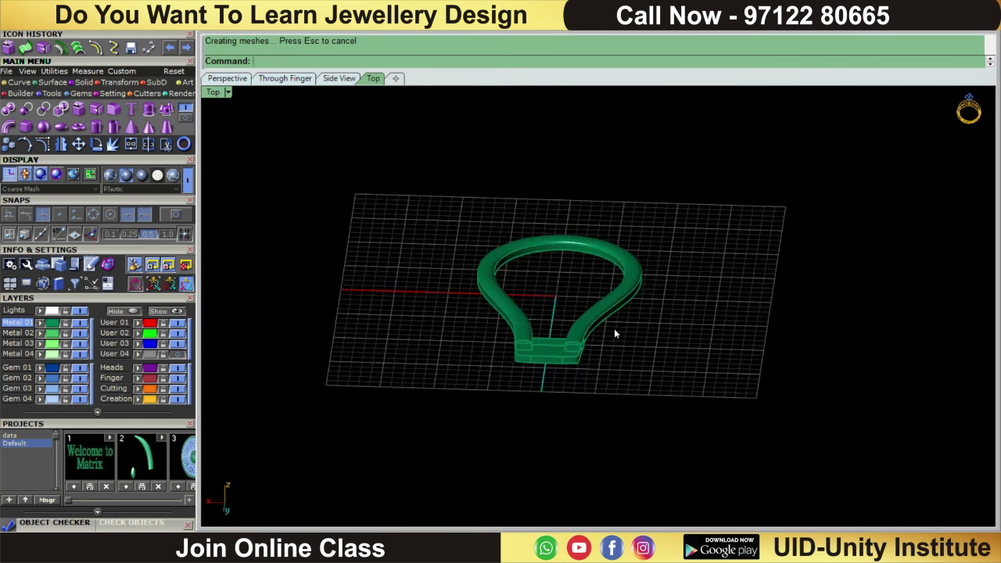
scroll(662, 292, "down", 3)
- Hide the teardrop band and its curves, leaving only the open-topped cap block selected
left_click_drag(793, 268, 480, 492)
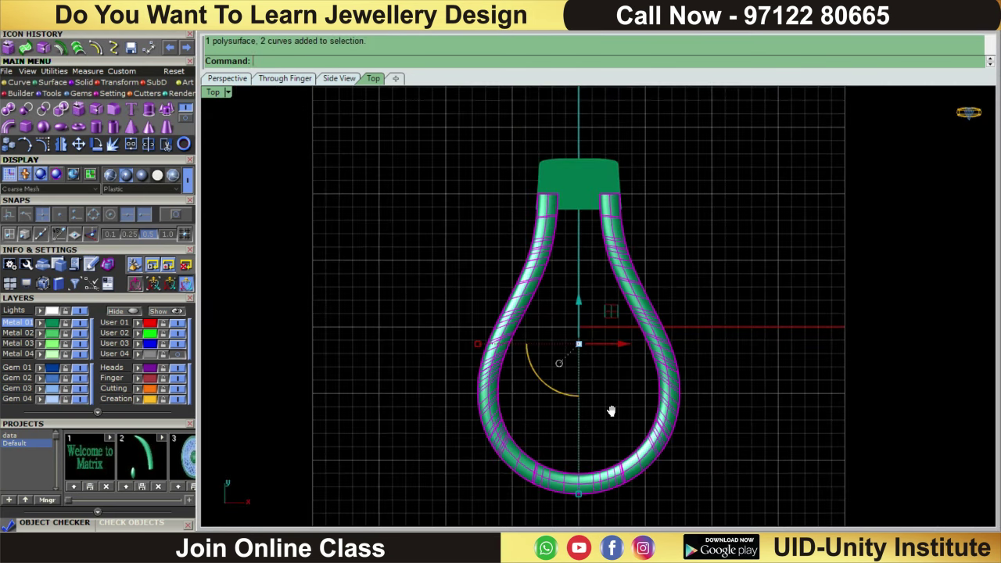
scroll(545, 394, "up", 2)
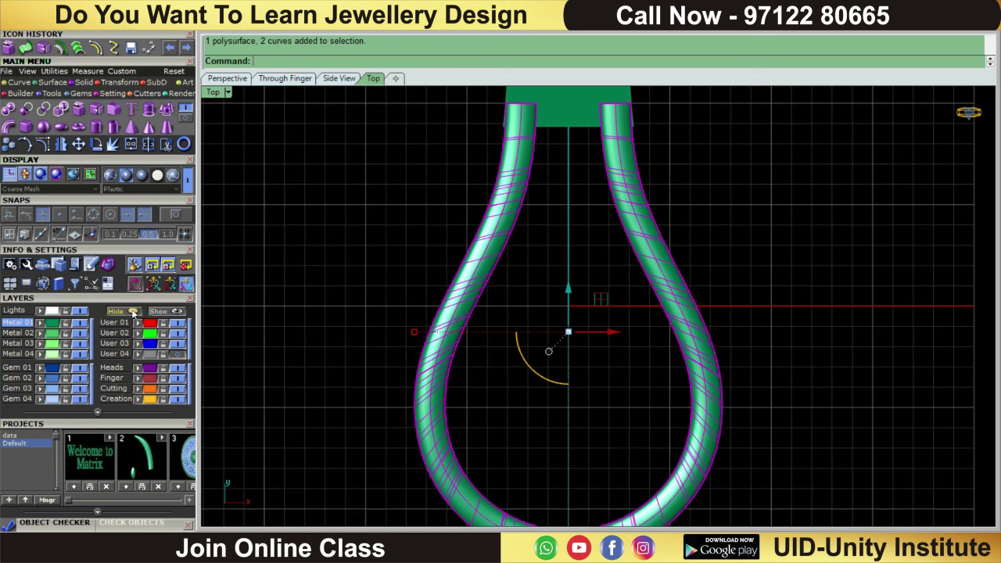
left_click(133, 312)
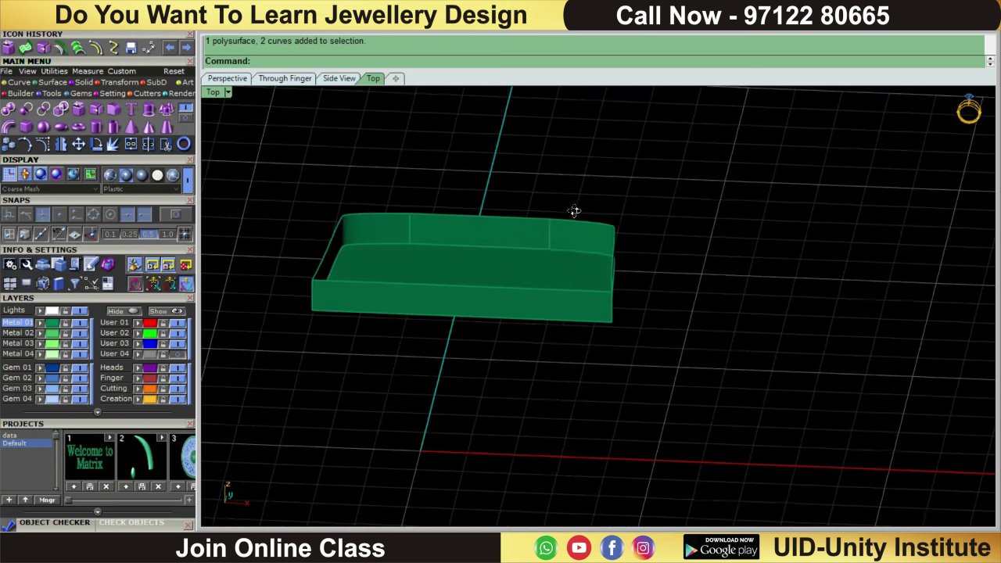
left_click(566, 223)
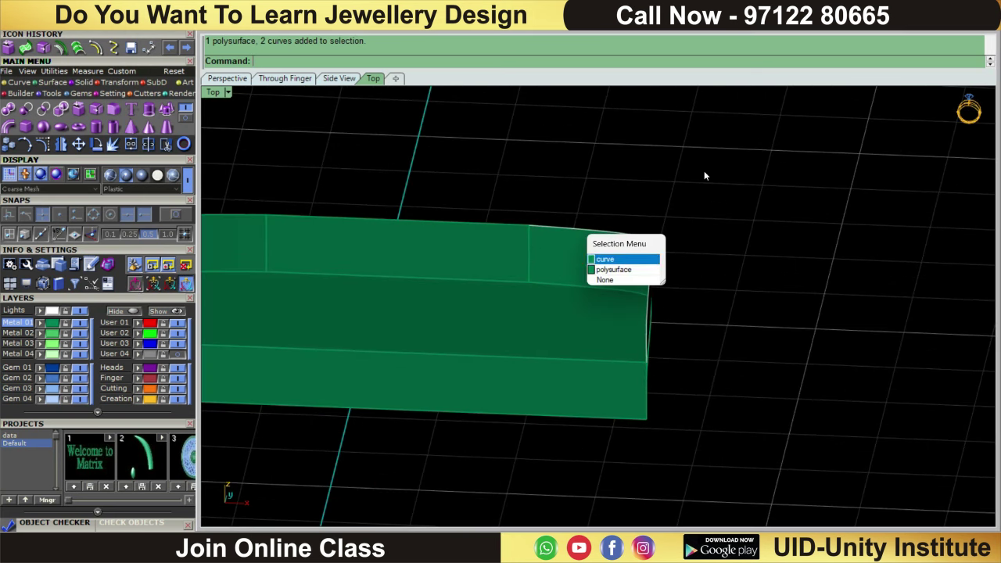
scroll(691, 185, "down", 2)
scroll(577, 214, "up", 3)
scroll(672, 160, "down", 4)
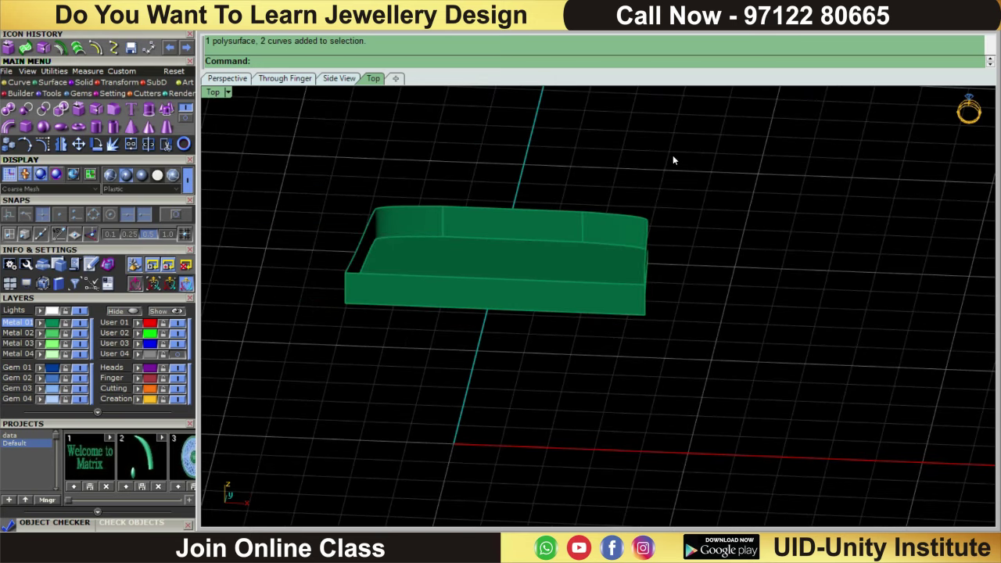
- Draw a semicircular arc snapped between the tray's left and right corners
left_click(19, 82)
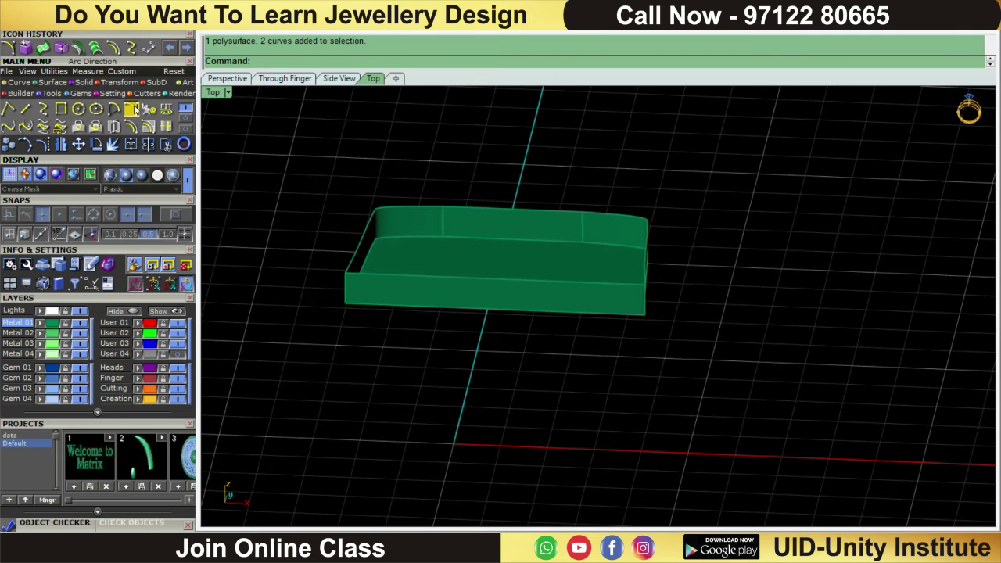
left_click(133, 110)
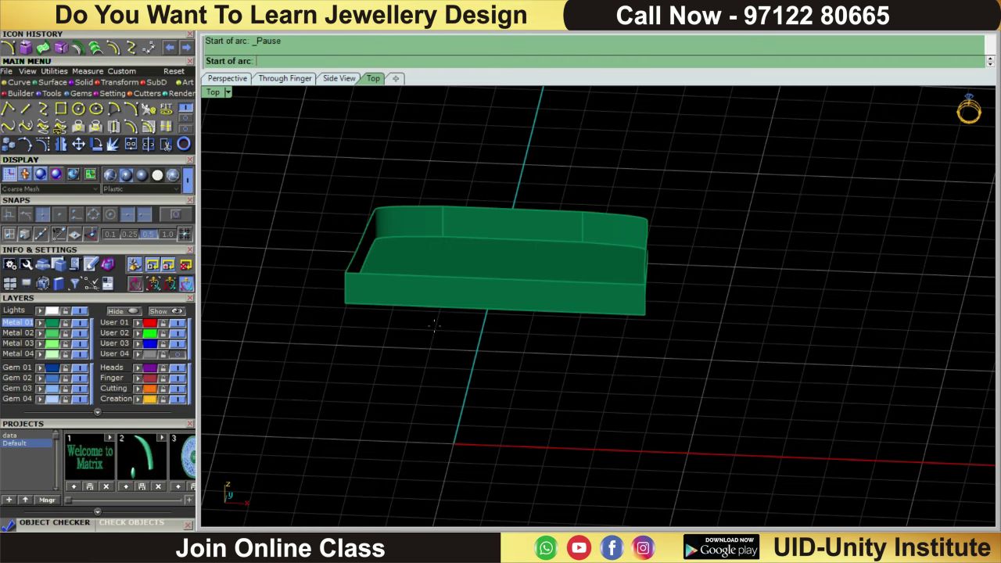
scroll(434, 325, "up", 2)
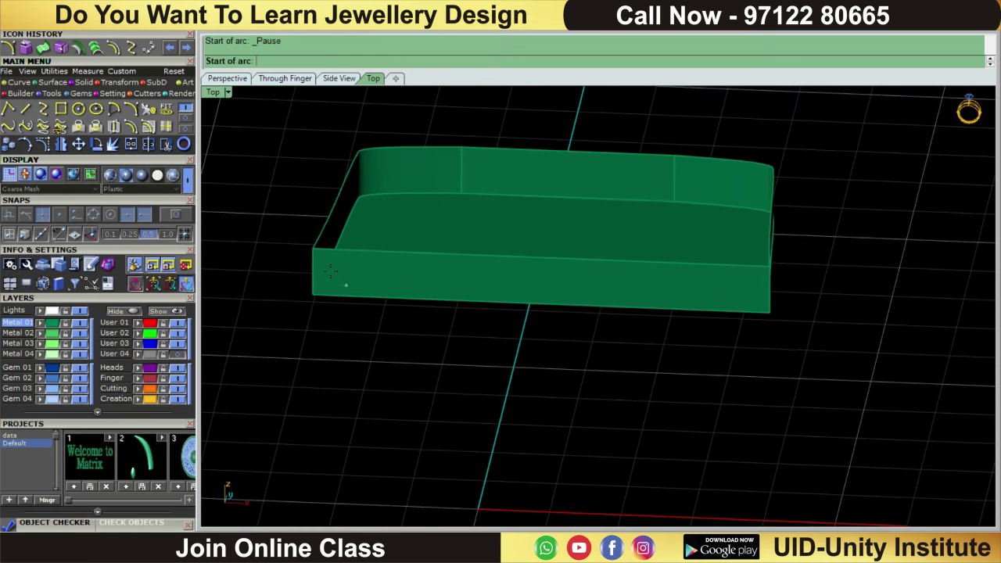
left_click(175, 216)
left_click(312, 249)
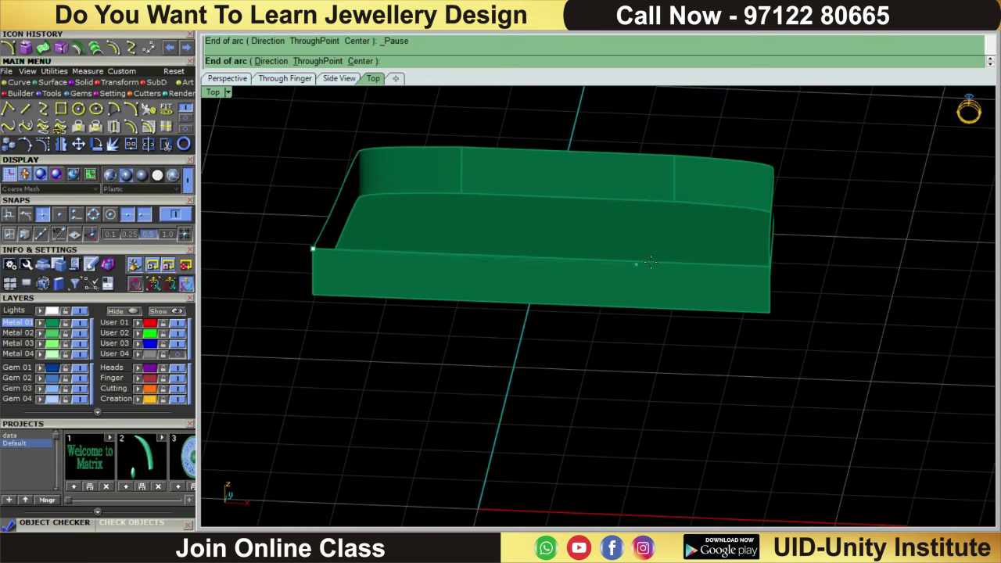
left_click(770, 265)
scroll(769, 266, "down", 2)
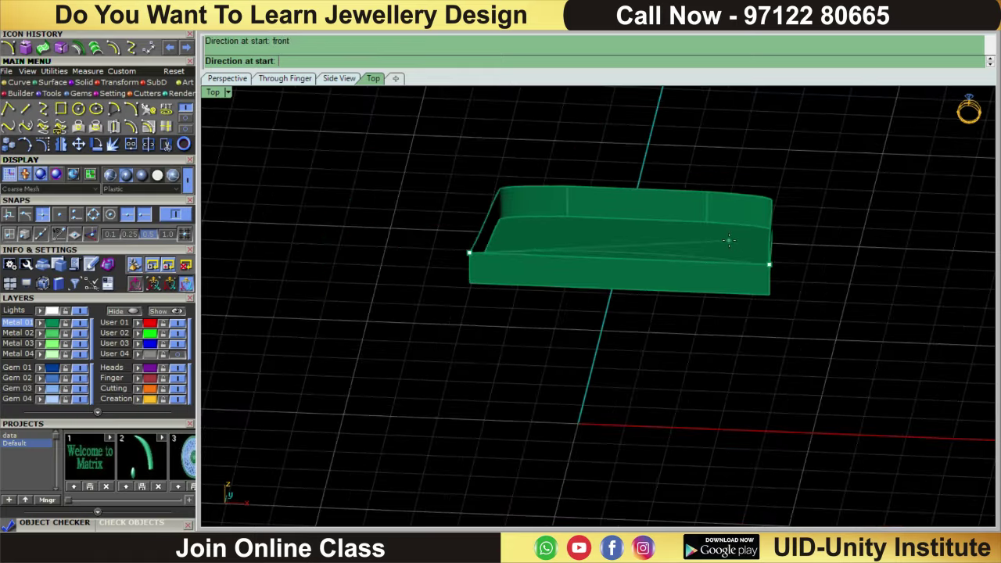
left_click(509, 136)
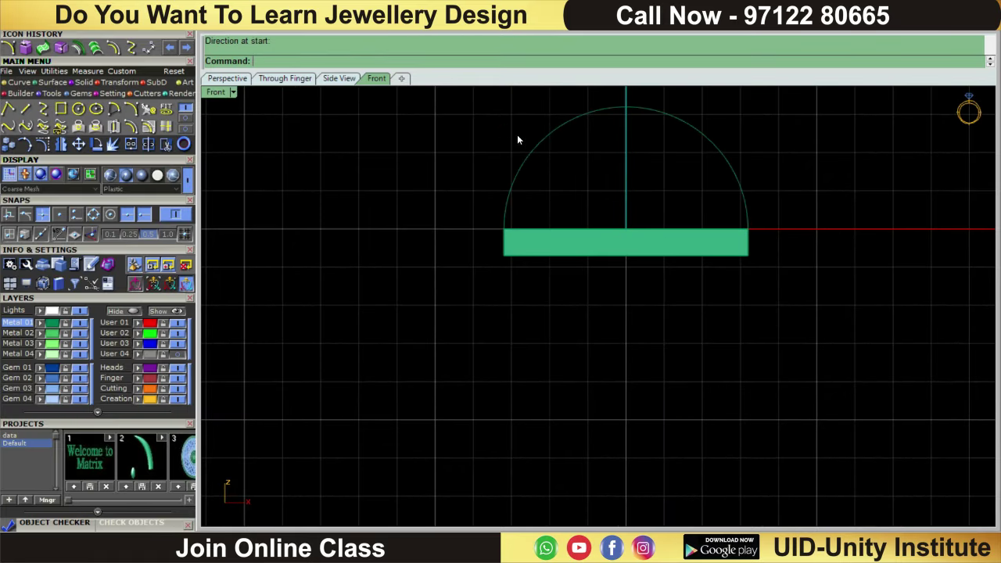
- Turn on the arc's control points and lower its side points into a shallow arch
left_click(664, 274)
scroll(611, 305, "up", 4)
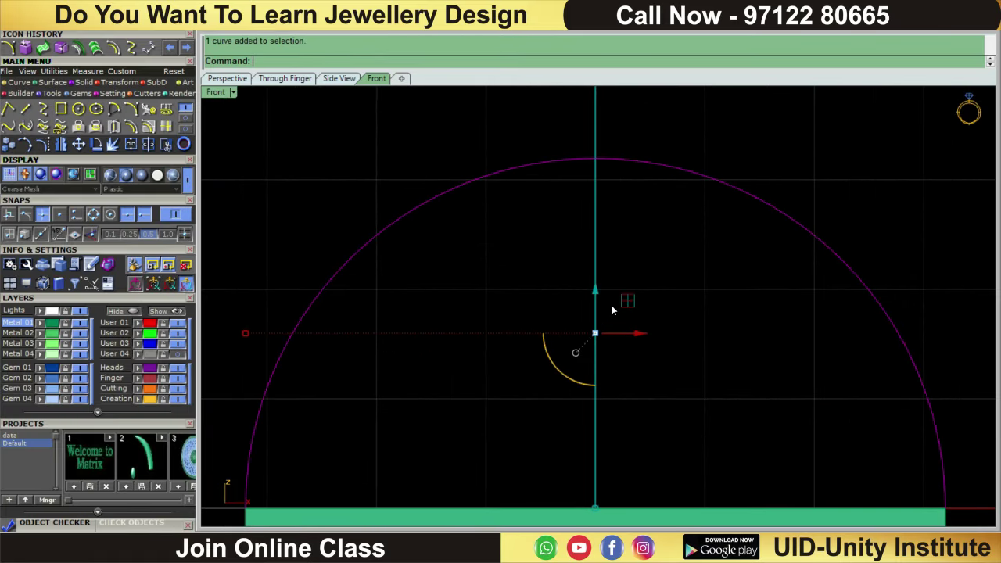
key("F10")
scroll(668, 133, "down", 3)
left_click(634, 139)
right_click_drag(651, 159, 613, 282)
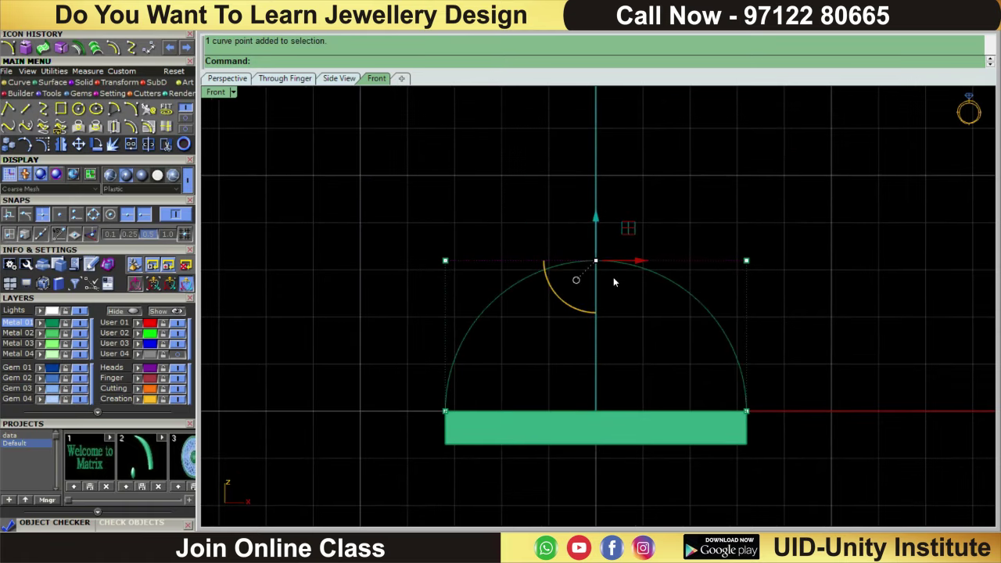
left_click_drag(839, 183, 366, 318)
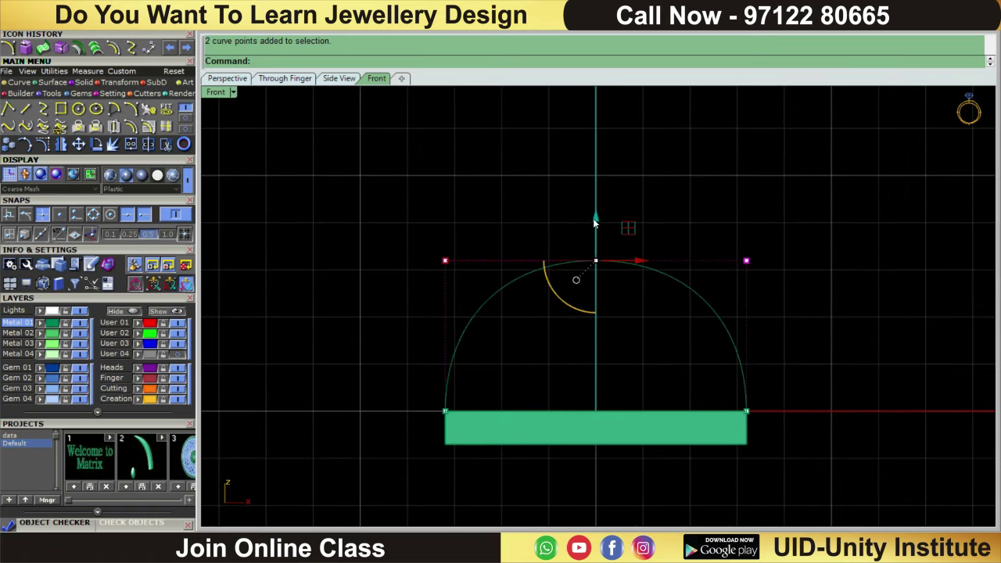
left_click_drag(593, 223, 596, 344)
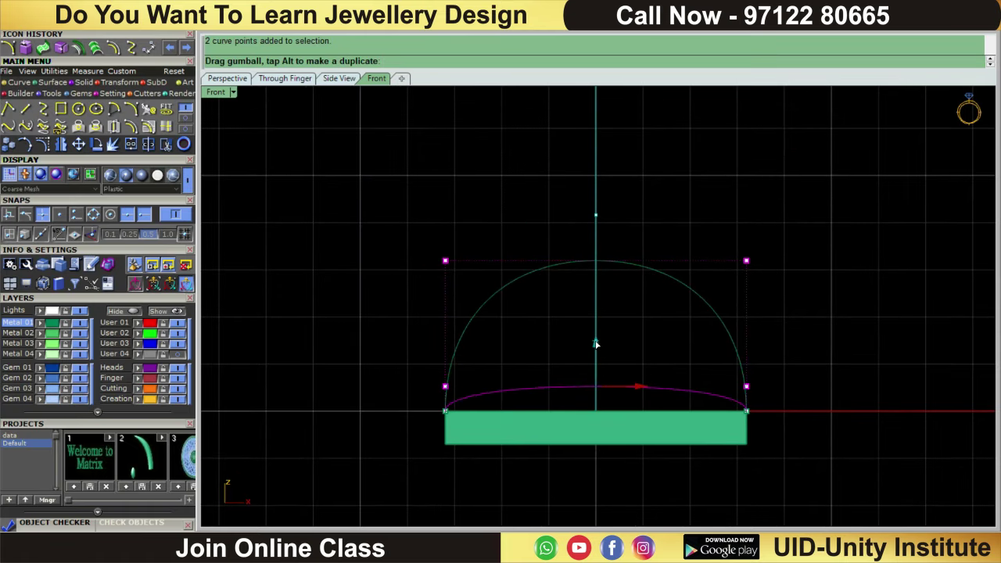
scroll(594, 340, "down", 2)
scroll(594, 340, "down", 2)
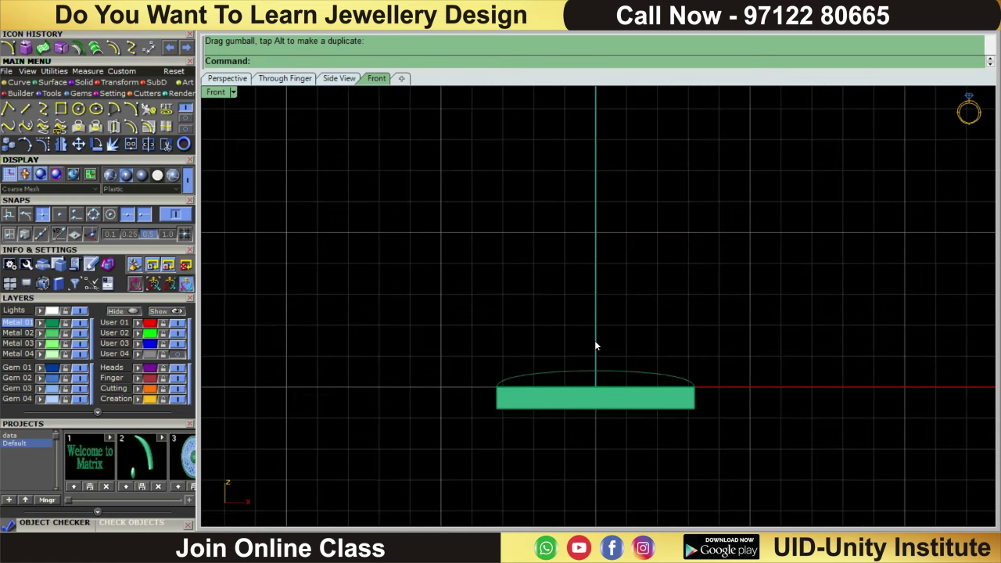
mouse_move(594, 340)
right_mouse_down("ctrl+shift")
mouse_move(685, 370)
mouse_move(618, 315)
mouse_move(447, 302)
mouse_move(784, 398)
mouse_move(672, 331)
mouse_move(668, 299)
mouse_move(703, 283)
right_mouse_up("ctrl+shift")
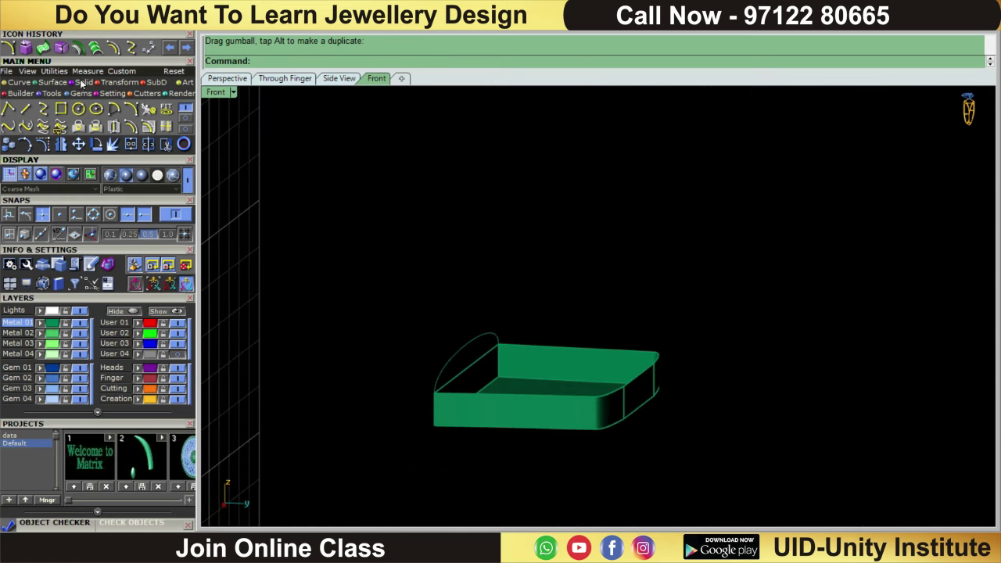
- Sweep the arc along the tray's two top edges as rails to form a domed cap
left_click(54, 82)
left_click(41, 109)
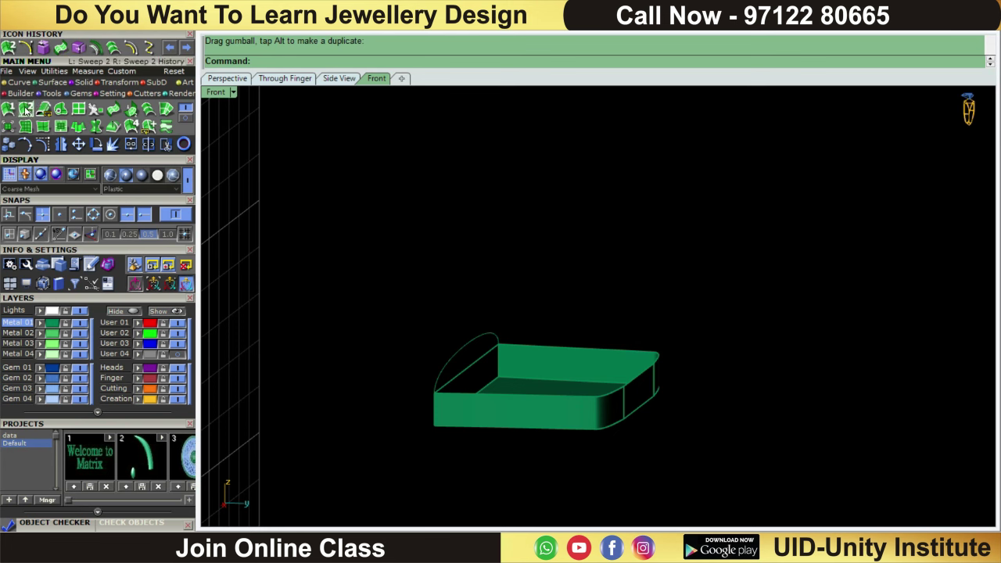
left_click(577, 358)
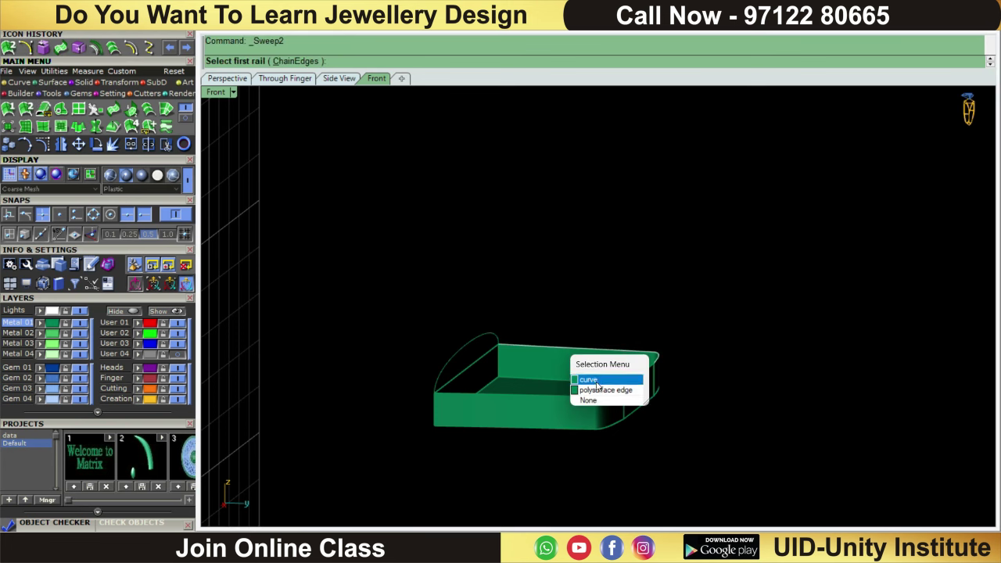
left_click(588, 379)
left_click(592, 411)
left_click(598, 429)
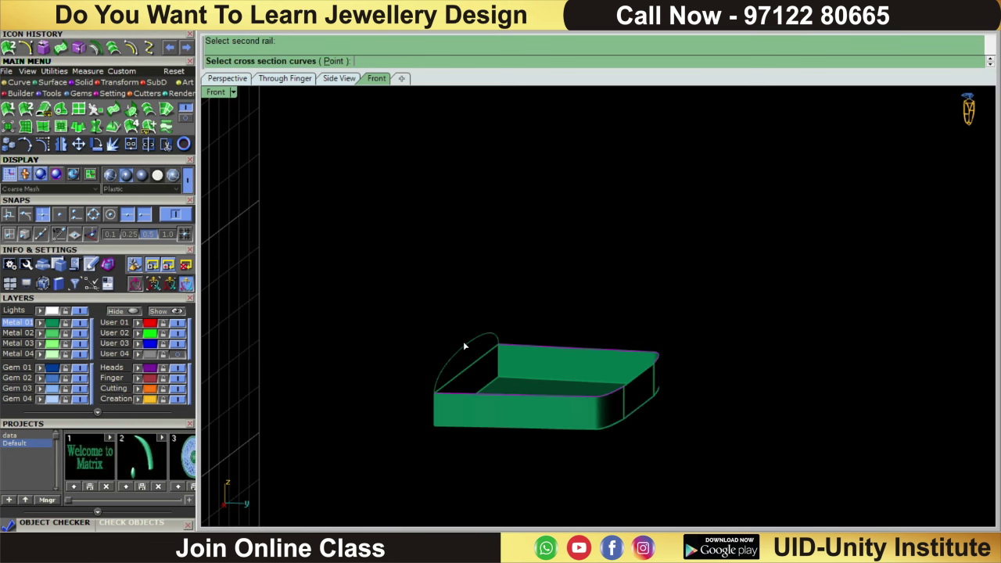
left_click(463, 346)
key("Return")
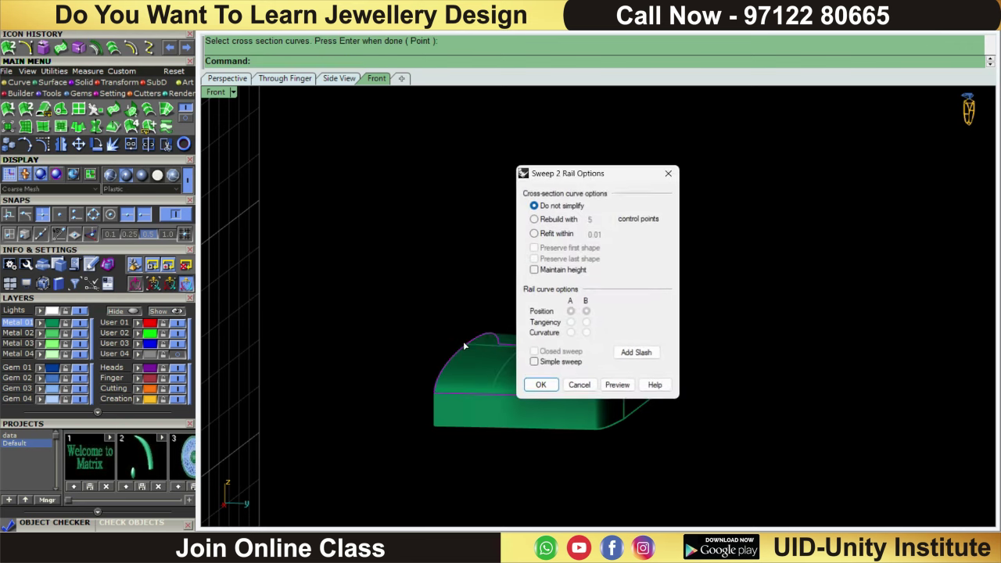
left_click(537, 389)
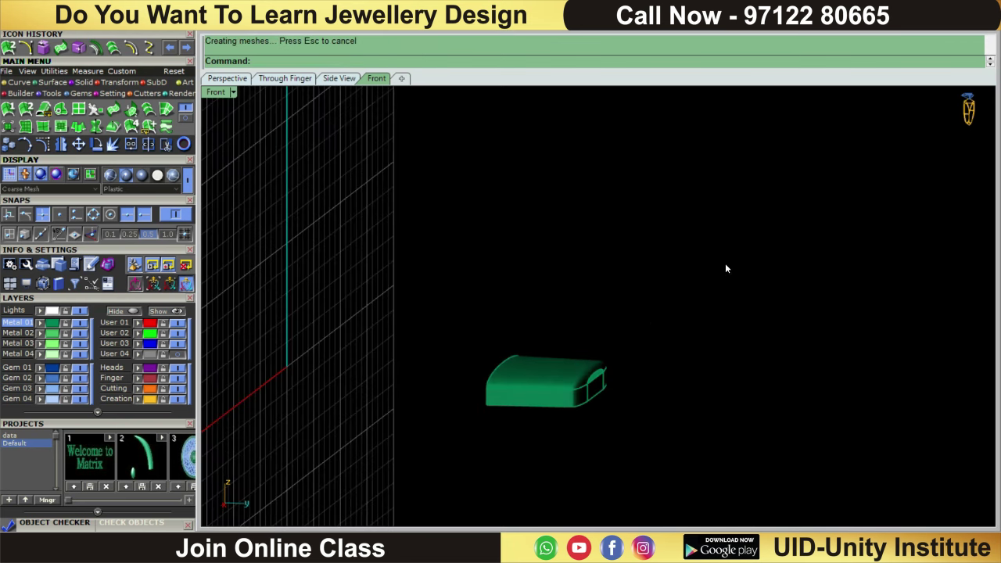
- Join the tray and domed surface into one piece and show the hidden teardrop frame
left_click_drag(530, 368, 403, 488)
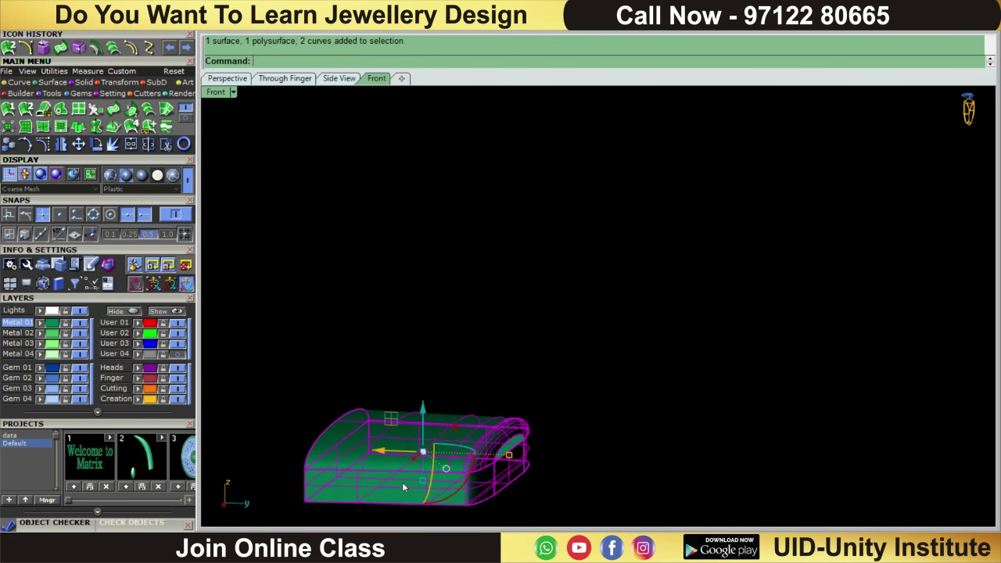
left_click(133, 146)
left_click(84, 82)
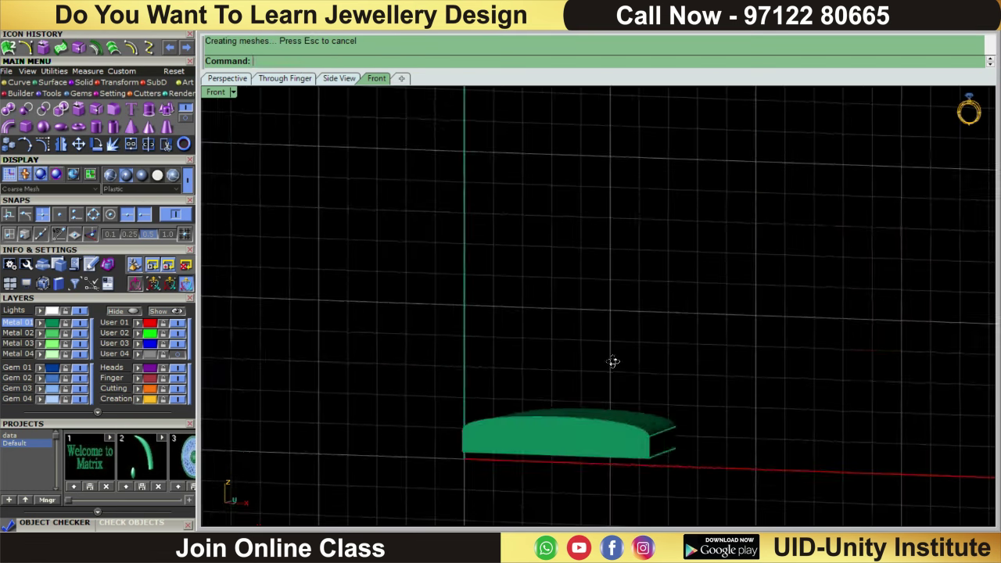
key("ctrl+F1")
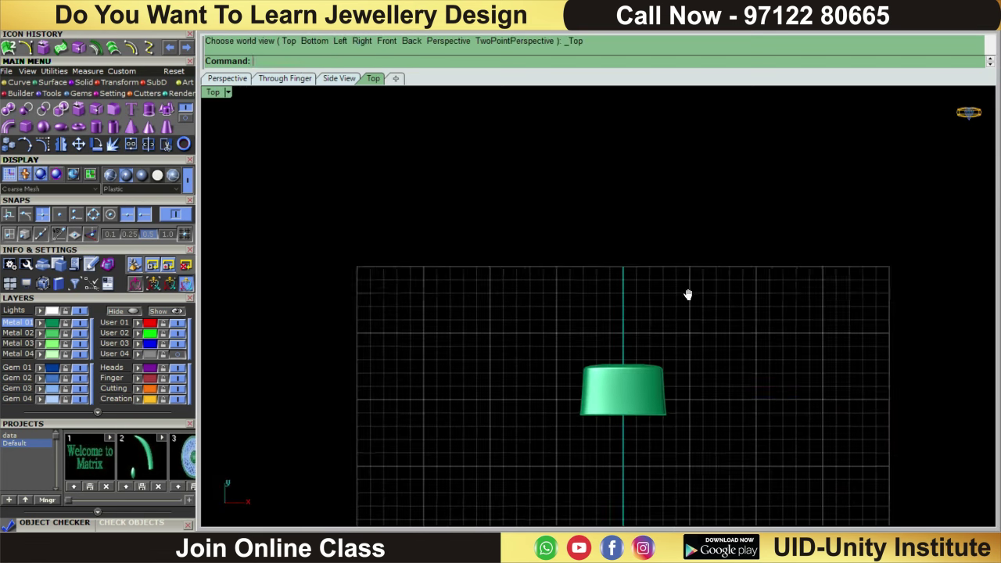
left_click(178, 311)
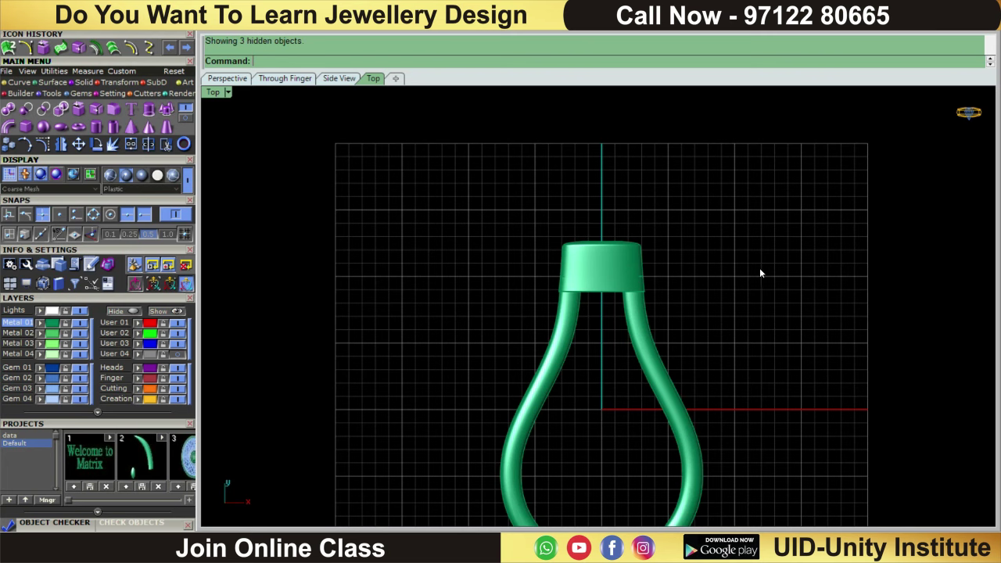
- Check the frame and cap from side and 3D views, then show the reference pendant image
scroll(631, 299, "up", 3)
left_click(530, 210)
scroll(530, 210, "down", 3)
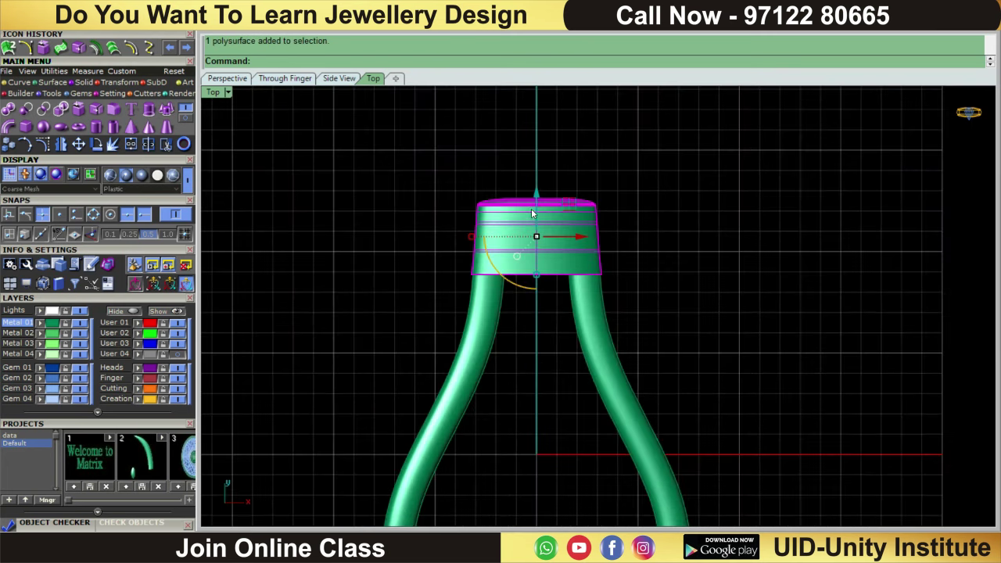
key("ctrl+F3")
left_click(628, 250)
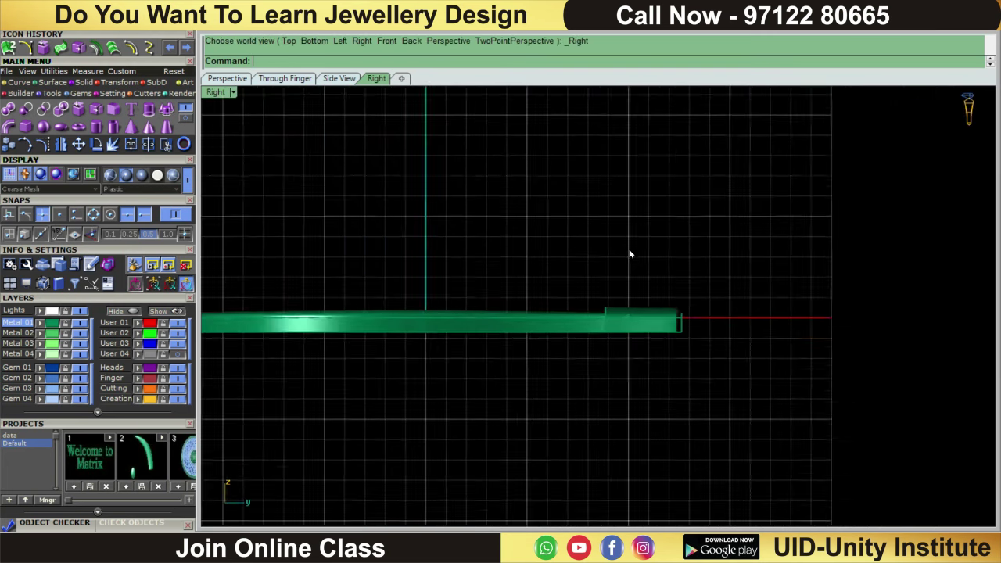
right_click_drag(442, 324, 510, 410)
key("ctrl+F1")
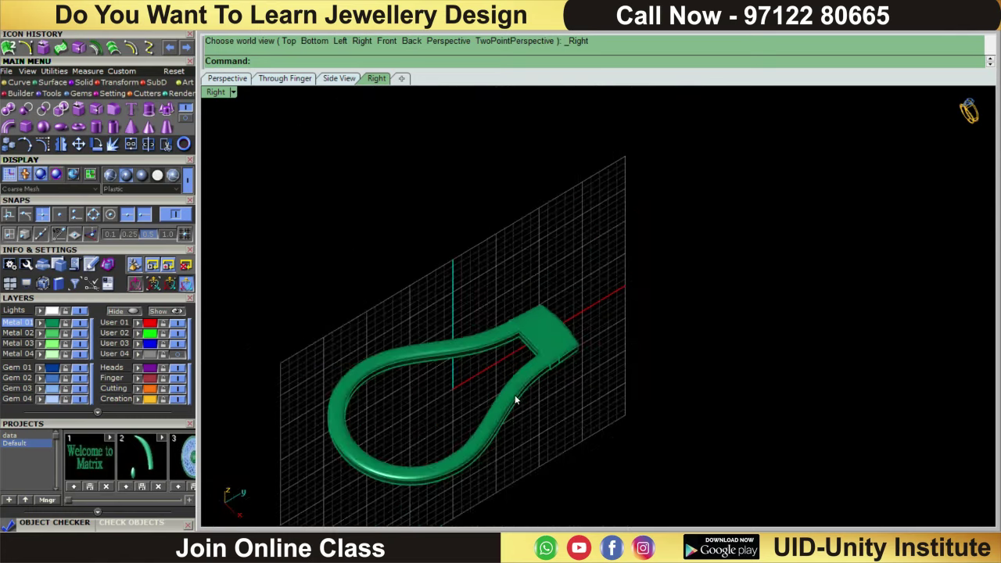
left_click(164, 355)
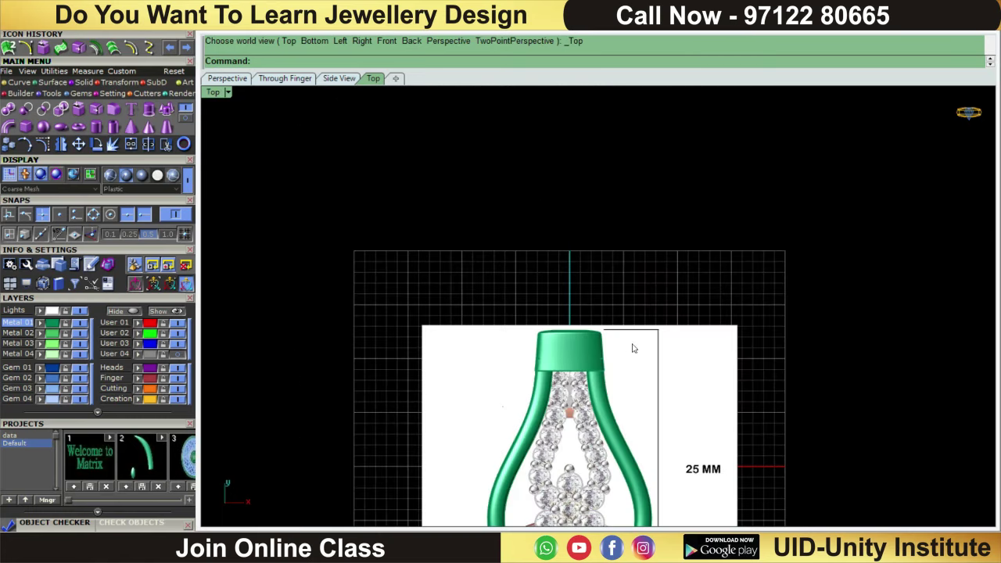
key("ctrl+a")
left_click_drag(576, 387, 434, 387)
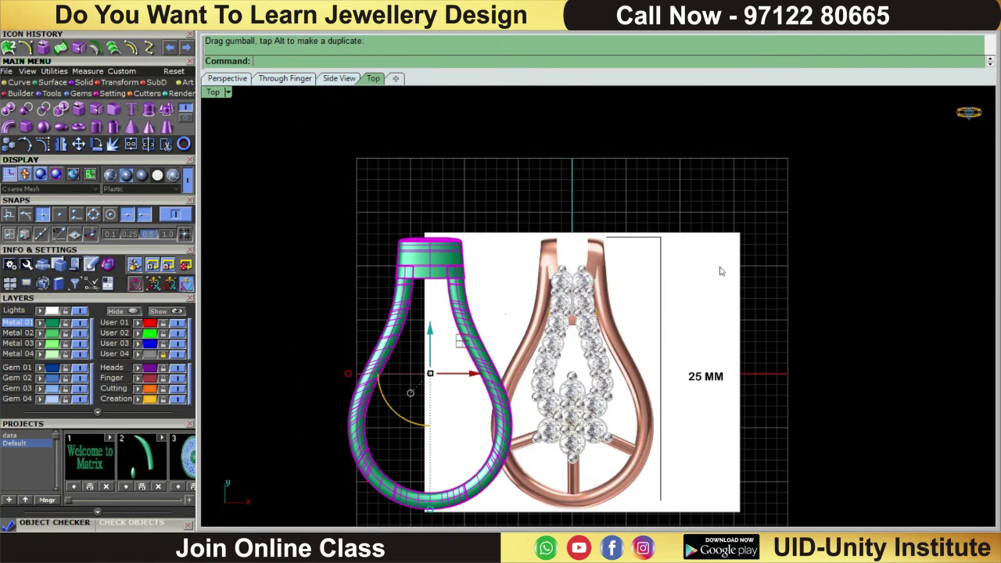
key("ctrl+z")
- Display the cap and its curve as wireframe and zoom in on the cap area
scroll(598, 263, "up", 5)
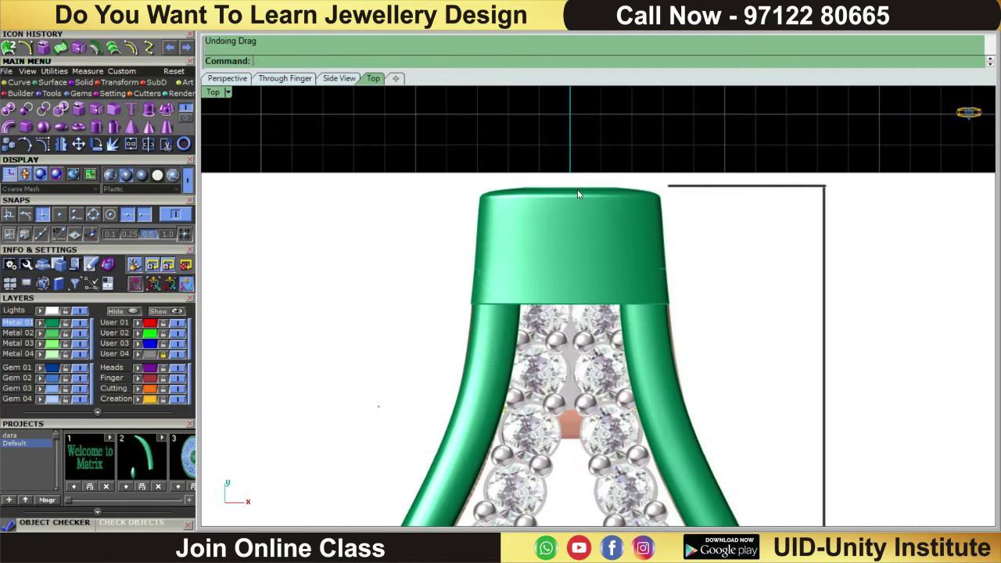
left_click_drag(529, 332, 525, 305)
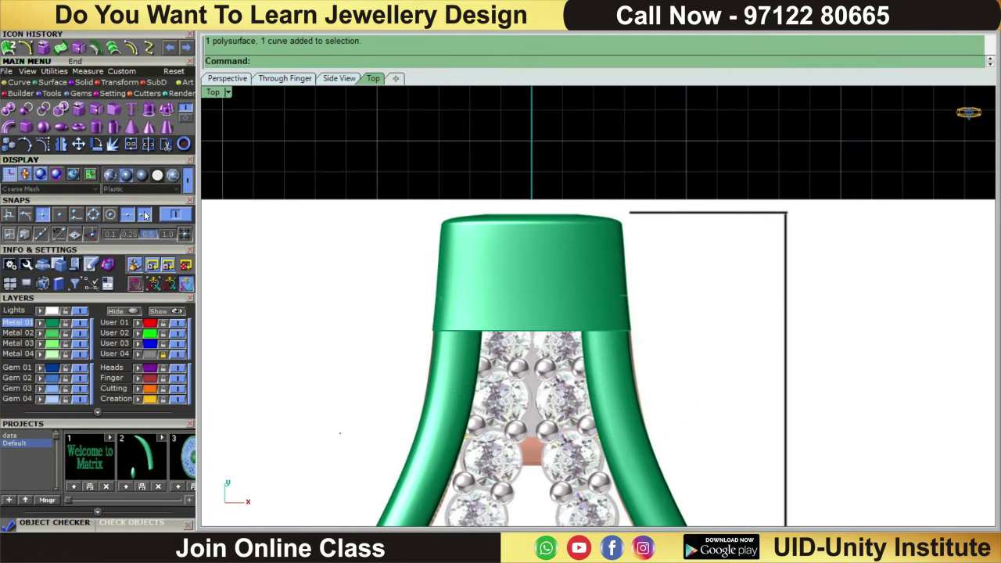
left_click(187, 185)
right_click_drag(665, 261, 634, 292)
scroll(499, 336, "up", 4)
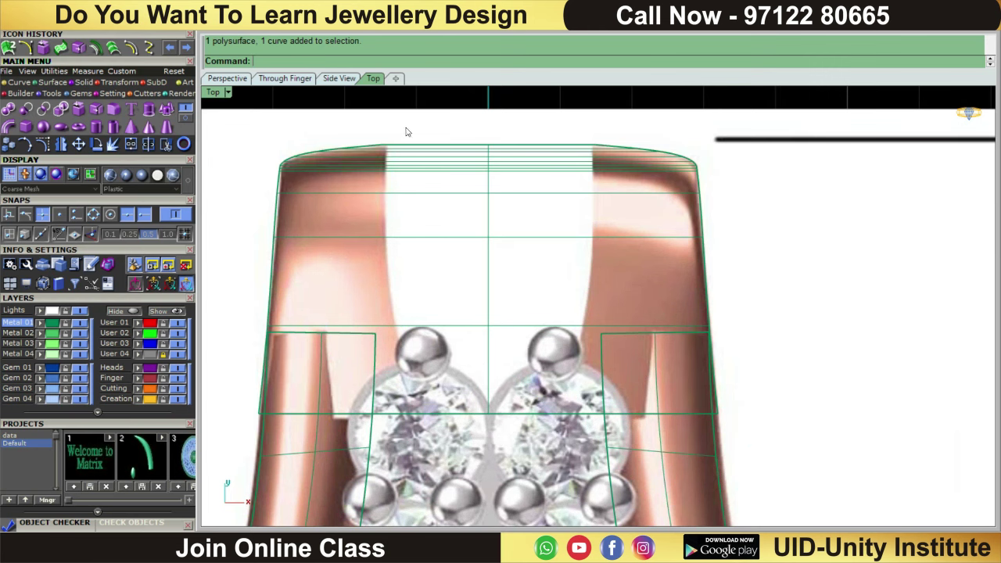
left_click(13, 83)
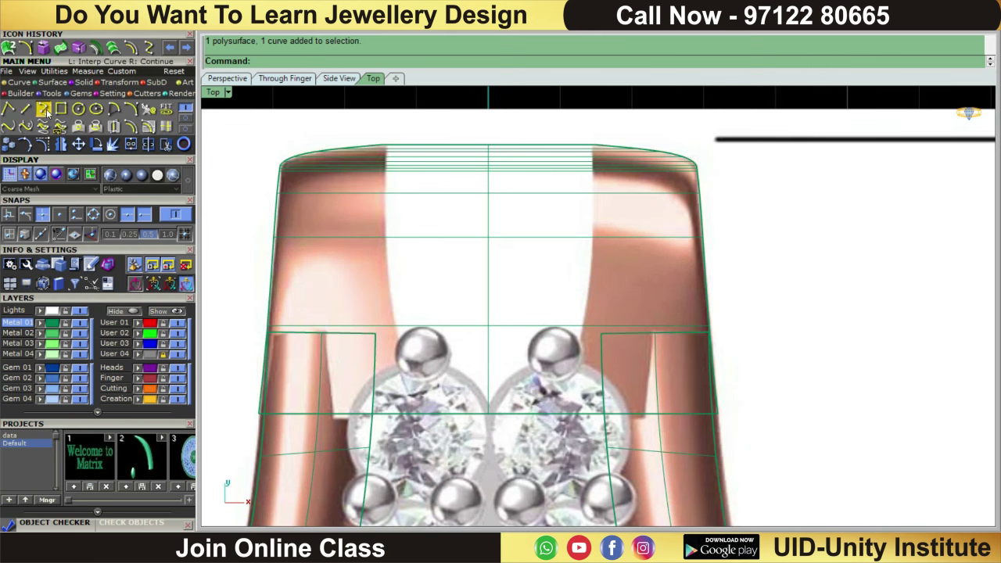
- Draw a four-point notch curve from above the bail cap down toward the upper left stone
left_click(43, 109)
scroll(495, 182, "up", 1)
left_click(359, 119)
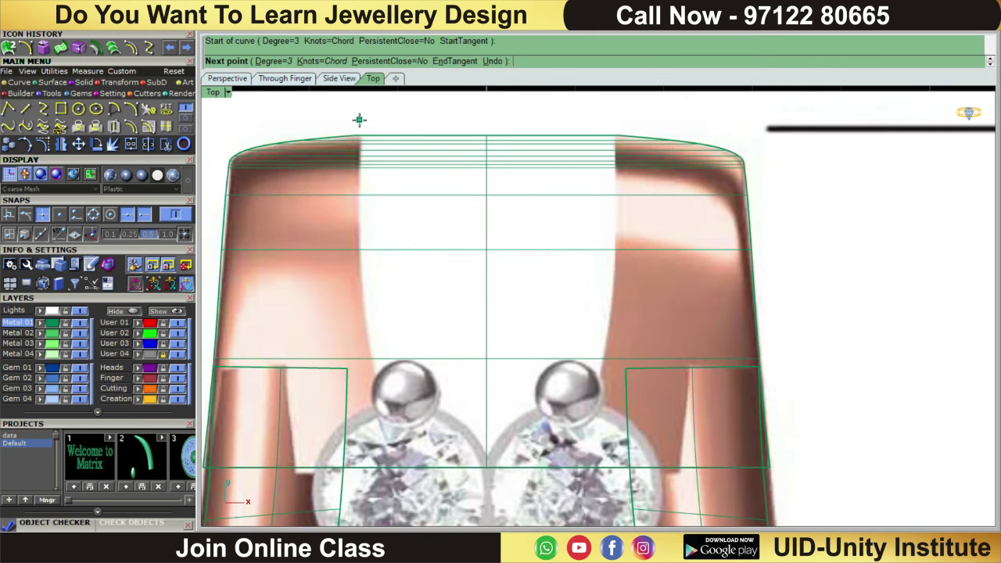
left_click(358, 260)
left_click(381, 400)
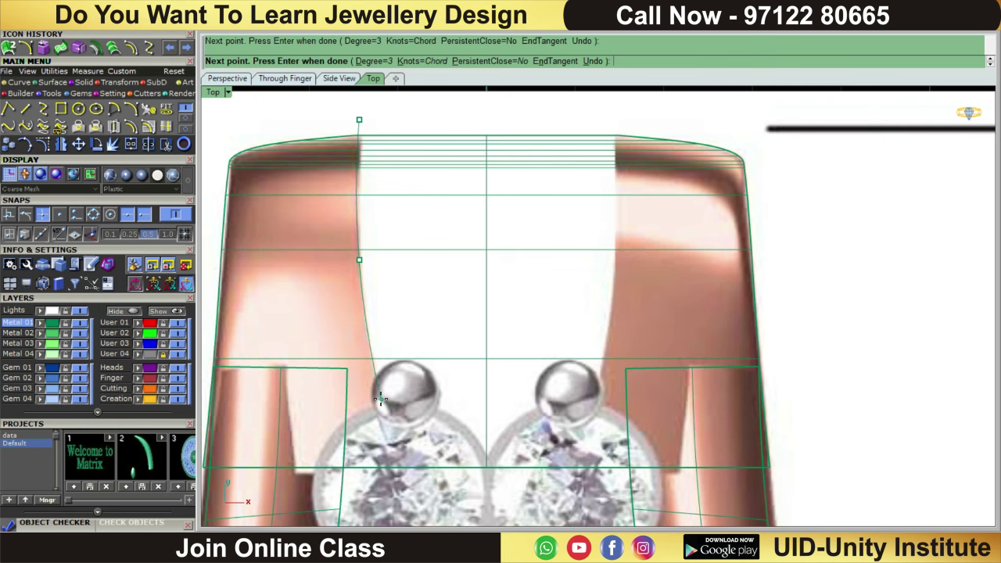
left_click(421, 479)
key("Return")
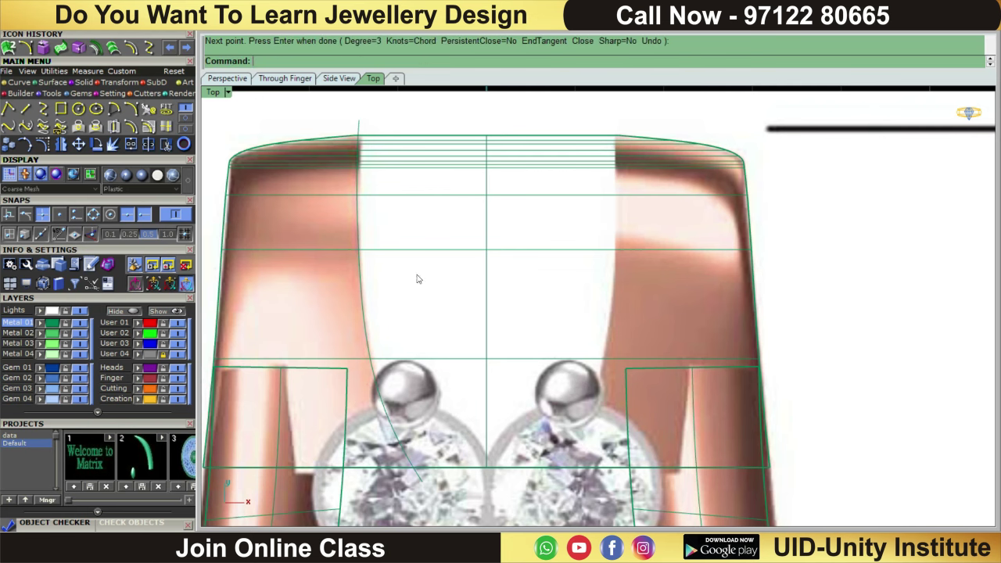
scroll(344, 118, "down", 1)
scroll(315, 117, "down", 2)
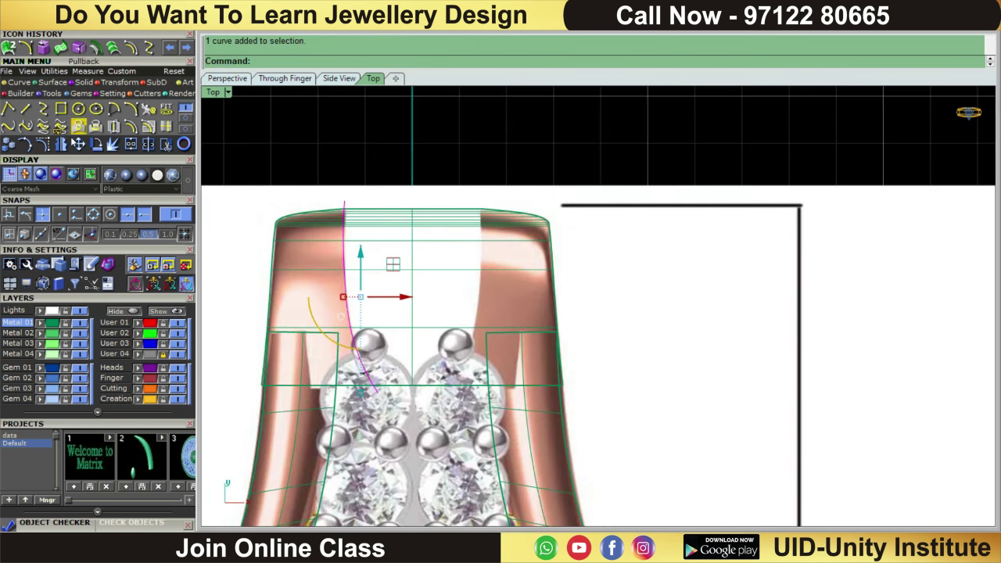
- Mirror the notch curve about the origin and loft a surface between the two curves
left_click(67, 147)
left_click(412, 175)
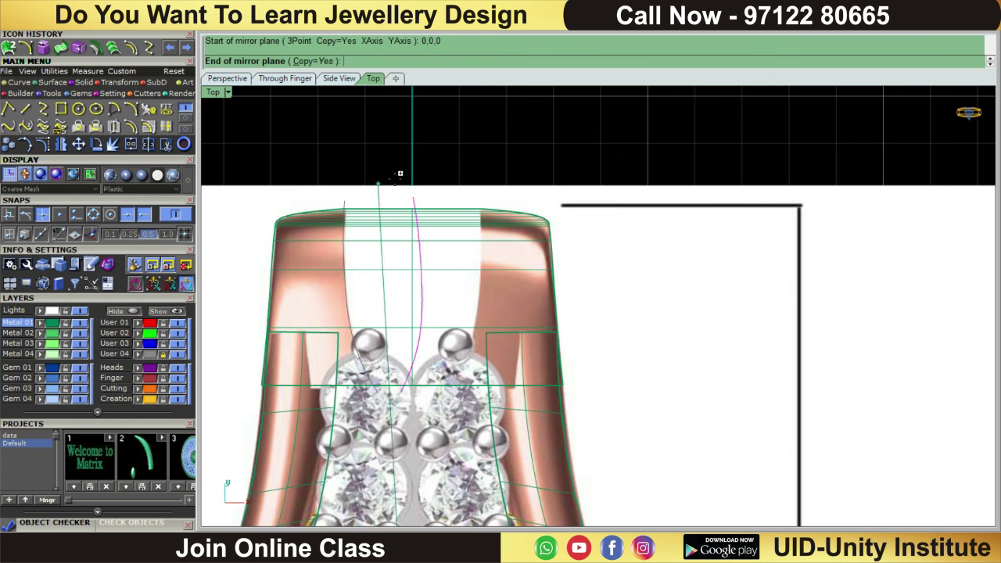
left_click(428, 172)
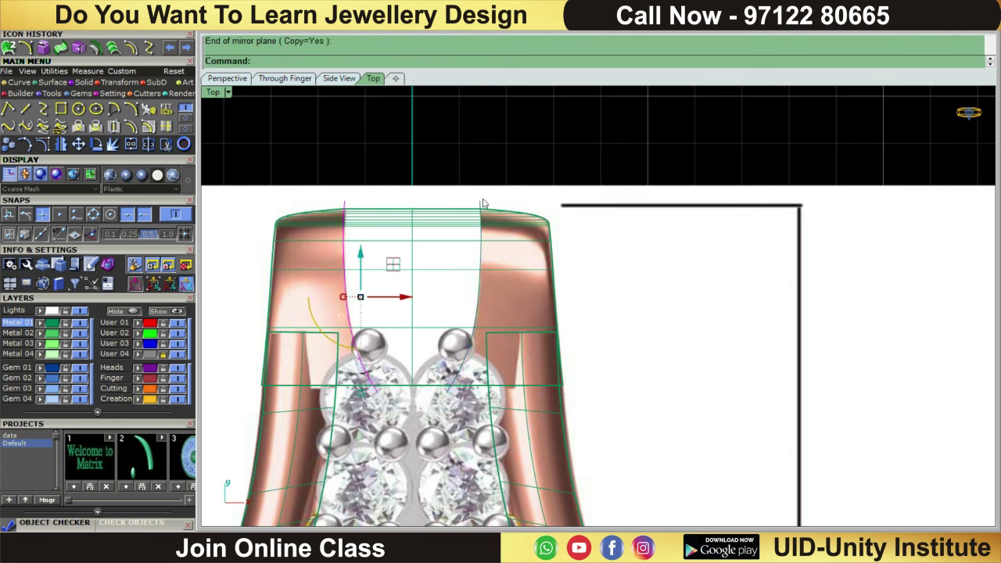
left_click(481, 203, "shift")
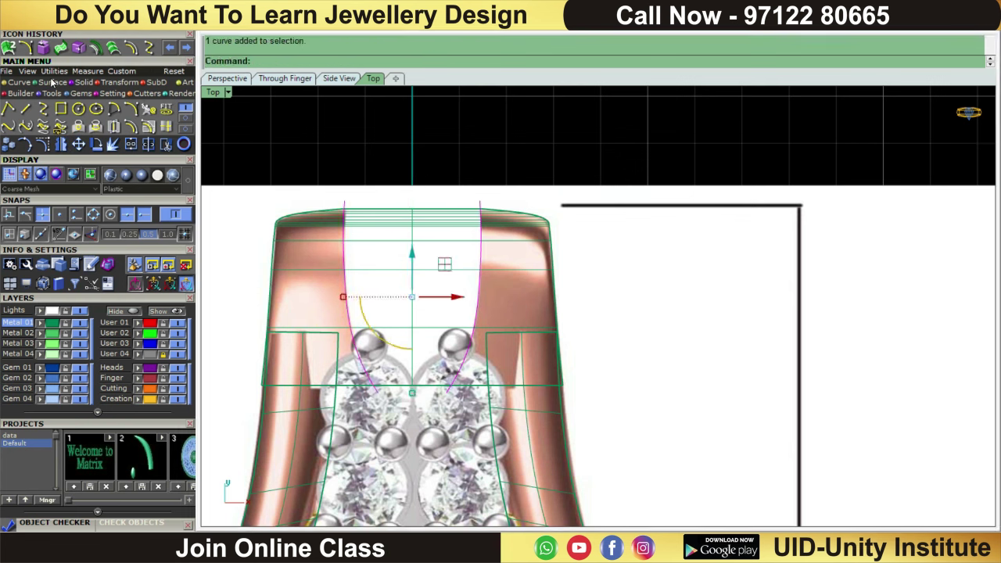
left_click(114, 94)
key("Return")
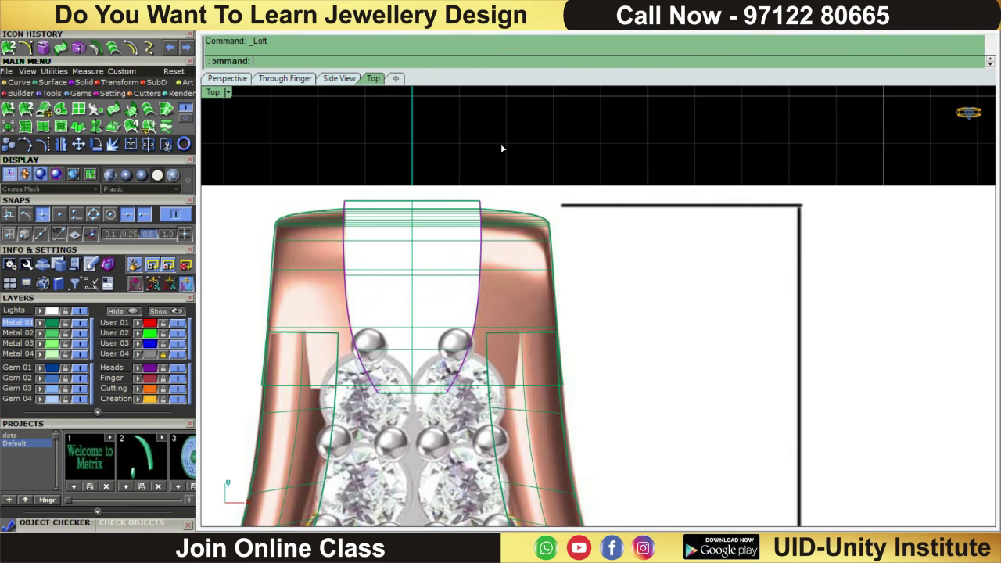
key("Return")
- Offset the lofted surface with distance 2 into a solid cutter block
left_click(438, 219)
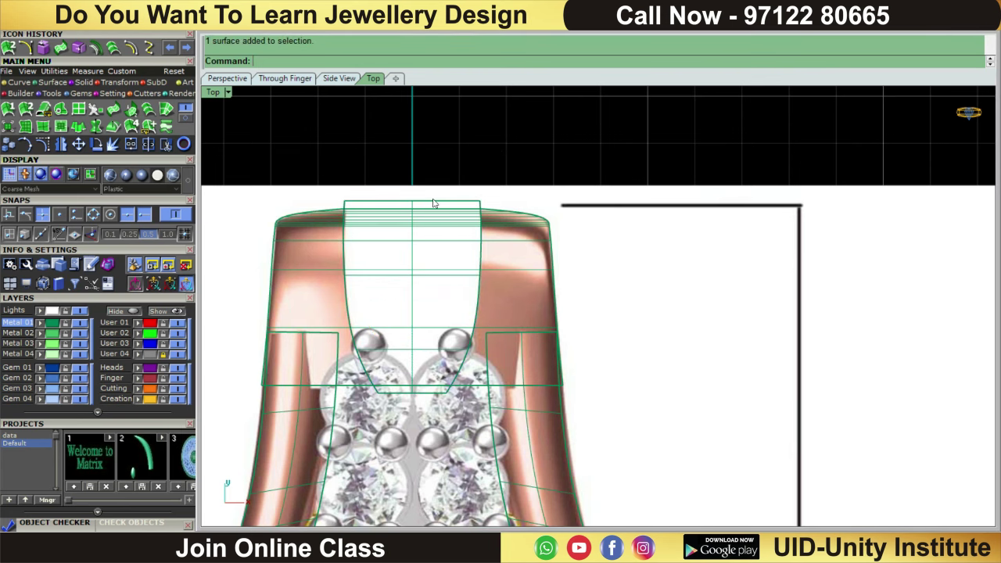
right_click_drag(820, 357, 217, 135)
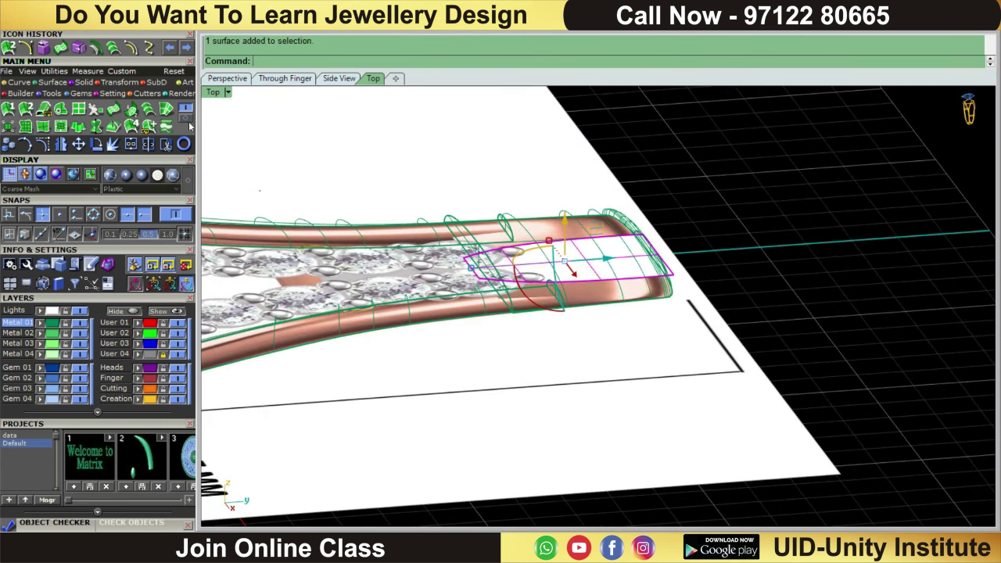
left_click(53, 82)
left_click(82, 112)
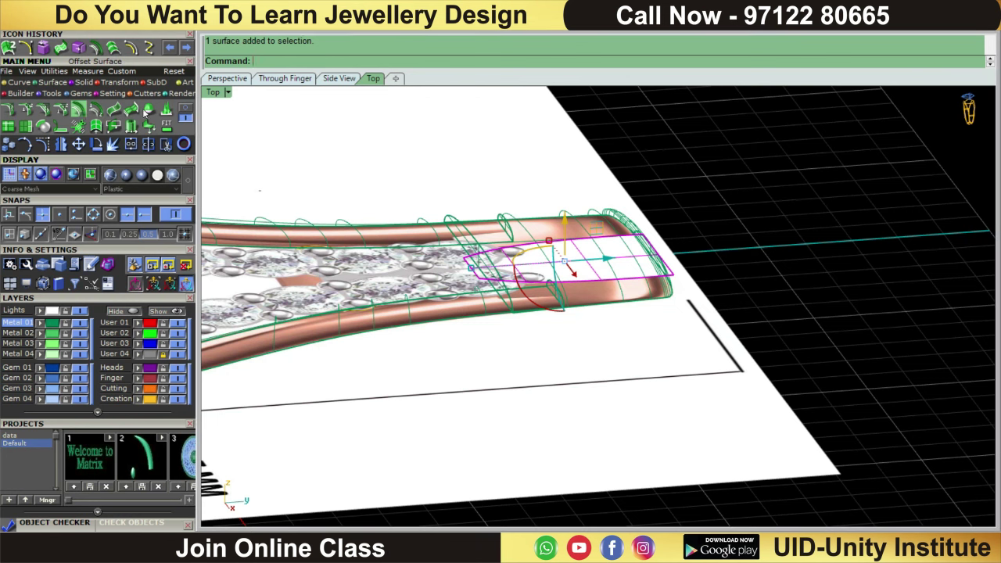
left_click(460, 65)
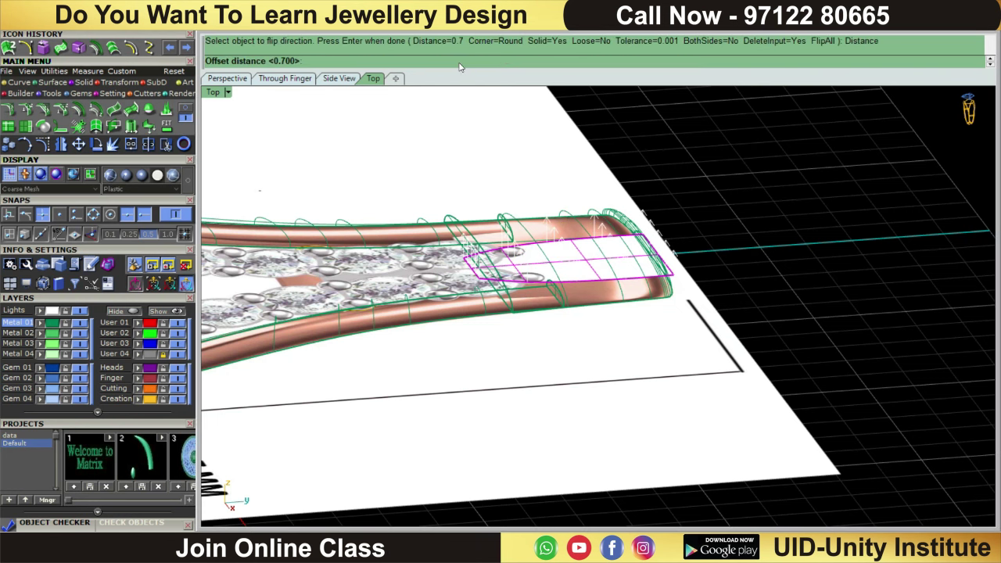
type("2")
key("Return")
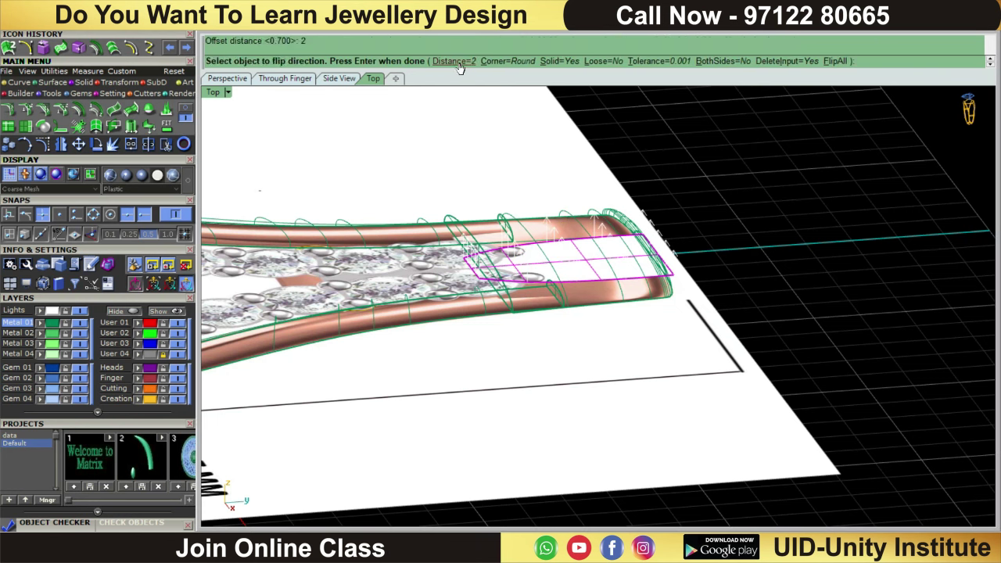
key("Return")
- In Right view, lower the cutter block through the bail cap, then return to Top view
key("ctrl+F3")
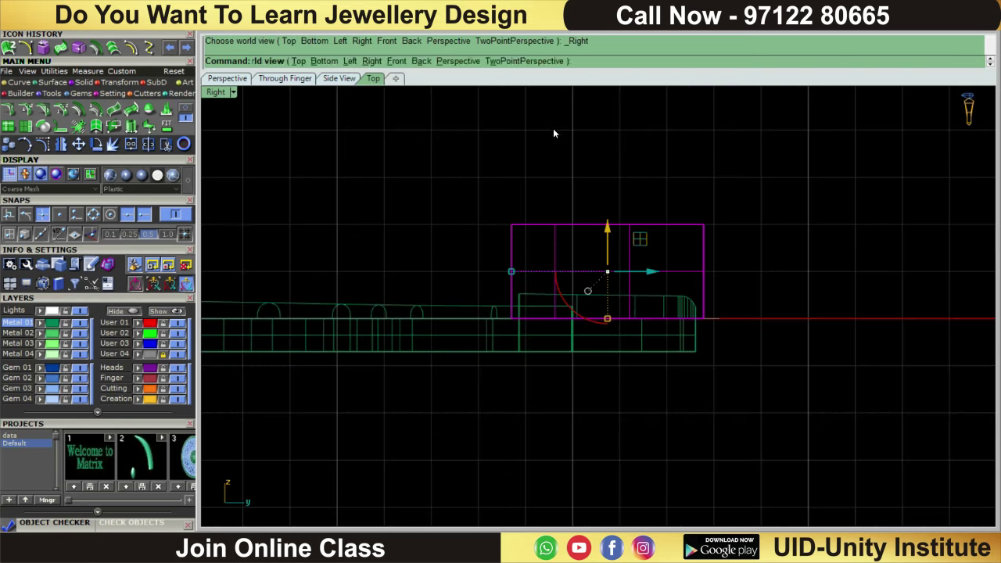
left_click(747, 148)
left_click(623, 243)
left_click_drag(607, 260, 589, 364)
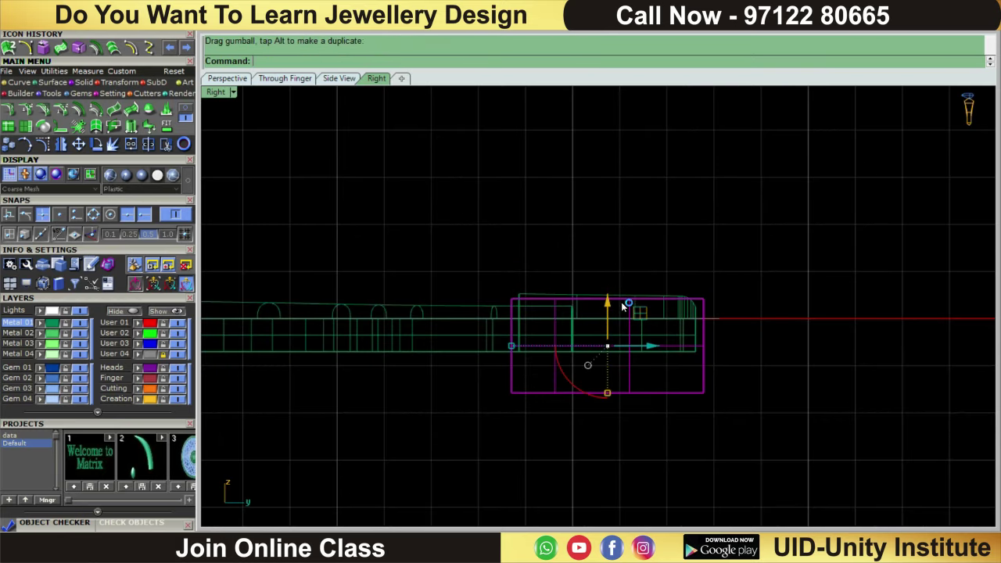
left_click_drag(607, 304, 608, 287)
key("Escape")
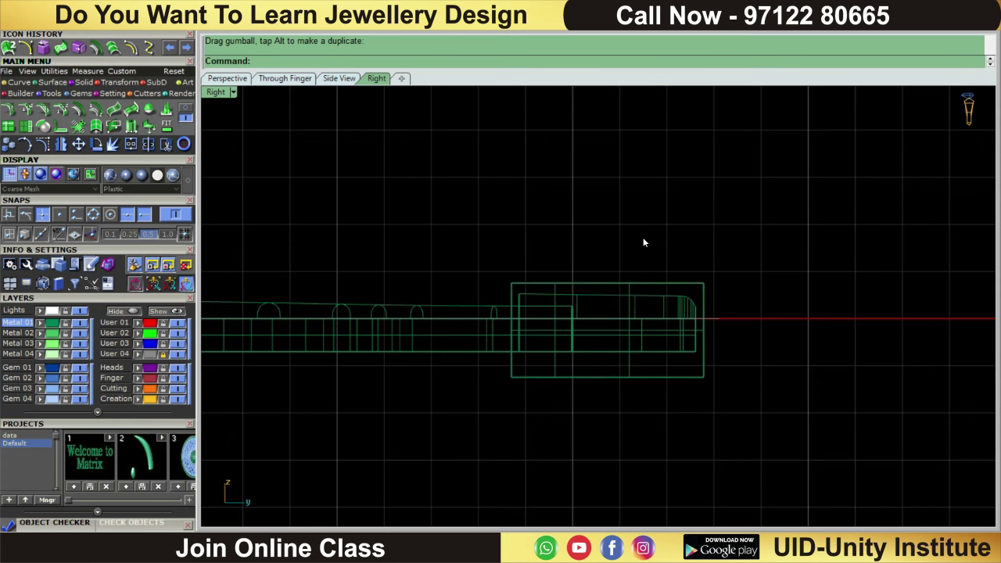
key("ctrl+F1")
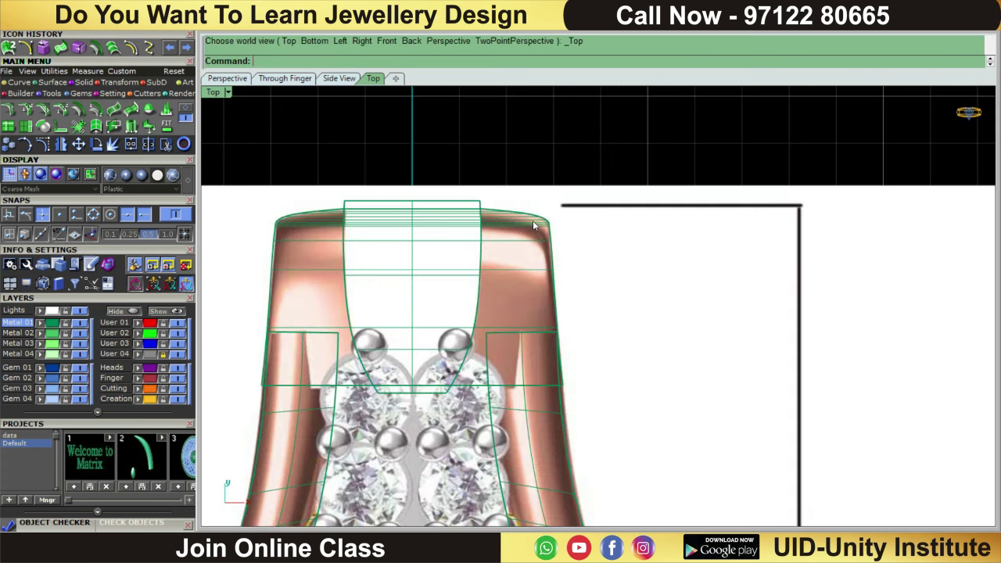
- Boolean-subtract the cutter block from the pendant frame and delete the two leftover notch curves
left_click(532, 222)
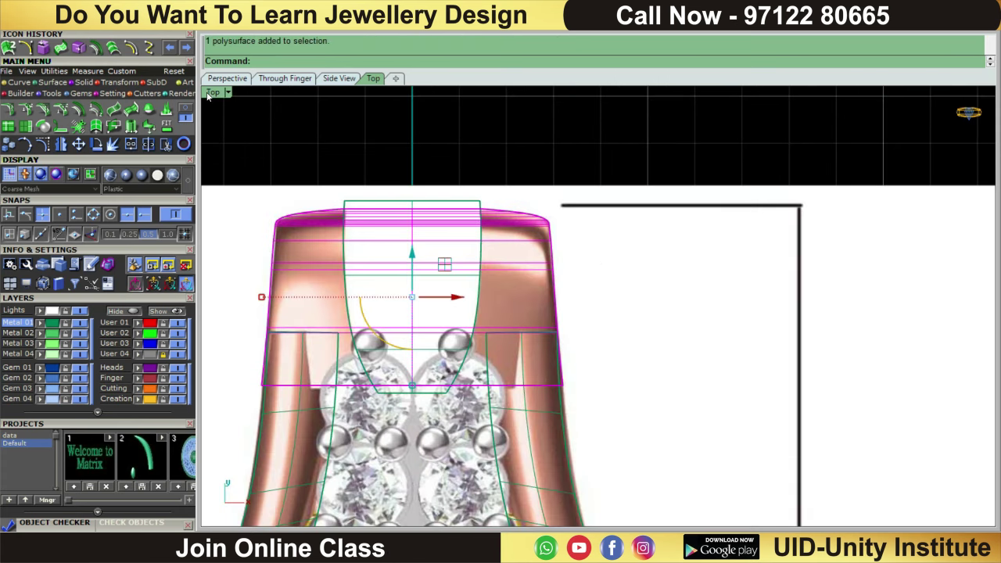
left_click(86, 83)
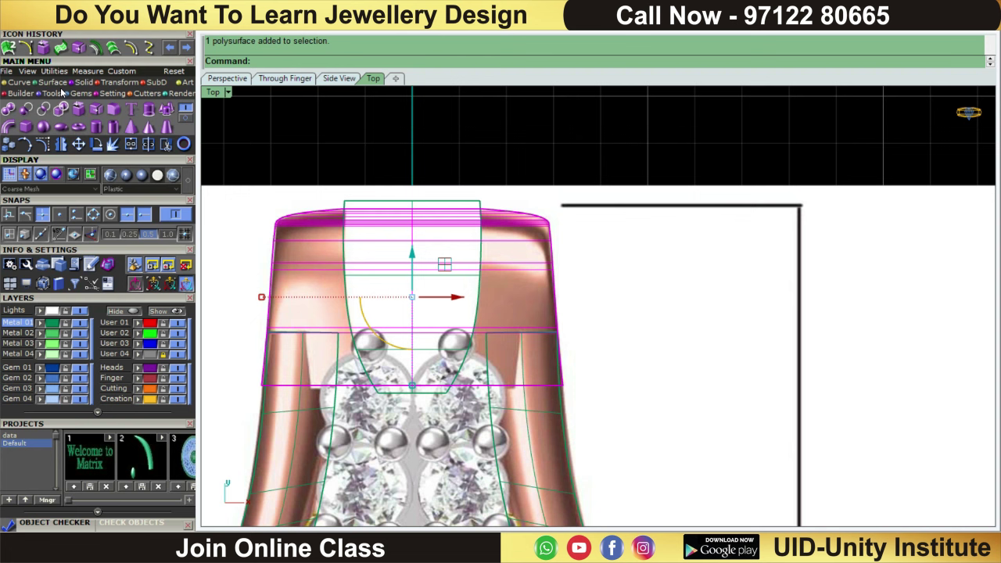
left_click(24, 110)
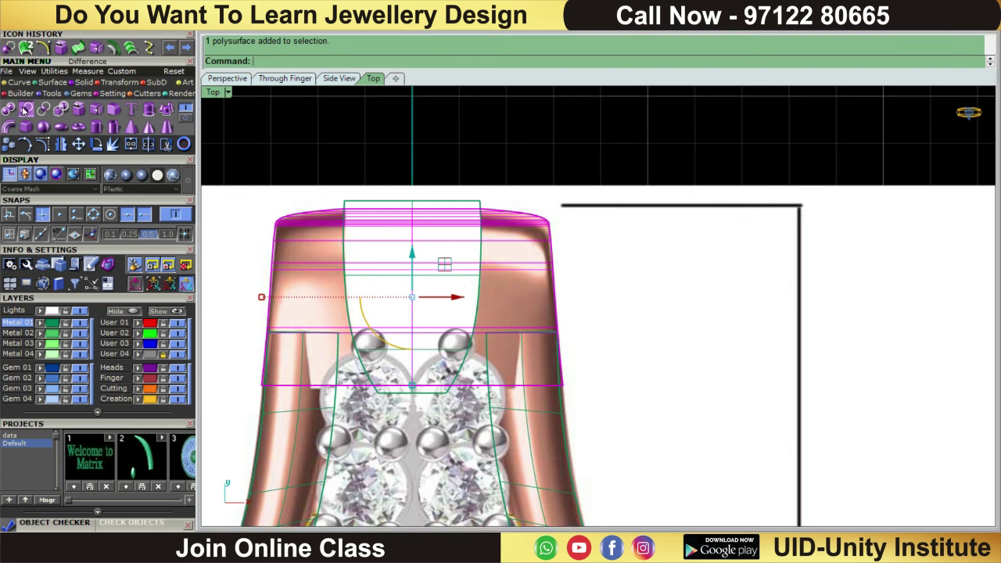
left_click(462, 206)
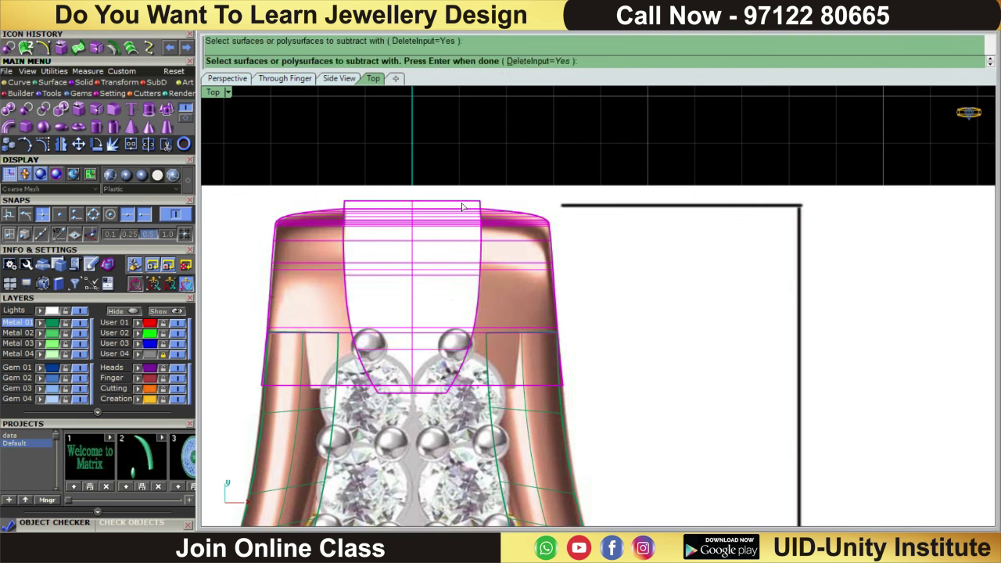
key("Return")
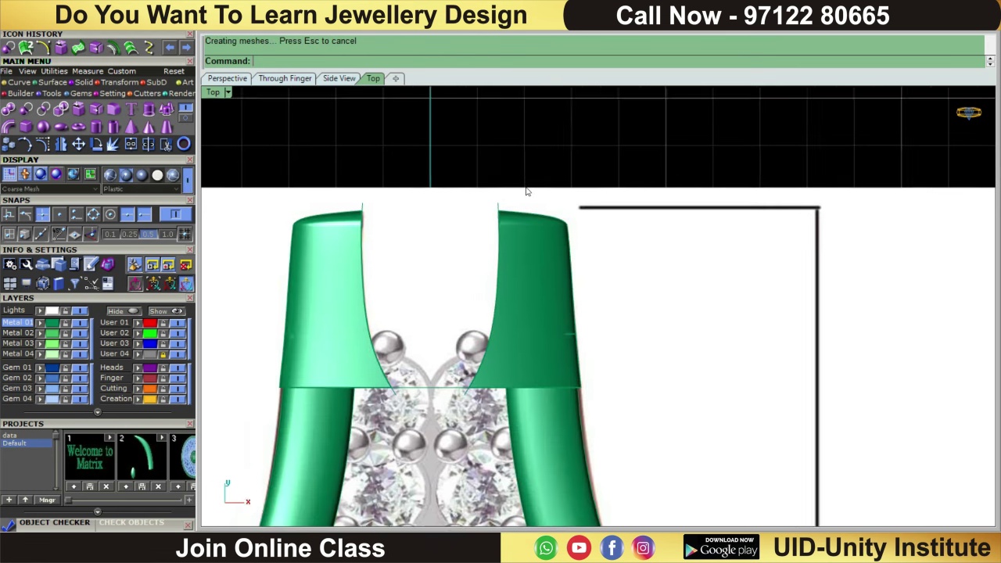
left_click_drag(438, 211, 435, 209)
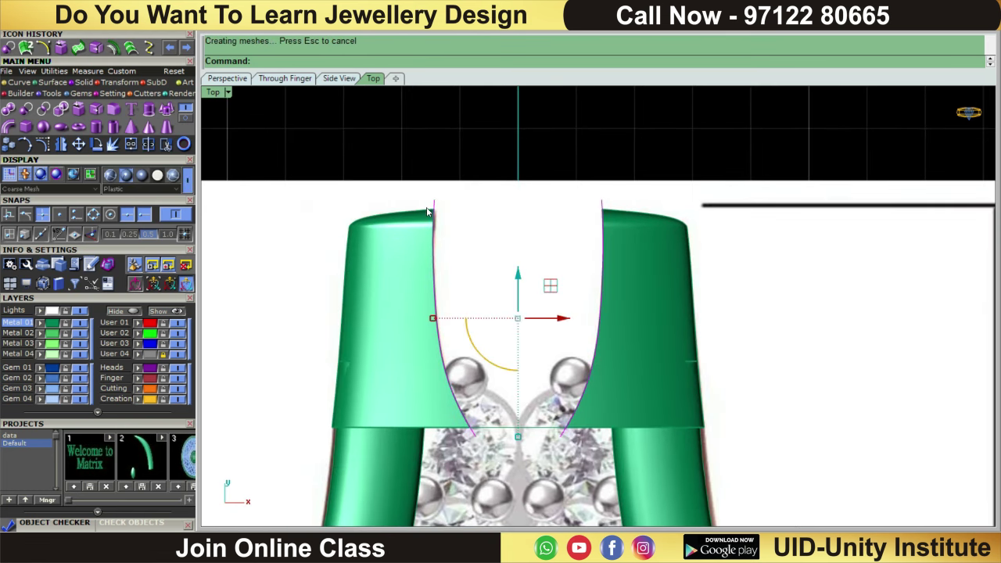
key("Delete")
- Orbit to inspect the notch and delete the remaining leftover curve
scroll(622, 231, "down", 2)
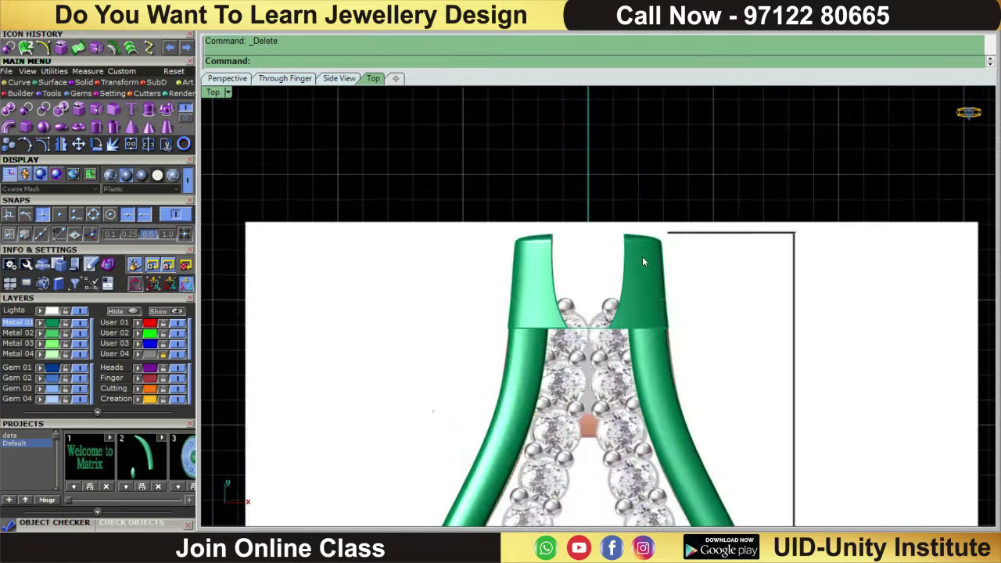
scroll(642, 257, "down", 3)
scroll(683, 291, "up", 3)
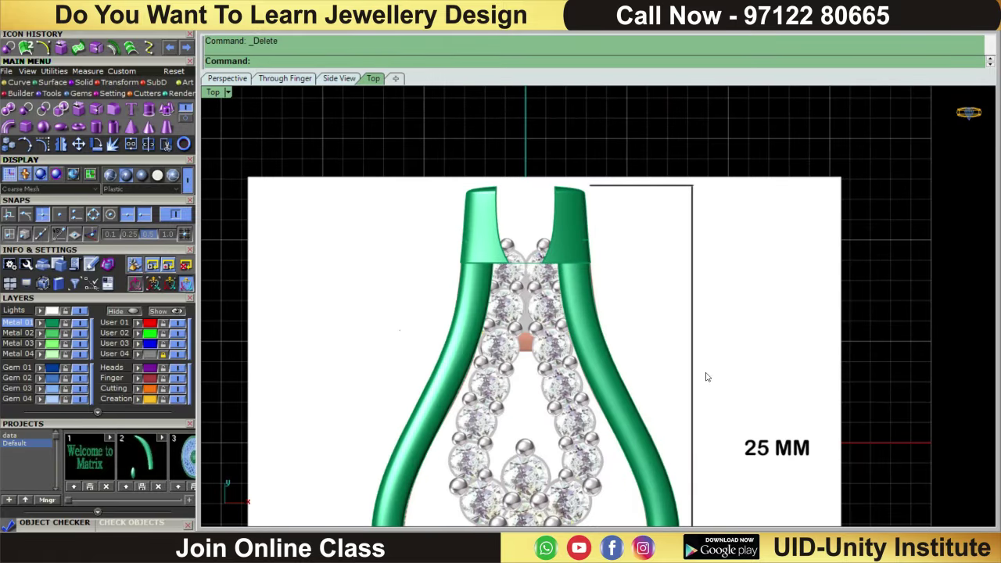
right_click_drag(706, 377, 680, 211)
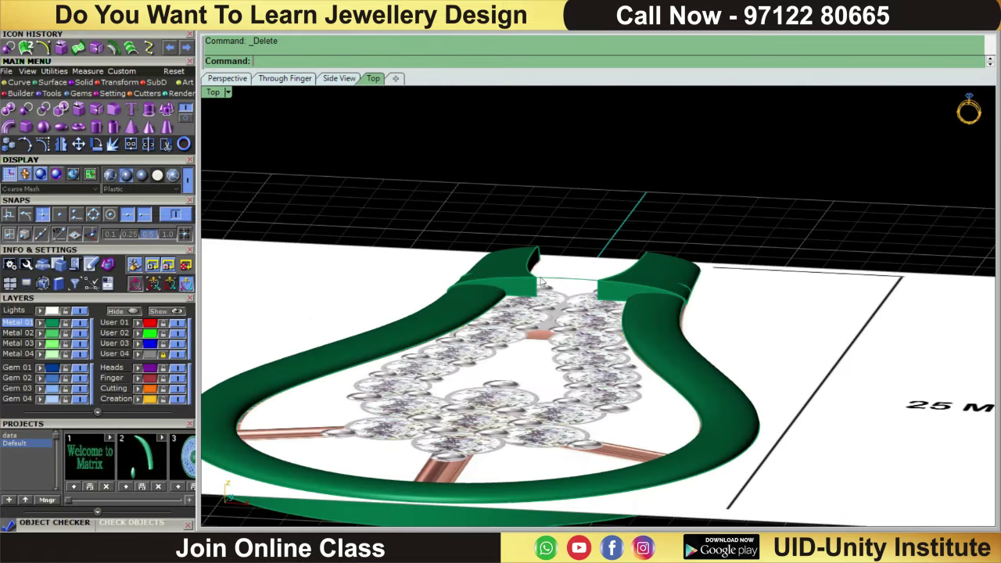
left_click(547, 287)
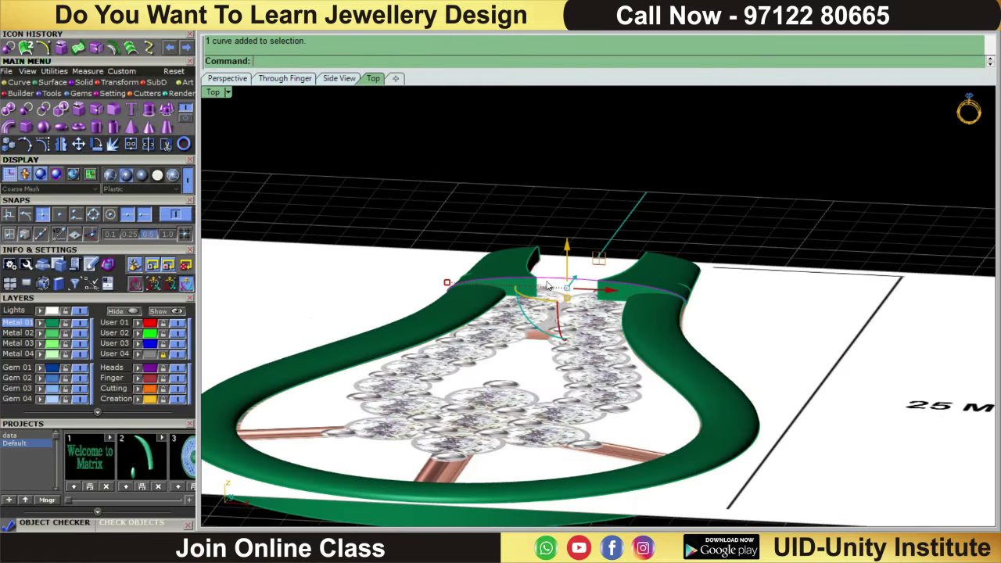
scroll(547, 287, "down", 1)
key("Delete")
- Return to the straight Top view and select everything in the model
scroll(616, 263, "down", 1)
right_click_drag(615, 262, 643, 290)
scroll(644, 290, "up", 3)
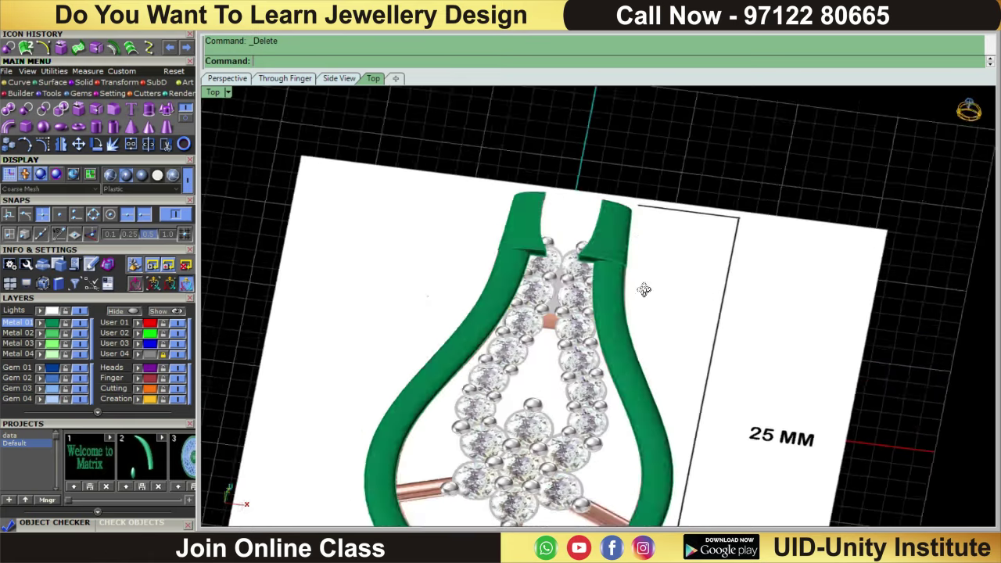
scroll(641, 301, "down", 3)
key("ctrl+F1")
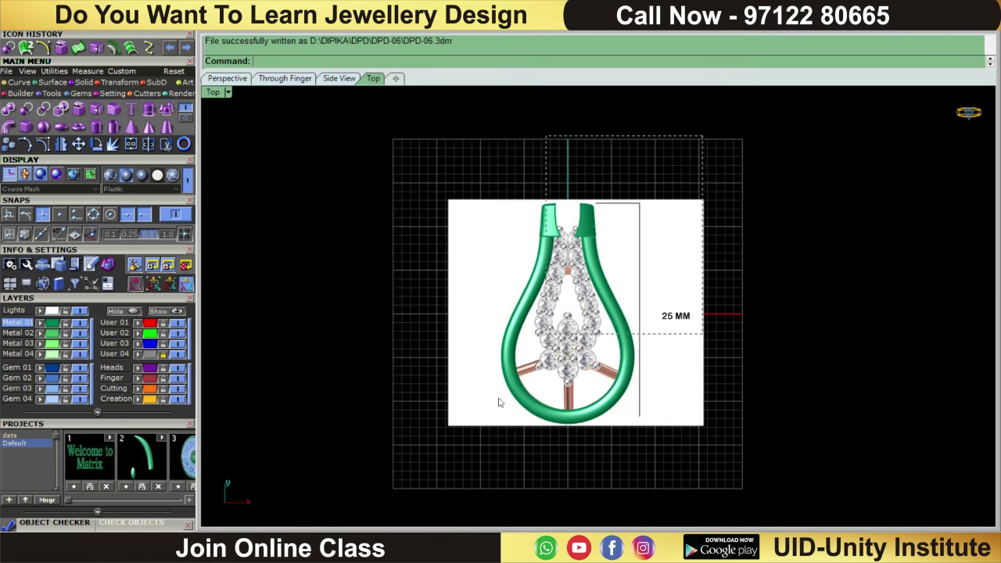
key("ctrl+a")
scroll(263, 231, "up", 3)
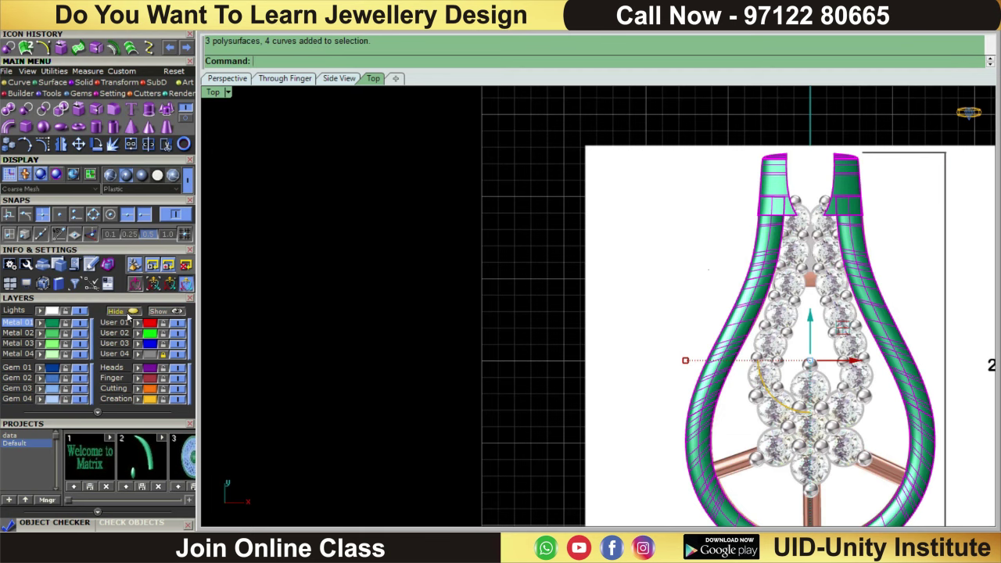
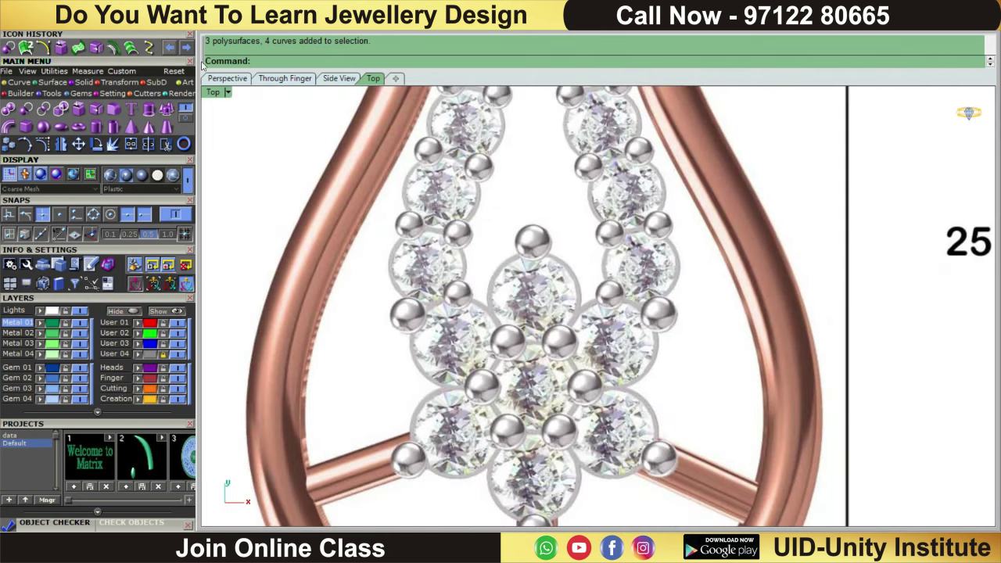
- Measure across the top cluster stone with an aligned dimension reading about 2.23
left_click(88, 71)
left_click(26, 108)
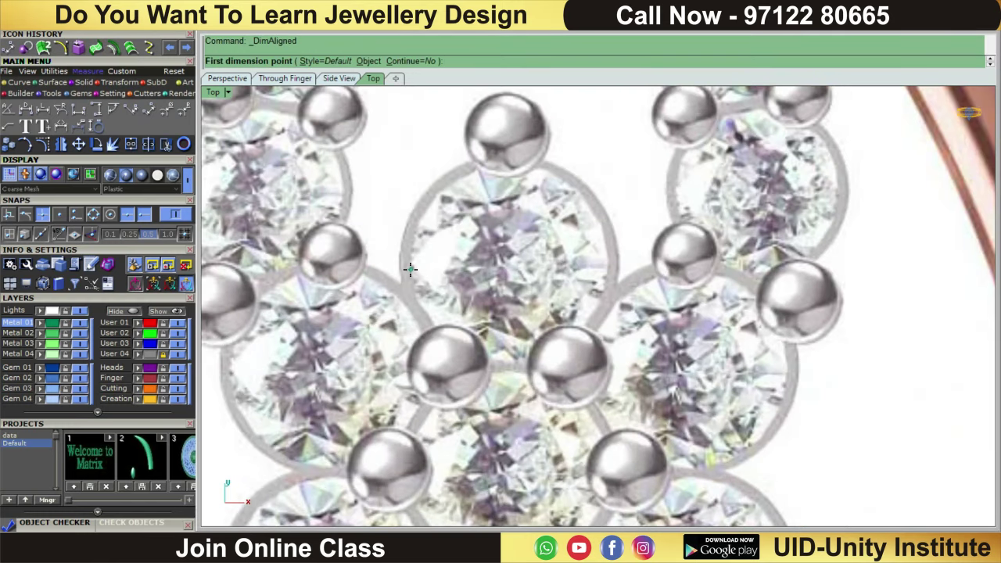
left_click(410, 269)
left_click(609, 266)
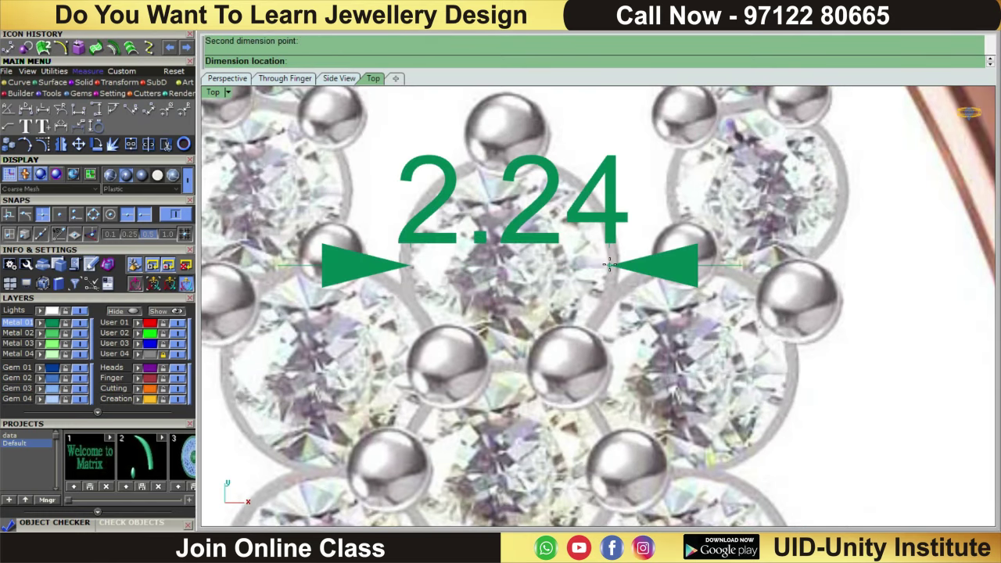
key("Escape")
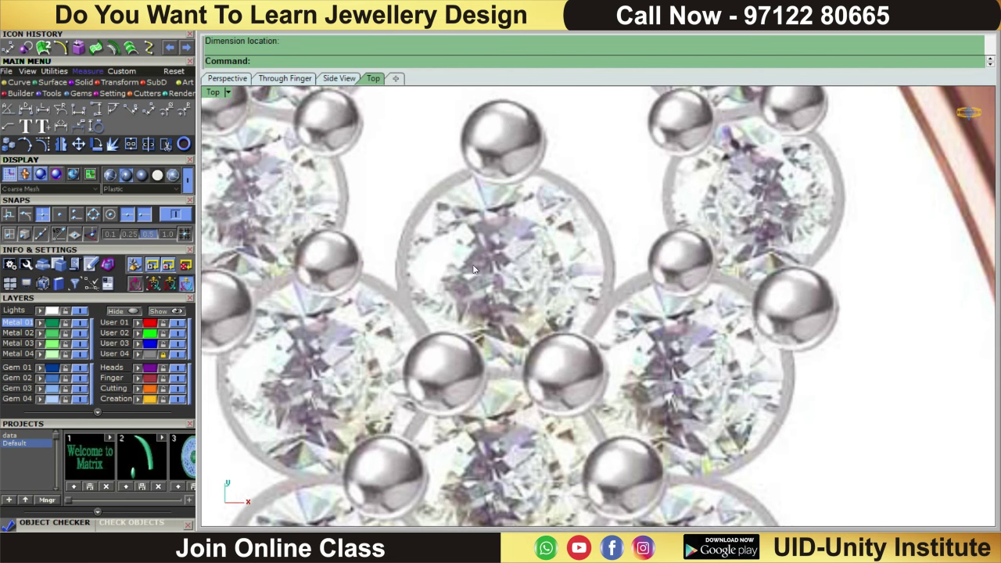
key("Return")
left_click(406, 260)
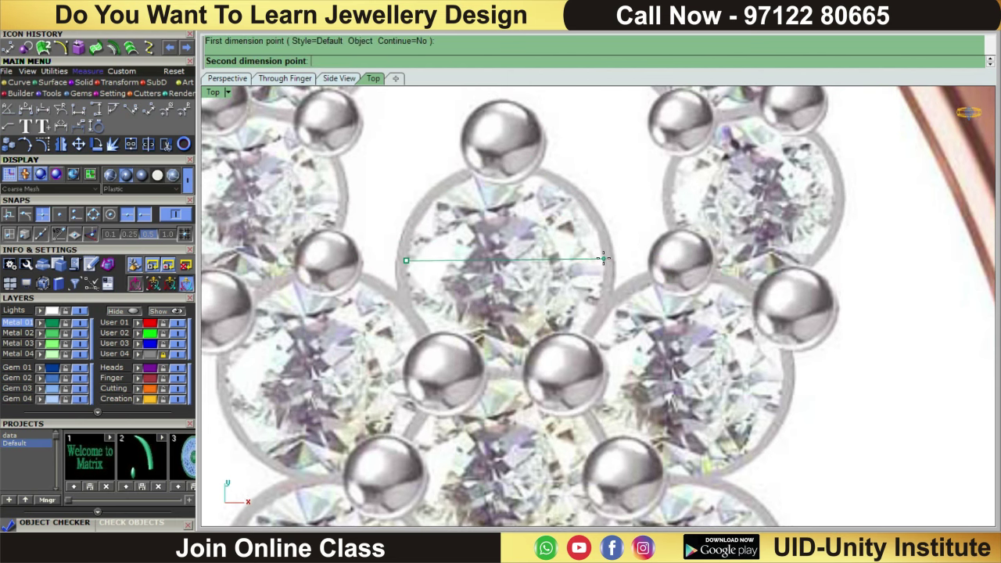
left_click(604, 259)
left_click(604, 259)
scroll(603, 261, "down", 5)
scroll(603, 266, "down", 5)
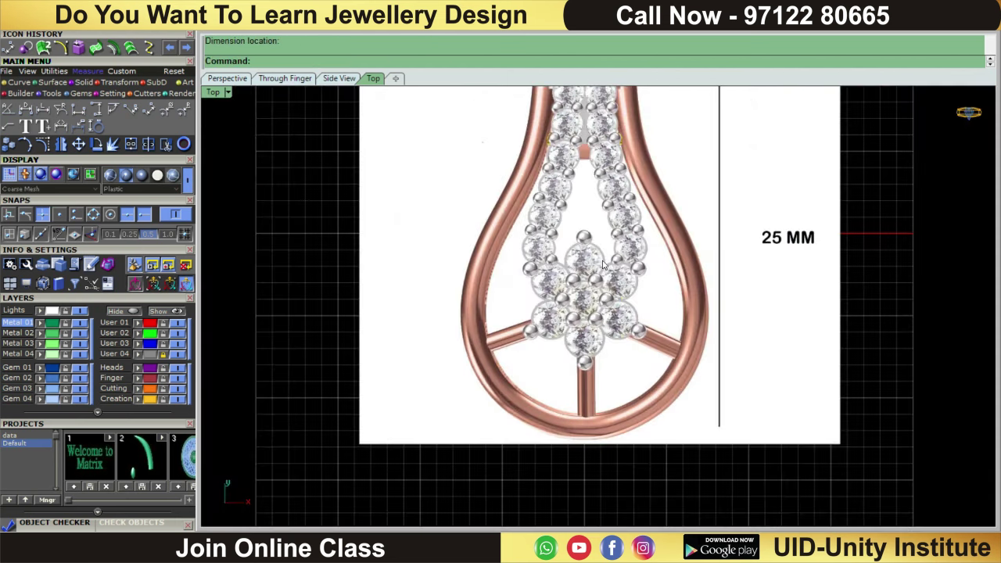
left_click(78, 93)
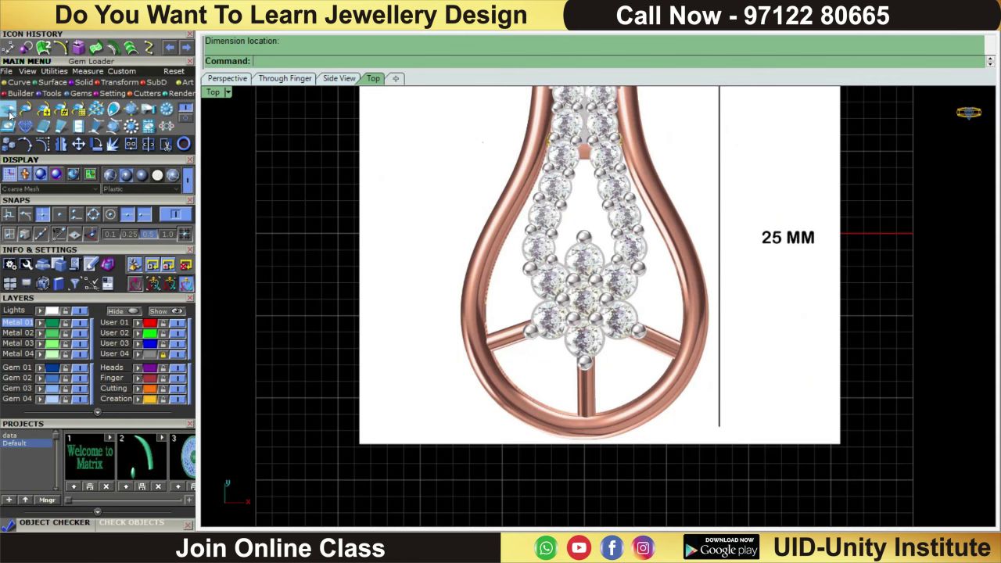
- Add a 2.2 mm round diamond above the cluster with the Gem Loader
left_click(10, 113)
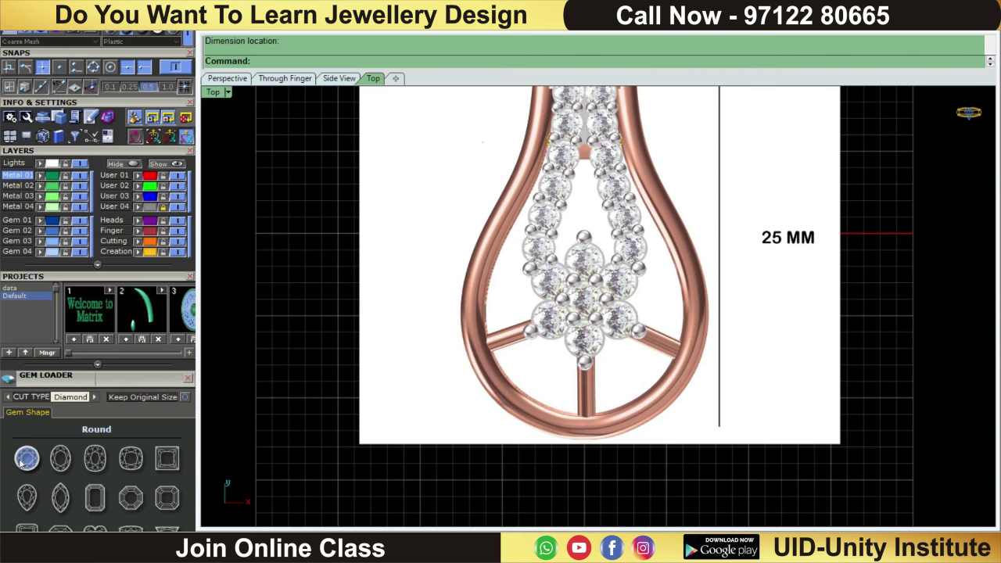
left_click(27, 459)
left_click(151, 486)
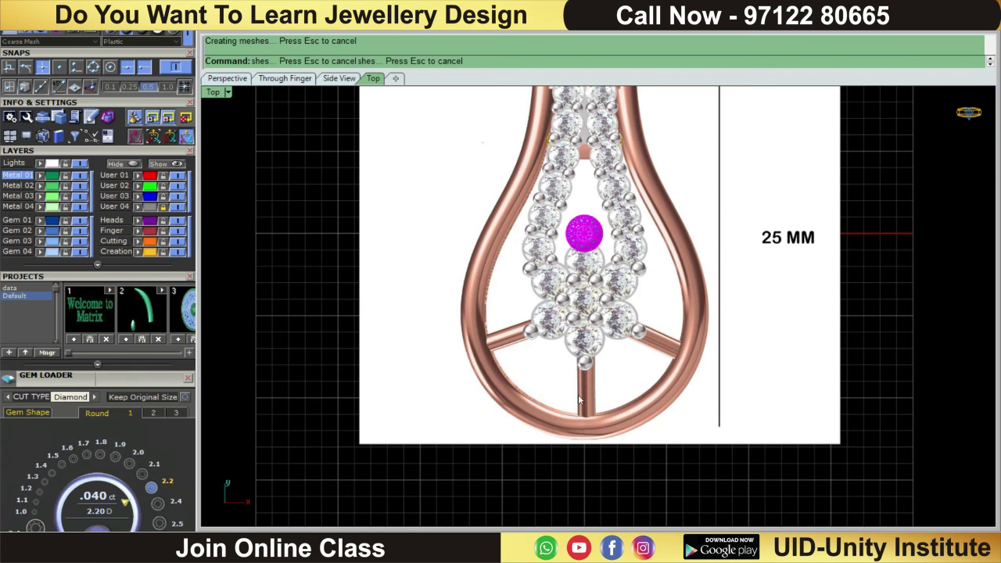
scroll(614, 215, "up", 2)
scroll(613, 215, "up", 2)
scroll(614, 215, "up", 2)
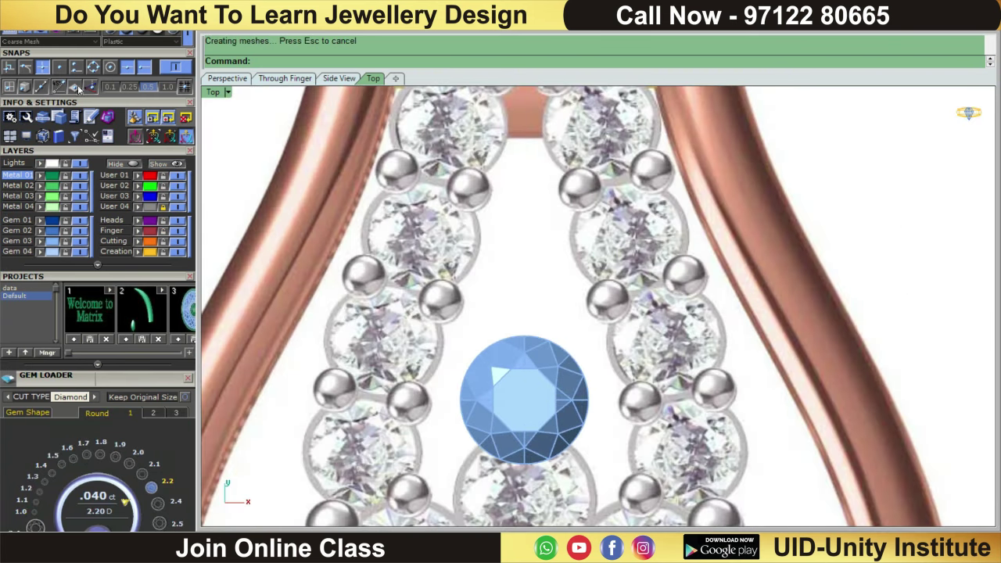
scroll(117, 283, "up", 2)
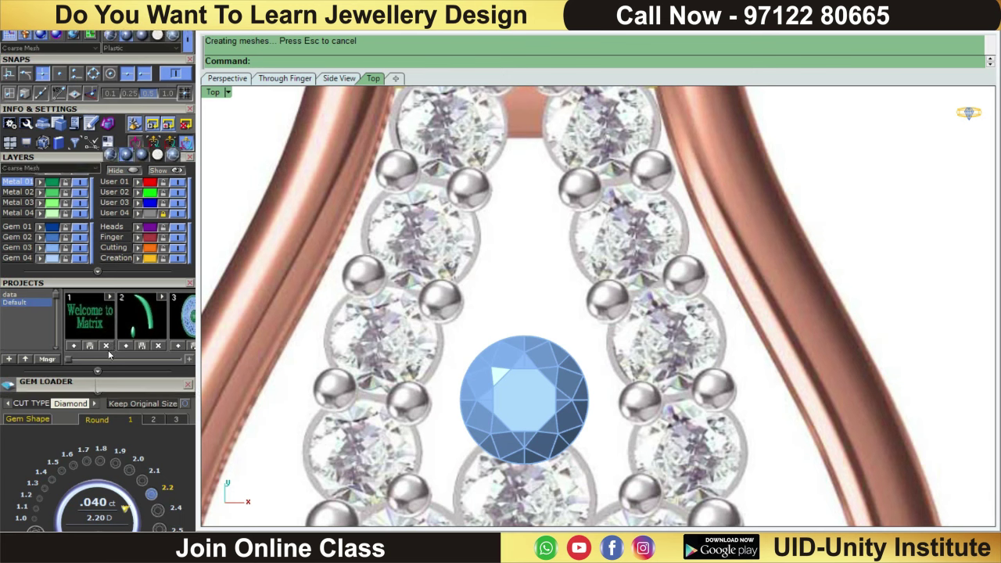
scroll(108, 349, "up", 2)
scroll(105, 368, "up", 1)
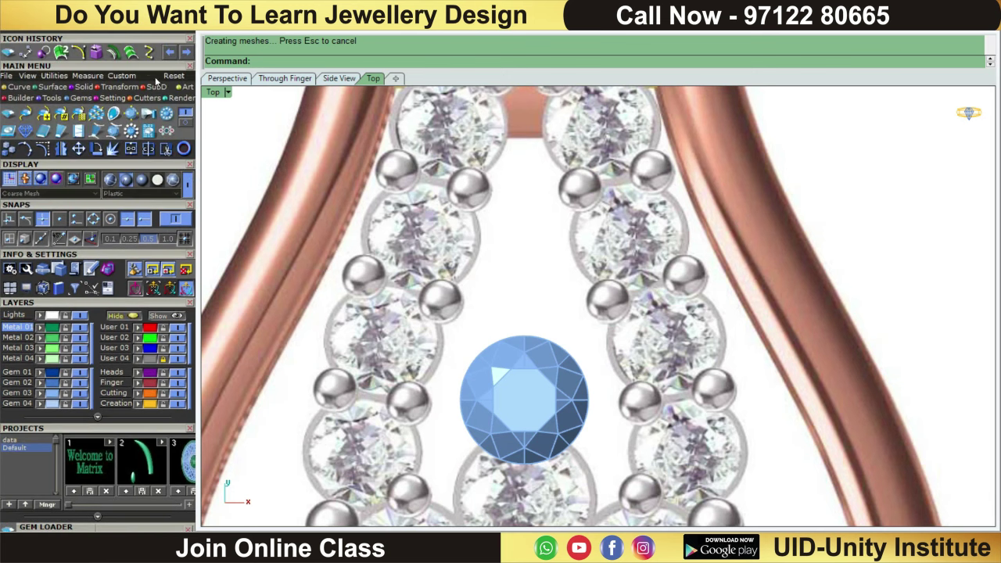
- Build a 2.4-diameter cylinder at 0,0,0 around the new diamond
left_click(89, 91)
left_click(97, 130)
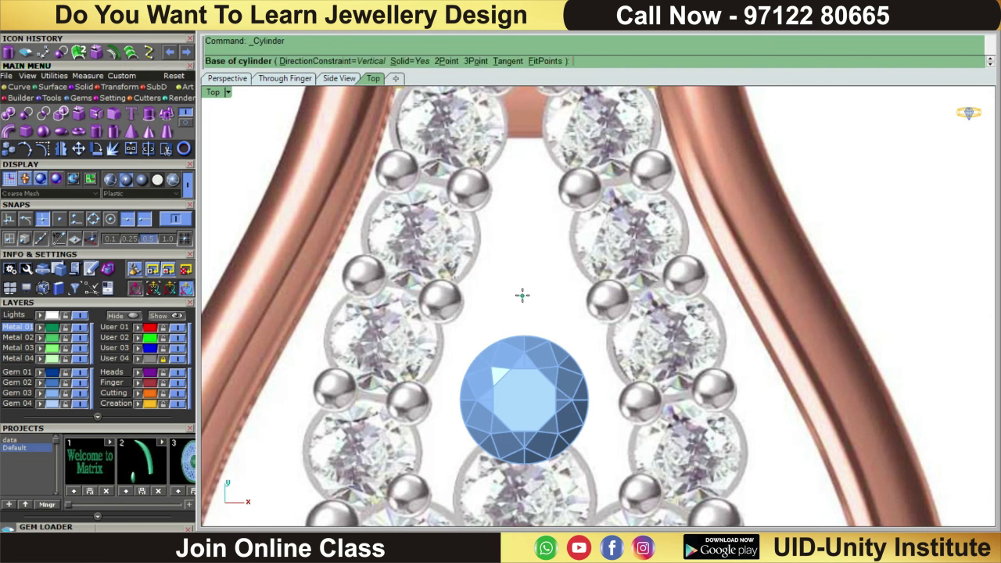
type("0,0,0")
key("Return")
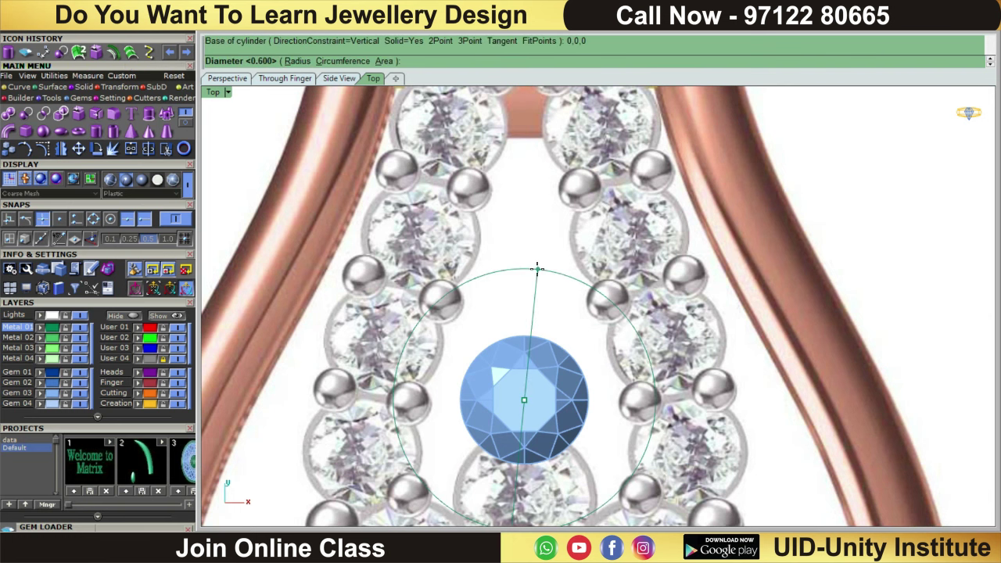
type("2.4")
key("Return")
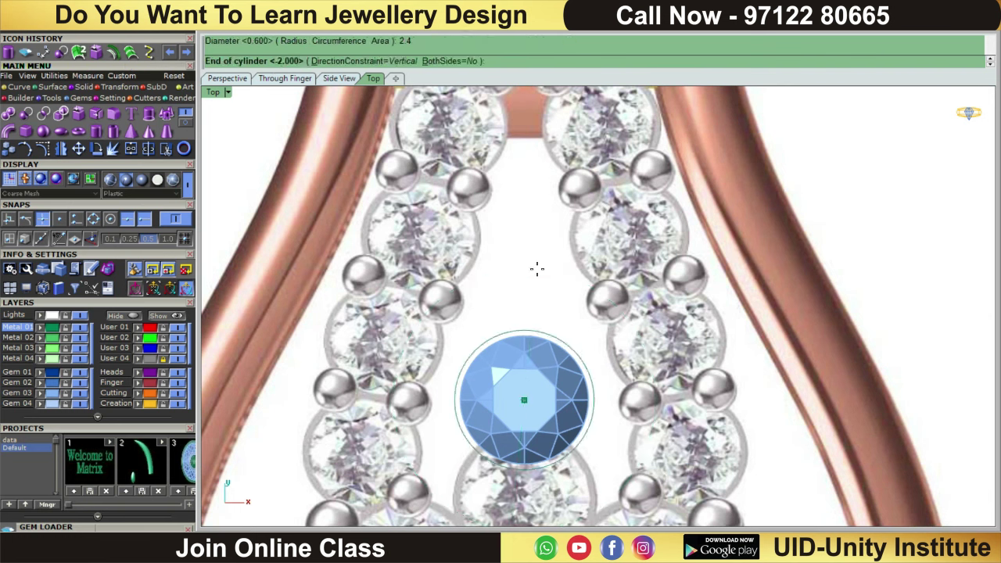
type("-1")
key("Return")
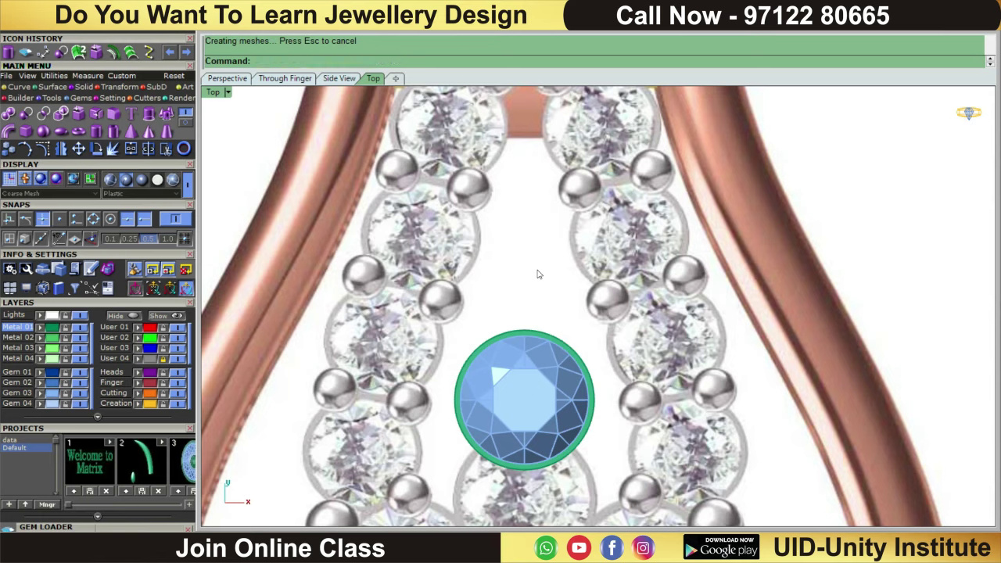
key("ctrl+F2")
left_click(530, 312)
scroll(528, 309, "up", 2)
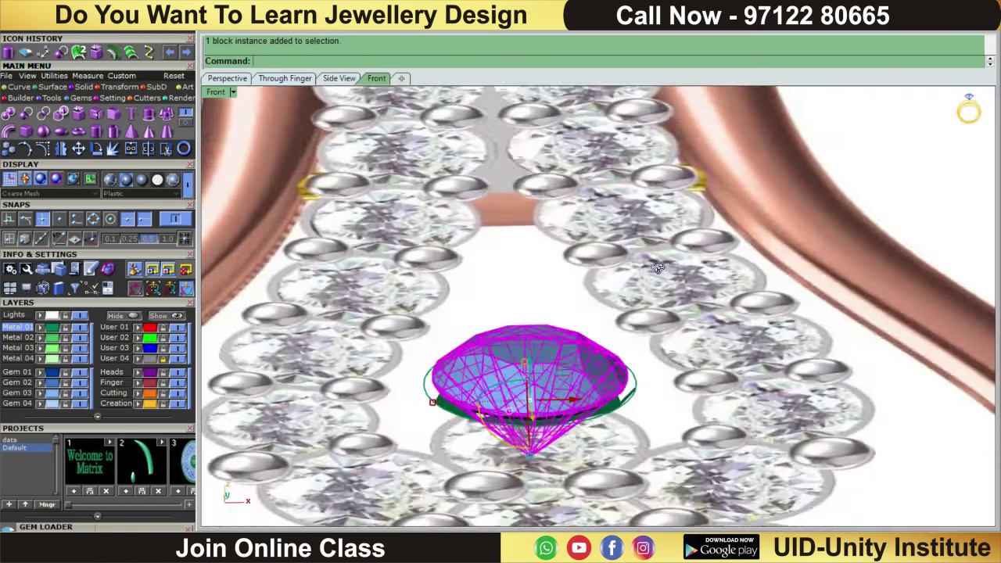
- Generate a gem cutter for the new 2.2 mm diamond
scroll(657, 268, "down", 2)
scroll(659, 278, "down", 1)
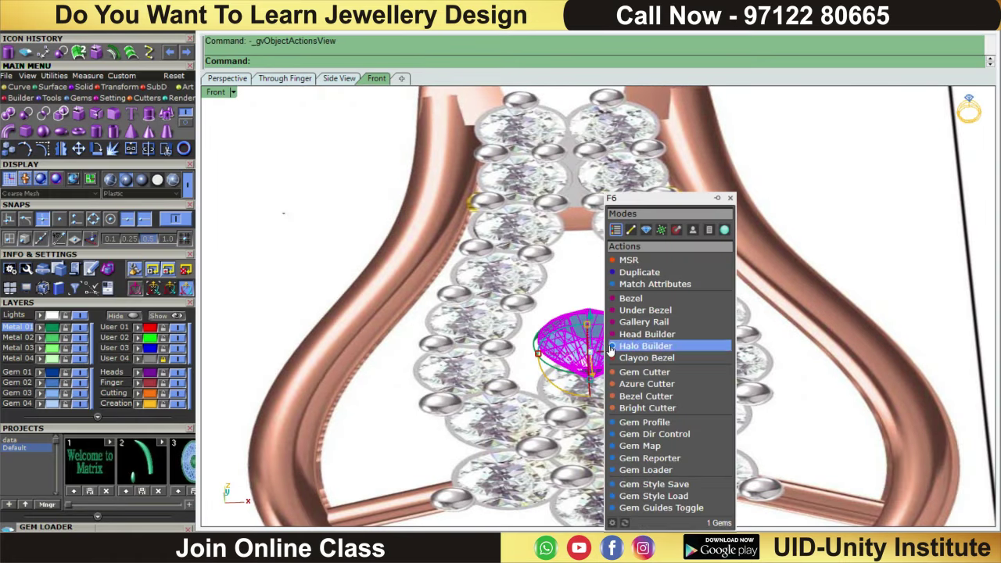
left_click(660, 374)
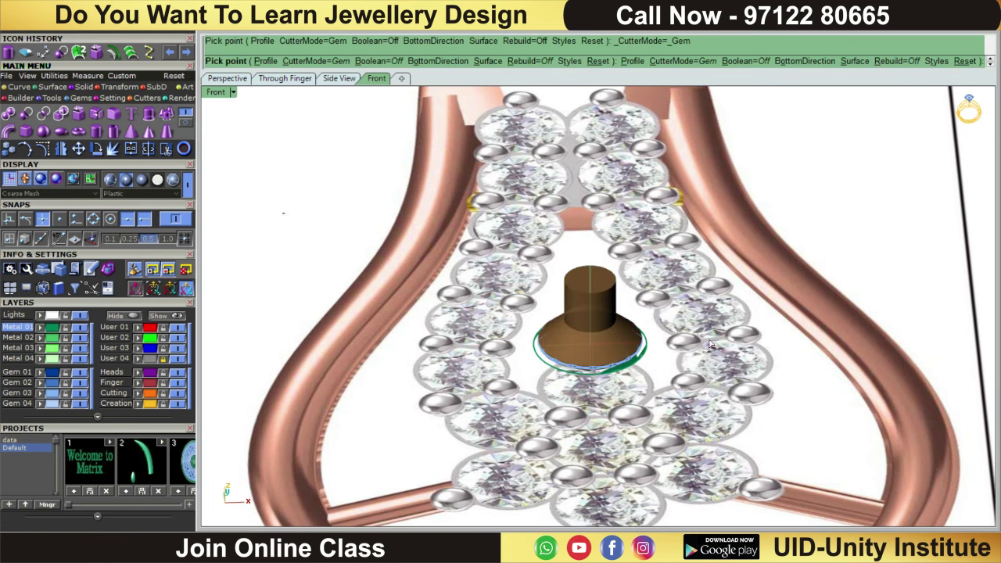
right_click_drag(712, 258, 718, 289)
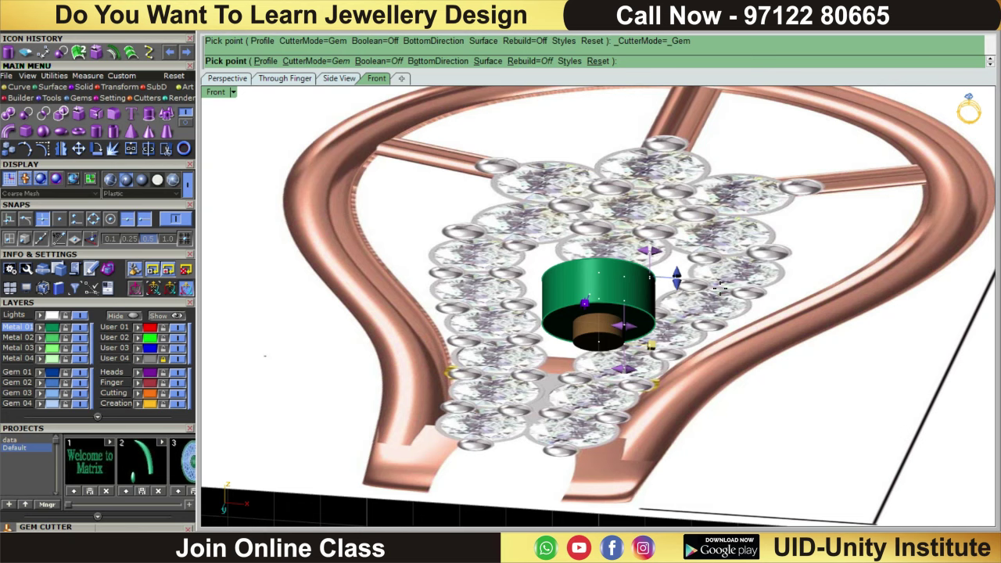
right_click(717, 287)
right_click_drag(718, 287, 677, 303)
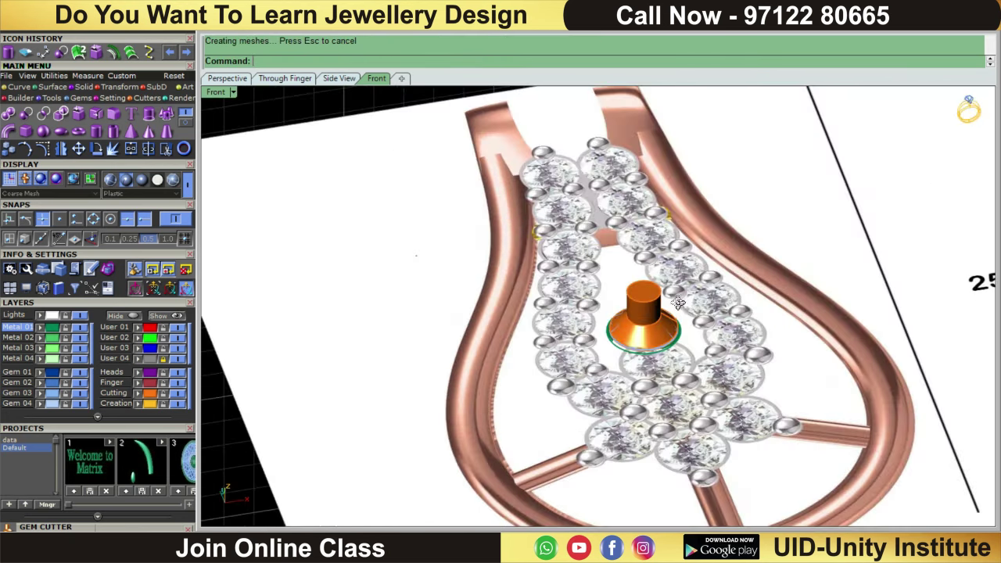
scroll(677, 304, "up", 5)
scroll(655, 409, "up", 3)
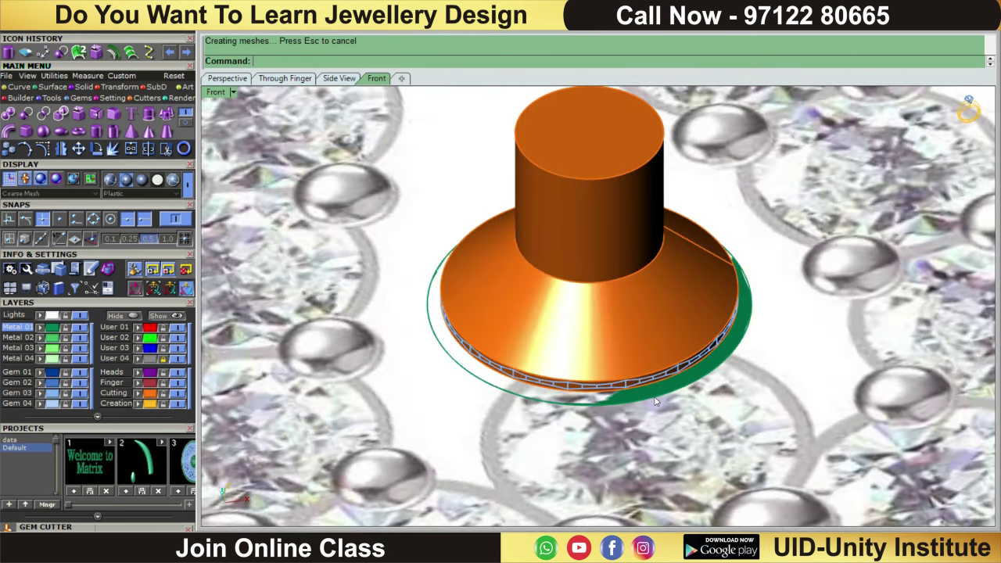
- Boolean-subtract the gem cutter from the 2.4 cylinder to form a bezel seat
left_click(655, 401)
left_click(26, 114)
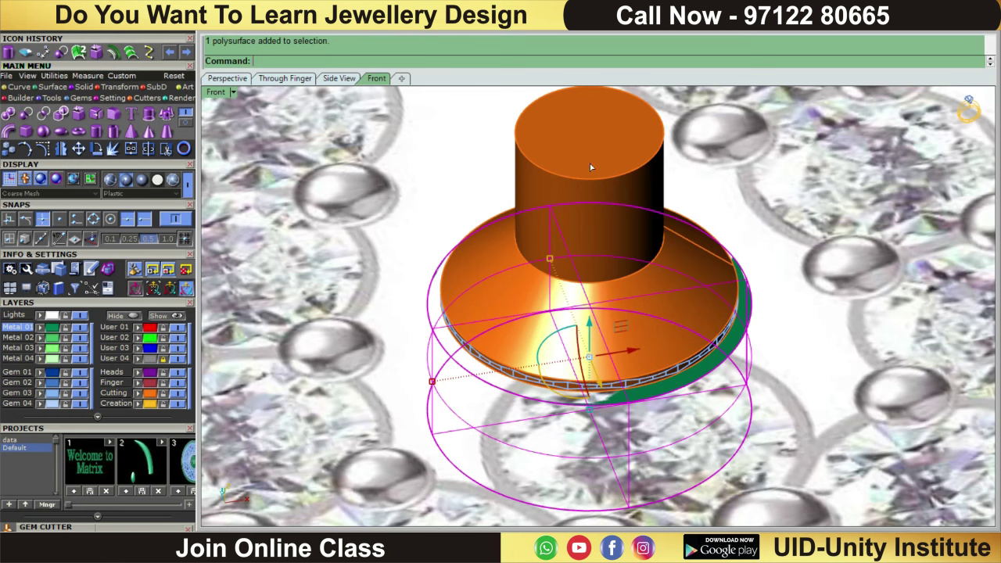
left_click(634, 125)
key("Return")
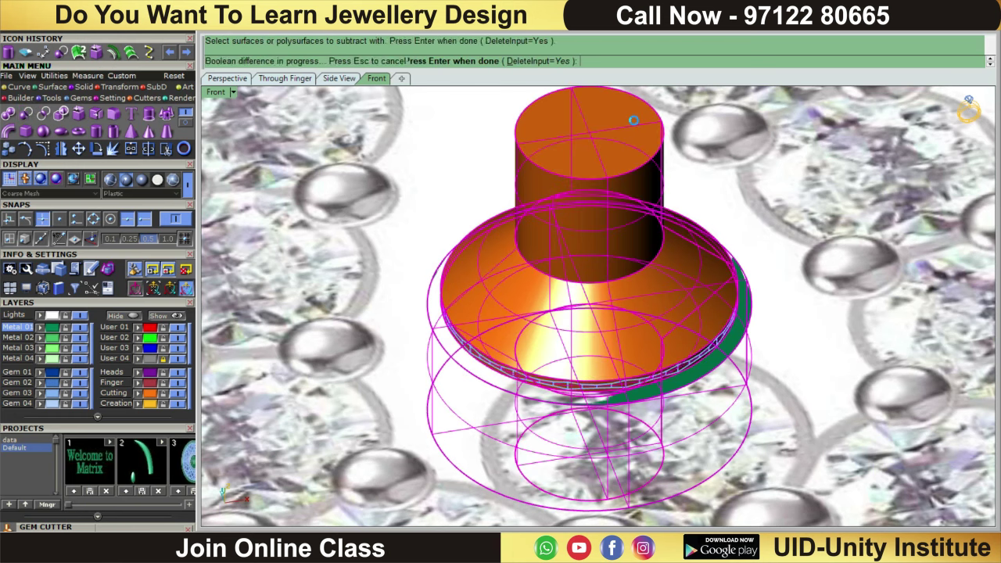
scroll(668, 176, "down", 5)
- Group the centre diamond with its bezel cylinder
key("ctrl+F1")
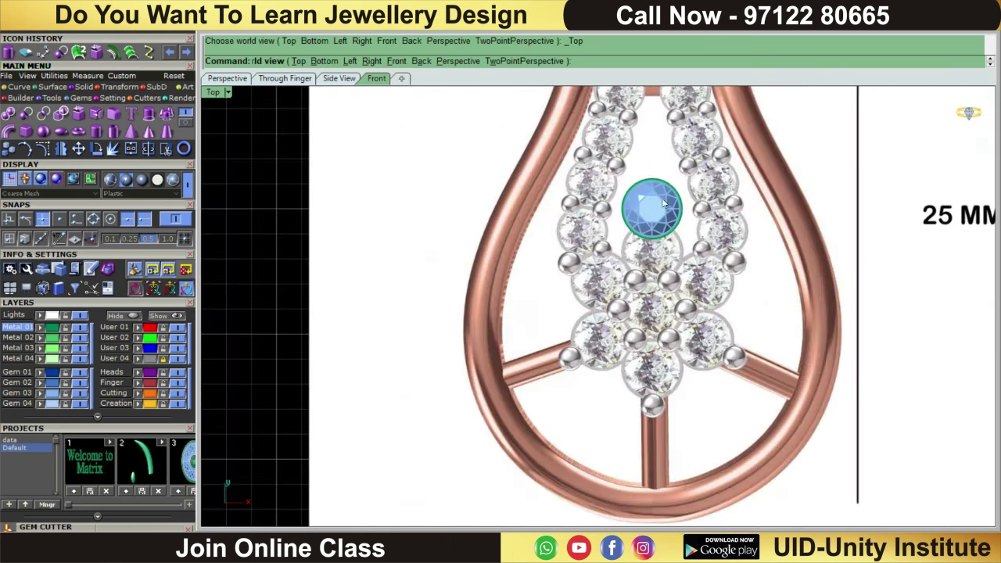
scroll(599, 292, "down", 1)
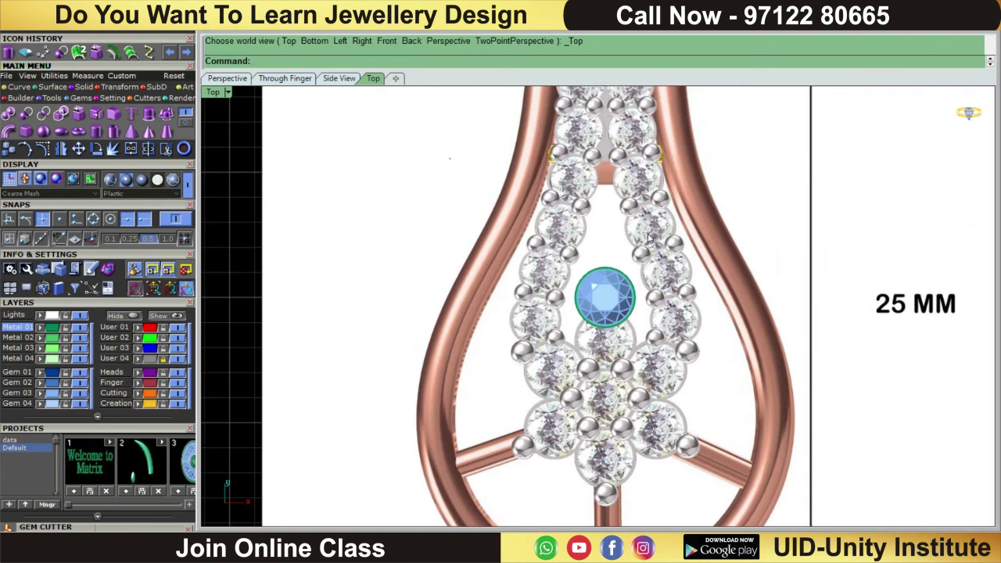
left_click(599, 293)
scroll(599, 292, "up", 1)
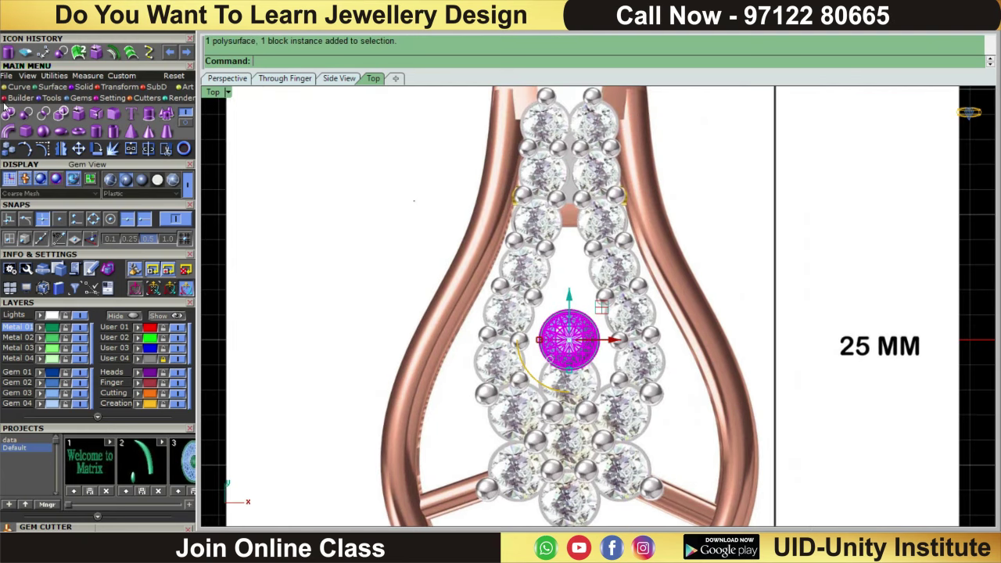
left_click(43, 76)
left_click(9, 131)
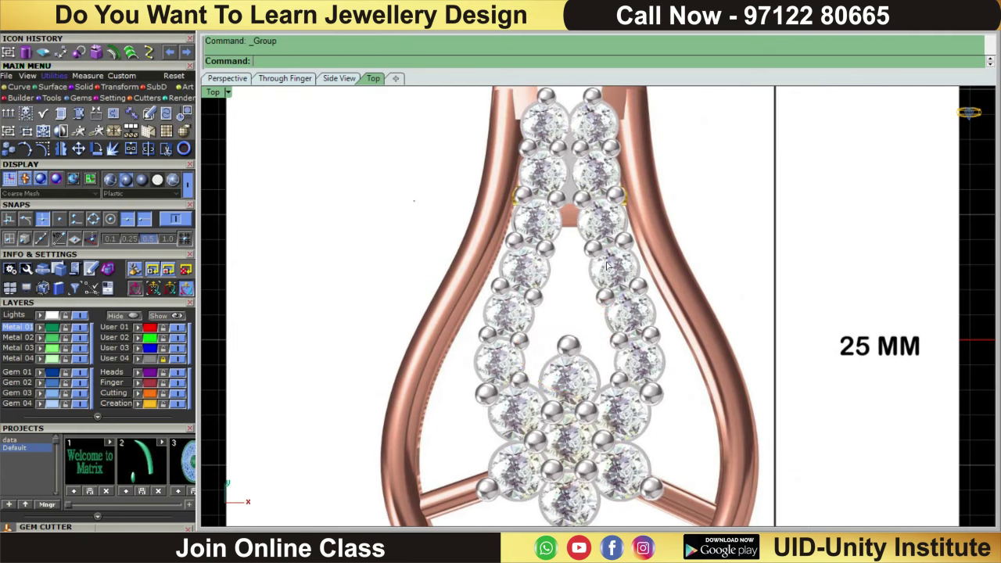
scroll(559, 352, "up", 2)
scroll(559, 352, "up", 1)
scroll(547, 313, "up", 2)
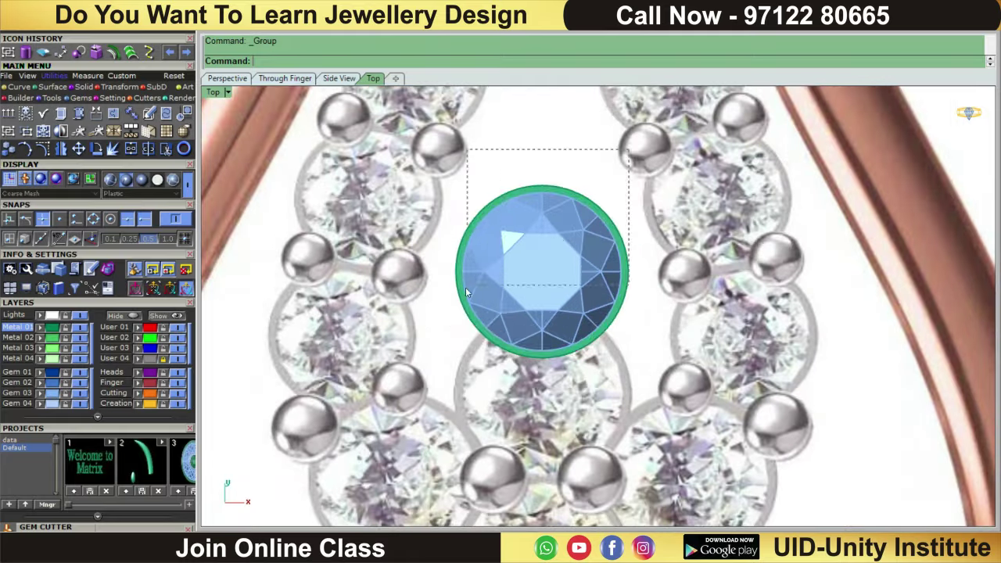
- Copy the grouped gem and move the copy straight up, just touching the original
left_click(466, 293)
scroll(485, 266, "down", 3)
scroll(515, 301, "up", 2)
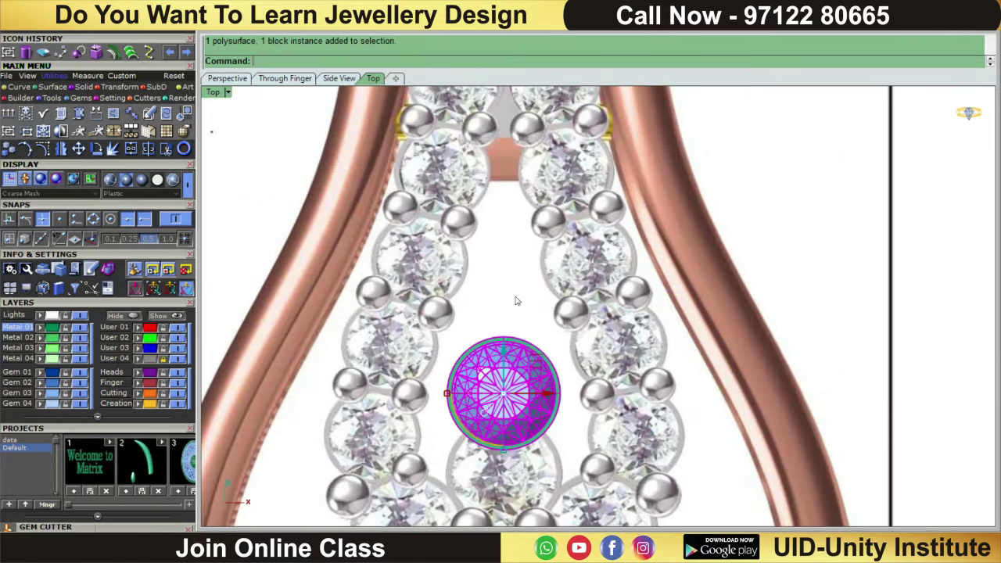
key("ctrl+c")
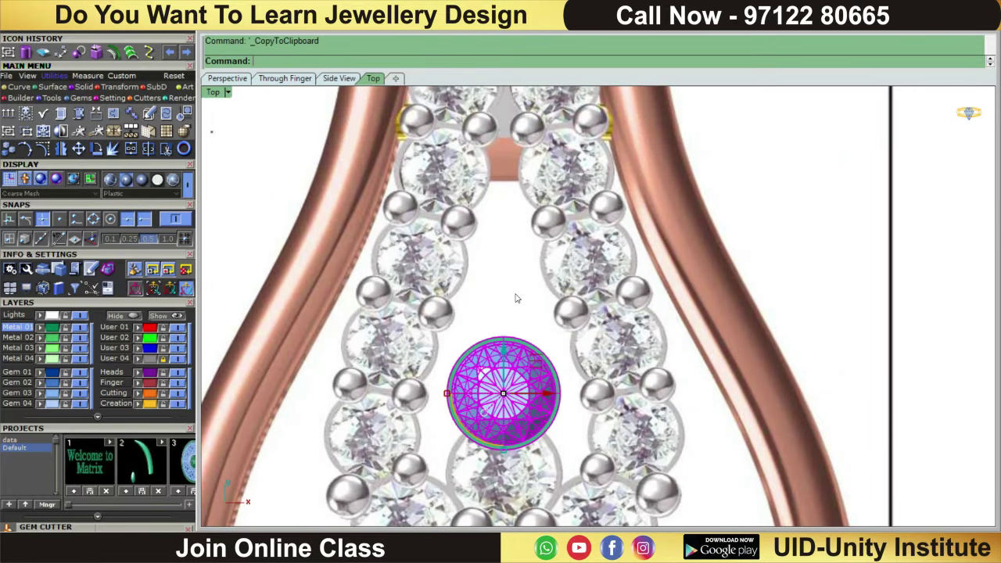
key("ctrl+v")
scroll(508, 337, "up", 2)
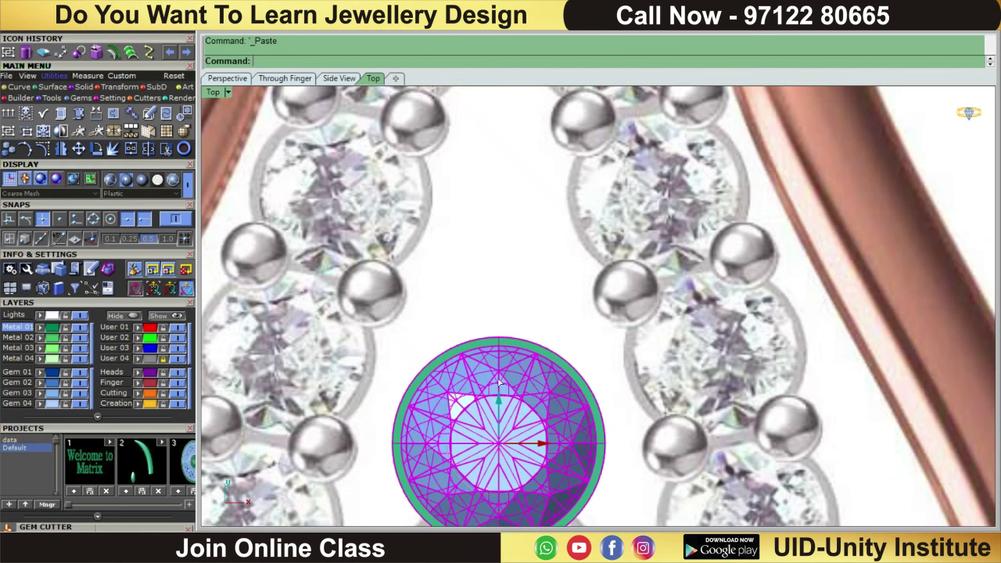
left_click_drag(497, 397, 506, 195)
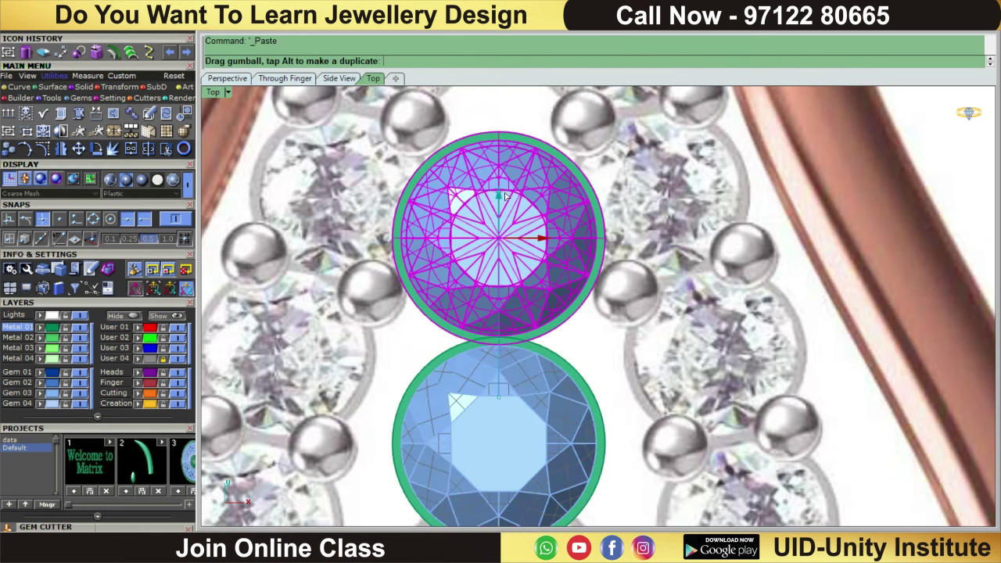
left_click_drag(506, 197, 504, 201)
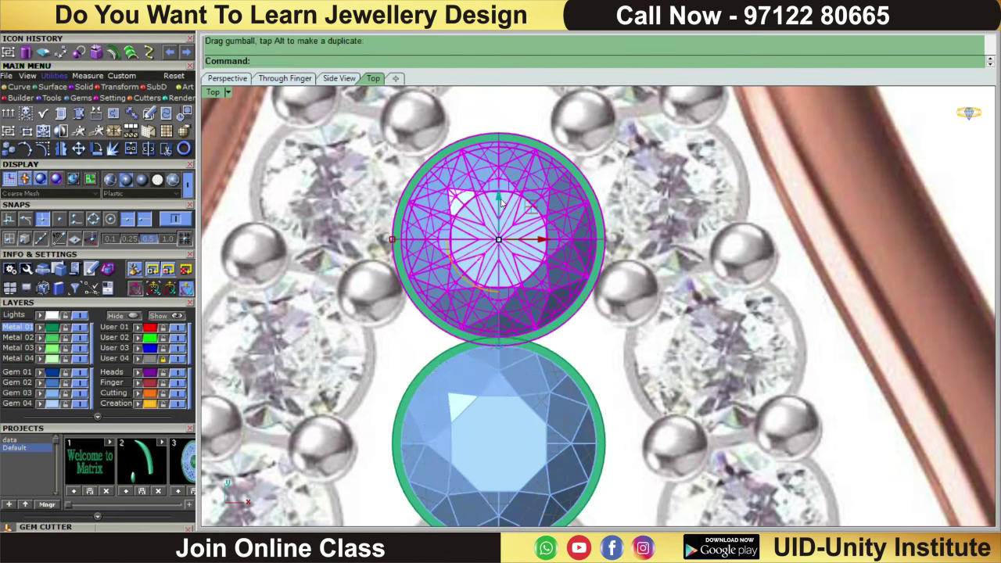
left_click(115, 86)
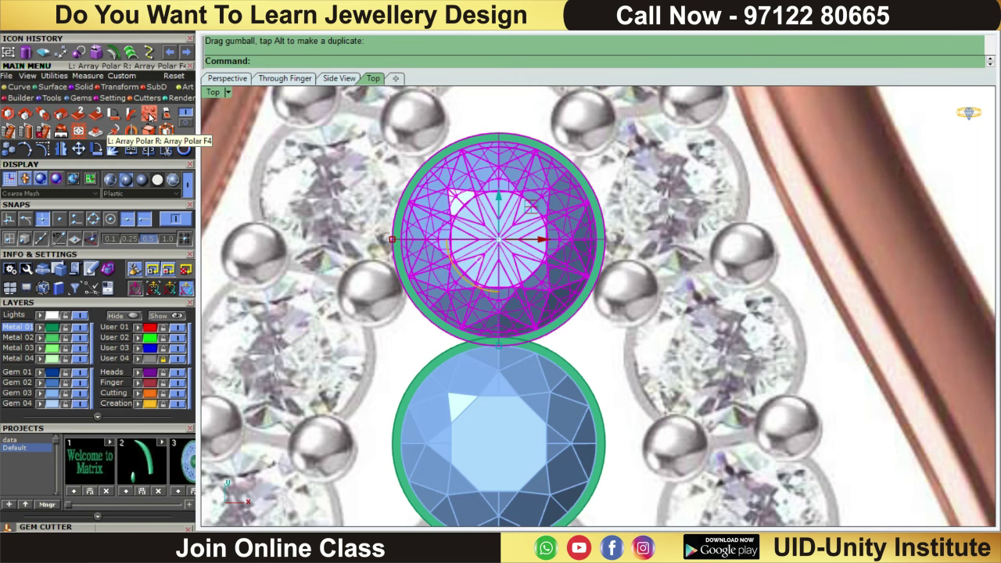
- Polar-array the top gem into 6 items around 0,0,0 over 360°
left_click(148, 115)
scroll(396, 151, "down", 3)
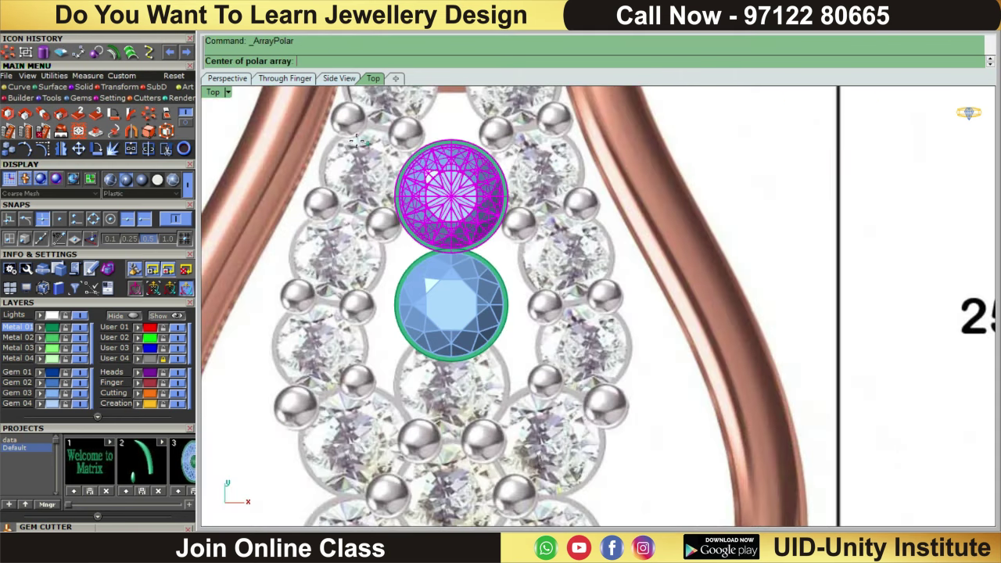
type("0")
key("Return")
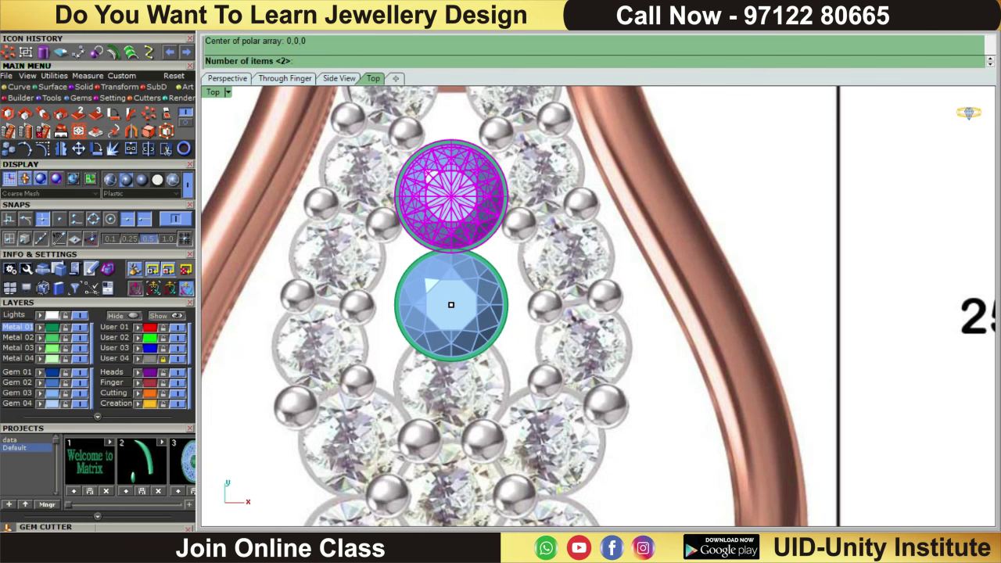
type("6")
key("Return")
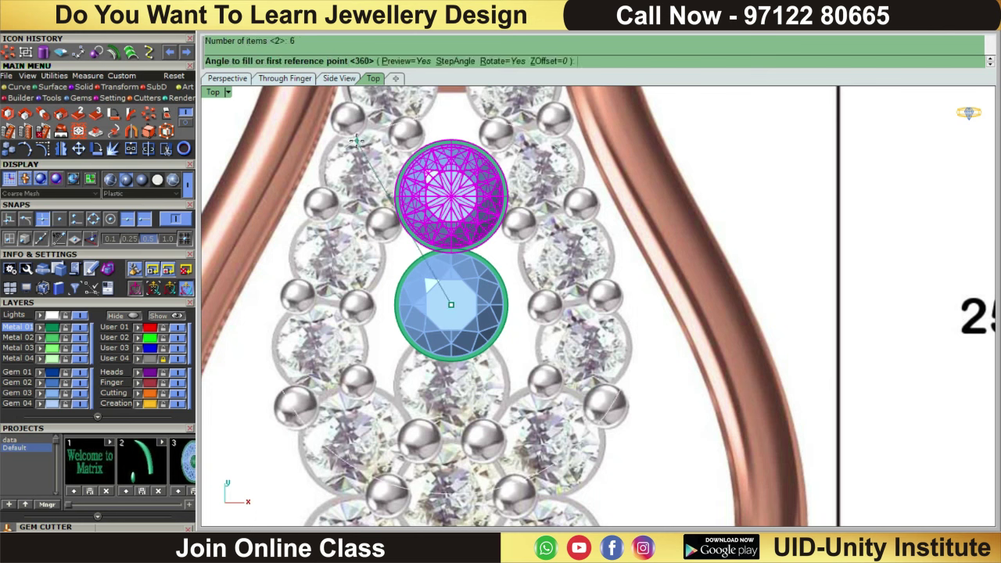
key("Return")
key("Return")
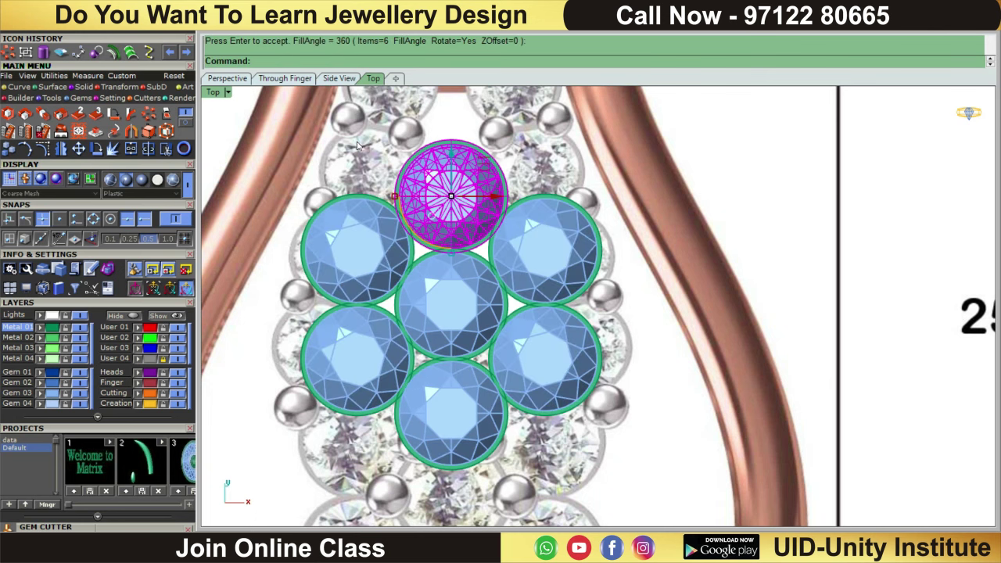
key("Escape")
- Select and deselect the centre gem to check the seven-stone cluster
scroll(566, 236, "down", 4)
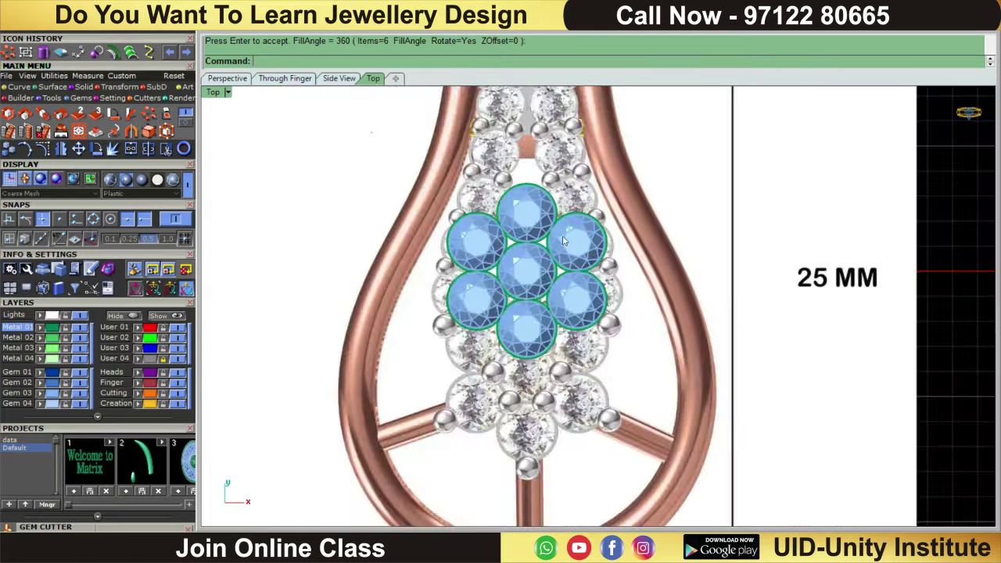
scroll(530, 264, "up", 3)
left_click(516, 262)
scroll(666, 231, "down", 1)
key("Escape")
scroll(666, 231, "down", 1)
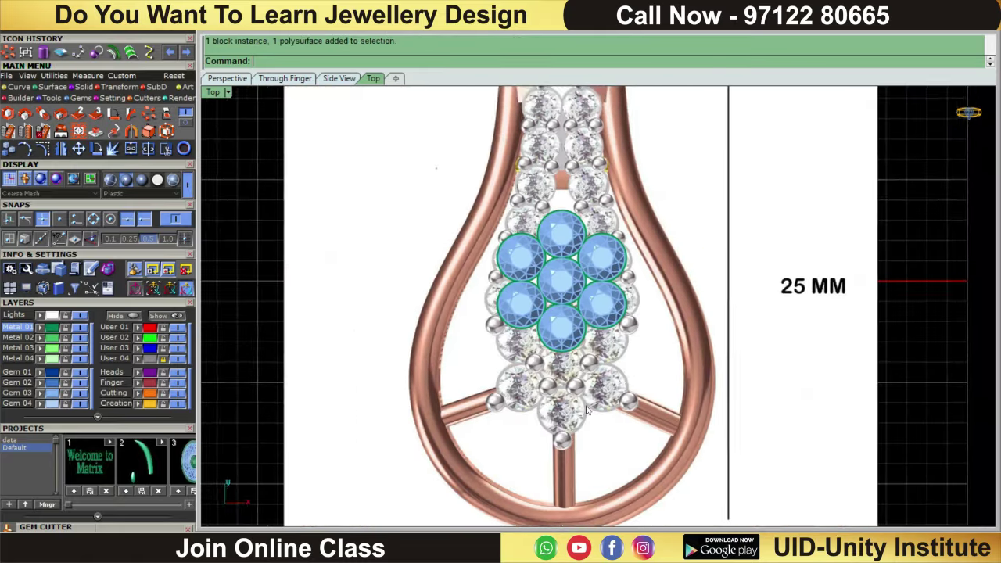
scroll(577, 274, "up", 4)
scroll(577, 274, "down", 1)
scroll(577, 274, "down", 2)
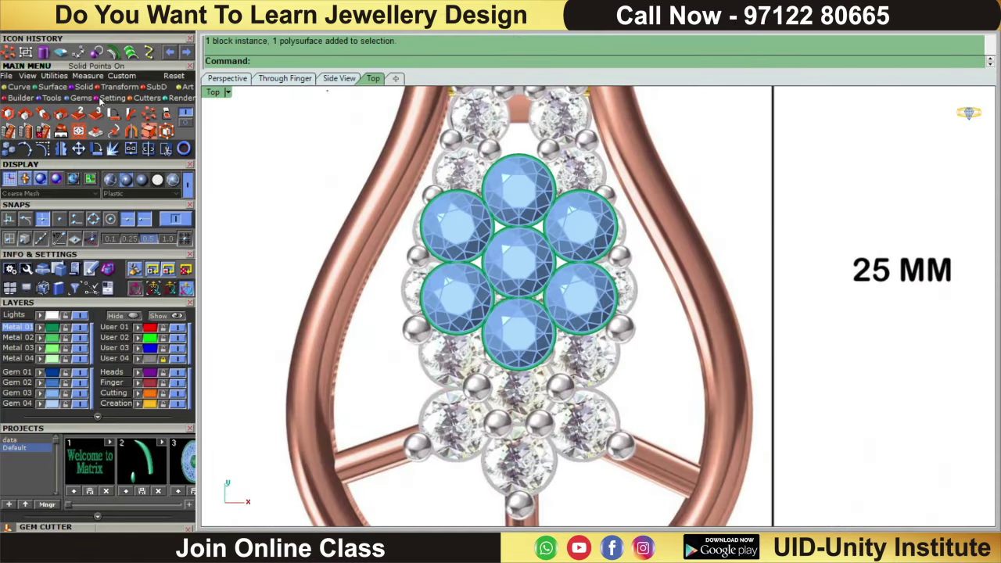
left_click(89, 76)
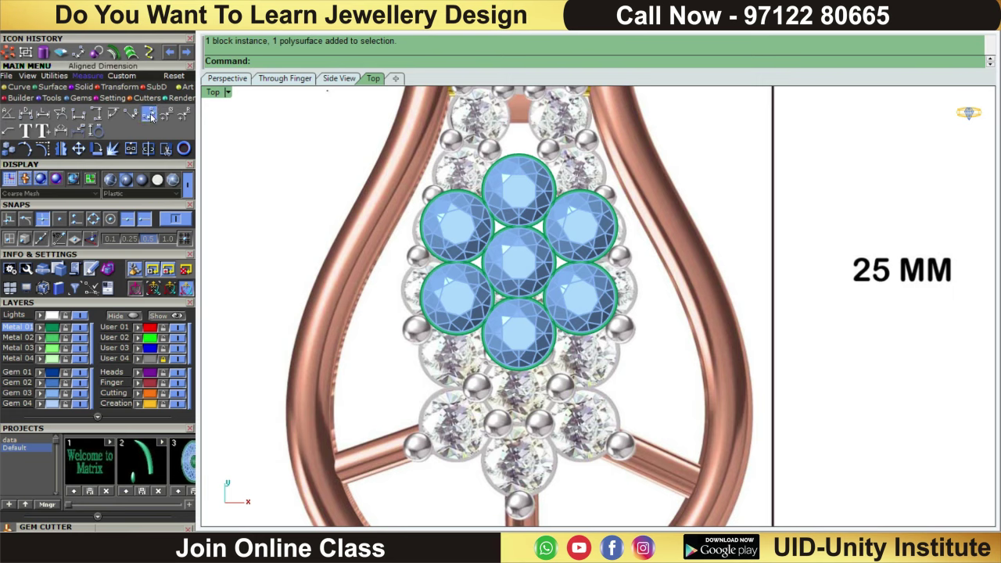
left_click(149, 115)
scroll(579, 420, "up", 2)
scroll(578, 421, "up", 2)
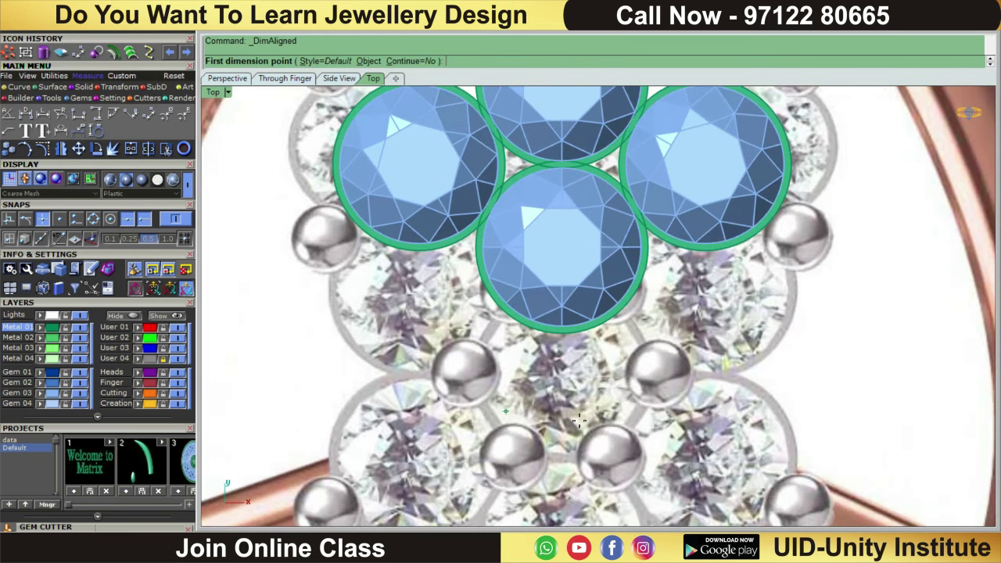
left_click(625, 369)
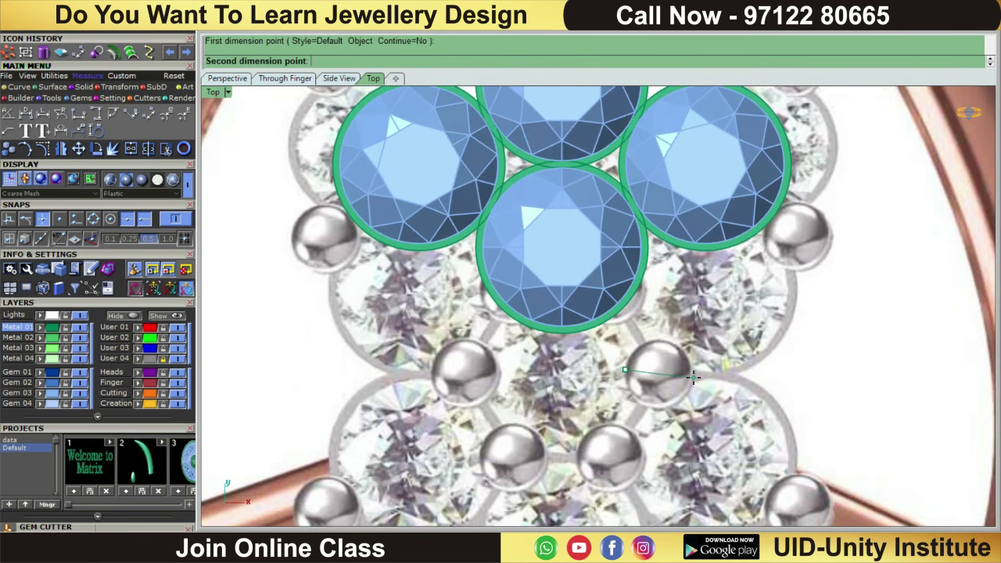
left_click(693, 377)
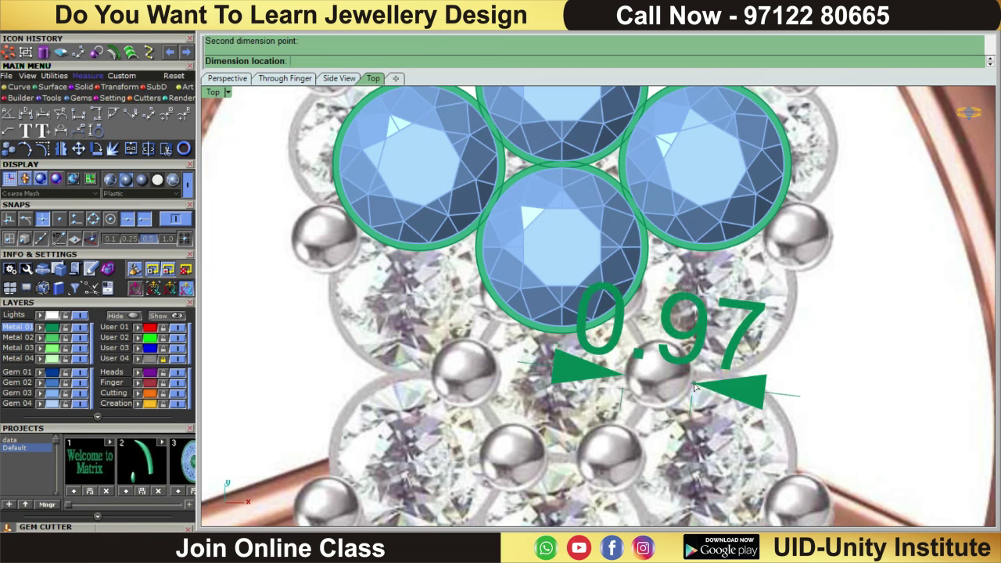
right_click(779, 322)
scroll(665, 395, "up", 3)
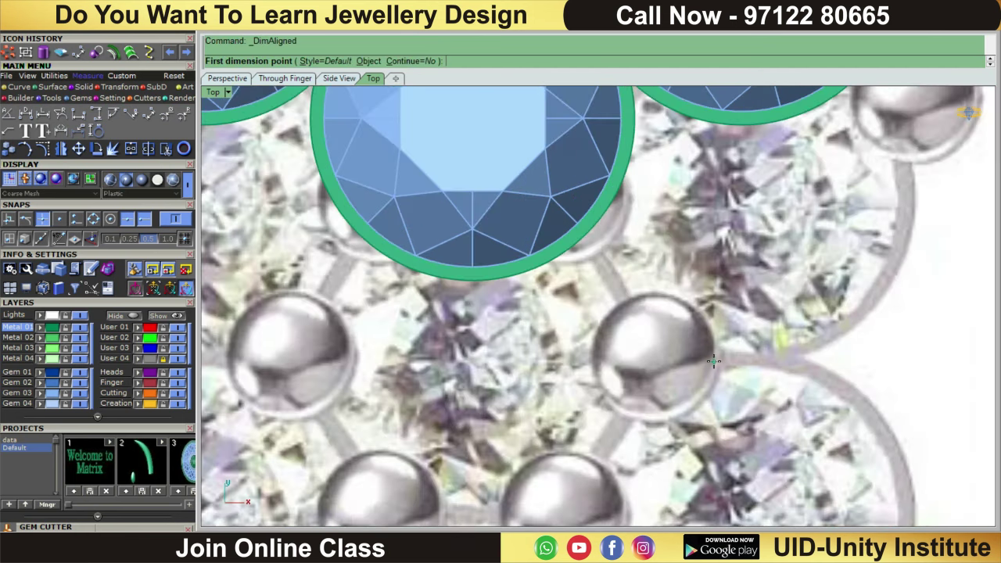
left_click(716, 360)
left_click(602, 351)
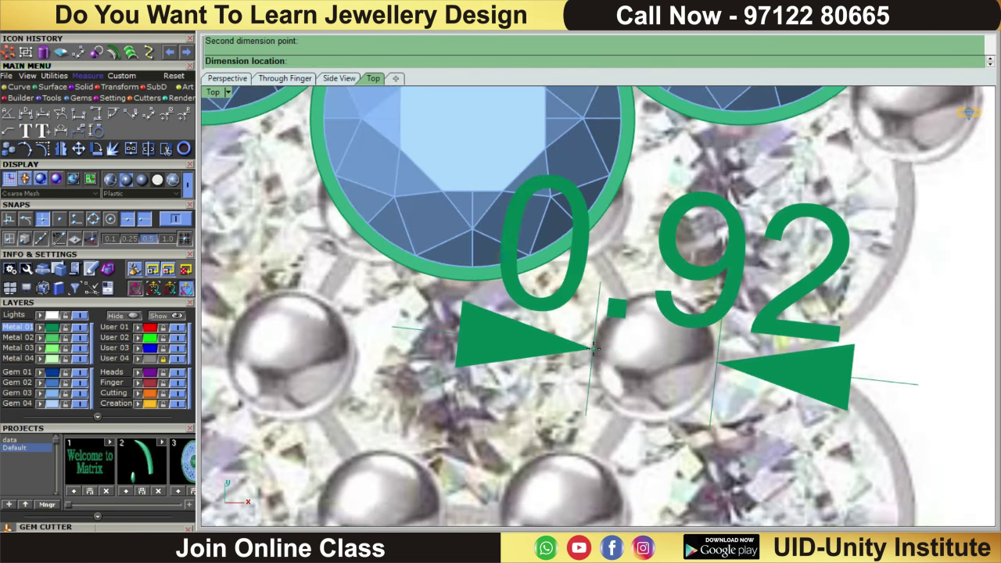
key("Escape")
scroll(592, 349, "down", 1)
scroll(593, 349, "down", 3)
scroll(617, 312, "up", 1)
scroll(648, 270, "down", 2)
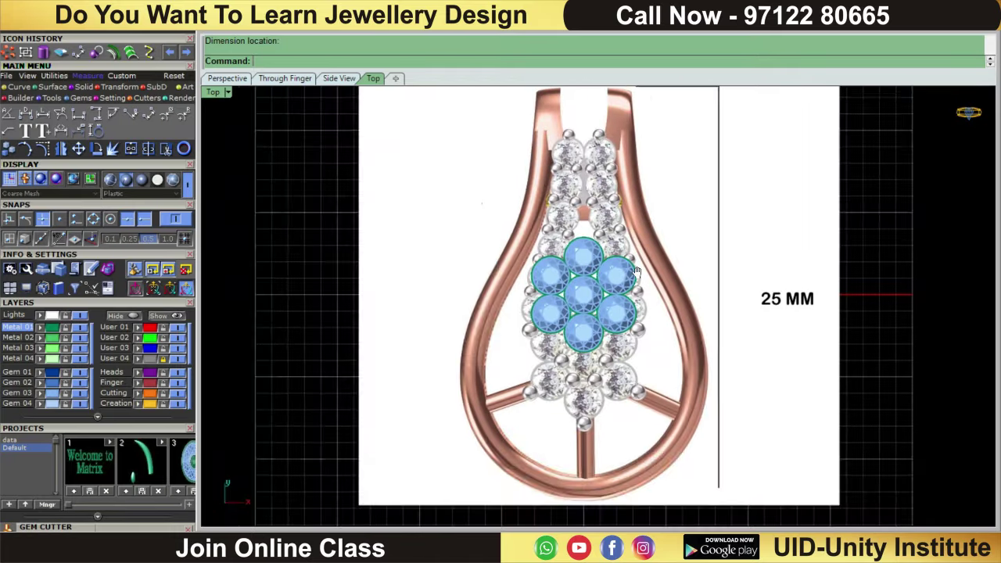
- Create a 0.9-diameter stem cylinder at 0,0,0 extending 2 below the gems
left_click(594, 320)
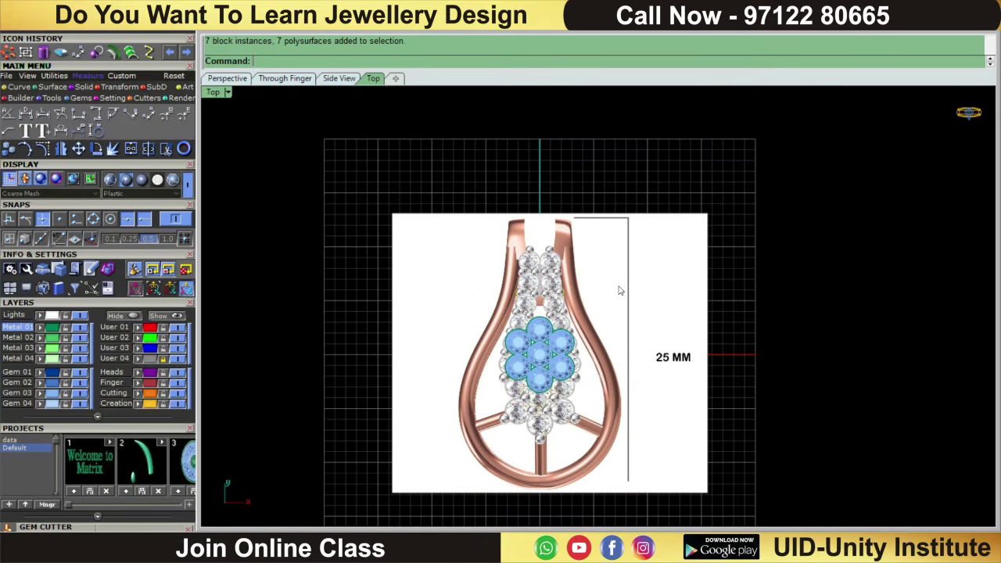
left_click(86, 87)
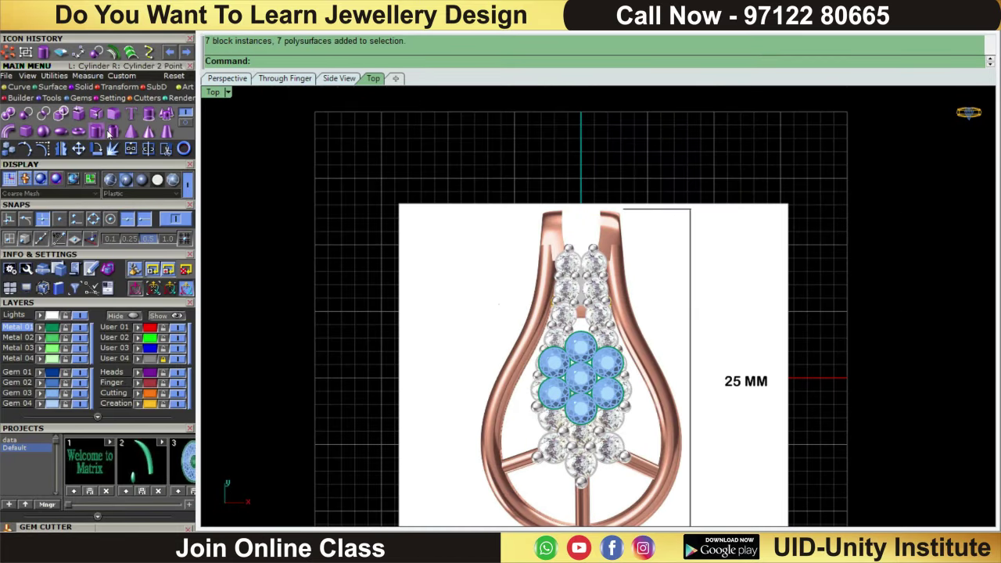
left_click(97, 131)
scroll(630, 275, "up", 2)
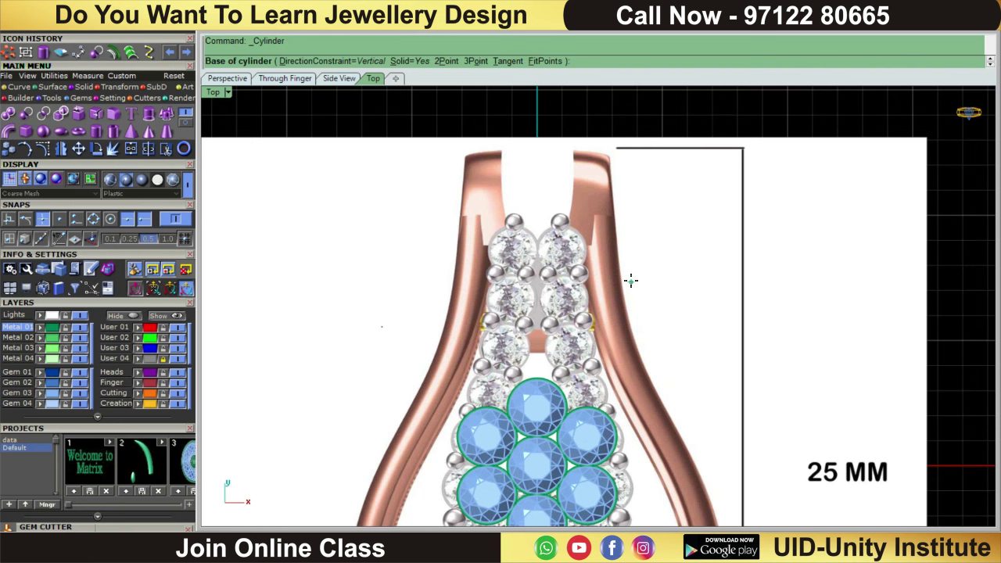
type("0,0,0")
key("Return")
type("0.9")
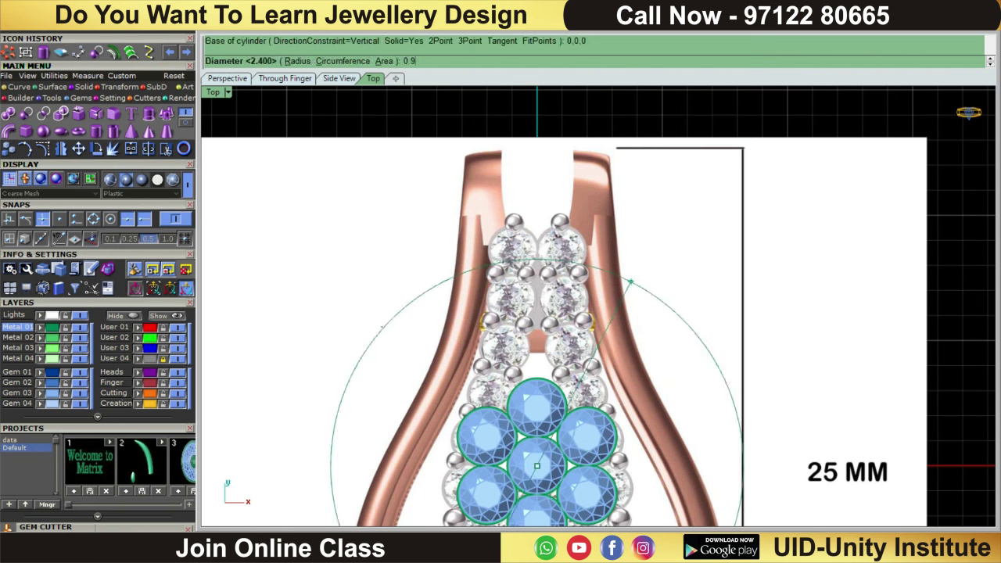
key("Return")
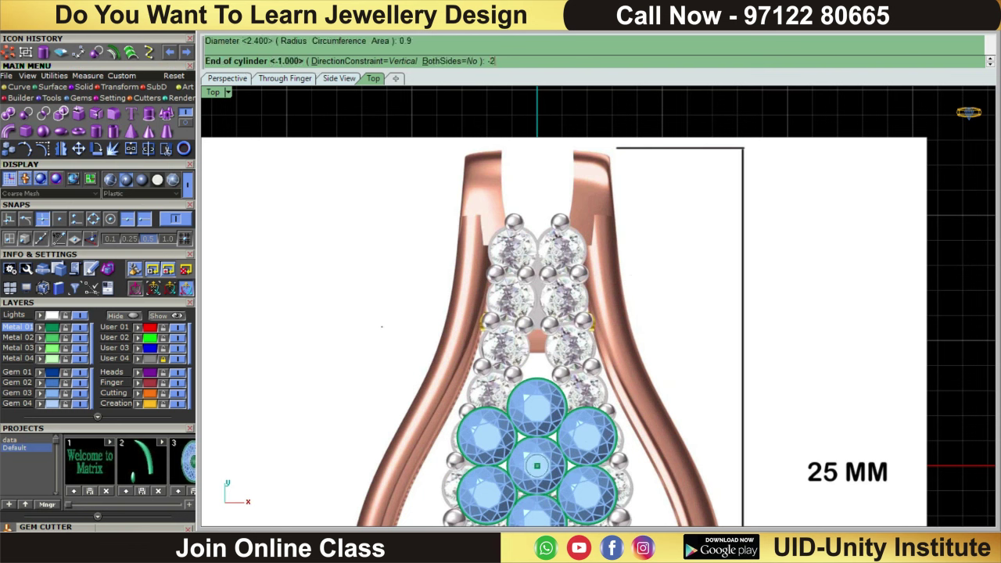
key("Return")
- Raise the stem cylinder 0.3 up into the centre gem in Front view
key("ctrl+F2")
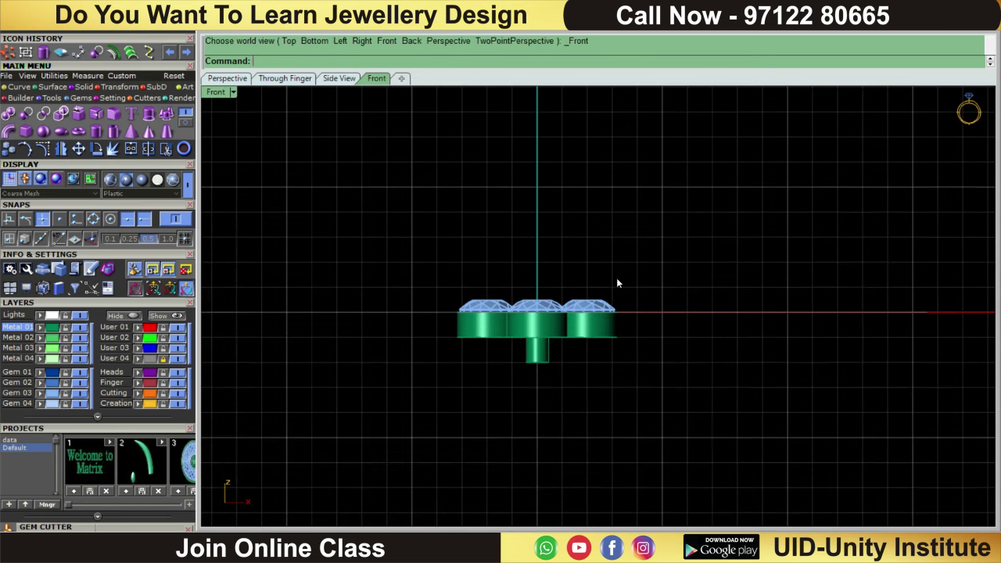
left_click(538, 368)
scroll(520, 367, "up", 3)
scroll(502, 360, "up", 2)
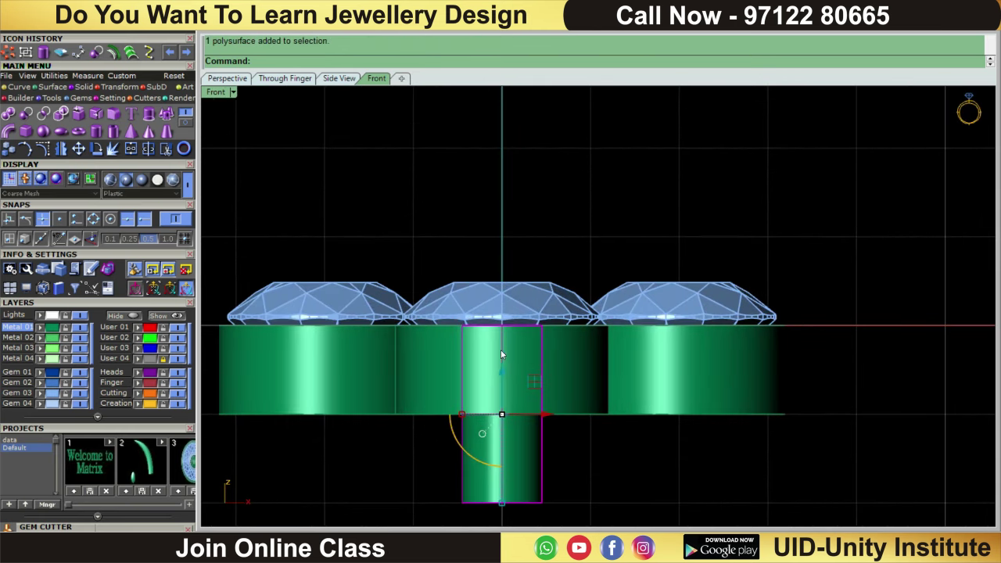
left_click_drag(505, 365, 505, 326)
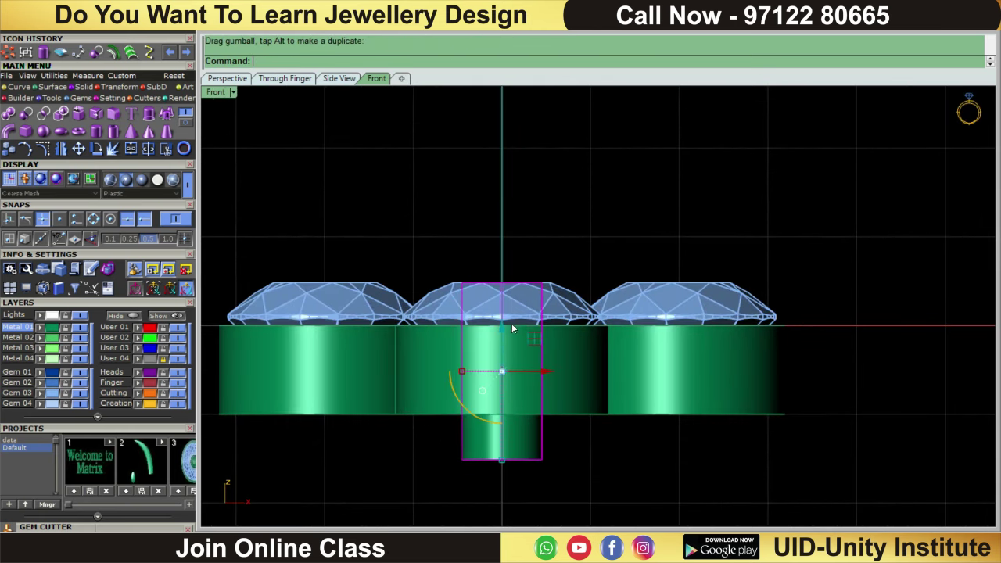
left_click(505, 326)
type("0.3")
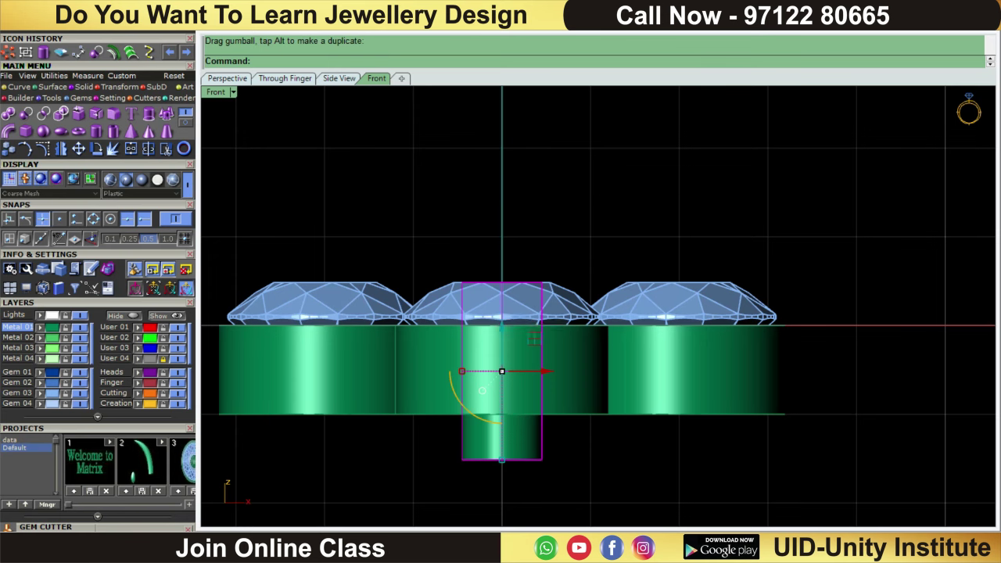
key("Return")
left_click(561, 138)
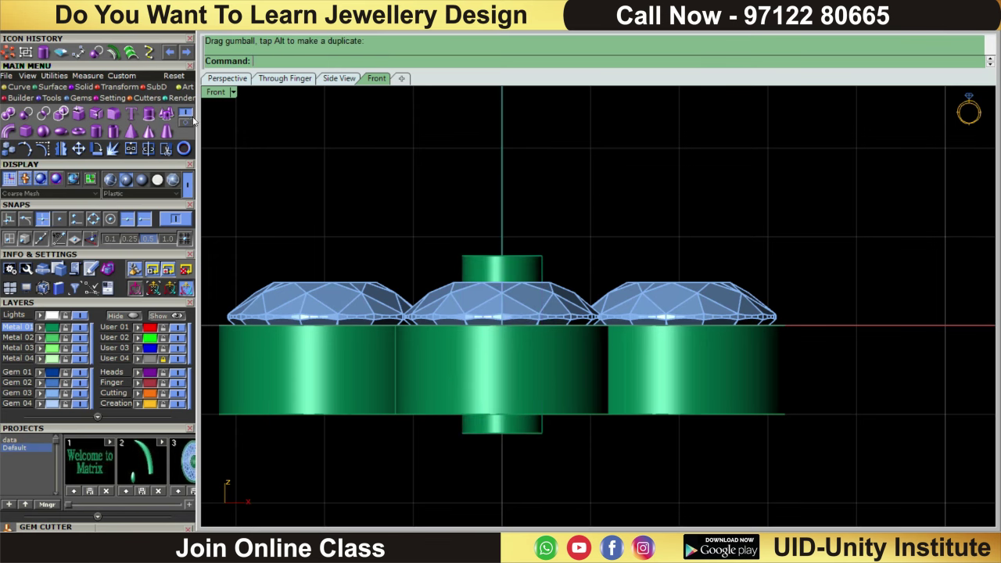
- Move the stem cylinder's bottom face to a new position with Move Face
left_click(132, 114)
scroll(446, 461, "up", 2)
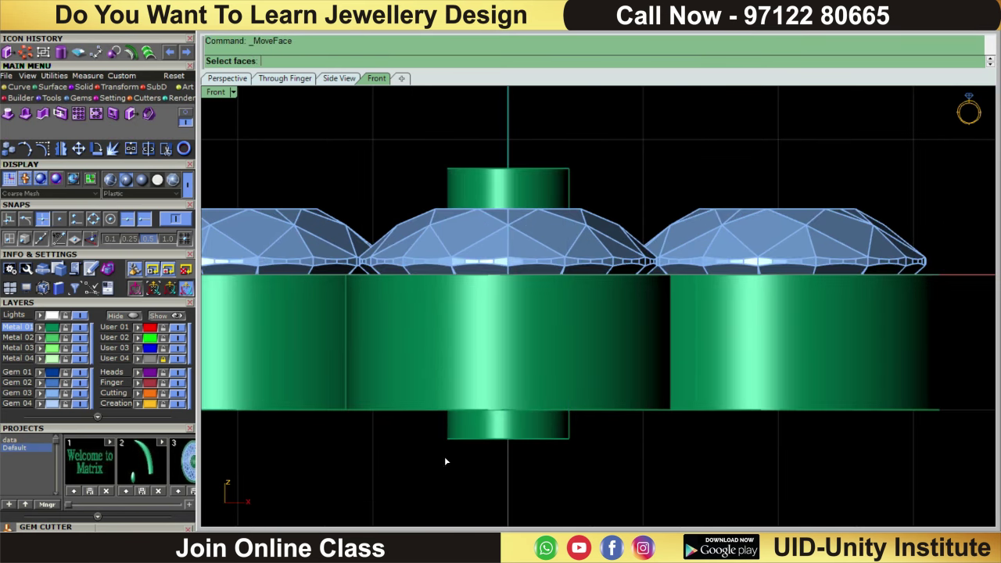
left_click(459, 443)
key("Return")
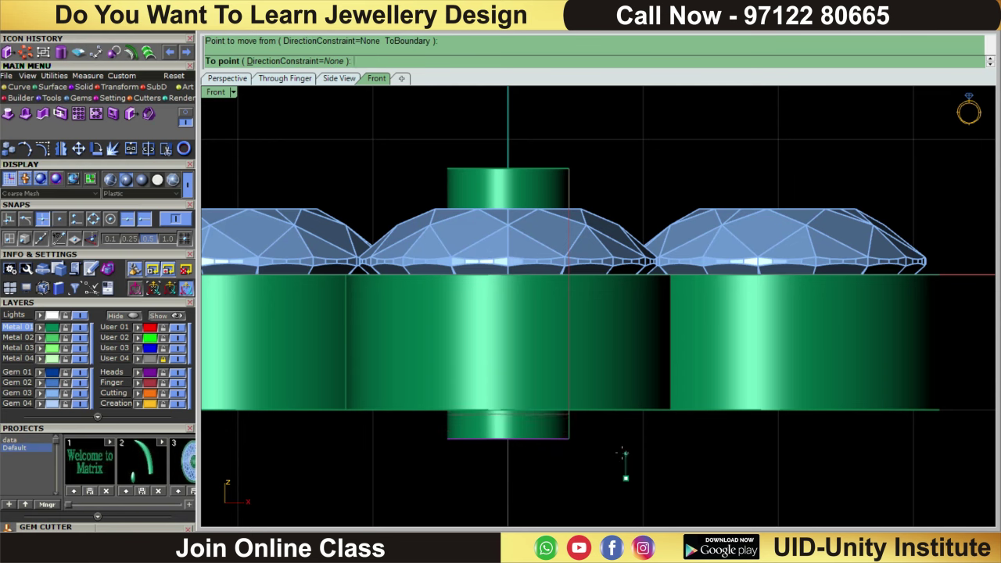
left_click(624, 454)
scroll(625, 454, "down", 5)
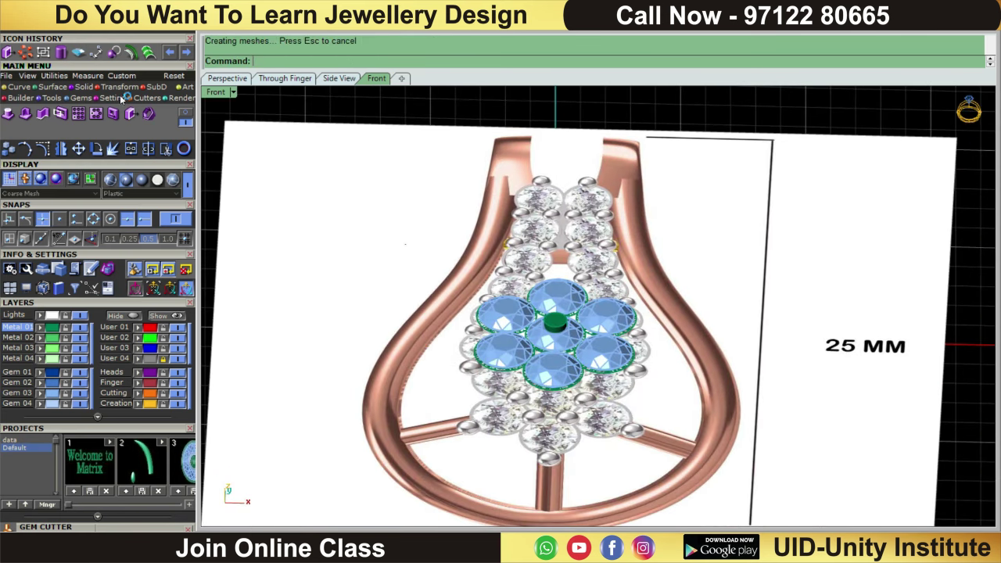
- Fillet the green post's top edge with a 0.15 radius applied via SetAll
left_click(84, 87)
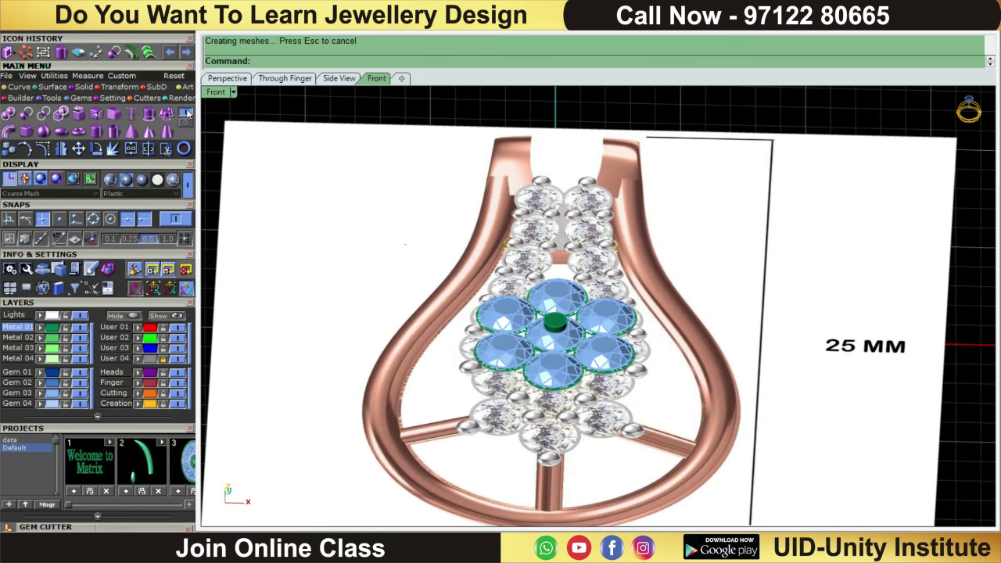
left_click(113, 116)
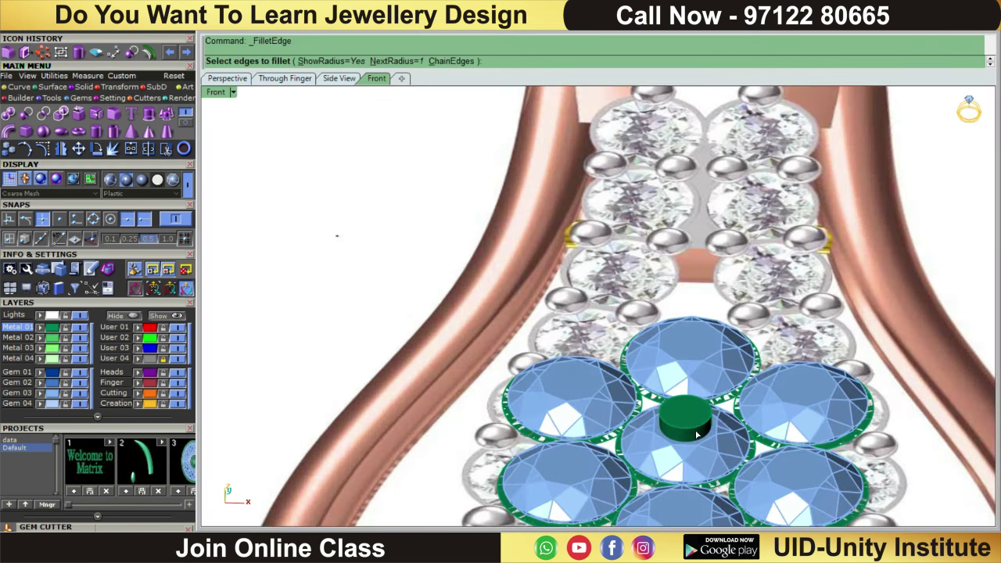
left_click(695, 429)
key("Return")
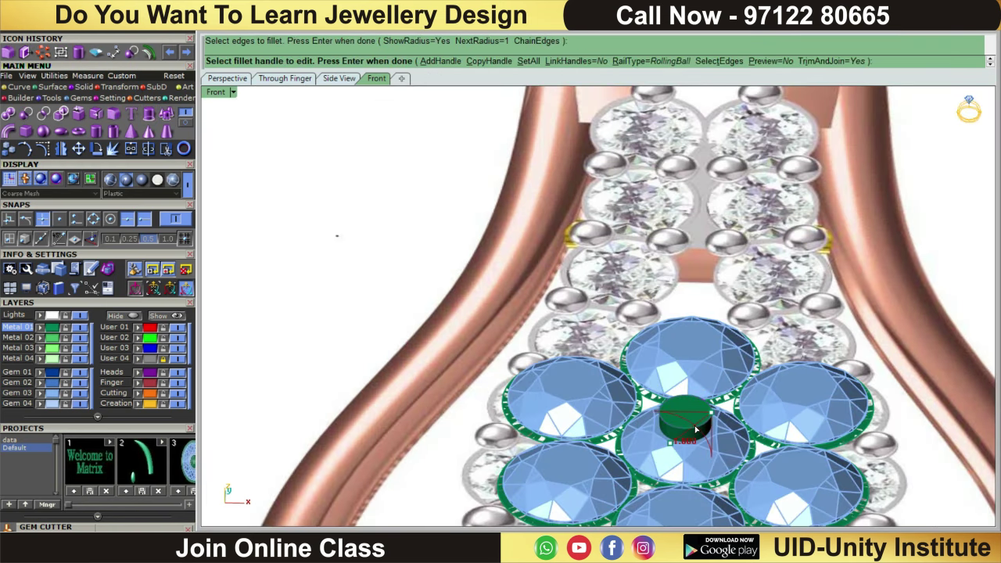
left_click(528, 62)
type("0.15")
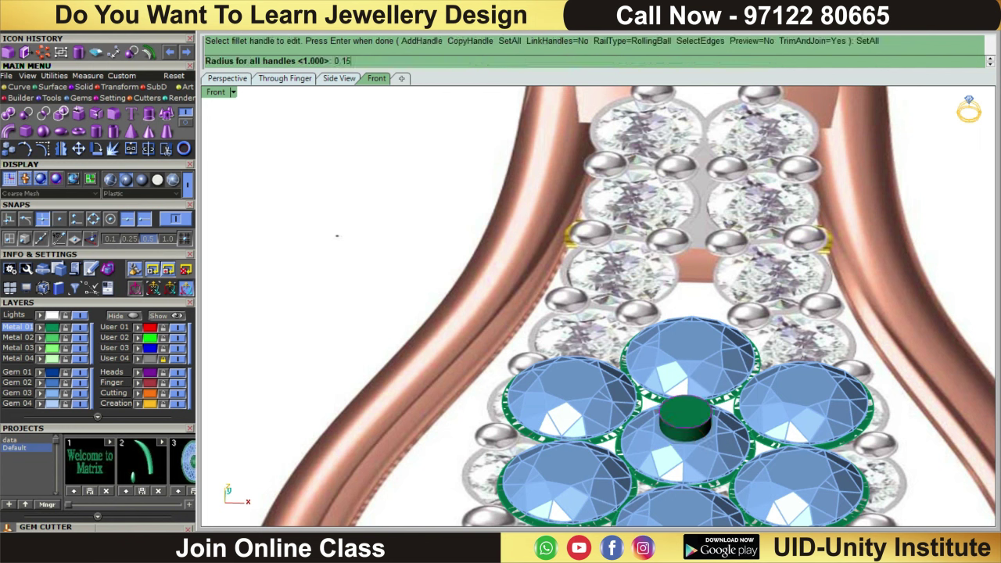
key("Return")
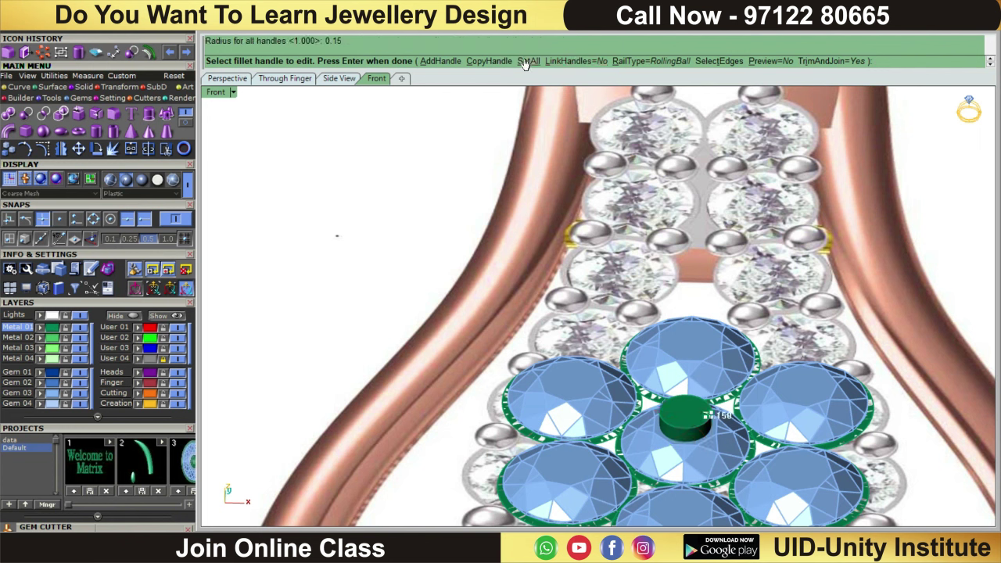
key("Return")
key("ctrl+F1")
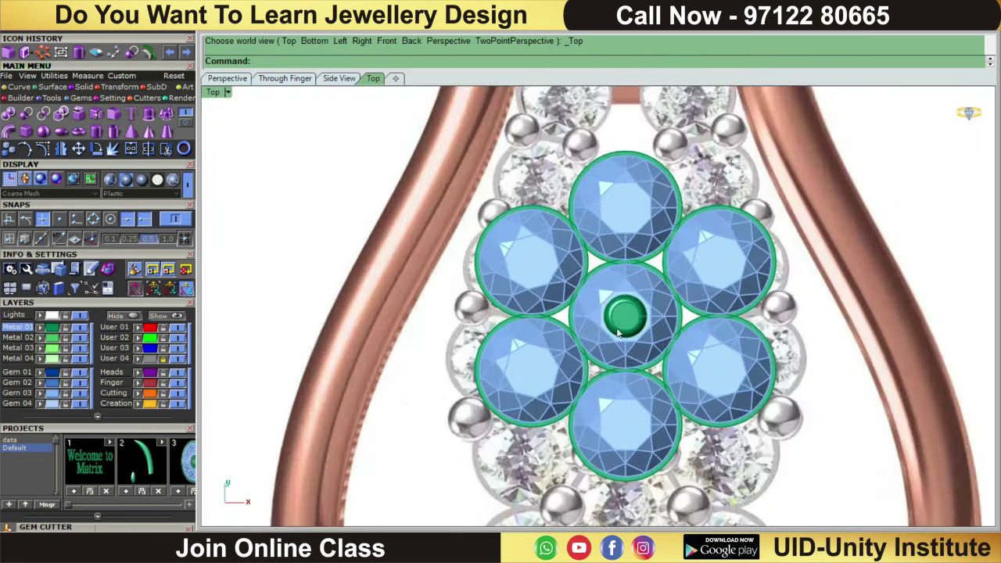
- Copy the centre post and place the copy on the top gem's outer edge
left_click(618, 332)
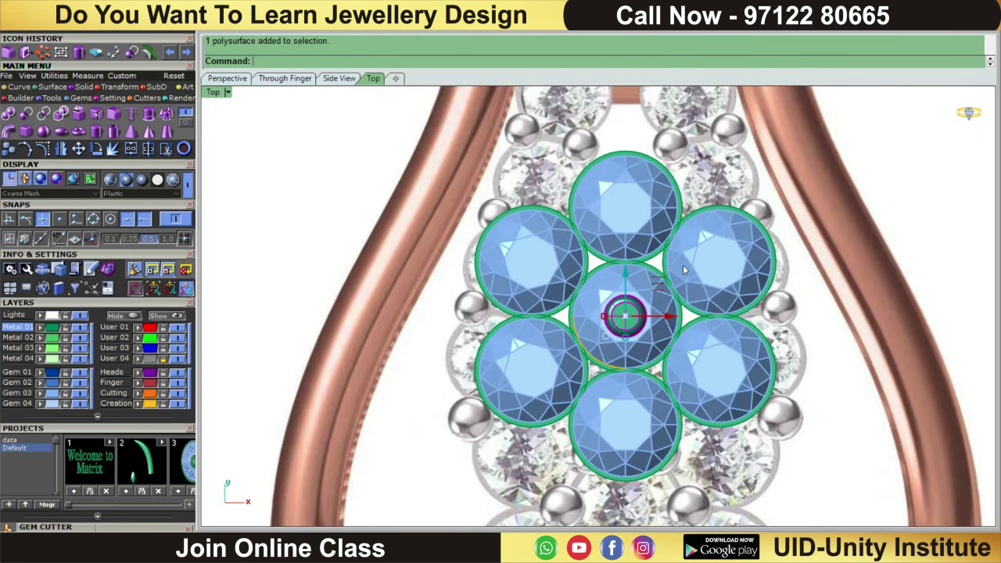
scroll(635, 282, "up", 3)
scroll(633, 221, "down", 4)
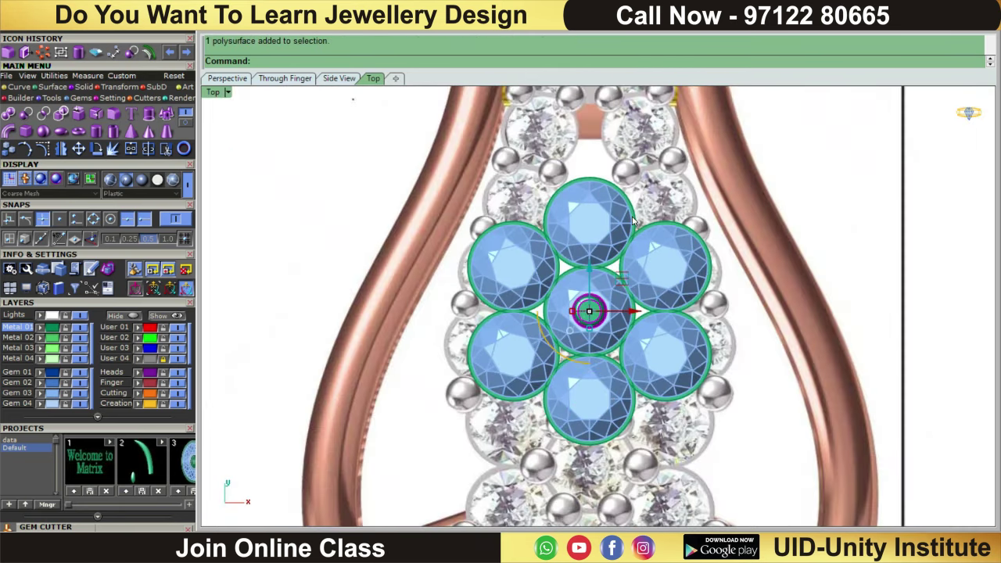
key("ctrl+c")
key("ctrl+v")
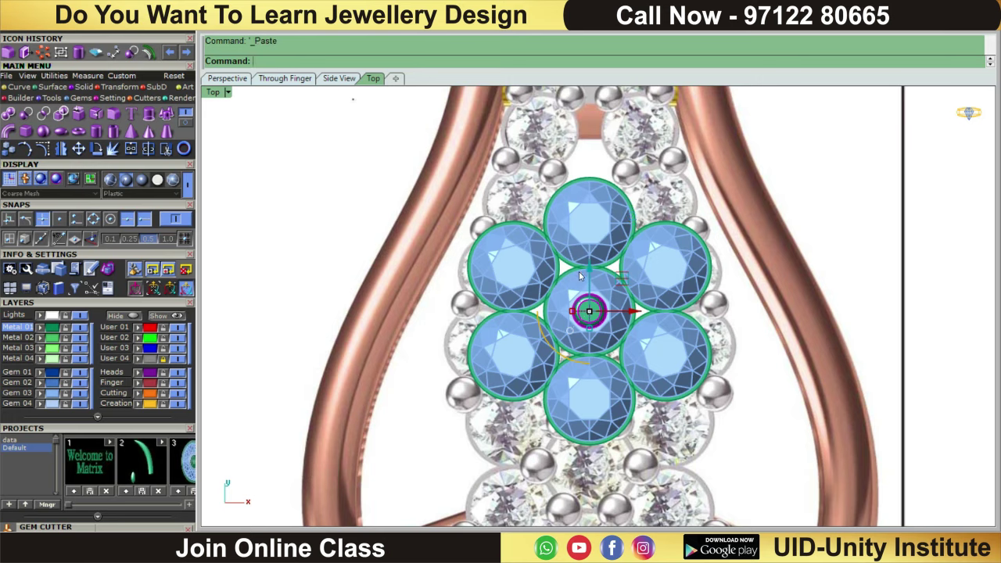
scroll(587, 282, "up", 2)
left_click_drag(595, 291, 616, 116)
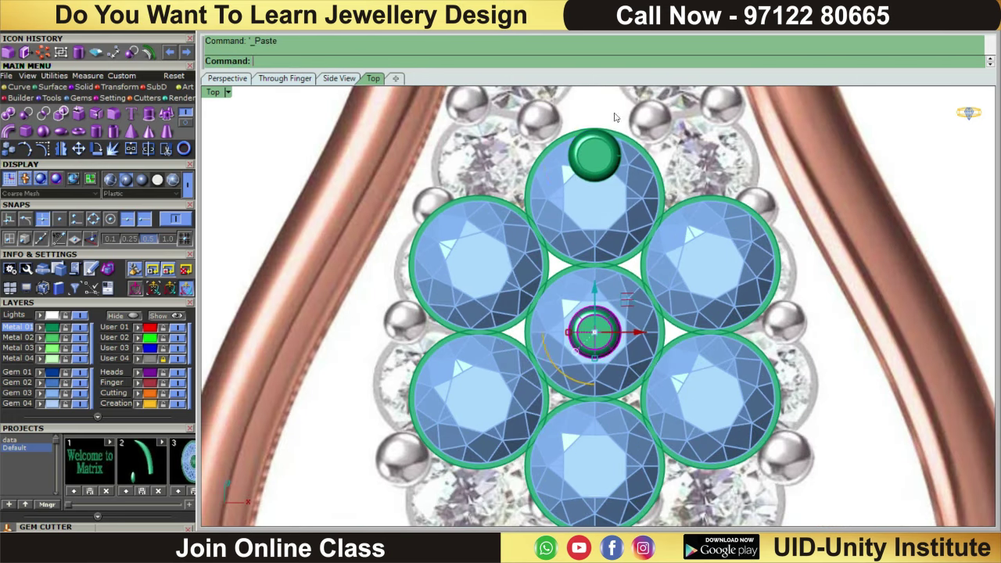
right_click_drag(594, 155, 573, 281)
left_click(575, 280)
left_click_drag(576, 225, 576, 186)
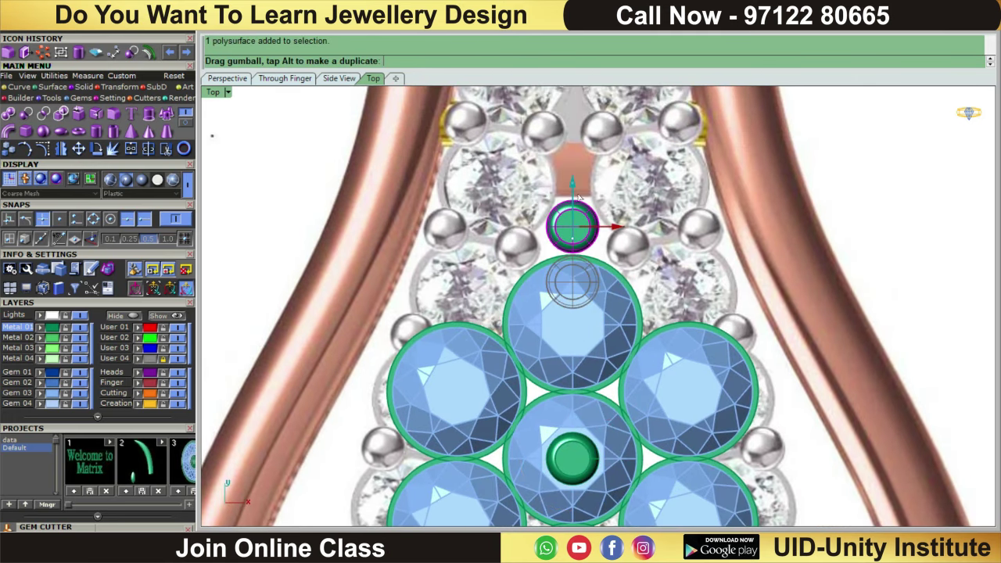
scroll(671, 160, "down", 3)
right_click_drag(664, 186, 656, 229)
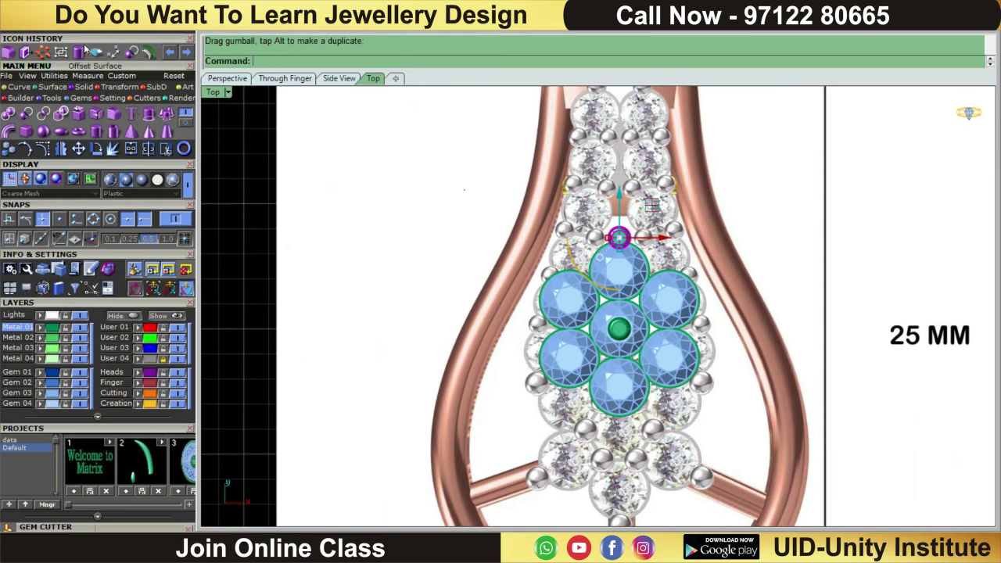
- Polar-array the post into six prongs around 0,0,0 over a full circle
left_click(118, 87)
left_click(149, 115)
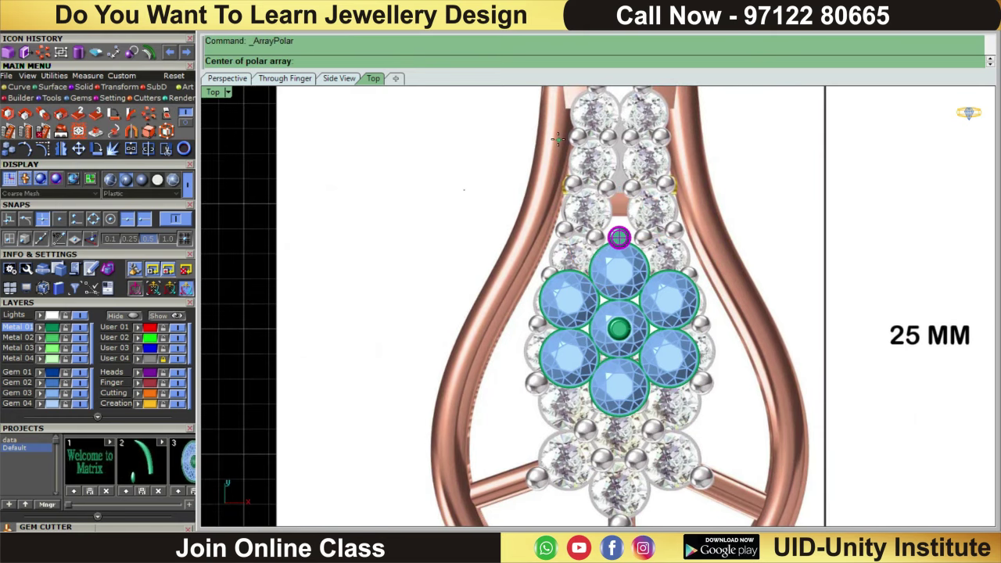
type("0,0,0")
key("Return")
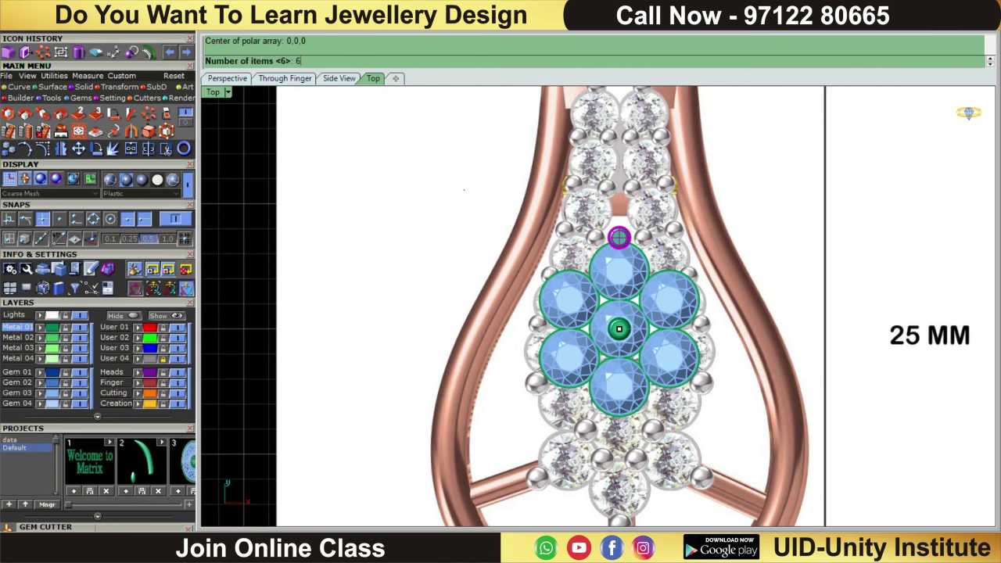
key("Return")
key("Return")
key("Return")
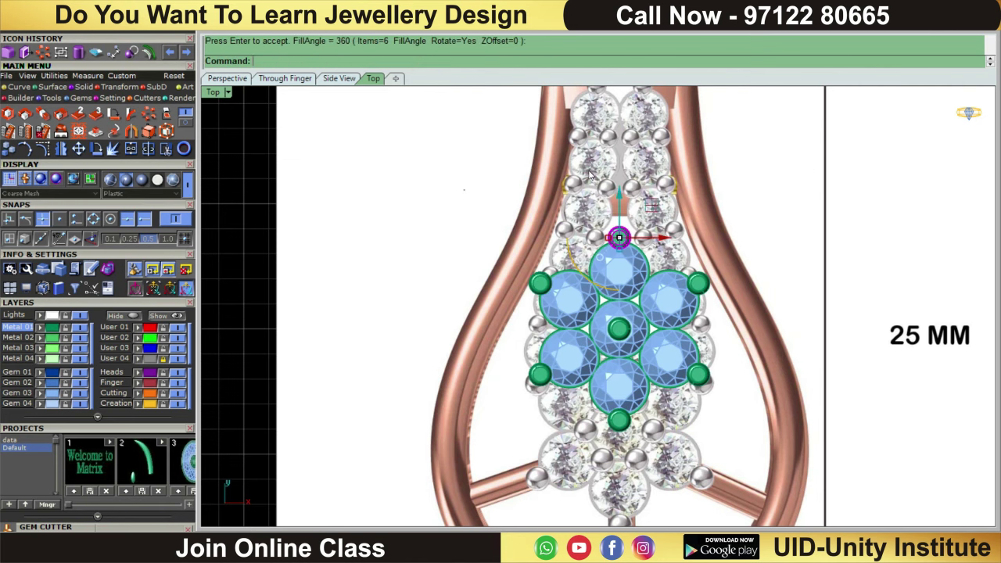
scroll(618, 328, "up", 3)
scroll(605, 344, "up", 2)
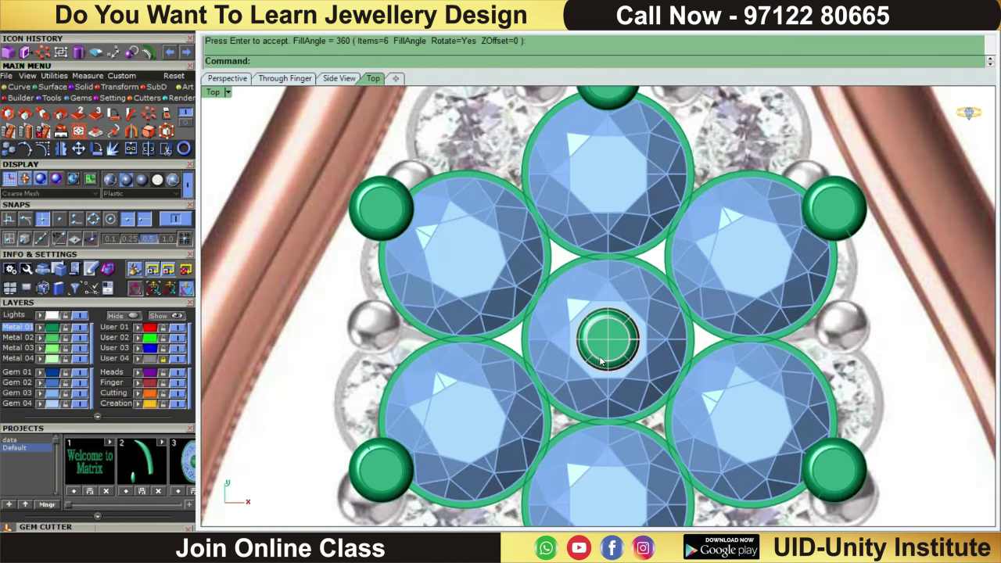
- Move the centre post right, between the middle and right stones
left_click(619, 370)
left_click(652, 403)
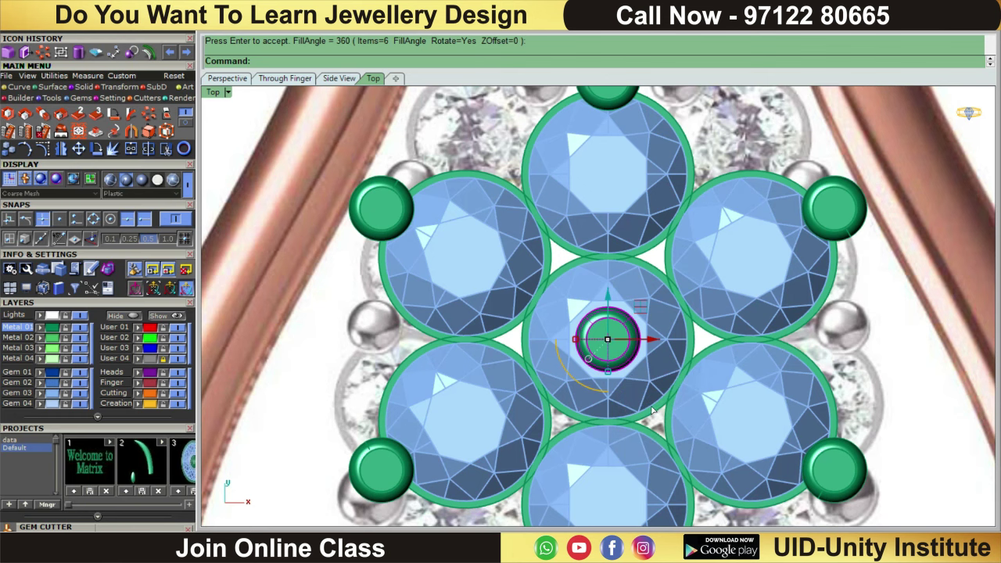
key("Escape")
left_click(616, 350)
left_click_drag(652, 341, 741, 348)
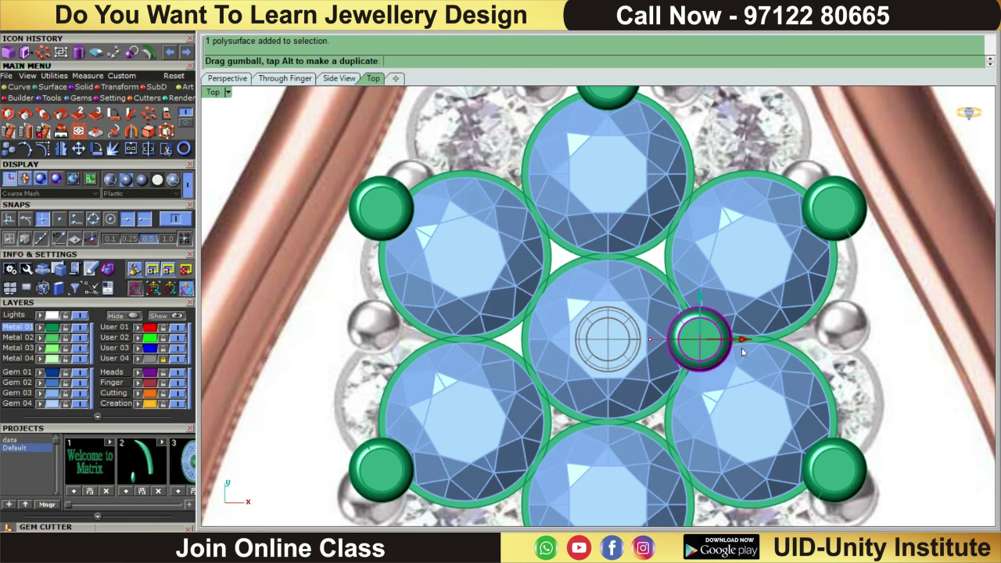
scroll(741, 347, "down", 2)
scroll(741, 347, "down", 1)
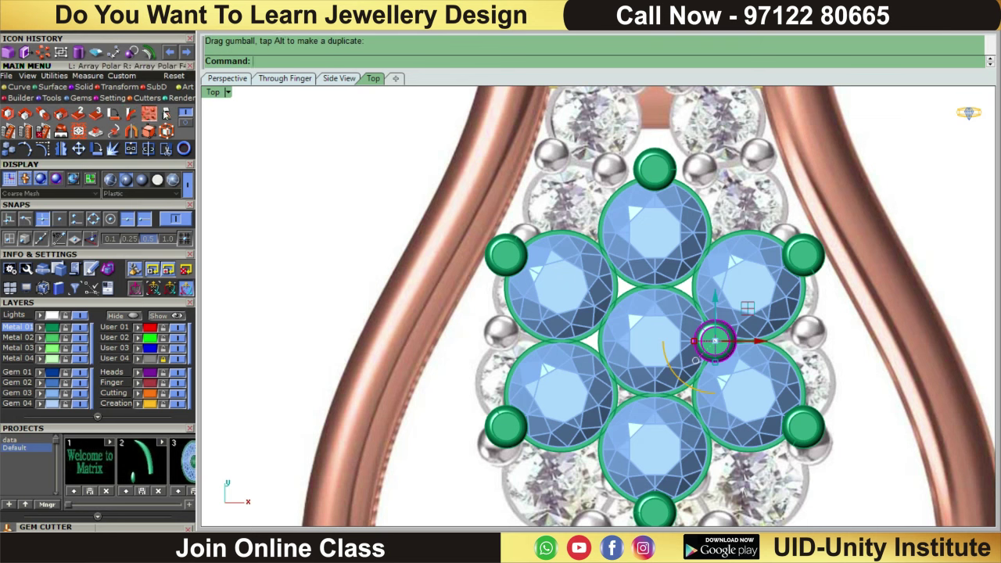
left_click(165, 114)
- Array six inner prongs in a full circle around the origin
type("0")
key("Return")
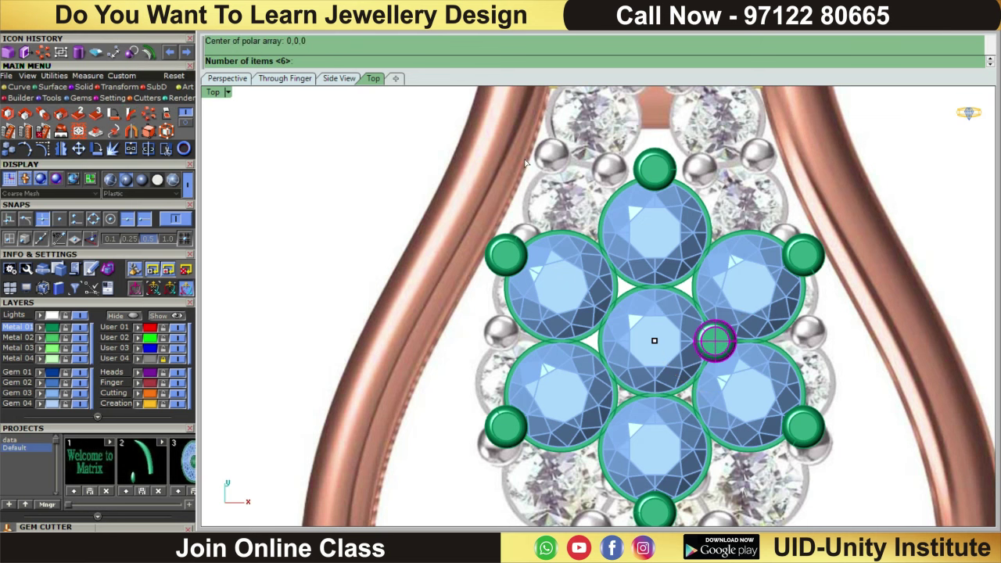
type("6")
key("Return")
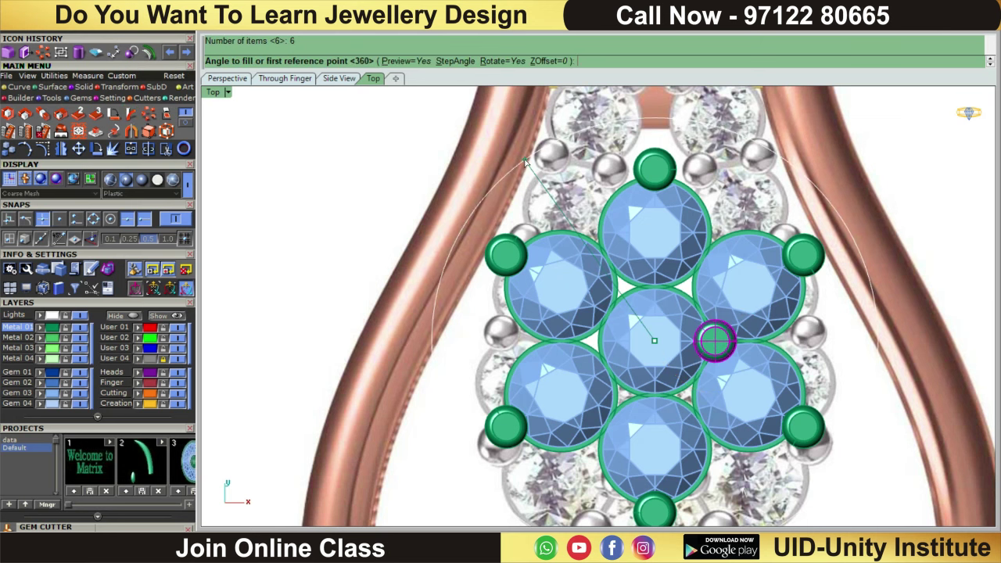
key("Return")
key("Return")
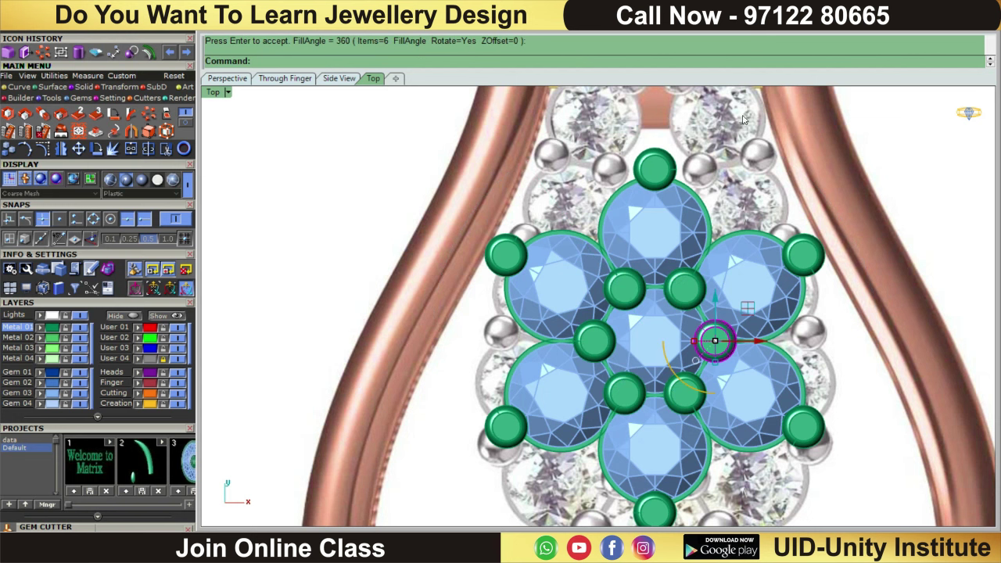
key("Escape")
- Raise the five inner prongs and the centre gem by .5, viewed from the right
left_click(717, 341)
left_click(685, 289, "shift")
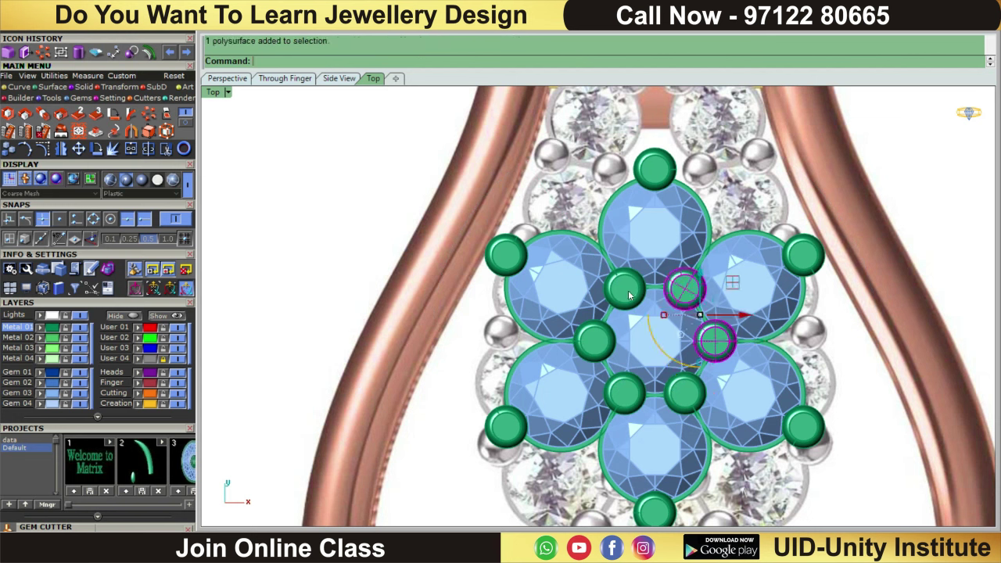
left_click(624, 288, "shift")
left_click(594, 342, "shift")
left_click(611, 387, "shift")
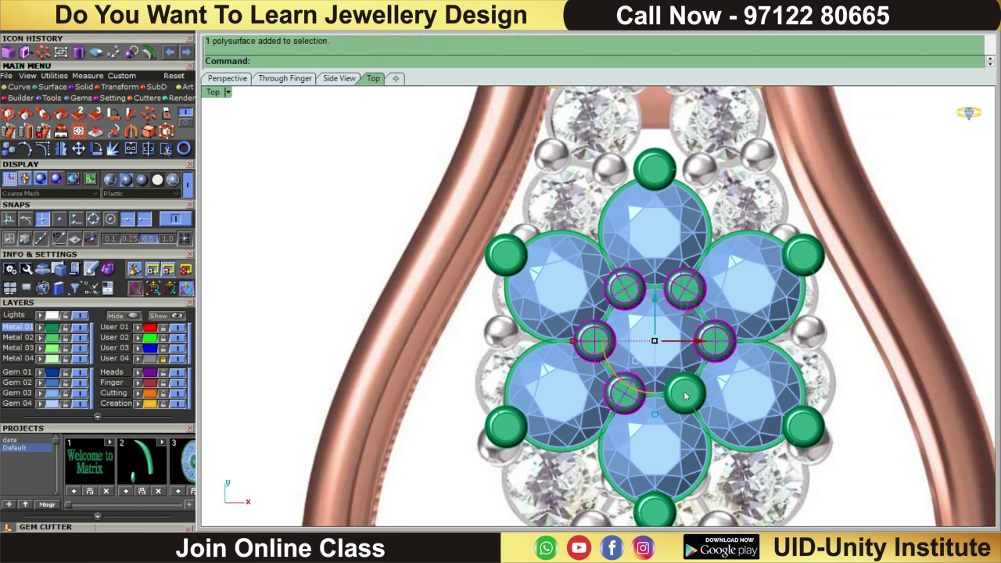
left_click(640, 326, "shift")
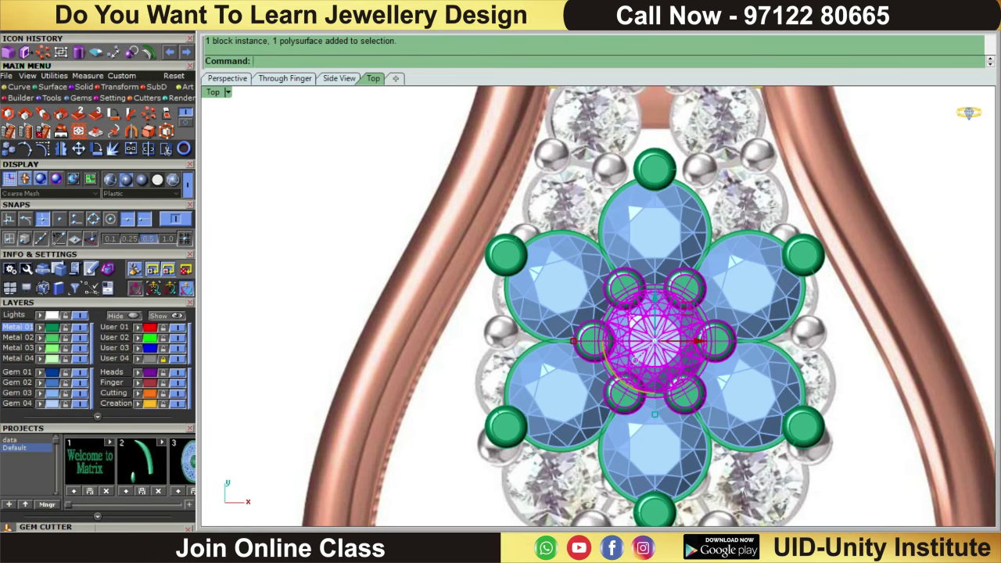
key("ctrl+F3")
scroll(575, 308, "up", 1)
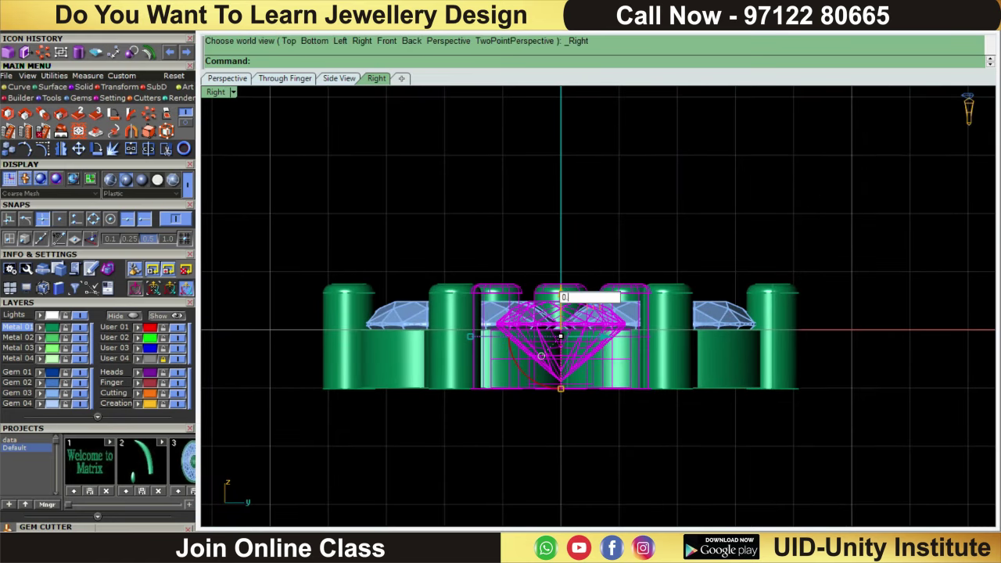
type(".5")
key("Return")
left_click(647, 169)
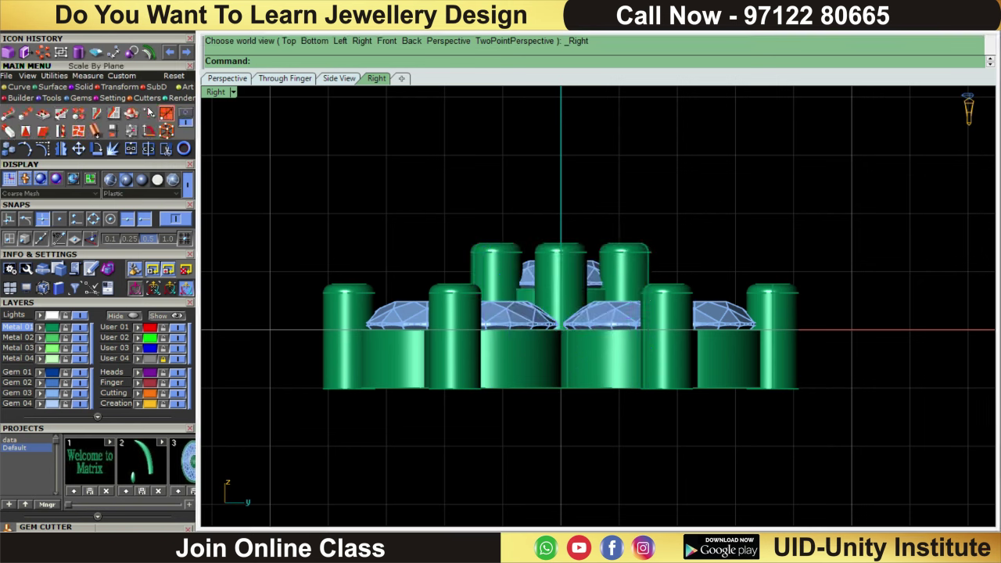
- Use MoveFace to shift the heads' lower faces, shortening the post bottoms
left_click(84, 88)
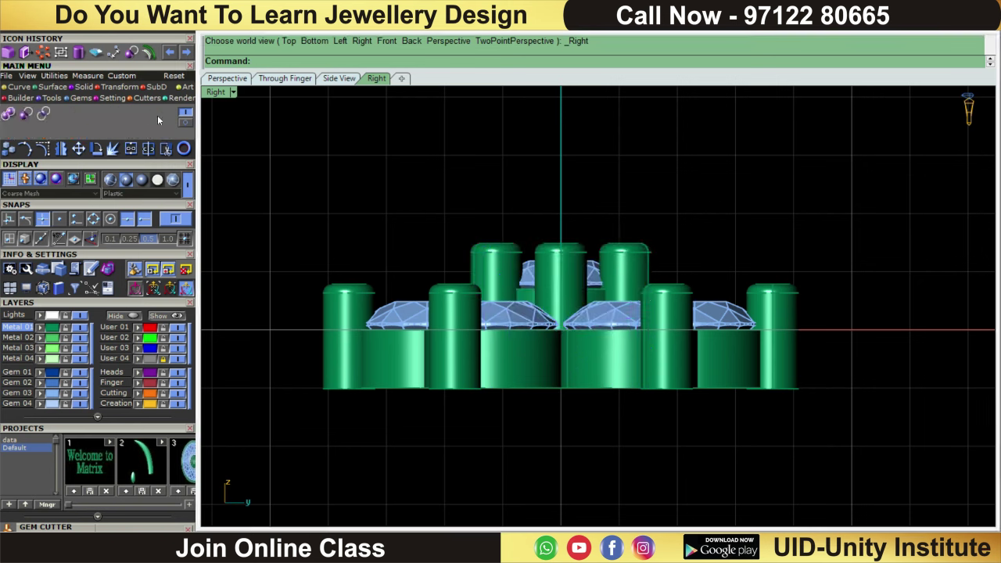
left_click(131, 113)
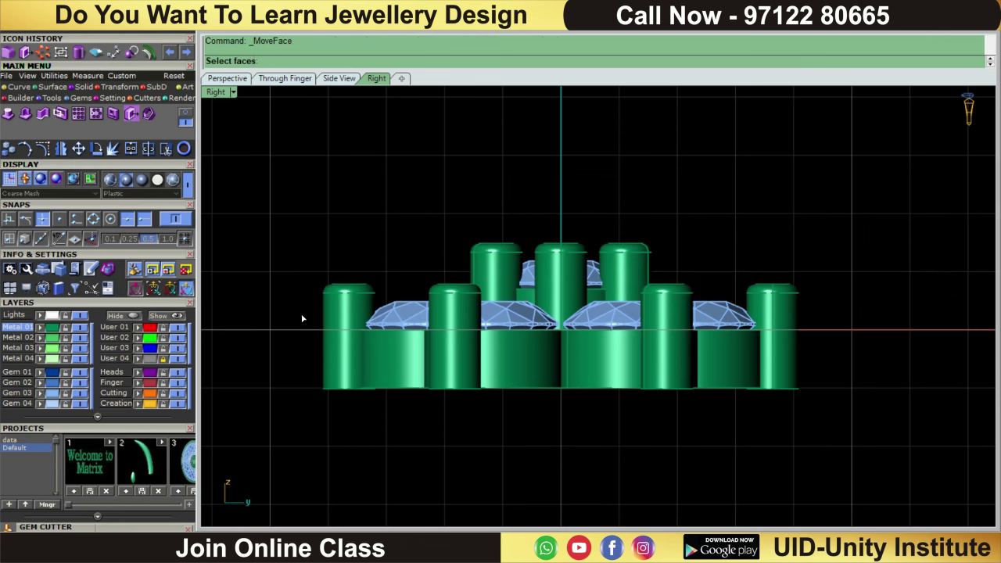
left_click_drag(313, 345, 884, 383)
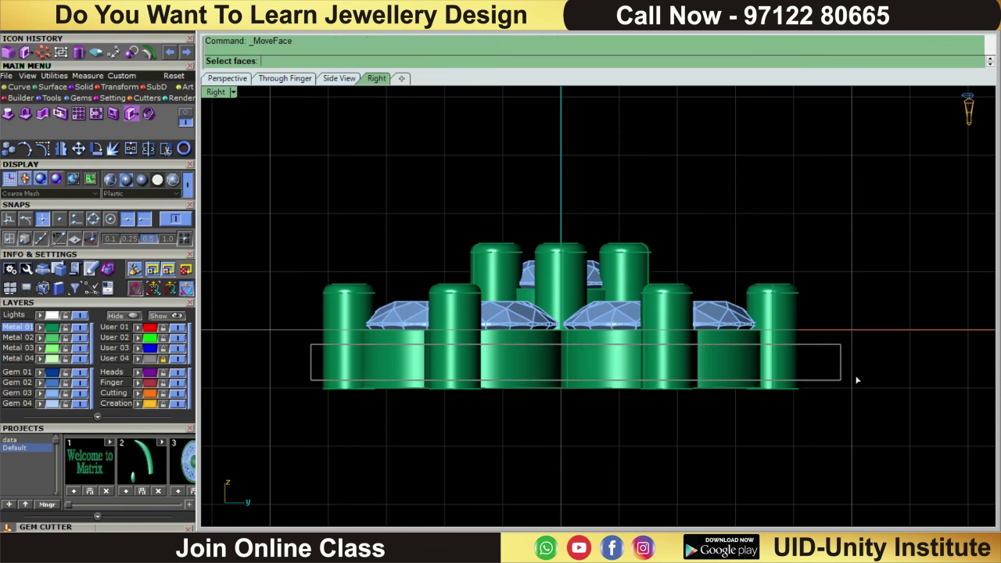
scroll(806, 330, "up", 3)
key("Return")
left_click(815, 225)
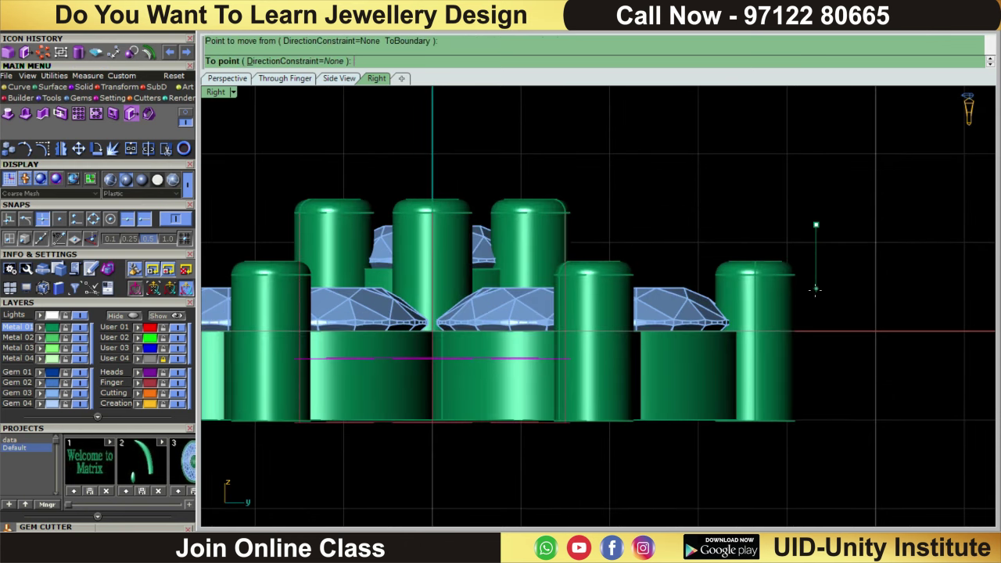
left_click(815, 288)
scroll(814, 287, "down", 5)
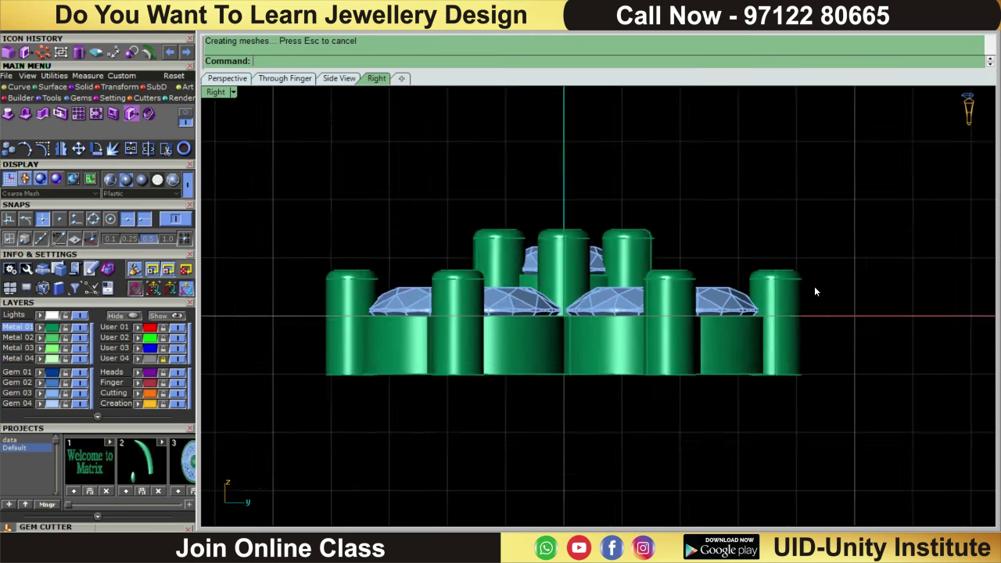
- Group all seven-stone cluster parts and beads into one unit, then view from Top
left_click_drag(867, 202, 614, 382)
scroll(614, 382, "down", 3)
left_click_drag(804, 216, 447, 476)
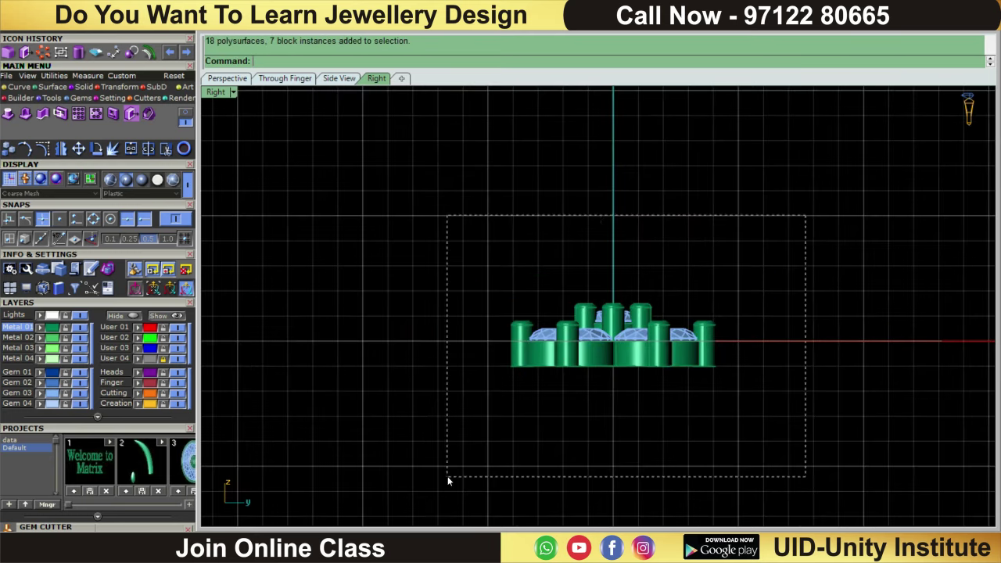
scroll(552, 423, "down", 3)
left_click(54, 75)
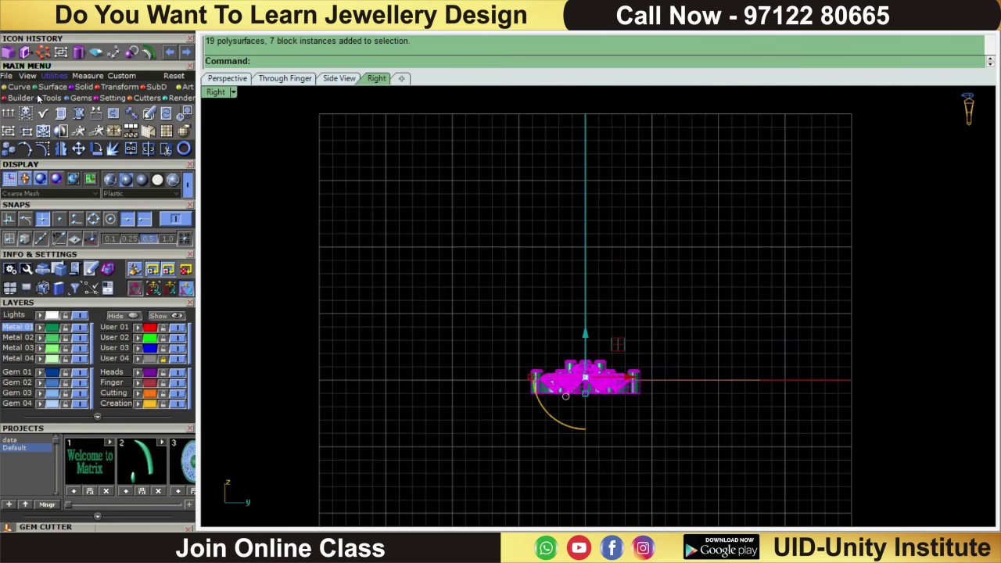
left_click(9, 131)
scroll(644, 202, "down", 3)
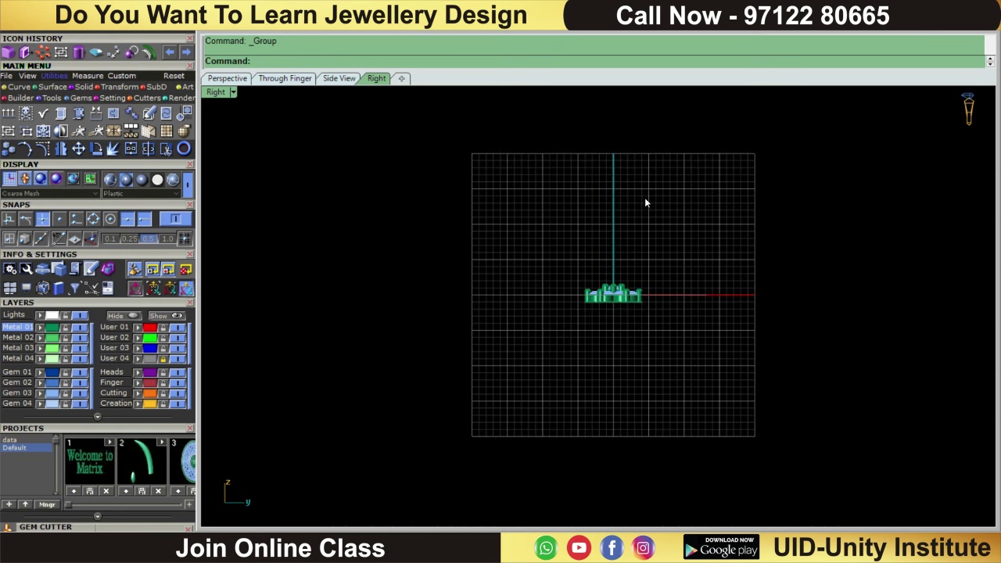
key("ctrl+F1")
- Drag the grouped seven-stone cluster down below the two gem rows, above the spokes
left_click(588, 322)
scroll(590, 323, "up", 2)
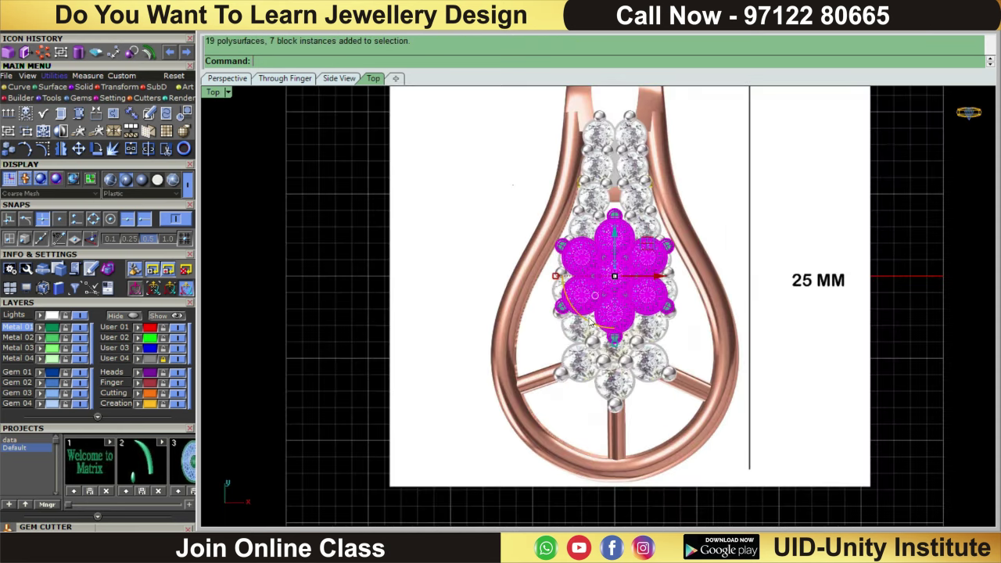
left_click_drag(616, 255, 616, 303)
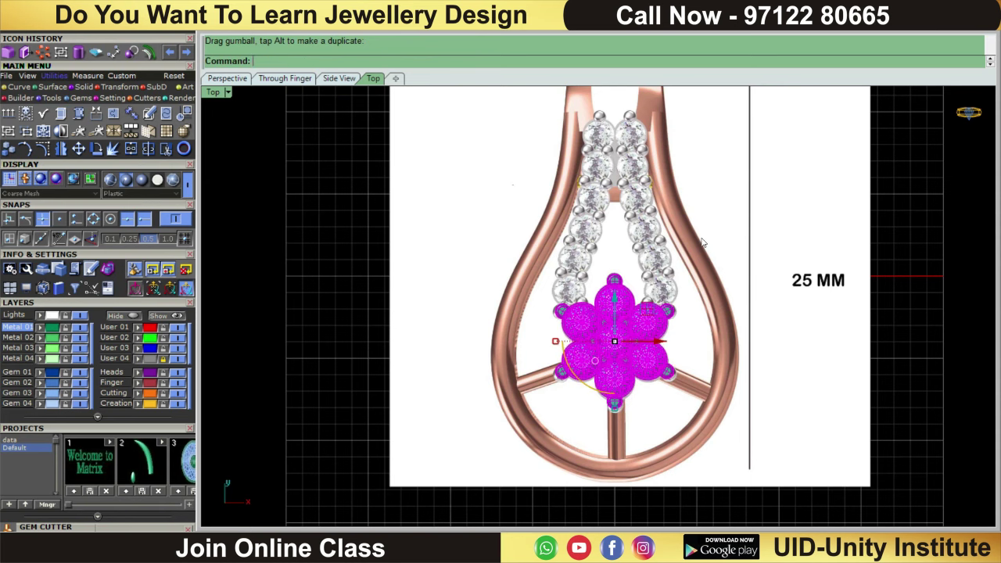
left_click(702, 243)
left_click(607, 328)
- Deselect the cluster and pan to bring the neighbouring diamonds into view
scroll(697, 343, "down", 2)
scroll(697, 342, "up", 4)
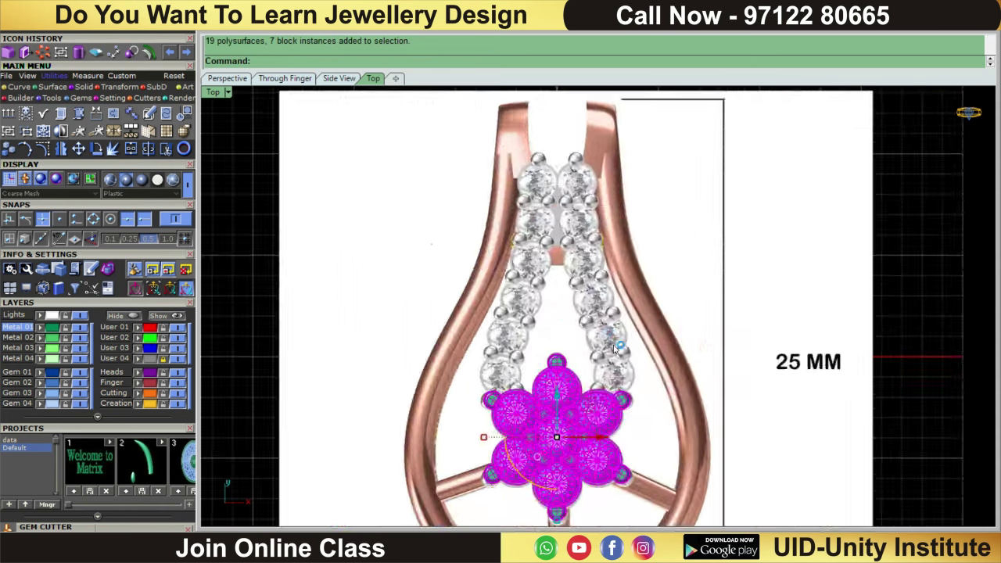
scroll(615, 349, "up", 5)
scroll(396, 308, "down", 4)
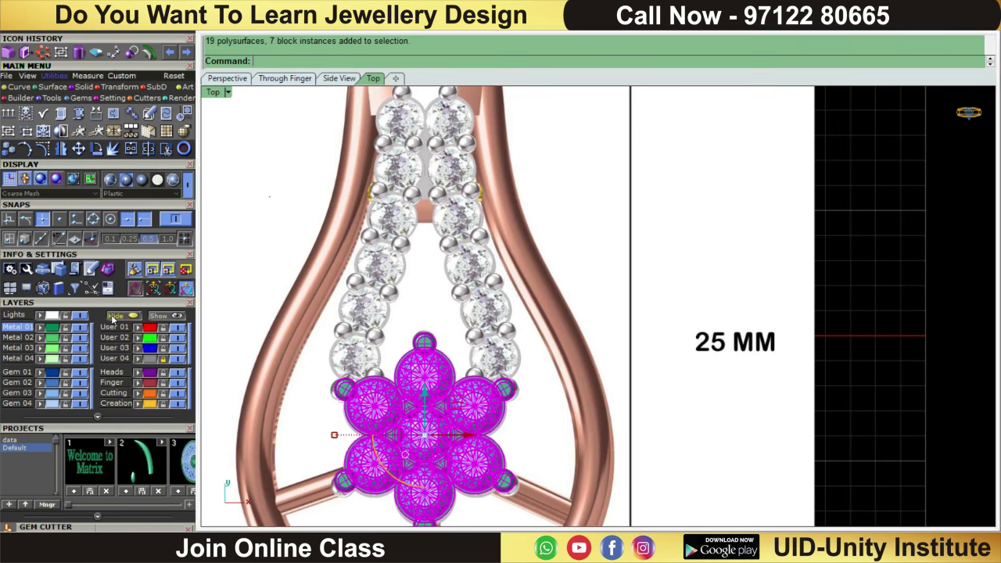
key("Escape")
scroll(539, 286, "up", 3)
scroll(539, 287, "up", 3)
right_click_drag(540, 287, 539, 320)
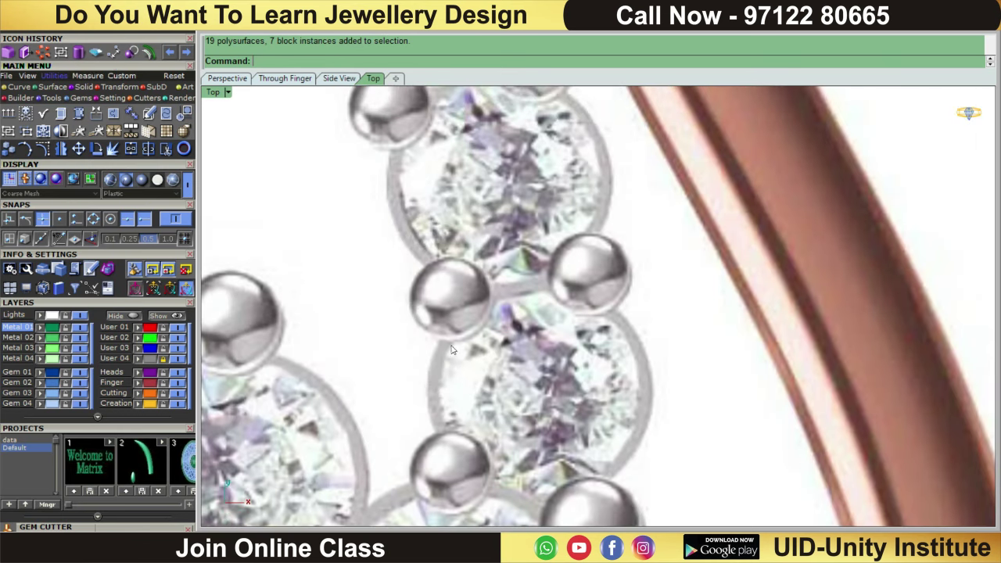
left_click(88, 75)
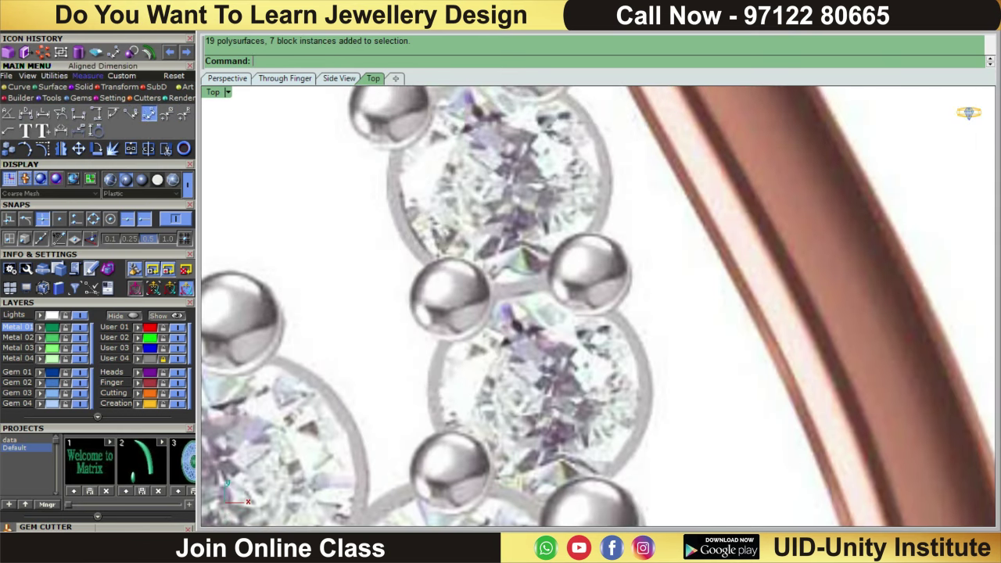
- Place an aligned dimension measuring the 1.84 gap between the gem rows
left_click(148, 115)
scroll(539, 469, "up", 1)
left_click(415, 365)
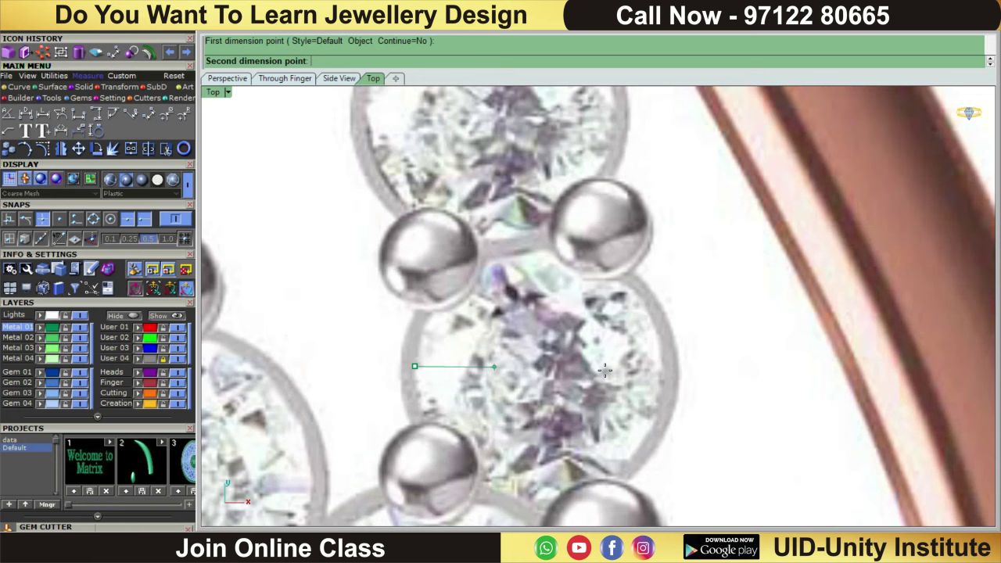
left_click(662, 370)
scroll(662, 372, "down", 3)
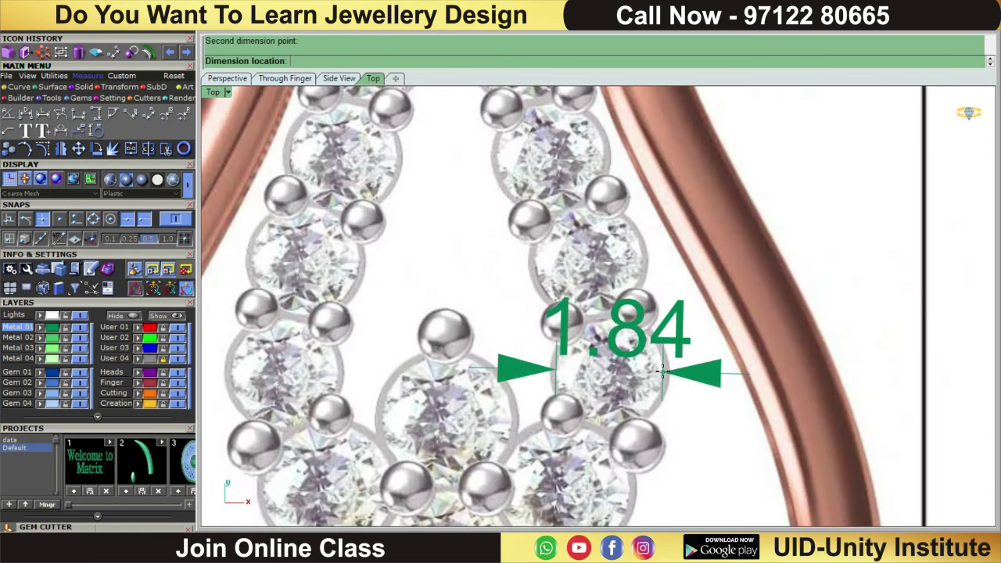
left_click(662, 372)
scroll(662, 372, "down", 3)
scroll(662, 372, "down", 2)
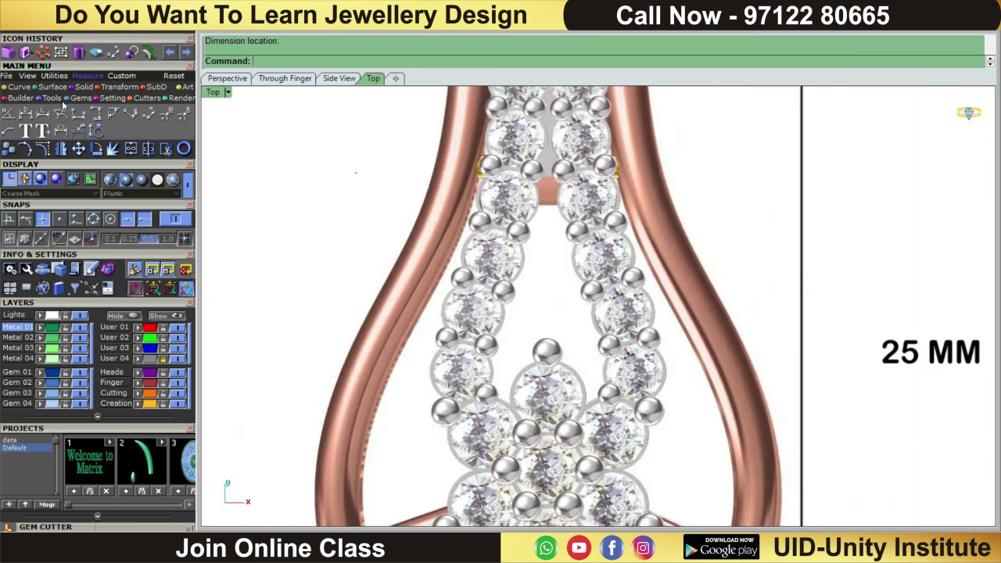
- Load a 1.9 mm round diamond with Gem Loader above the cluster
left_click(72, 99)
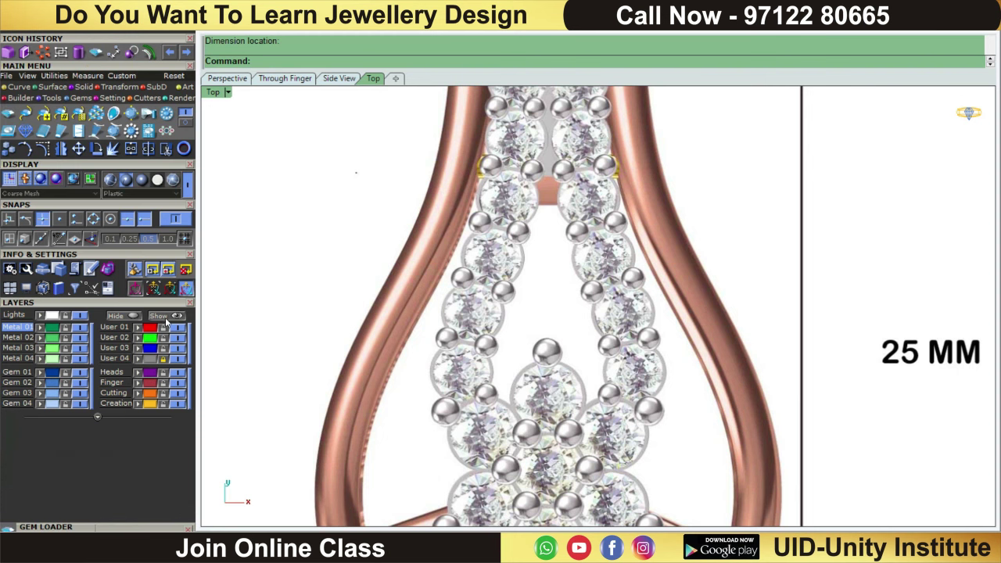
left_click_drag(47, 428, 140, 313)
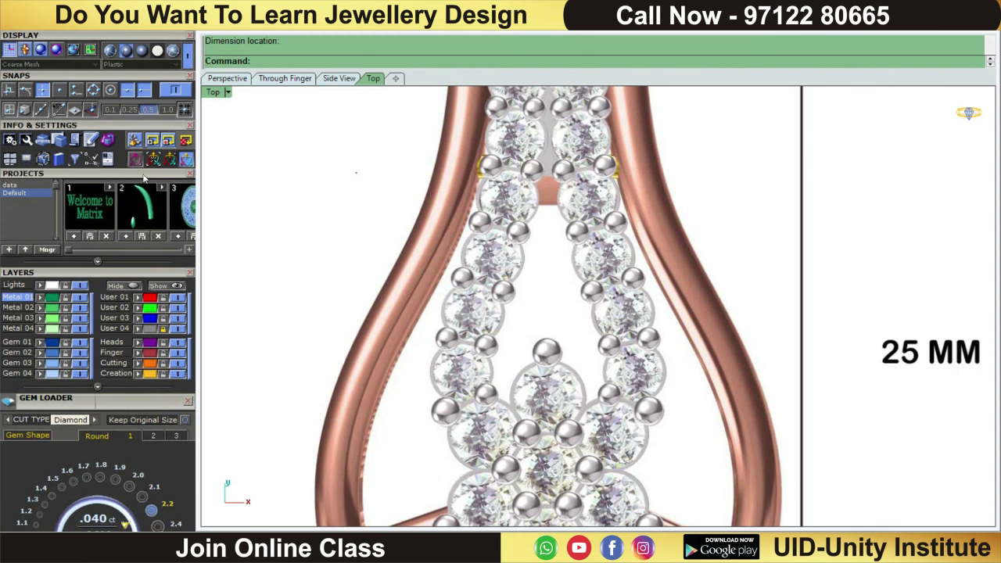
left_click(115, 479)
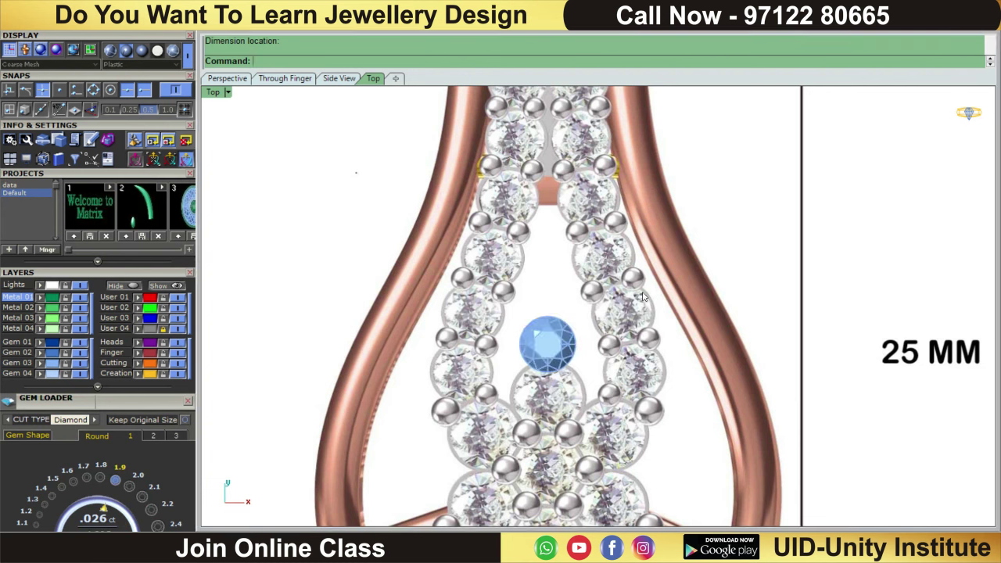
scroll(122, 249, "up", 5)
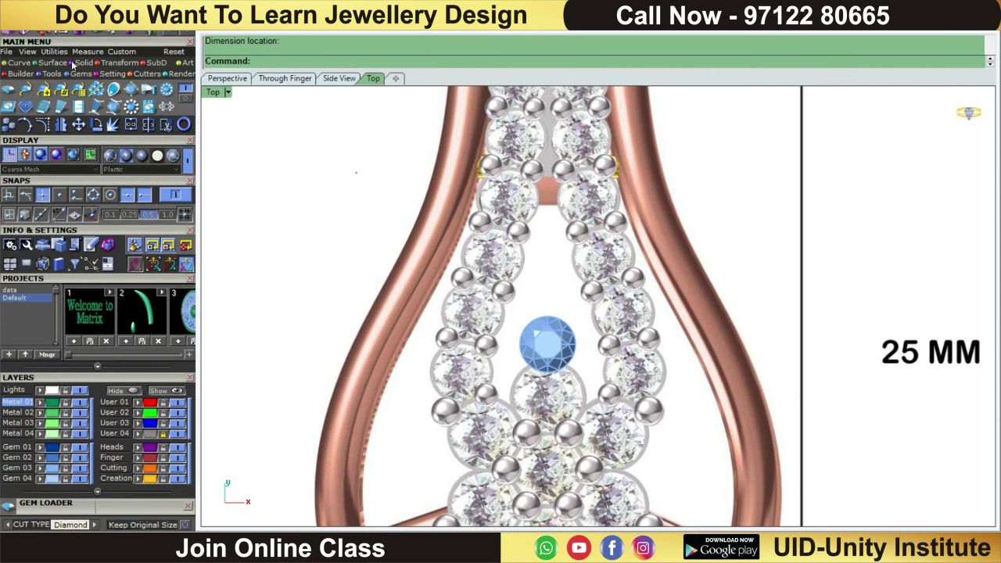
- Build a 2-diameter cylinder centred on the new gem, extending 1 downward
left_click(81, 63)
left_click(186, 90)
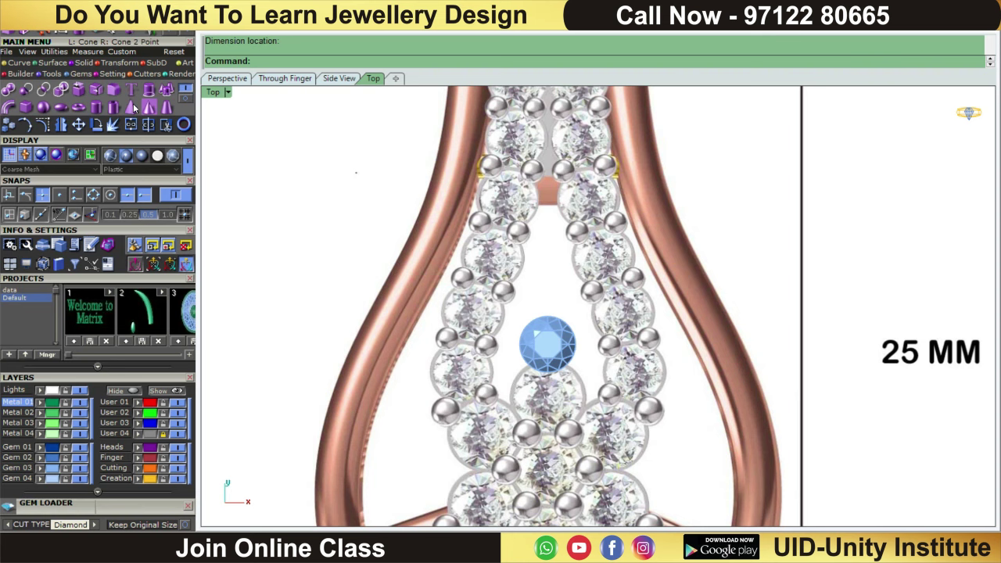
left_click(94, 108)
scroll(531, 344, "up", 2)
scroll(540, 344, "up", 2)
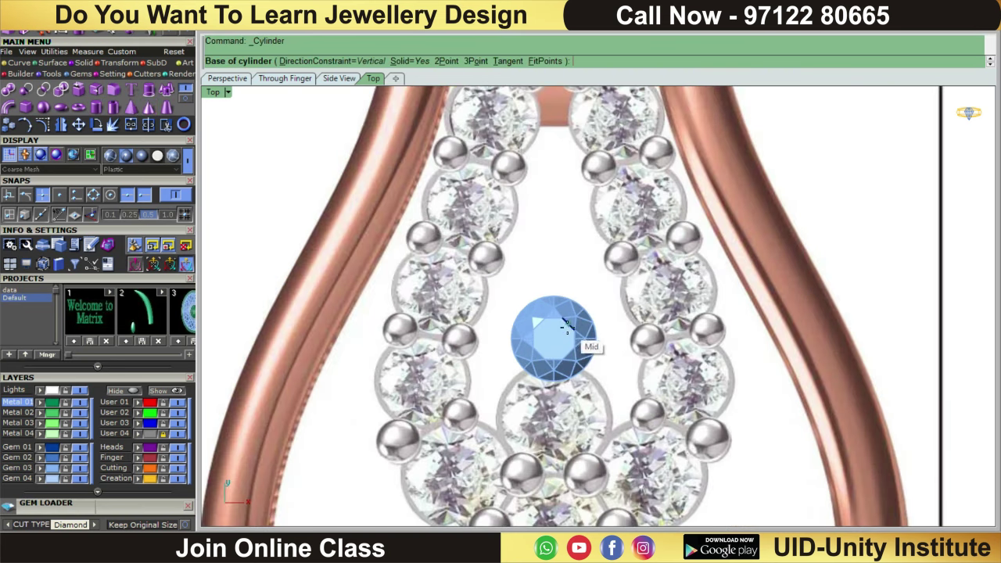
left_click(554, 337)
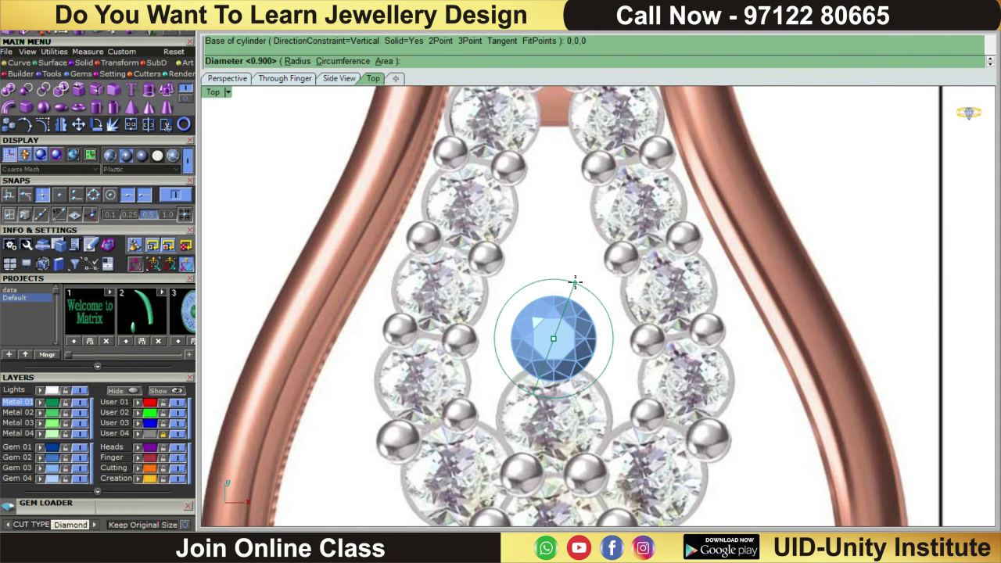
type("2")
key("Return")
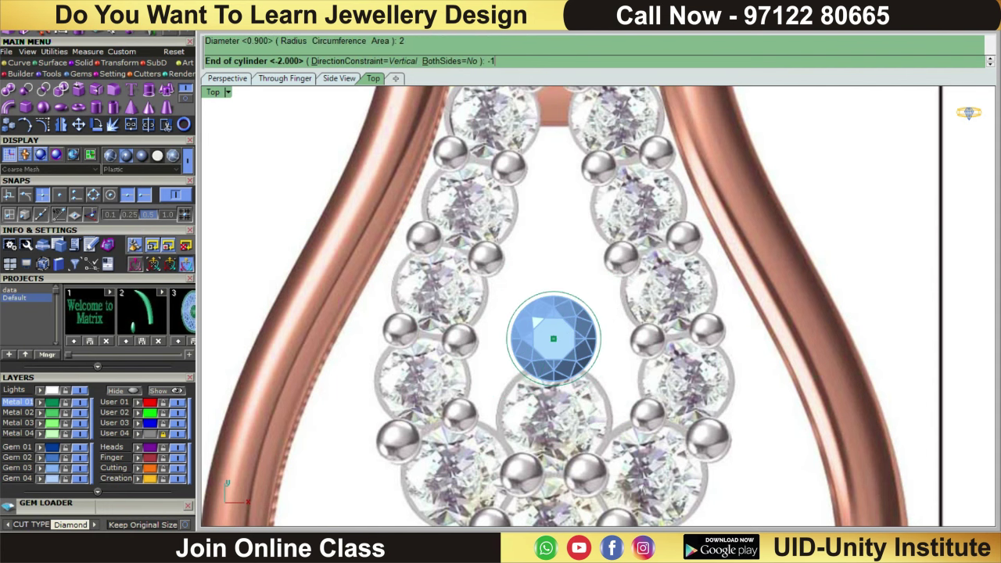
key("Return")
key("ctrl+F2")
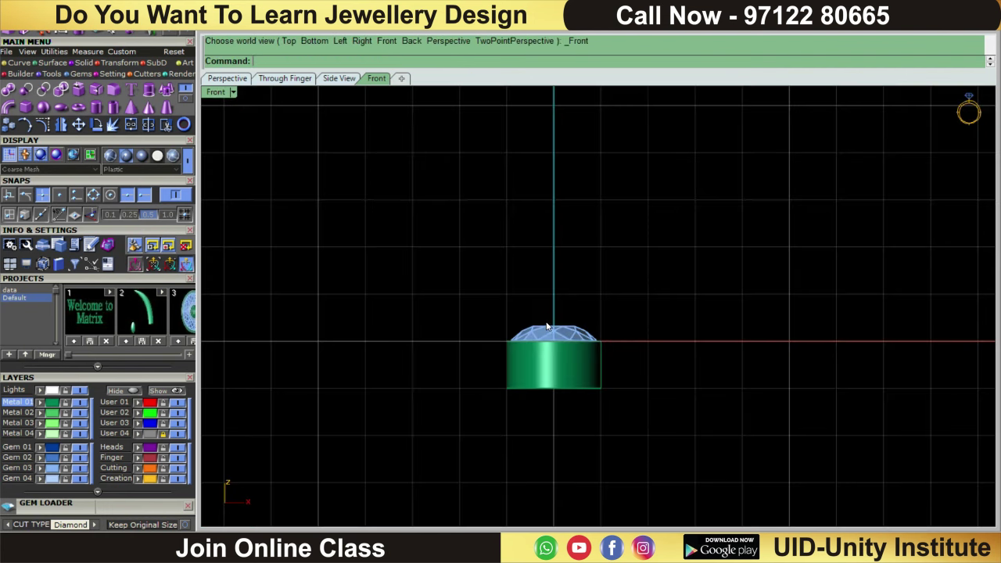
- Raise the blue gem slightly along its vertical axis and show the Object Actions panel
left_click(551, 337)
left_click(553, 312)
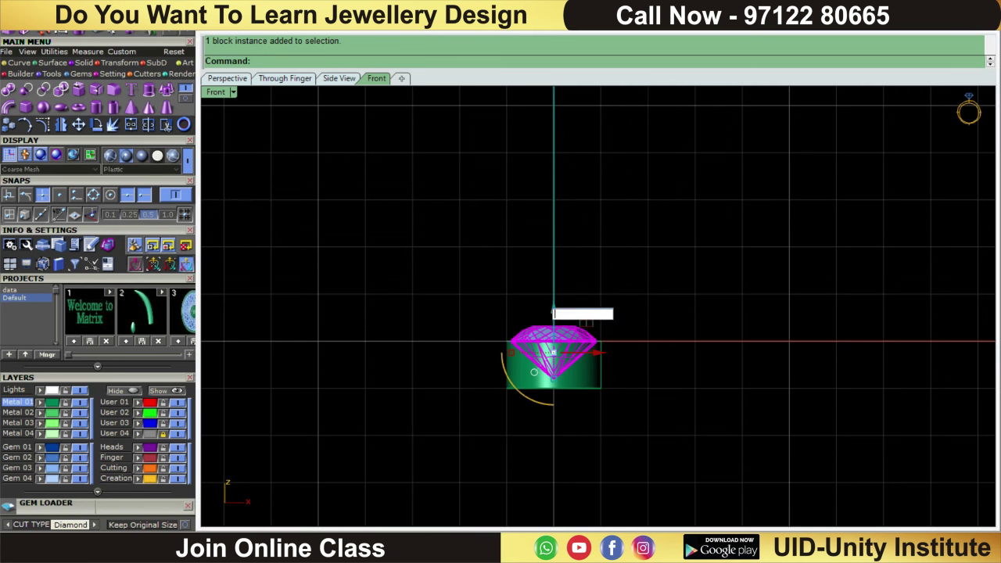
type("0.1")
key("Return")
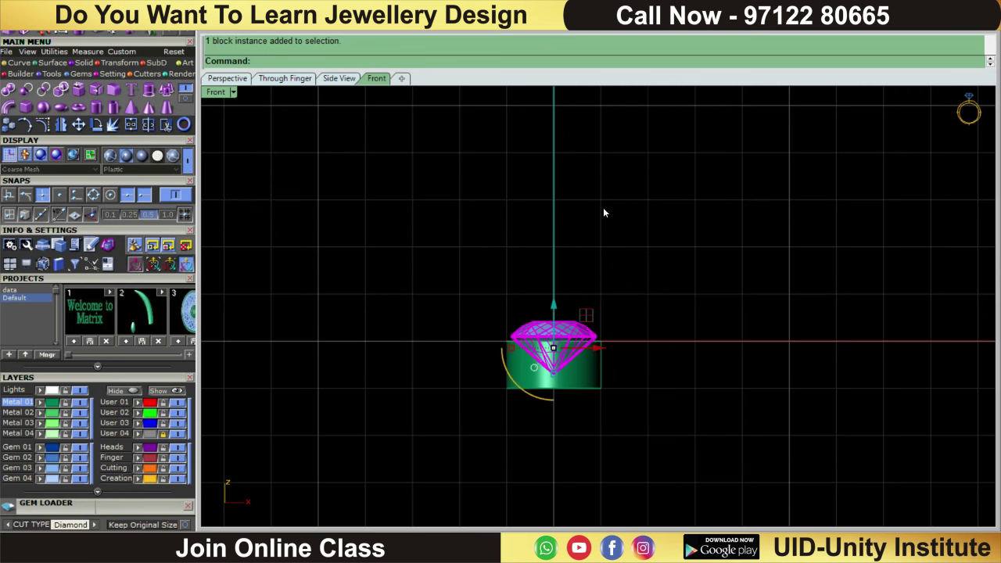
key("F6")
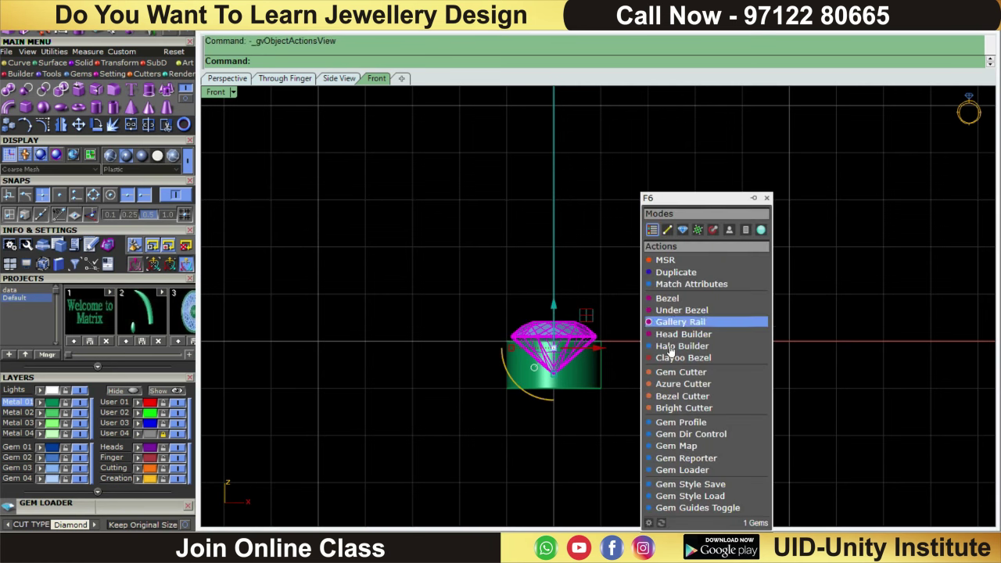
- Create a gem cutter on the 1.9 mm diamond
left_click(674, 374)
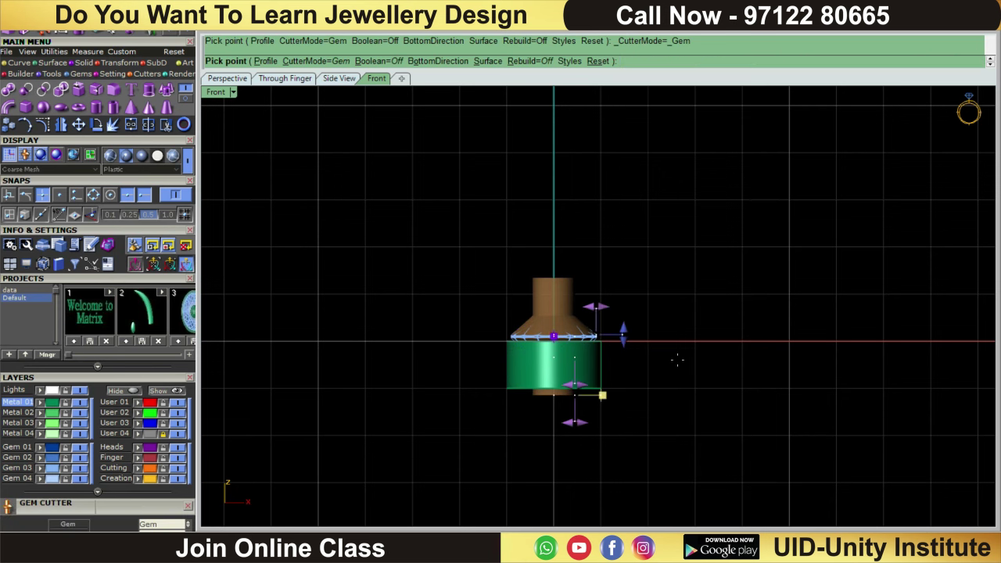
scroll(677, 360, "up", 1)
right_click(676, 359)
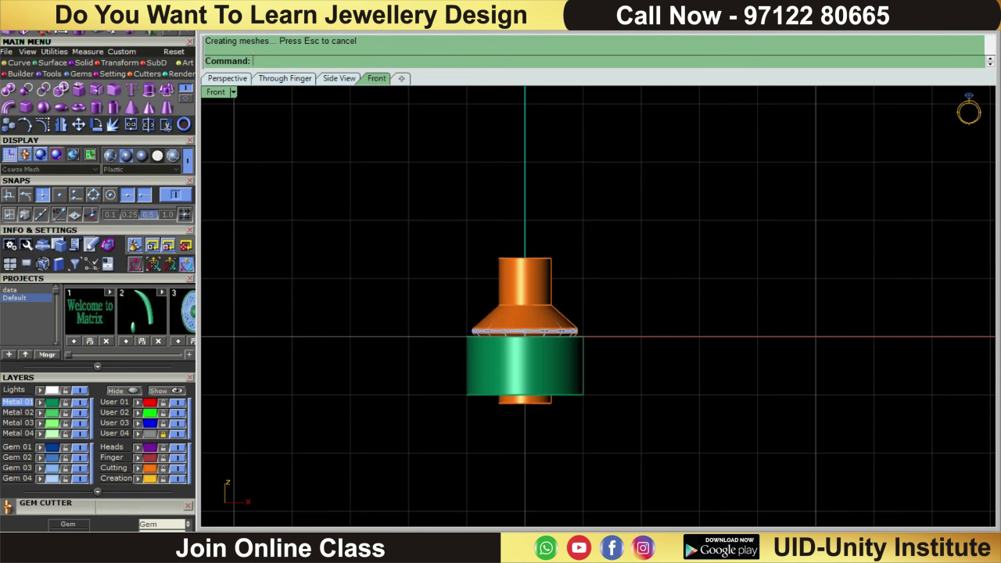
left_click(788, 548)
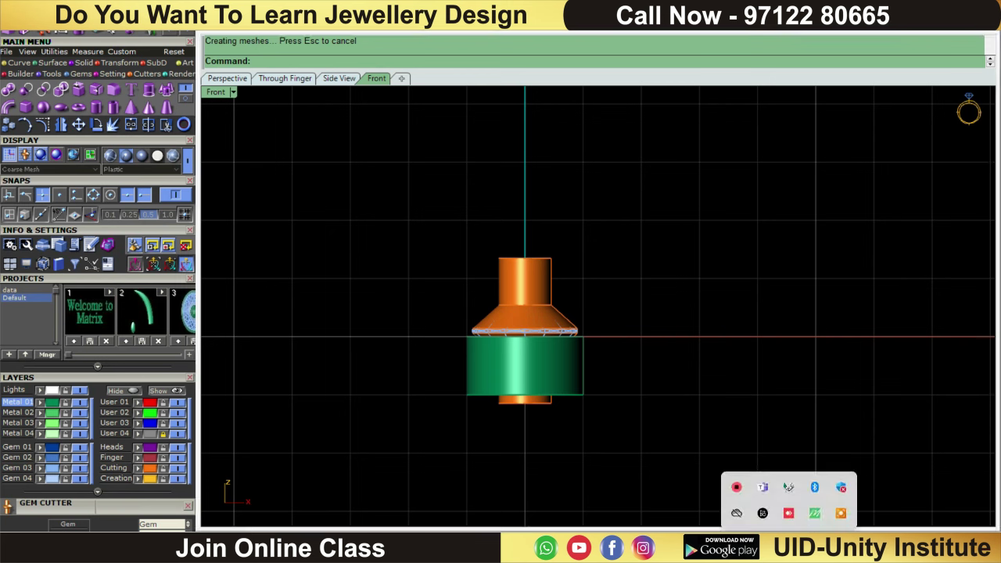
right_click(738, 482)
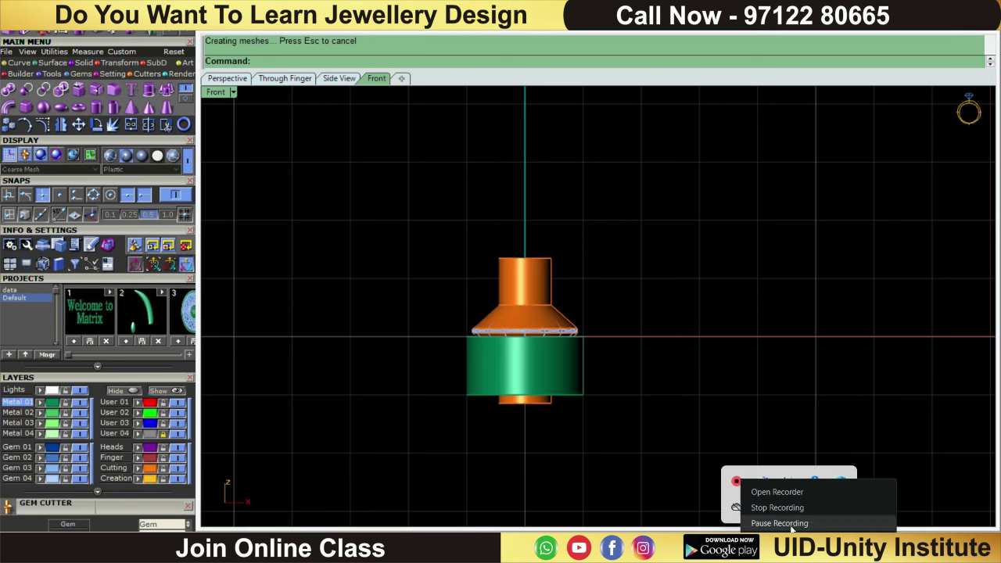
left_click(762, 521)
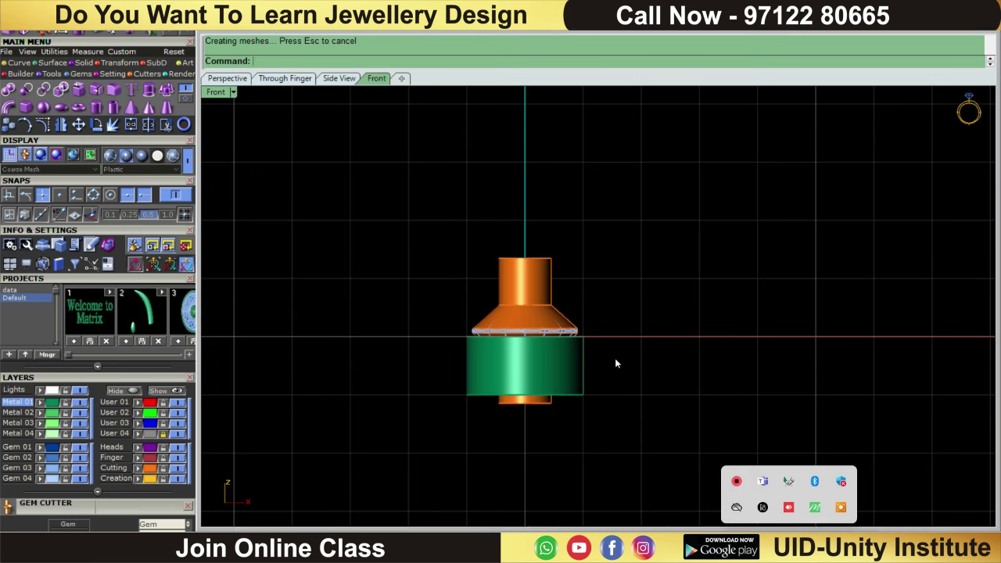
scroll(614, 358, "up", 3)
- Boolean-subtract the orange cutter from the green bezel cylinder
left_click(520, 369)
scroll(491, 272, "down", 3)
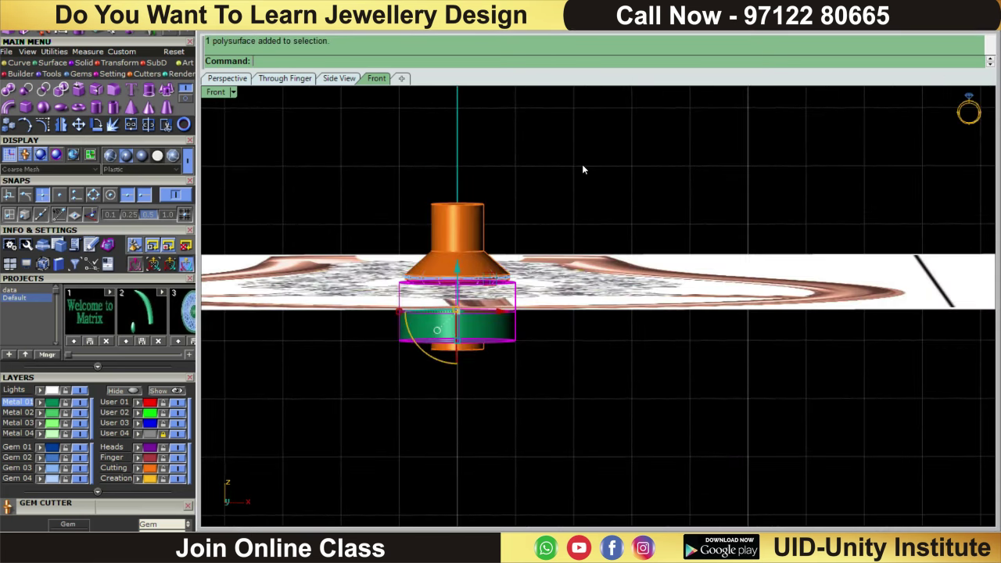
left_click(94, 125)
left_click(465, 231)
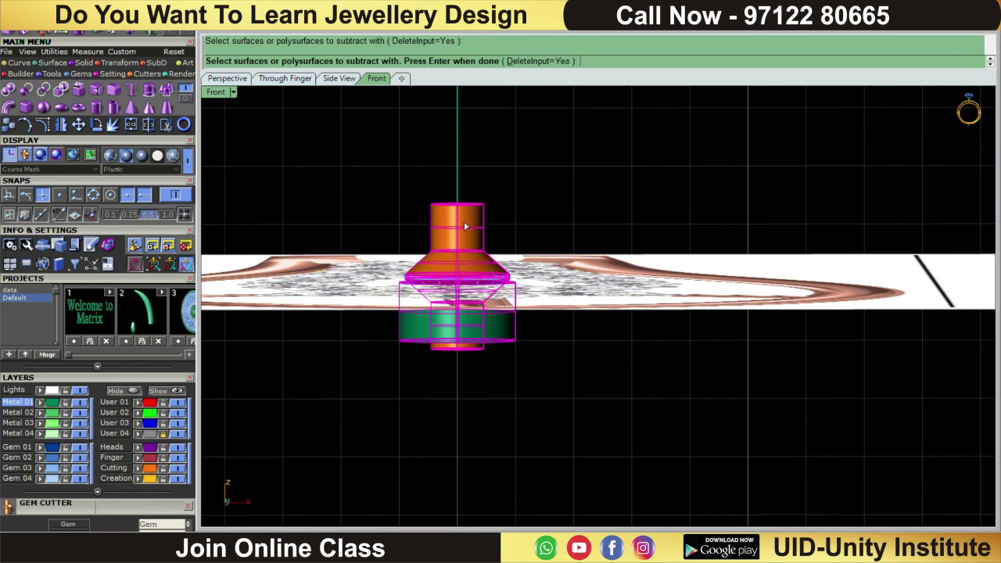
key("Return")
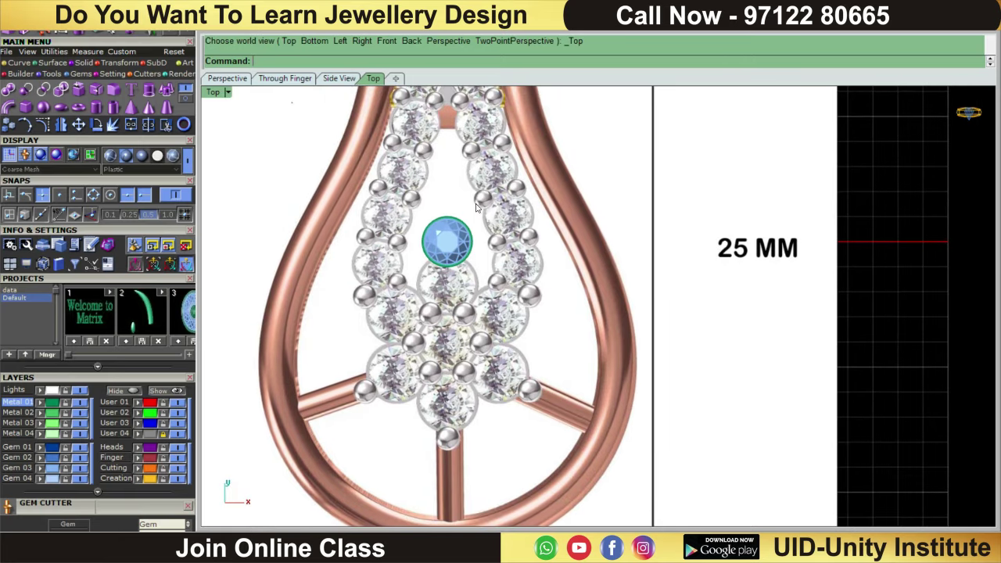
- Group the blue centre gem with its bezel
left_click(446, 241)
right_click_drag(457, 203, 451, 272)
scroll(451, 271, "up", 3)
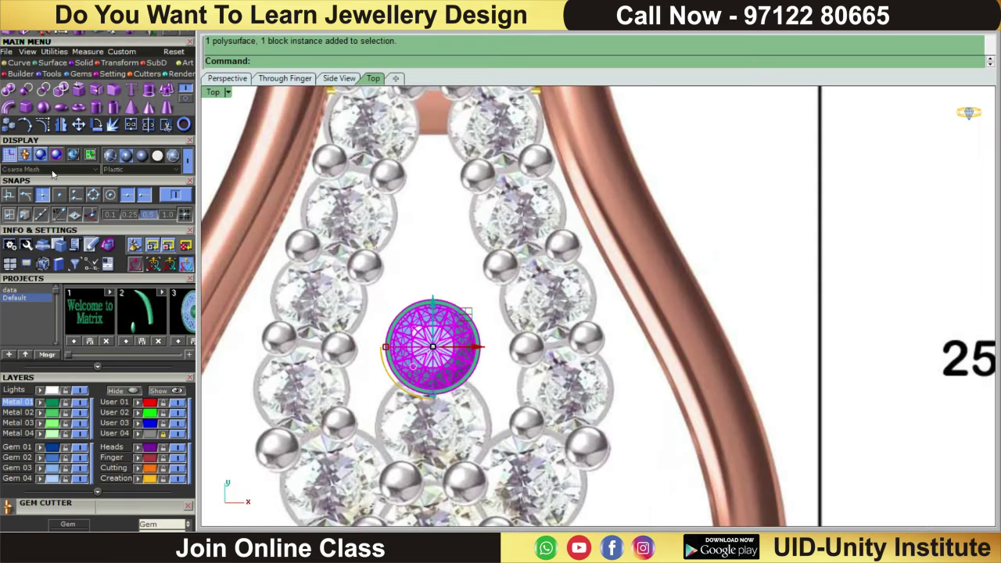
left_click(41, 51)
left_click(9, 108)
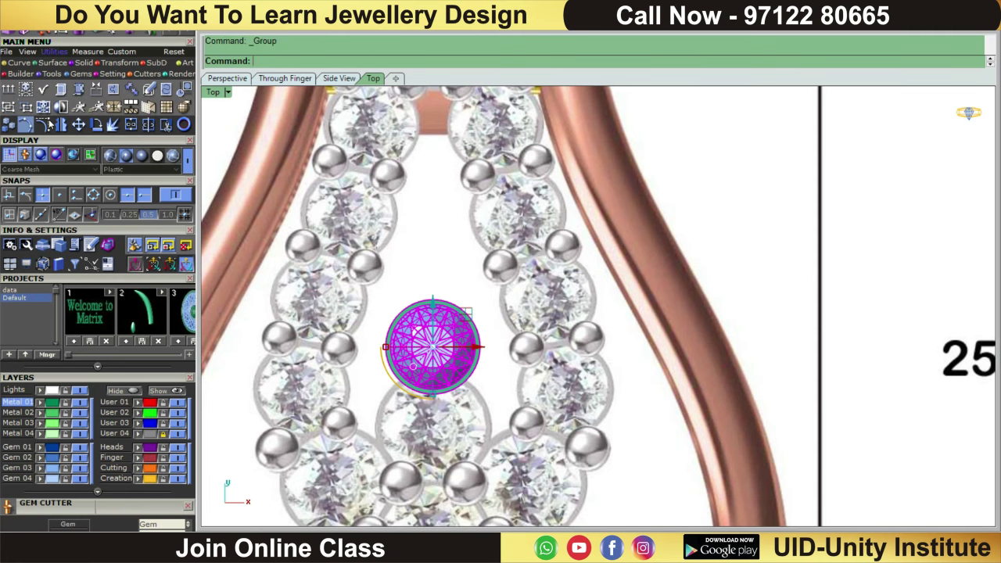
- Copy the grouped bezel gem five times along the right-hand gem row, snapping off
scroll(485, 289, "up", 2)
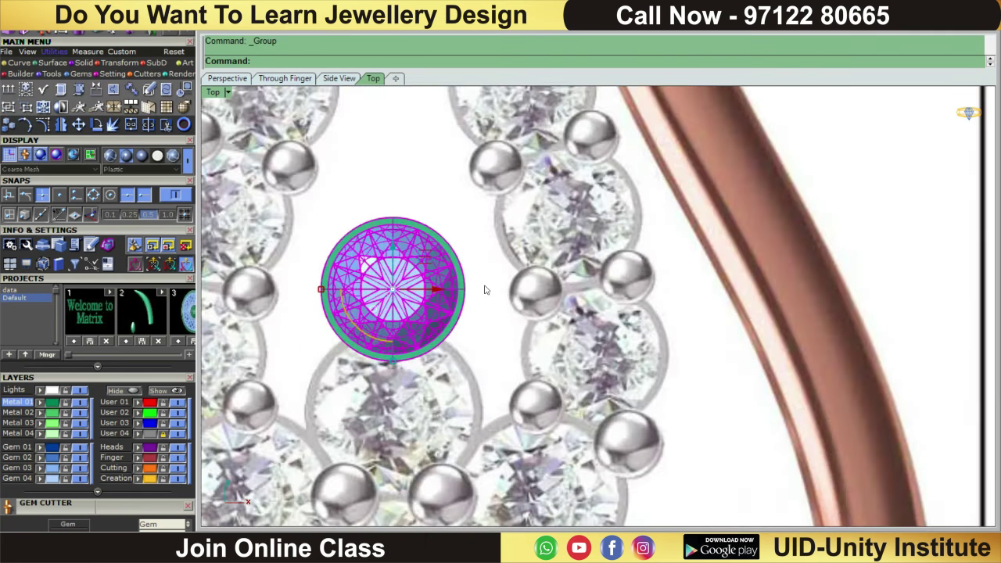
left_click(9, 125)
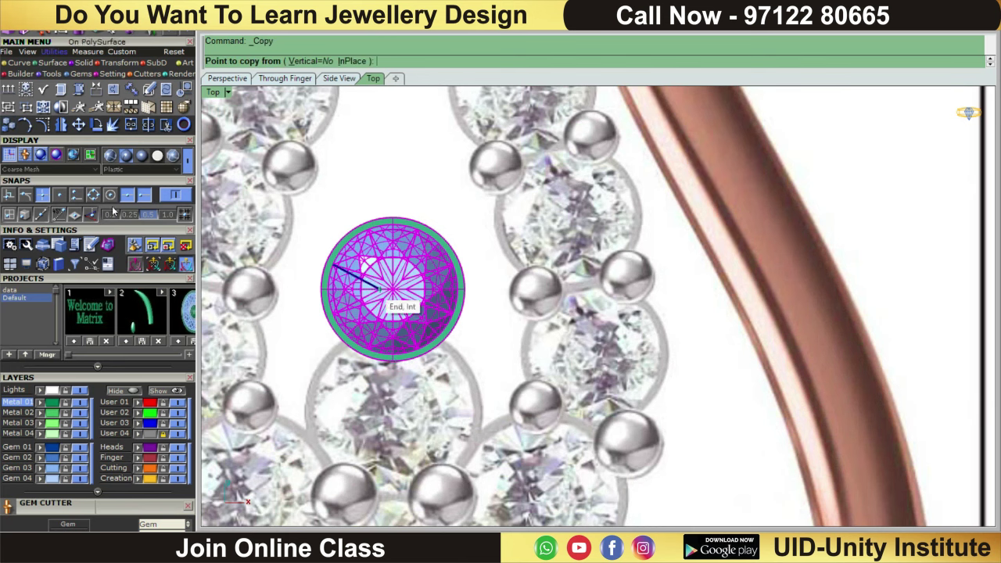
key("alt")
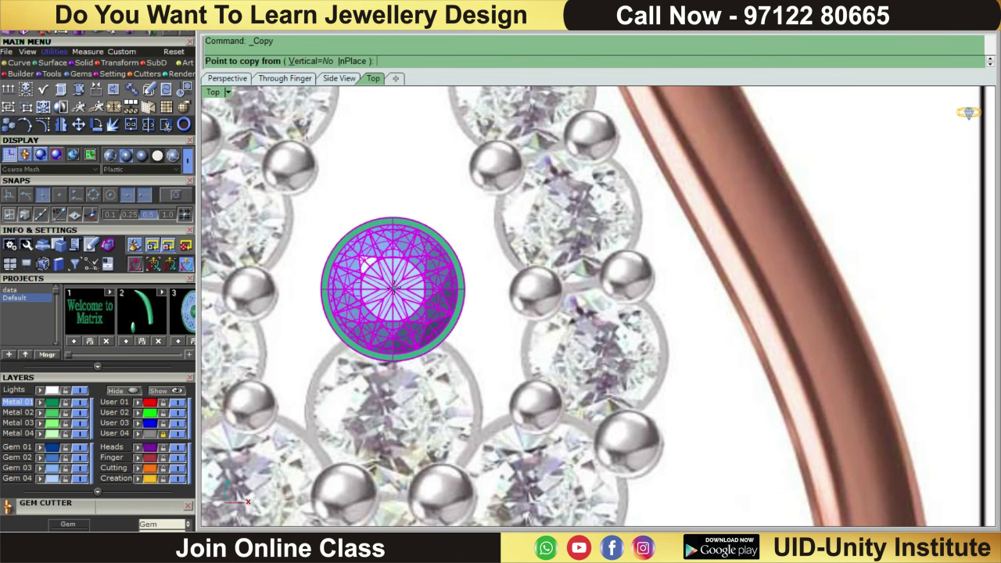
left_click(393, 289)
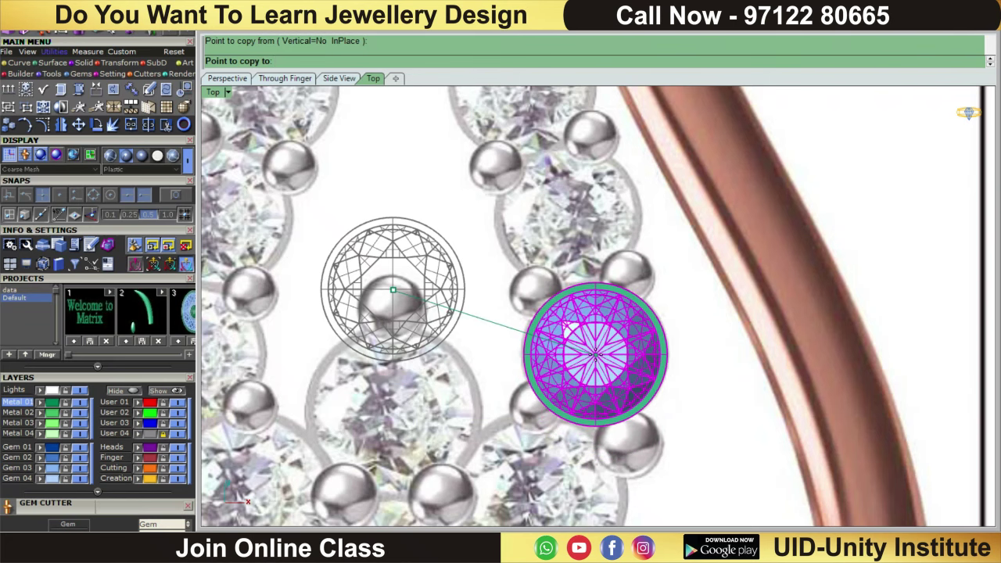
left_click(594, 352)
right_click_drag(592, 305, 610, 440)
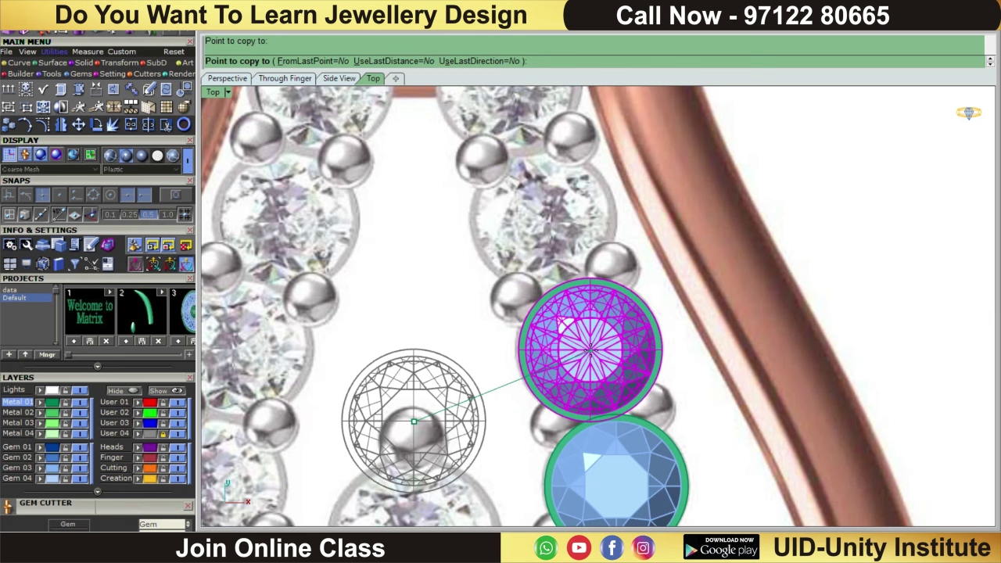
left_click(590, 350)
right_click_drag(590, 350, 614, 462)
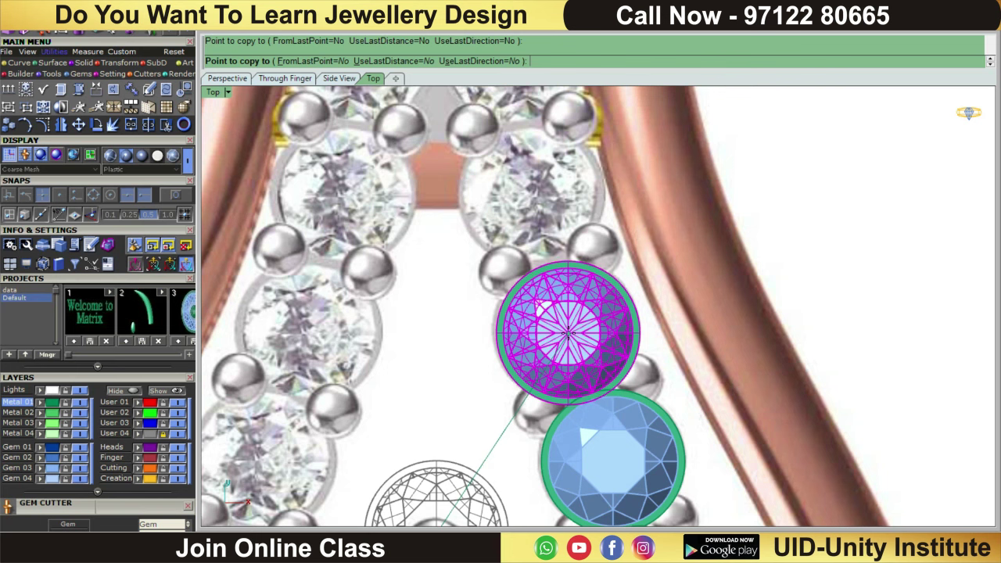
scroll(567, 332, "down", 1)
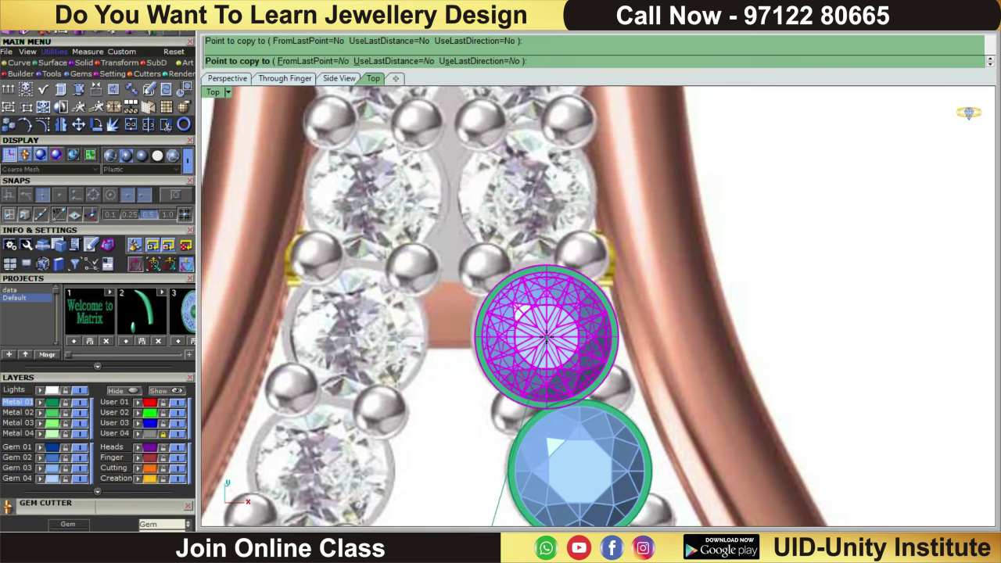
left_click(543, 336)
key("Up")
key("Up")
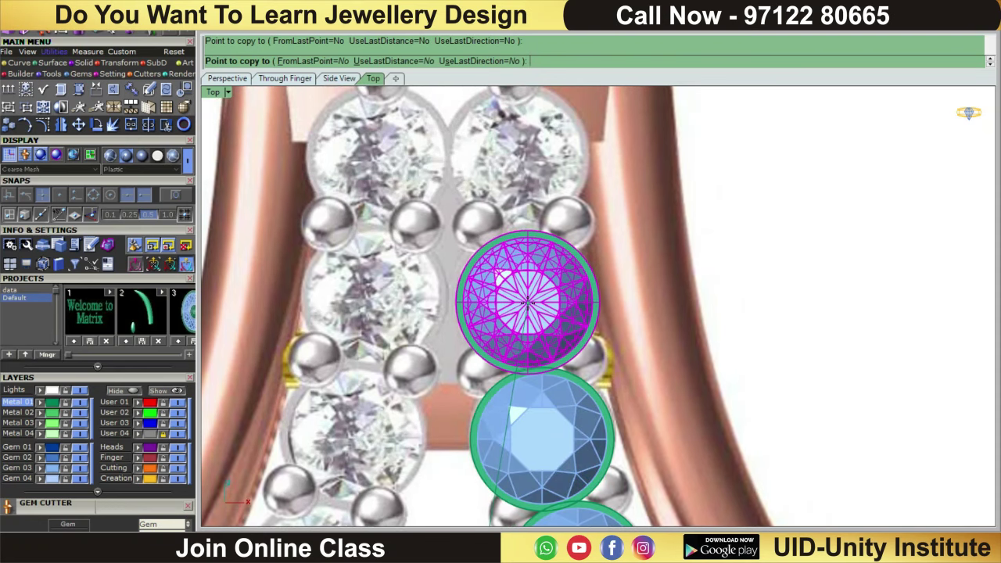
left_click(528, 301)
key("Up")
key("Up")
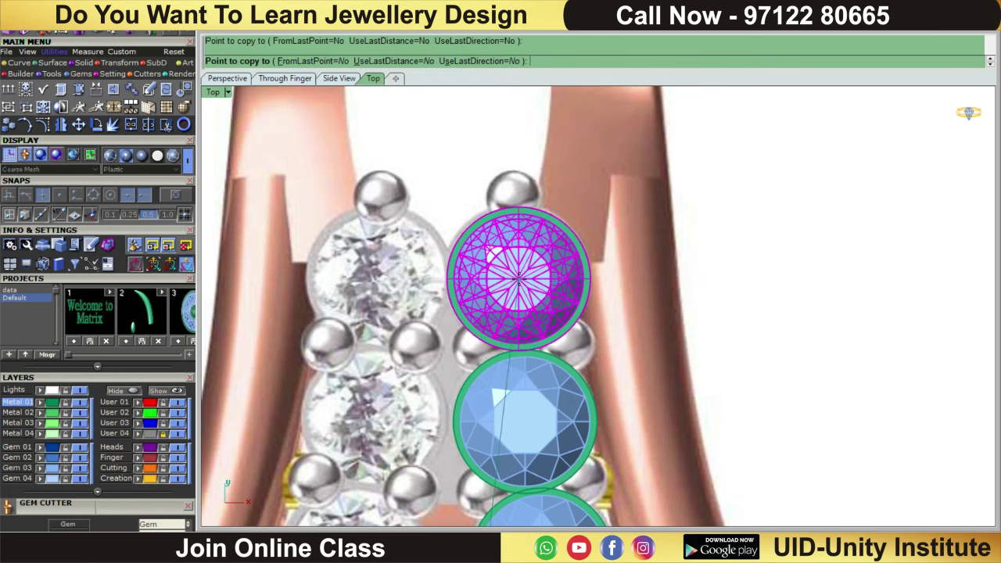
left_click(518, 278)
key("Return")
- Reposition two of the placed gem copies along the row
scroll(681, 297, "down", 3)
scroll(641, 344, "up", 2)
left_click(500, 356)
scroll(491, 332, "up", 4)
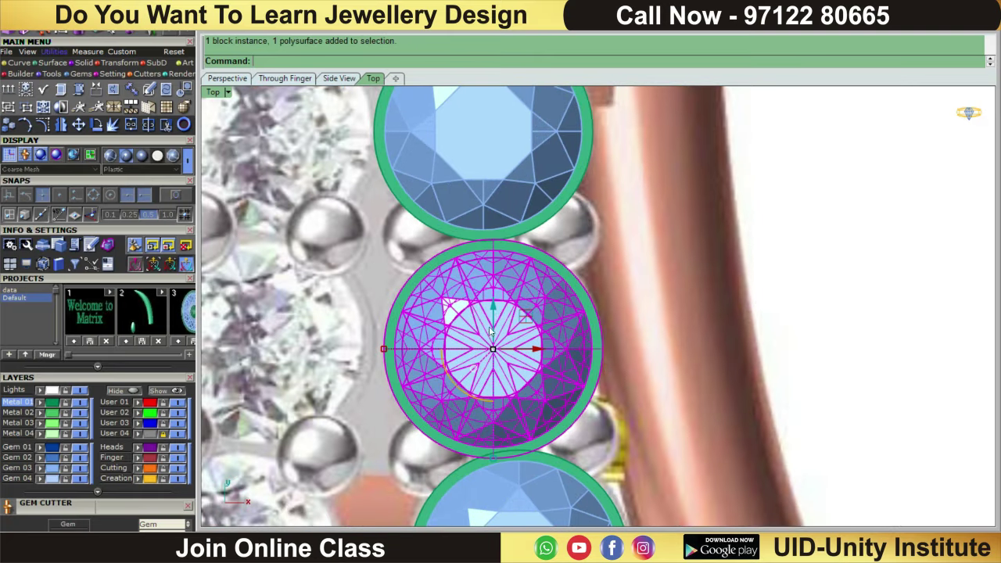
left_click(498, 310)
left_click(600, 246)
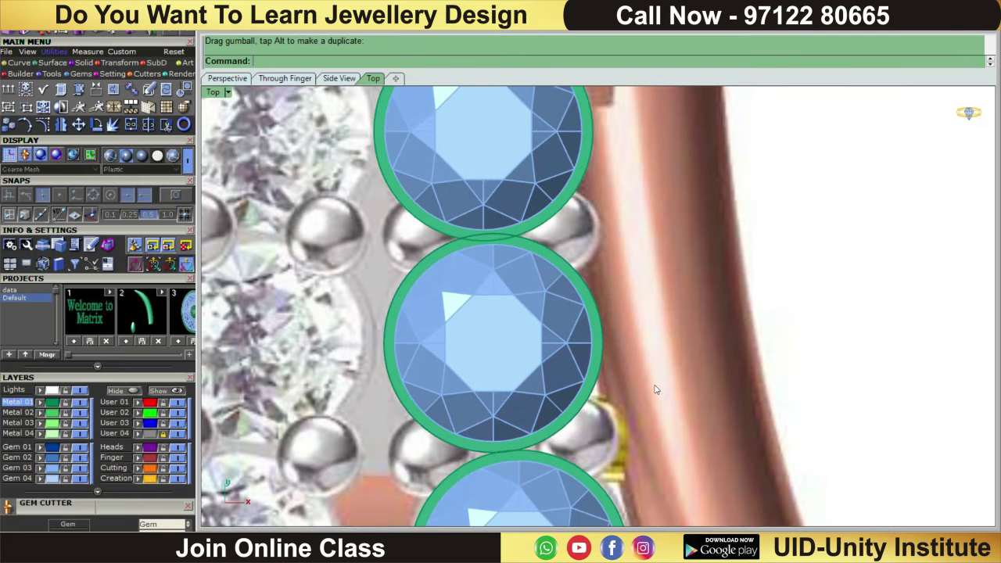
right_click_drag(654, 390, 664, 322)
left_click(547, 368)
scroll(528, 297, "down", 2)
scroll(529, 289, "up", 2)
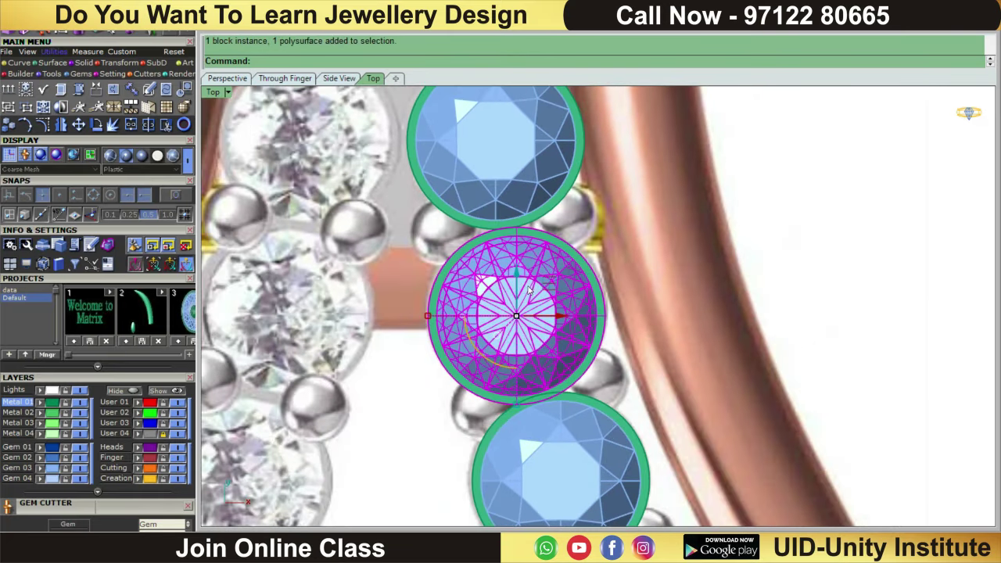
left_click(518, 278)
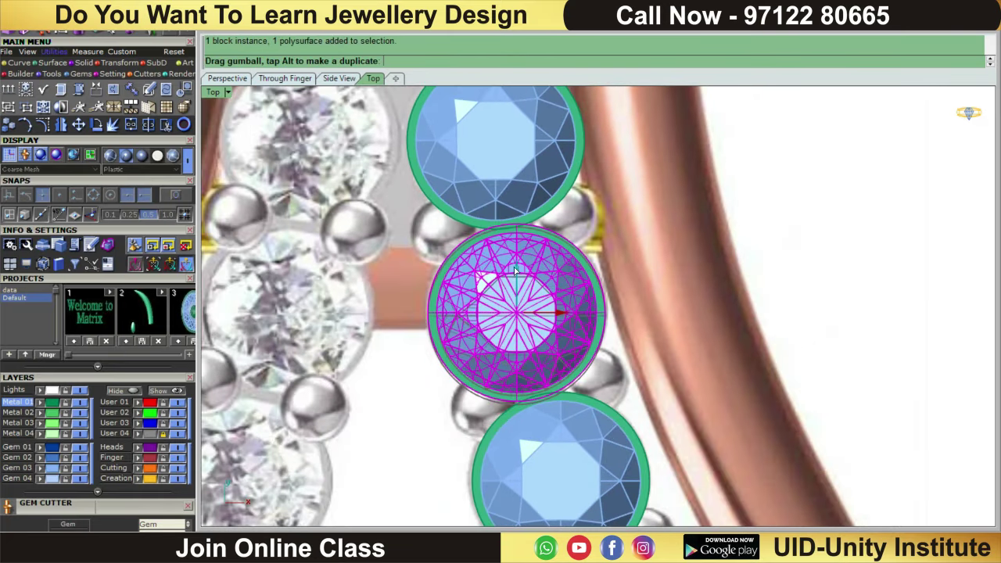
left_click(632, 246)
- Try moving the lower gem copy to a new spot, then undo the move
mouse_move(648, 294)
right_mouse_down()
mouse_move(649, 257)
mouse_move(666, 310)
right_mouse_up()
left_click(564, 346)
scroll(565, 346, "up", 2)
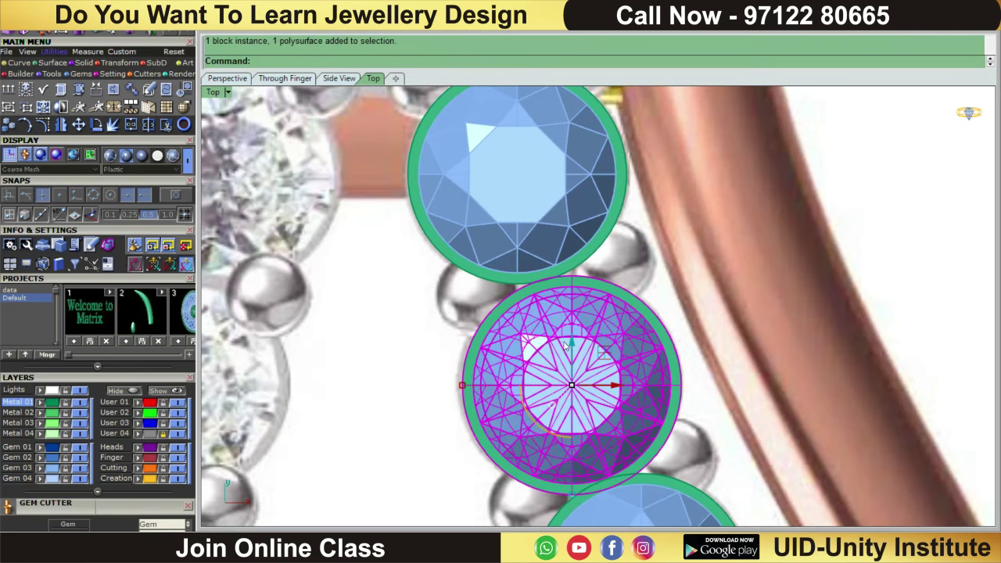
left_click(569, 338)
left_click(569, 338)
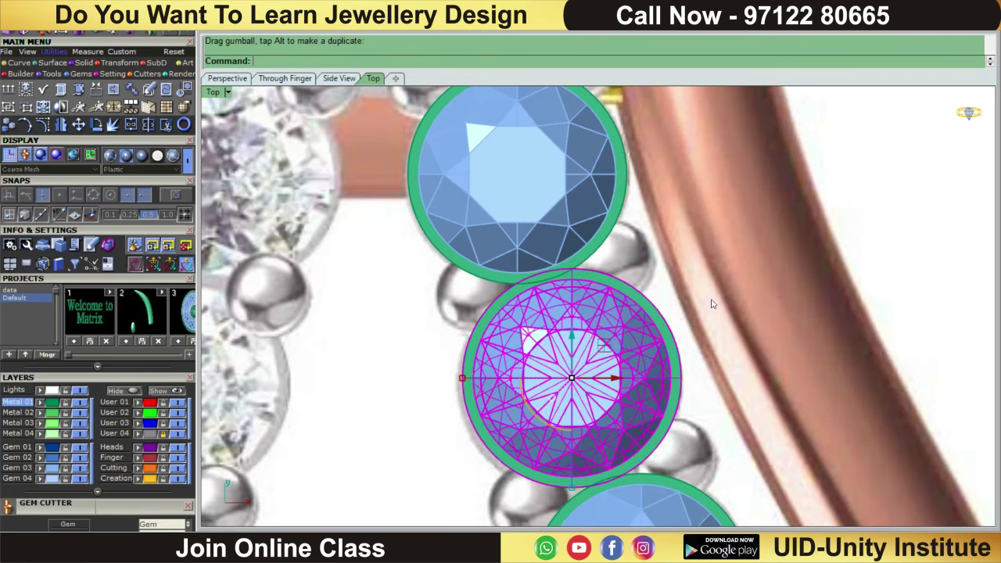
scroll(699, 310, "down", 3)
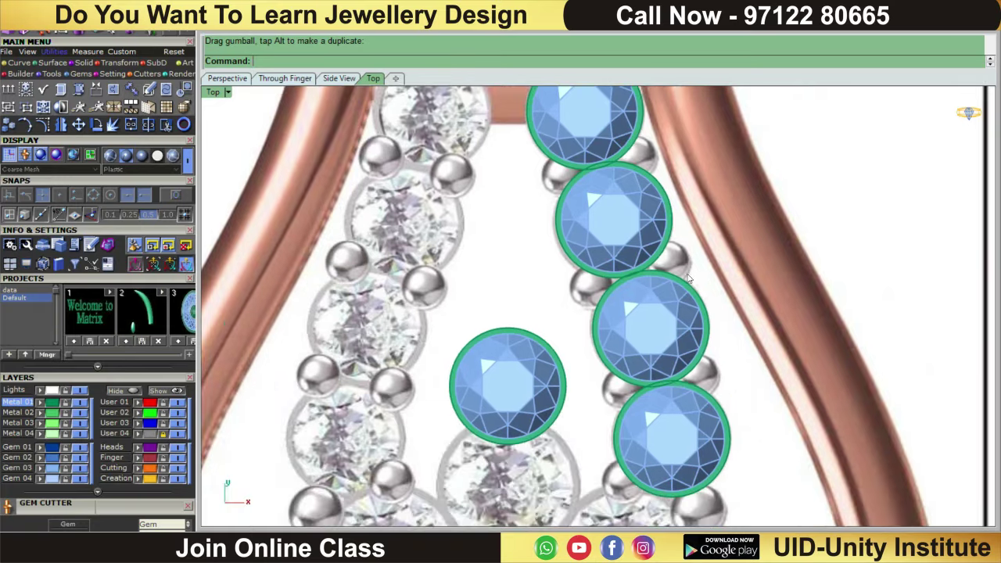
scroll(642, 311, "up", 3)
left_click(642, 311)
key("ctrl+z")
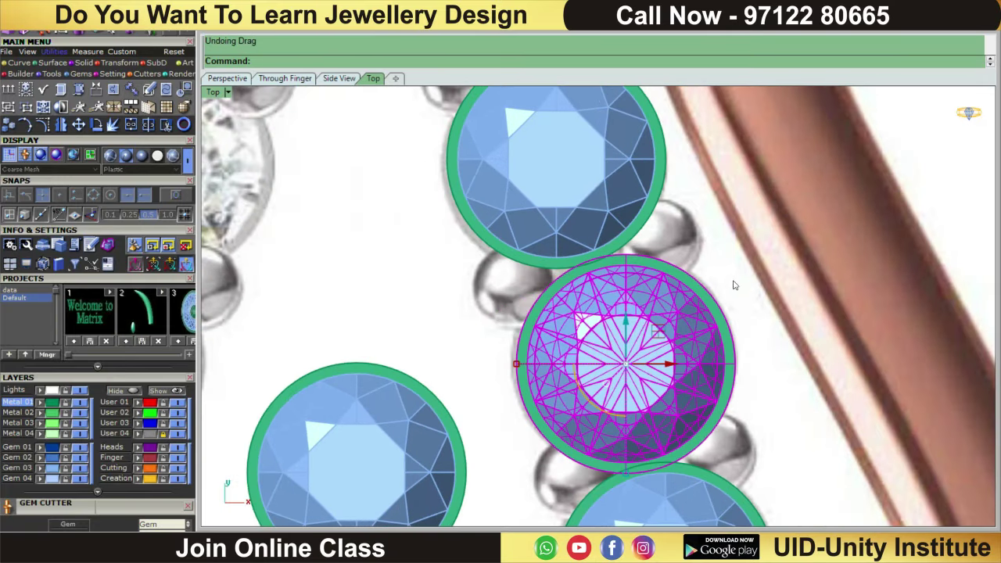
scroll(743, 231, "down", 2)
scroll(612, 285, "up", 2)
- Nudge the bezel-set gem slightly down along its vertical arrow and deselect it
left_click(612, 284)
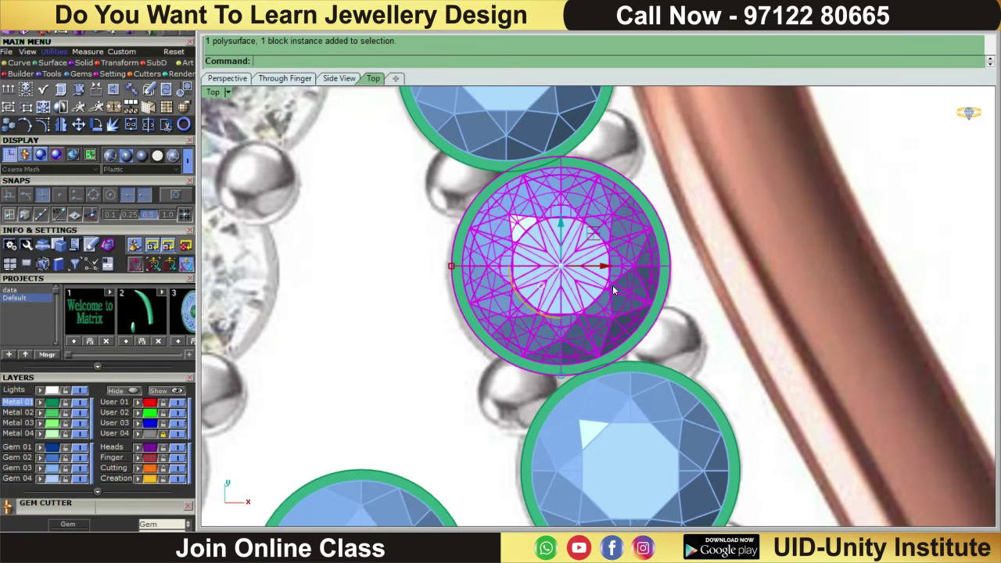
left_click(563, 226)
left_click_drag(563, 225, 562, 228)
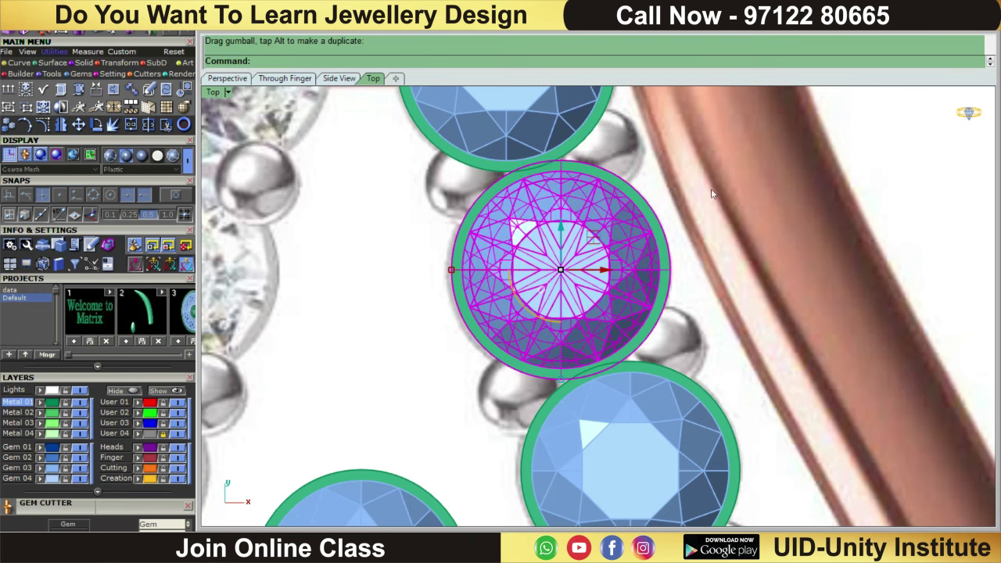
key("Escape")
scroll(711, 193, "down", 5)
scroll(703, 234, "down", 3)
scroll(782, 180, "down", 1)
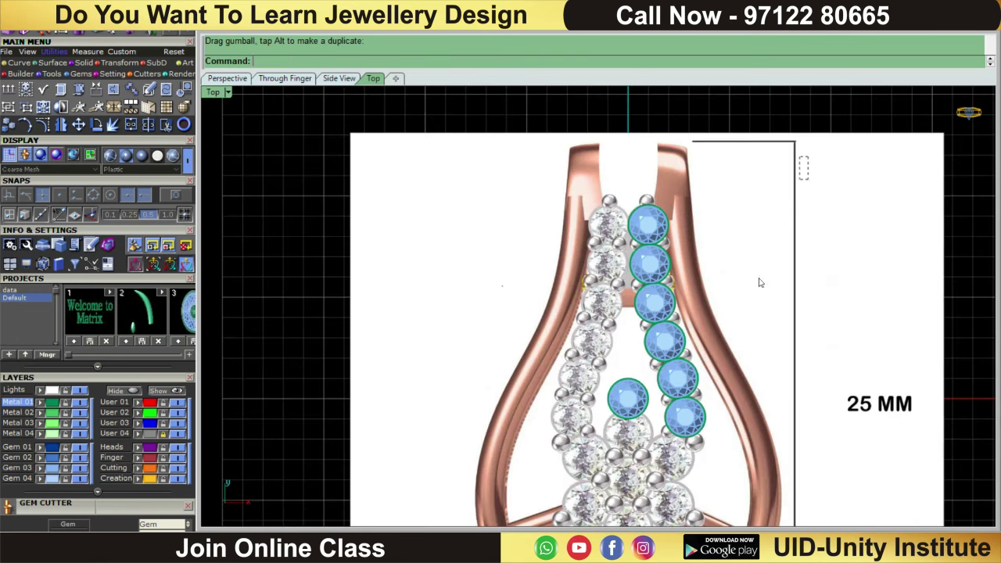
- Group the six bezel-set gems on the right spoke and delete the stray centre gem
left_click_drag(661, 455, 661, 455)
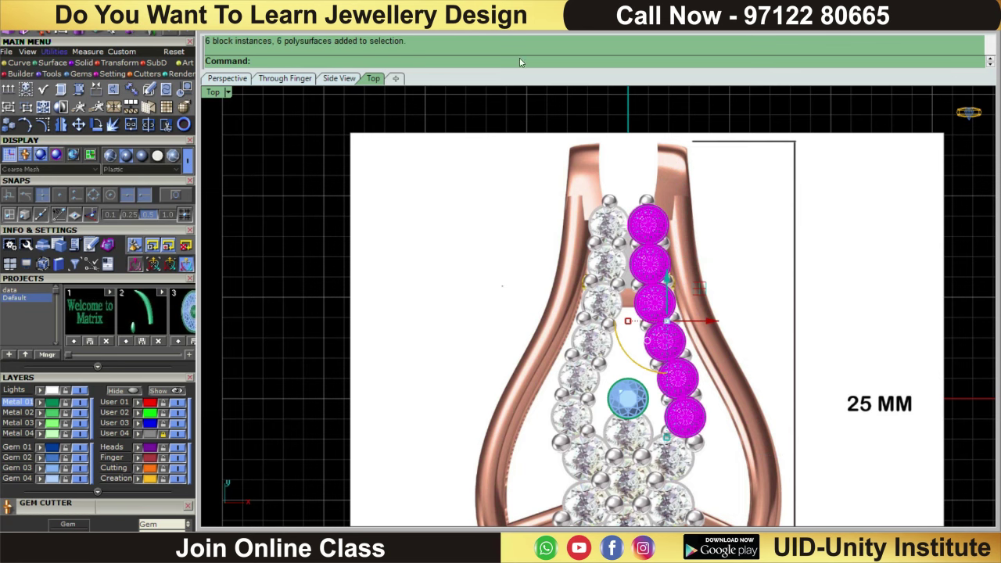
left_click(7, 110)
left_click(624, 402)
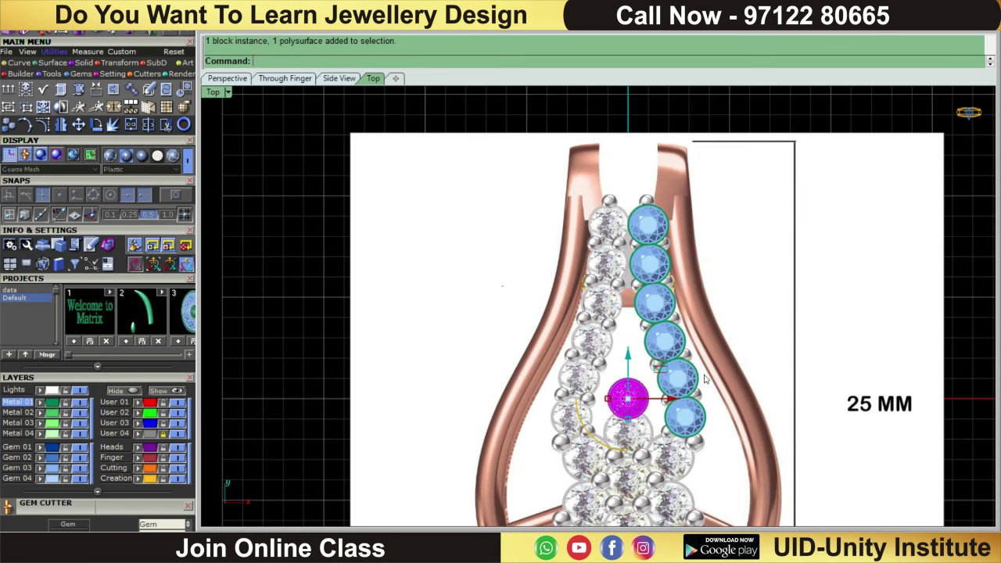
scroll(780, 270, "down", 3)
key("Delete")
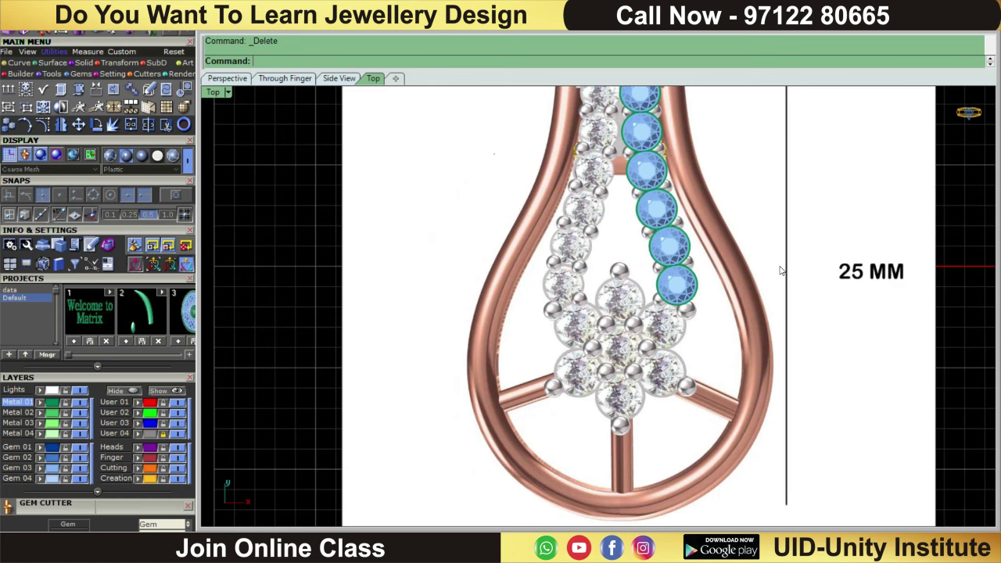
scroll(780, 271, "up", 2)
scroll(750, 265, "up", 3)
scroll(719, 262, "up", 2)
scroll(700, 258, "up", 2)
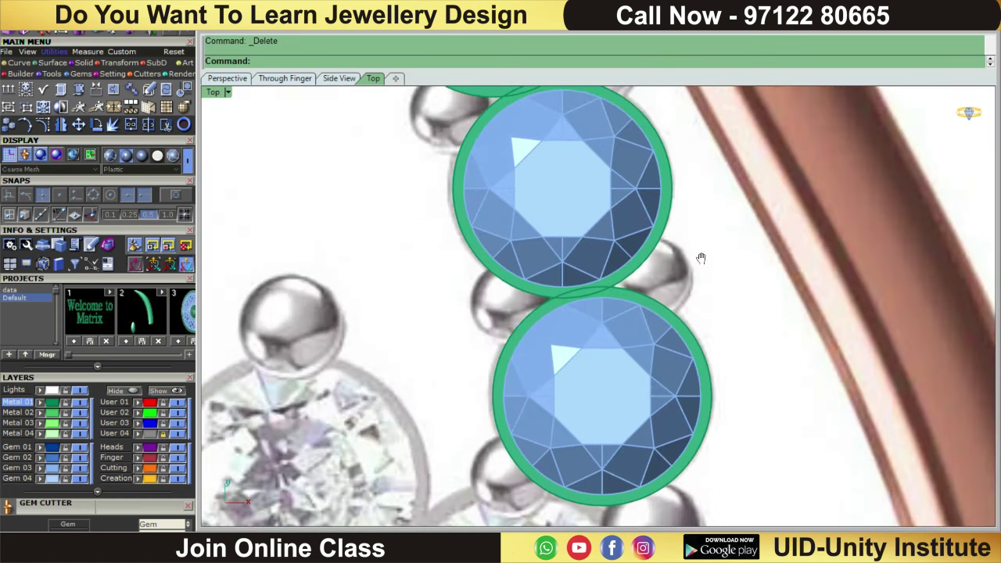
scroll(700, 257, "down", 2)
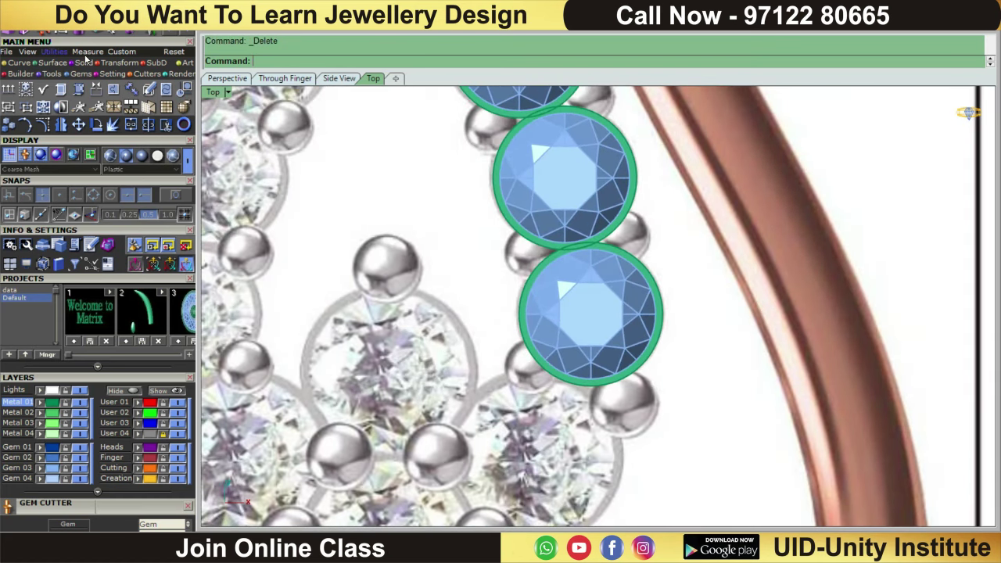
- Place an aligned dimension measuring the distance between two neighbouring gems
left_click(88, 52)
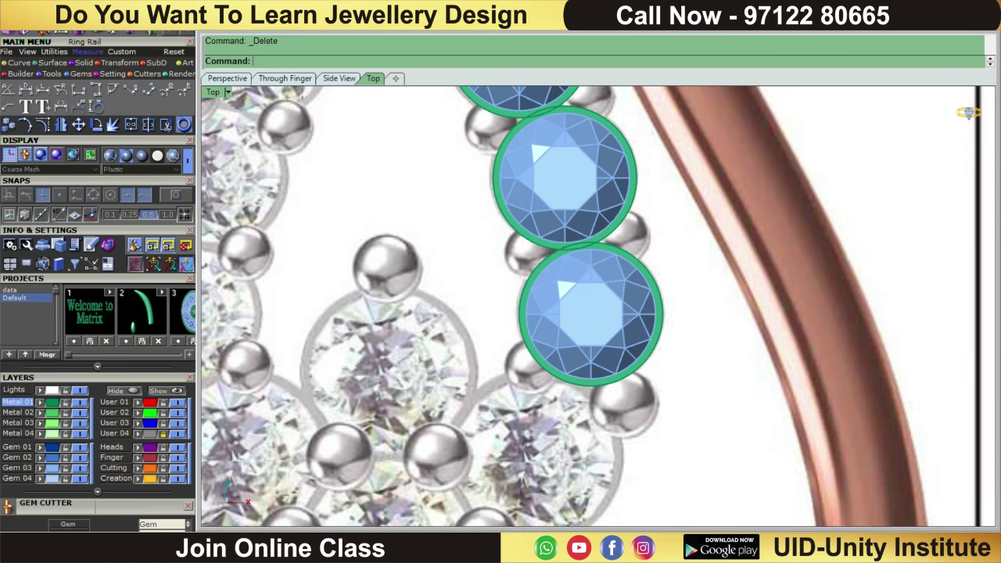
left_click(184, 124)
scroll(542, 266, "up", 1)
scroll(547, 270, "up", 1)
scroll(609, 281, "up", 1)
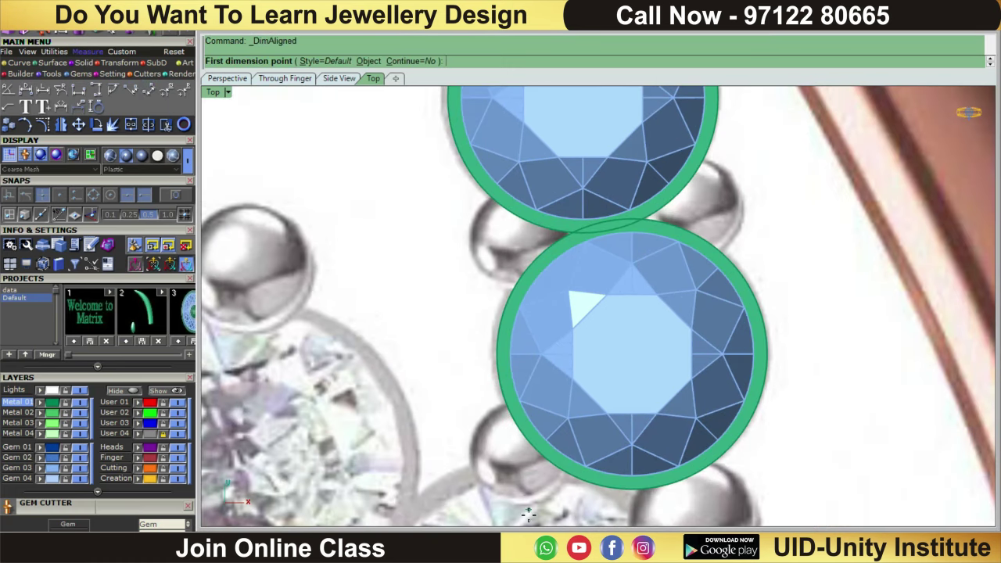
left_click(550, 497)
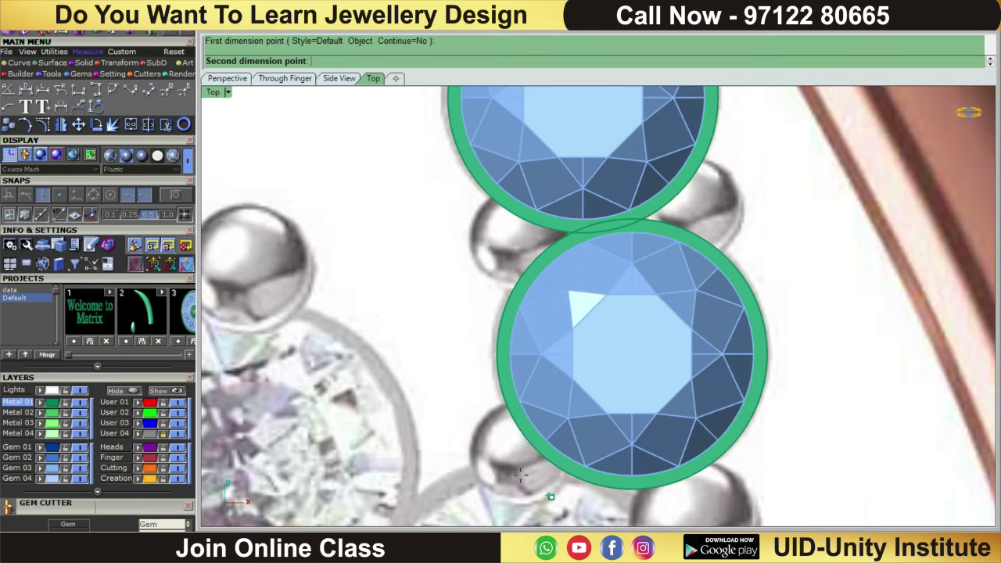
left_click(483, 416)
scroll(501, 375, "down", 2)
scroll(508, 383, "down", 2)
left_click(514, 393)
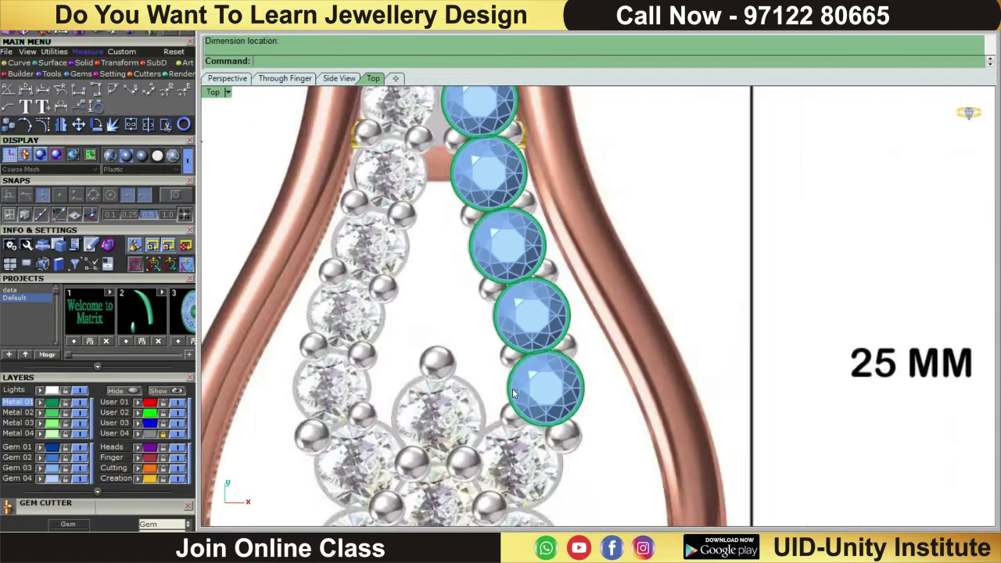
scroll(514, 393, "down", 2)
scroll(547, 313, "up", 1)
scroll(564, 271, "up", 1)
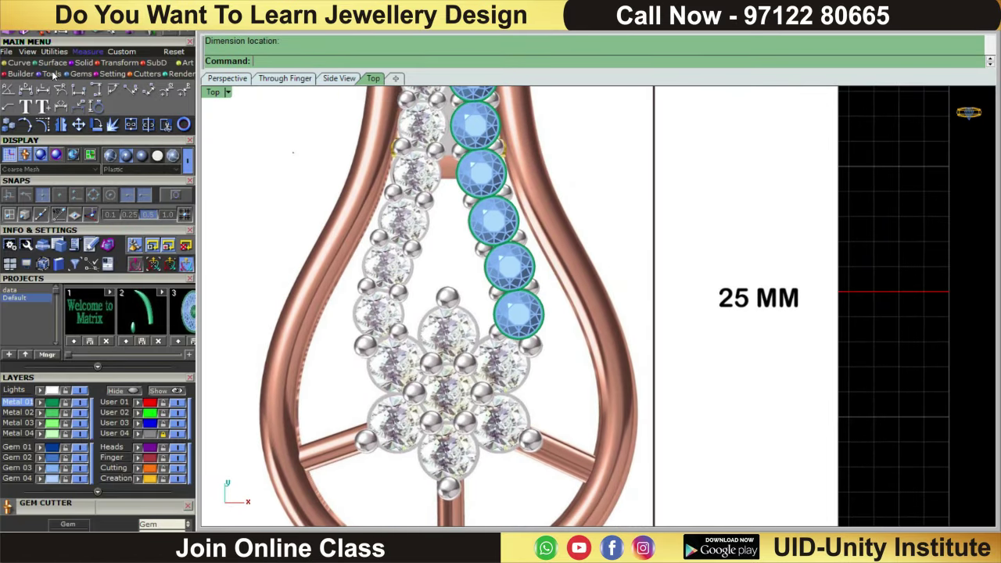
left_click(84, 63)
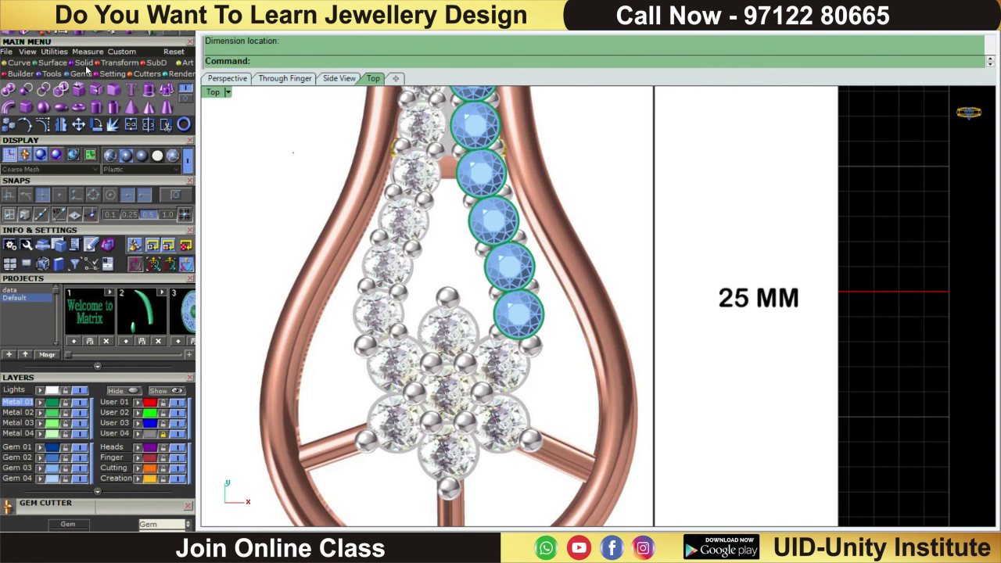
- Create a 0.75-diameter cylinder with -2 height at the origin and move it upward
left_click(97, 109)
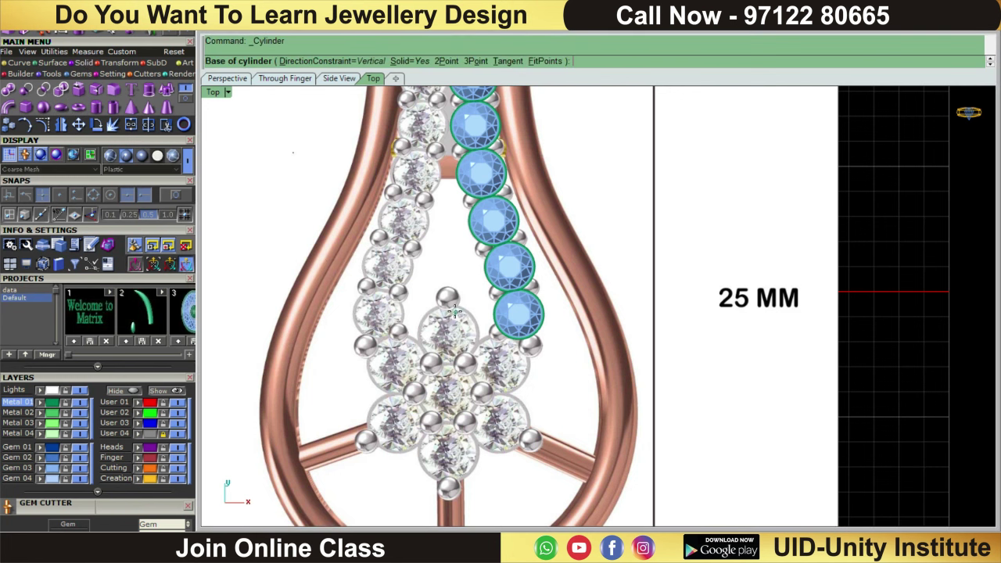
left_click(447, 295)
type("0.75")
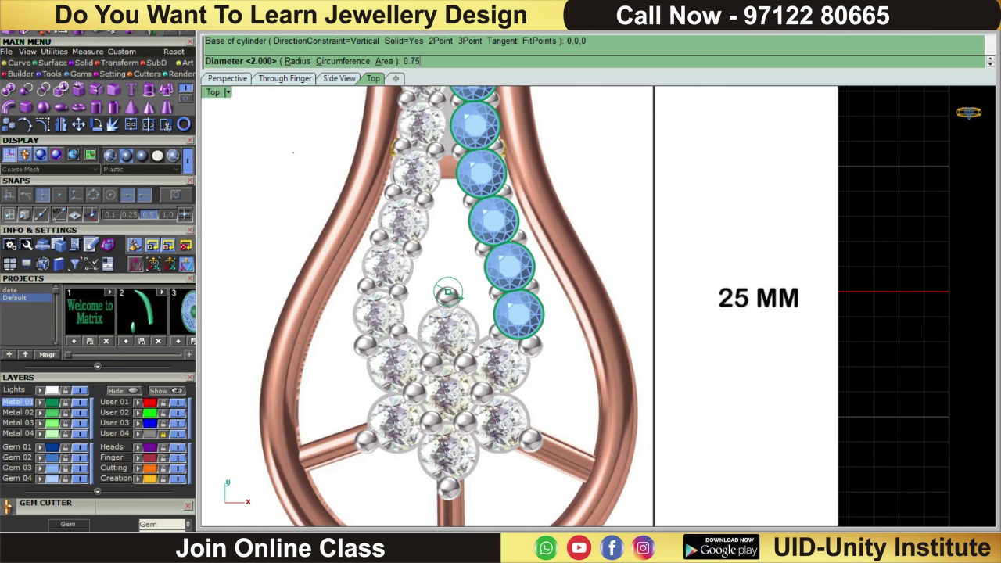
key("Return")
type("-2")
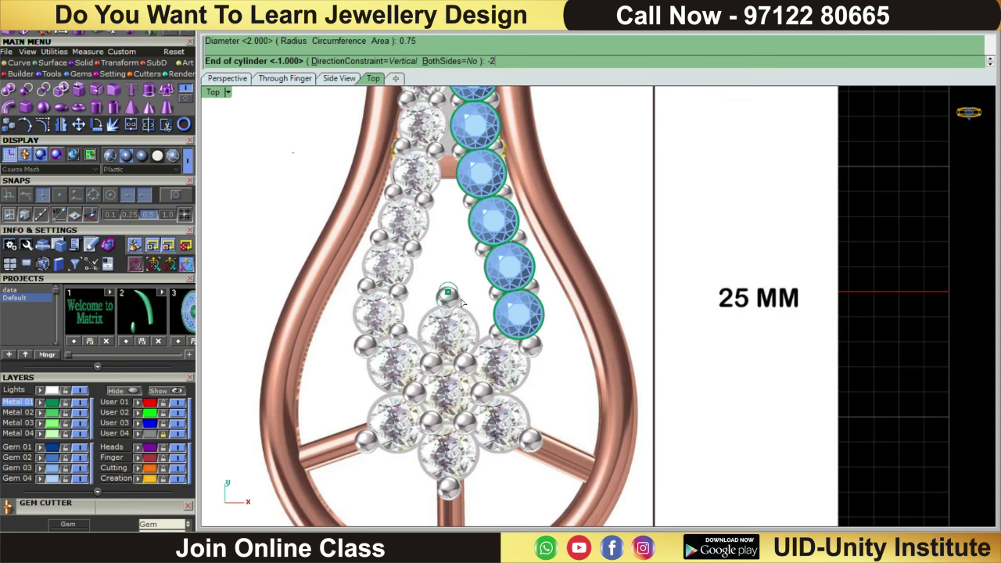
key("Return")
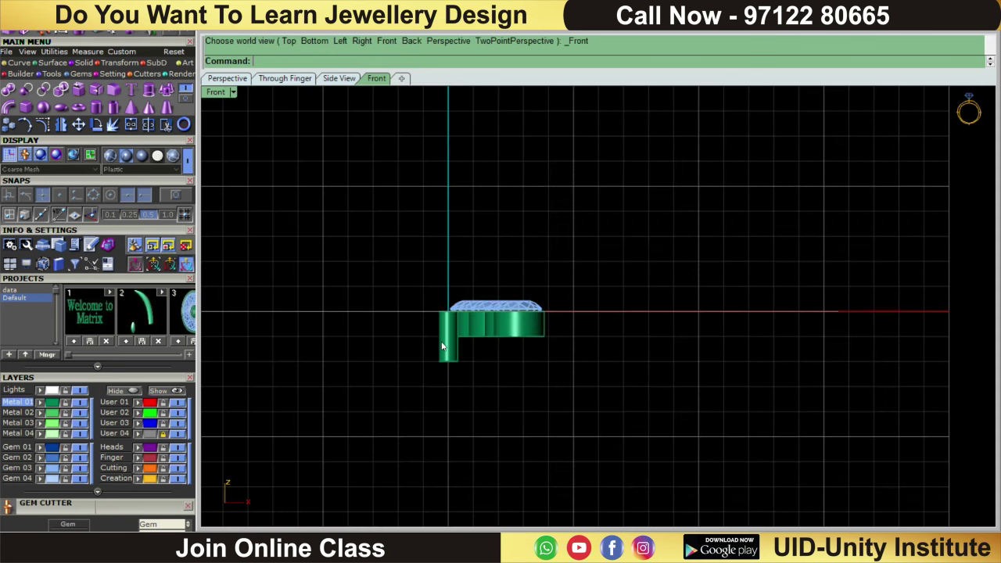
scroll(459, 306, "up", 3)
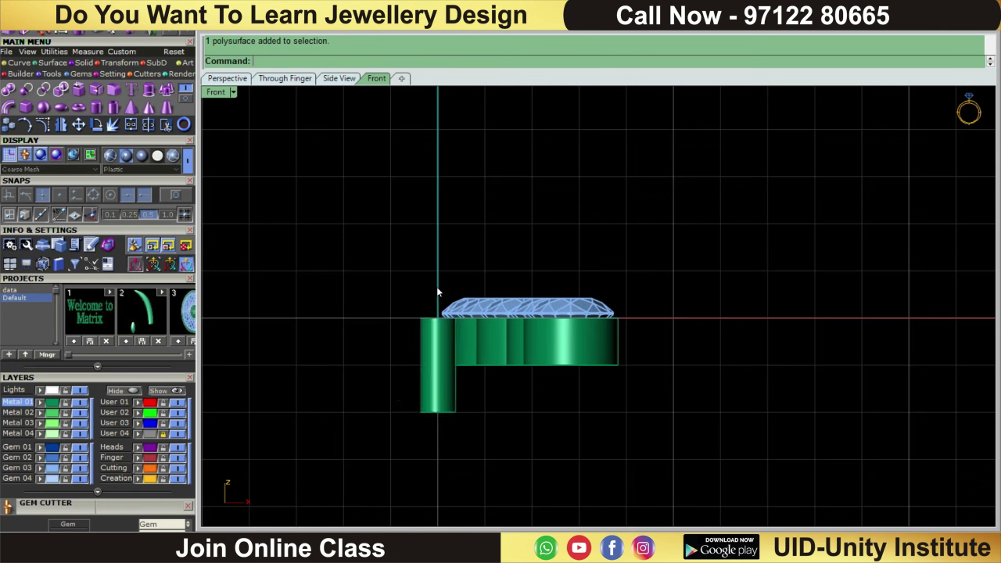
left_click_drag(438, 332, 439, 301)
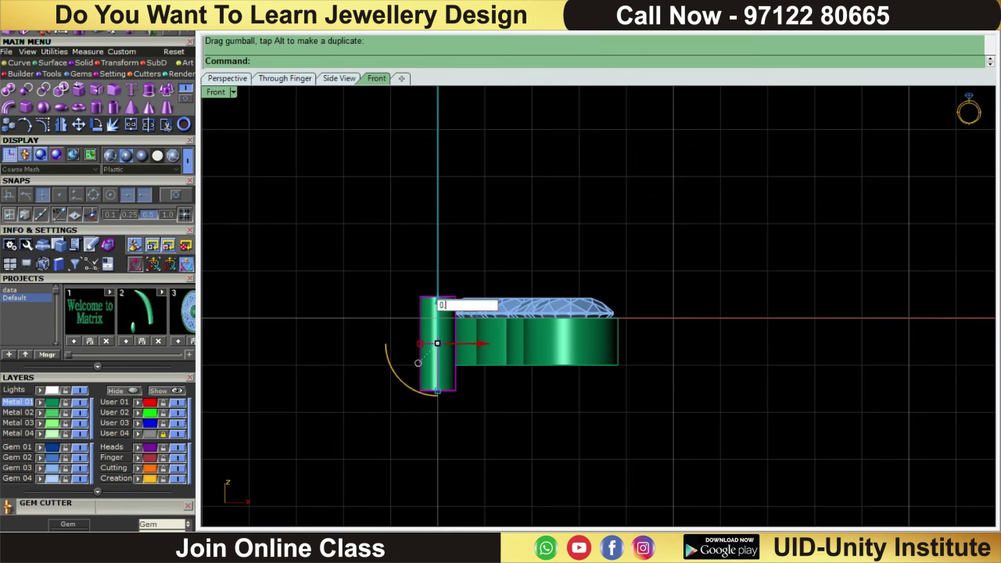
key("Escape")
key("Escape")
scroll(469, 336, "up", 3)
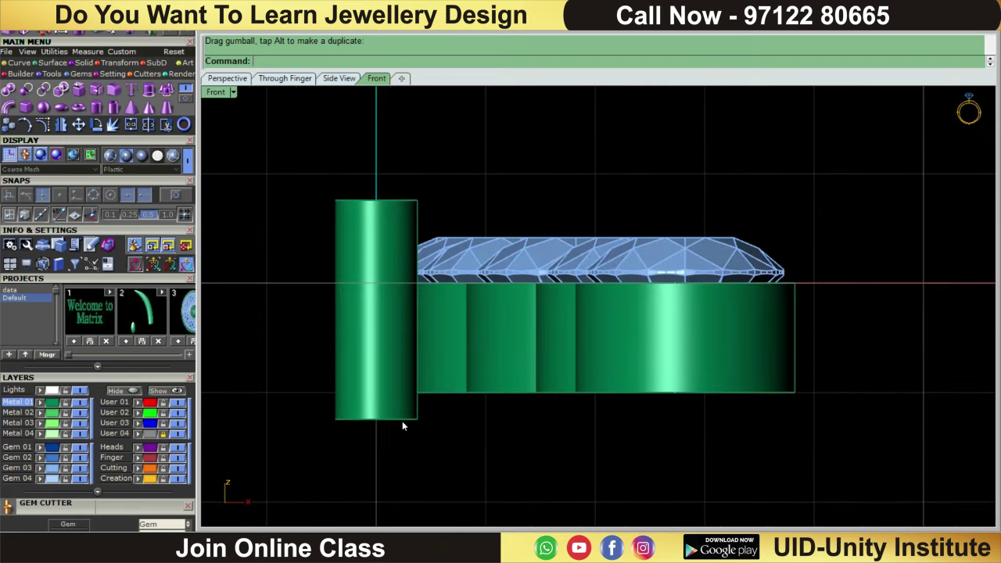
- Raise the cylinder's bottom face to shorten the cylinder
left_click(83, 62)
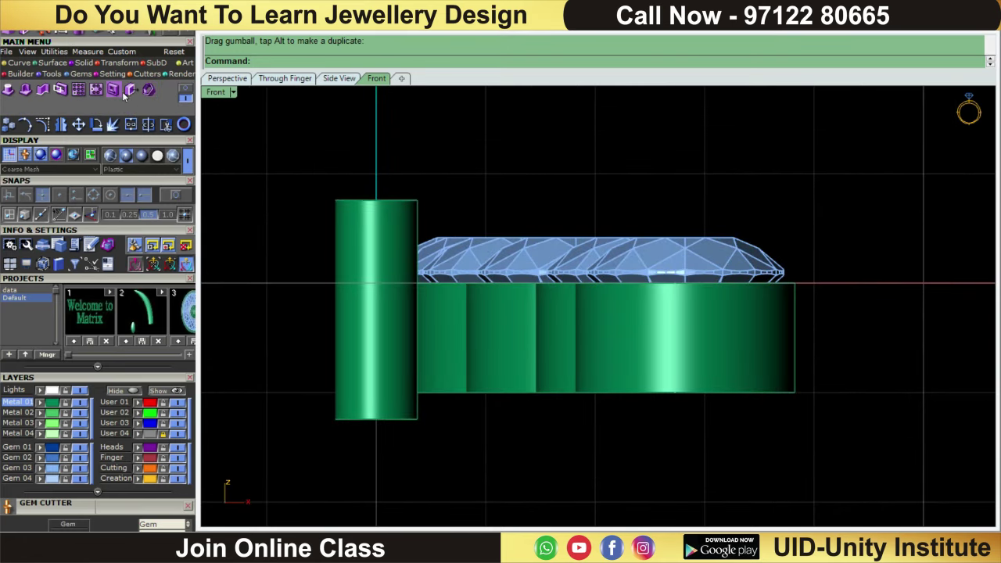
left_click(131, 89)
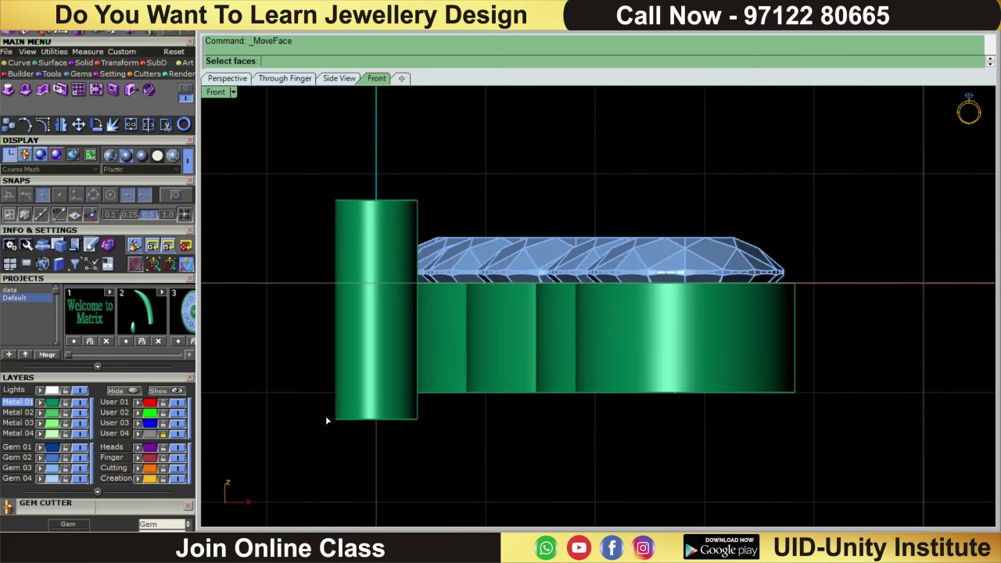
left_click(327, 419)
key("Return")
left_click(501, 471)
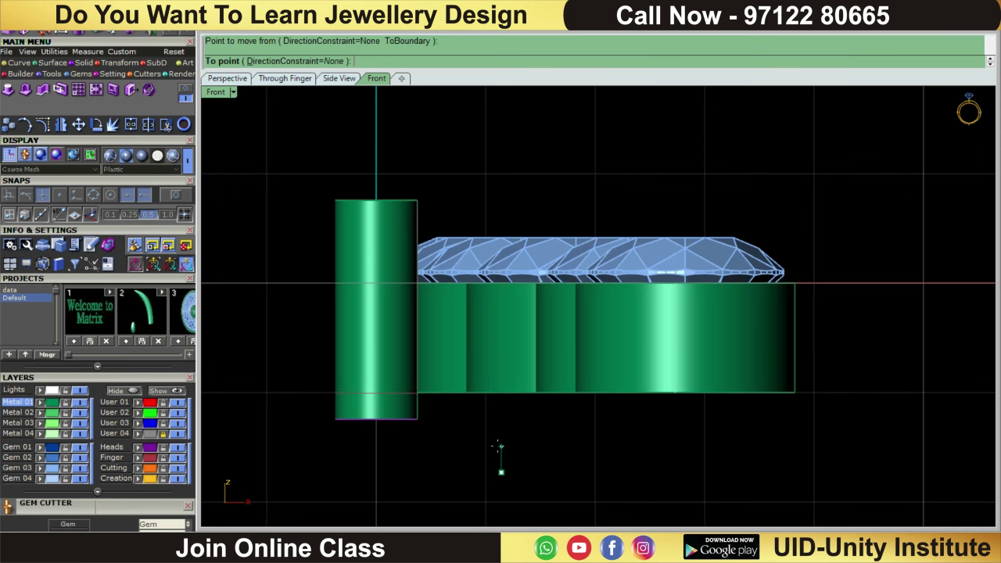
left_click(498, 445)
scroll(443, 303, "down", 3)
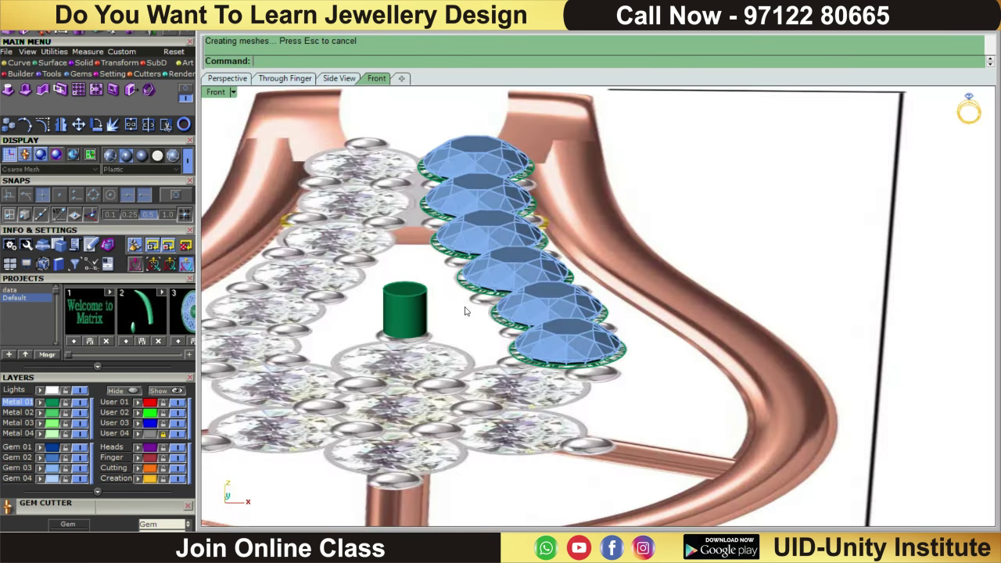
scroll(377, 309, "up", 3)
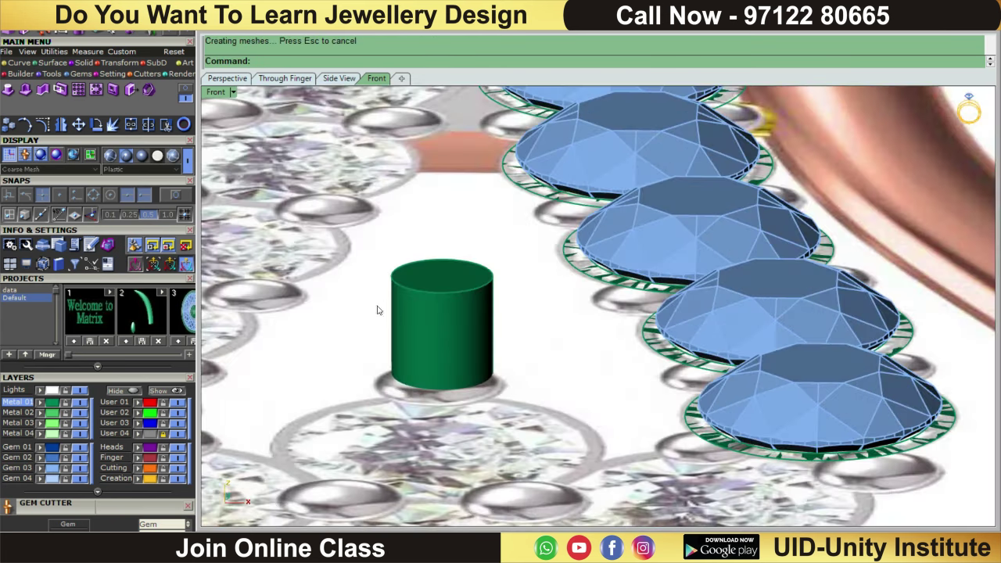
- Round the cylinder's top edge with a 0.15 fillet, then switch to Top view
left_click(186, 91)
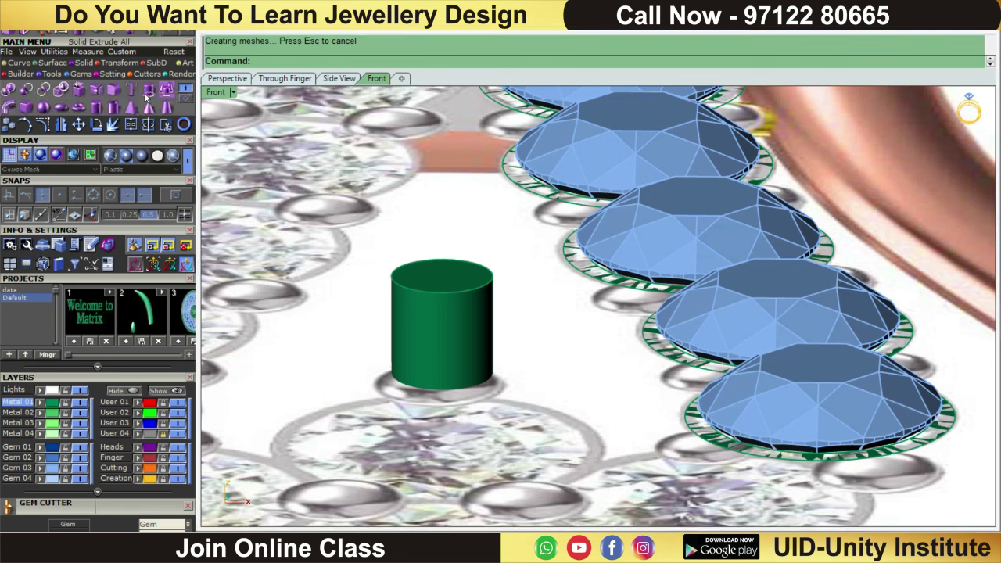
left_click(115, 90)
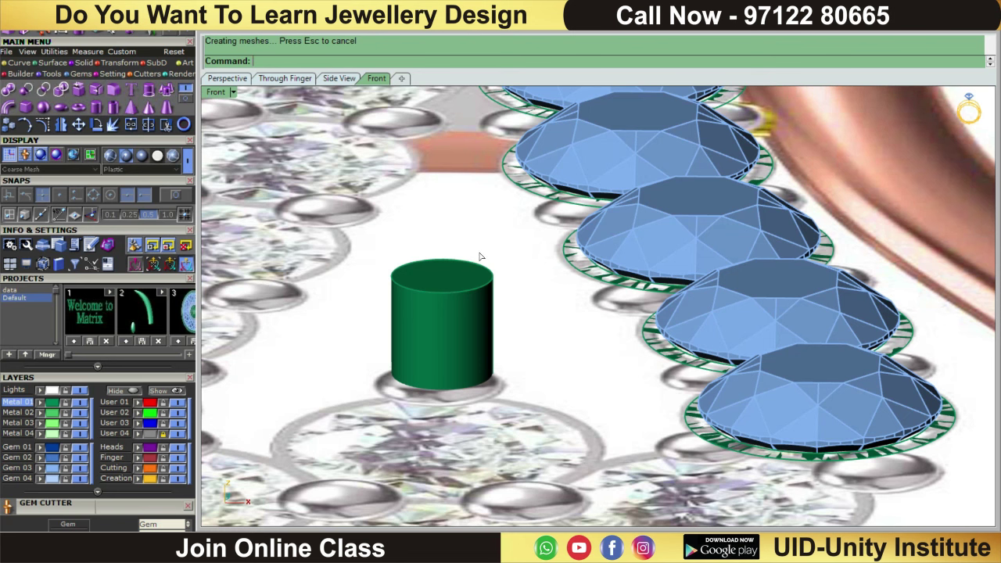
left_click(461, 295)
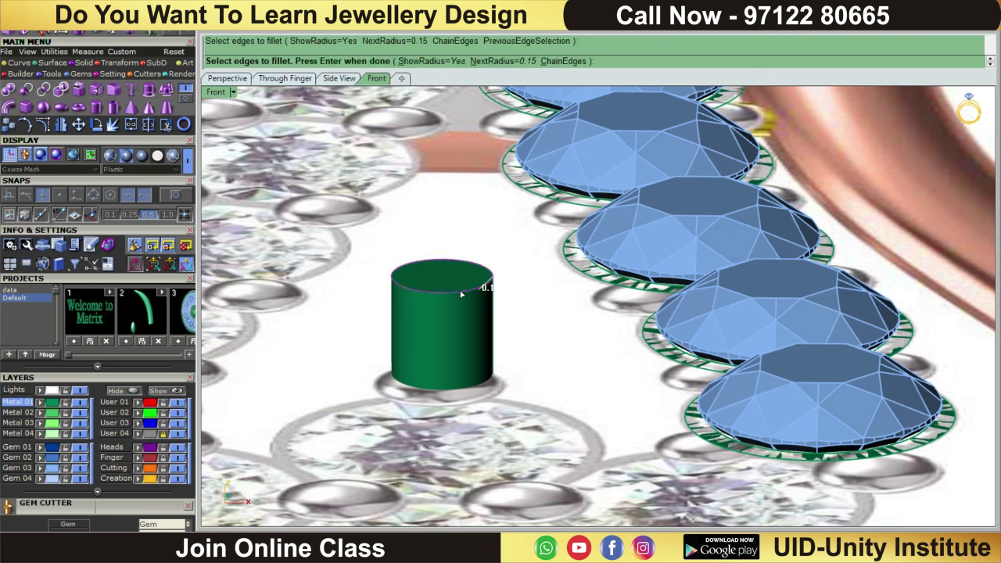
key("Return")
key("Return")
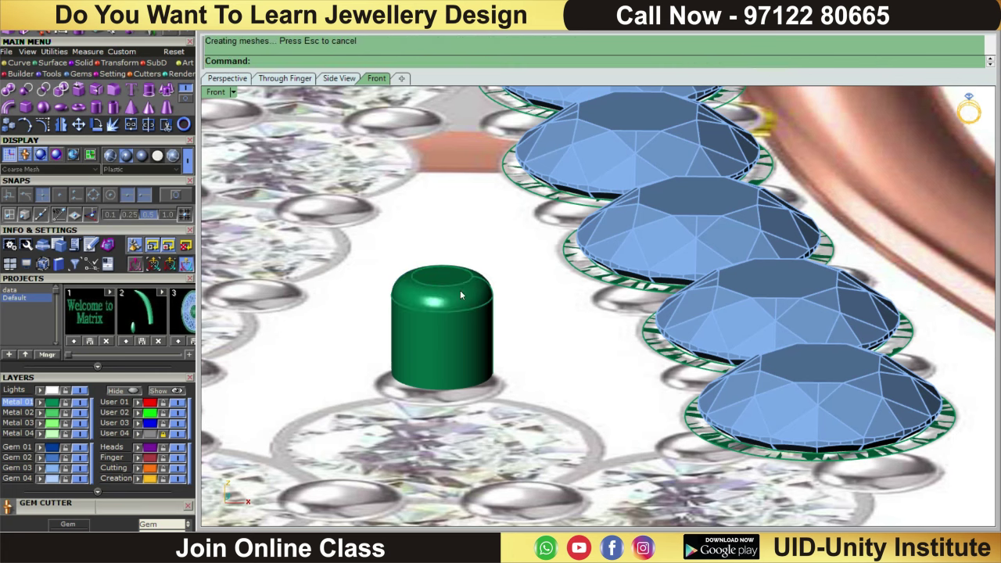
key("ctrl+F1")
- Copy the rounded prong from its centre into the lowest gap and the next stone pair's gaps
left_click(447, 264)
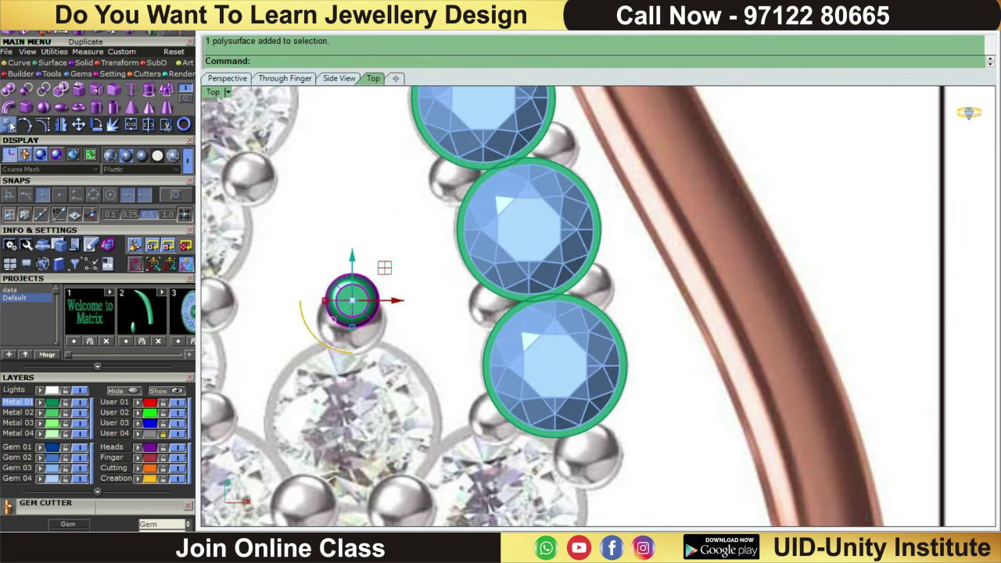
key("ctrl+shift+c")
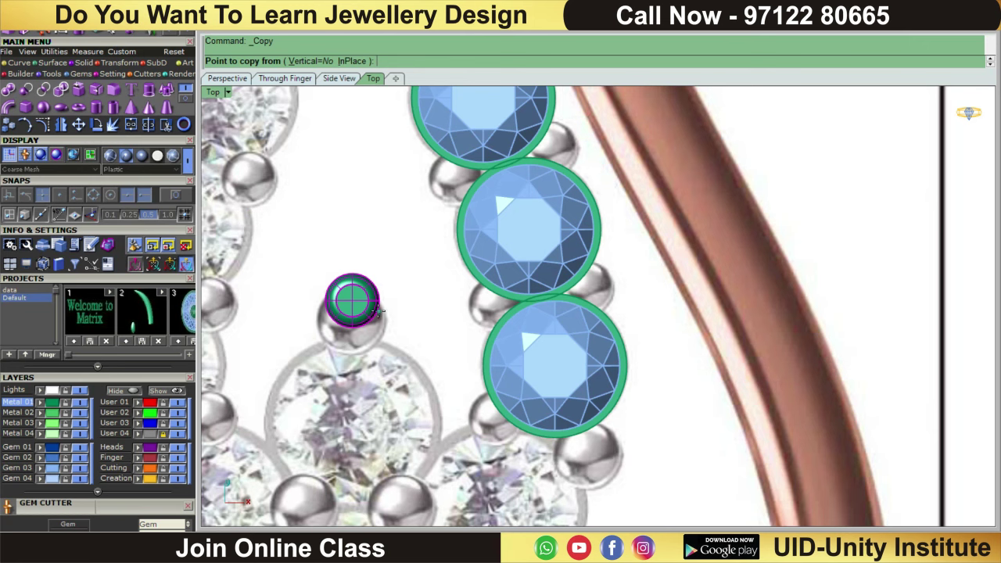
left_click(376, 311)
scroll(474, 433, "up", 2)
scroll(529, 404, "up", 3)
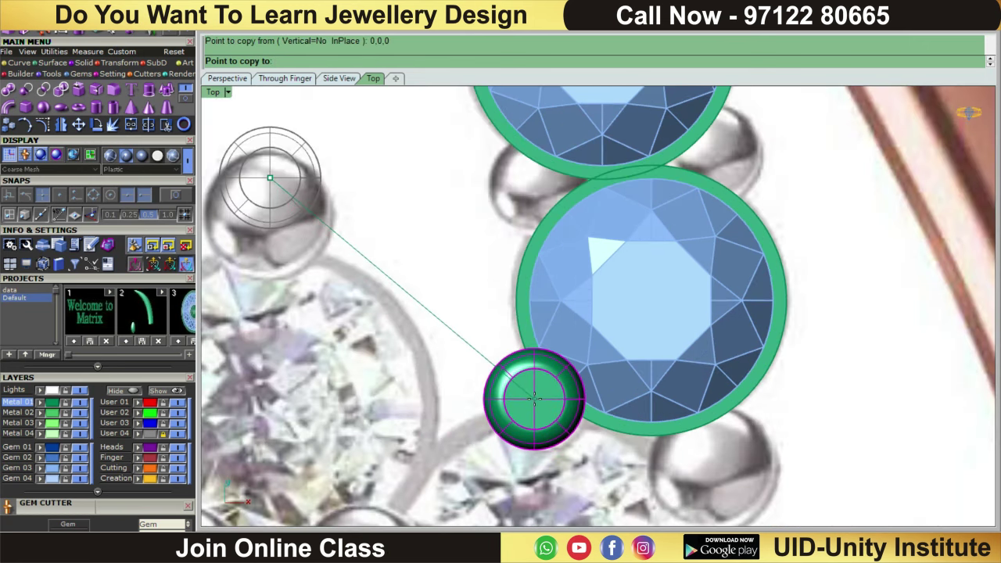
left_click(533, 399)
right_click_drag(518, 168, 513, 286)
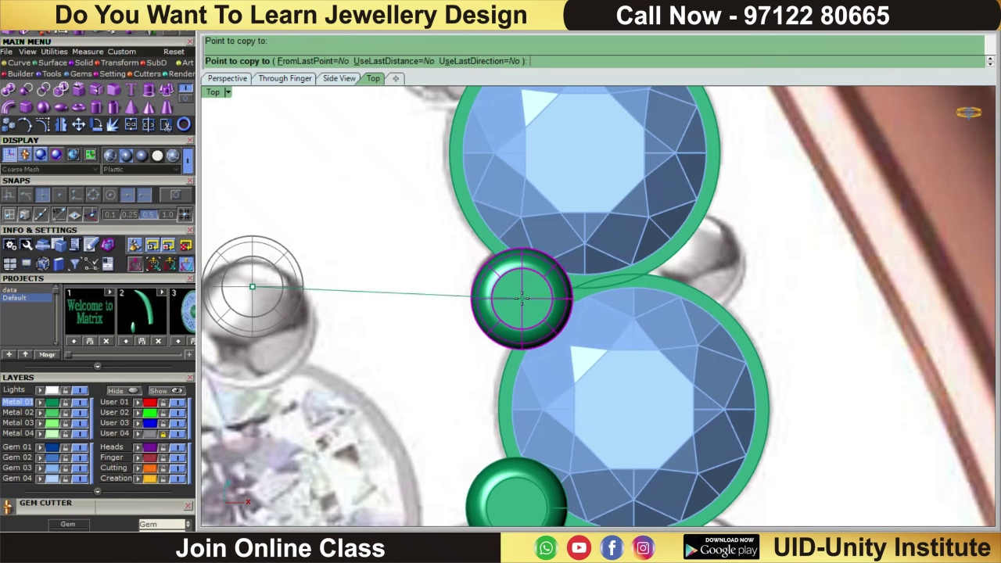
left_click(520, 299)
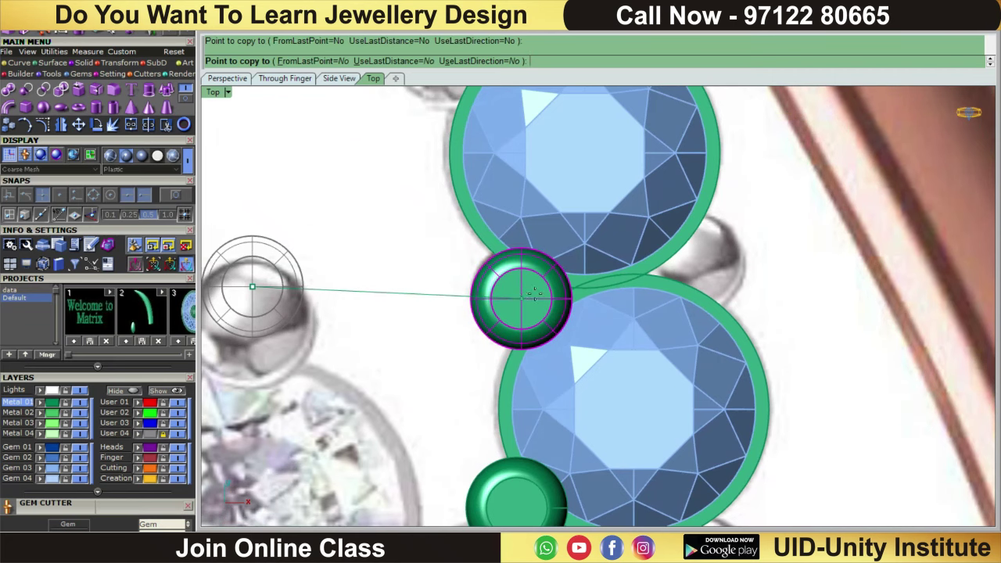
left_click(698, 264)
scroll(698, 263, "down", 3)
scroll(580, 342, "up", 3)
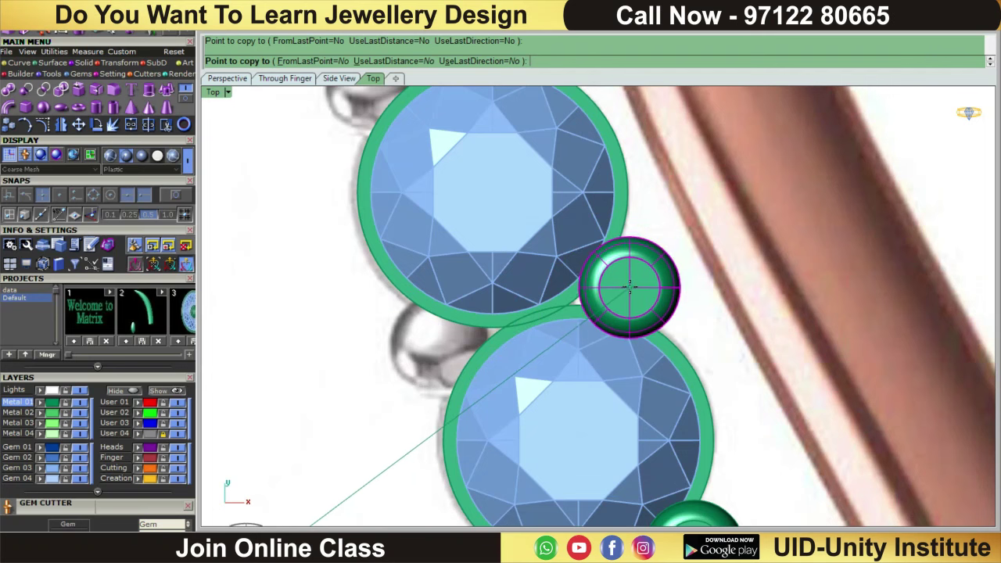
- Place prong copies in the remaining gaps on both sides of the gem row and finish copying
left_click(623, 285)
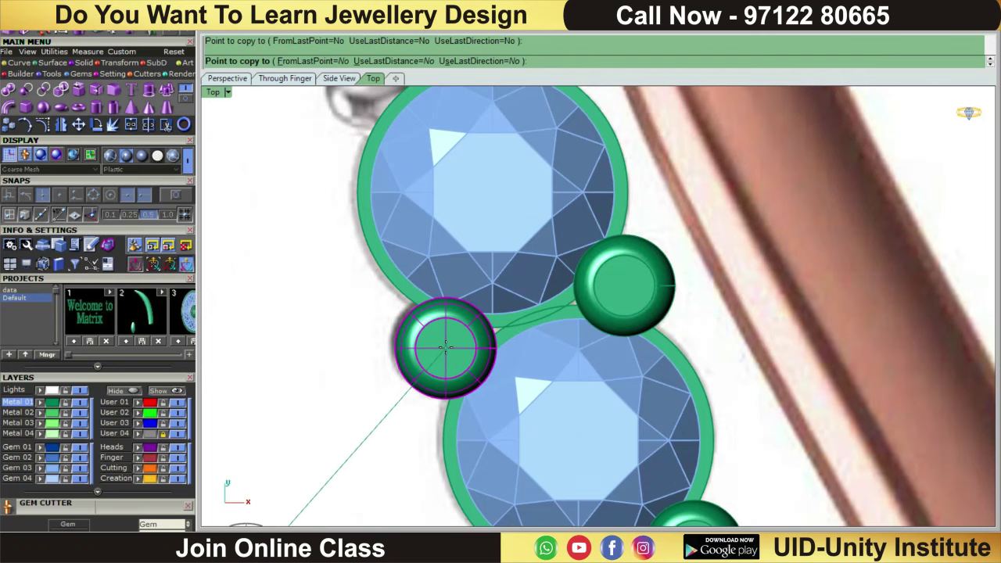
left_click(446, 348)
scroll(446, 348, "down", 3)
scroll(468, 358, "up", 2)
scroll(480, 346, "up", 2)
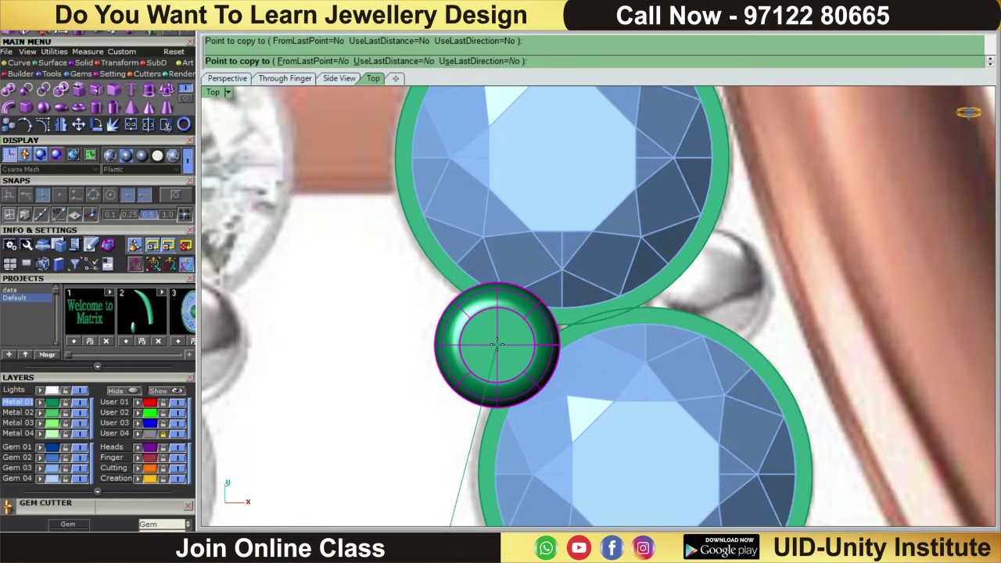
left_click(497, 344)
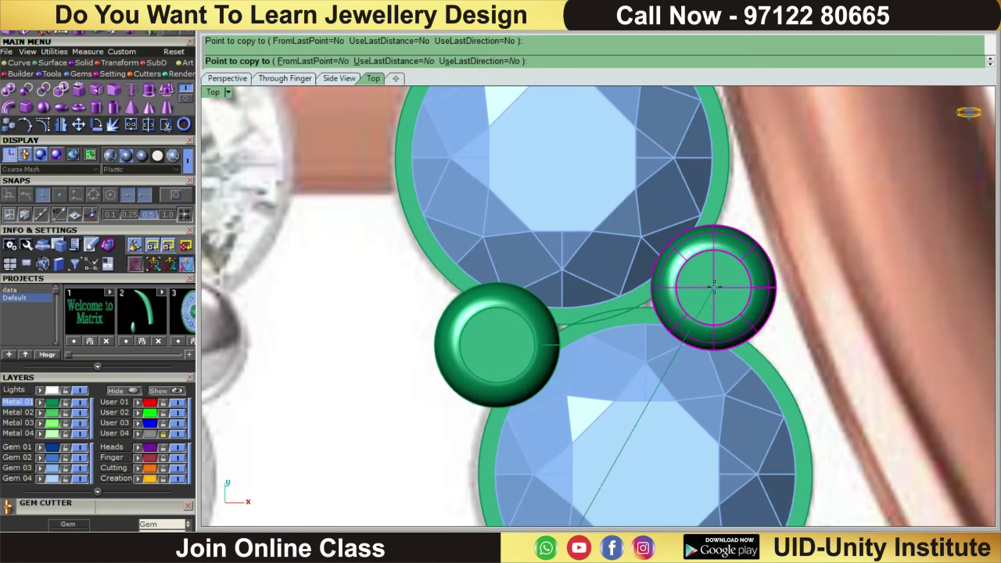
scroll(713, 287, "down", 2)
scroll(704, 418, "up", 1)
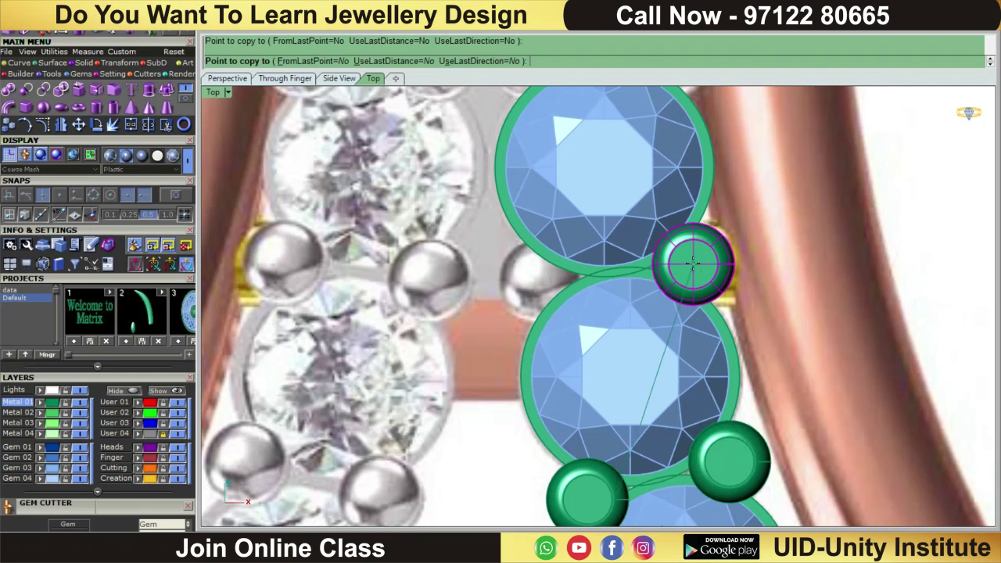
left_click(692, 264)
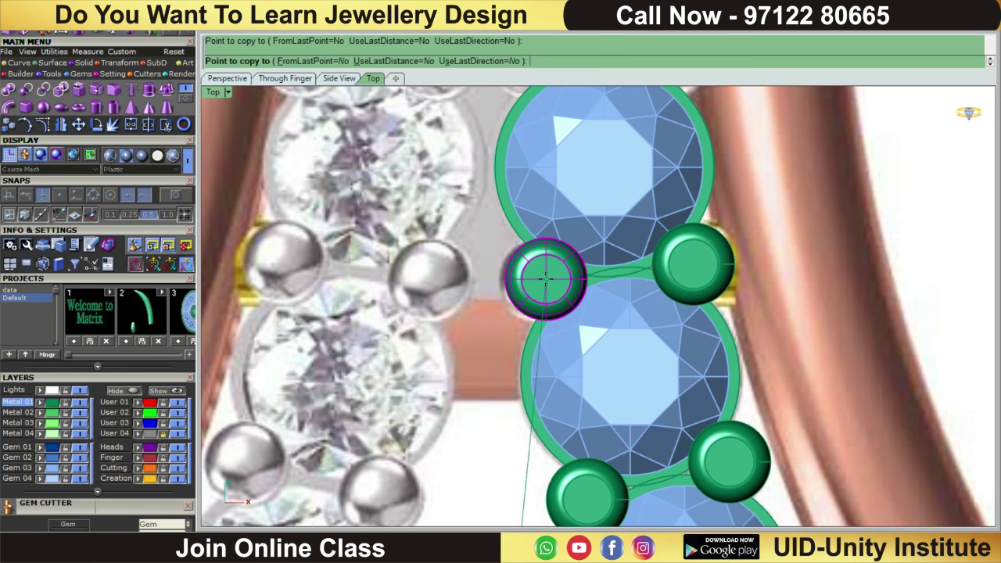
scroll(545, 279, "down", 3)
scroll(570, 380, "down", 1)
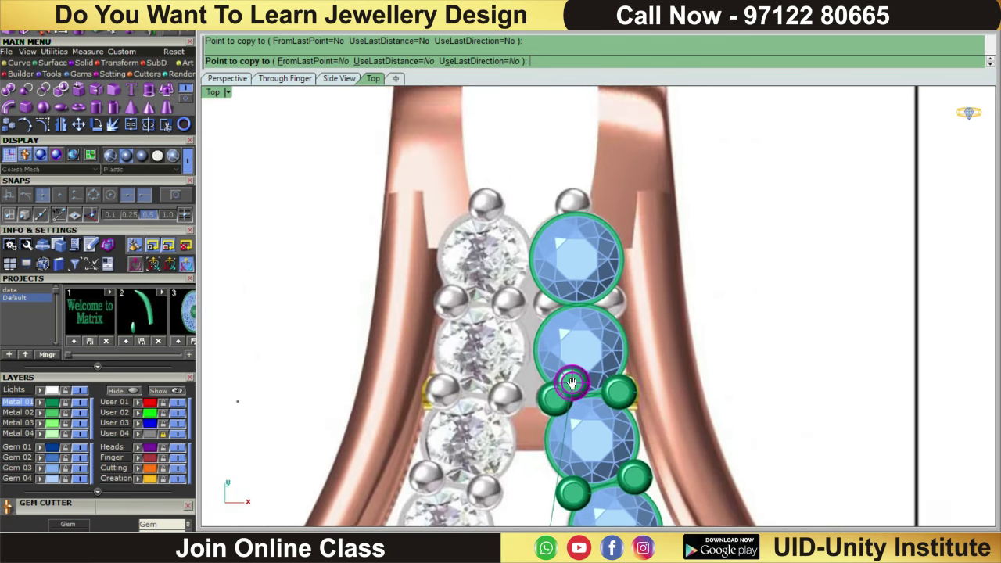
scroll(607, 292, "up", 3)
scroll(615, 295, "up", 2)
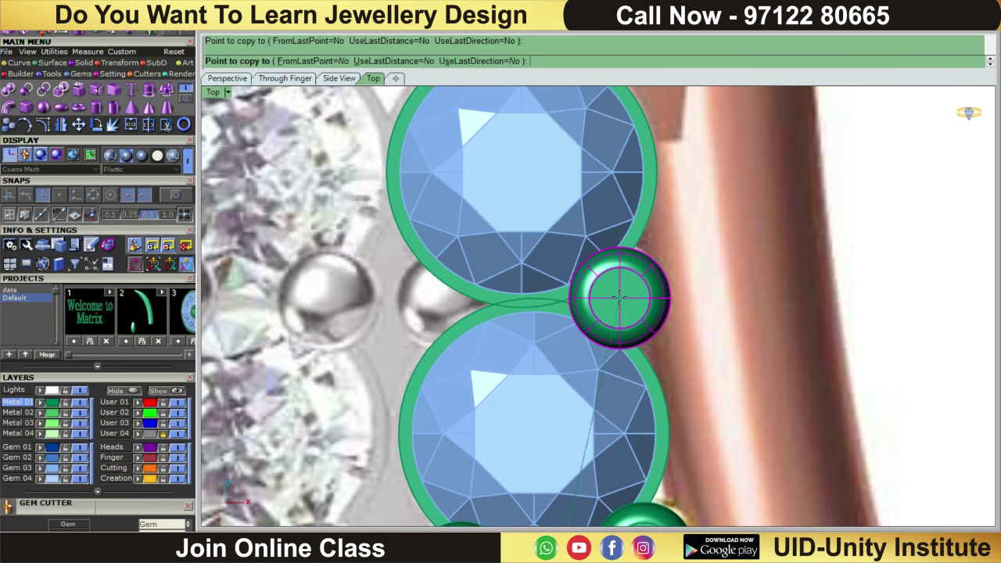
left_click(617, 297)
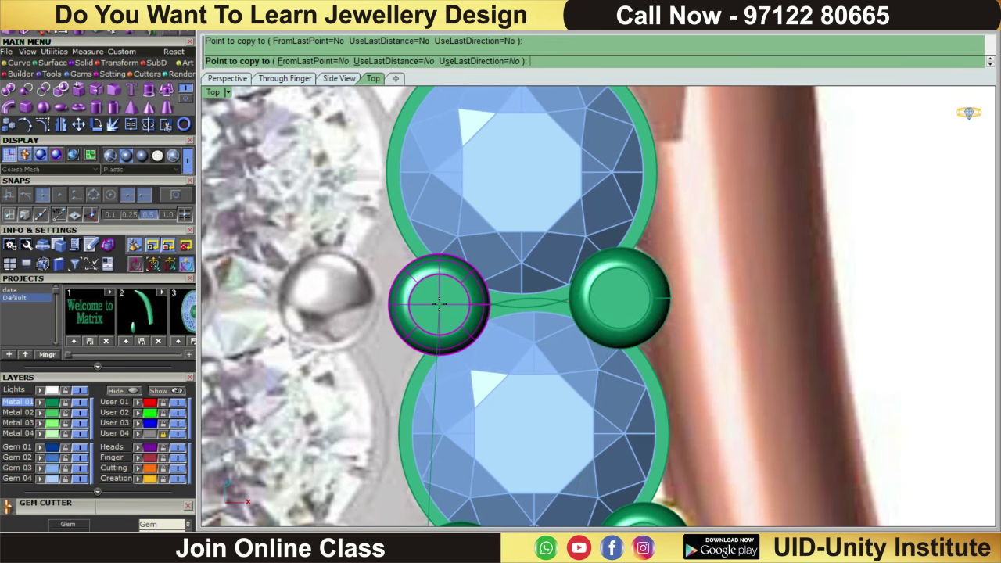
scroll(440, 303, "down", 2)
scroll(461, 324, "down", 3)
scroll(473, 339, "up", 4)
scroll(492, 234, "up", 2)
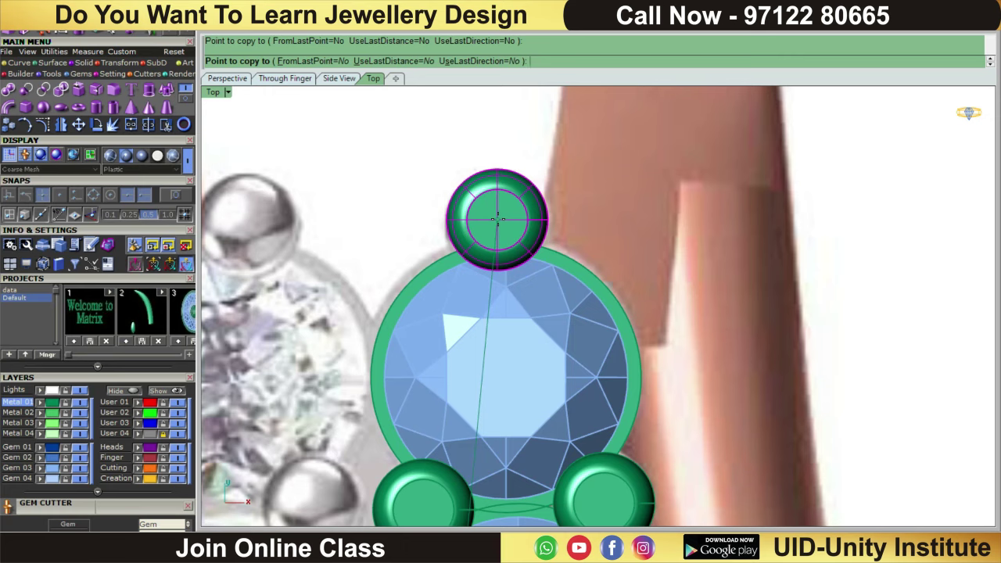
key("Return")
scroll(501, 215, "down", 3)
scroll(547, 187, "down", 2)
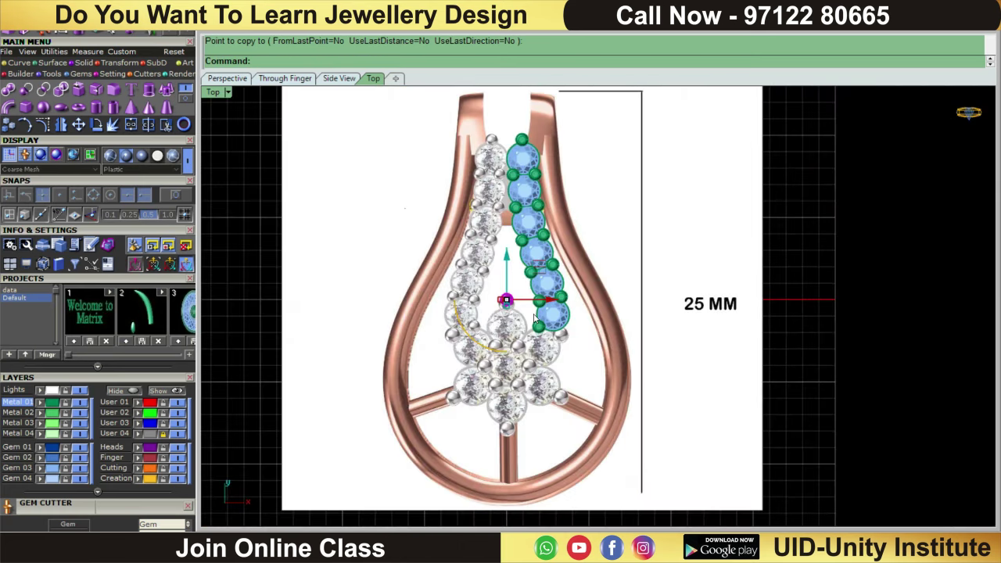
- Delete the leftover prong above the seven-stone cluster
scroll(535, 318, "up", 4)
left_click(438, 264)
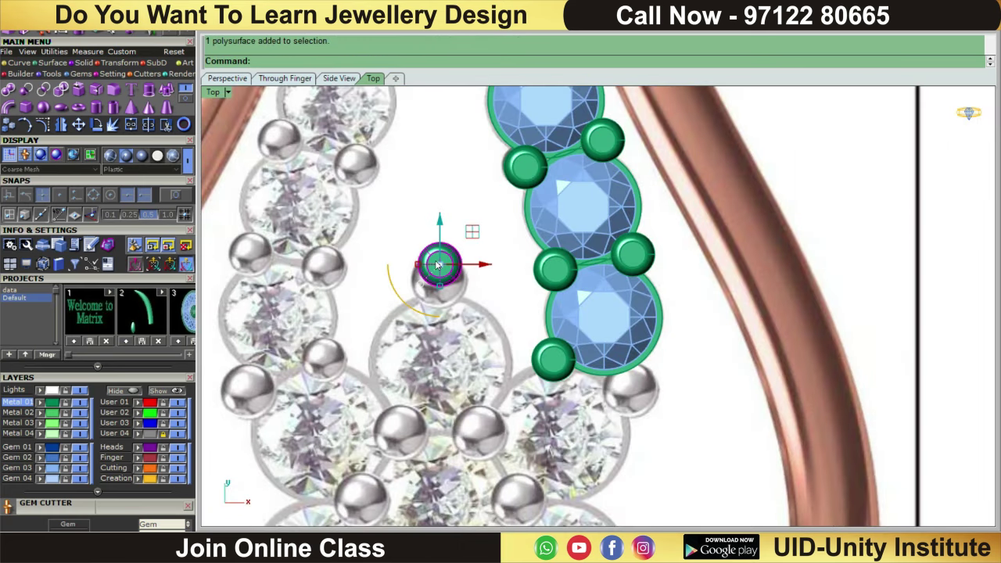
key("Delete")
scroll(438, 265, "down", 3)
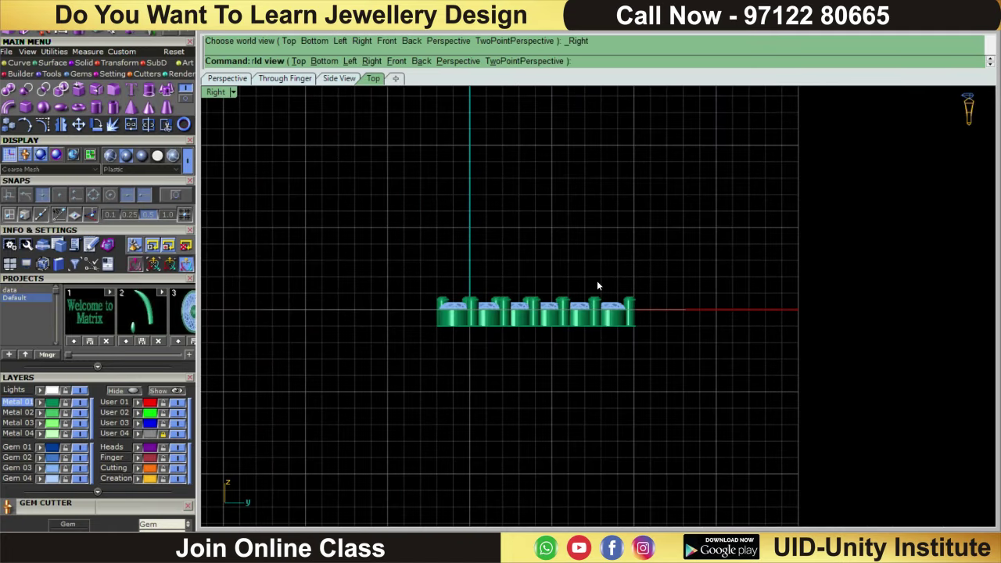
scroll(637, 254, "up", 2)
- Group the right gem row's stones, bezels and prongs together
left_click_drag(685, 230, 320, 329)
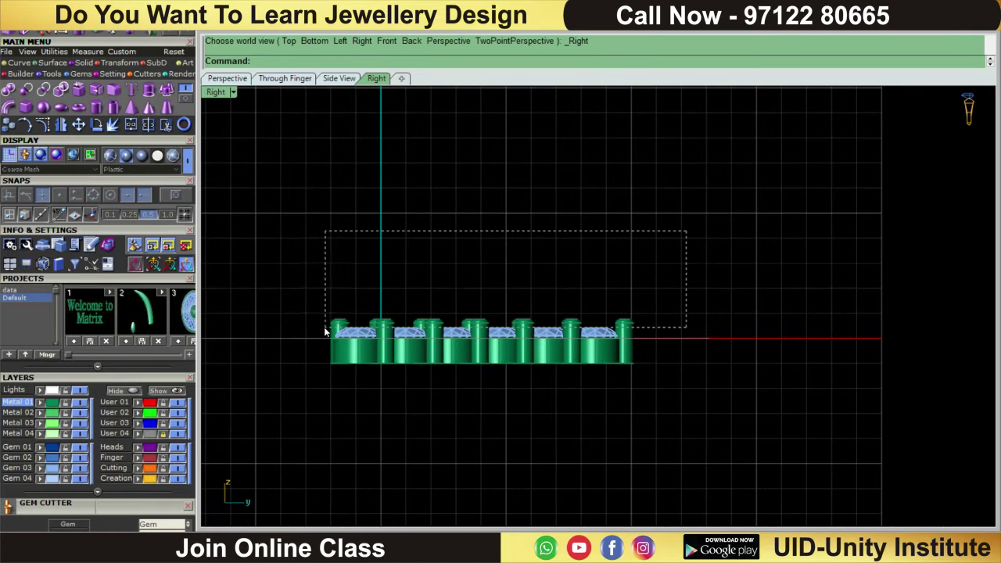
left_click(54, 51)
left_click(9, 108)
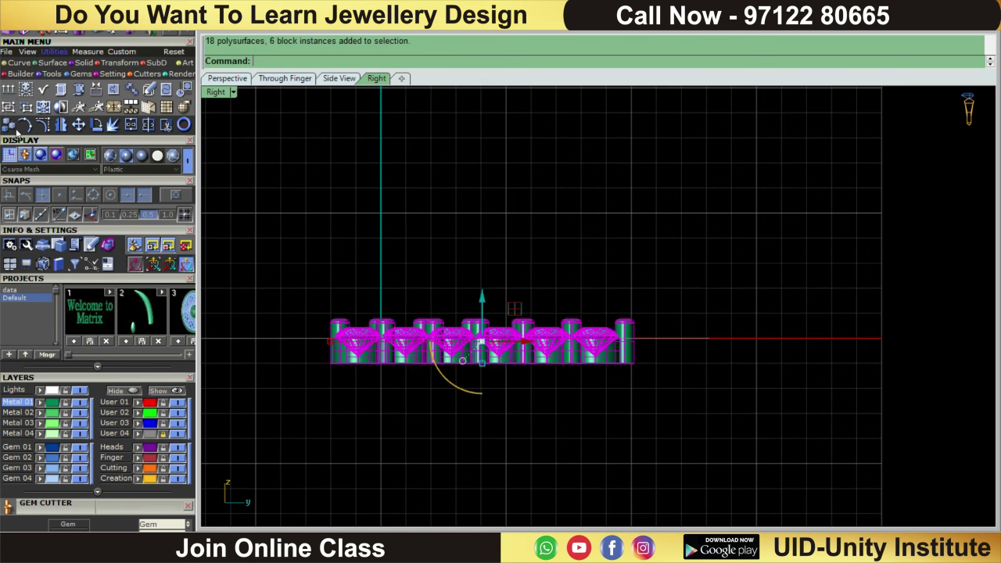
left_click(9, 107)
scroll(453, 199, "down", 3)
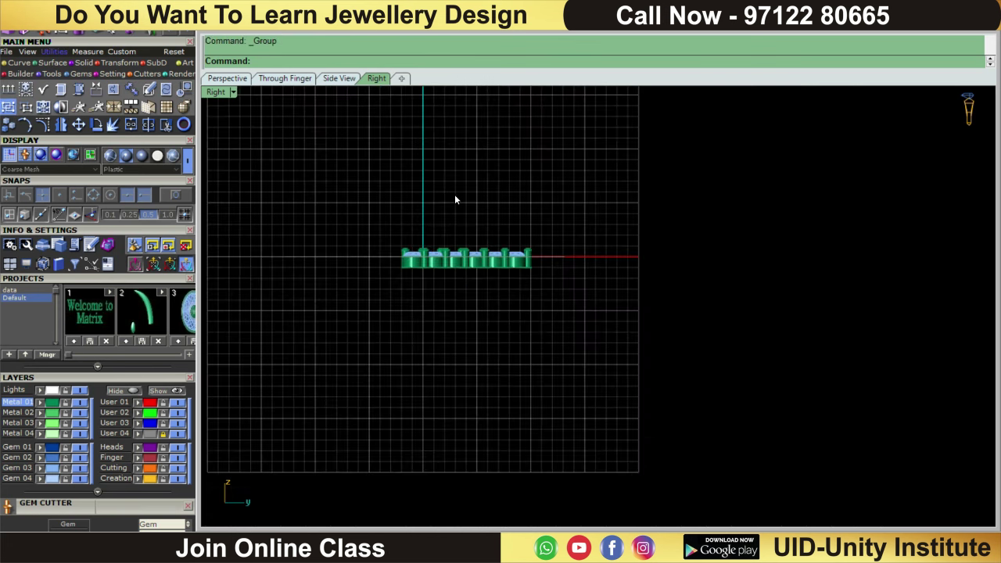
- Mirror the grouped right gem row across the centre in Top view to fill the left side
key("ctrl+F1")
scroll(630, 257, "down", 1)
left_click(527, 402)
scroll(643, 275, "up", 2)
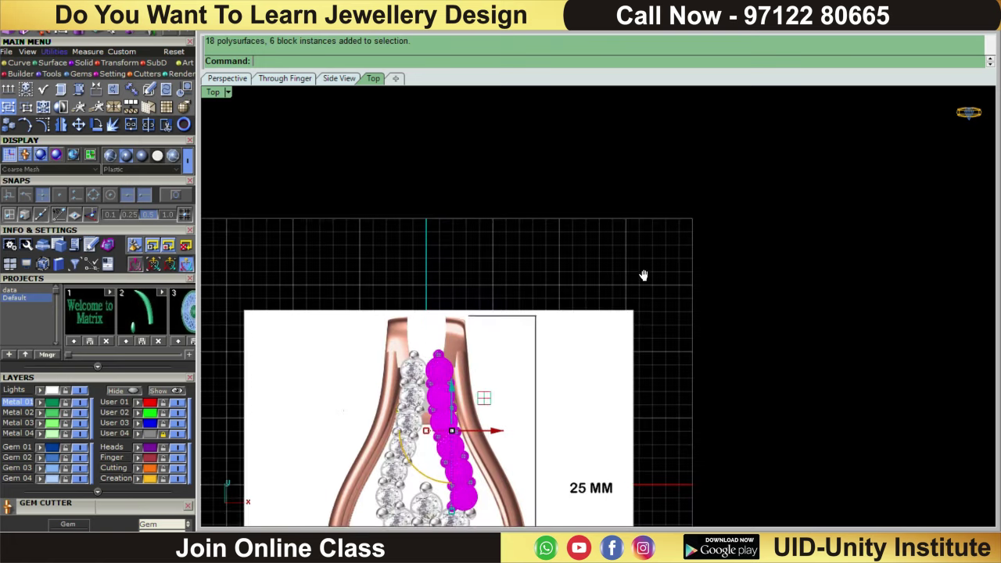
scroll(644, 274, "up", 2)
left_click(61, 125)
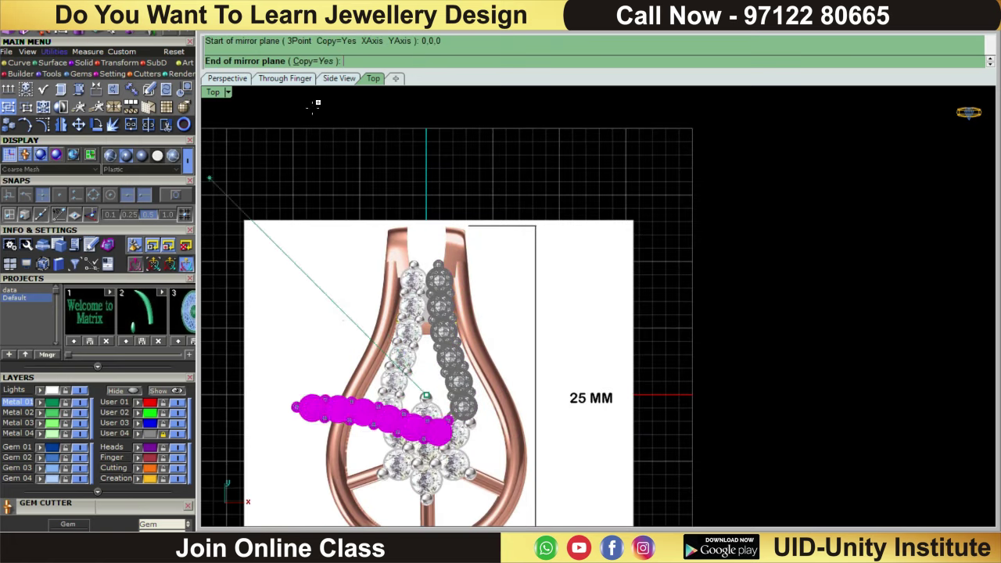
left_click(531, 133)
key("Escape")
scroll(547, 157, "up", 1)
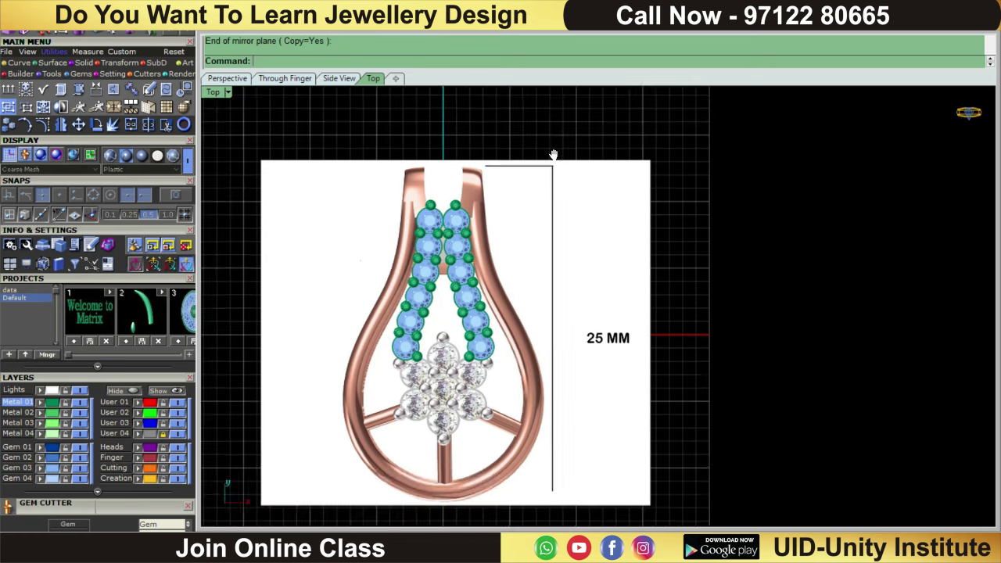
scroll(531, 188, "up", 2)
scroll(532, 207, "down", 1)
scroll(532, 214, "down", 1)
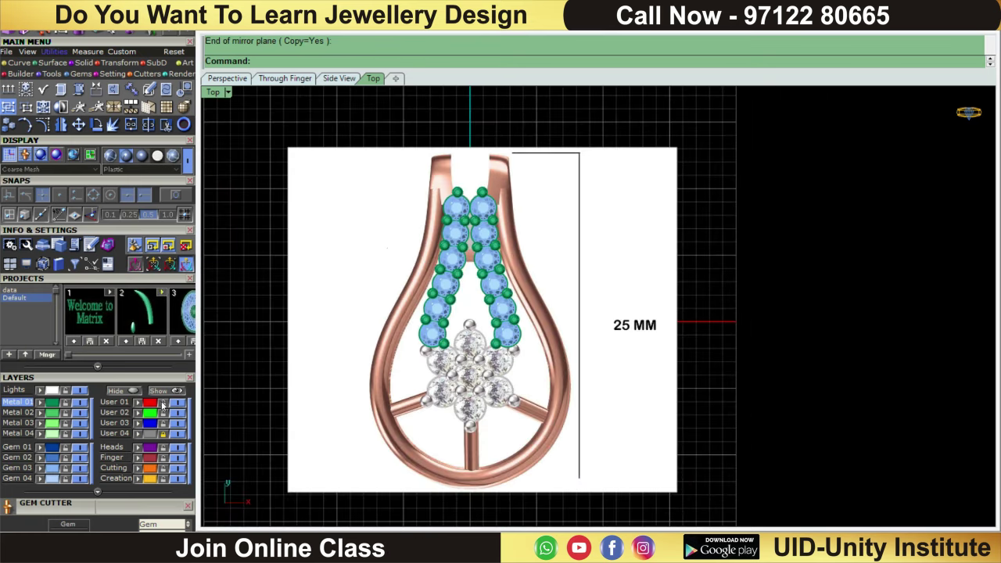
- Show all the hidden metal and gems again
left_click(161, 390)
scroll(548, 195, "up", 2)
scroll(558, 161, "up", 1)
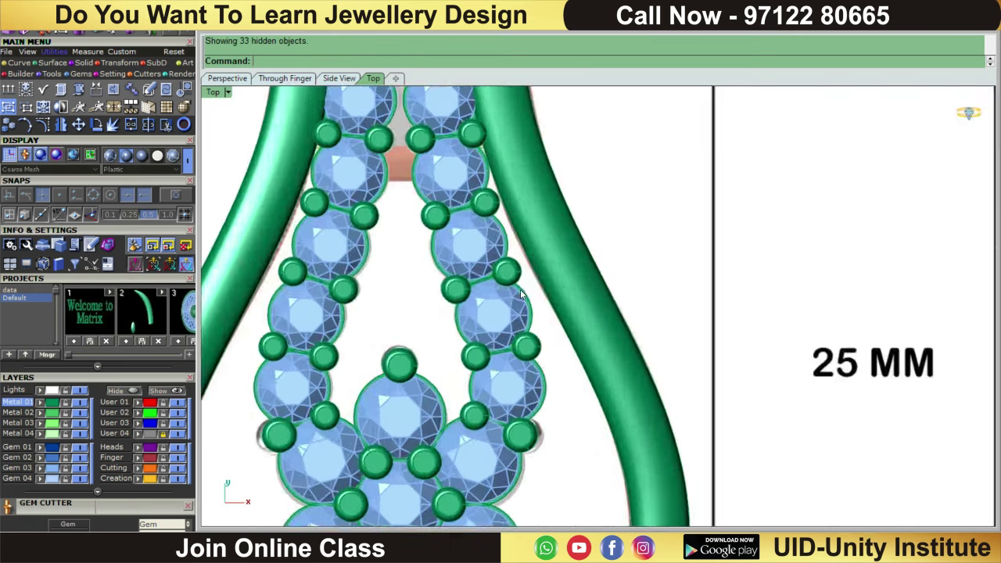
scroll(558, 235, "down", 2)
scroll(558, 330, "up", 3)
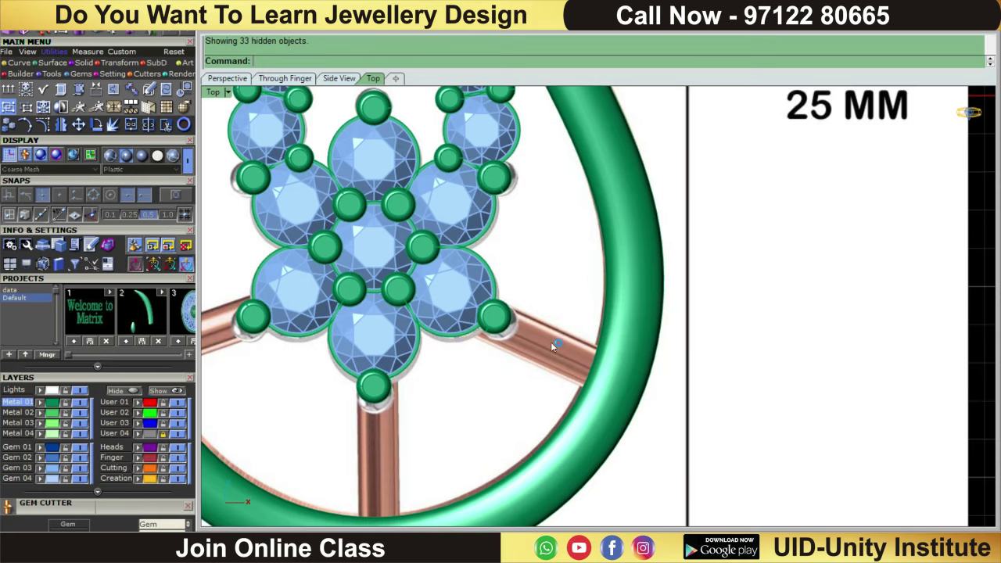
scroll(552, 344, "down", 3)
scroll(555, 325, "down", 1)
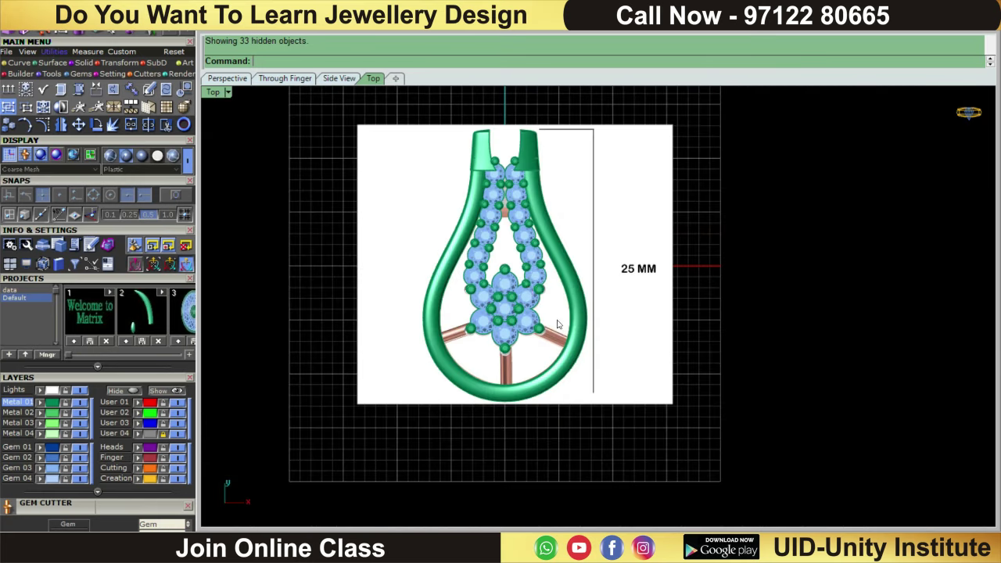
scroll(557, 323, "up", 2)
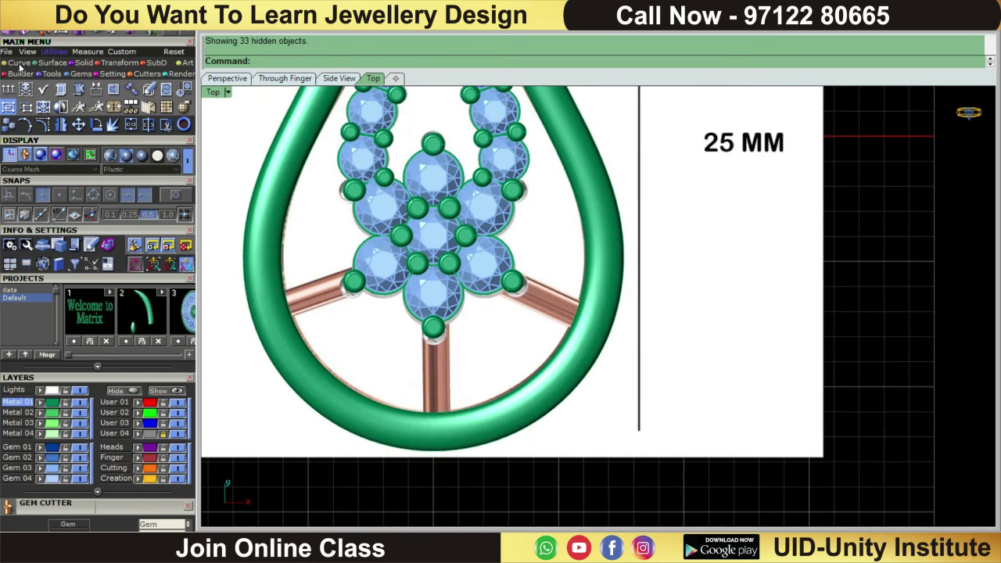
- Start a straight line at the seven-stone cluster's right-hand prong
left_click(19, 63)
left_click(26, 88)
scroll(452, 254, "up", 3)
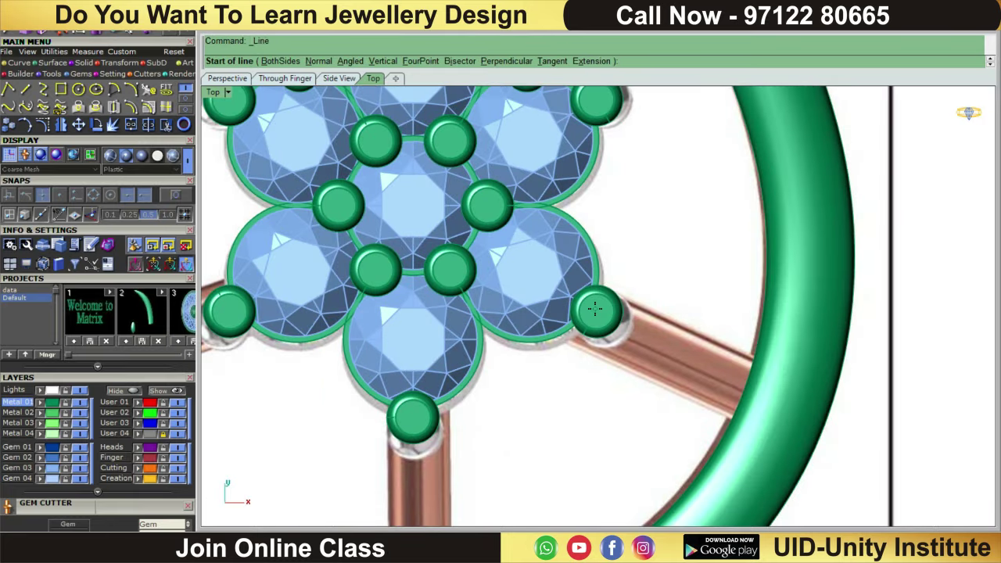
- Draw a centre line along the right spoke from the prong's centre to the ring
left_click(595, 309)
left_click(787, 401)
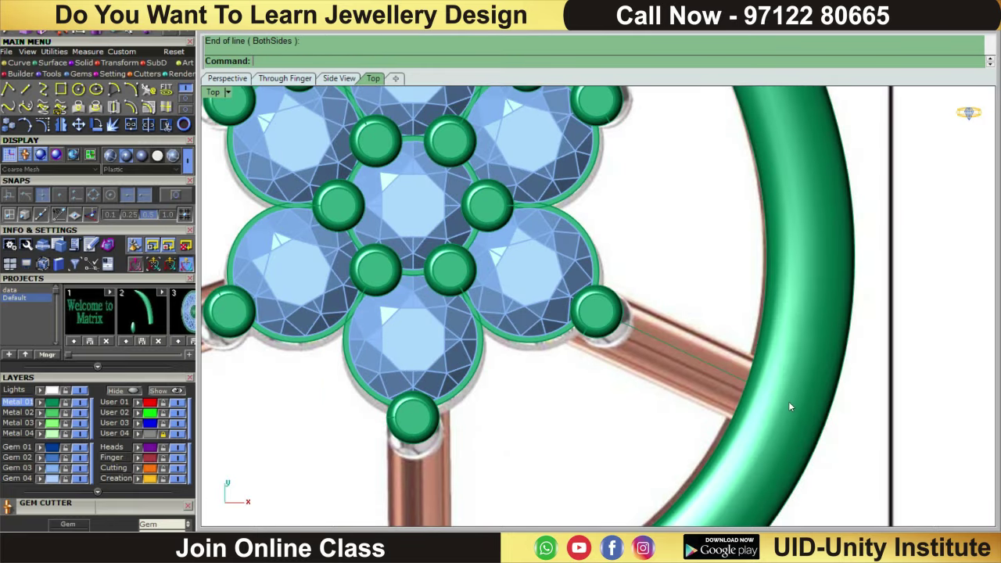
left_click(688, 353)
right_click_drag(682, 333, 666, 358)
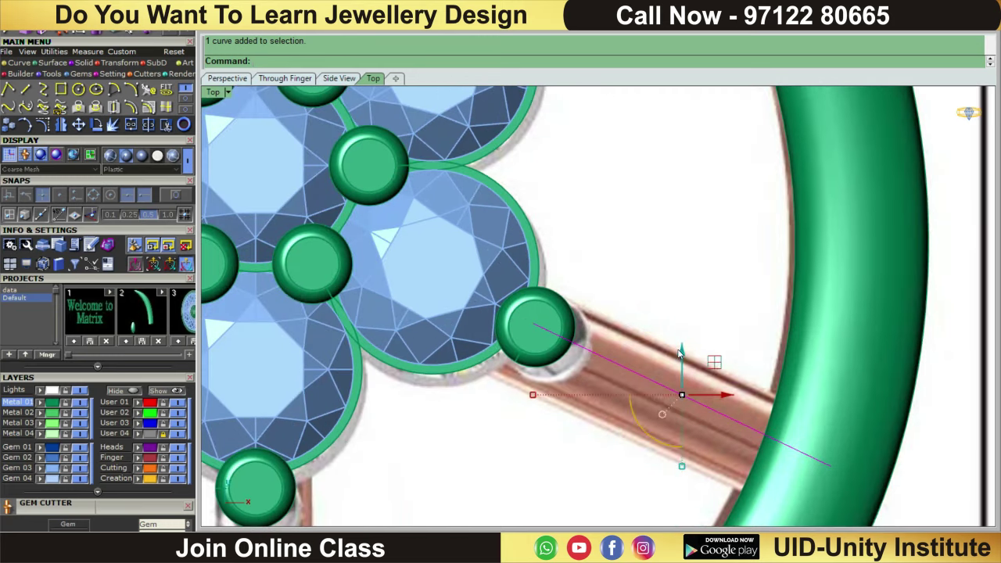
scroll(667, 358, "up", 2)
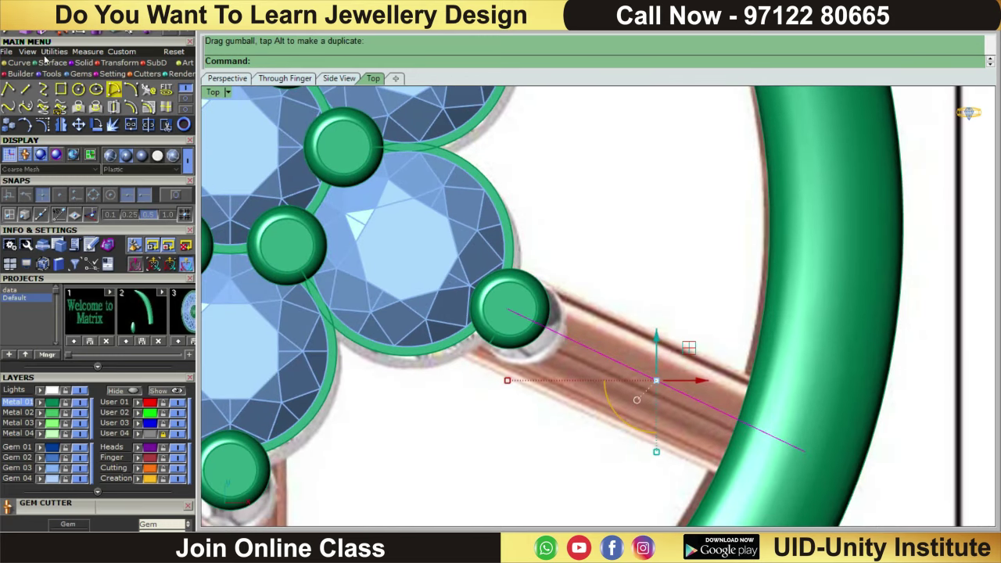
- Measure the spoke's width with an aligned dimension
left_click(88, 52)
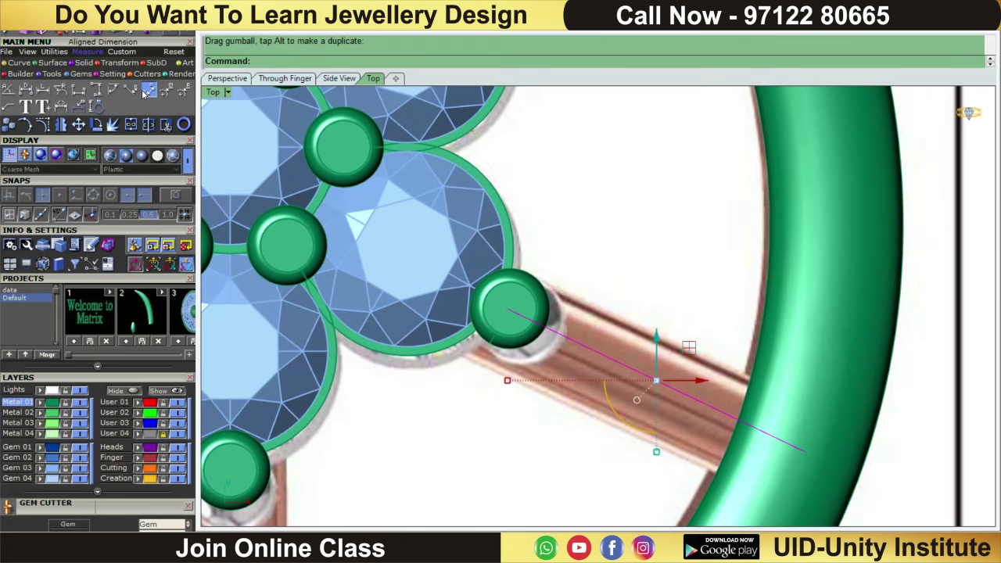
left_click(147, 91)
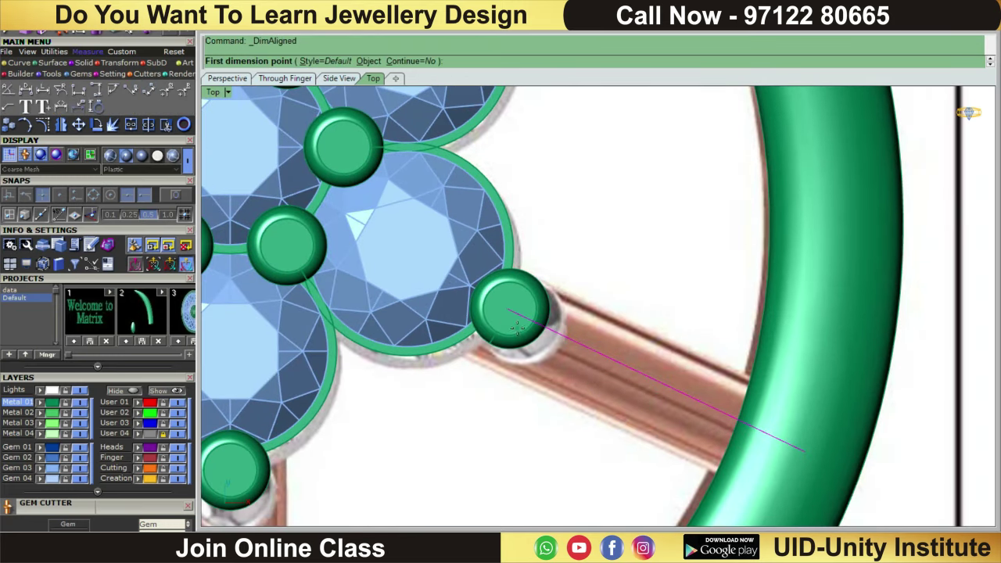
left_click(623, 321)
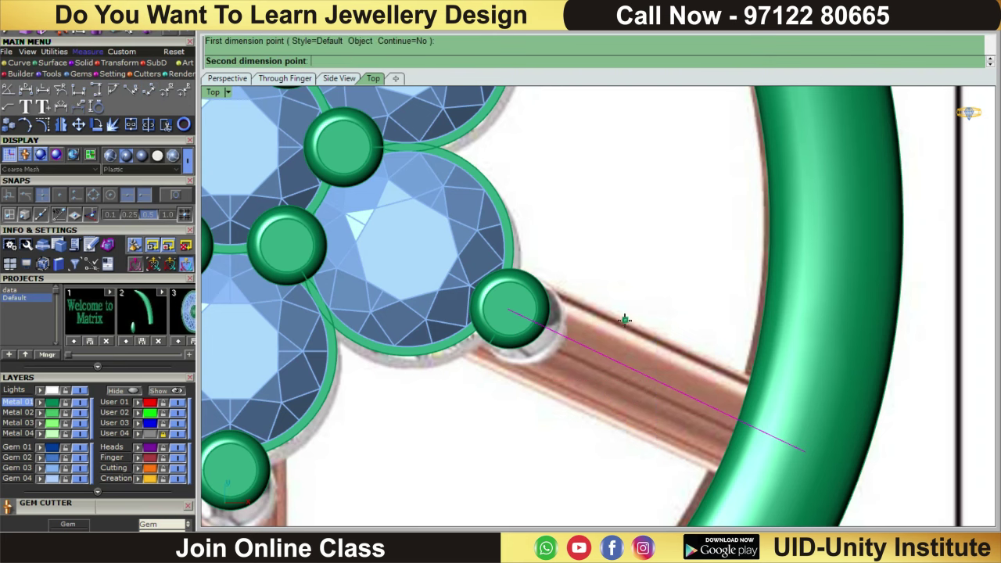
left_click(583, 408)
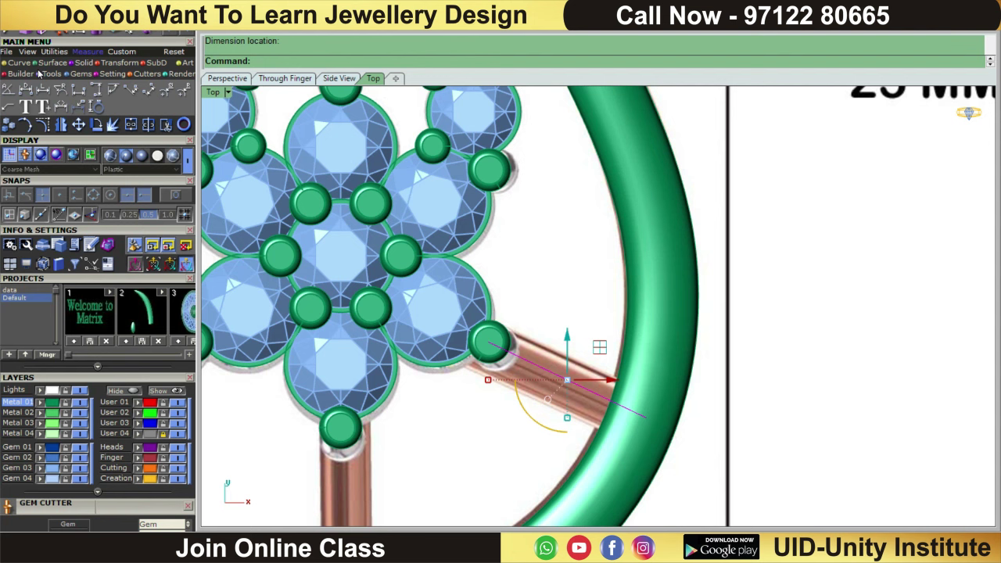
- Offset the centre line 0.55 to both sides to create two guide curves
left_click(22, 62)
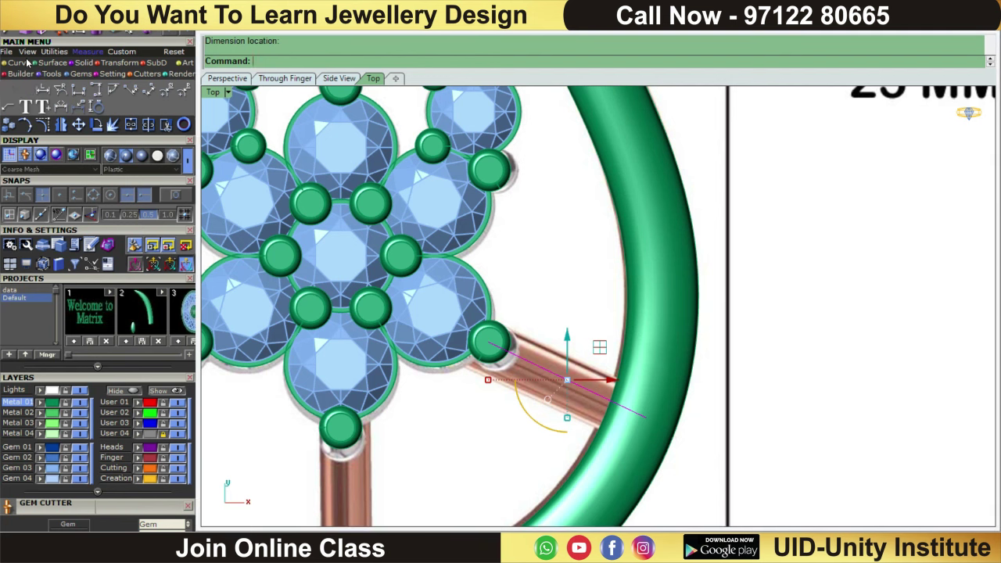
left_click(133, 108)
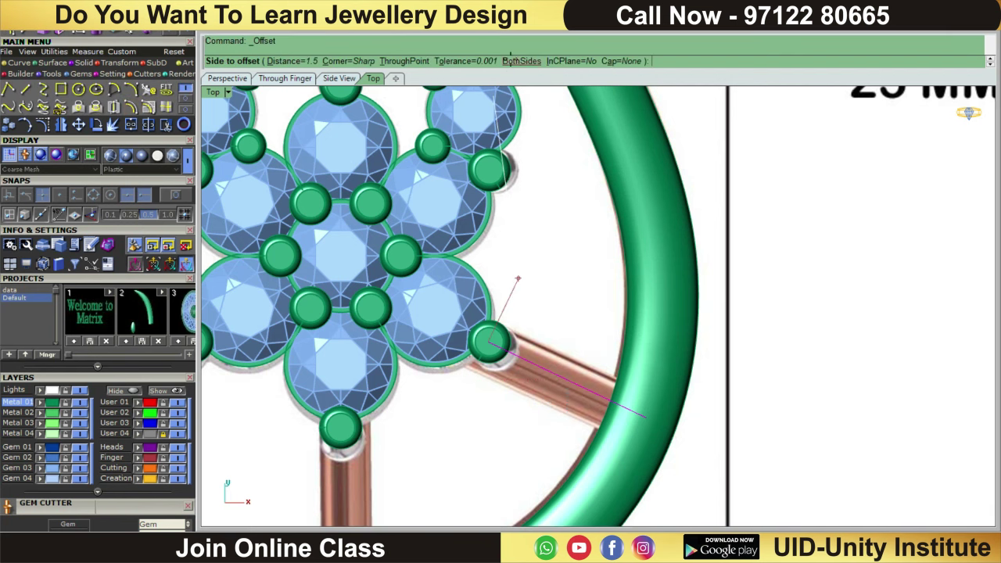
left_click(516, 60)
type("0.55")
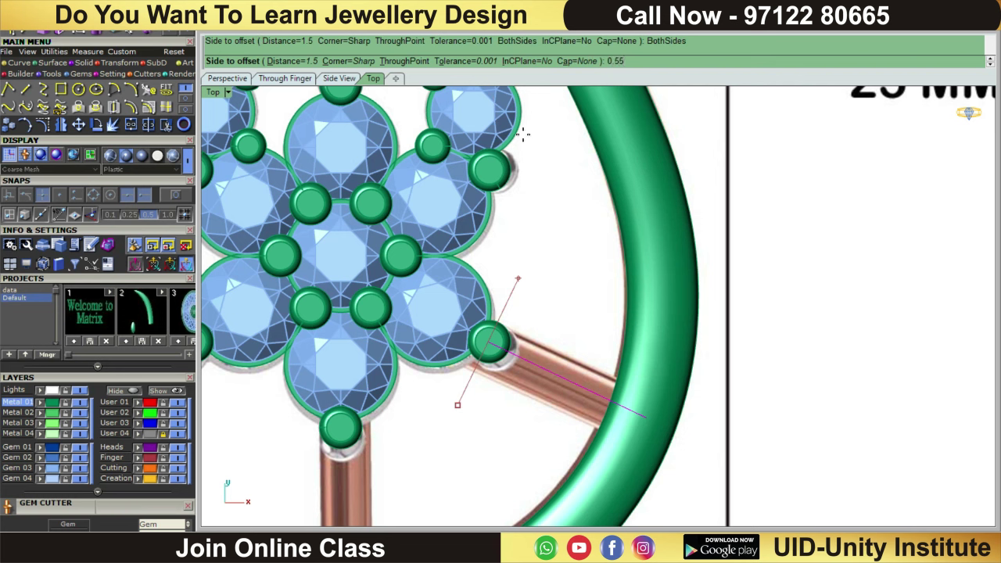
key("Return")
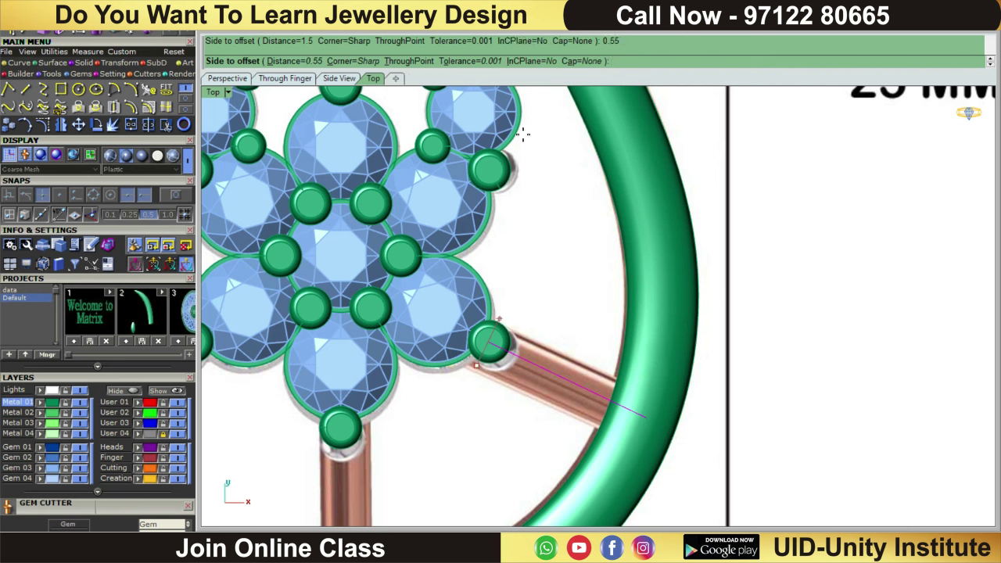
left_click(524, 139)
left_click(604, 216)
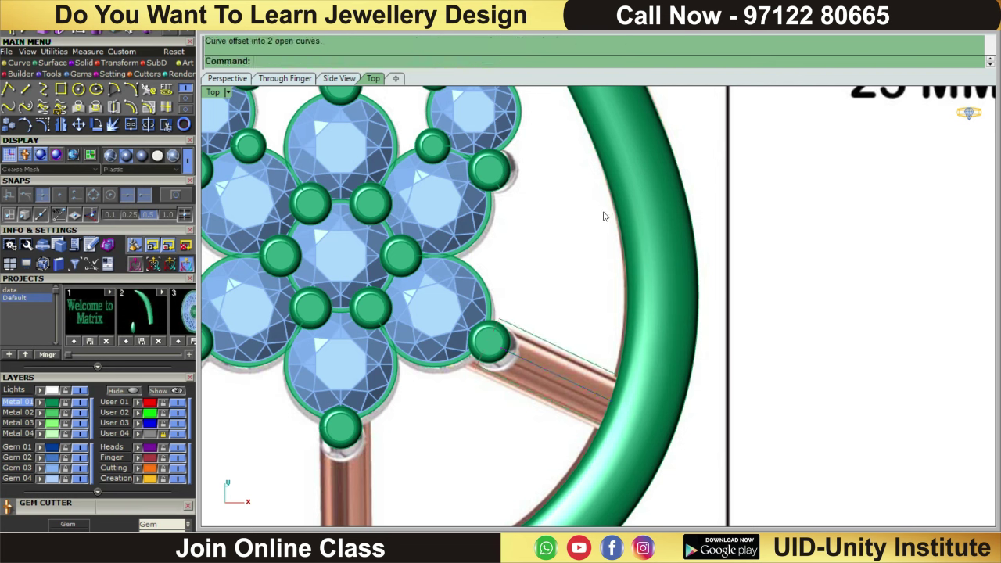
- Pull the inner end points of both guide curves onto the prong
left_click(581, 388)
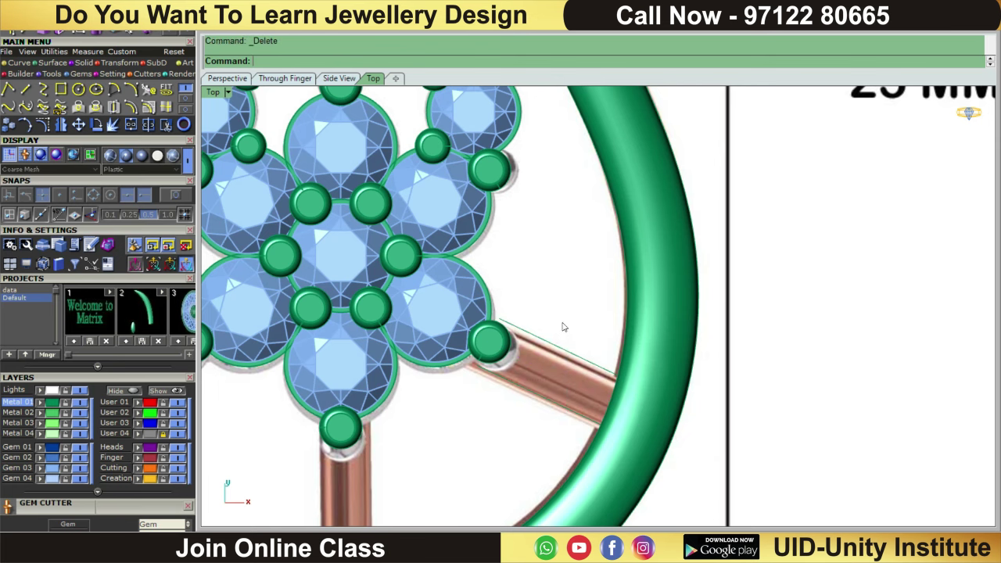
left_click(563, 344)
scroll(555, 360, "up", 2)
scroll(547, 366, "up", 2)
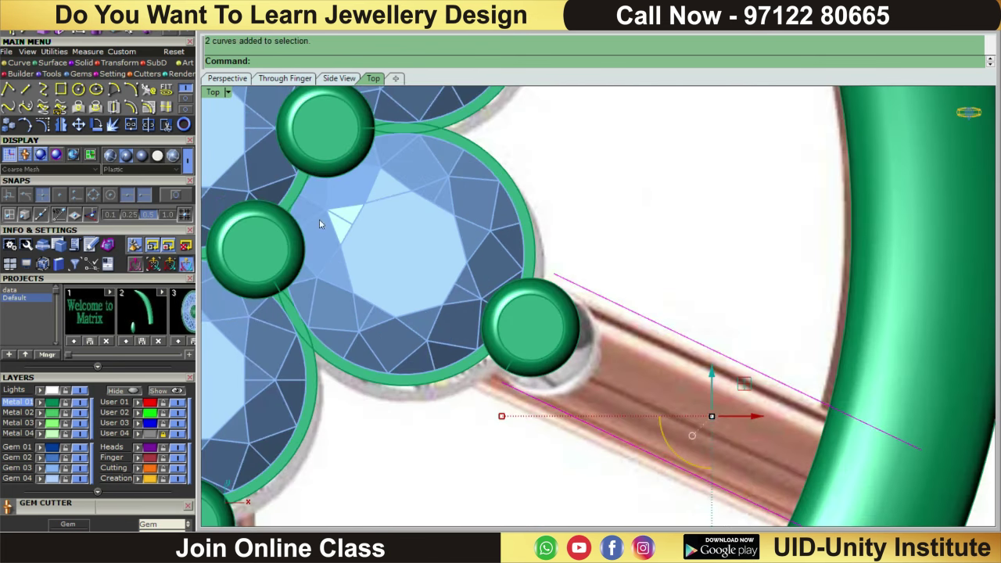
key("F10")
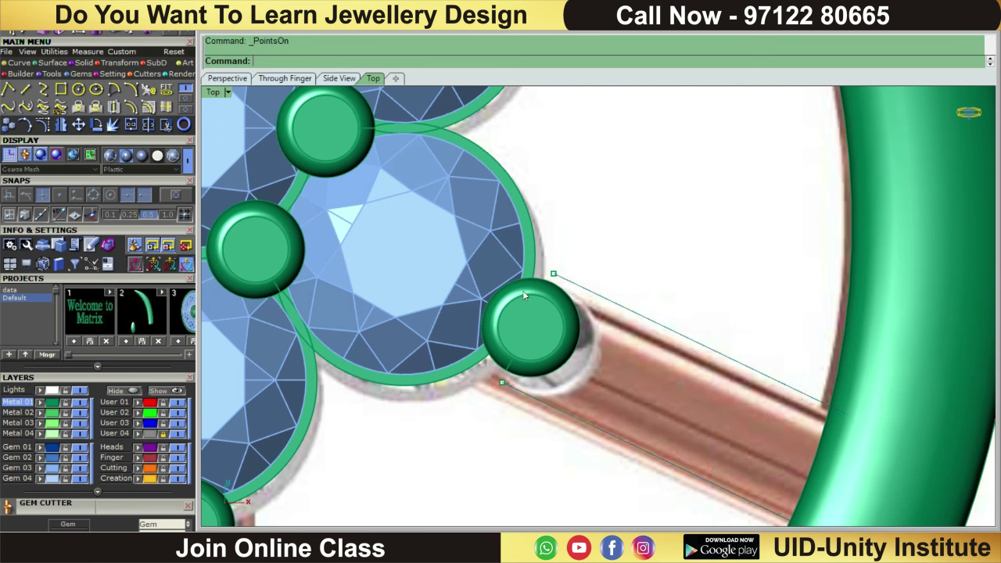
left_click(553, 275)
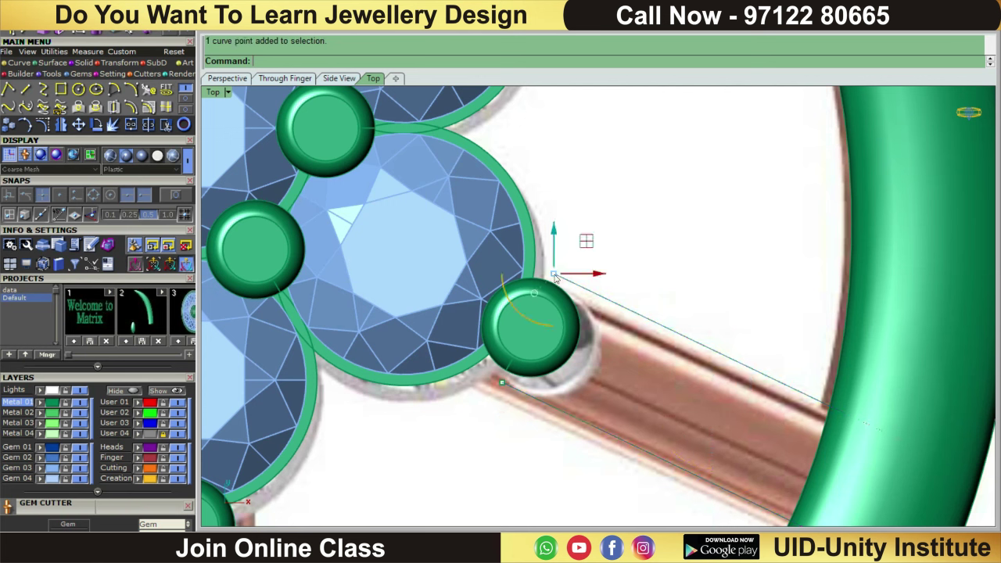
left_click(502, 384, "shift")
left_click_drag(516, 321, 480, 306)
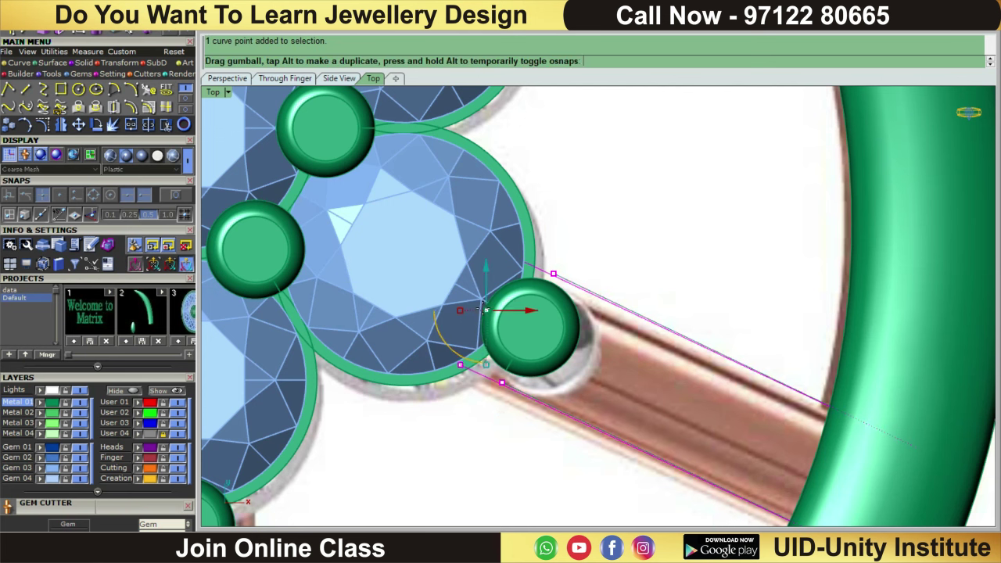
scroll(587, 237, "down", 2)
scroll(588, 240, "down", 4)
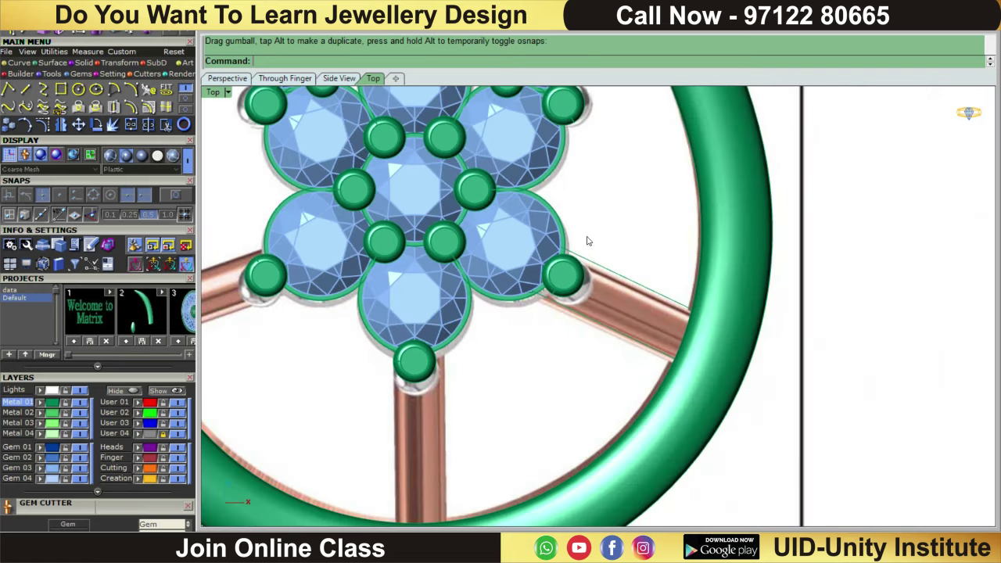
- Mirror the pair of guide curves onto the left spoke
left_click(625, 321)
scroll(653, 316, "up", 2)
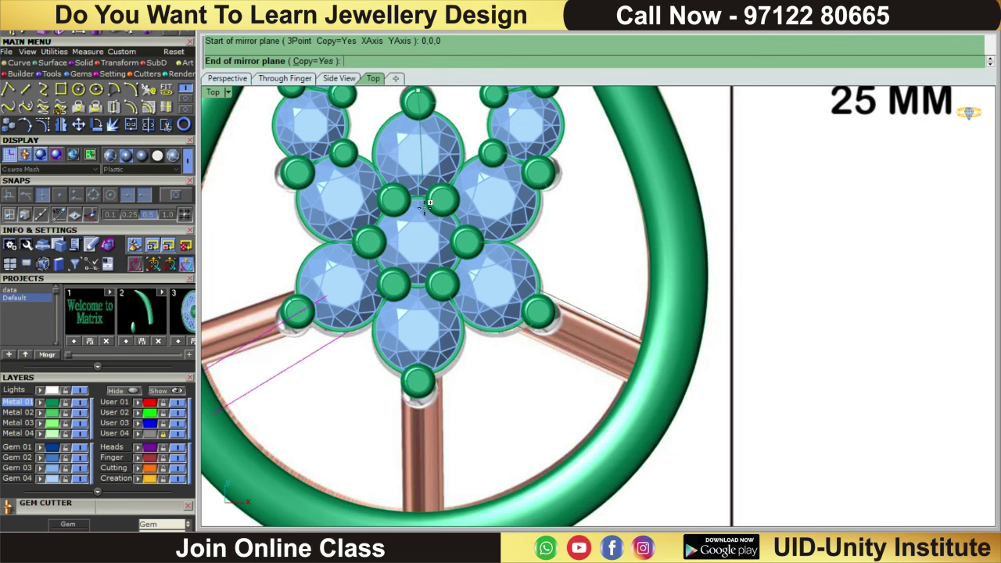
left_click(424, 211)
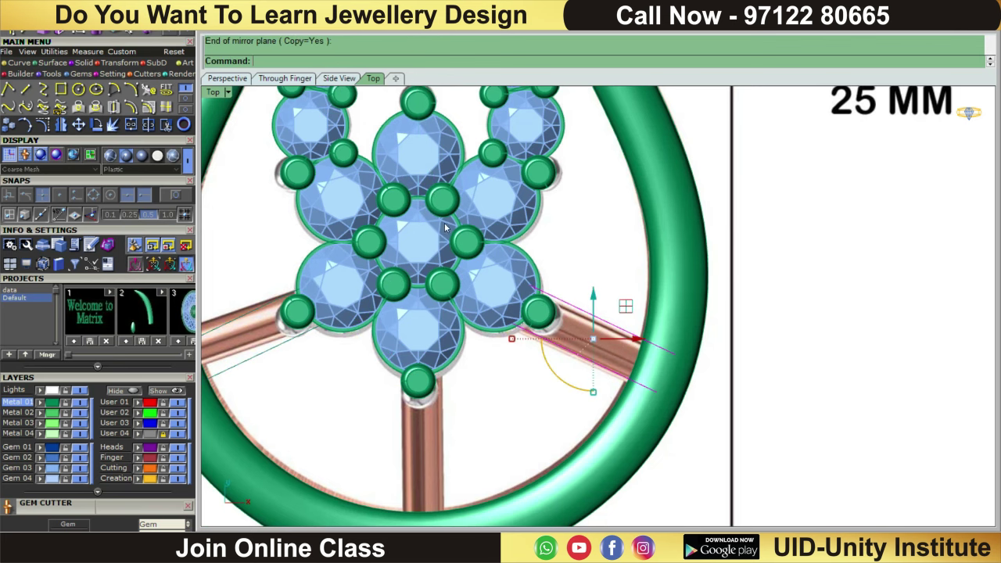
left_click(647, 278)
right_click_drag(667, 305, 617, 241)
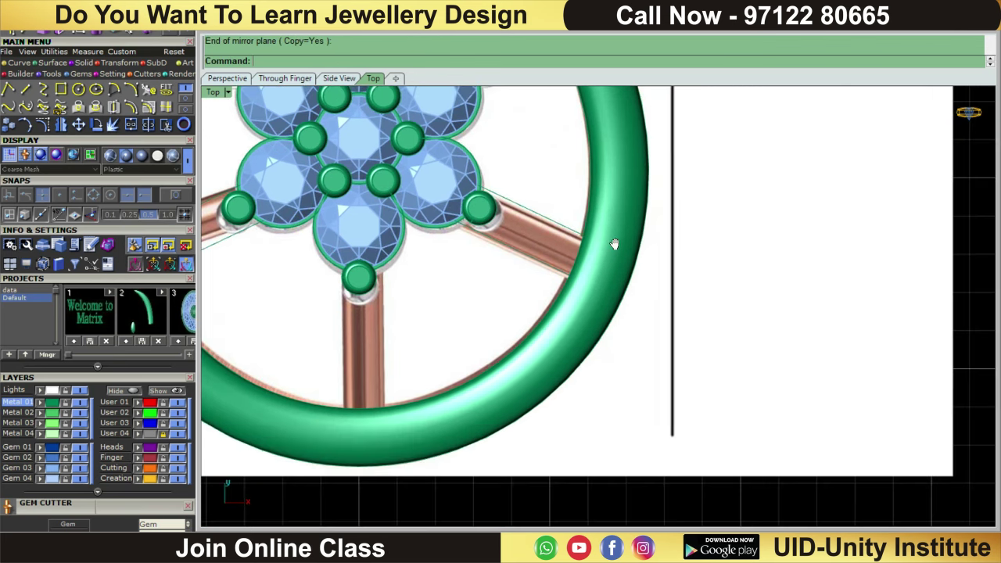
scroll(393, 391, "up", 3)
left_click(26, 88)
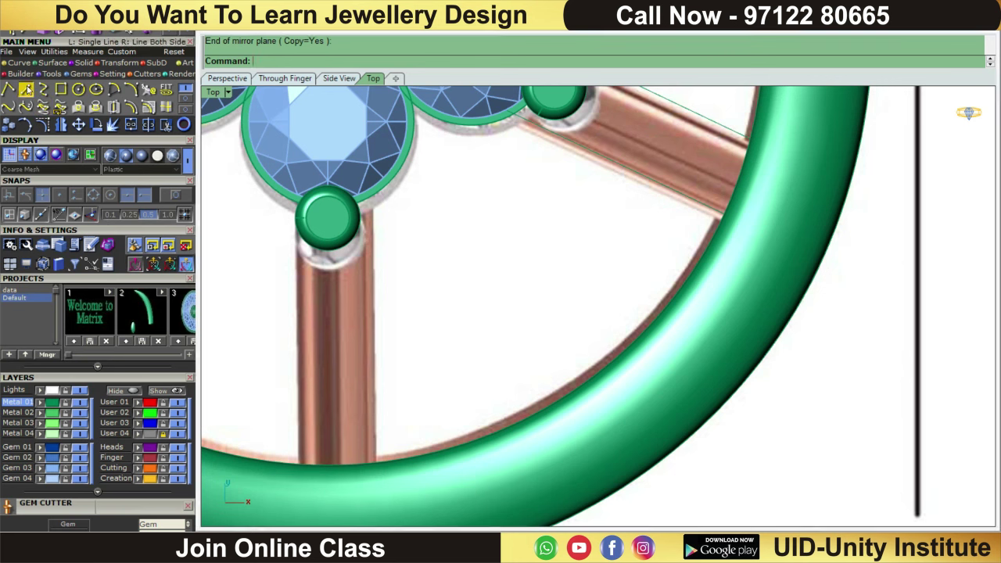
- Draw a vertical guide line down from the bottom prong and nudge it slightly upward
left_click(326, 216)
left_click(320, 489)
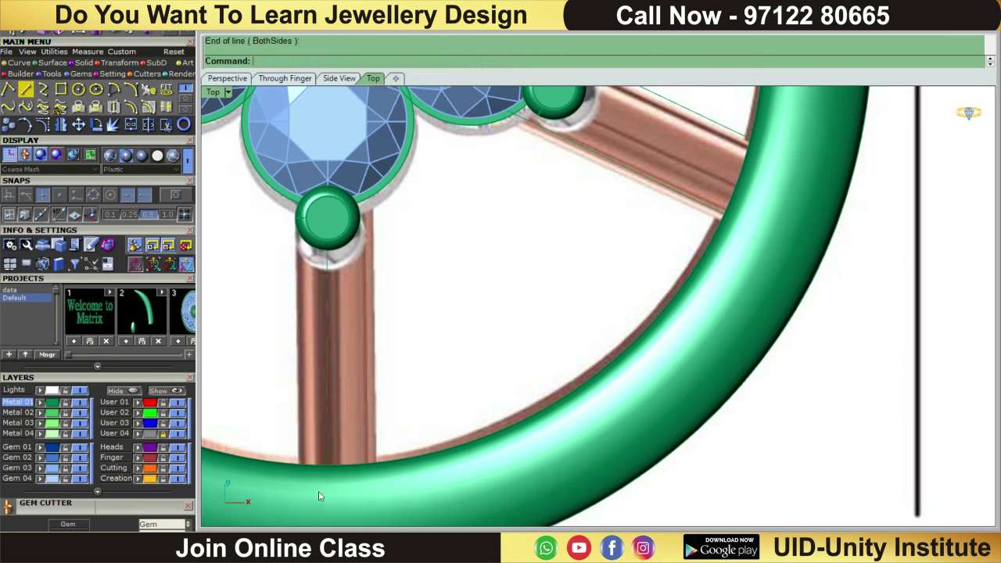
left_click(308, 356)
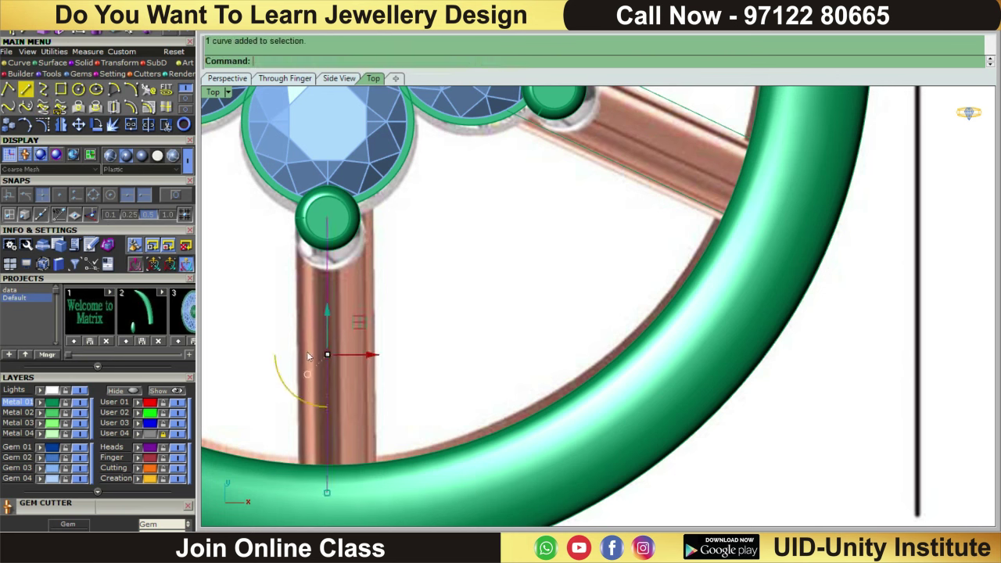
left_click(326, 494)
left_click_drag(324, 312, 324, 294)
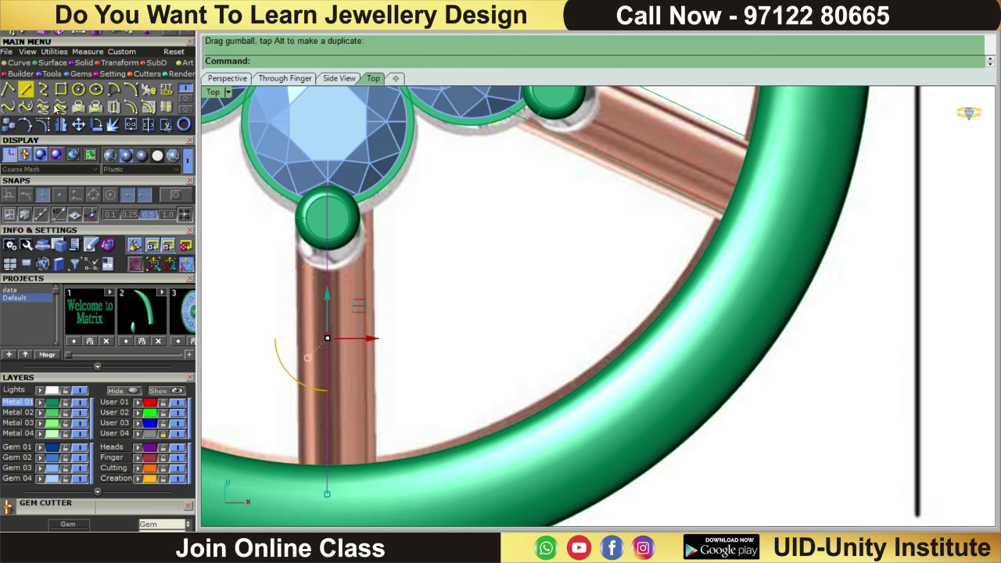
- Offset the guide line 0.55 to both sides, then delete the centre line
left_click(130, 107)
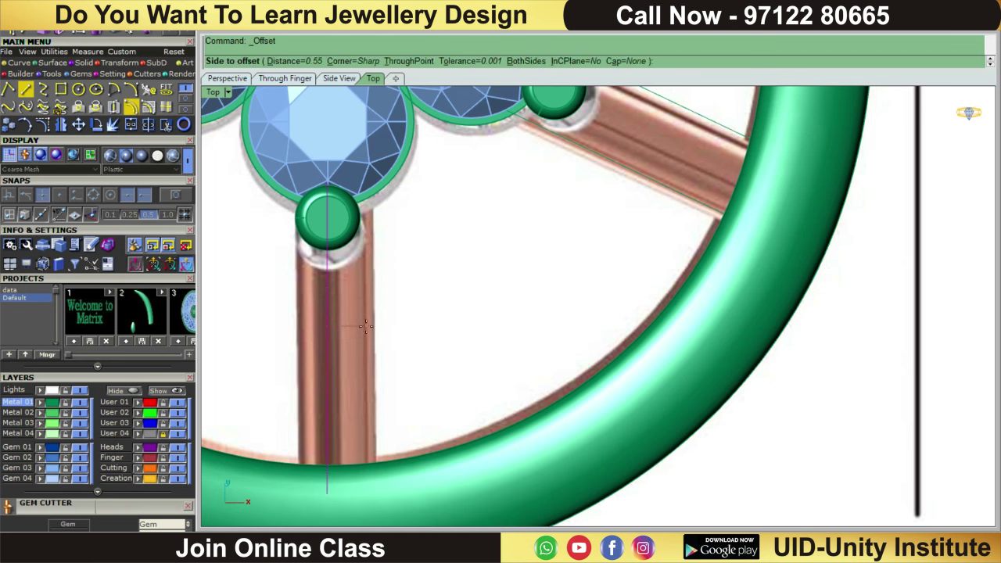
left_click(526, 61)
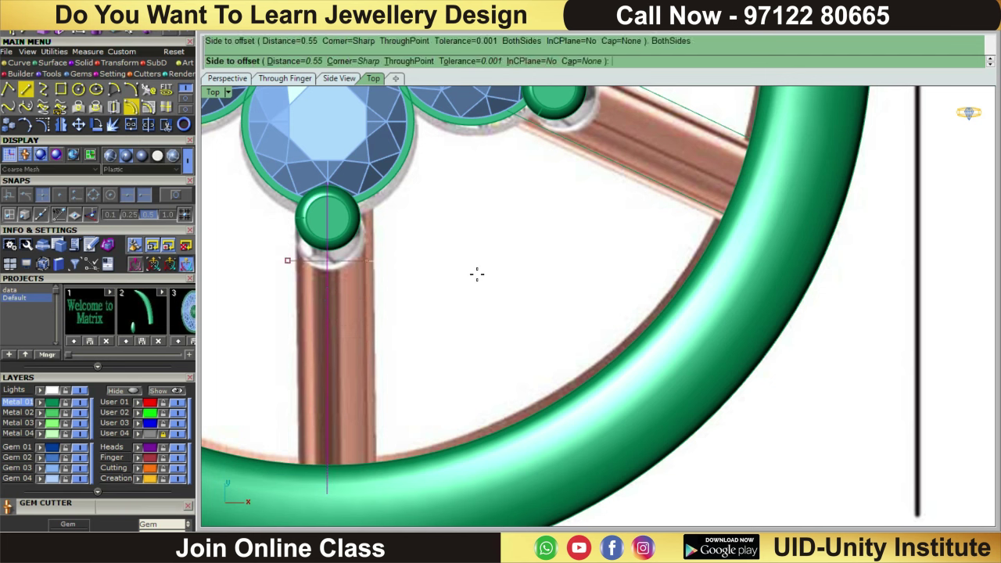
left_click(442, 297)
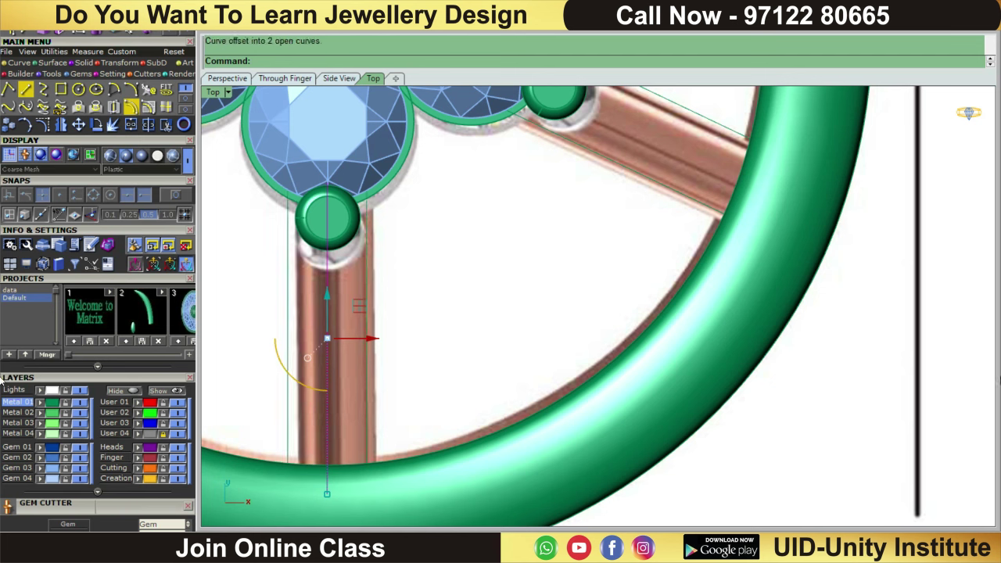
key("Delete")
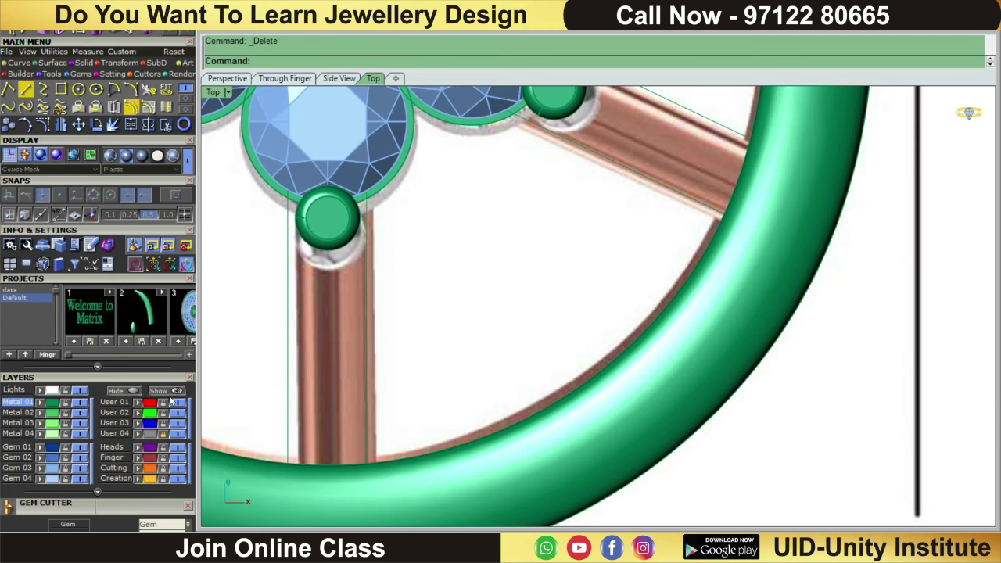
- Loft the two angled guide curves into a flat diagonal bar
scroll(501, 320, "down", 2)
scroll(590, 360, "down", 5)
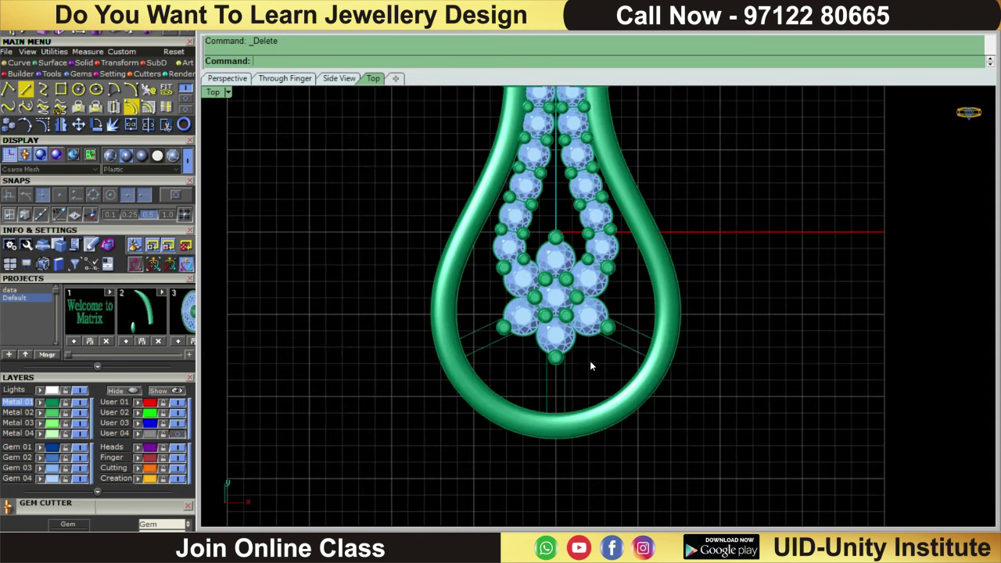
scroll(594, 364, "down", 3)
scroll(601, 365, "up", 2)
scroll(601, 365, "up", 3)
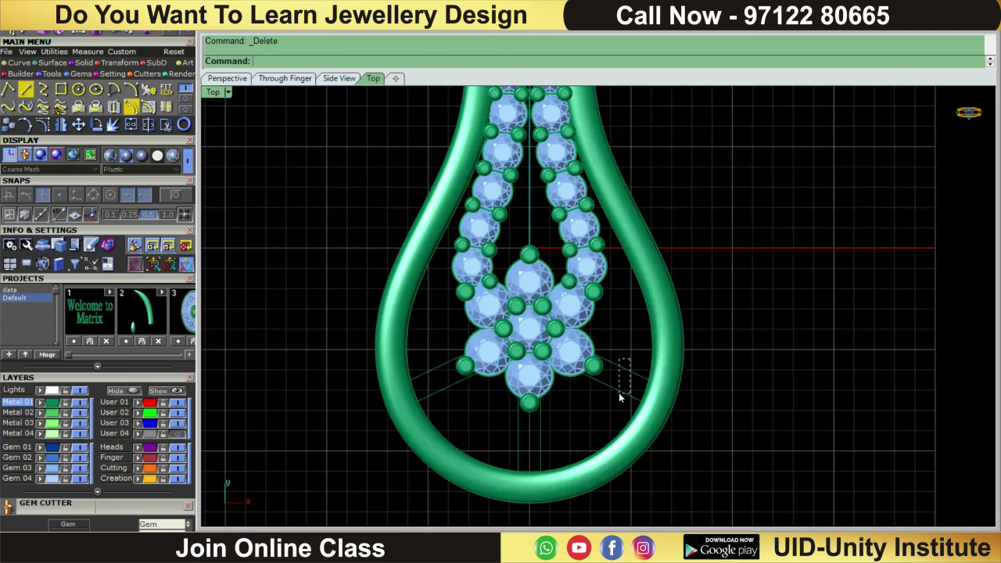
left_click_drag(619, 397, 620, 395)
scroll(636, 376, "up", 3)
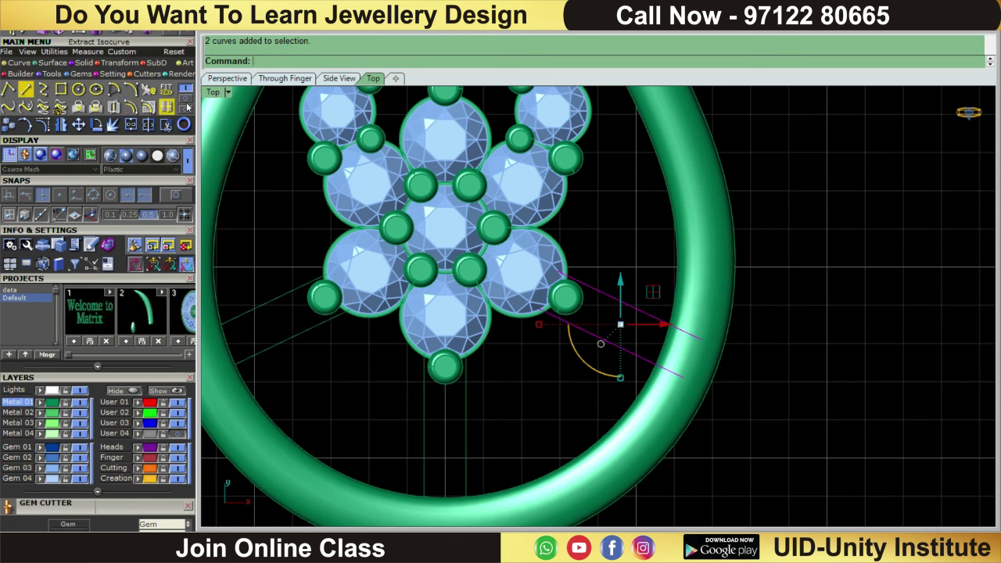
left_click(61, 65)
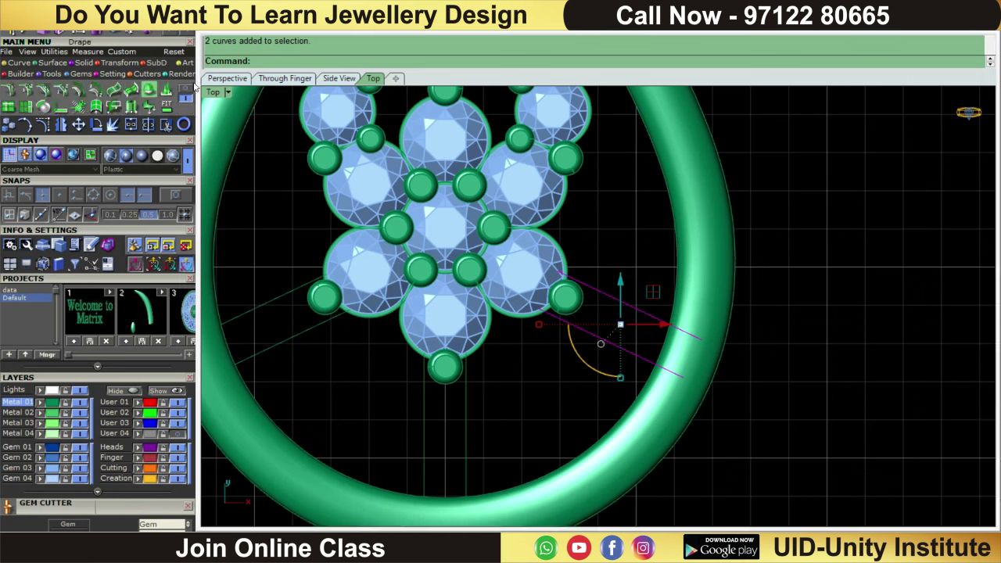
left_click(148, 89)
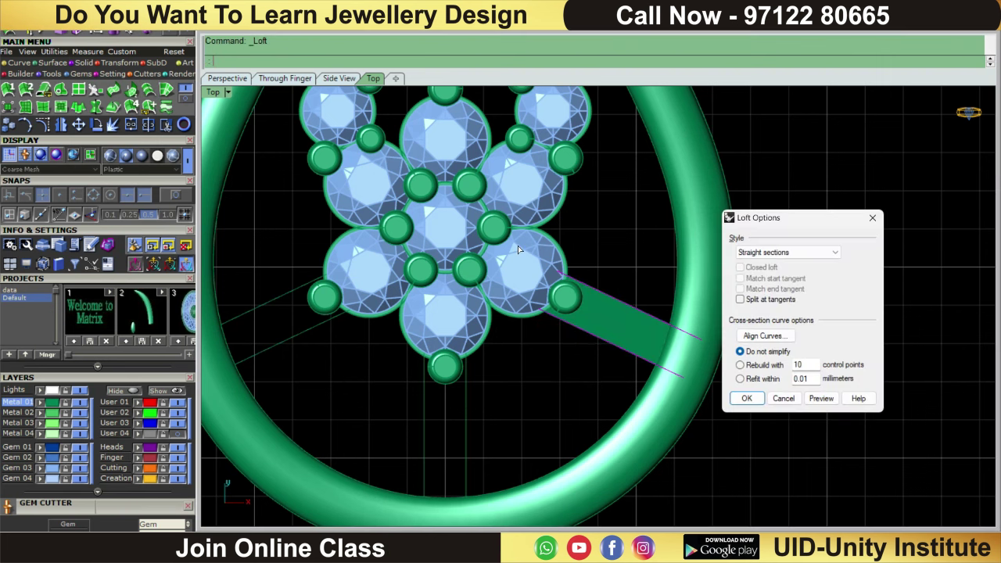
key("Return")
- Loft the two vertical guide curves into a flat bar running straight down
left_click_drag(543, 430, 415, 432)
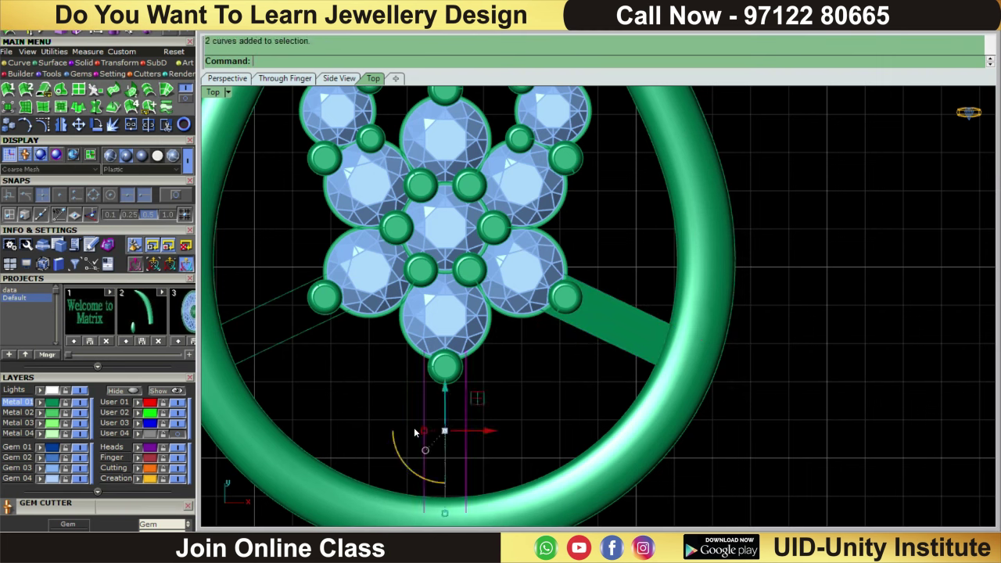
left_click(148, 89)
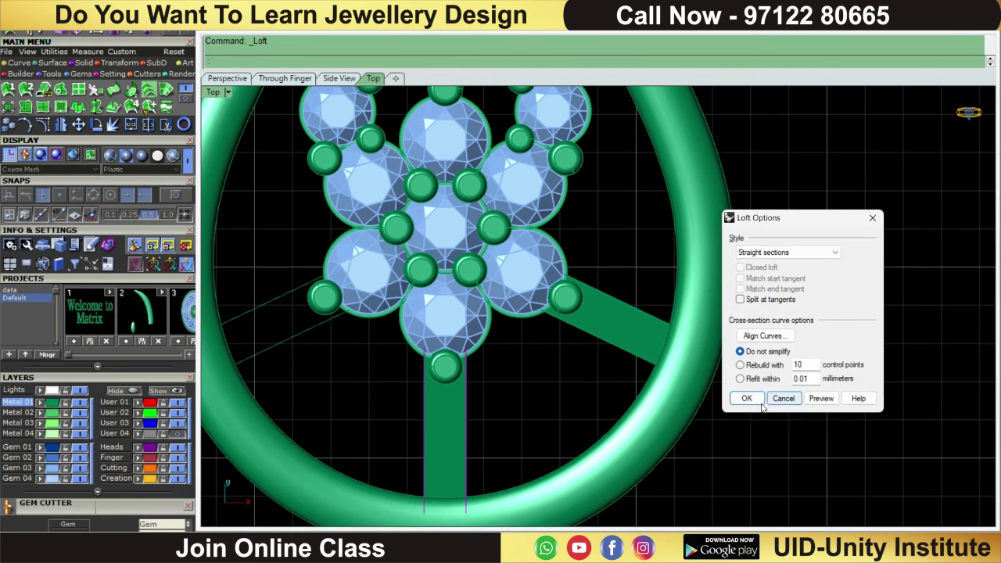
left_click(747, 398)
scroll(775, 425, "down", 3)
scroll(689, 351, "up", 5)
- Offset both bar surfaces into solids 0.7 thick
left_click(617, 333)
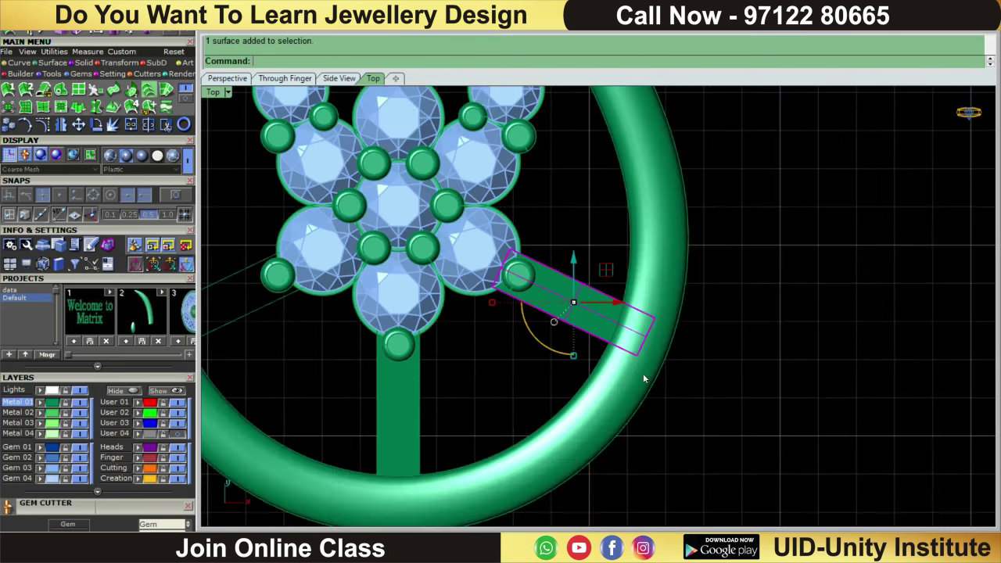
right_click_drag(643, 380, 638, 281)
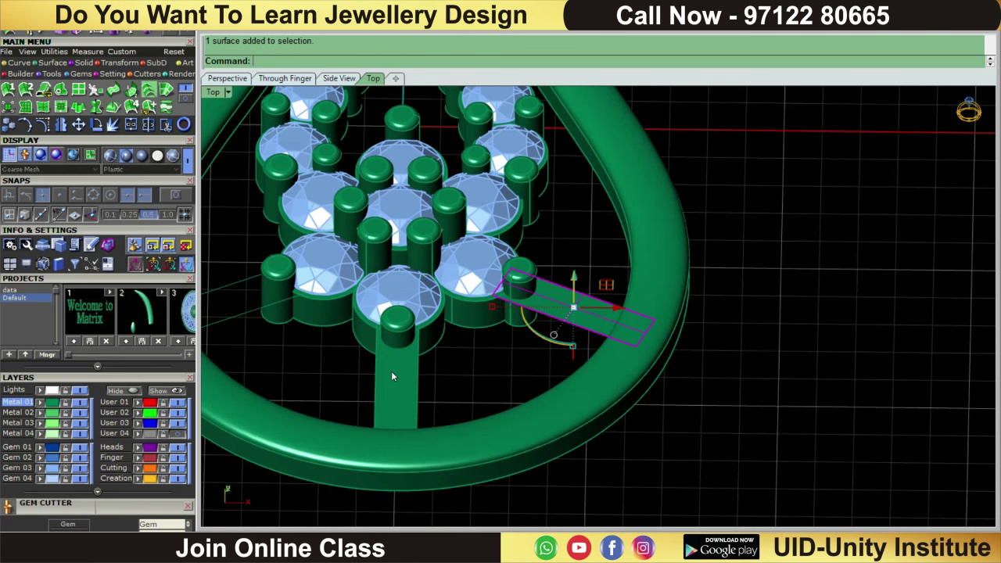
left_click(391, 372, "shift")
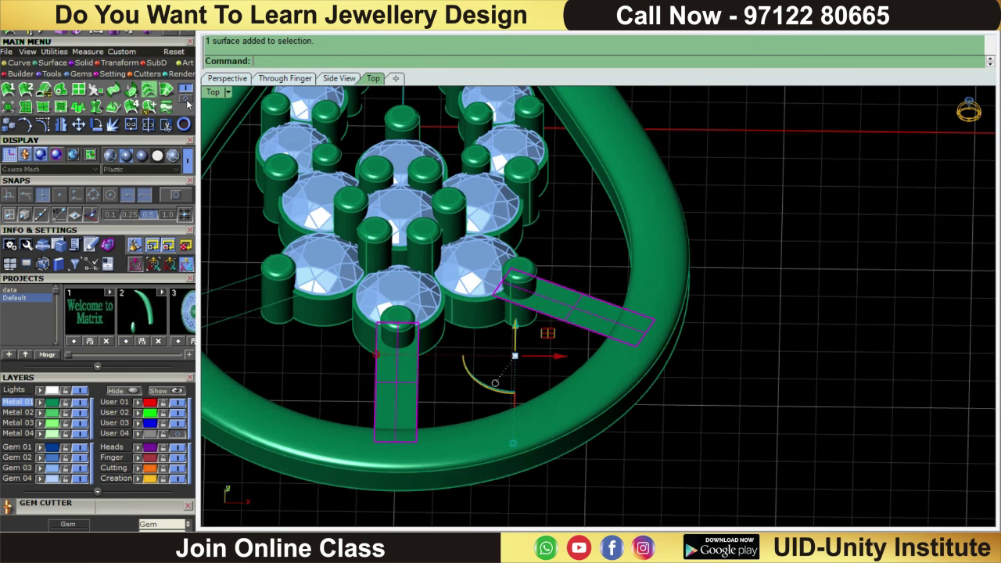
left_click(79, 89)
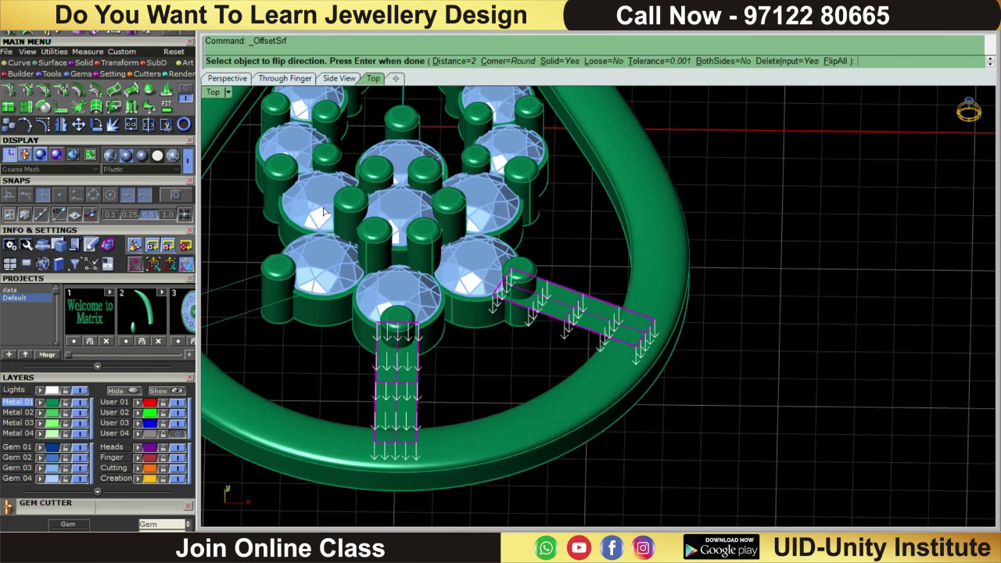
left_click(455, 60)
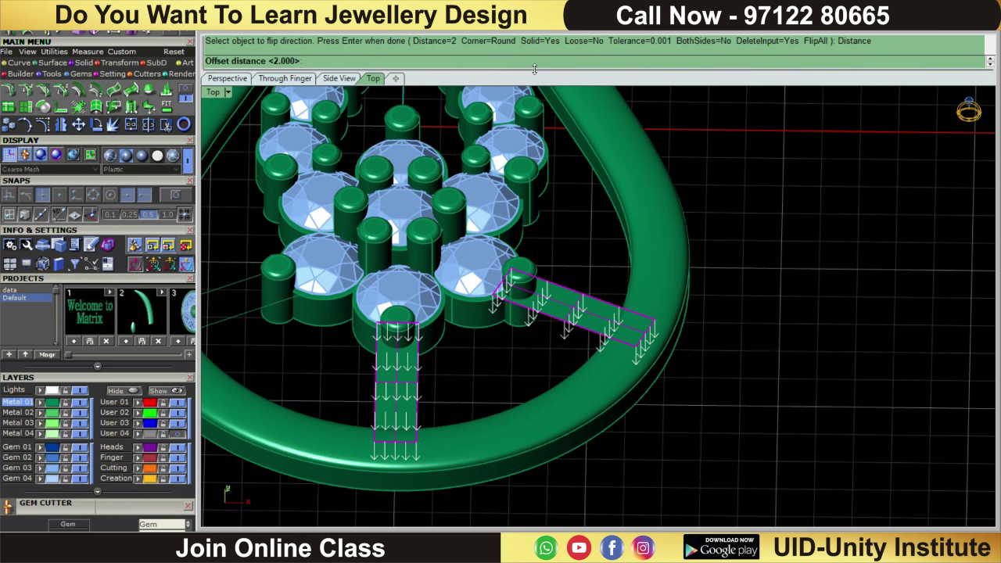
type("0.7")
key("Return")
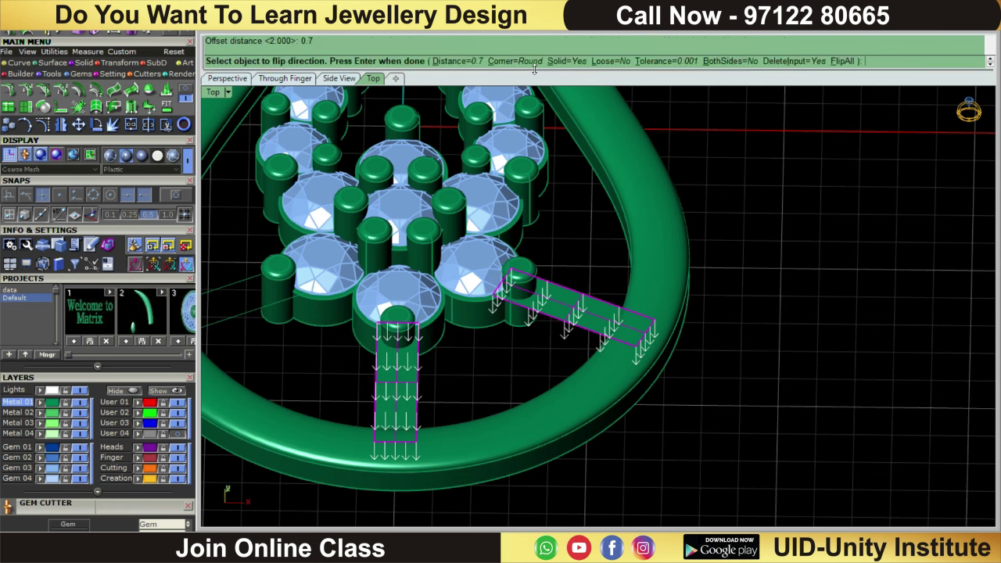
key("Return")
left_click(760, 345)
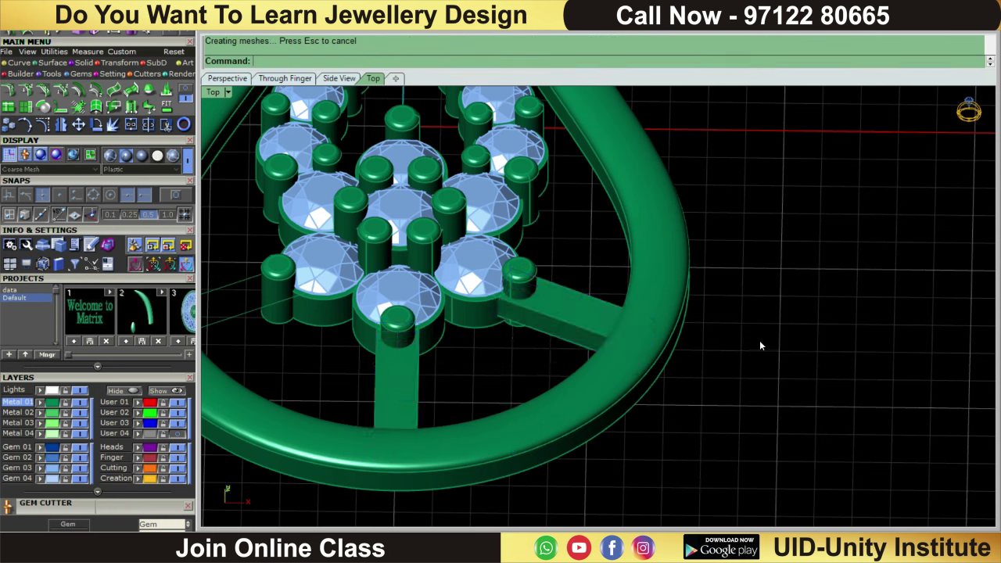
- Extract the top faces of the vertical and angled bars and delete them
left_click(76, 64)
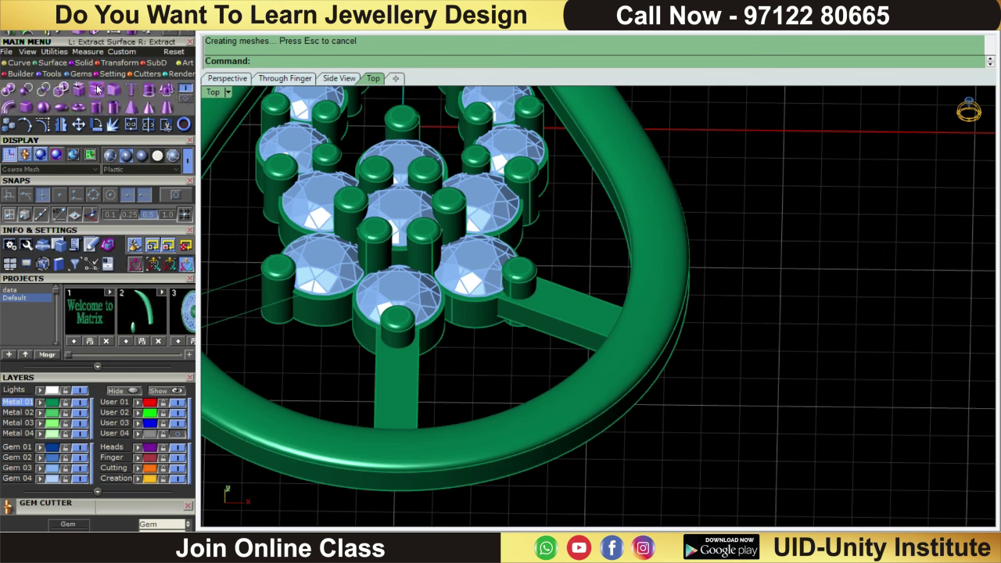
left_click(96, 90)
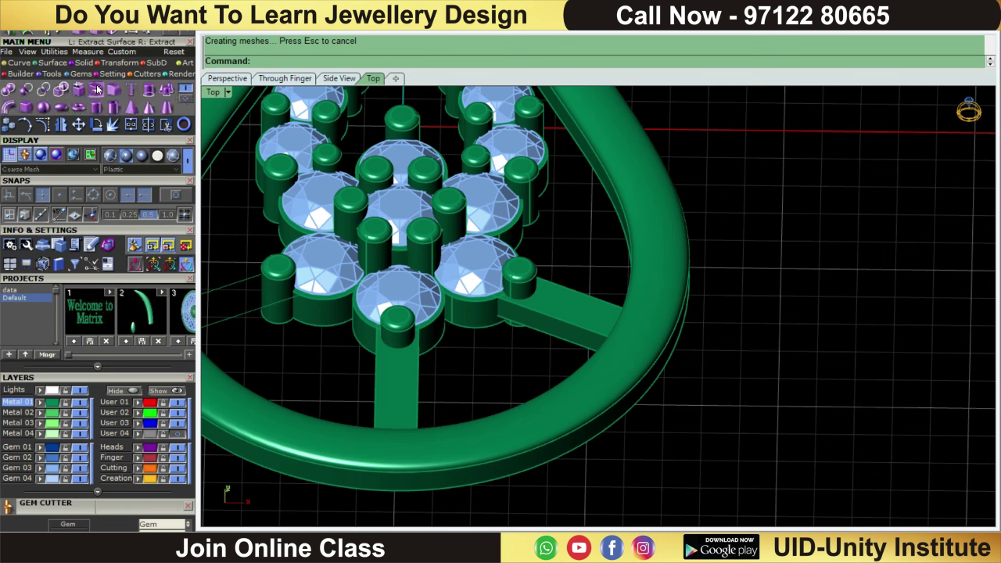
left_click(383, 379)
left_click(572, 304)
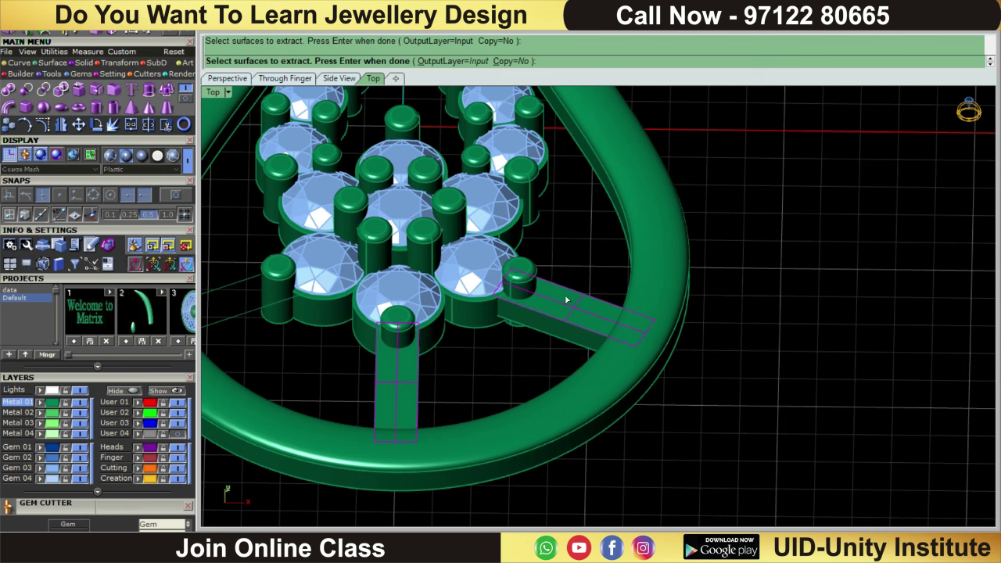
key("Return")
key("Delete")
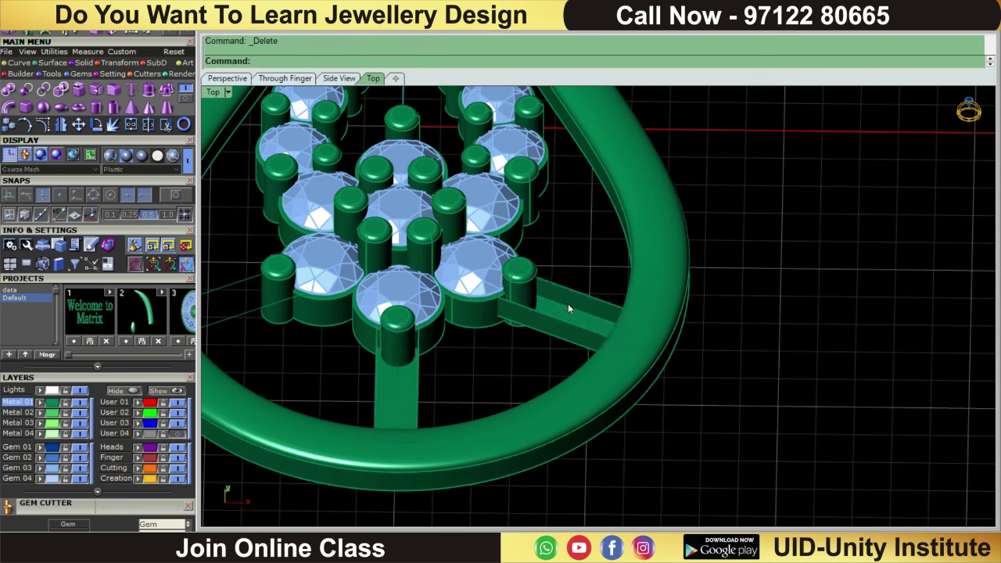
left_click(53, 63)
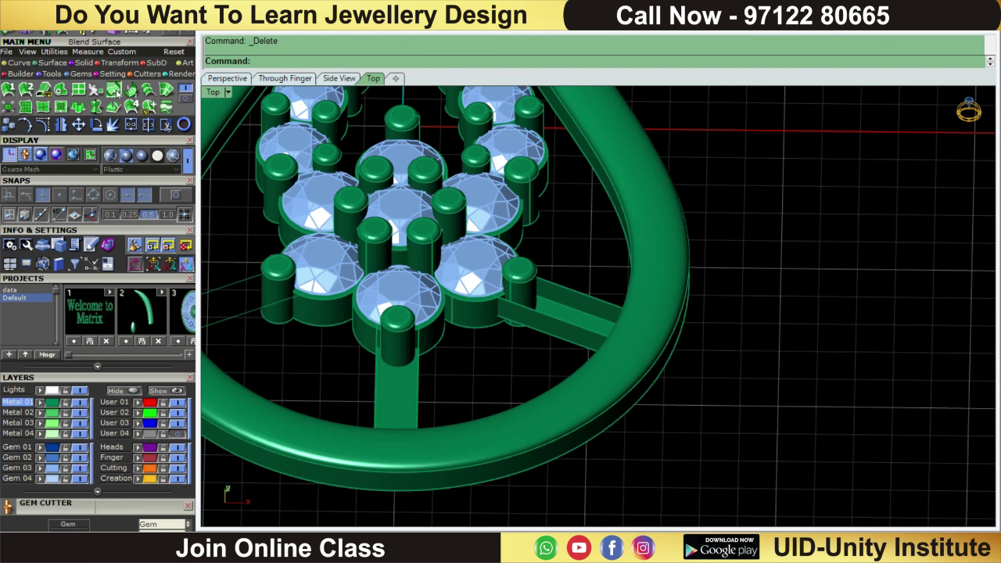
- Preview a blend between the vertical bar's left and right edges
left_click(379, 397)
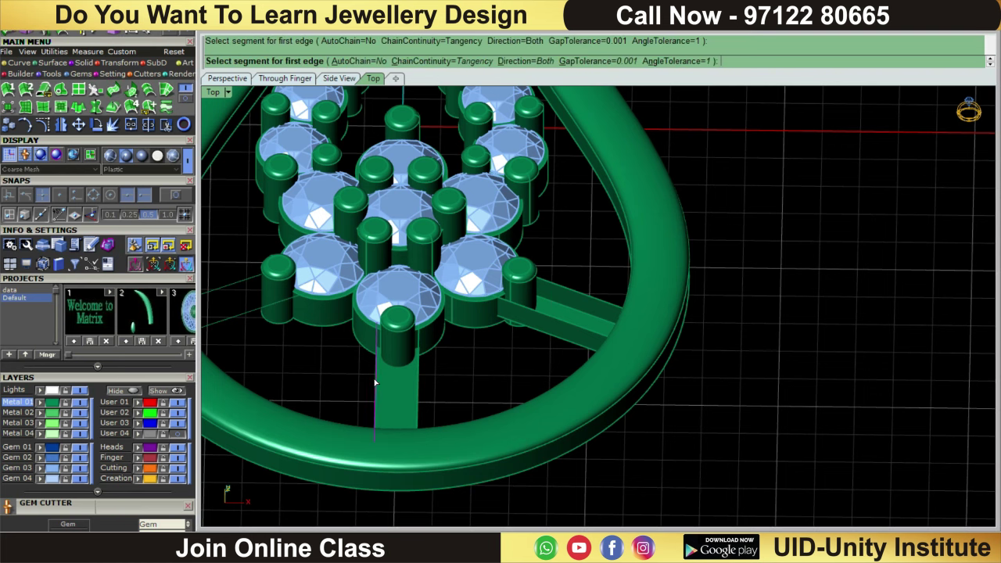
key("Return")
left_click(418, 384)
key("Return")
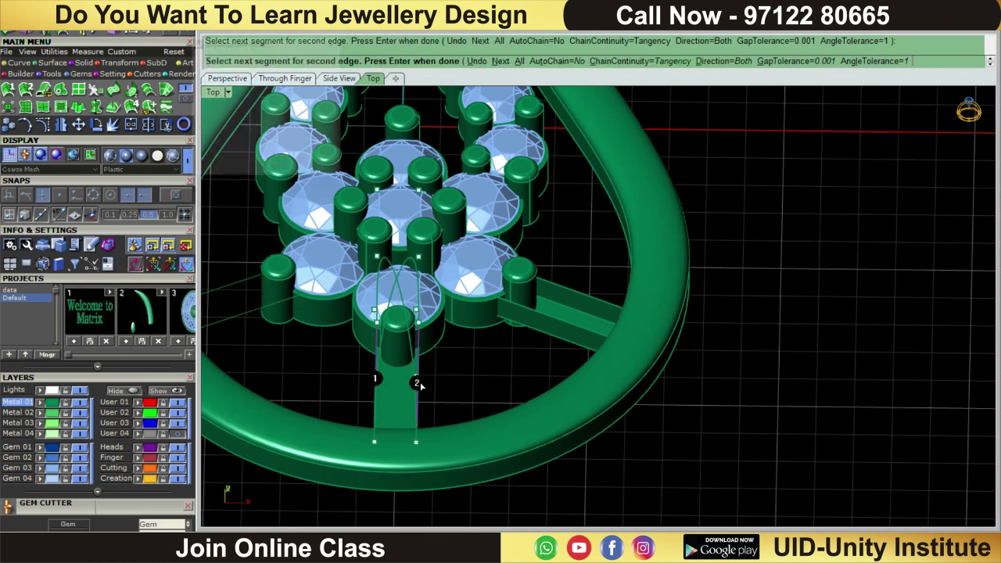
key("Return")
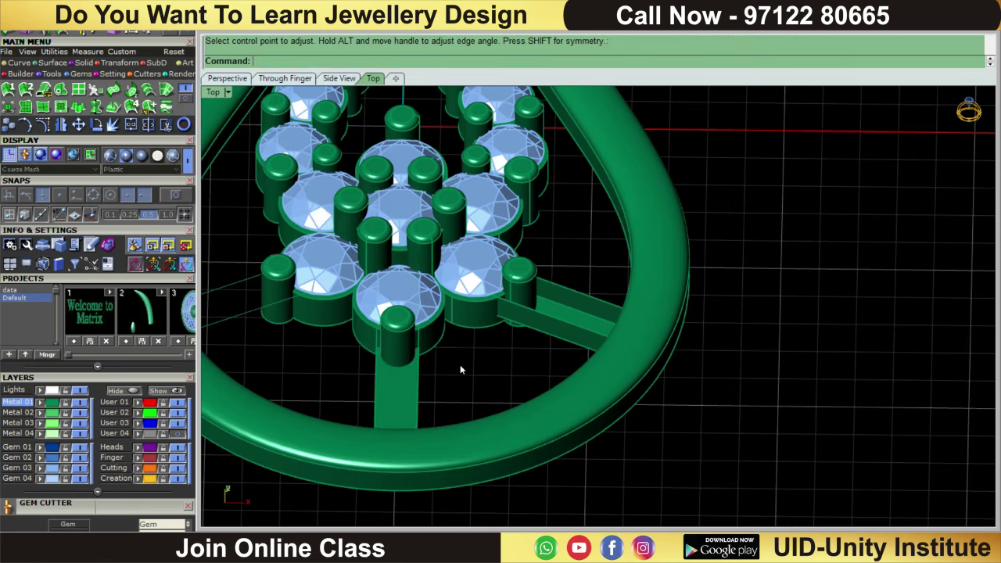
- Blend the stem's top end between its two edges with both blend values at 0.2
scroll(459, 364, "up", 3)
right_click_drag(460, 391, 356, 361)
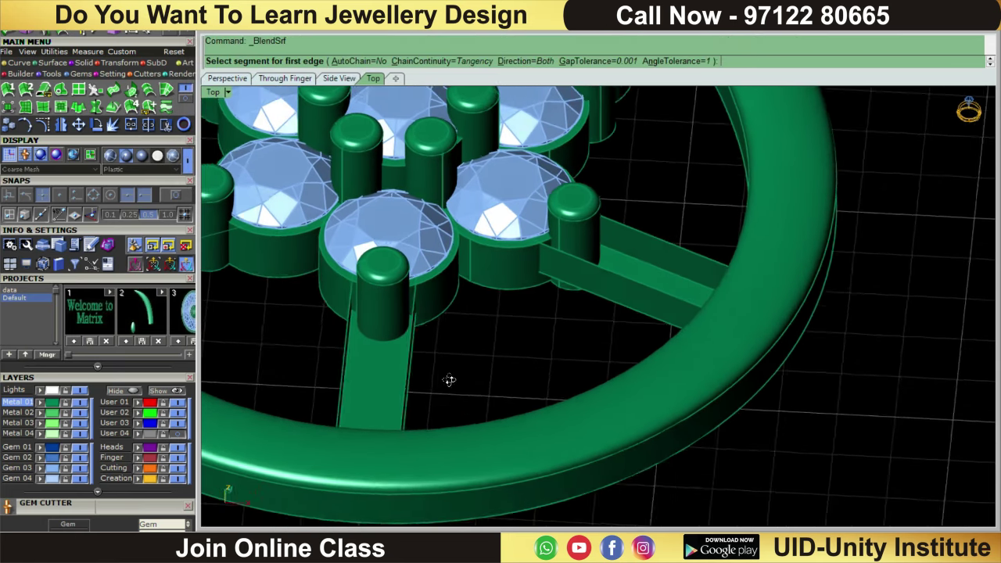
left_click(323, 389)
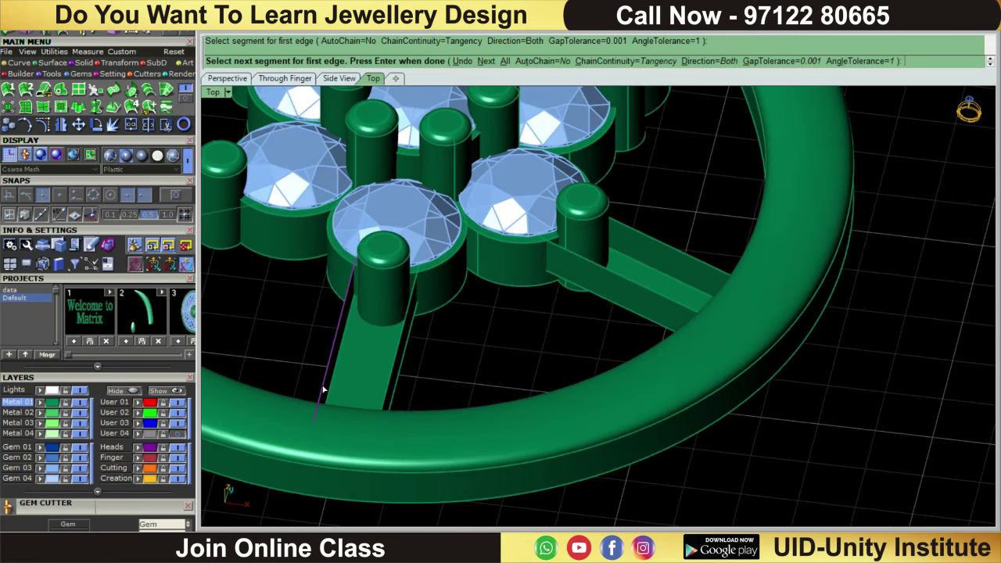
key("Return")
left_click(384, 398)
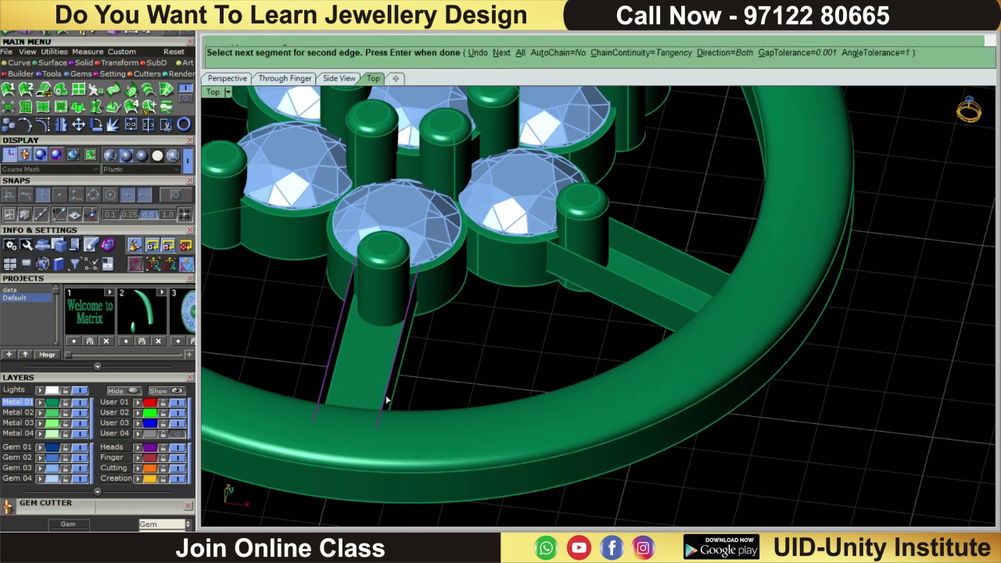
key("Return")
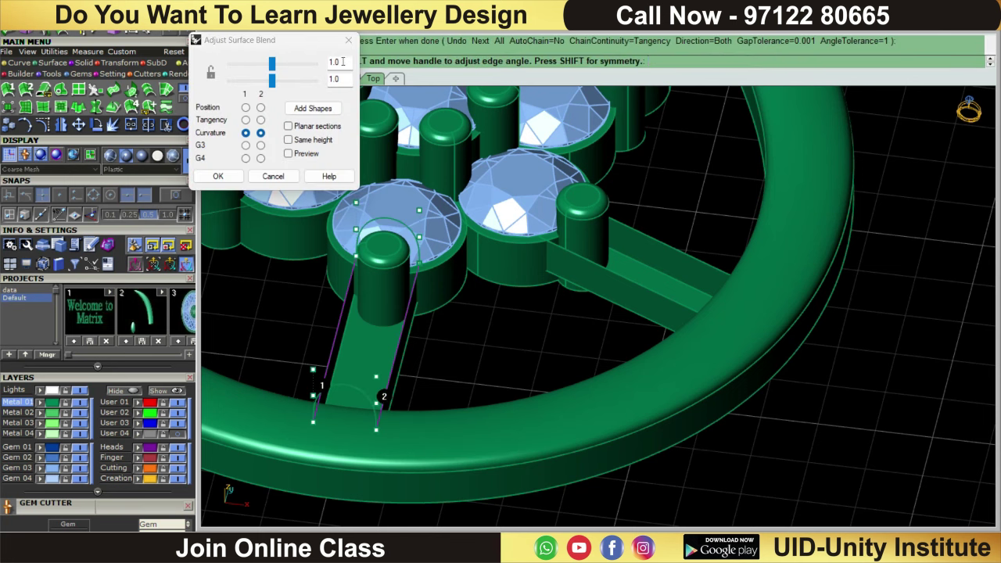
double_click(342, 62)
type("0.2")
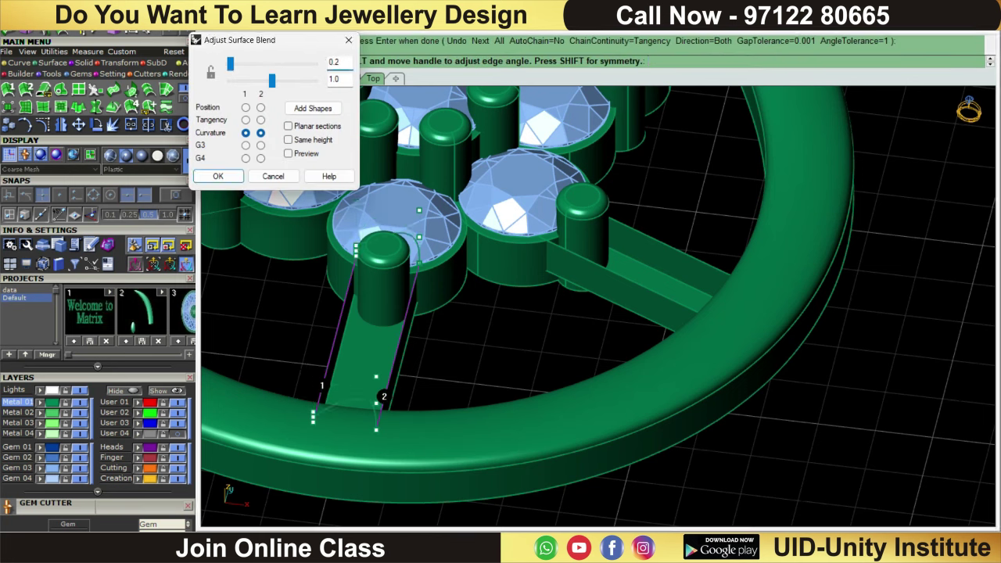
double_click(336, 79)
type("0.2")
key("Return")
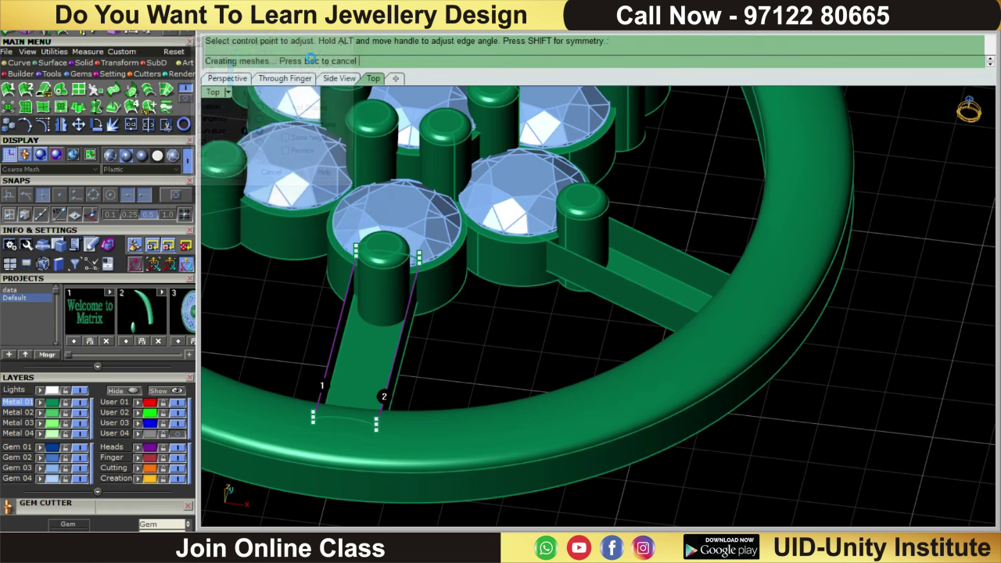
- Join the stem and its blend surface into one piece
left_click_drag(343, 349, 339, 347)
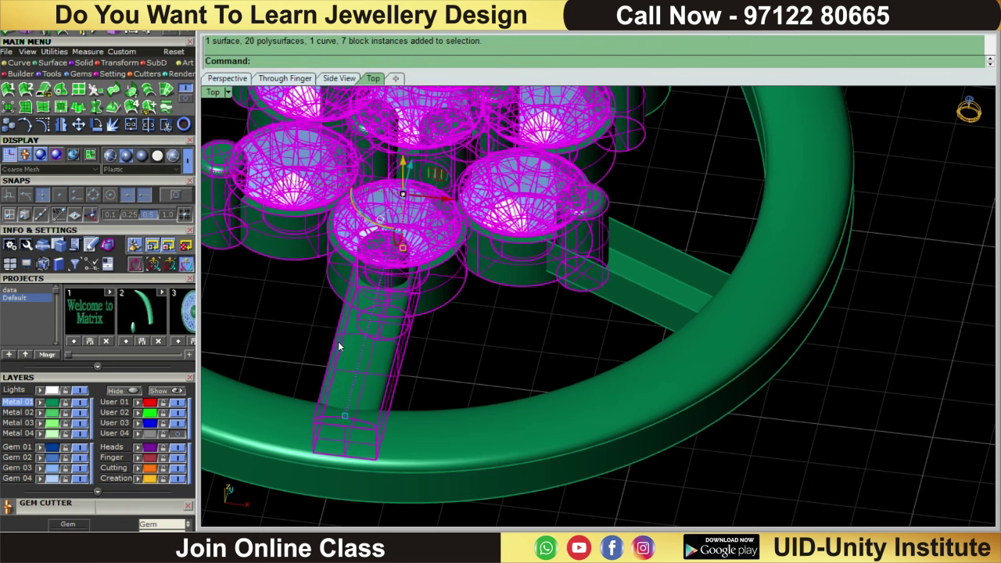
left_click(422, 362)
left_click(347, 384)
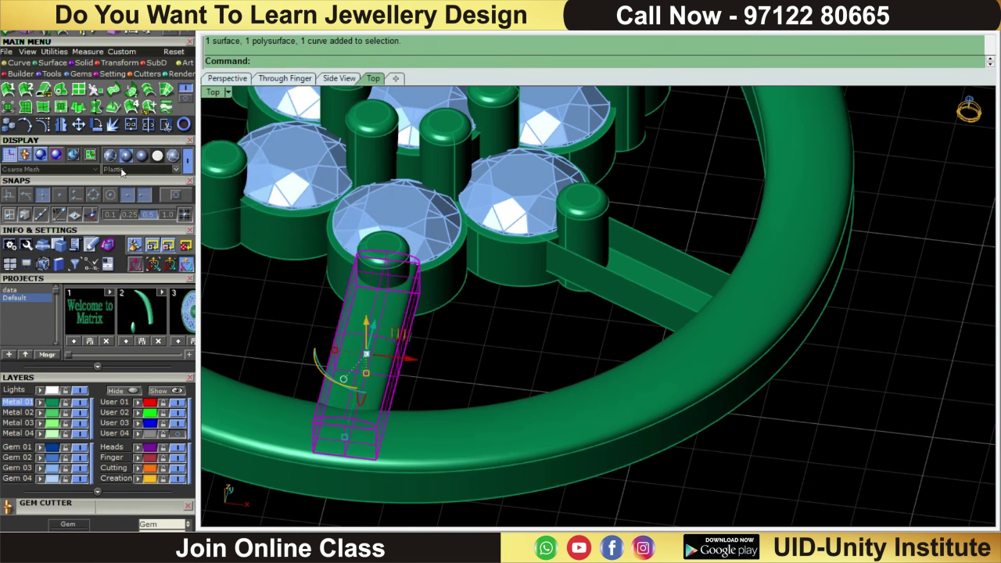
left_click(131, 126)
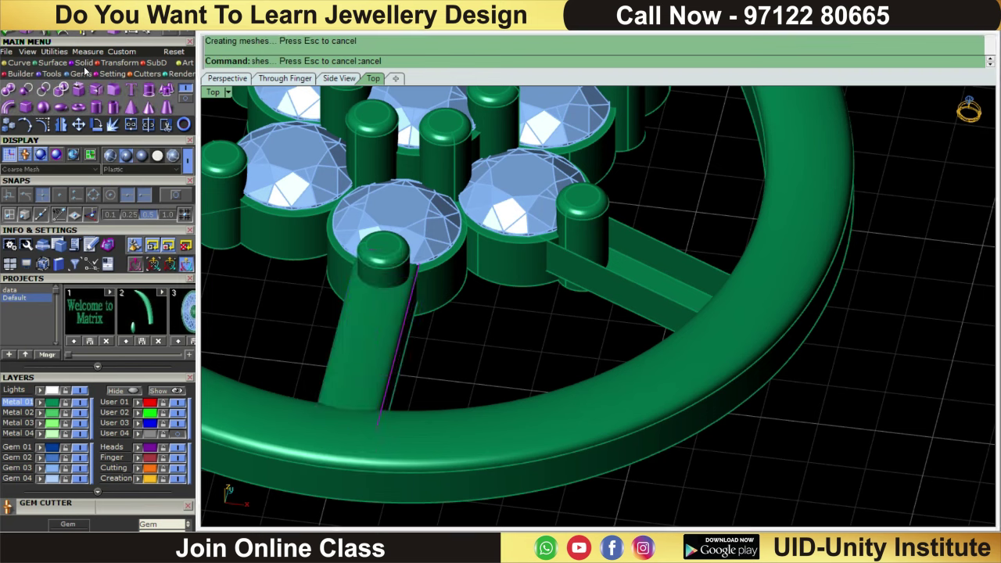
left_click(489, 317)
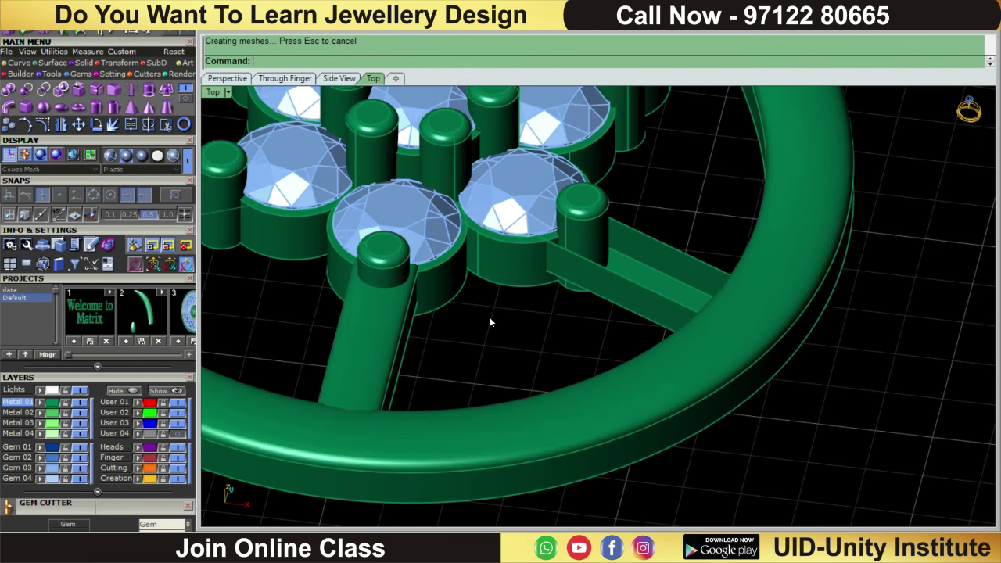
right_click_drag(489, 316, 633, 216)
scroll(633, 217, "up", 3)
scroll(654, 239, "up", 2)
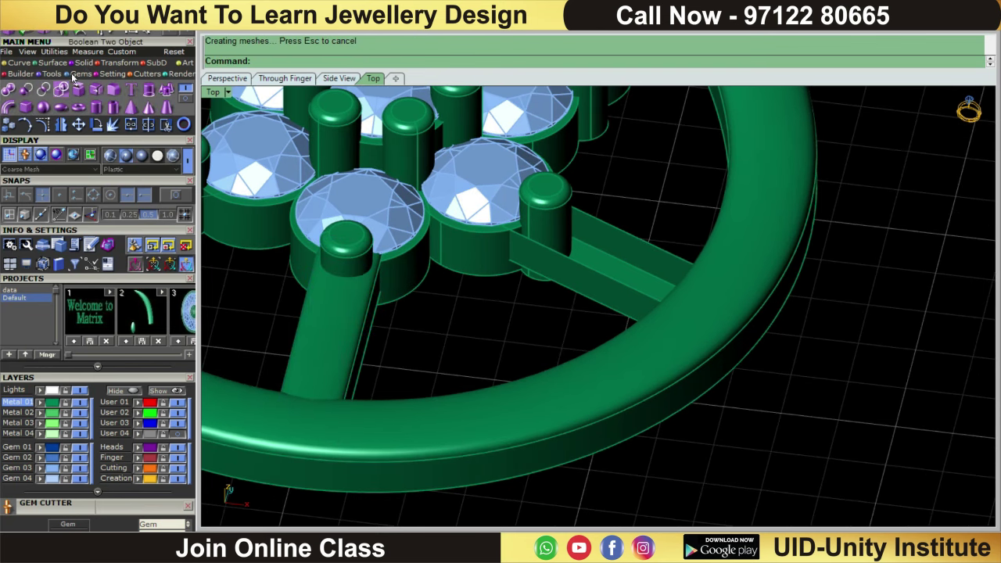
- Blend the right bar's open top between its two edges with both values at 0.2
left_click(53, 62)
left_click(113, 89)
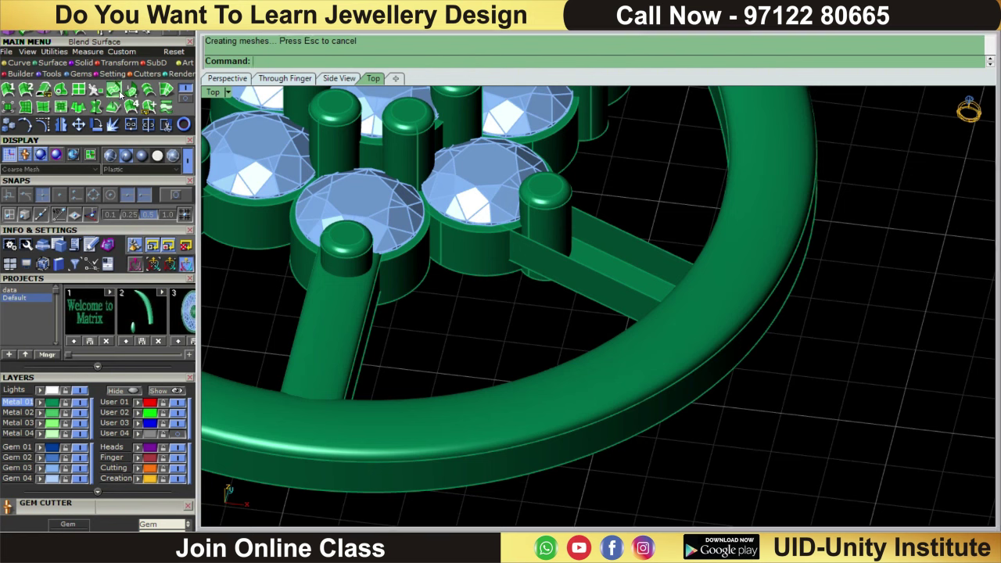
left_click(600, 227)
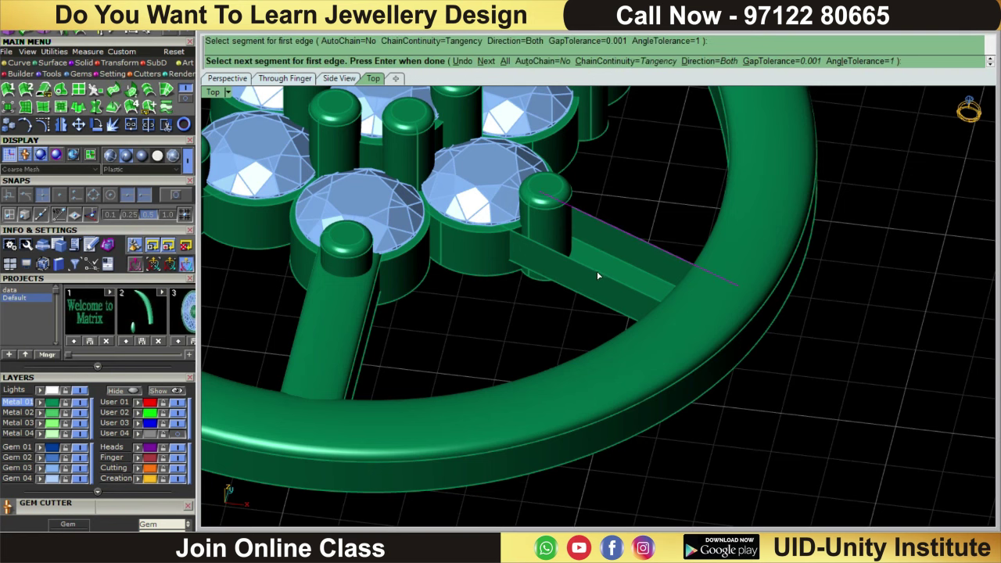
key("Return")
left_click(608, 265)
key("Return")
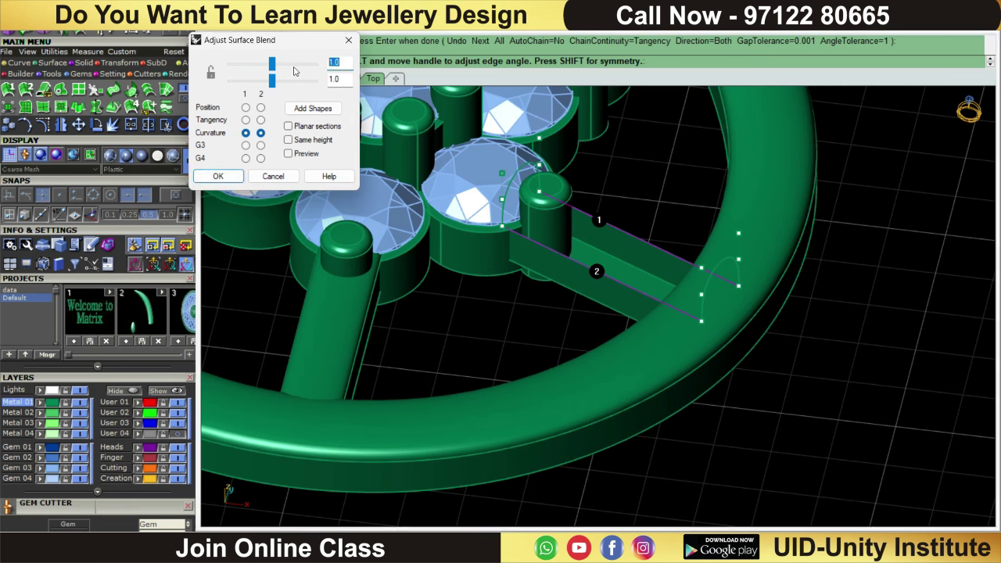
type("0.2")
key("Tab")
type("0.2")
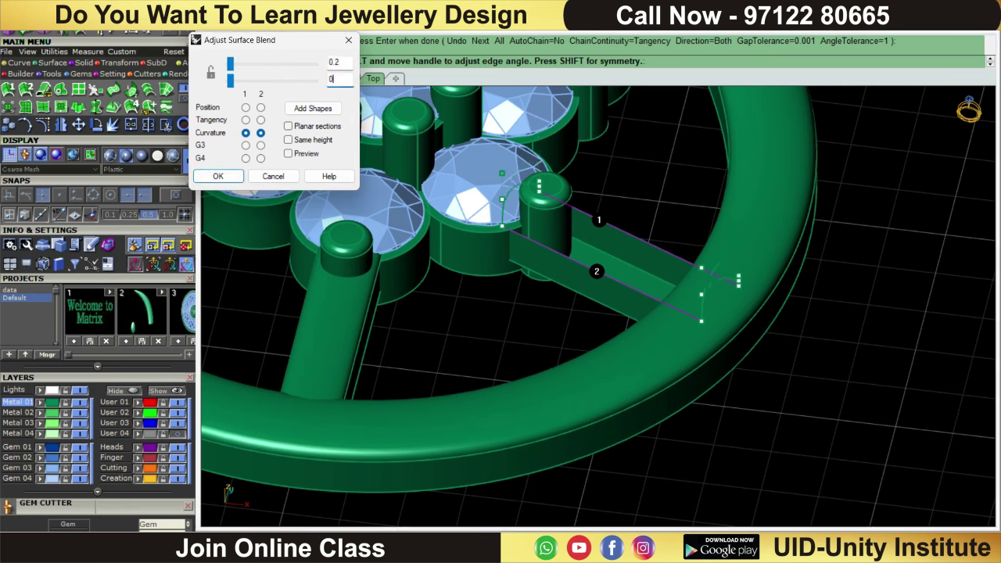
key("Return")
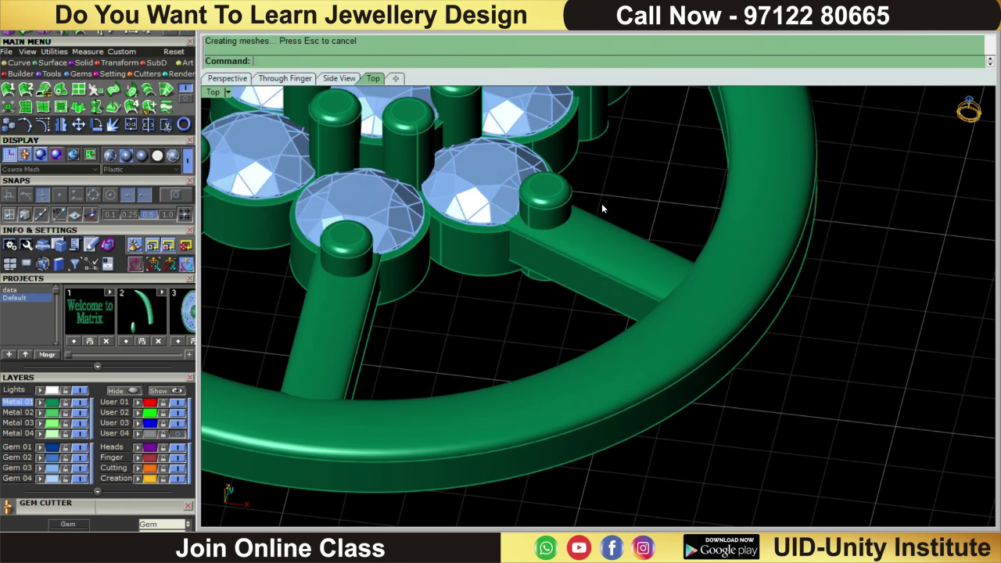
left_click(622, 274)
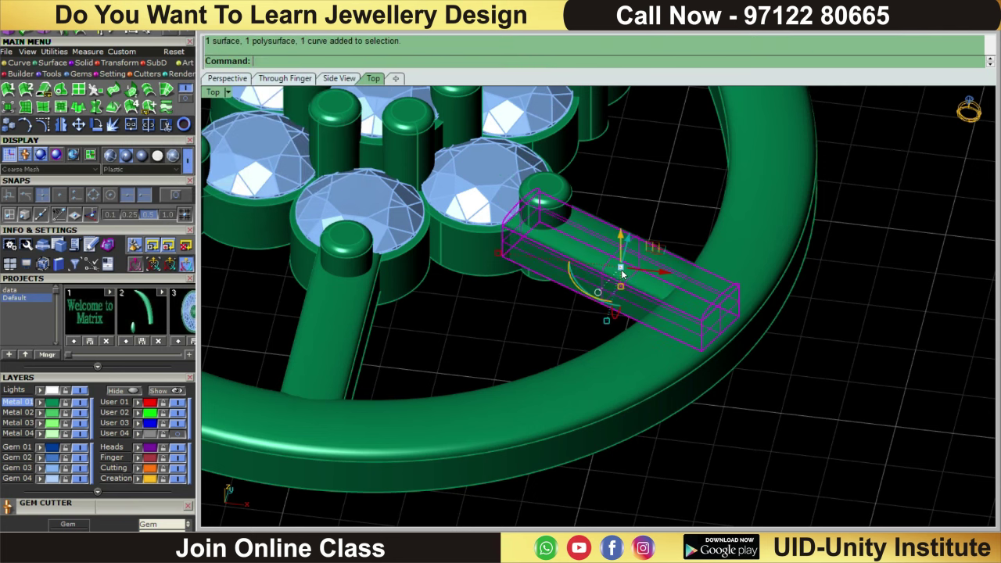
- Join the right bar and its blend into one solid
left_click(131, 125)
left_click(92, 62)
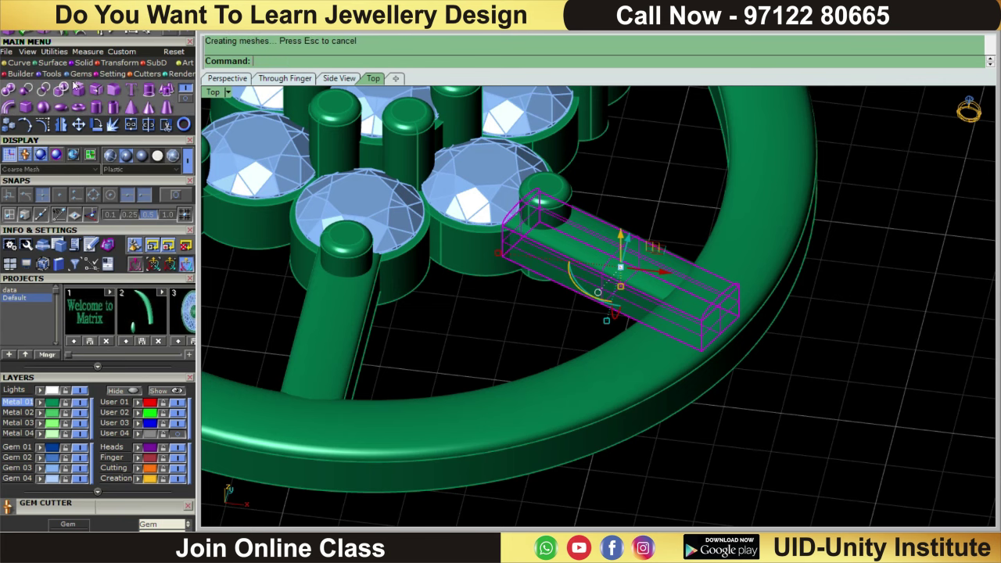
left_click(511, 311)
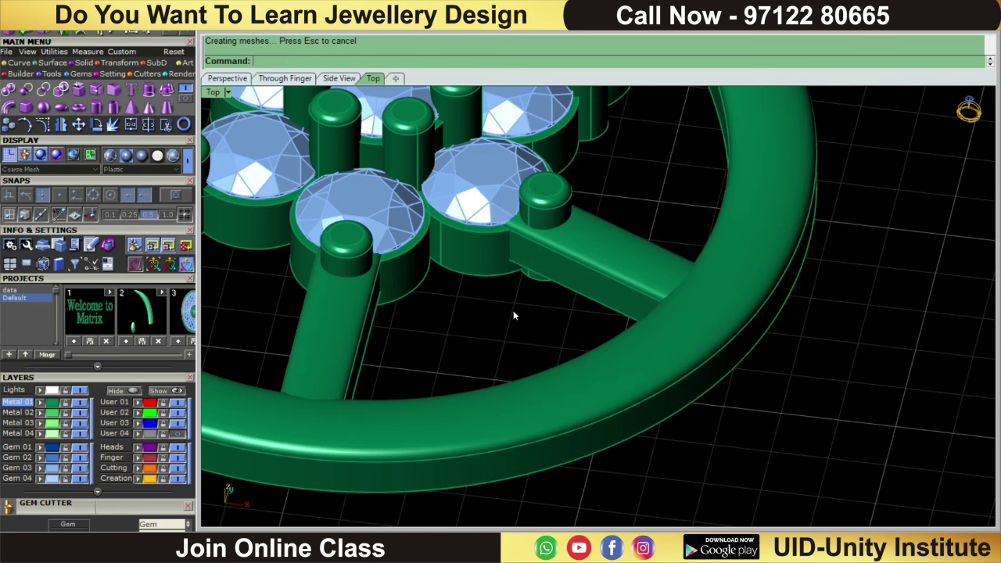
scroll(512, 310, "down", 3)
scroll(567, 208, "down", 2)
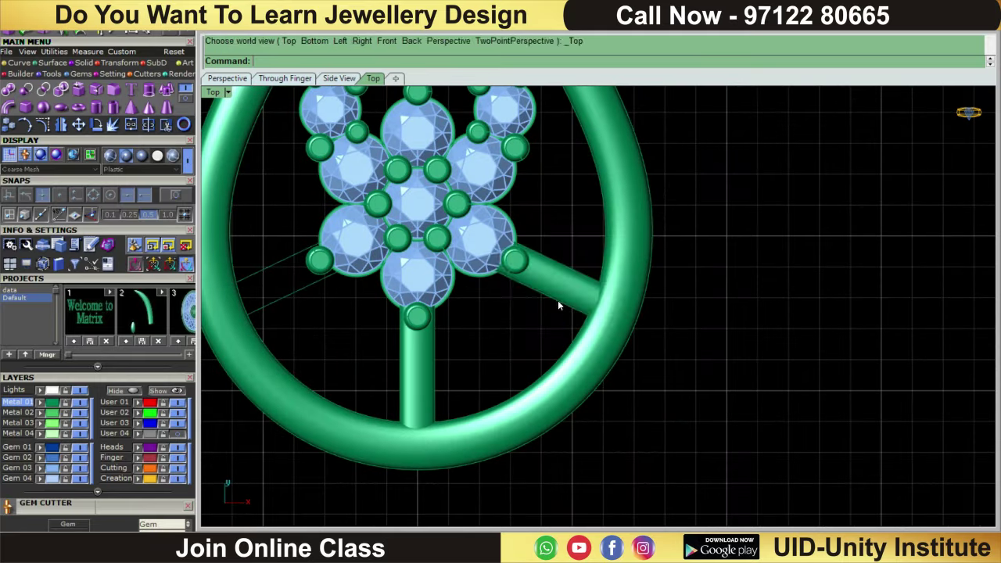
- Mirror a copy of the right bar across the vertical axis to the left side
left_click(557, 300)
scroll(585, 274, "up", 3)
scroll(583, 275, "up", 2)
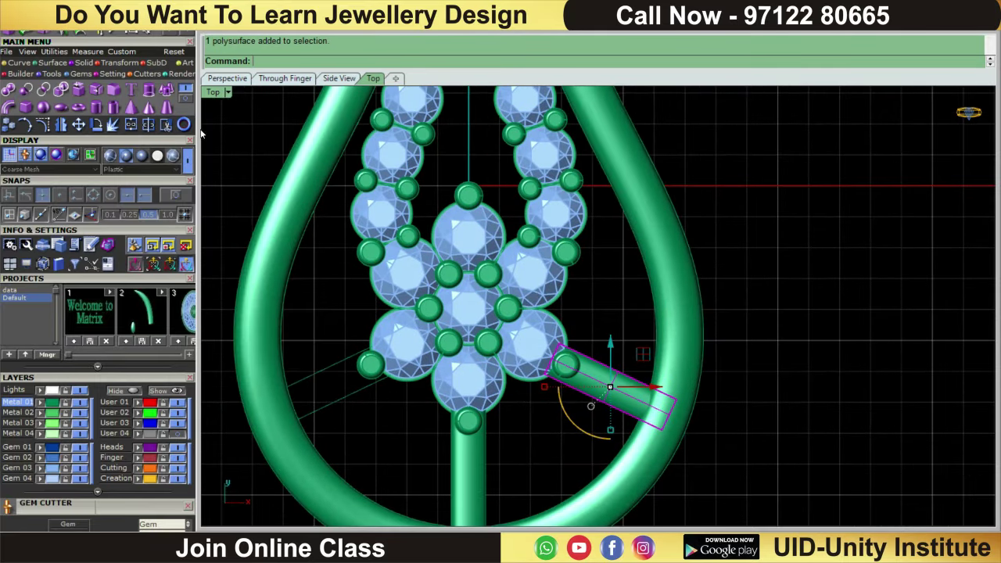
left_click(61, 125)
key("Return")
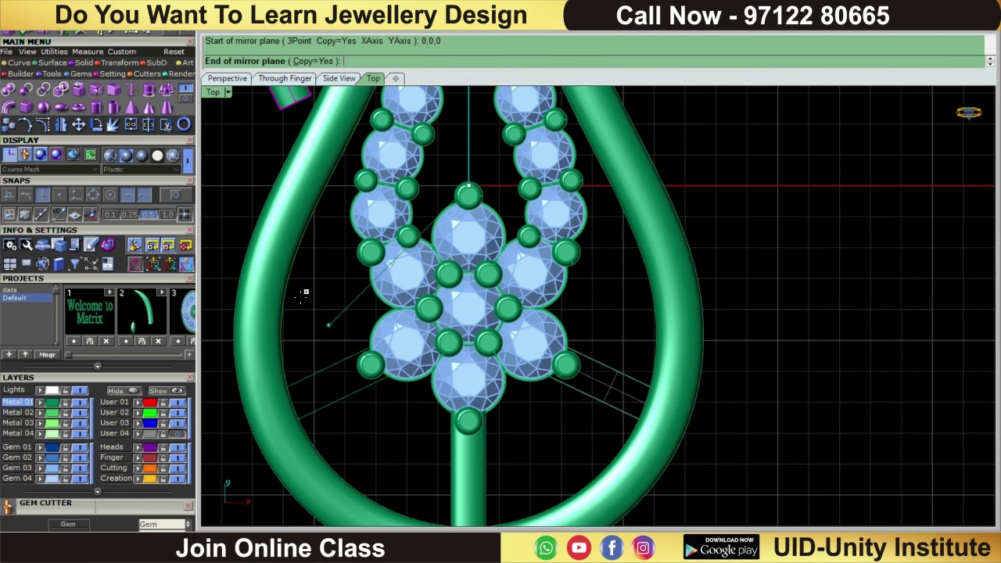
scroll(304, 293, "down", 2)
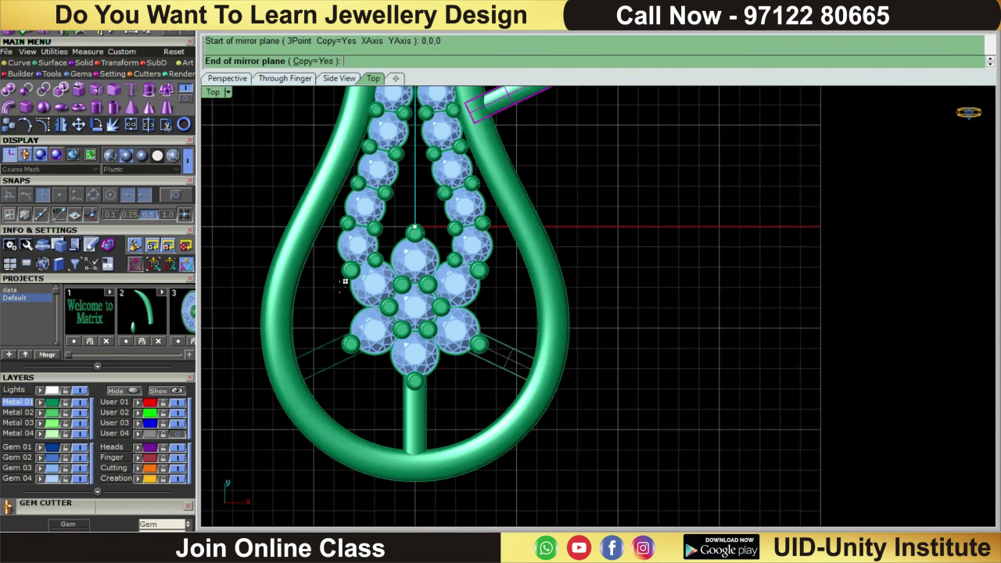
left_click(379, 348)
key("Escape")
scroll(382, 341, "down", 1)
scroll(504, 284, "up", 2)
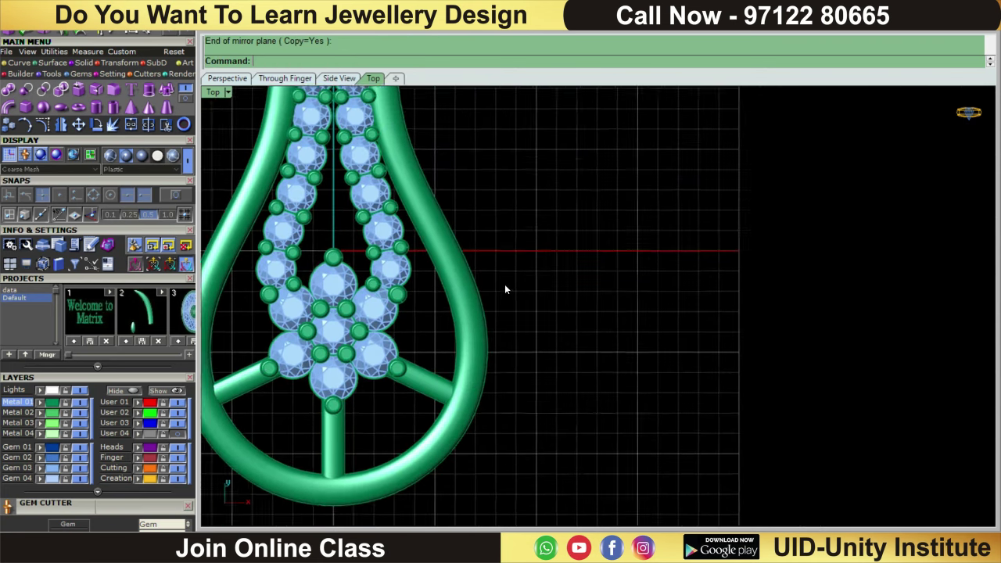
- Raise the six-gem cluster and curved gem rows with prongs above the frame in Right view
scroll(534, 316, "up", 2)
scroll(533, 315, "down", 2)
left_click_drag(422, 168, 551, 305)
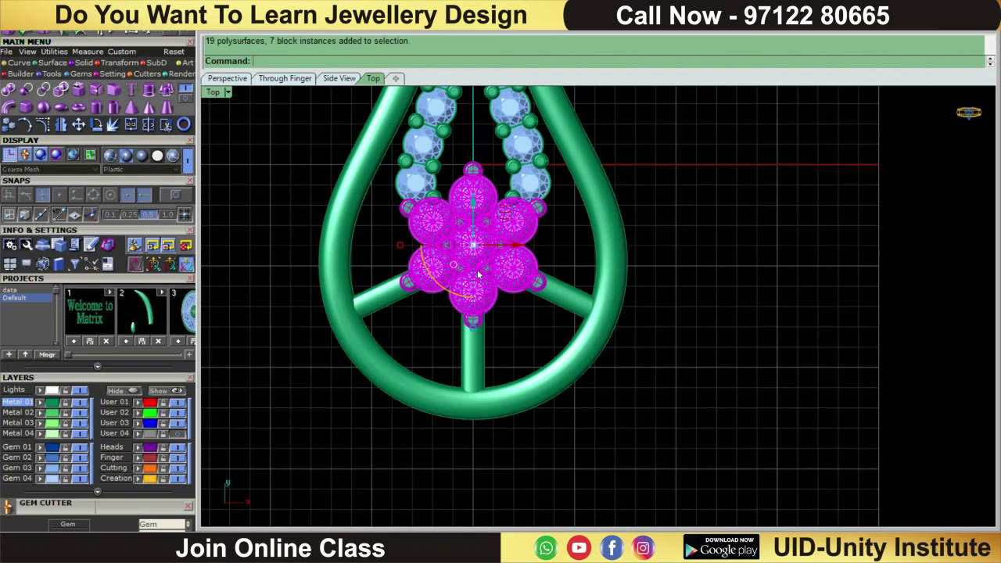
scroll(477, 164, "down", 1)
left_click(445, 158, "shift")
scroll(480, 111, "up", 2)
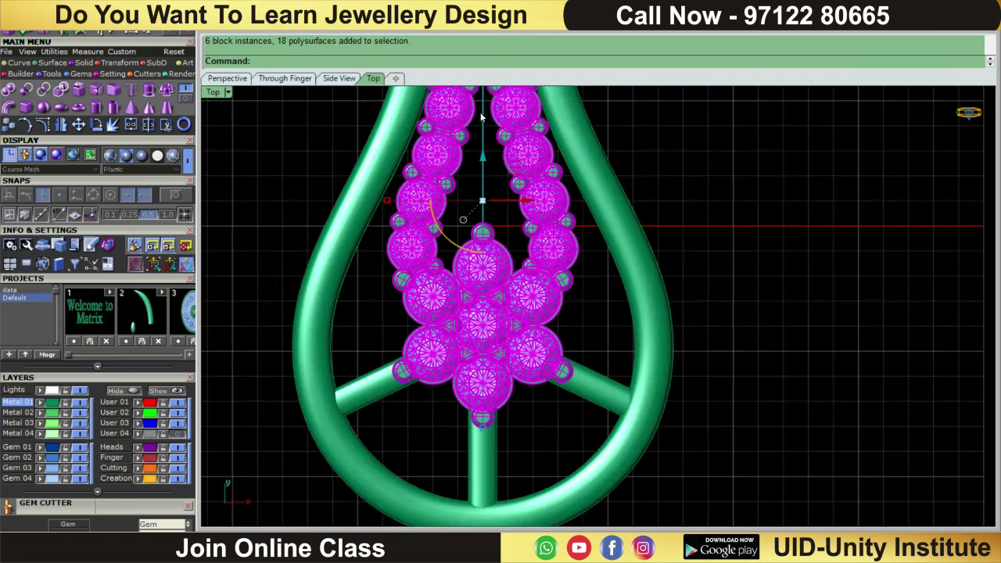
key("ctrl+F3")
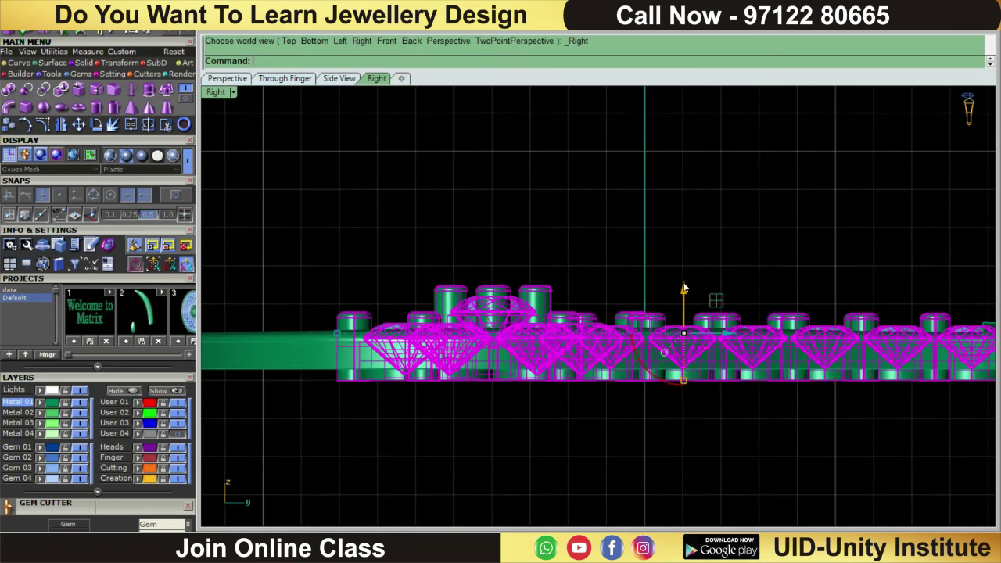
left_click_drag(683, 288, 682, 253)
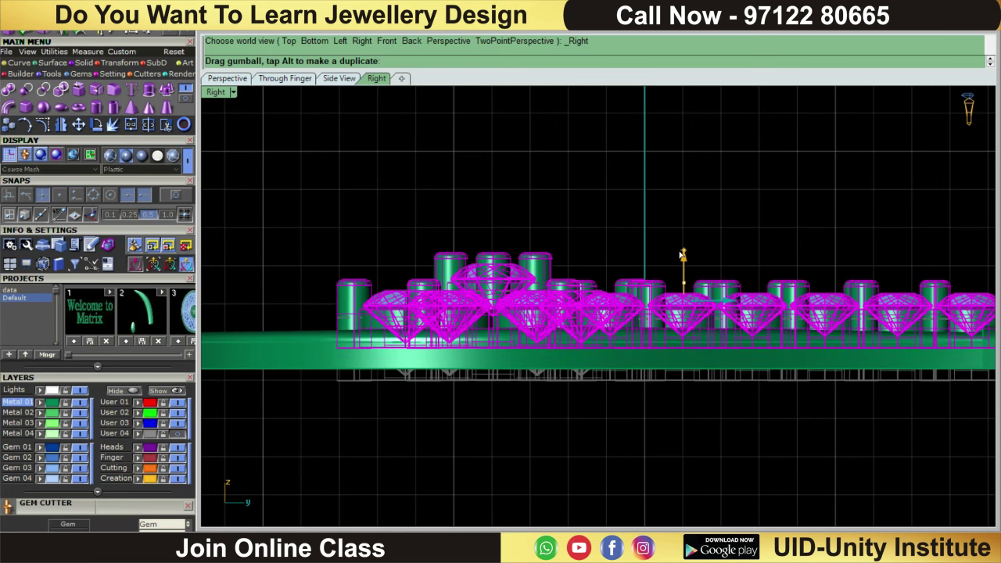
left_click(636, 162)
scroll(617, 198, "down", 3)
right_click_drag(524, 187, 605, 270)
scroll(605, 271, "down", 3)
key("ctrl+F1")
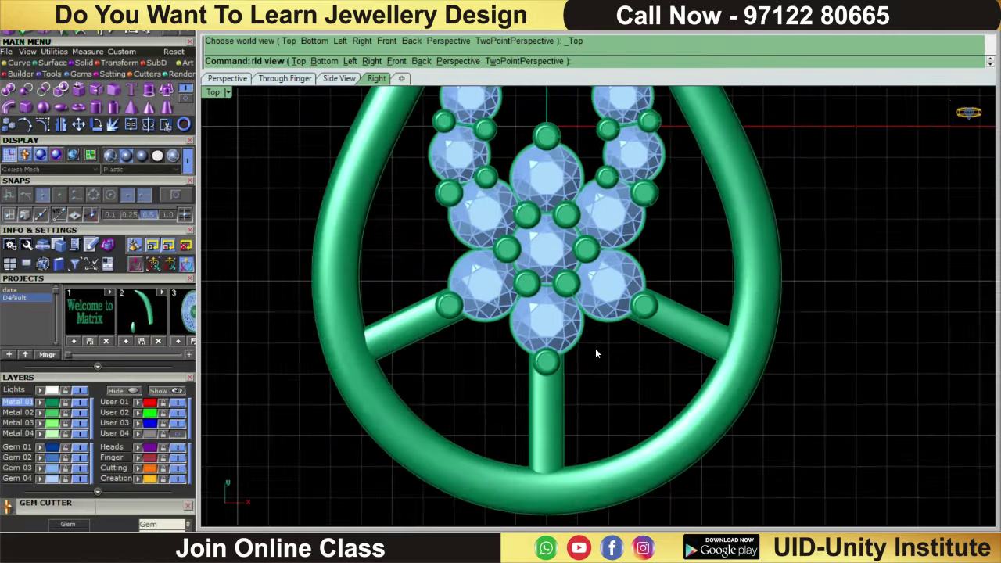
scroll(595, 354, "up", 2)
left_click(696, 339)
scroll(625, 313, "up", 2)
scroll(617, 307, "up", 2)
scroll(622, 330, "up", 2)
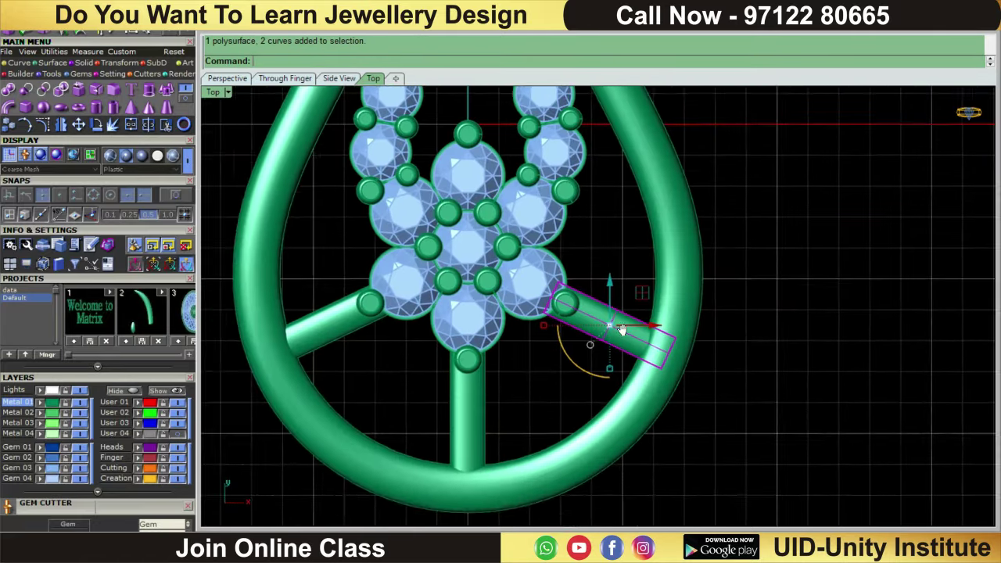
right_click_drag(622, 330, 637, 362)
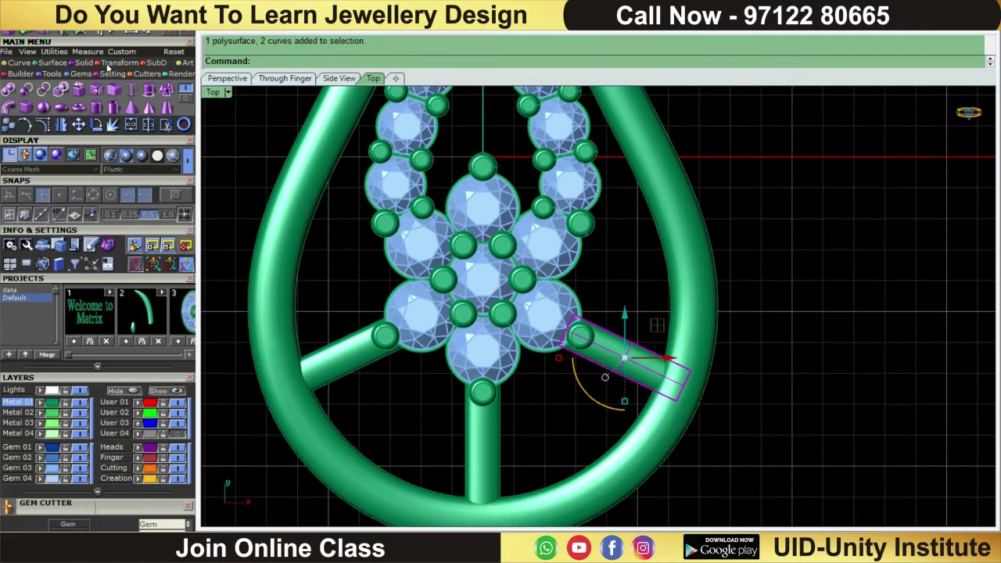
left_click(536, 439)
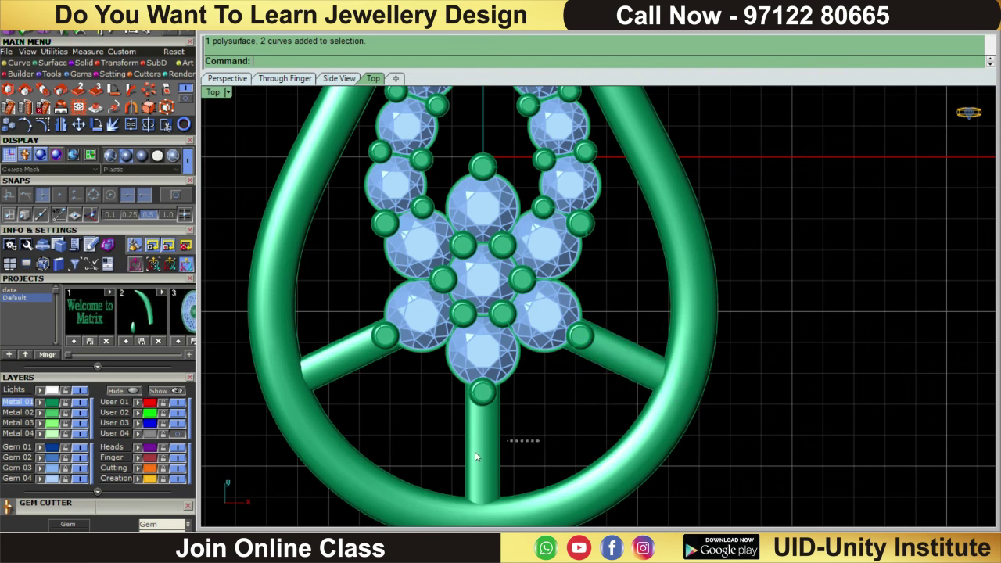
left_click(475, 457)
left_click(619, 337, "shift")
left_click(336, 376, "shift")
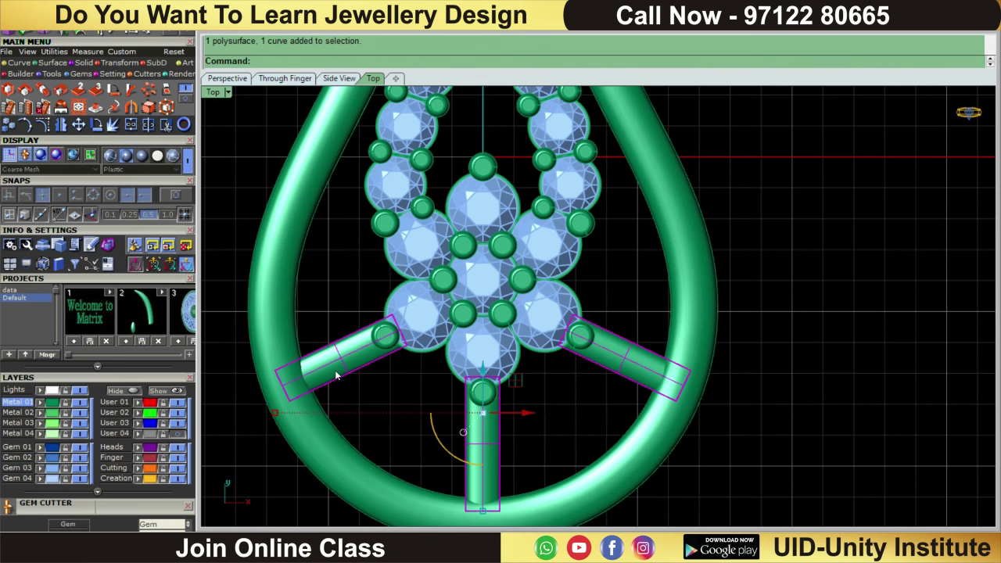
left_click(149, 107)
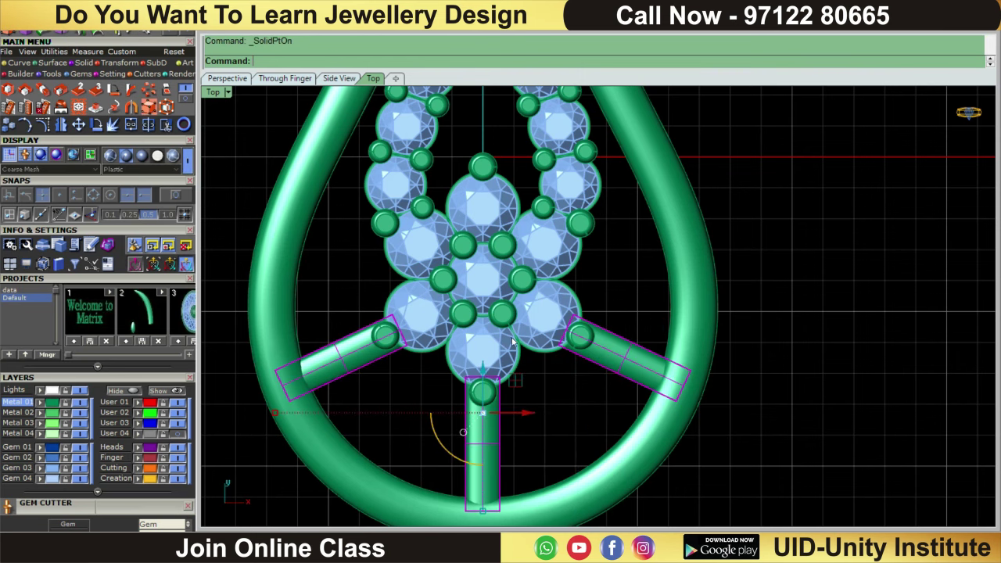
scroll(415, 327, "up", 2)
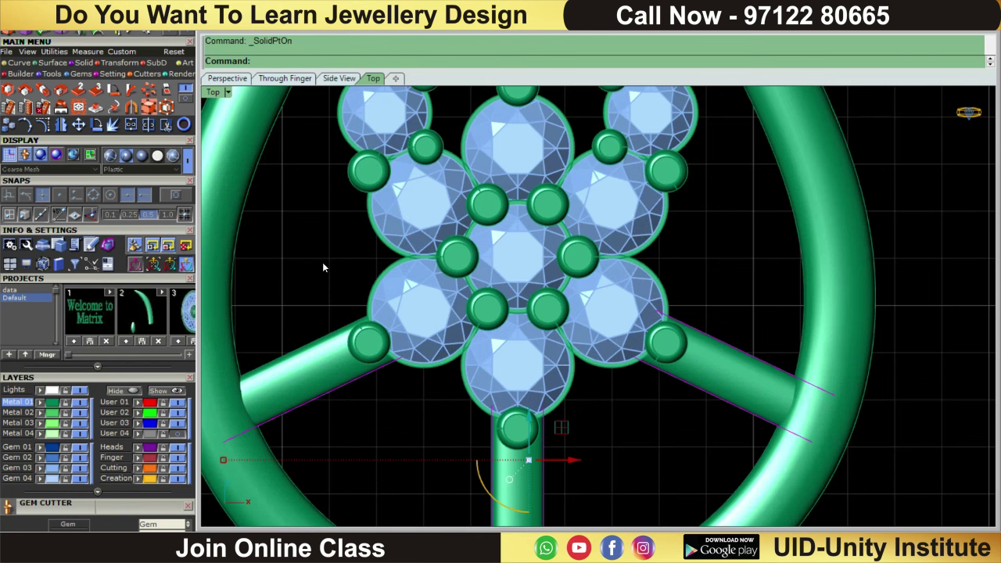
mouse_move(322, 267)
left_mouse_down()
mouse_move(466, 413)
mouse_move(581, 439)
left_mouse_up()
left_click_drag(622, 397, 616, 395, "shift")
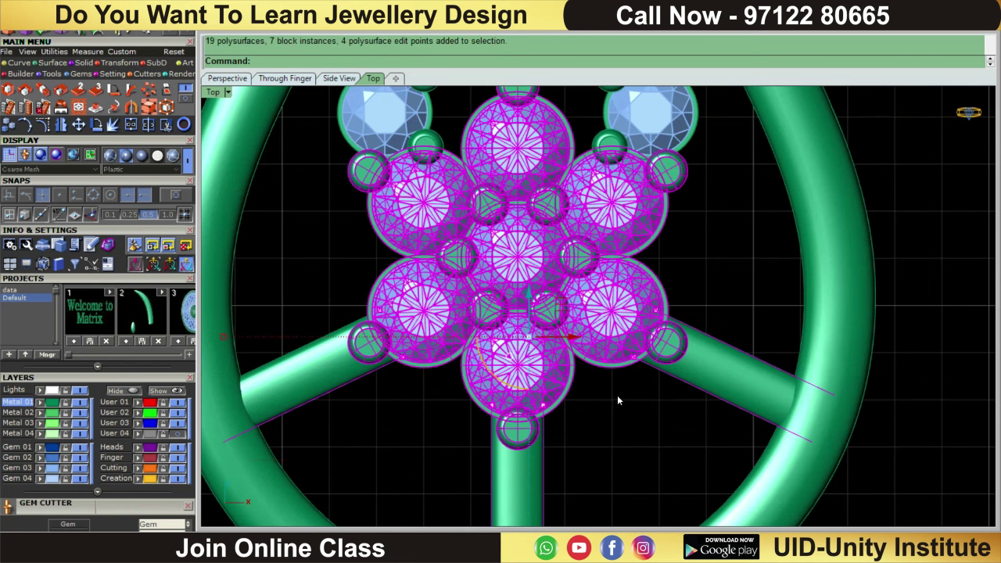
left_click_drag(694, 213, 600, 277, "ctrl")
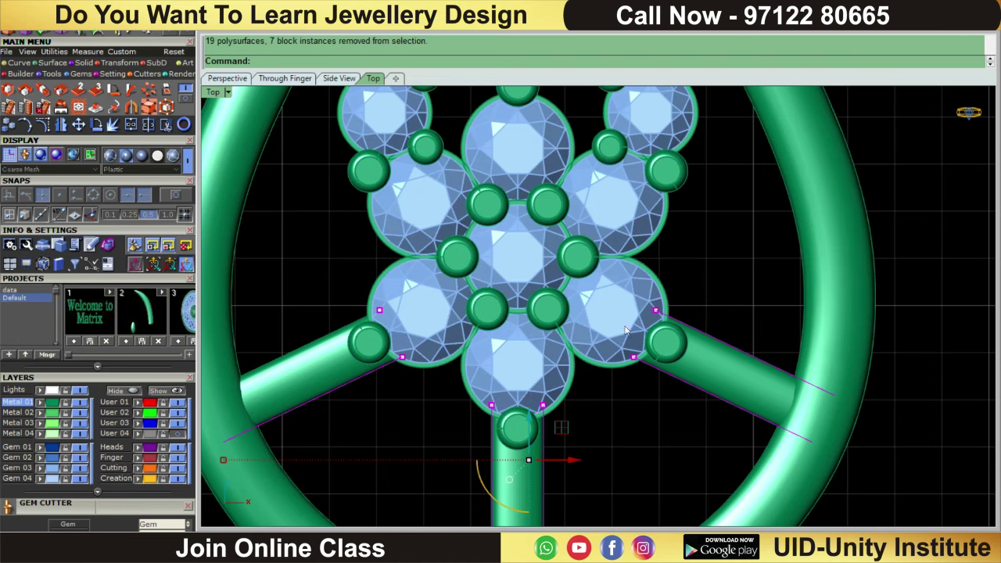
scroll(597, 423, "up", 2)
left_click(435, 494, "ctrl")
scroll(433, 480, "down", 4)
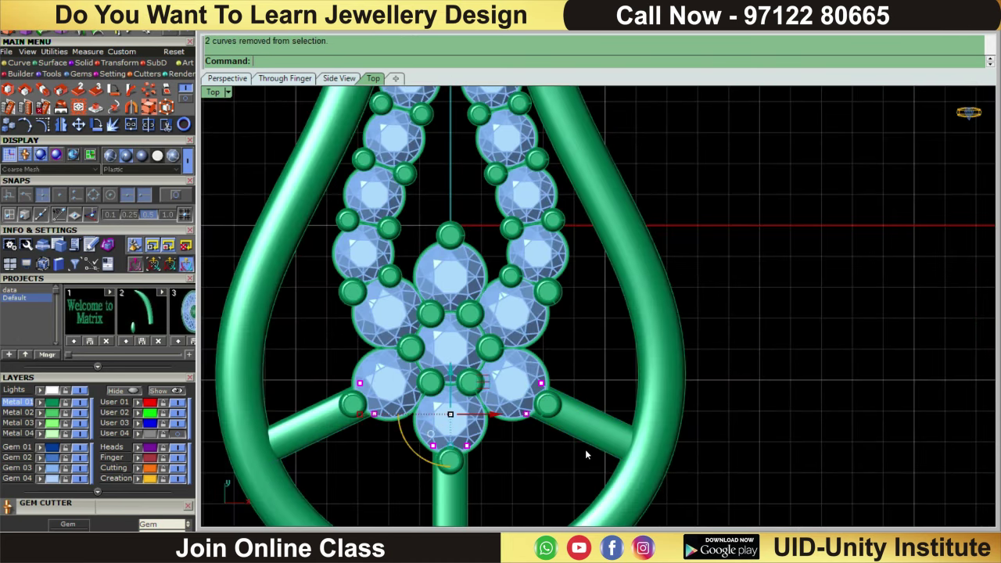
key("ctrl+F3")
scroll(493, 297, "up", 3)
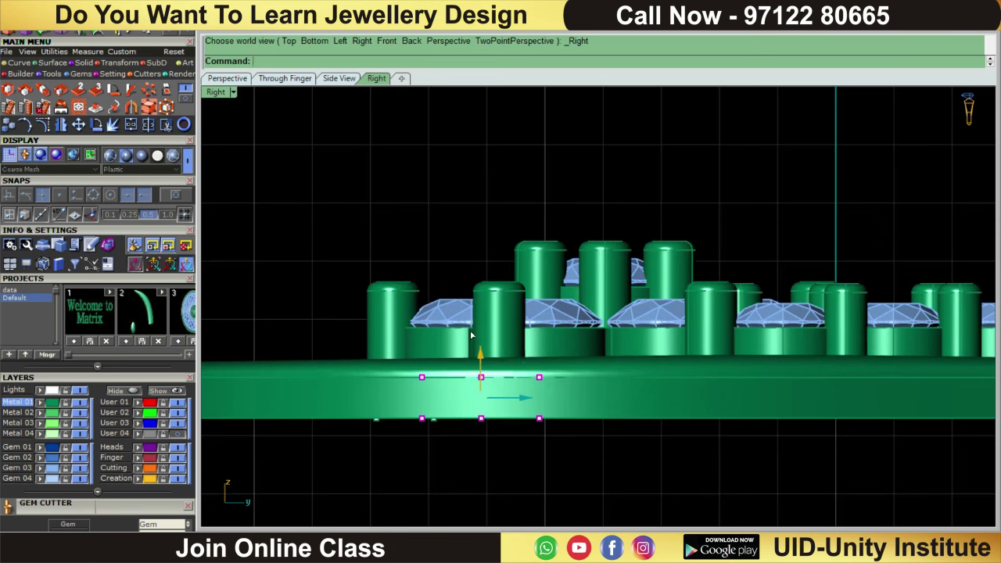
left_click(478, 353)
scroll(435, 277, "down", 2)
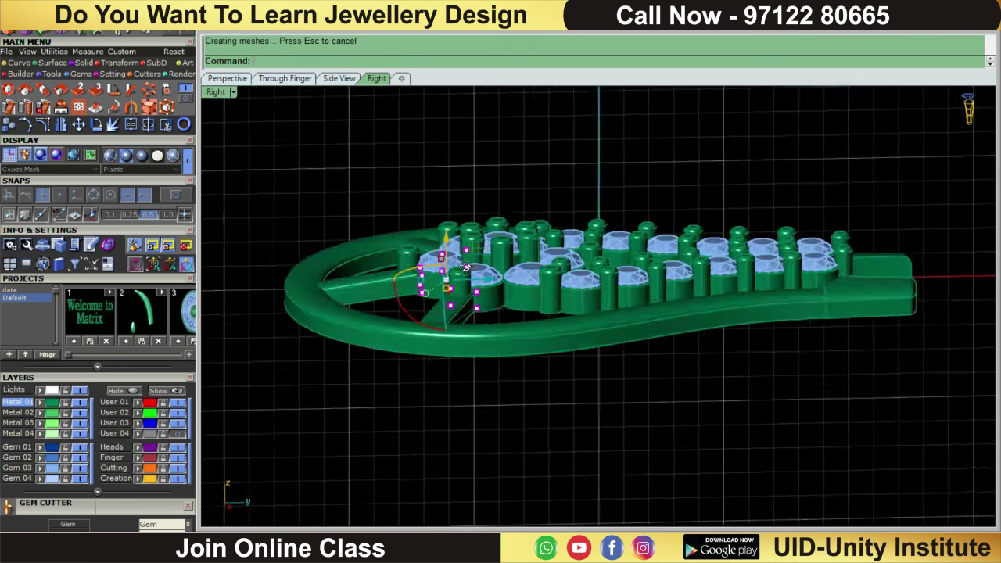
right_click_drag(436, 276, 500, 328, "ctrl+shift")
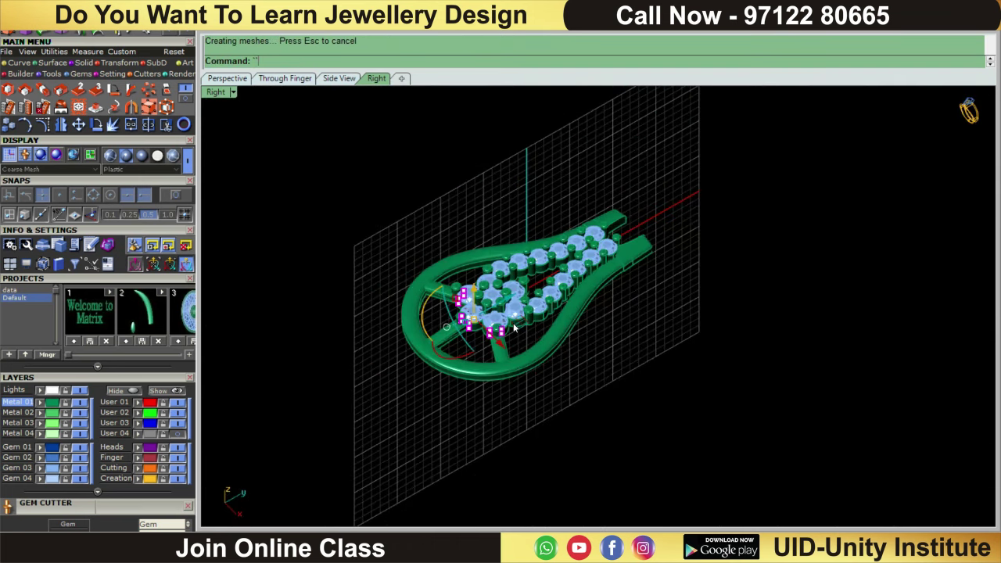
key("Escape")
scroll(581, 389, "down", 2)
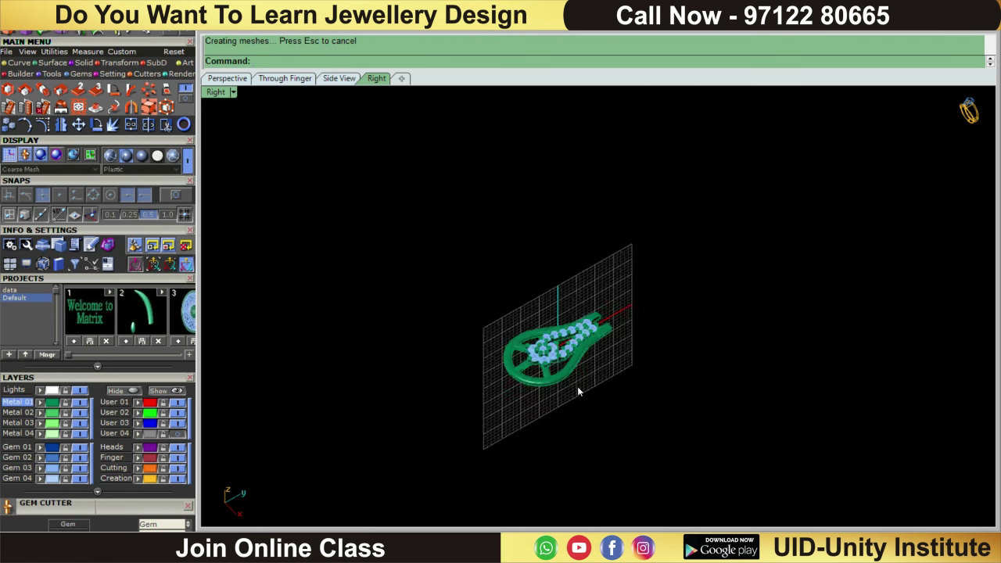
key("ctrl+F1")
scroll(528, 292, "up", 2)
scroll(528, 291, "up", 3)
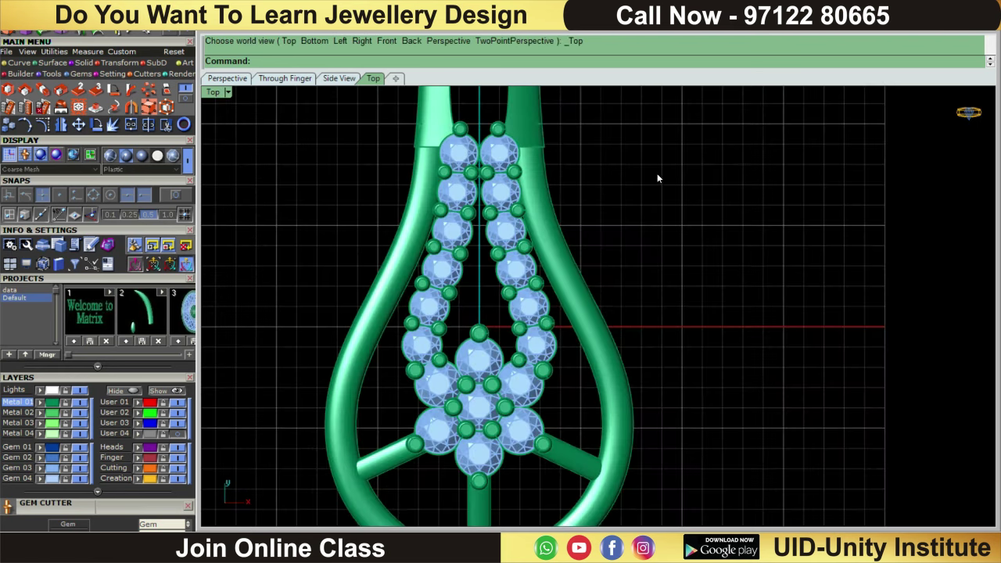
- Turn on the background reference image and zoom in on the upper gem rows
right_click_drag(665, 263, 679, 334)
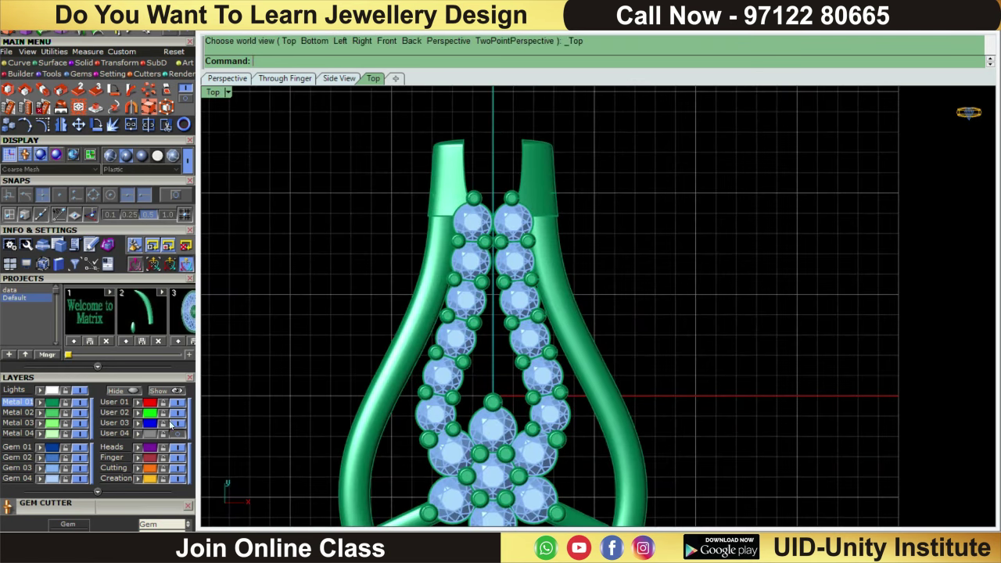
left_click(163, 433)
scroll(504, 331, "up", 2)
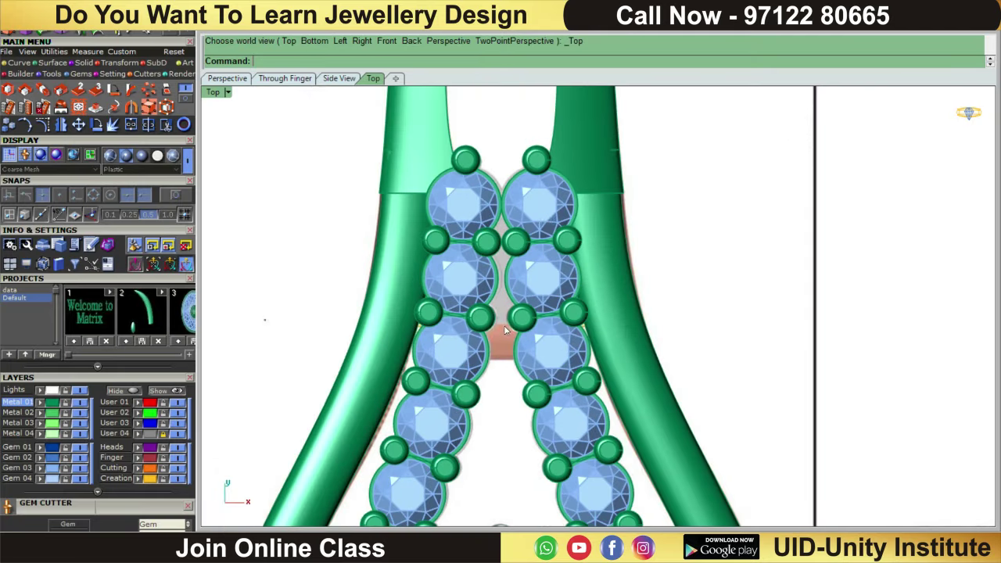
scroll(555, 231, "down", 2)
scroll(637, 281, "up", 3)
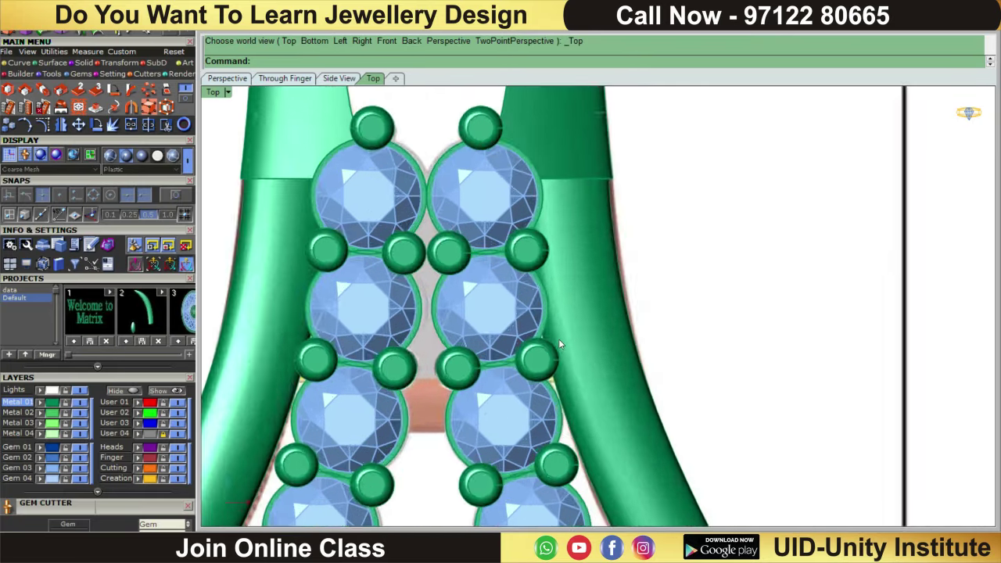
scroll(654, 273, "down", 3)
scroll(568, 277, "up", 3)
scroll(568, 277, "up", 1)
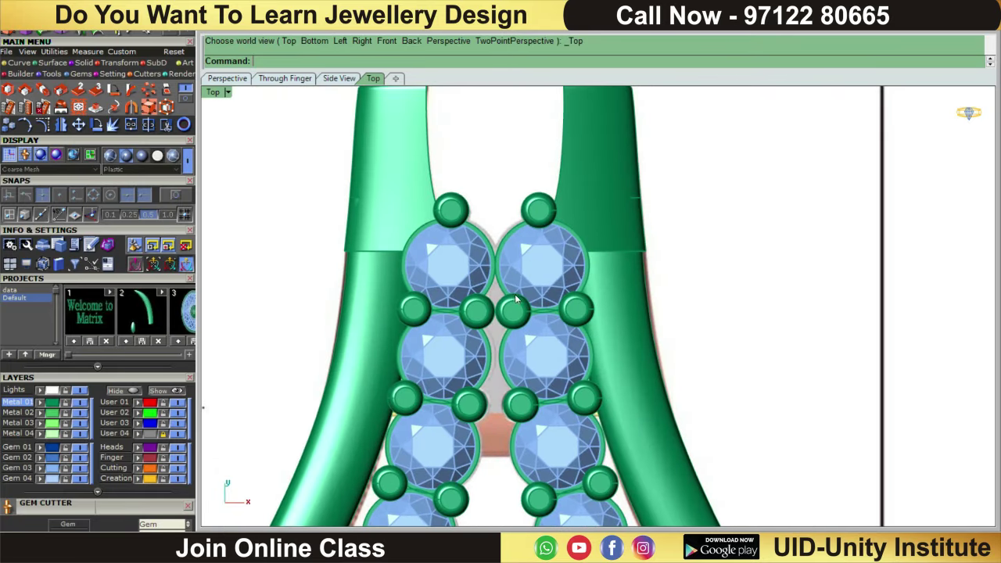
scroll(518, 298, "up", 1)
scroll(570, 357, "up", 1)
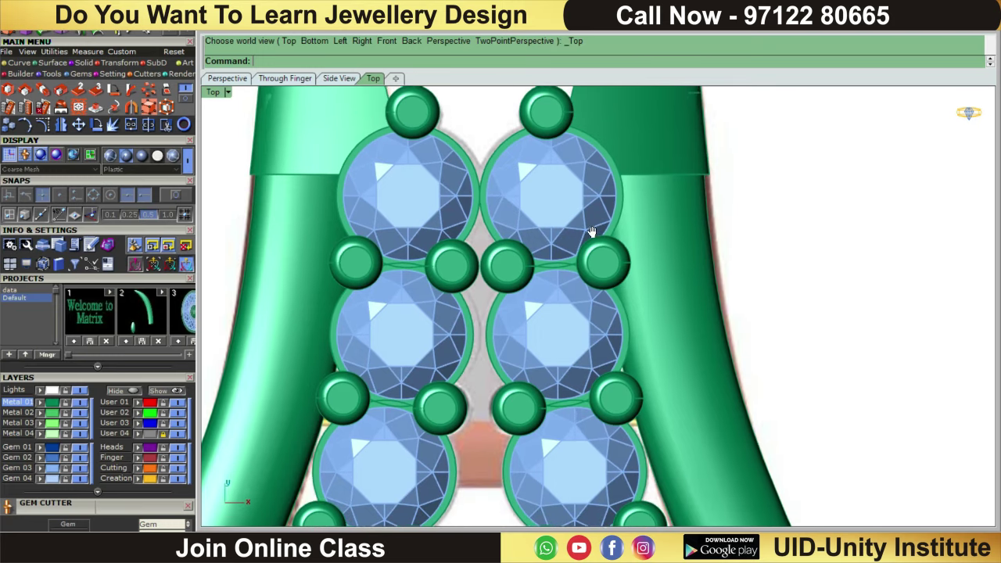
scroll(547, 367, "down", 2)
scroll(516, 379, "down", 1)
scroll(571, 357, "up", 1)
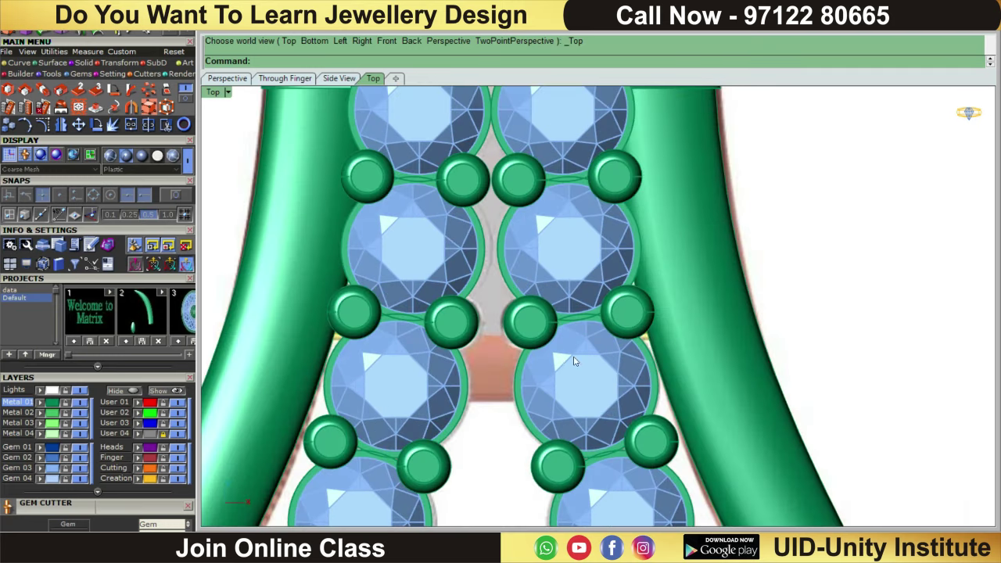
scroll(573, 346, "down", 1)
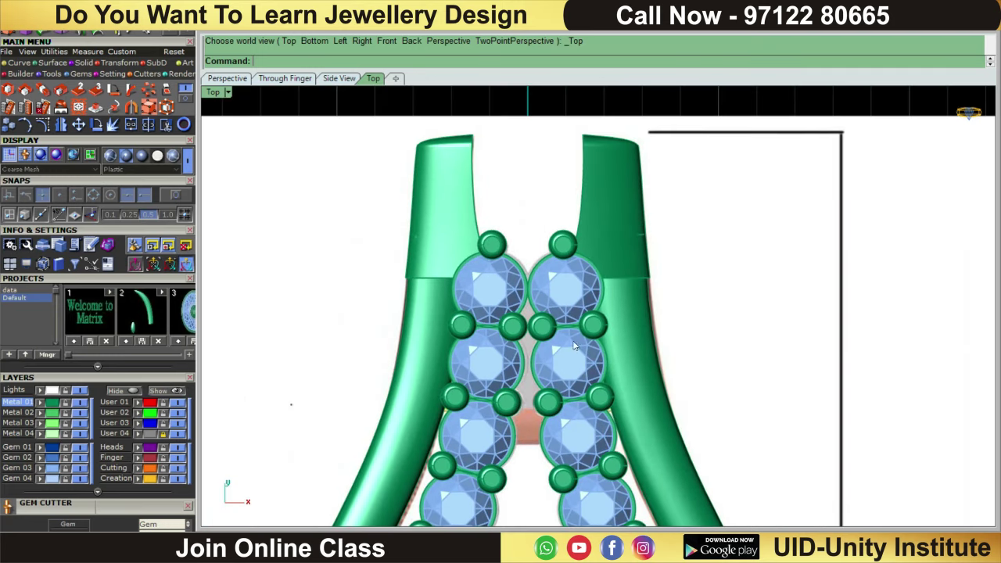
- Draw a four-point interpolated curve down along the inner edge of the right gem row
left_click(24, 62)
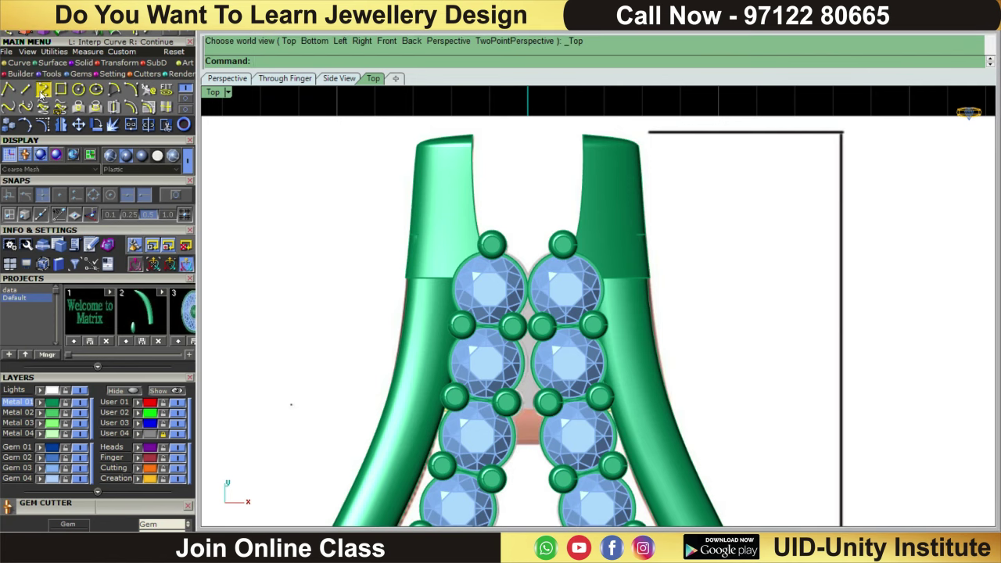
left_click(42, 90)
scroll(478, 303, "up", 1)
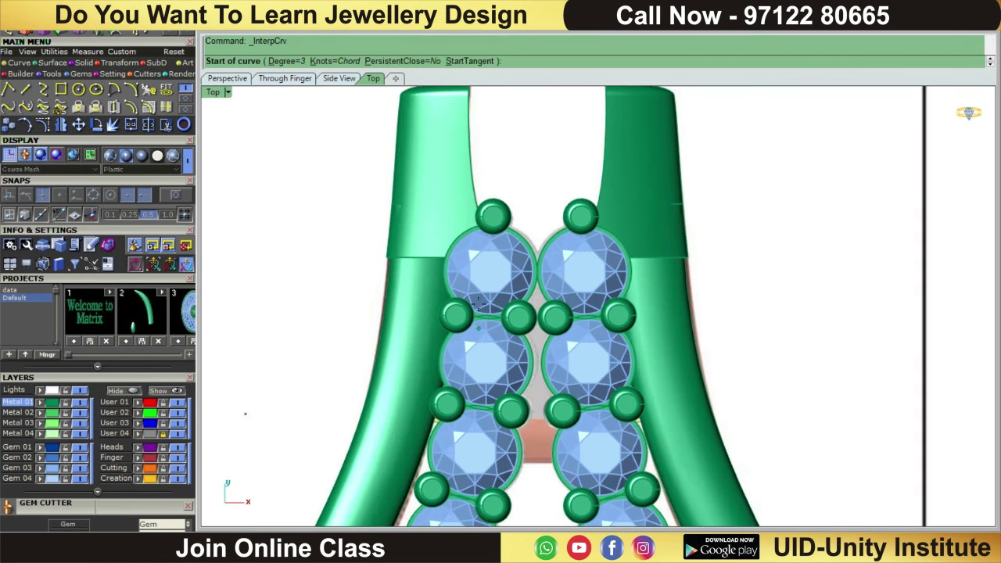
left_click(546, 258)
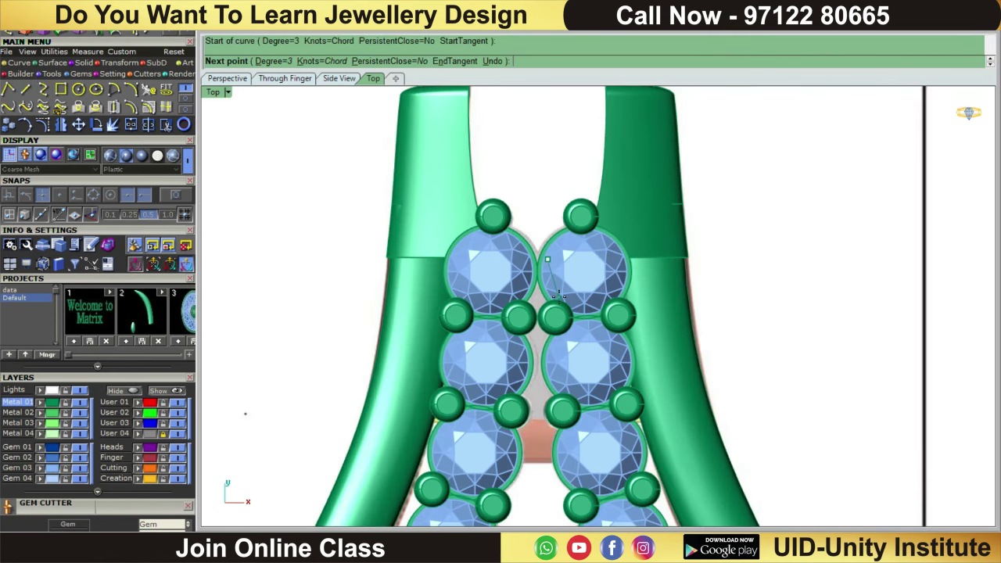
left_click(558, 296)
left_click(568, 327)
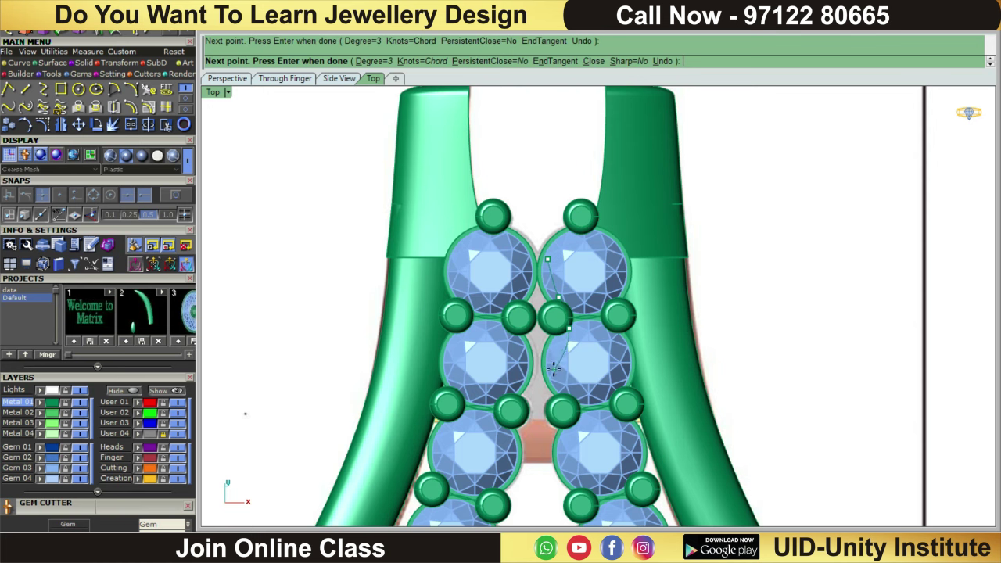
left_click(553, 368)
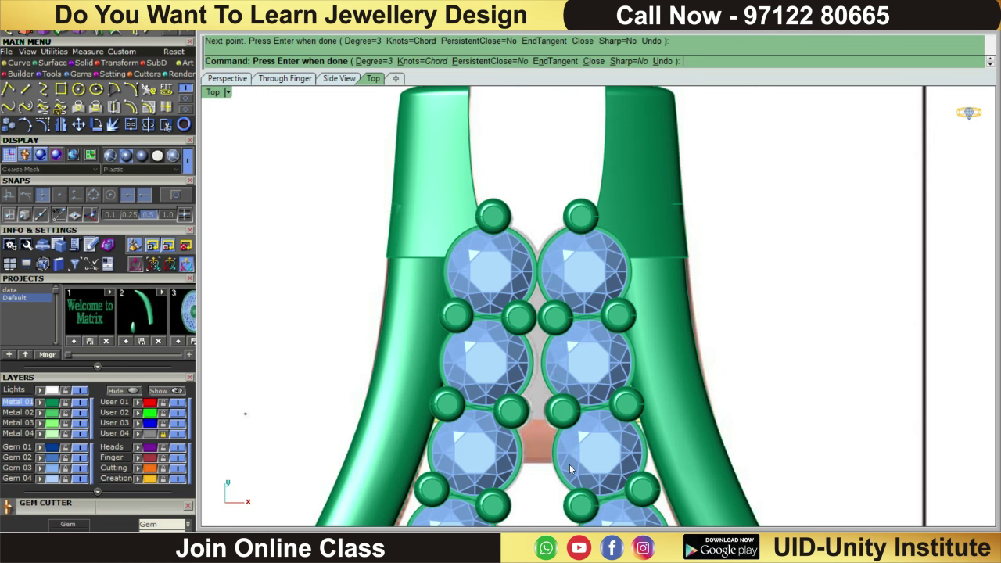
key("Return")
- Select the gem rows, frame and central cluster, then clear that selection
scroll(538, 288, "down", 2)
scroll(595, 245, "down", 2)
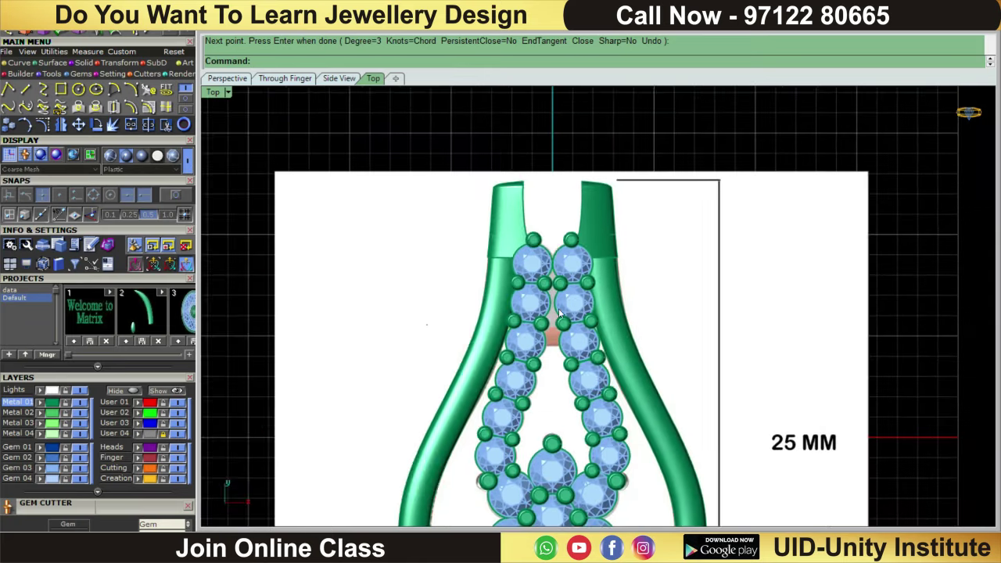
left_click(547, 368)
left_click(522, 421, "shift")
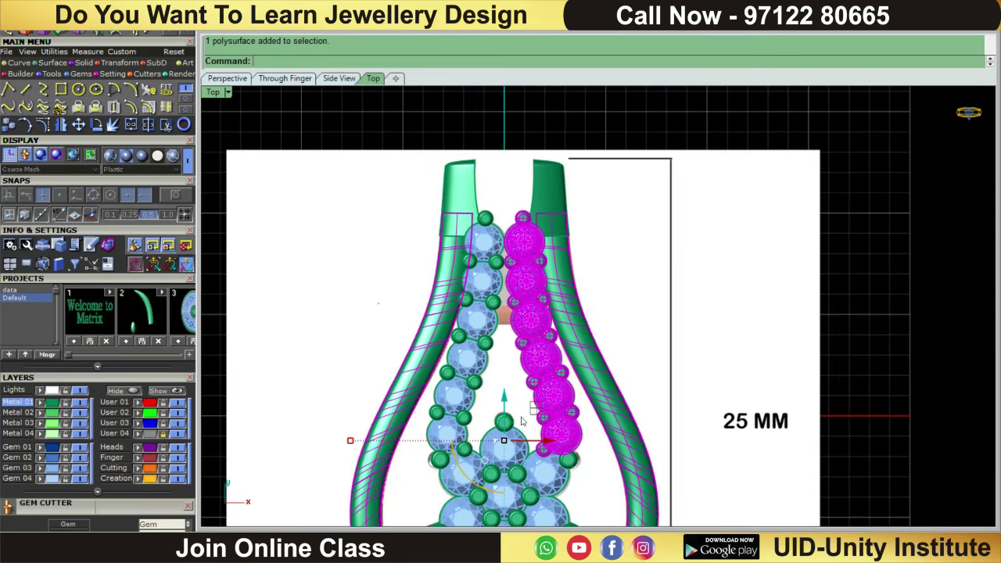
left_click(457, 402, "shift")
left_click(484, 461, "shift")
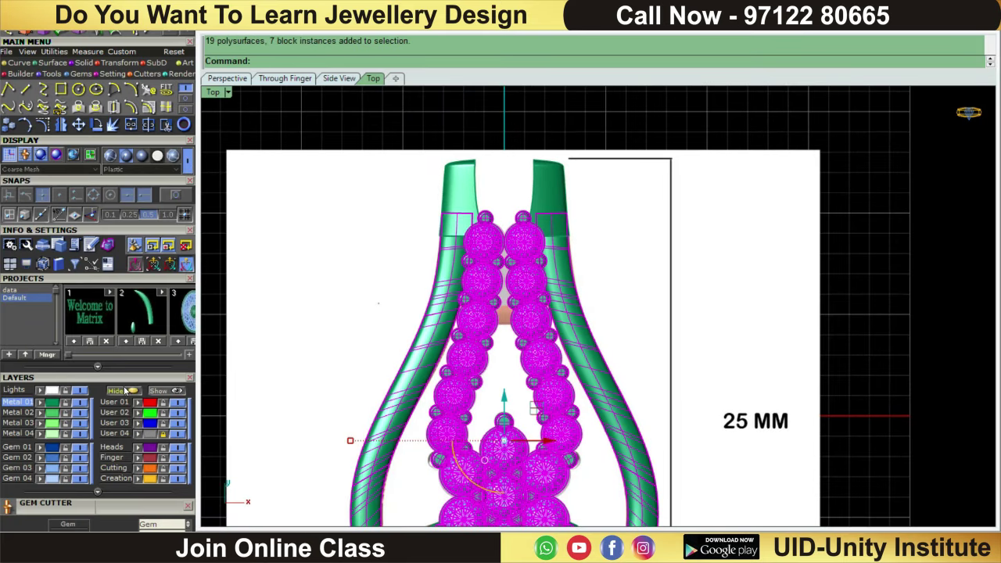
key("Escape")
- Reshape the lower part of the guide curve by dragging one of its control points inward
scroll(466, 292, "up", 3)
left_click(479, 276)
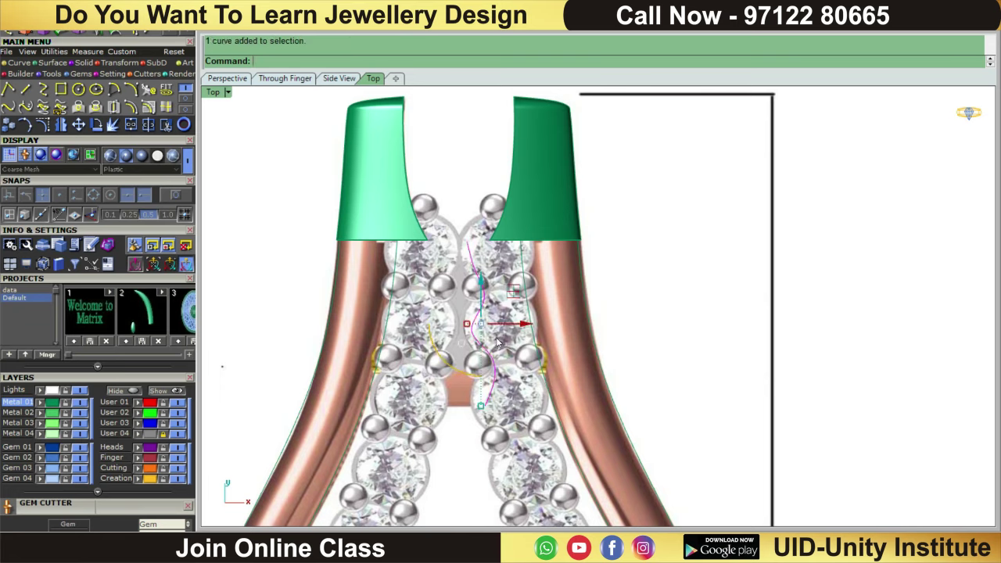
scroll(498, 327, "up", 2)
key("F10")
left_click(488, 342)
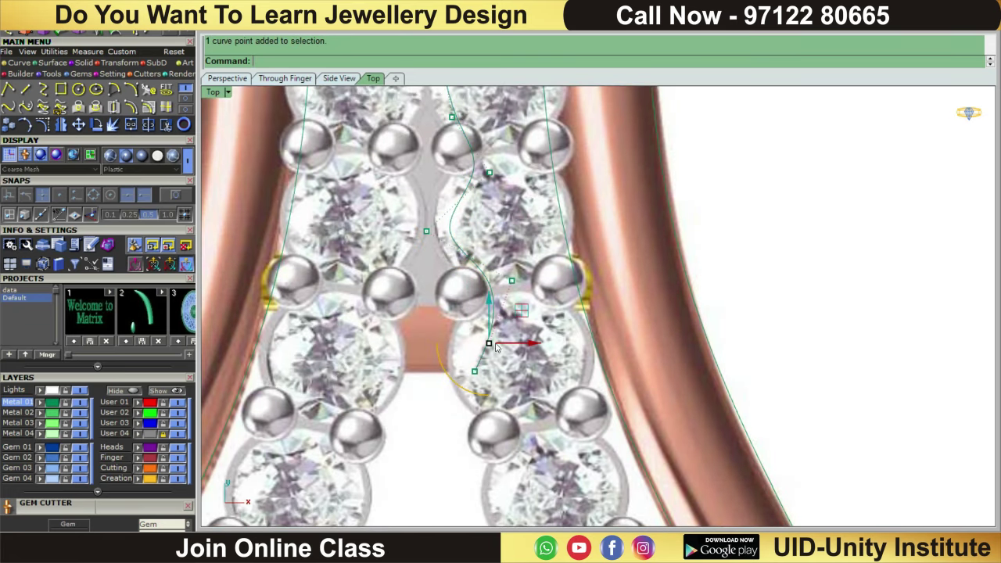
left_click_drag(487, 342, 463, 338)
scroll(451, 192, "down", 2)
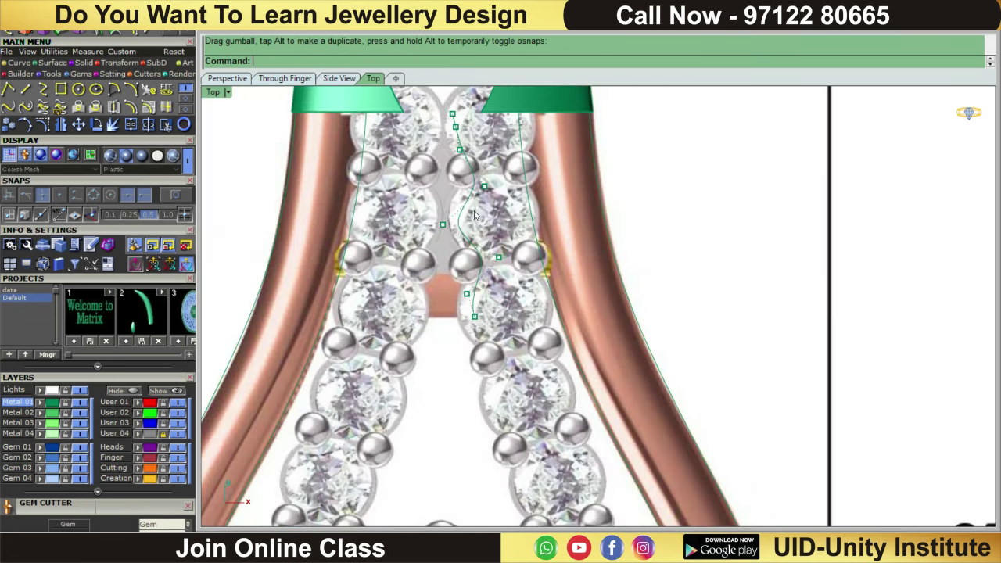
key("F11")
left_click(454, 224)
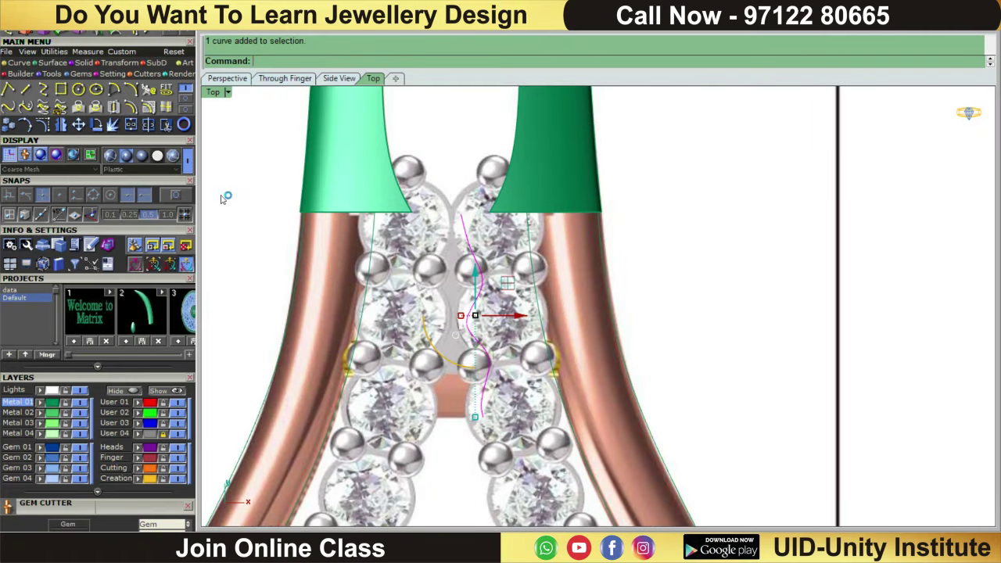
left_click(60, 125)
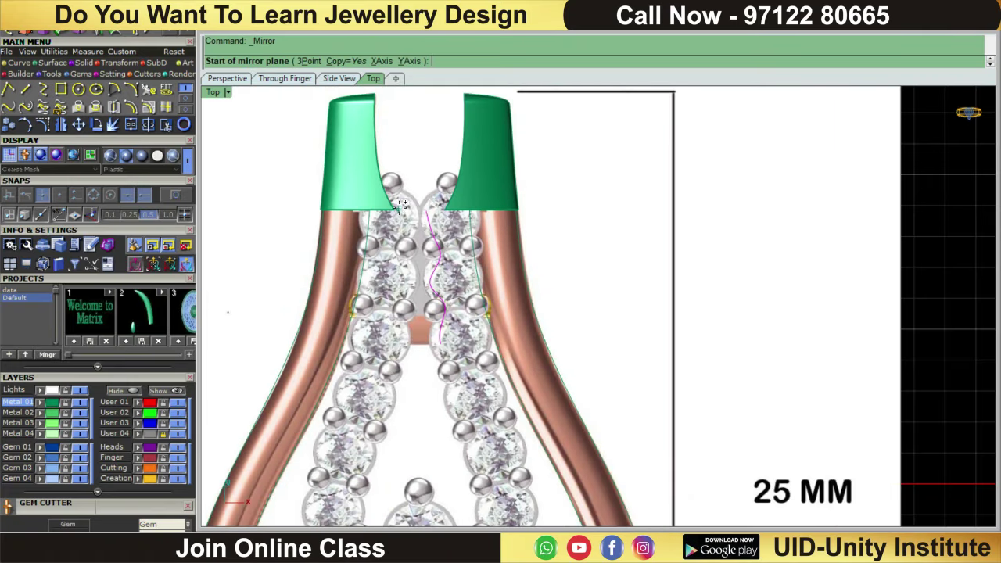
- Mirror the guide curve across the centre line and loft a surface between both curves
left_click(401, 205)
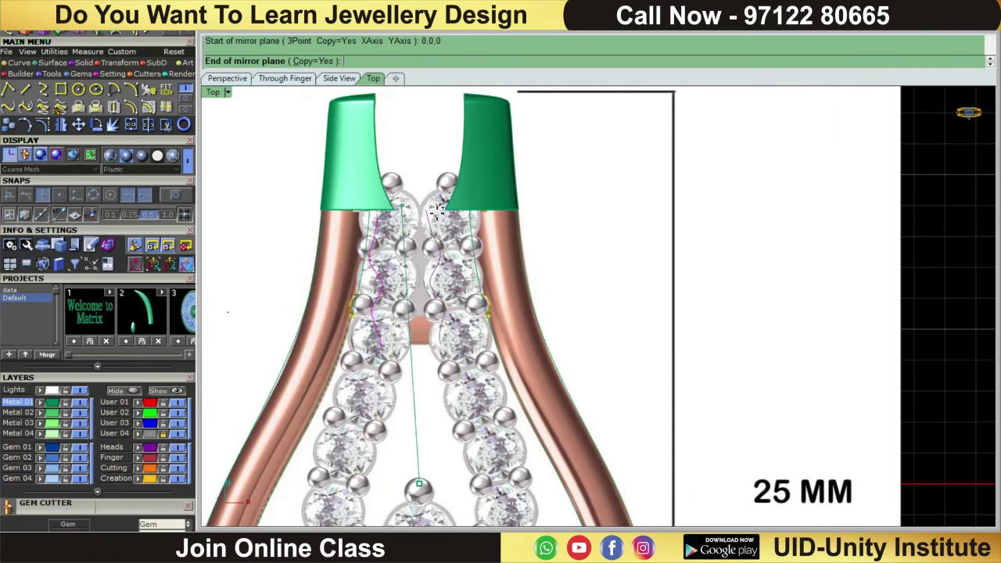
left_click(413, 480)
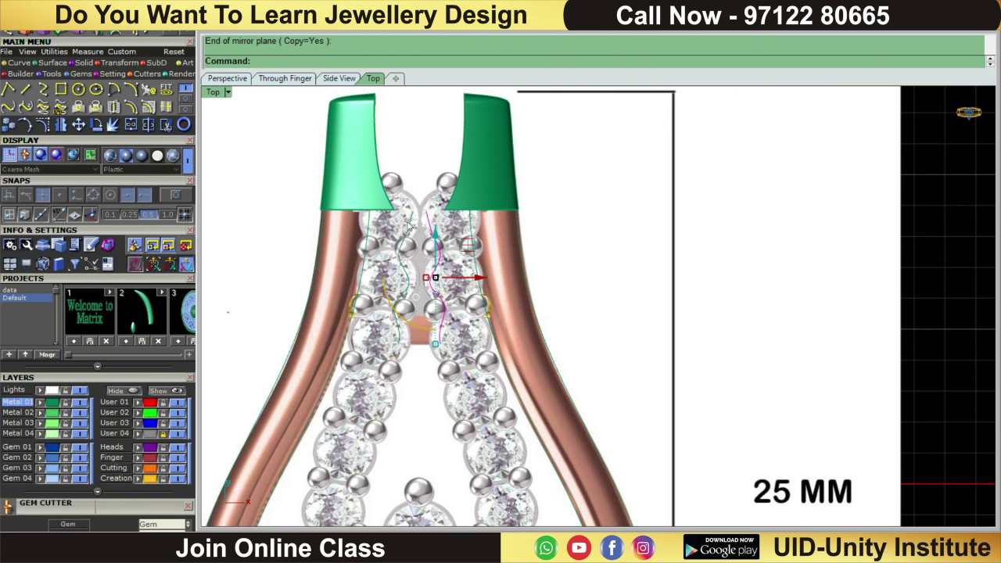
left_click(409, 236)
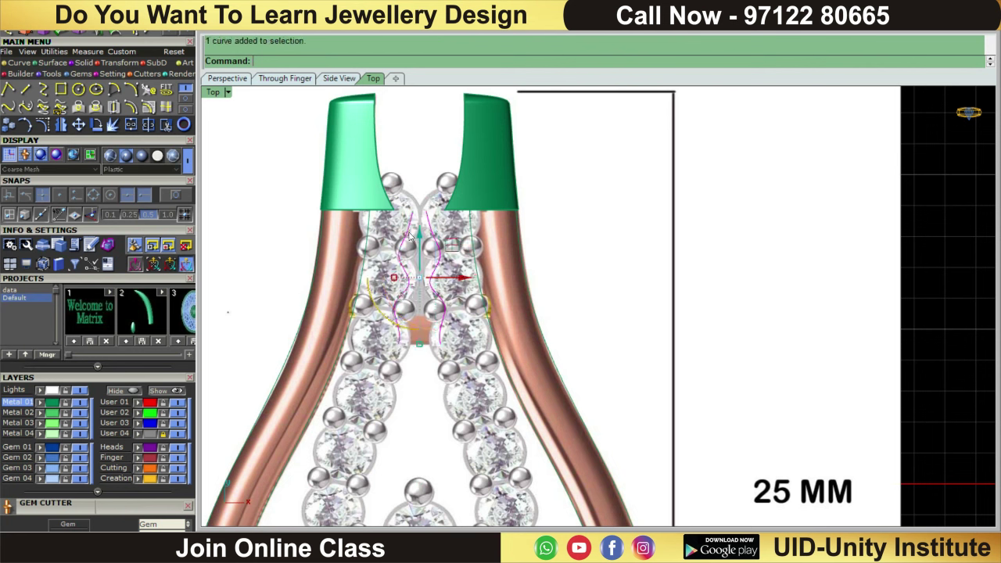
left_click(52, 73)
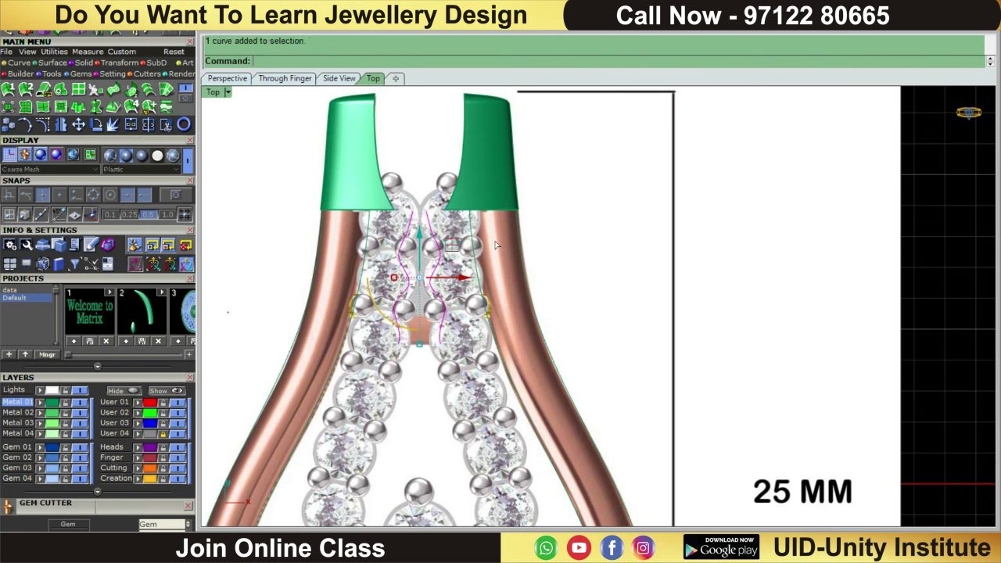
left_click(748, 397)
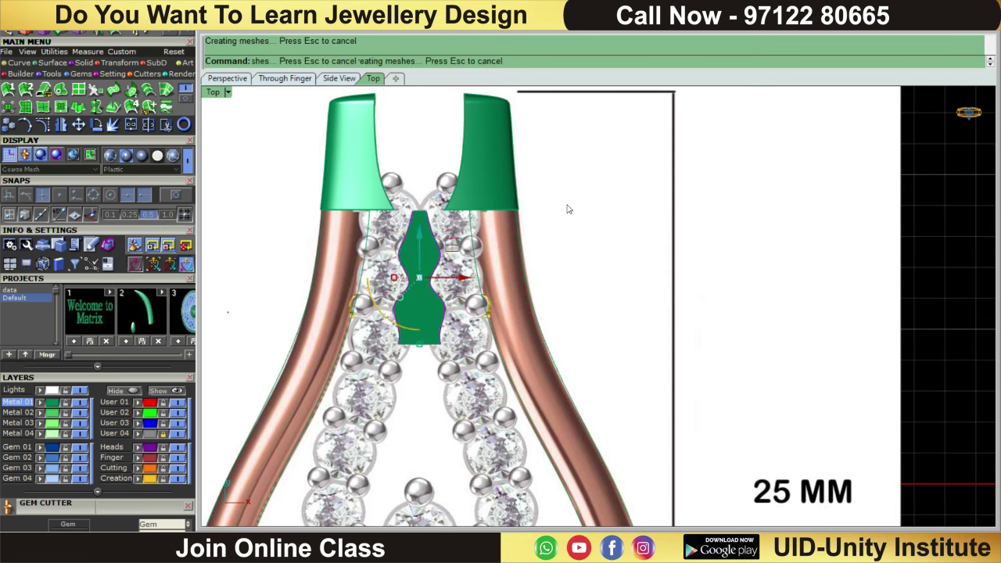
- Offset the lofted surface into a 0.7 thick solid and return to Top view
left_click(407, 315)
right_click_drag(547, 331, 231, 178)
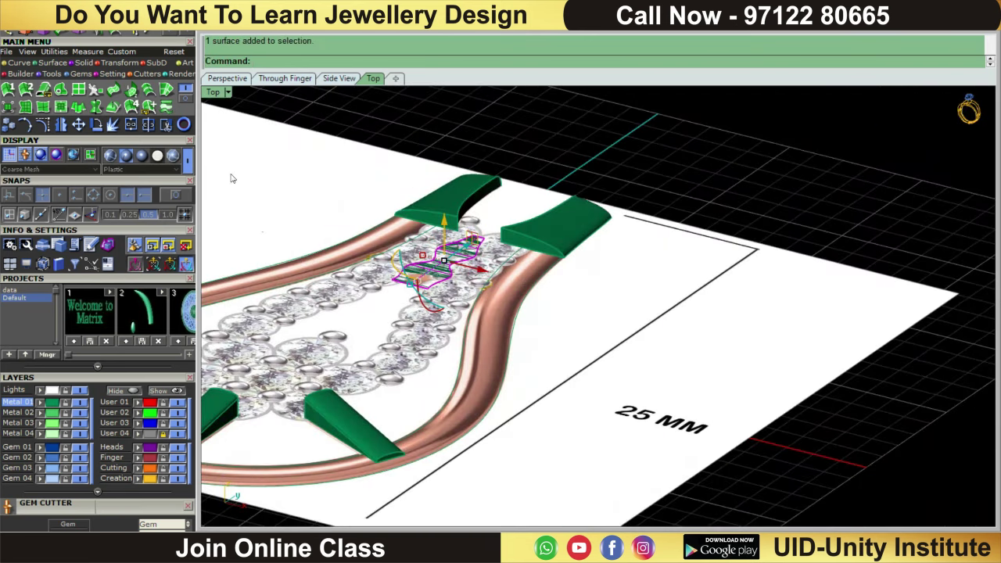
left_click(185, 100)
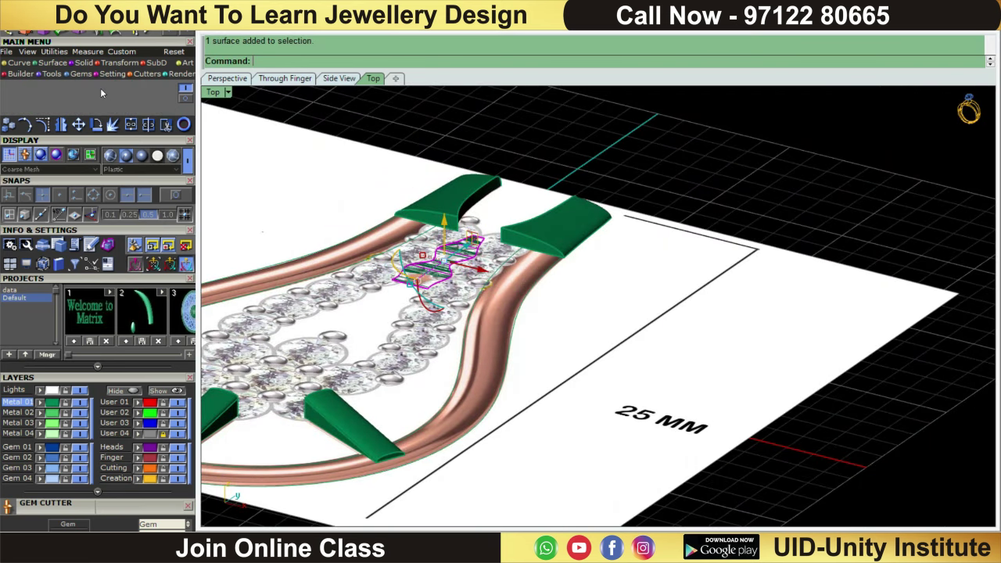
left_click(82, 91)
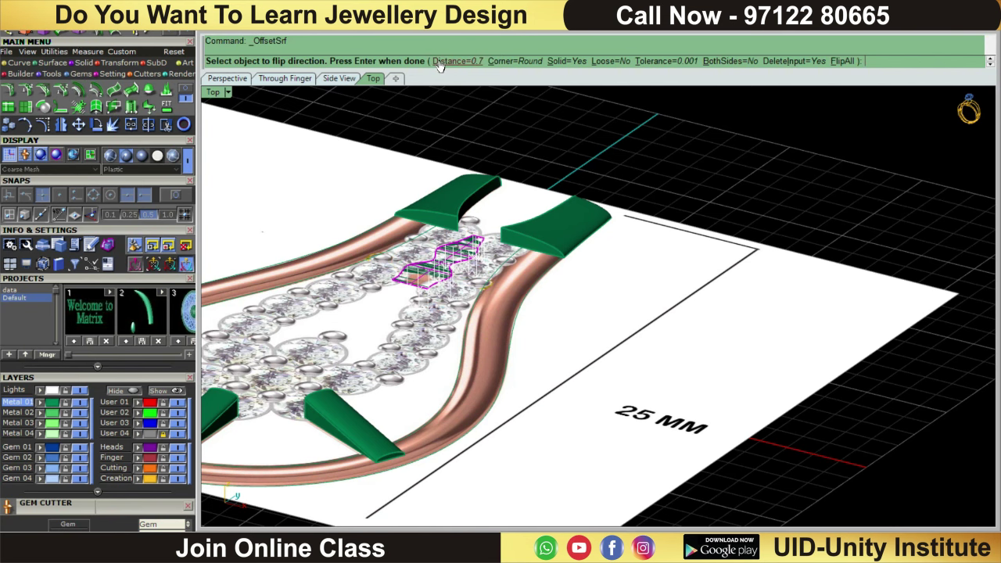
key("Return")
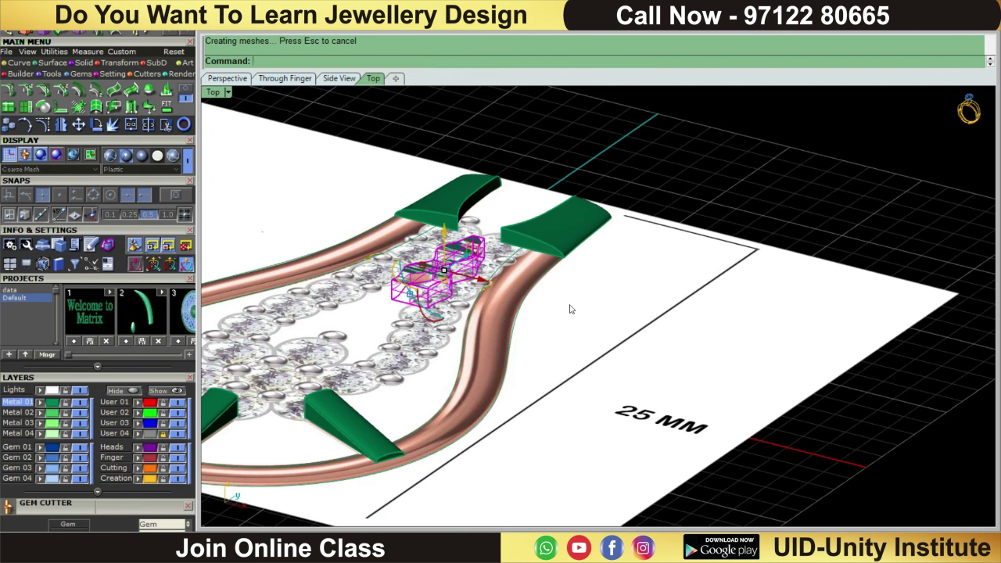
key("ctrl+F1")
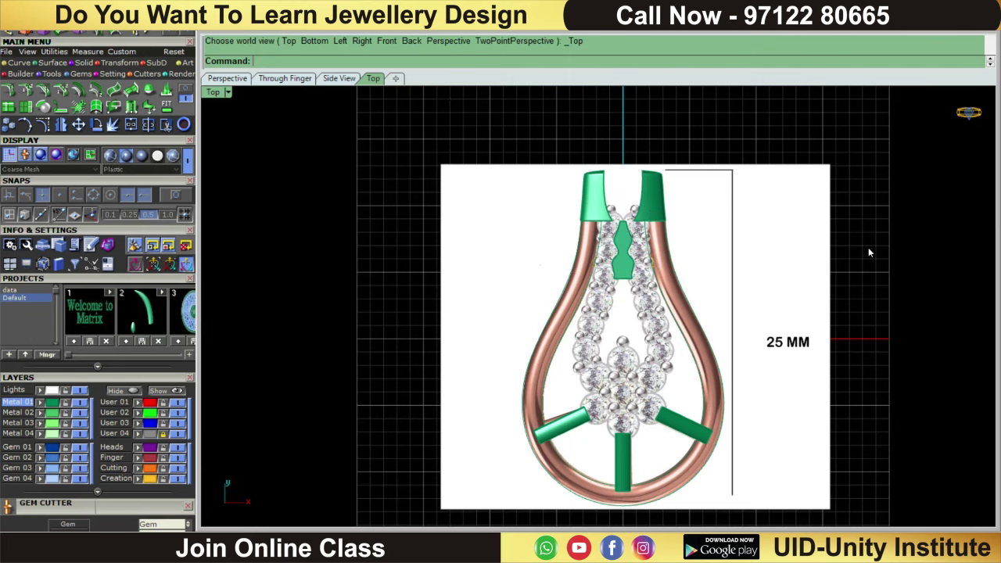
- Show all hidden objects again and select the central bridge piece
scroll(564, 258, "up", 3)
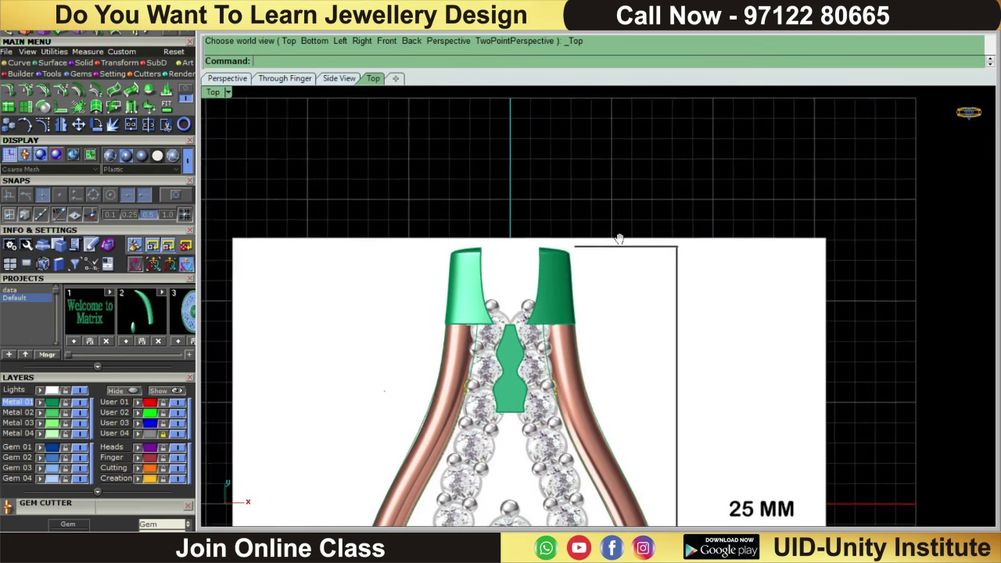
key("ctrl+alt+h")
scroll(484, 387, "up", 3)
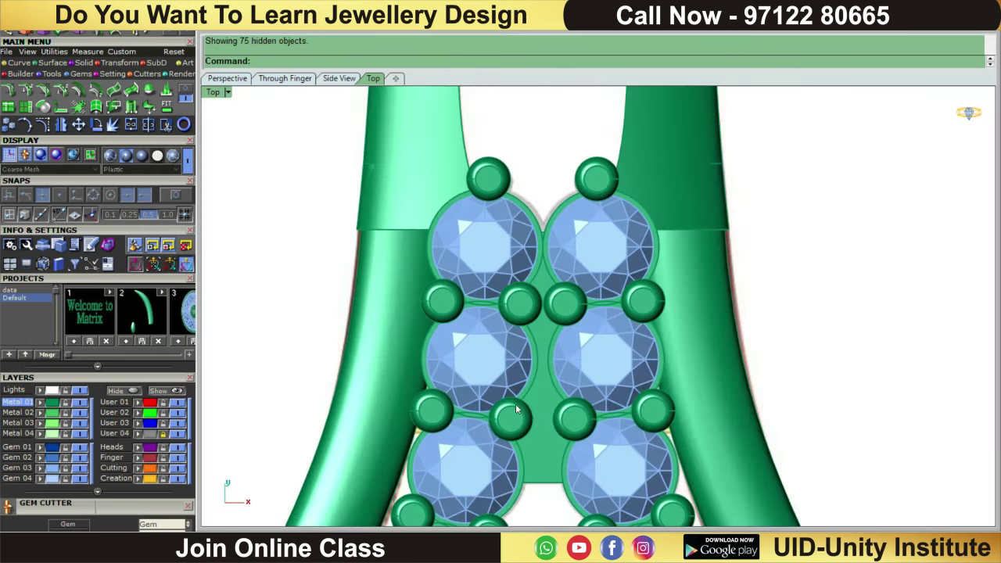
left_click(537, 423)
left_click(542, 434)
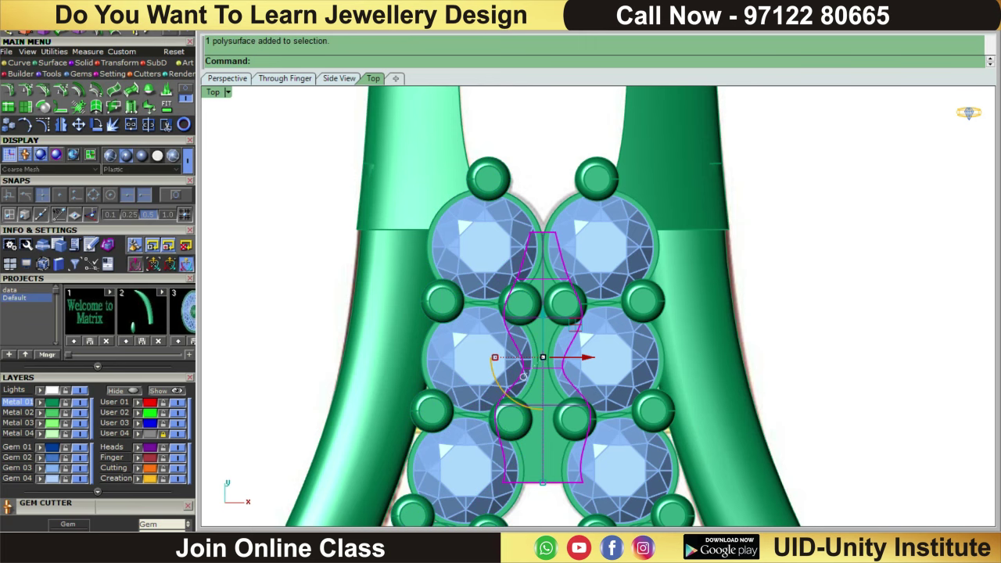
right_click(542, 415)
scroll(542, 412, "down", 3)
scroll(543, 409, "down", 3)
key("Escape")
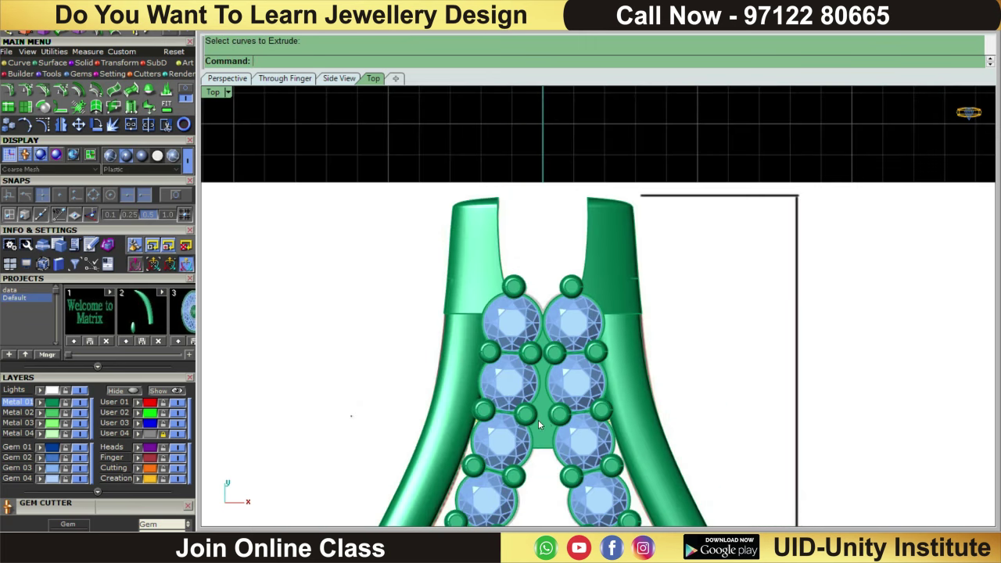
left_click(538, 419)
left_click(543, 427)
type("r")
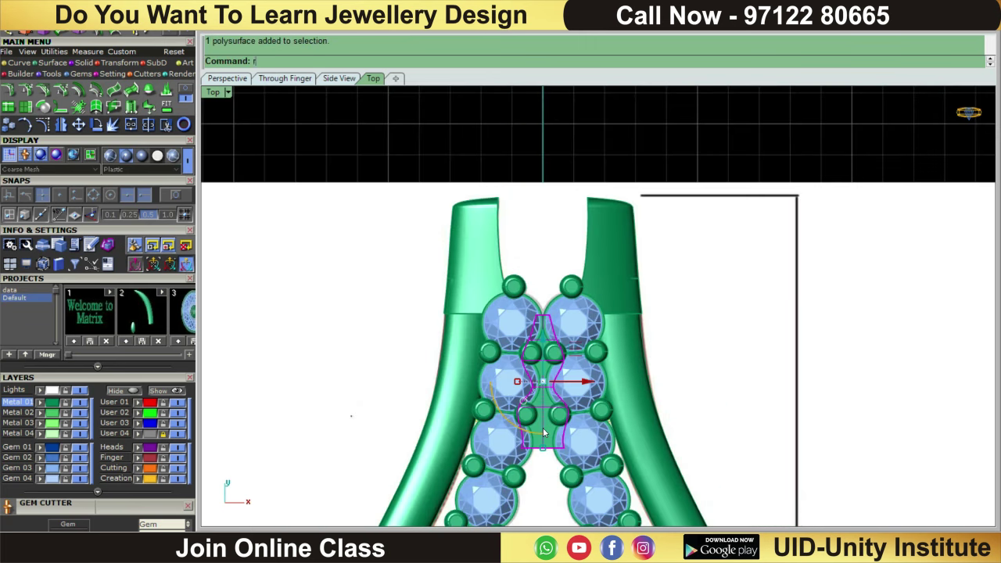
- In the side view, raise the bridge piece up under the gem settings
key("Return")
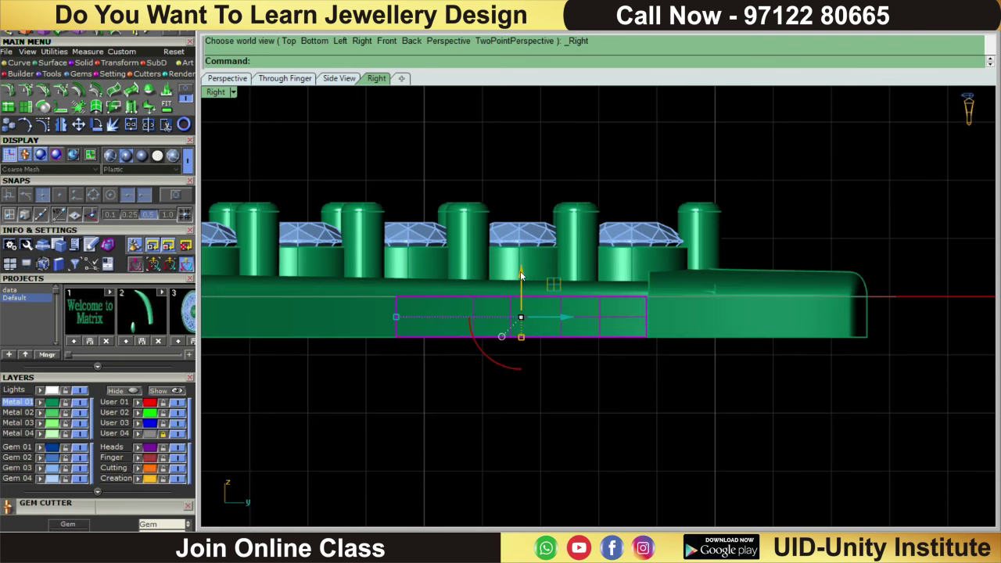
left_click_drag(520, 271, 562, 380)
key("ctrl+z")
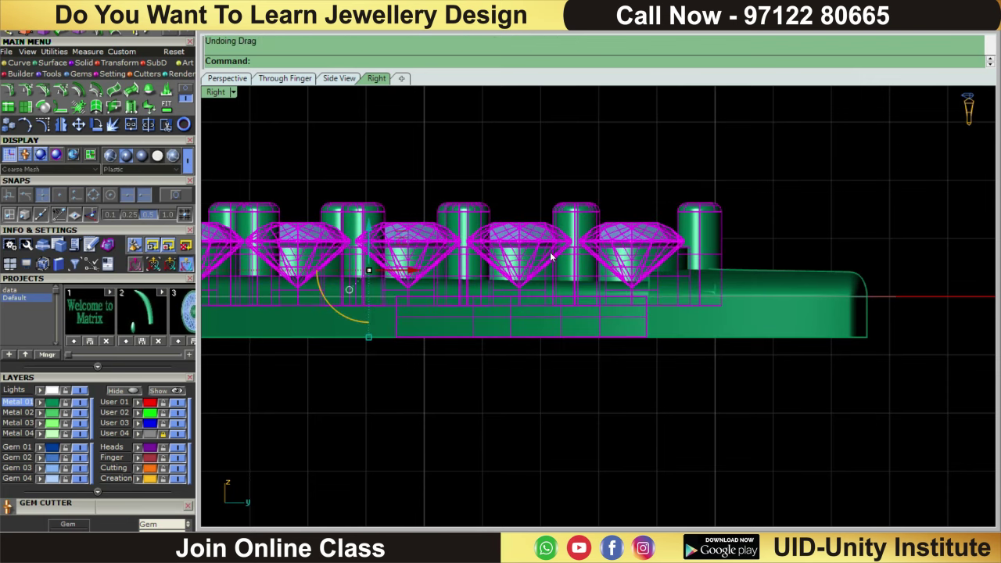
left_click_drag(551, 256, 531, 273, "ctrl")
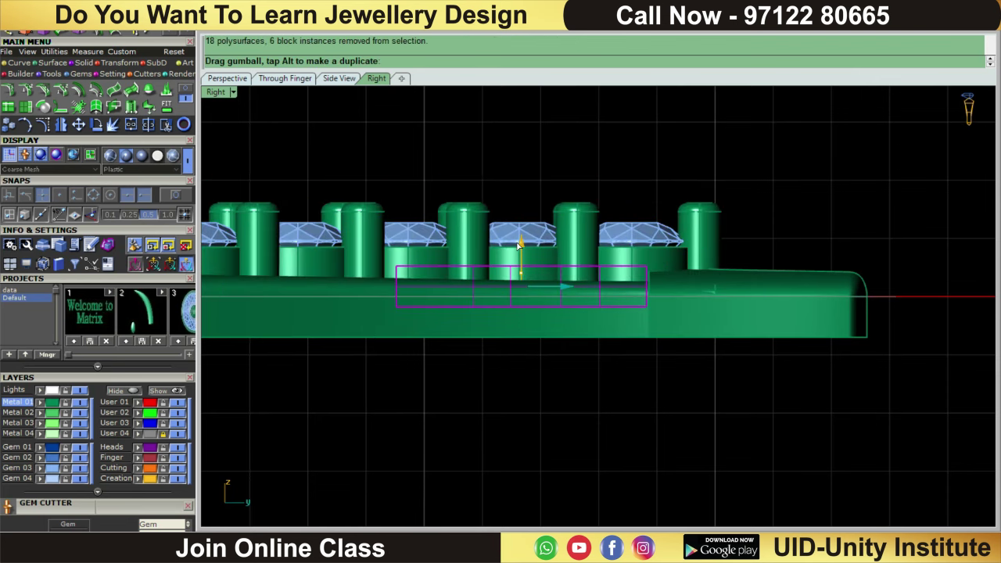
left_click(620, 453)
scroll(620, 443, "down", 3)
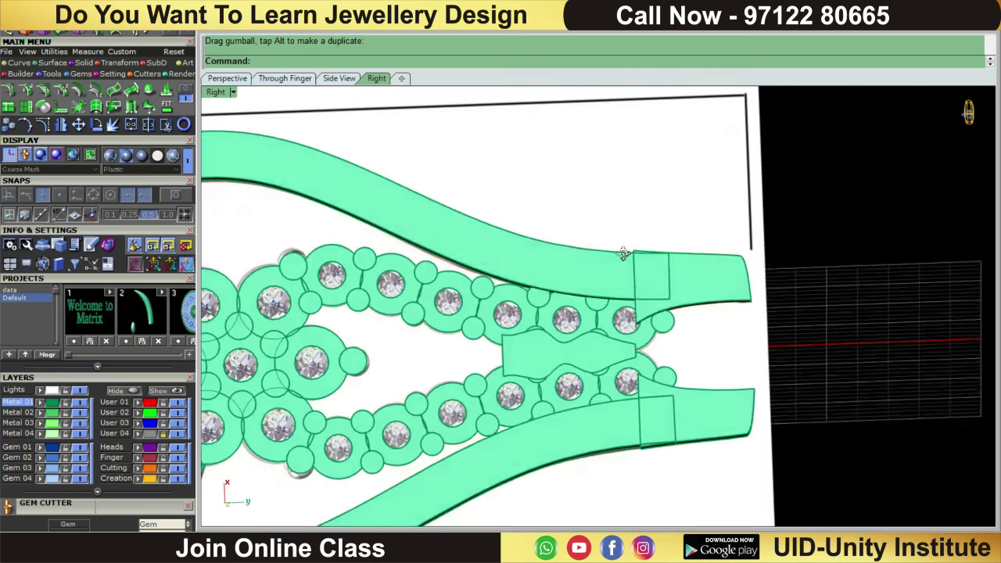
- Back in Top view, hide the pendant reference image and save the file as DPD-06.3dm
key("ctrl+F1")
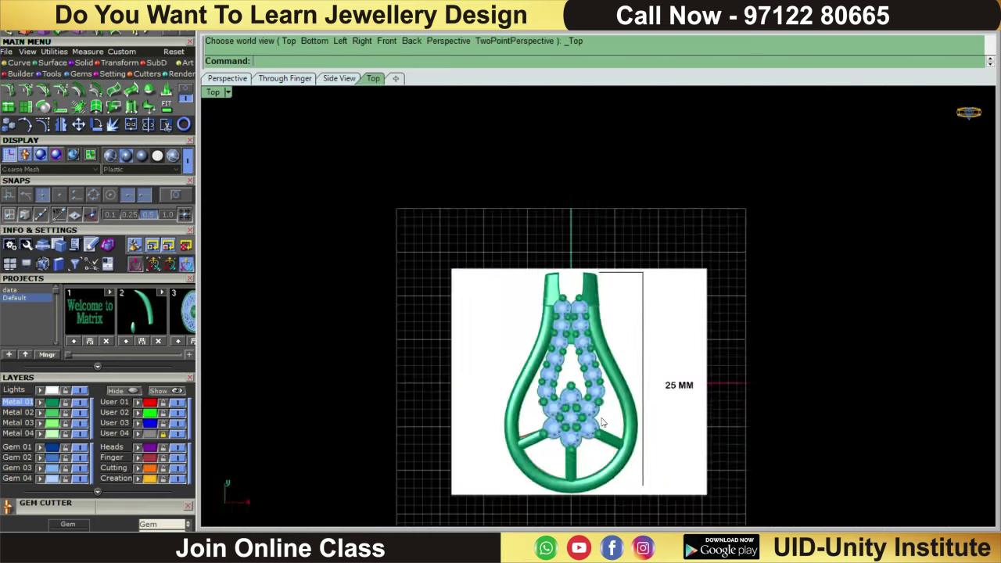
scroll(594, 359, "down", 2)
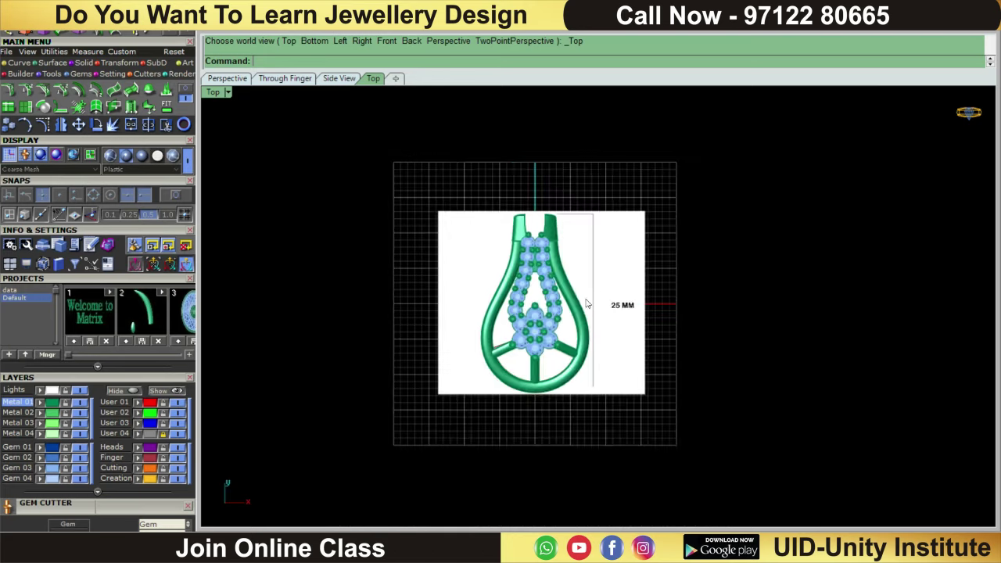
scroll(587, 303, "up", 3)
left_click(180, 434)
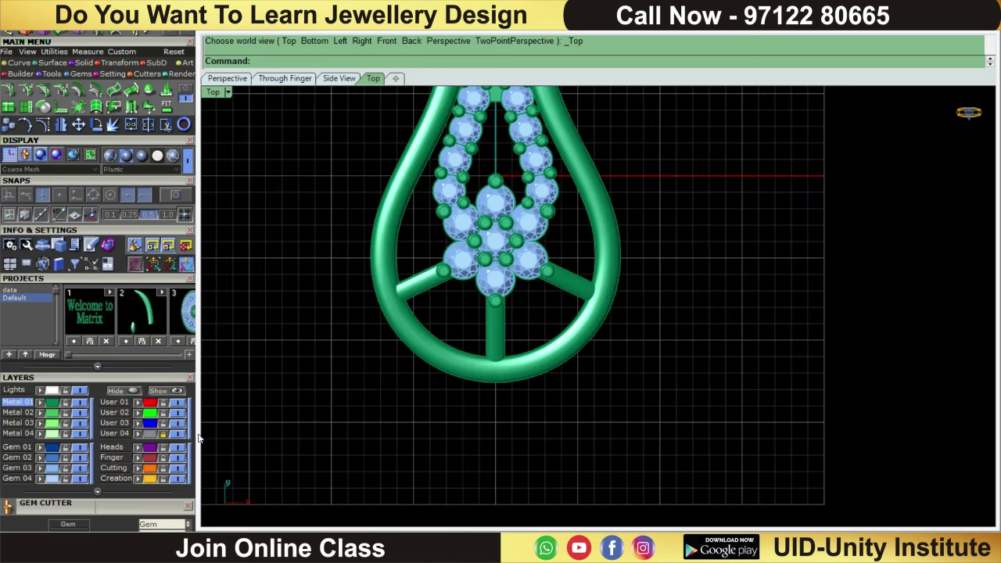
scroll(500, 403, "down", 3)
scroll(501, 401, "up", 3)
scroll(518, 356, "down", 1)
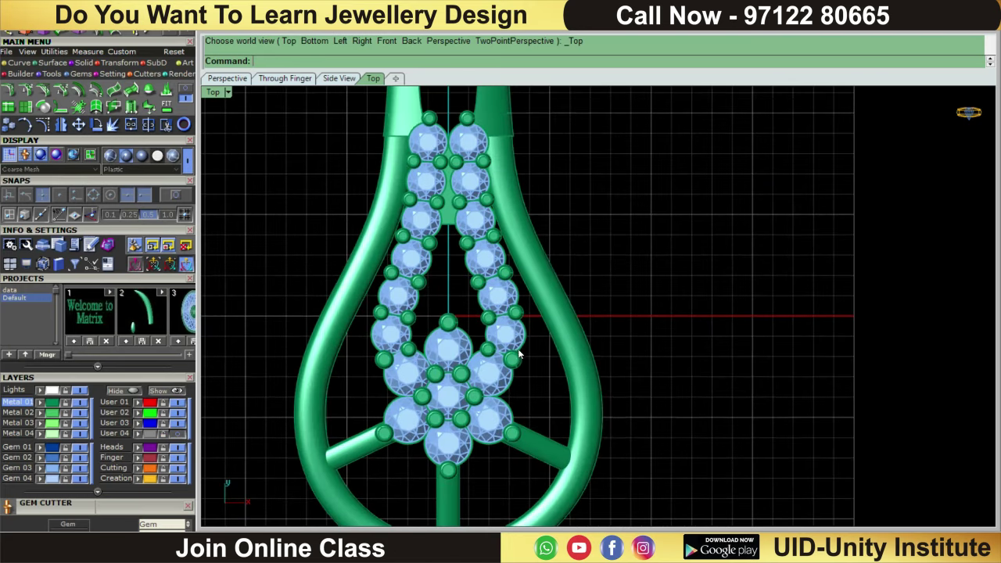
key("ctrl+s")
scroll(519, 349, "down", 1)
- Select both curved gem rows and the centre flower cluster, and hide them
scroll(535, 159, "down", 1)
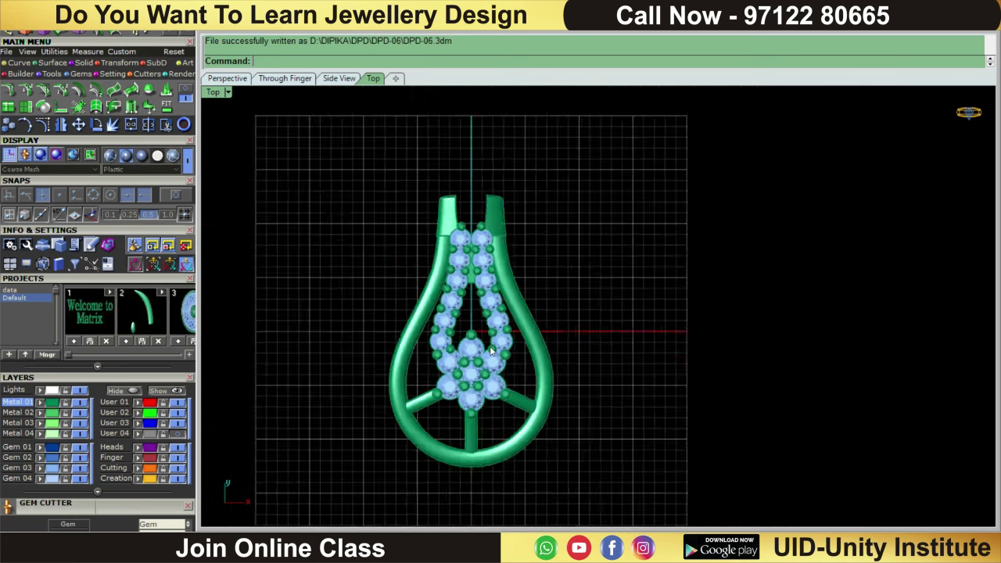
scroll(535, 160, "down", 1)
scroll(534, 160, "up", 3)
scroll(523, 252, "up", 2)
left_click(622, 261)
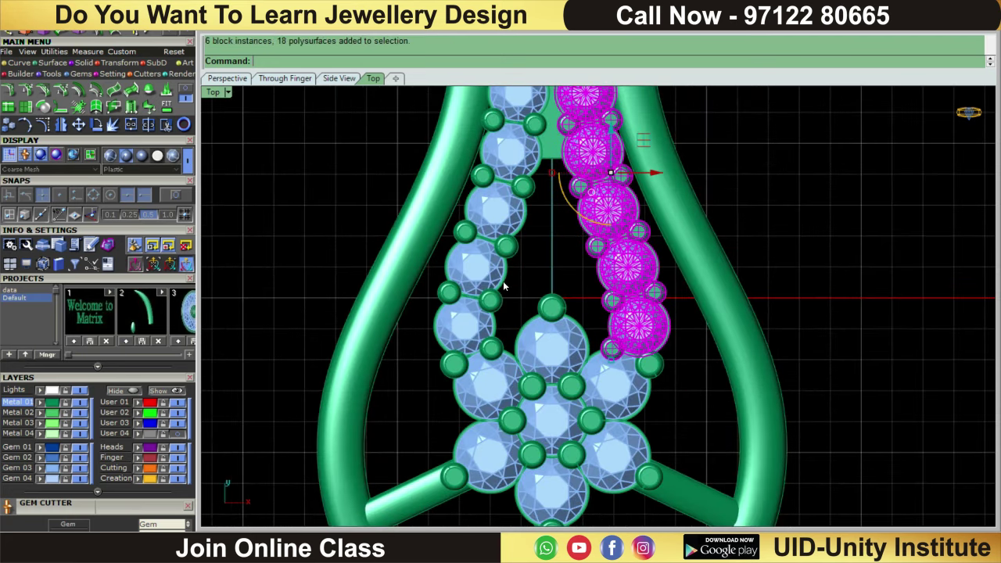
left_click(487, 286, "shift")
left_click(547, 343, "shift")
scroll(547, 328, "down", 1)
scroll(547, 331, "down", 1)
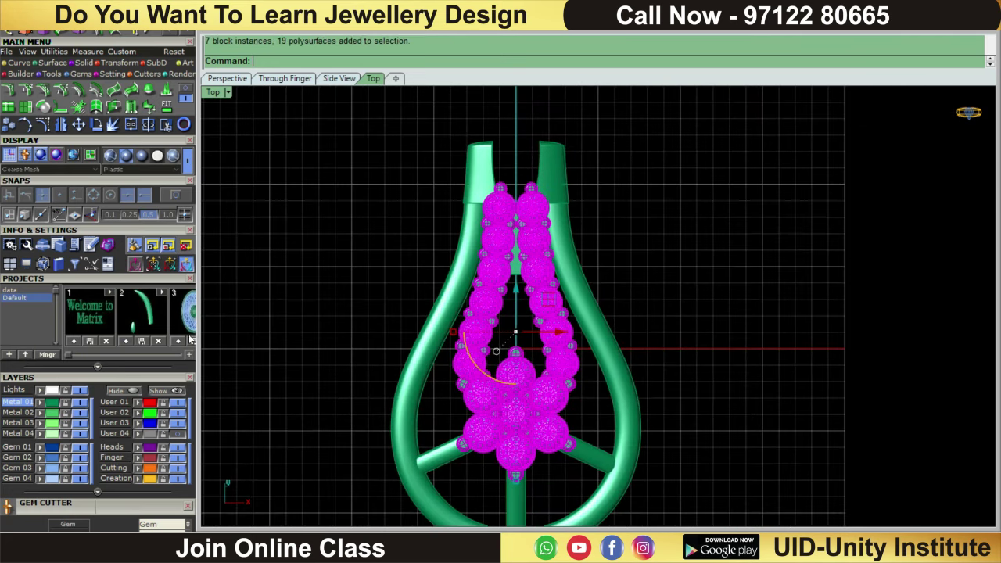
left_click(123, 393)
scroll(580, 194, "down", 1)
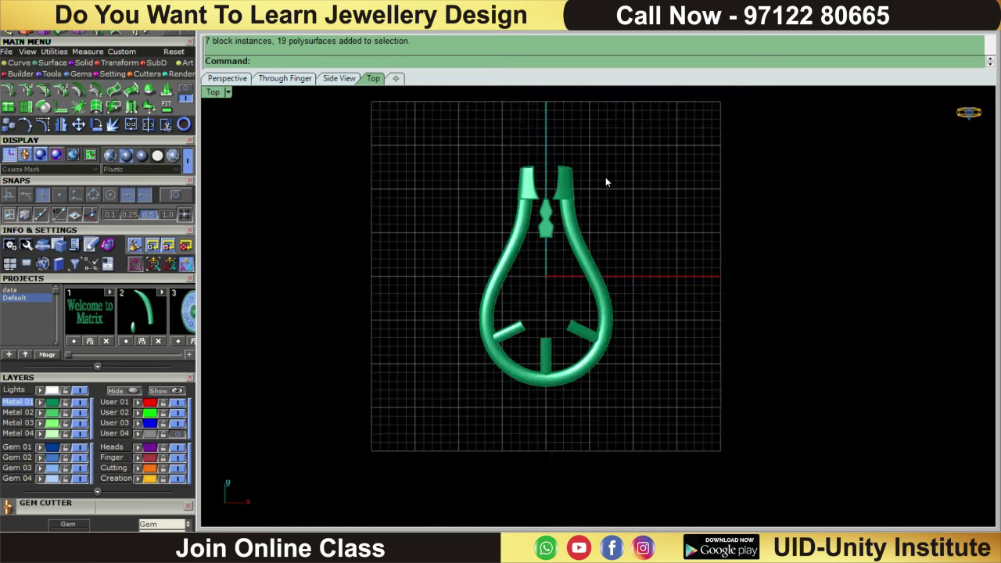
scroll(605, 176, "down", 2)
- Select all remaining metal pieces and start a Cage Edit on them in Top view
key("ctrl+a")
scroll(570, 250, "up", 3)
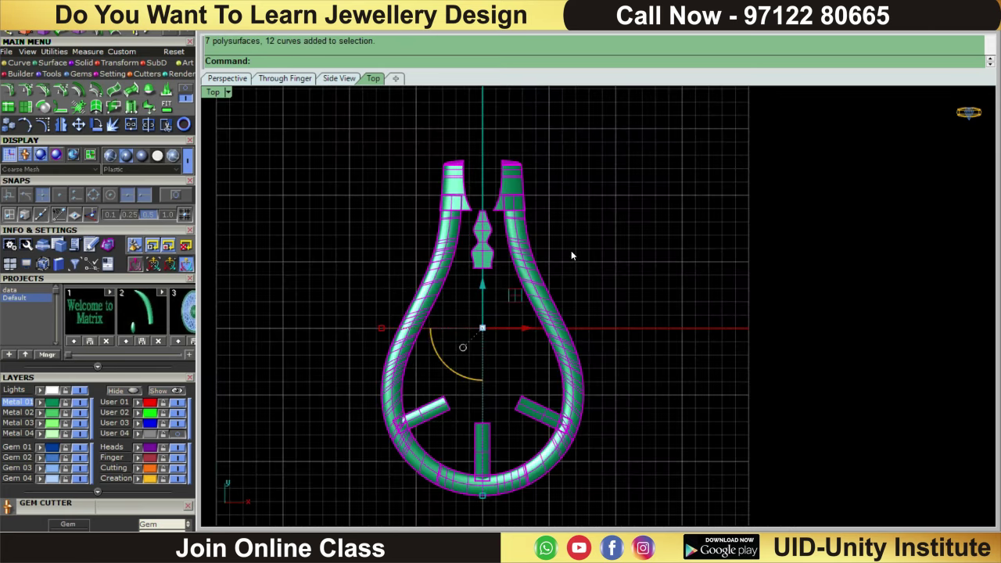
scroll(569, 249, "down", 3)
key("ctrl+F3")
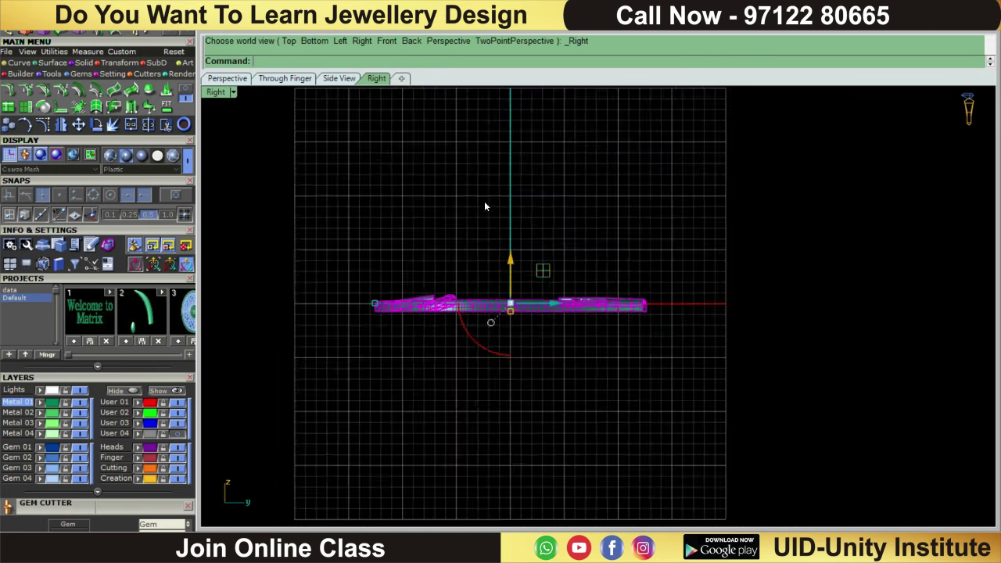
key("ctrl+F1")
scroll(495, 253, "up", 2)
right_click_drag(495, 252, 489, 195)
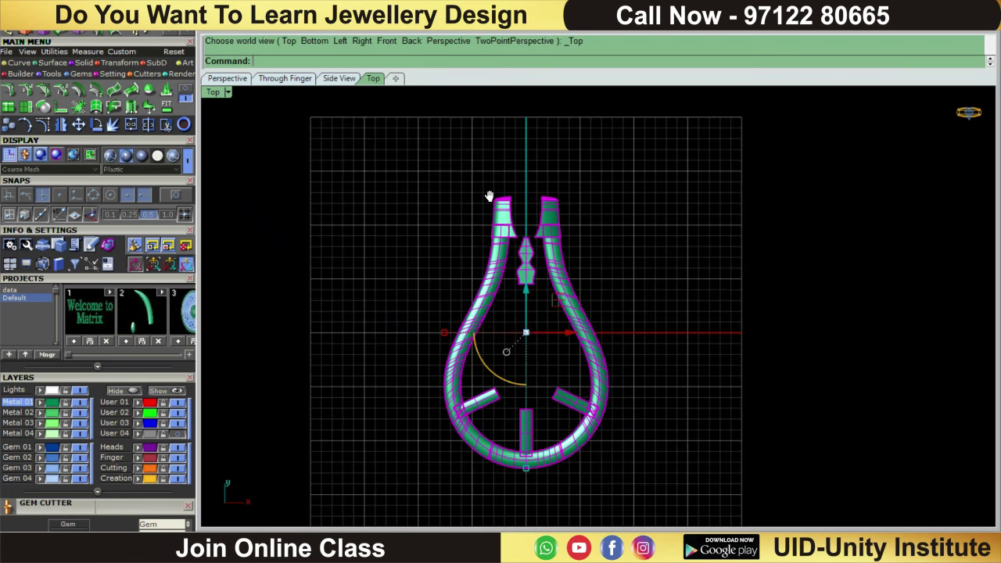
left_click(149, 90)
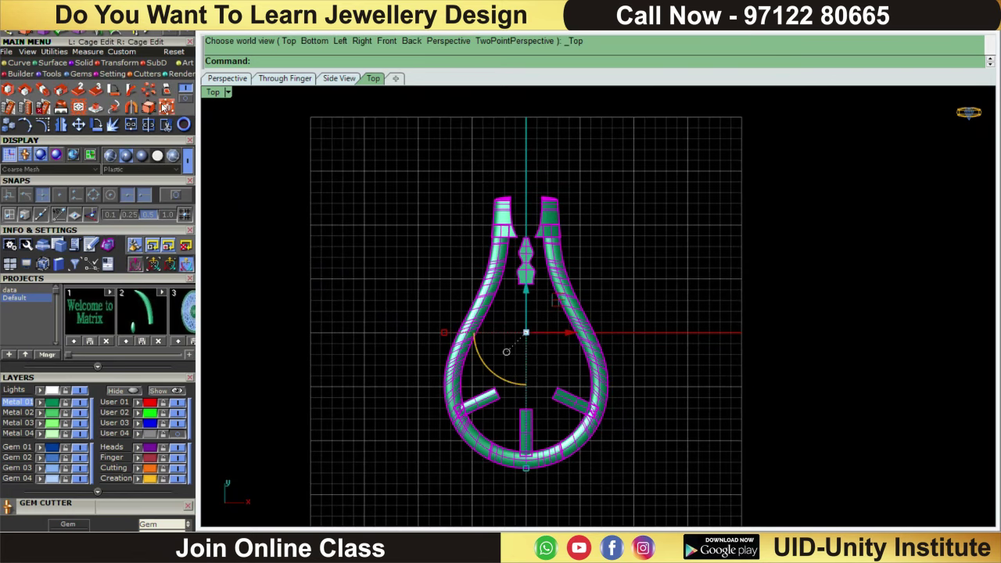
left_click(167, 106)
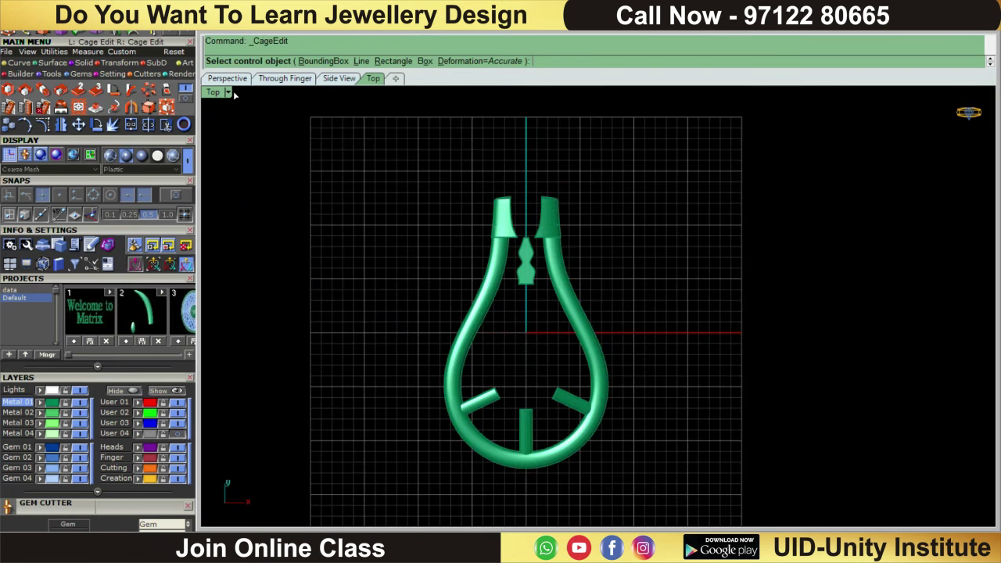
- In Right view, cage-edit the frame with a line control and raise its middle points to arch it
left_click(361, 60)
scroll(571, 199, "up", 3)
scroll(570, 199, "down", 3)
key("ctrl+F4")
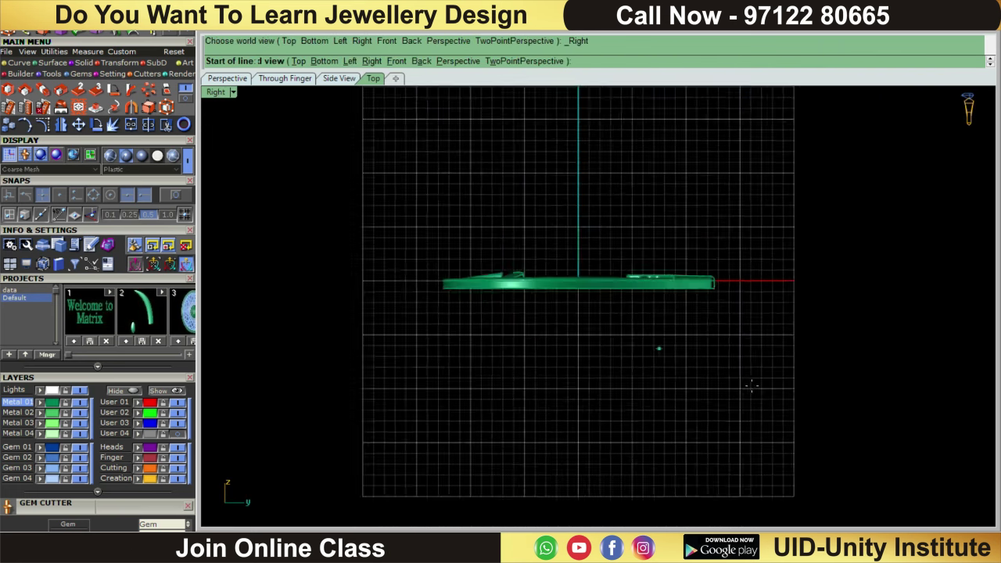
scroll(751, 384, "up", 2)
left_click(693, 219)
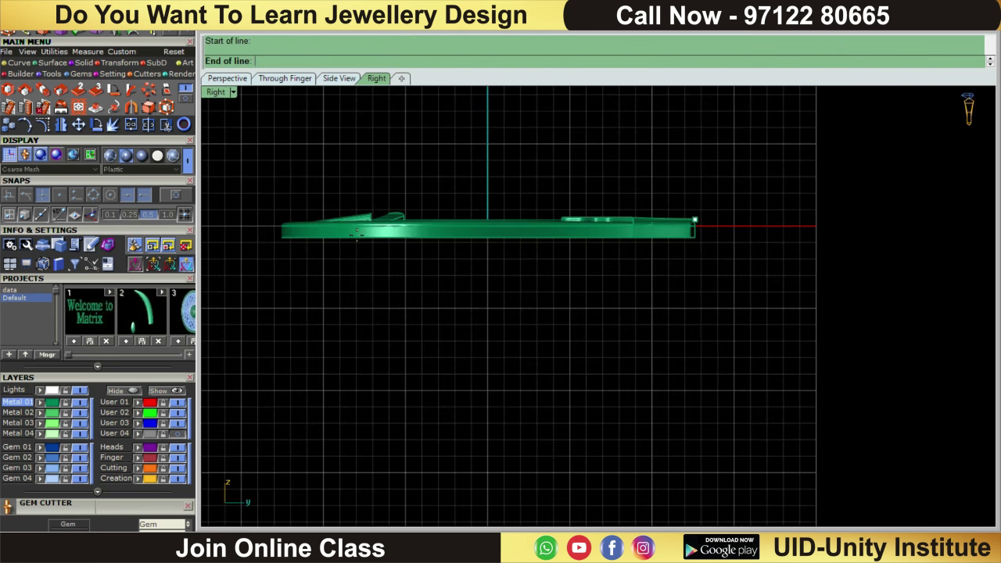
left_click(278, 222)
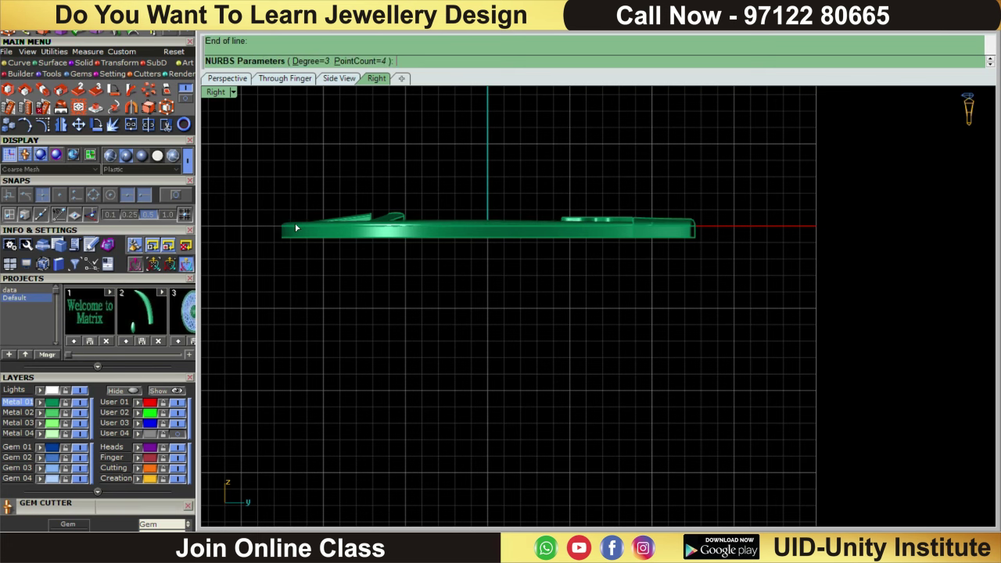
left_click_drag(347, 170, 578, 336)
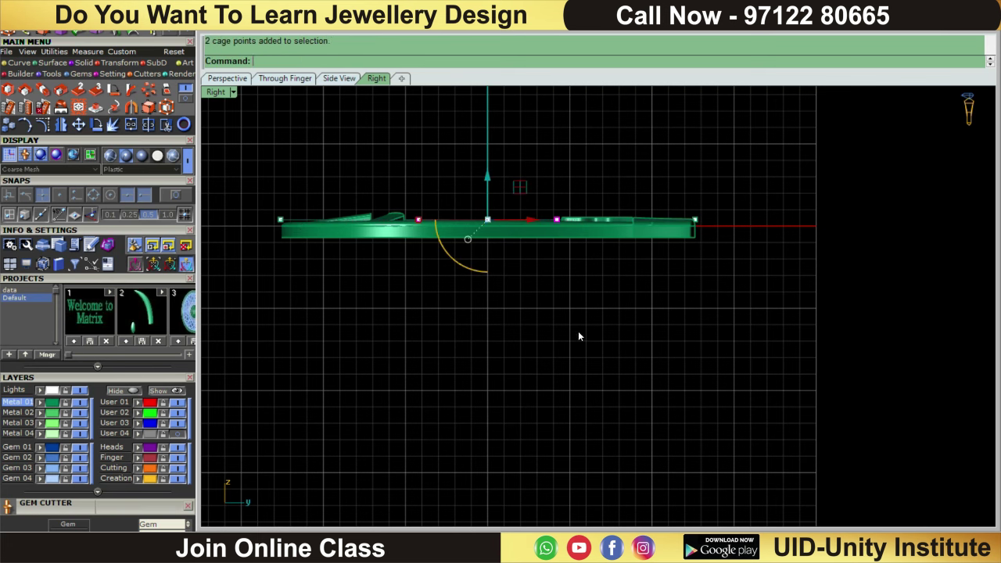
right_click_drag(501, 193, 498, 262)
left_click_drag(484, 250, 486, 224)
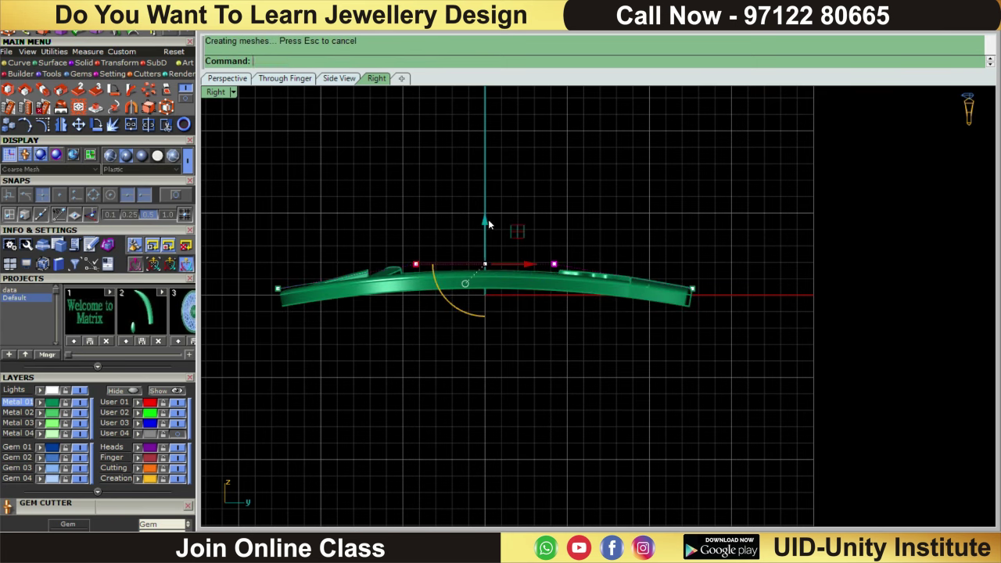
- In Front view, isolate the unwanted piece at the pendant's centre and delete it
key("ctrl+F2")
scroll(557, 186, "up", 2)
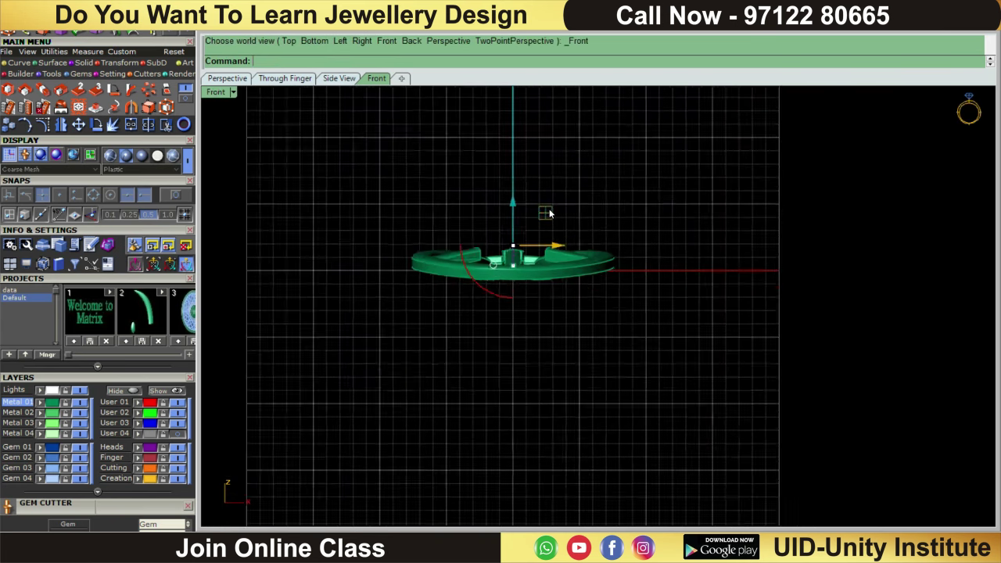
scroll(548, 209, "up", 1)
scroll(549, 209, "up", 1)
scroll(491, 249, "up", 2)
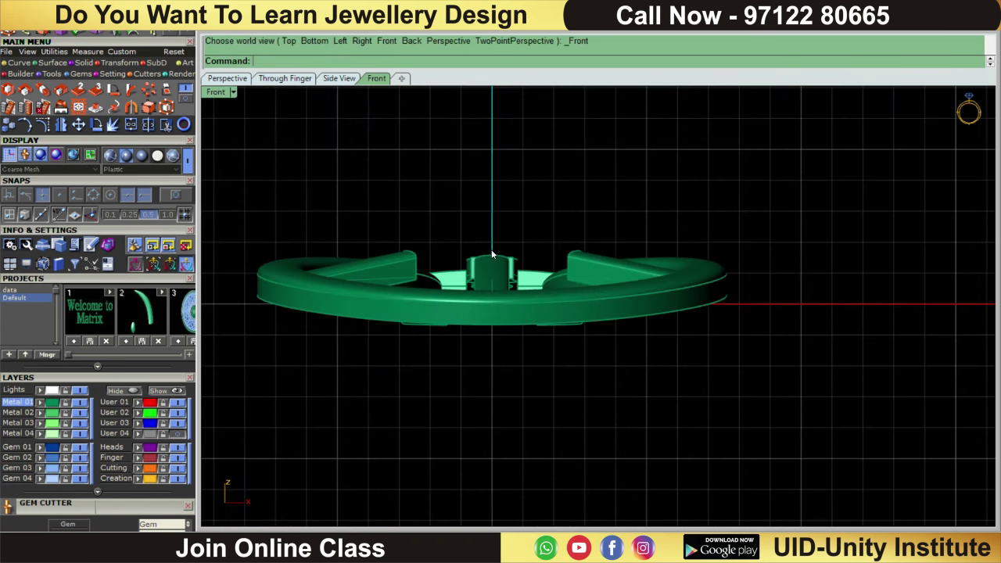
scroll(494, 245, "up", 3)
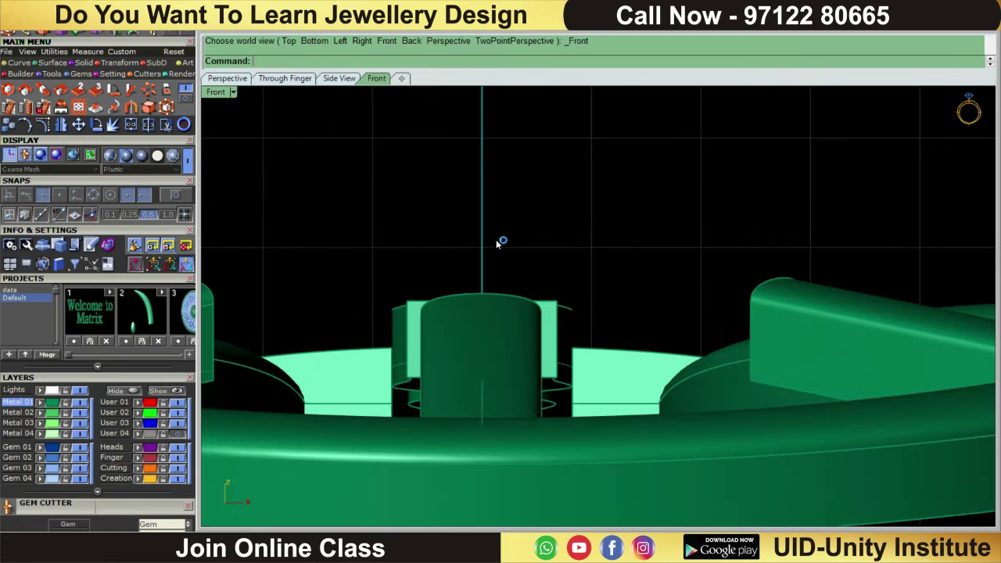
scroll(497, 263, "up", 1)
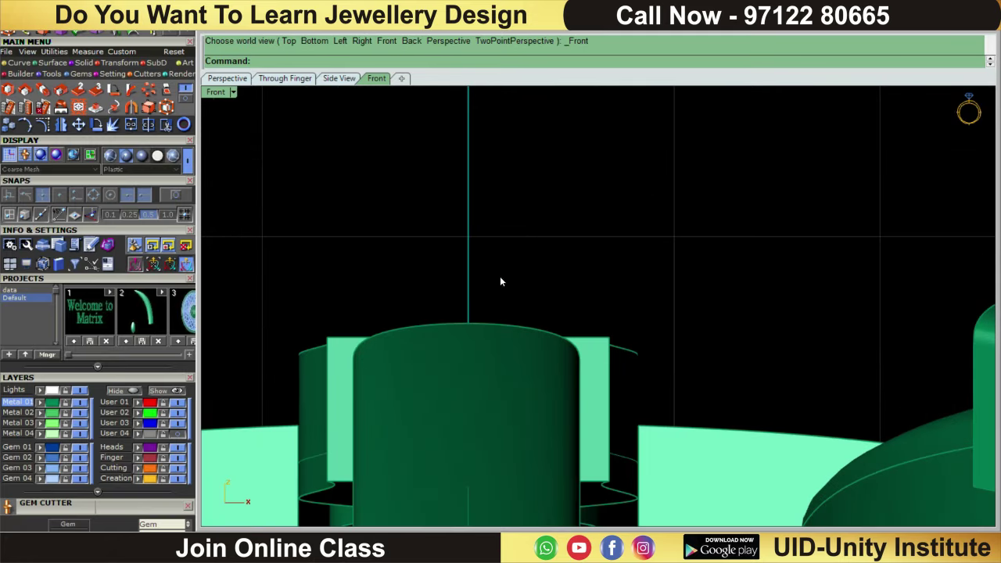
left_click_drag(509, 262, 429, 338)
scroll(469, 341, "down", 1)
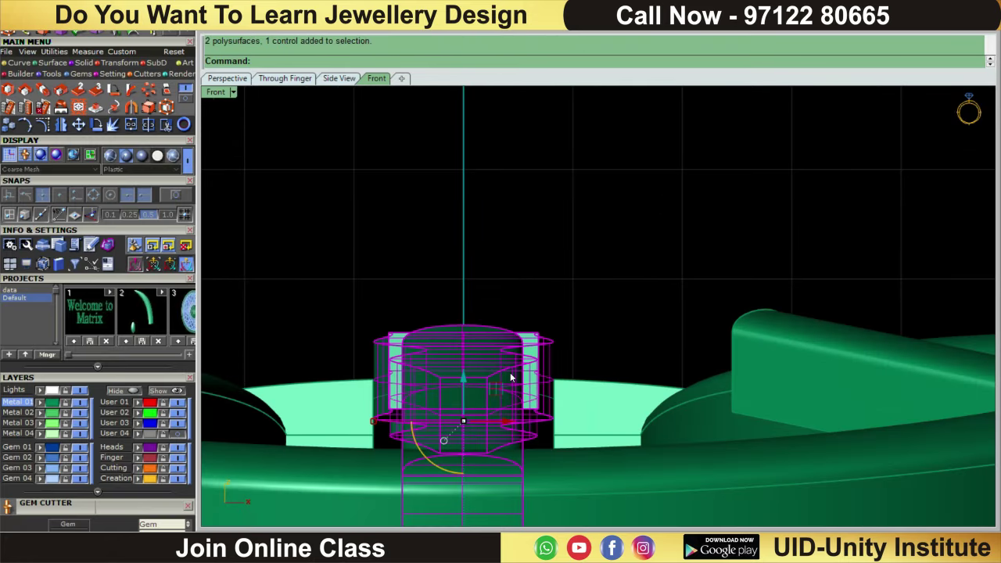
left_click(510, 372, "ctrl")
left_click(536, 341, "ctrl")
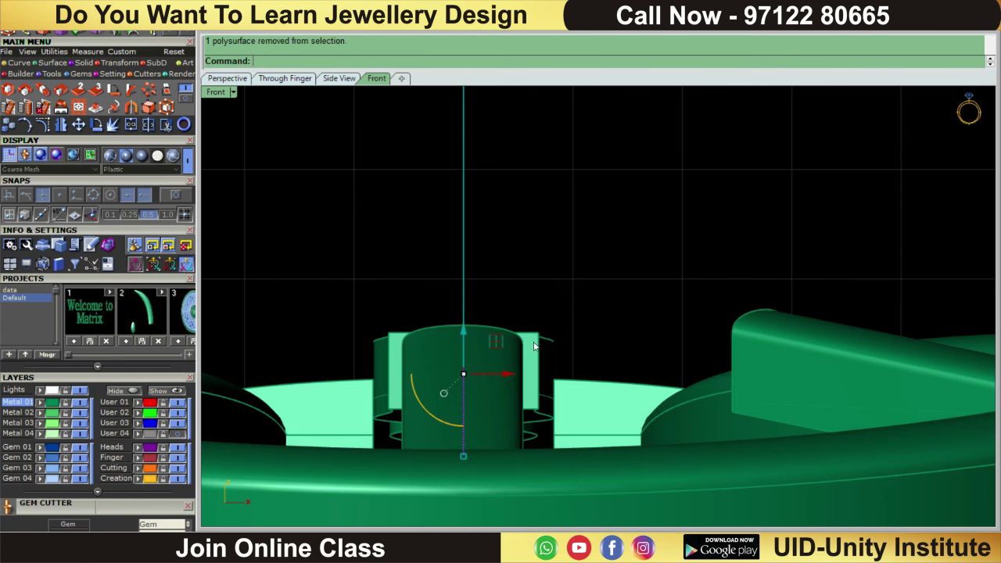
key("Delete")
- Select every part of the pendant and start a second Cage Edit
scroll(516, 279, "down", 2)
scroll(778, 213, "down", 1)
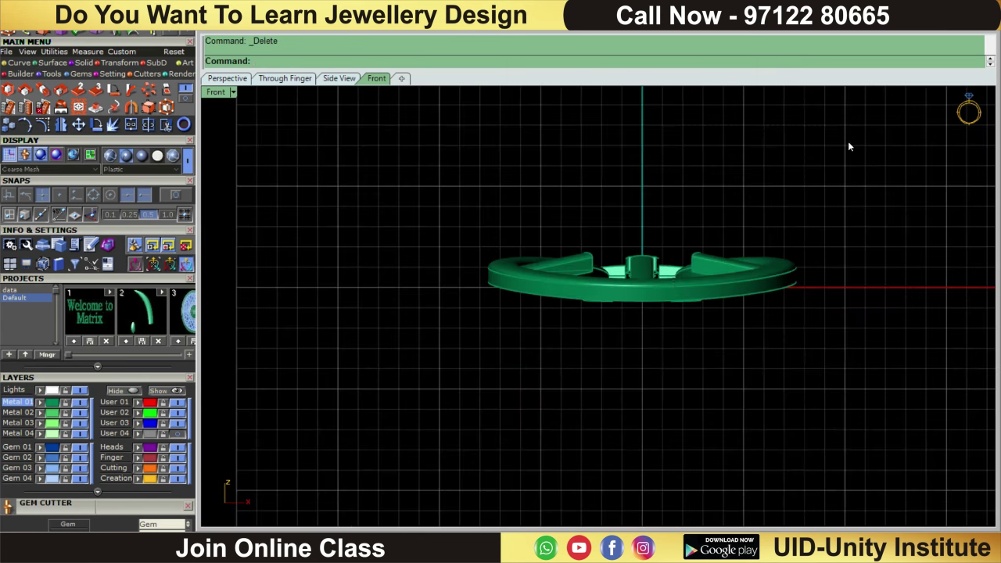
key("ctrl+a")
right_click_drag(659, 308, 584, 332)
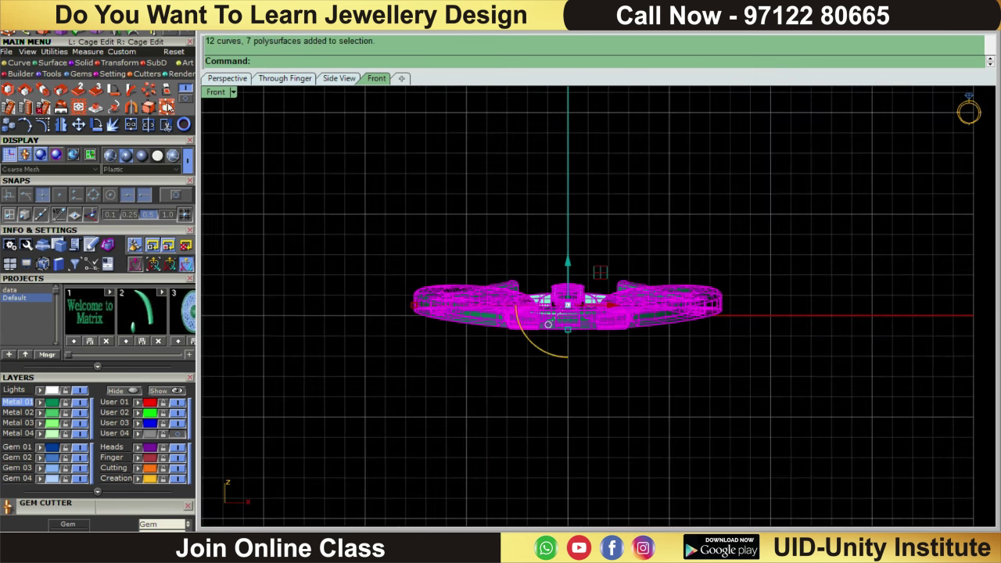
left_click(165, 107)
- Place a line control across the frame and lift its middle cage points to bow it upward
left_click(360, 61)
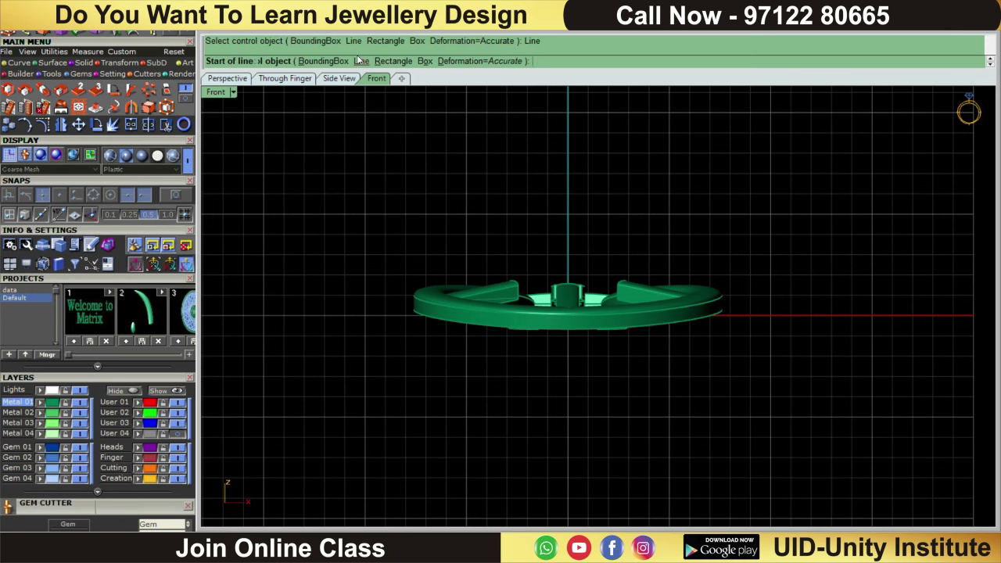
scroll(429, 311, "up", 1)
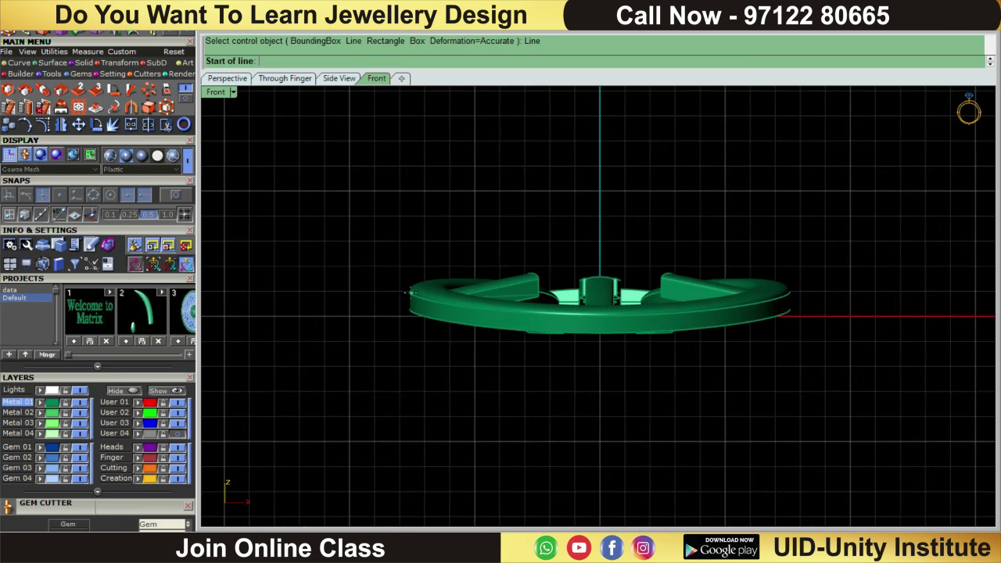
left_click(407, 294)
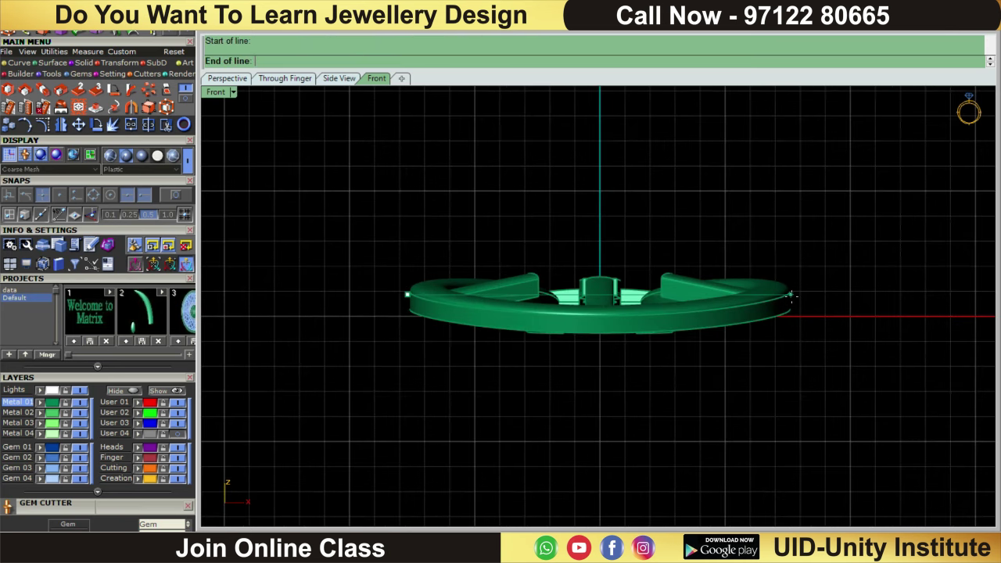
left_click(790, 295)
key("Return")
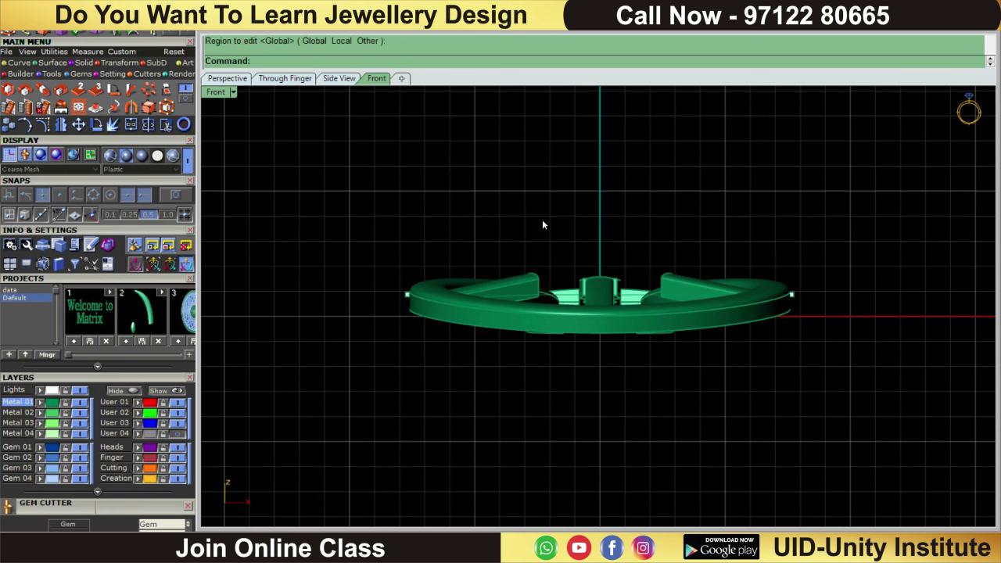
left_click_drag(509, 216, 717, 433)
left_click_drag(600, 252, 594, 221)
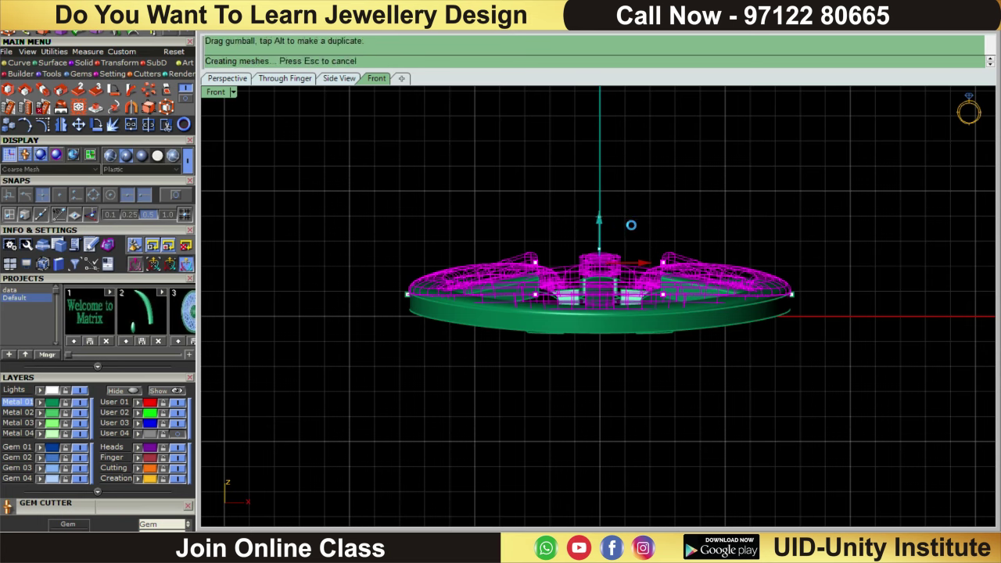
right_click_drag(635, 225, 710, 301)
- Delete the leftover cage control object and switch to Top view
scroll(709, 303, "down", 3)
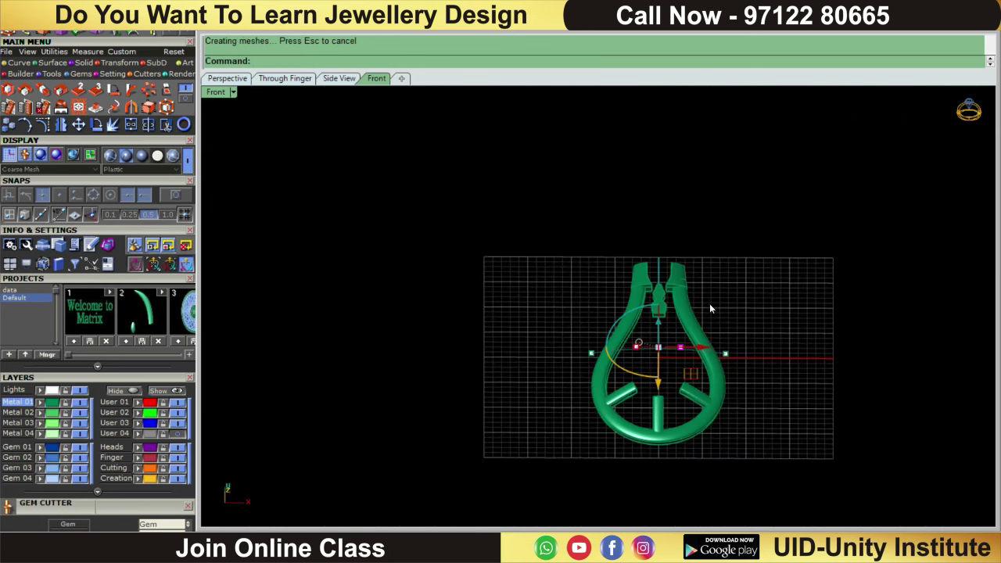
left_click(678, 350)
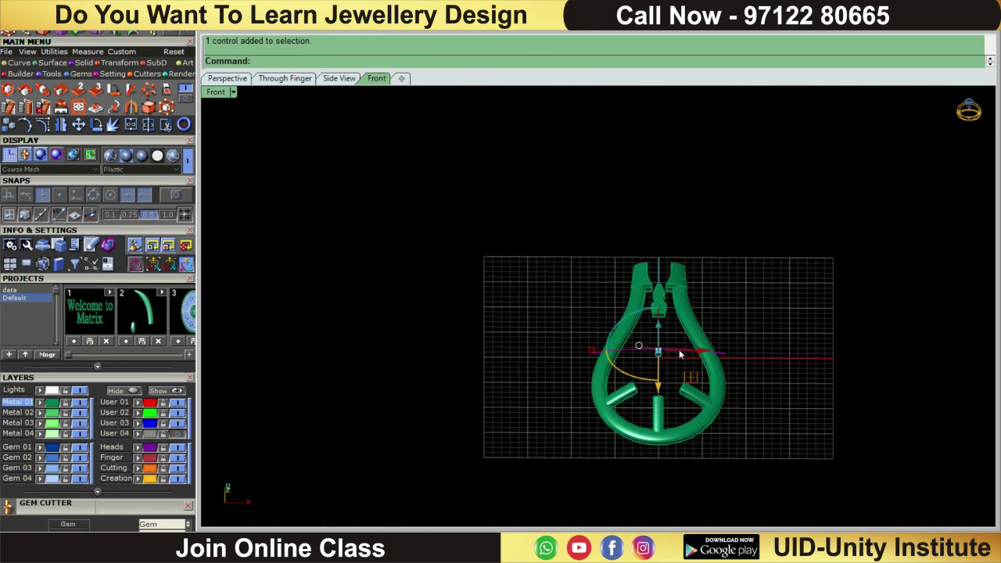
key("Delete")
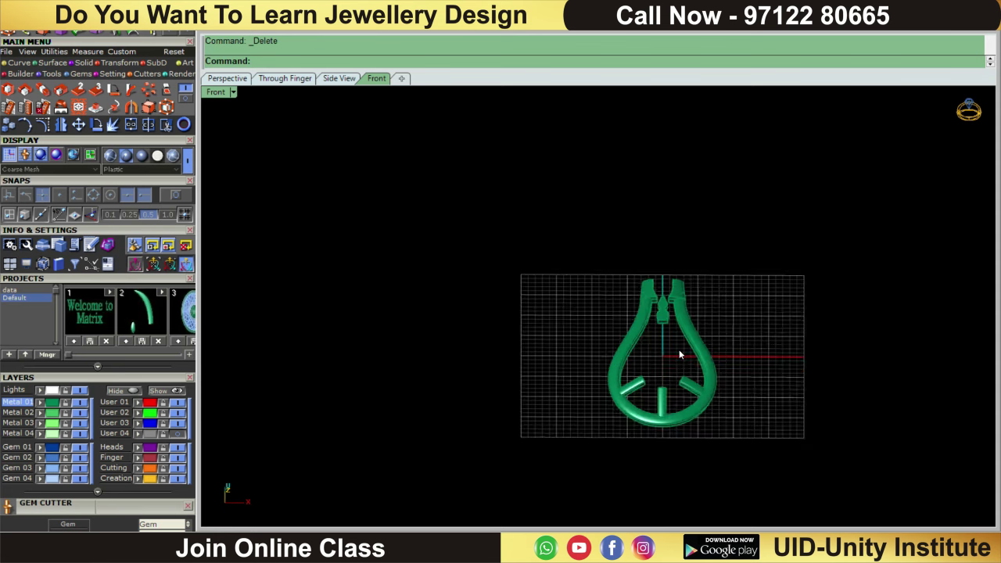
key("ctrl+F1")
- Show all hidden gems, select the central flower cluster, and raise it in Right view
scroll(708, 329, "up", 3)
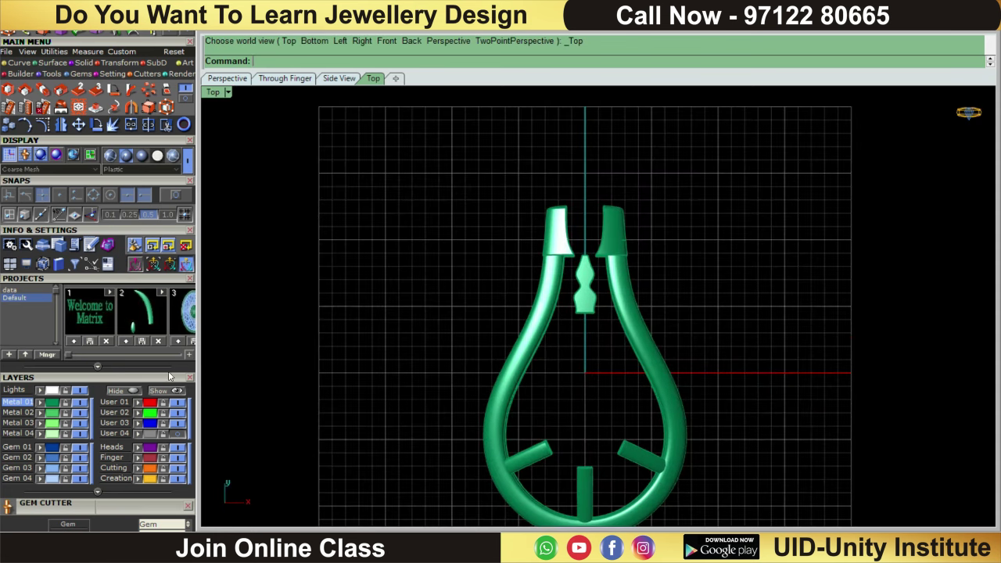
scroll(614, 384, "down", 3)
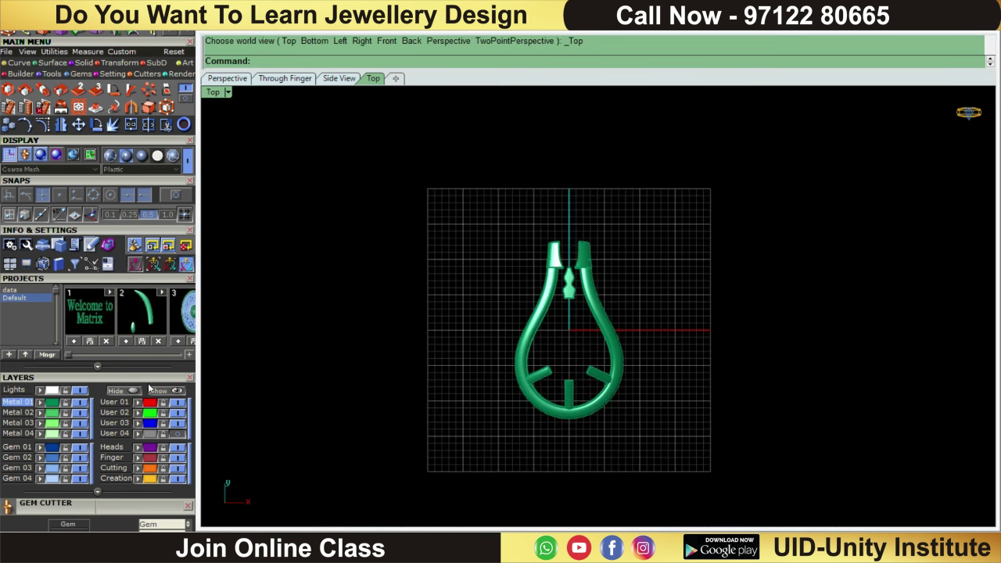
left_click(149, 388)
scroll(592, 337, "up", 3)
scroll(592, 337, "up", 3)
left_click_drag(485, 110, 541, 330)
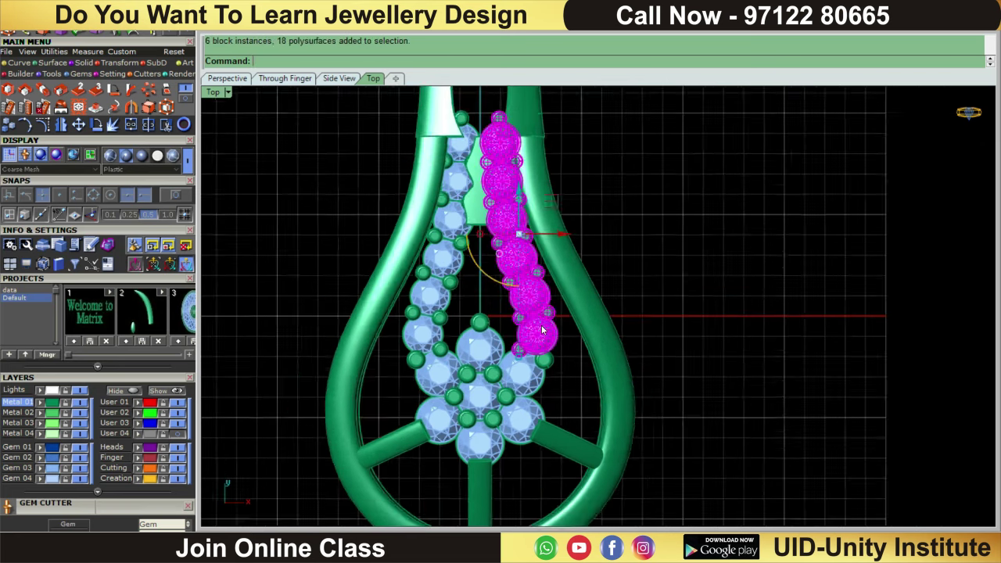
scroll(542, 330, "down", 1)
left_click(483, 366)
key("ctrl+F3")
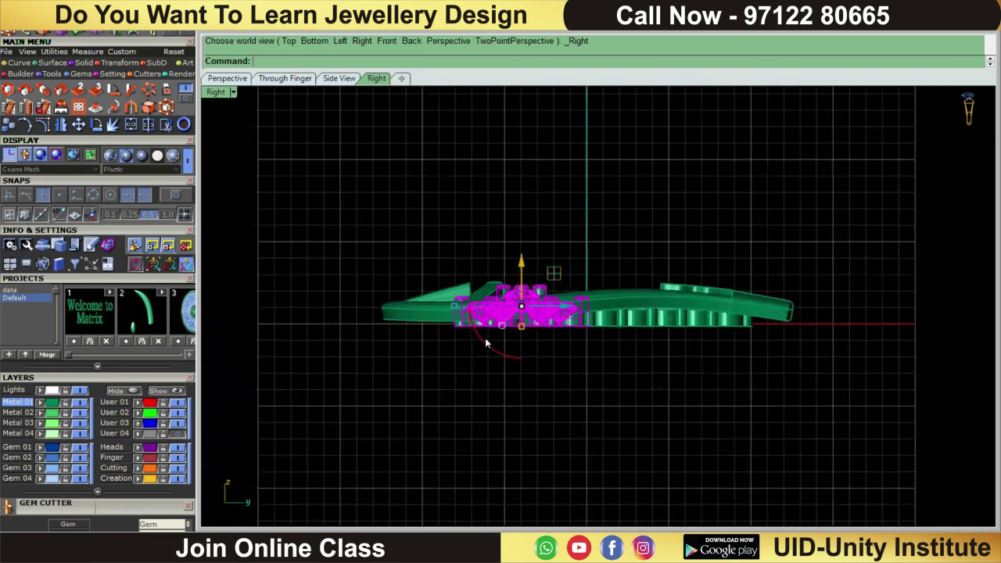
scroll(545, 265, "up", 2)
left_click_drag(542, 246, 544, 201)
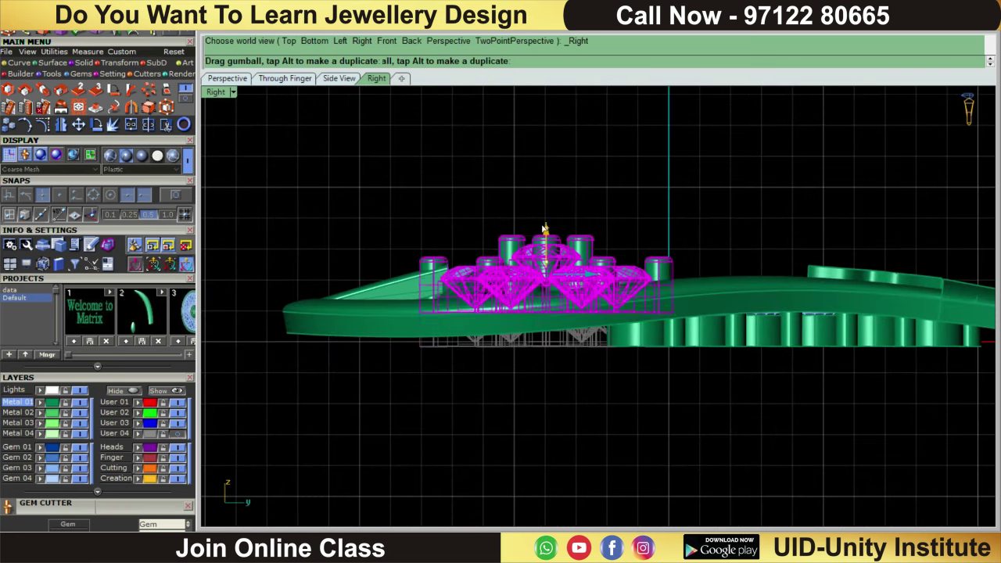
- Rotate the central cluster to match the frame's slope and fine-tune its height
left_click(646, 167)
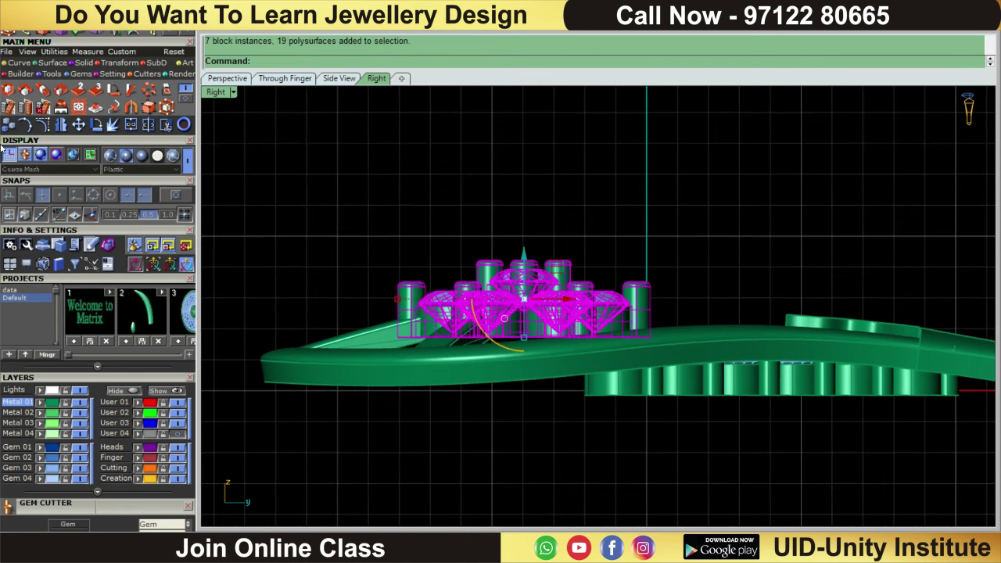
left_click(96, 126)
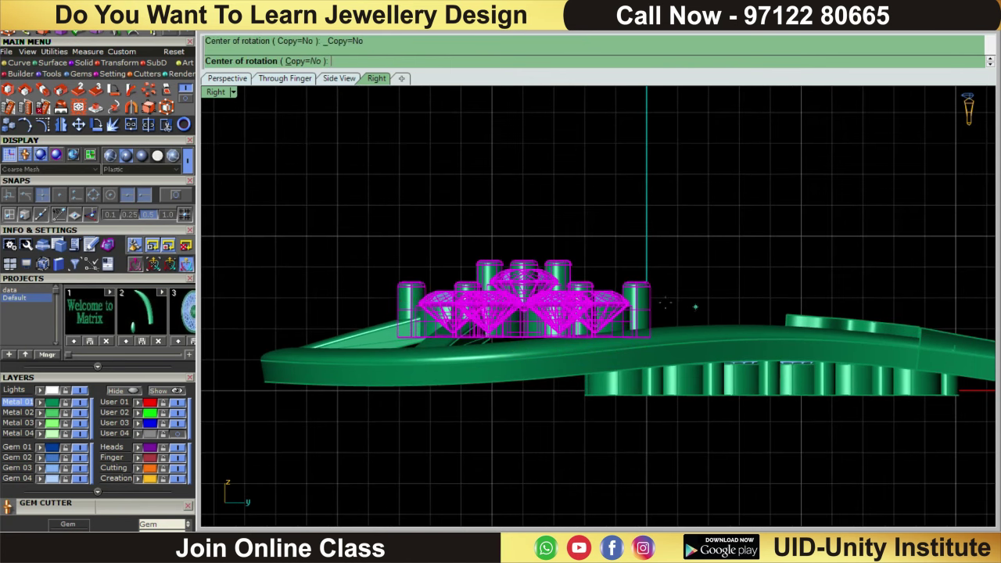
left_click(654, 306)
left_click(398, 305)
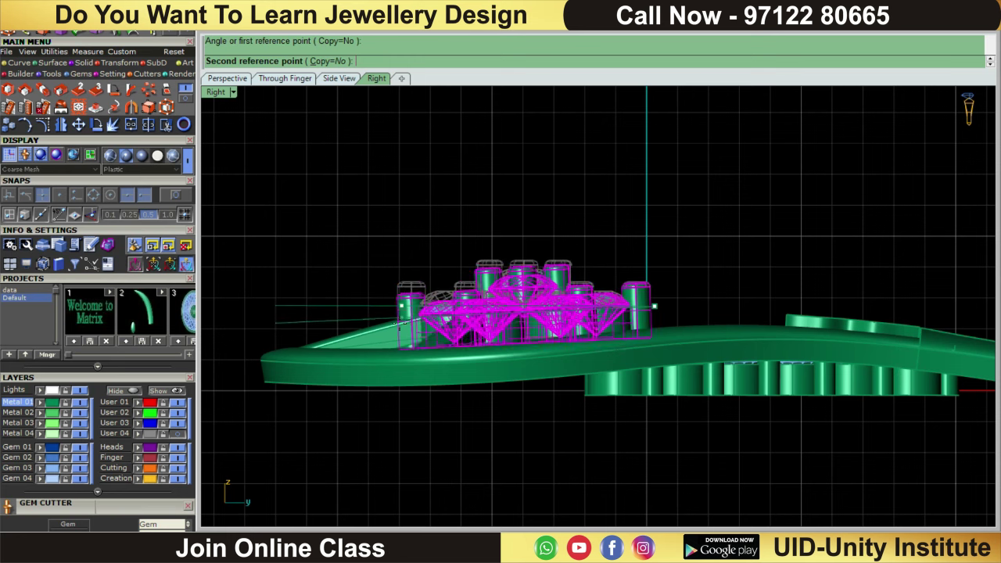
left_click(513, 268)
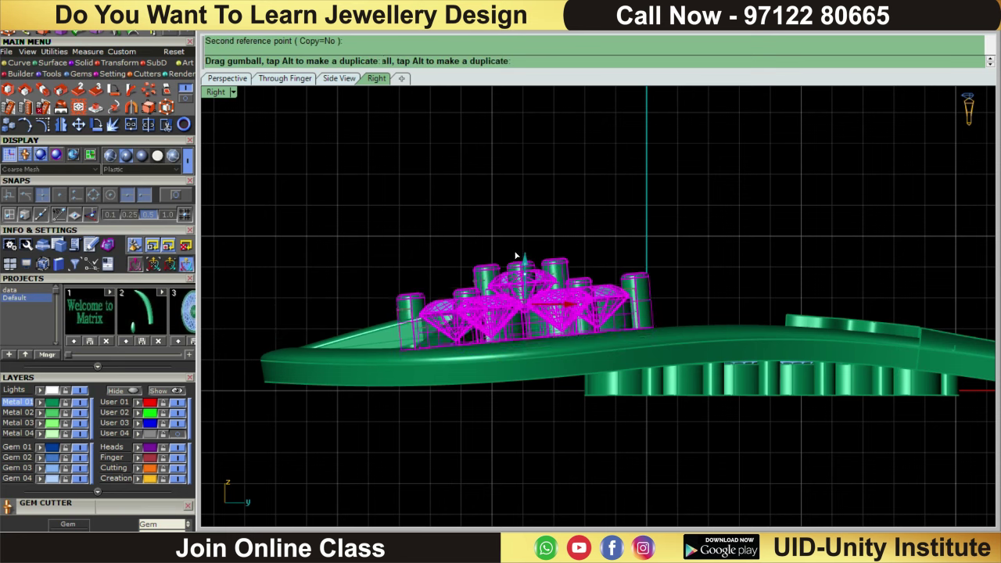
left_click_drag(513, 268, 513, 250)
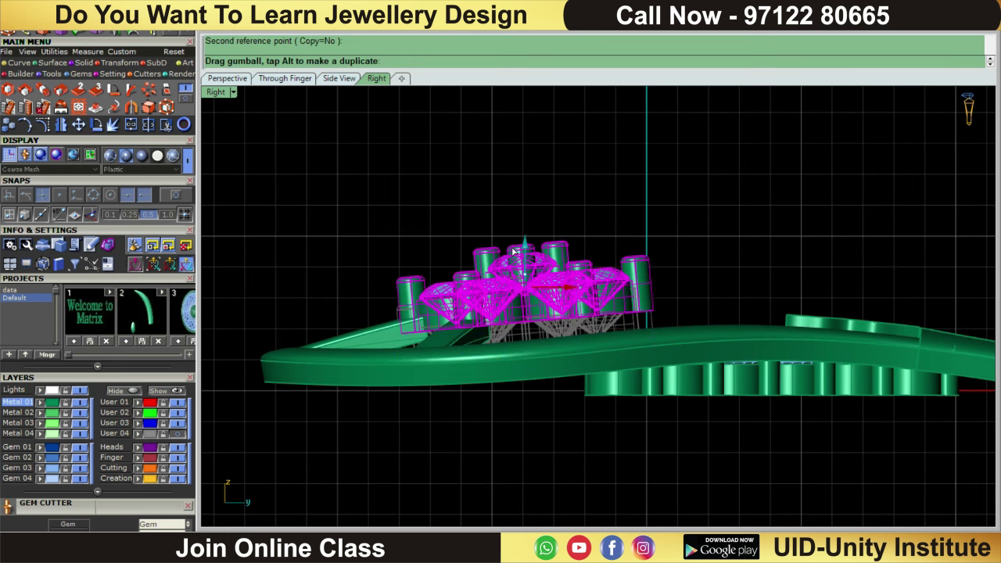
left_click(616, 197)
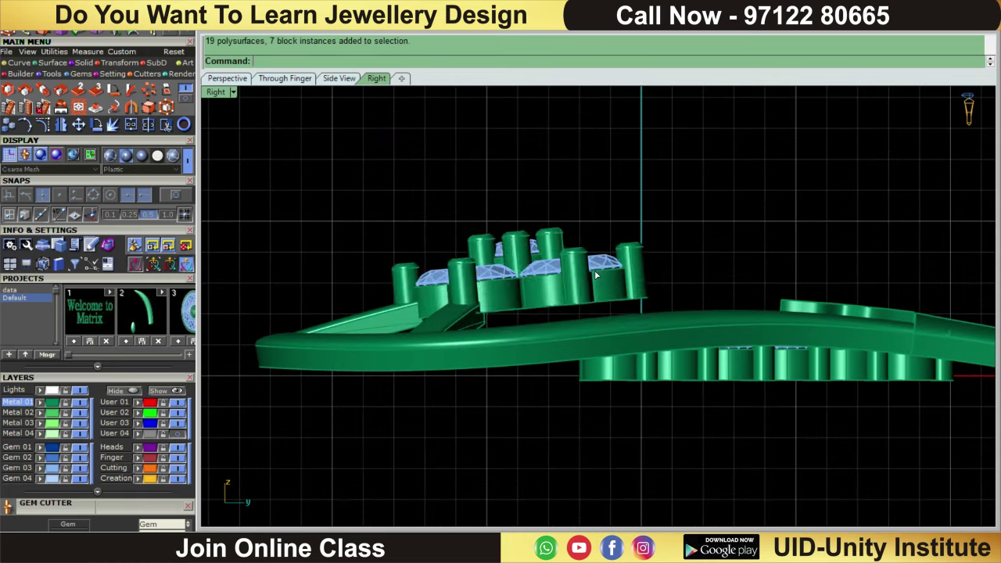
scroll(594, 297, "up", 2)
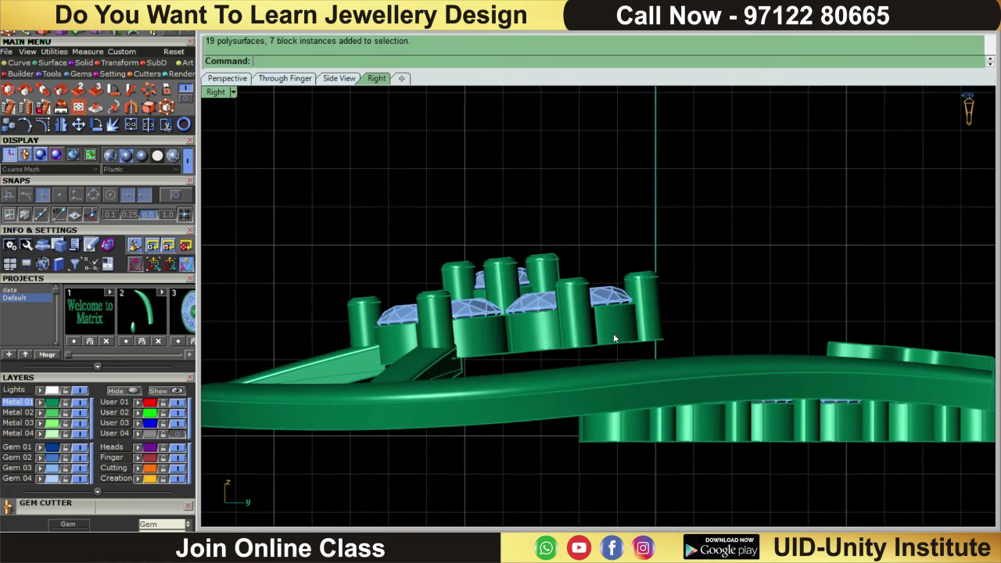
left_click_drag(513, 270, 579, 313)
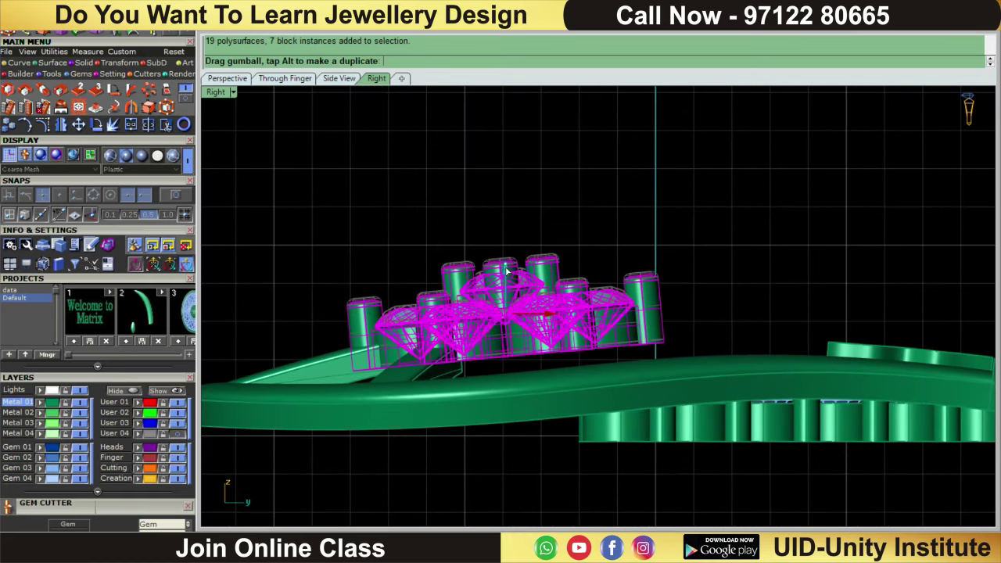
scroll(579, 313, "down", 2)
scroll(728, 208, "up", 2)
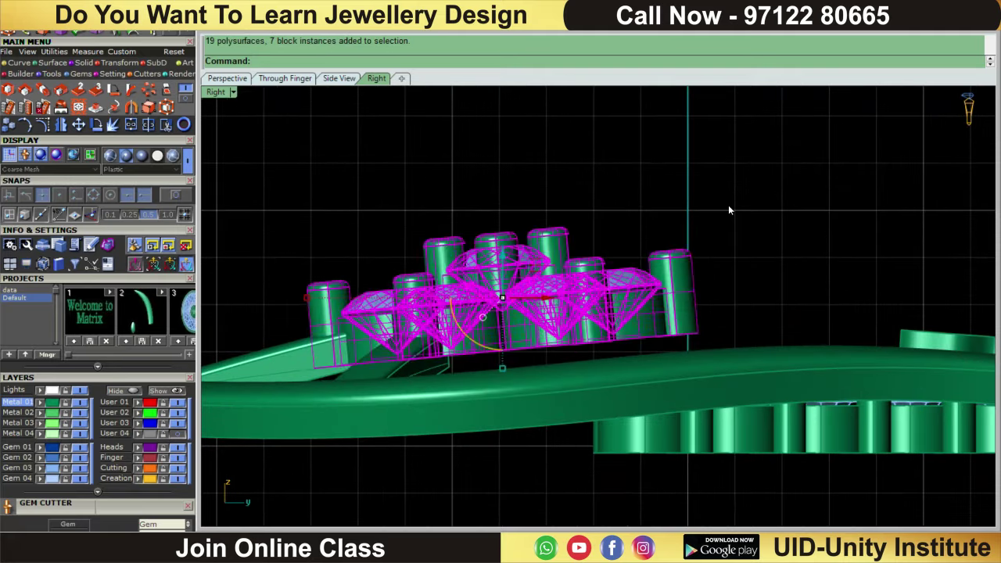
scroll(506, 336, "down", 2)
- Cancel a mistyped command over the slanted support piece and clear the selection
type("mm")
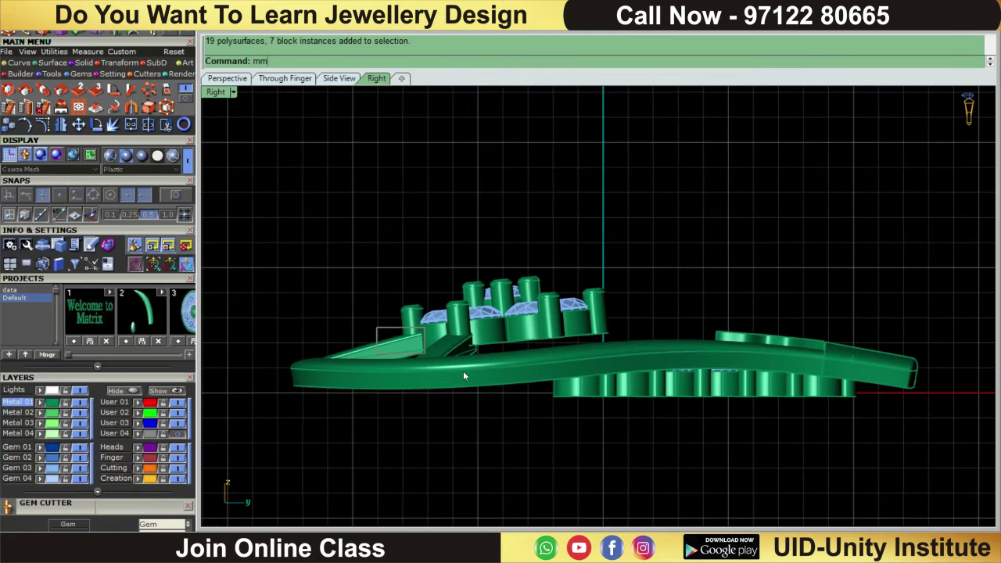
left_click_drag(375, 358, 725, 405)
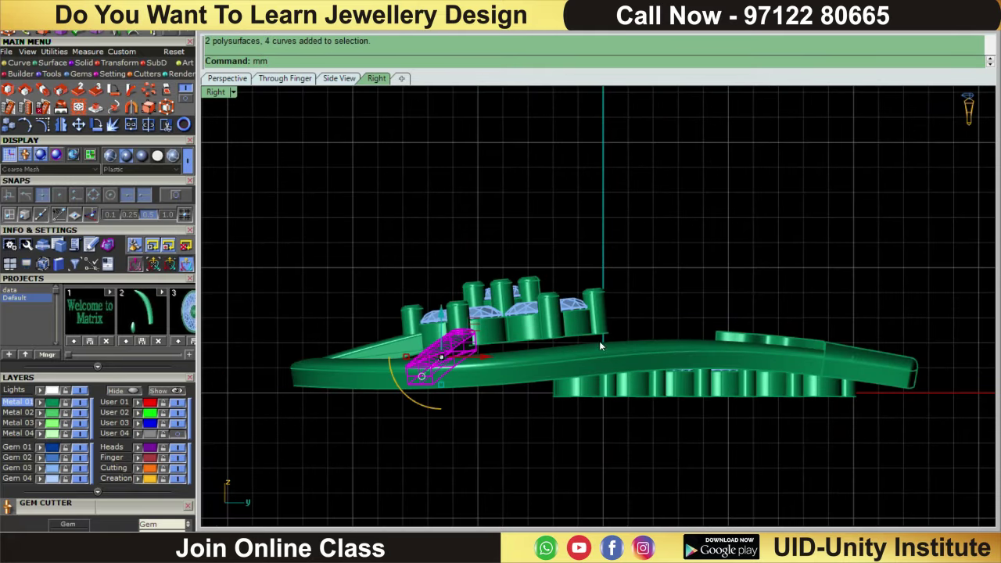
scroll(447, 356, "up", 2)
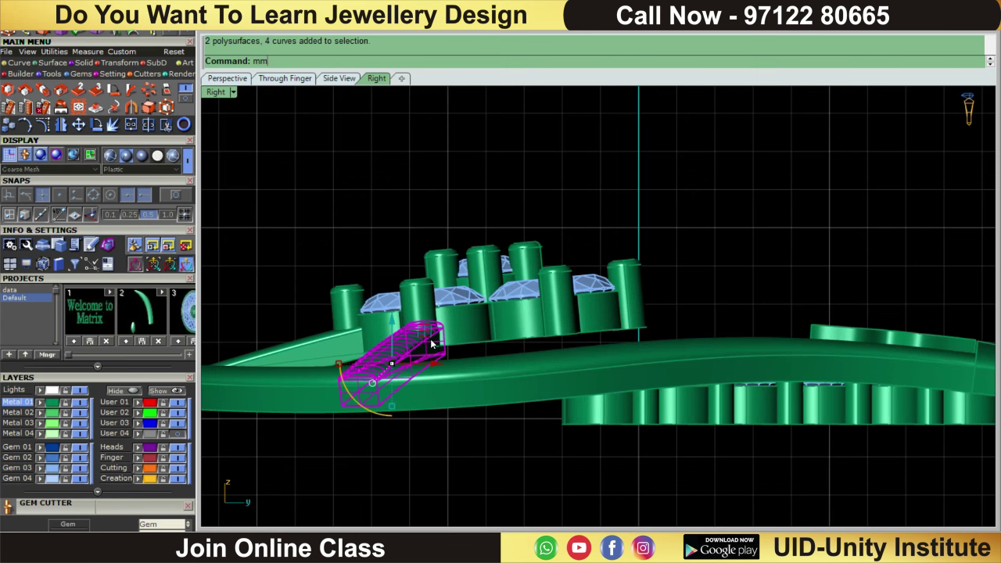
key("Return")
scroll(395, 324, "down", 2)
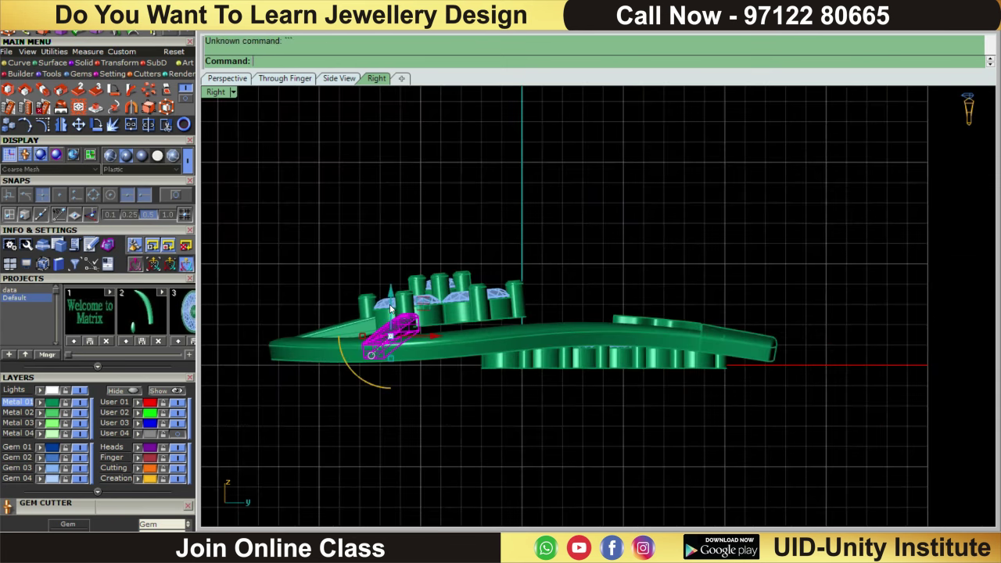
key("Escape")
scroll(375, 306, "up", 1)
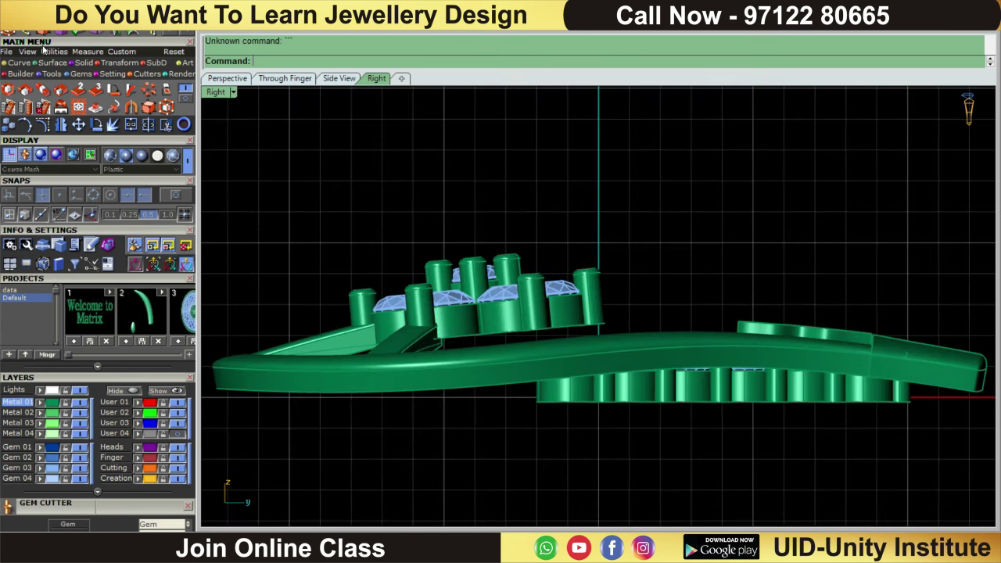
- Try Move Face on the support plate's slanted face, then end the command
left_click(83, 63)
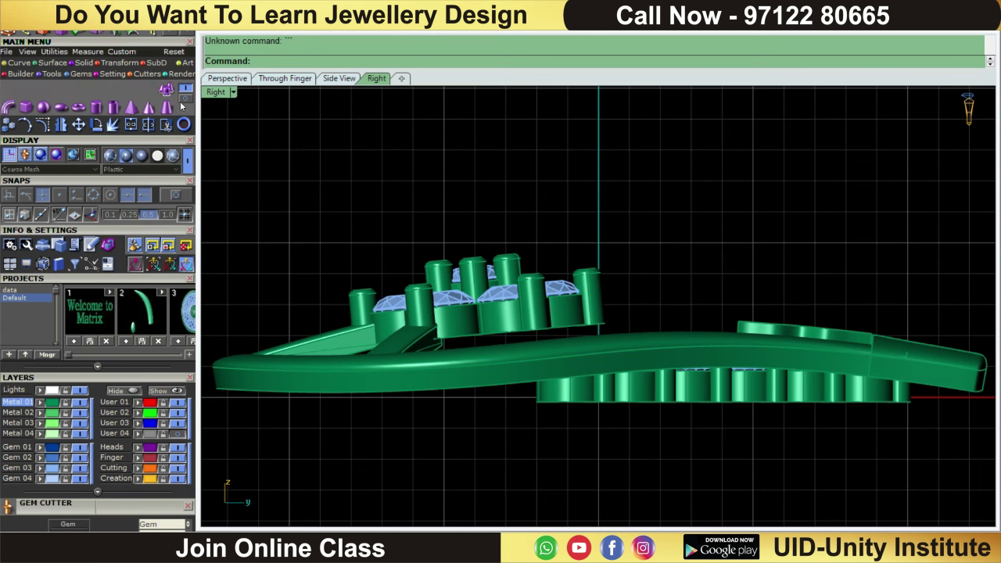
left_click(180, 101)
left_click(131, 89)
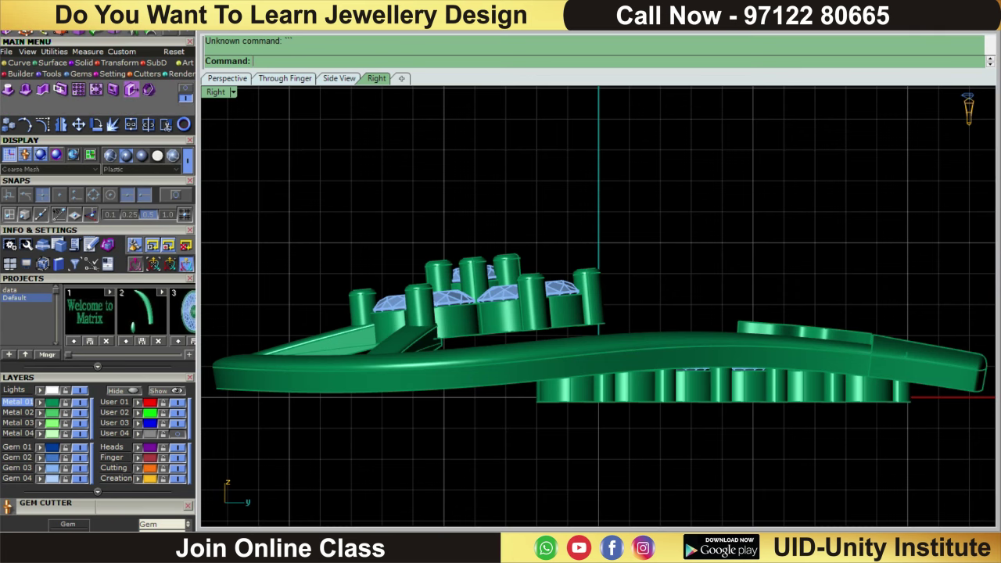
left_click(366, 344)
scroll(352, 310, "up", 1)
key("Return")
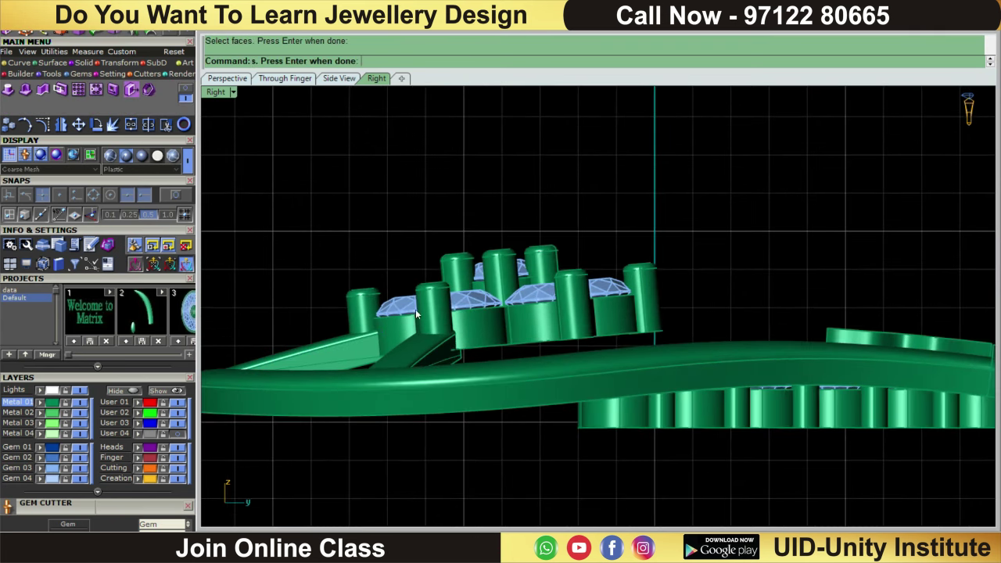
- Hide the wedge support piece, another piece beneath it, and the thin curve below the prongs
left_click(367, 367)
scroll(434, 355, "up", 3)
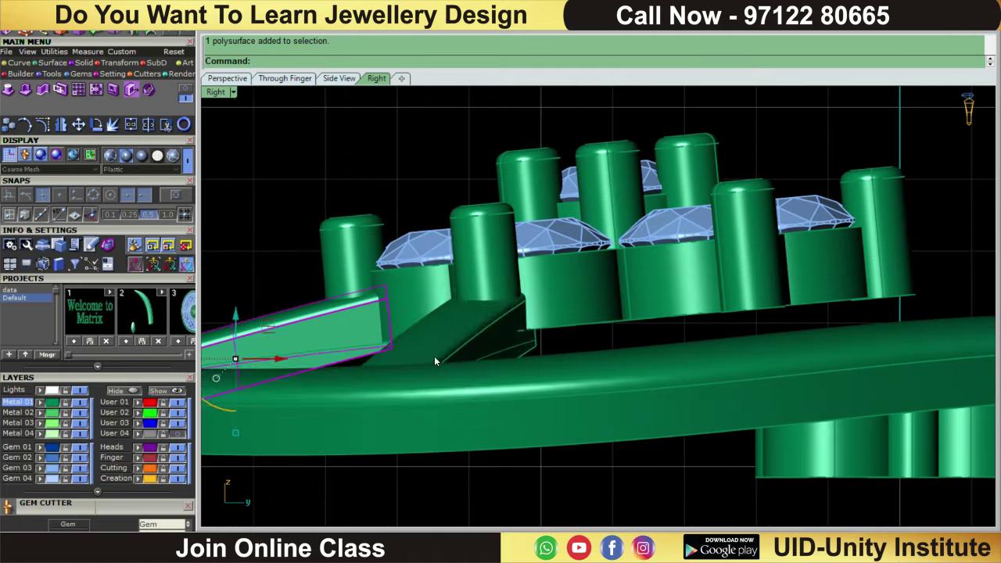
scroll(442, 348, "down", 3)
scroll(449, 339, "up", 1)
key("ctrl+h")
scroll(431, 348, "up", 2)
left_click(430, 347)
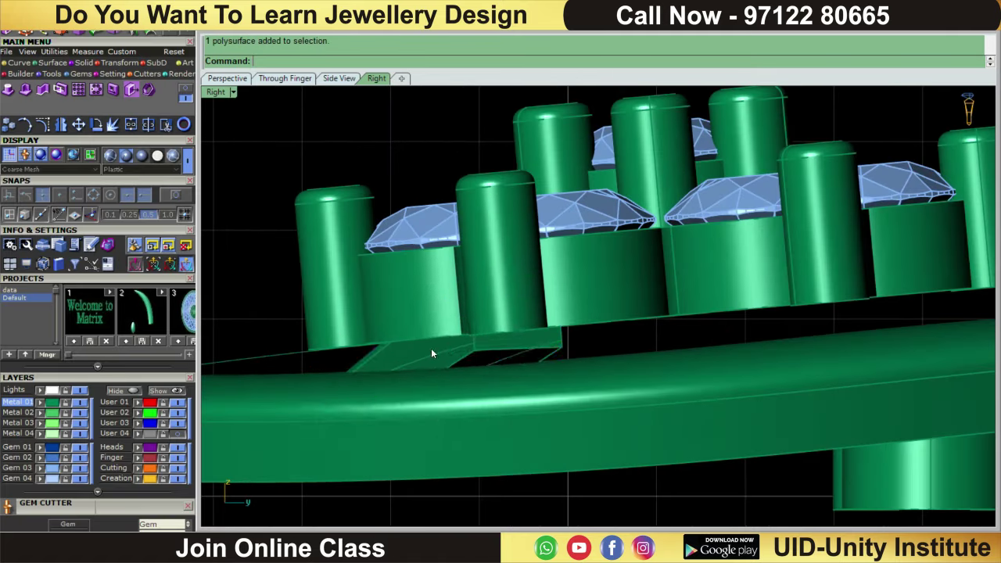
key("ctrl+h")
scroll(431, 348, "down", 1)
scroll(469, 360, "down", 3)
scroll(491, 374, "up", 1)
type("sc")
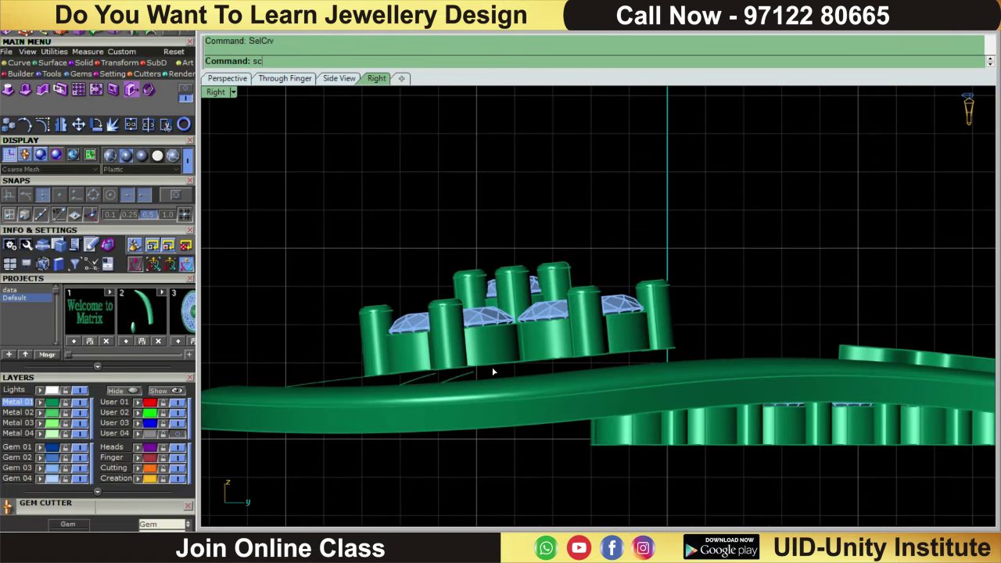
left_click(492, 367)
key("ctrl+h")
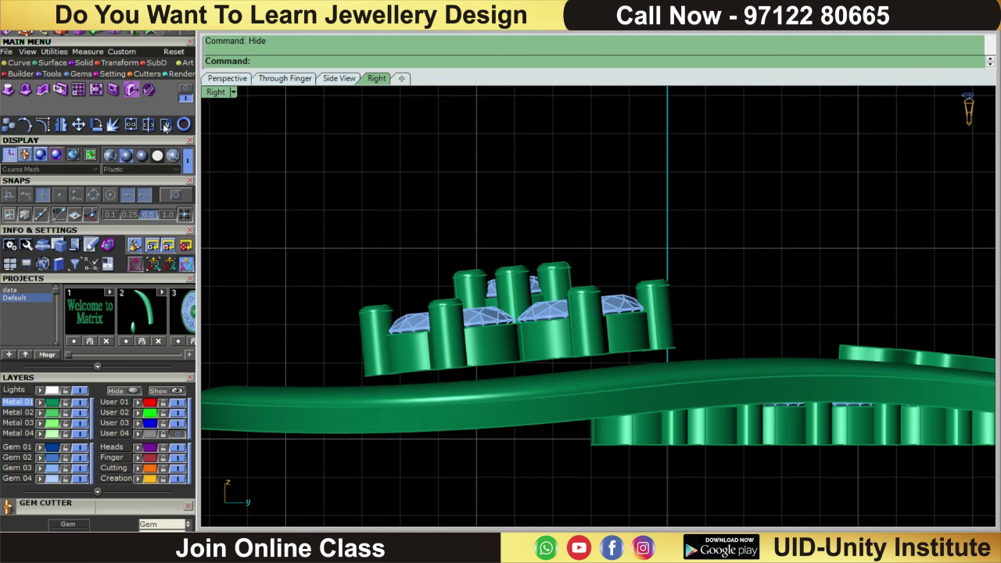
key("ctrl+m")
- Box-select the cluster's lower prong faces for a face move, then cancel and reframe the side view
left_click_drag(351, 349, 791, 485)
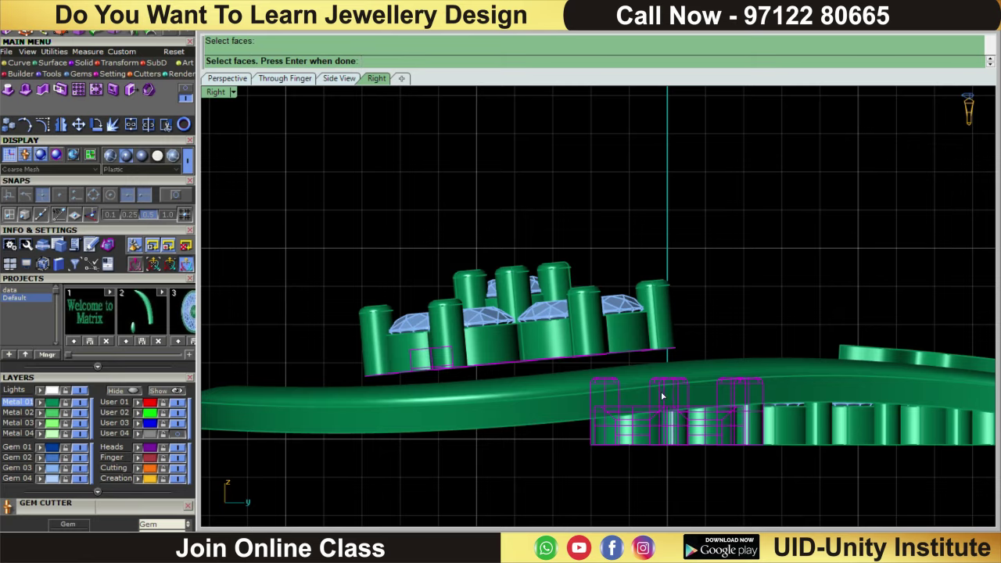
scroll(662, 396, "up", 3)
mouse_move(484, 322)
left_mouse_down()
mouse_move(901, 526)
mouse_move(884, 516)
left_mouse_up()
scroll(813, 407, "down", 1)
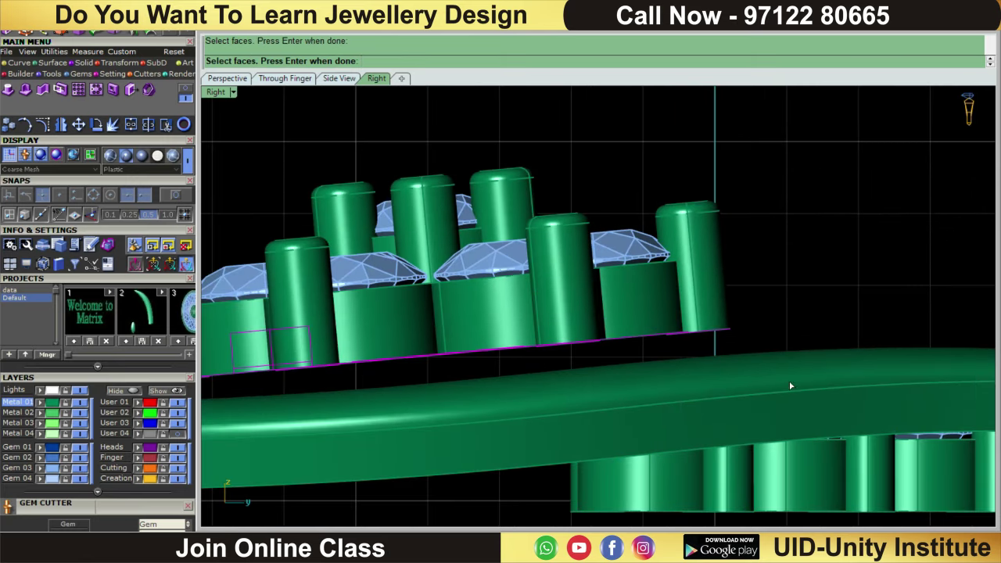
right_click_drag(788, 384, 759, 349)
scroll(760, 349, "down", 1)
key("Return")
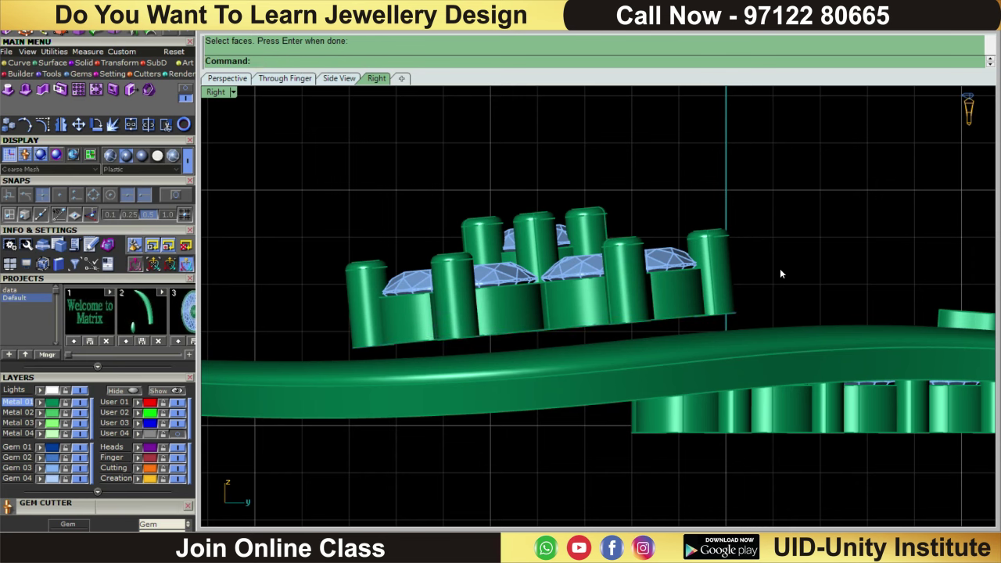
scroll(750, 297, "down", 1)
scroll(649, 335, "up", 1)
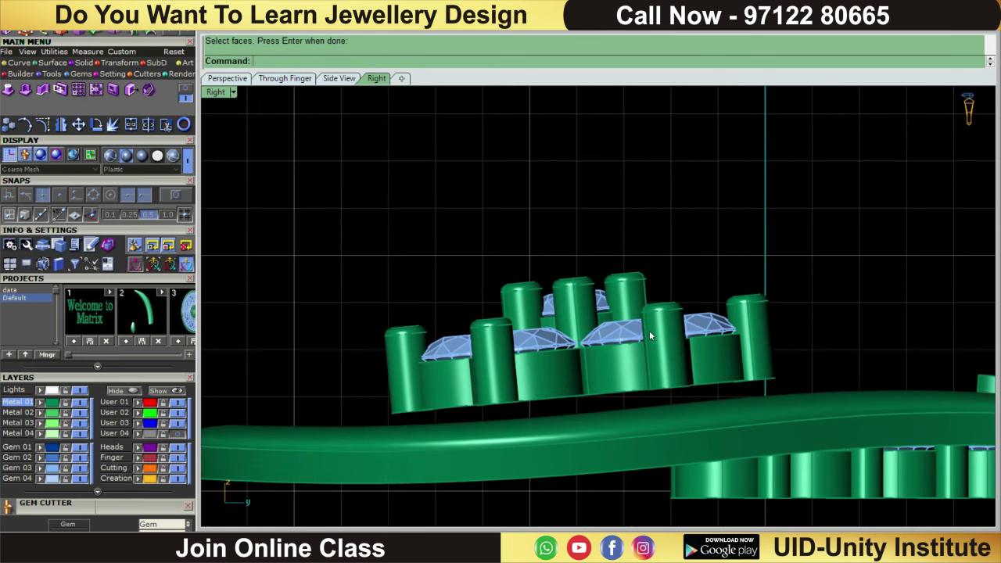
scroll(649, 330, "down", 2)
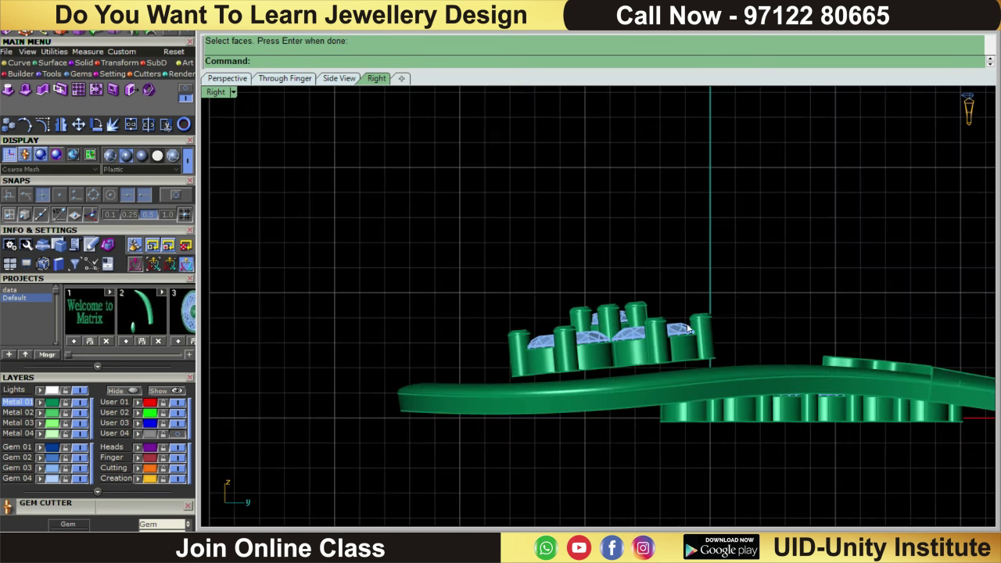
scroll(700, 303, "up", 1)
right_click_drag(701, 304, 640, 277)
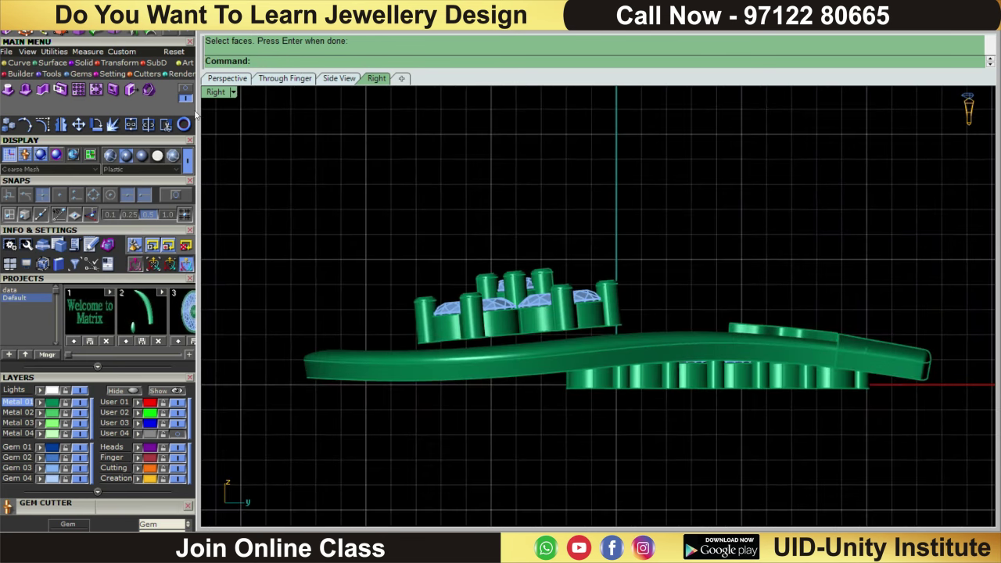
- Retry Move Face by box-selecting the lower gem row's faces, then cancel it
left_click(131, 89)
left_click_drag(397, 332, 789, 492)
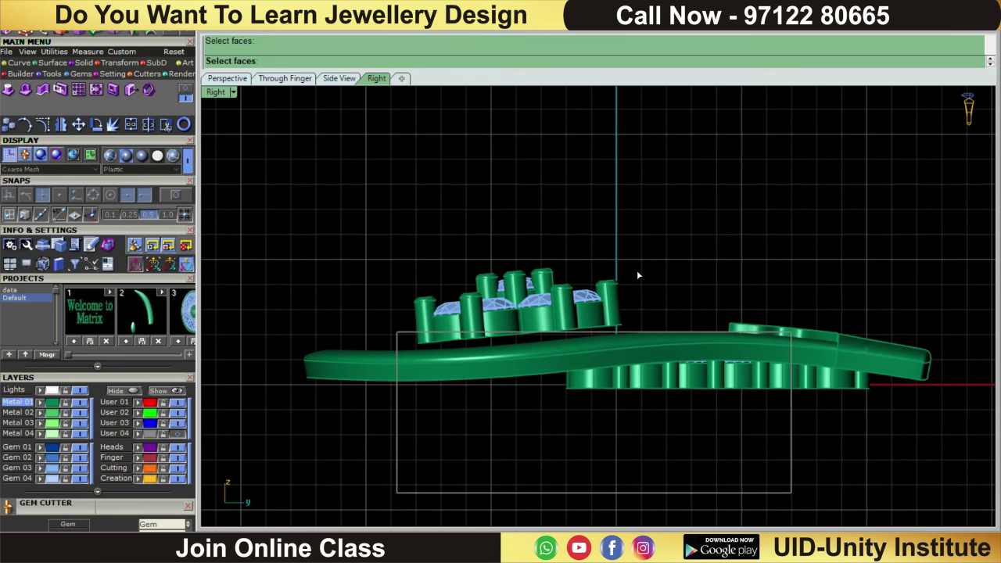
scroll(637, 270, "up", 1)
scroll(667, 245, "down", 1)
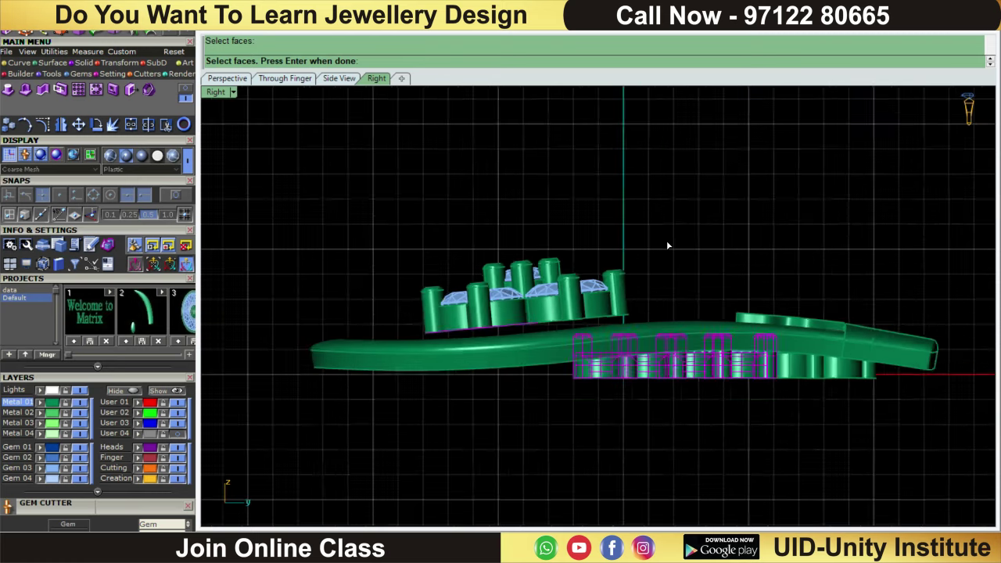
scroll(714, 258, "down", 1)
scroll(690, 358, "down", 1)
key("Return")
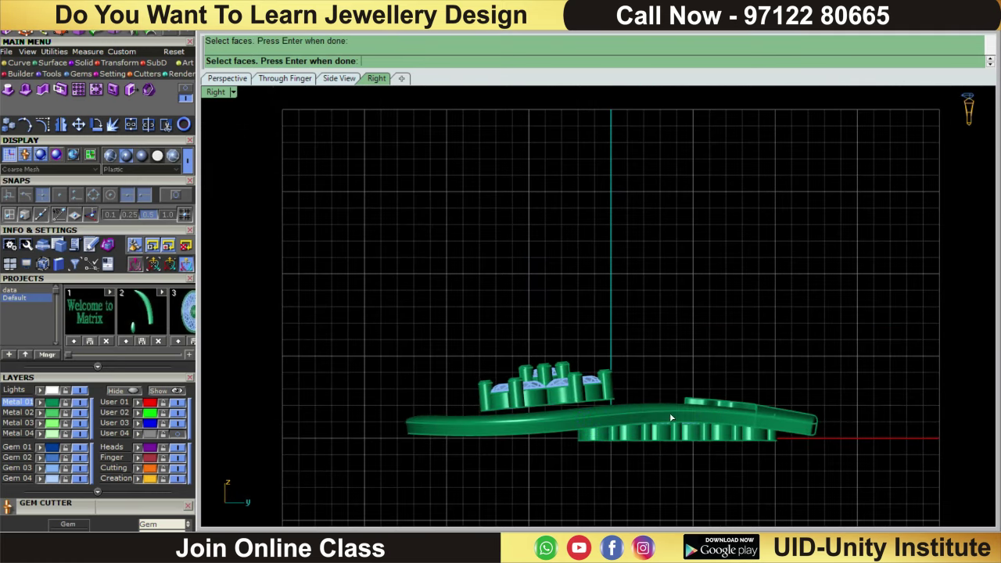
scroll(695, 493, "up", 1)
- Hide the row of gems beneath the frame and orbit to look down on the cluster
left_click(676, 441)
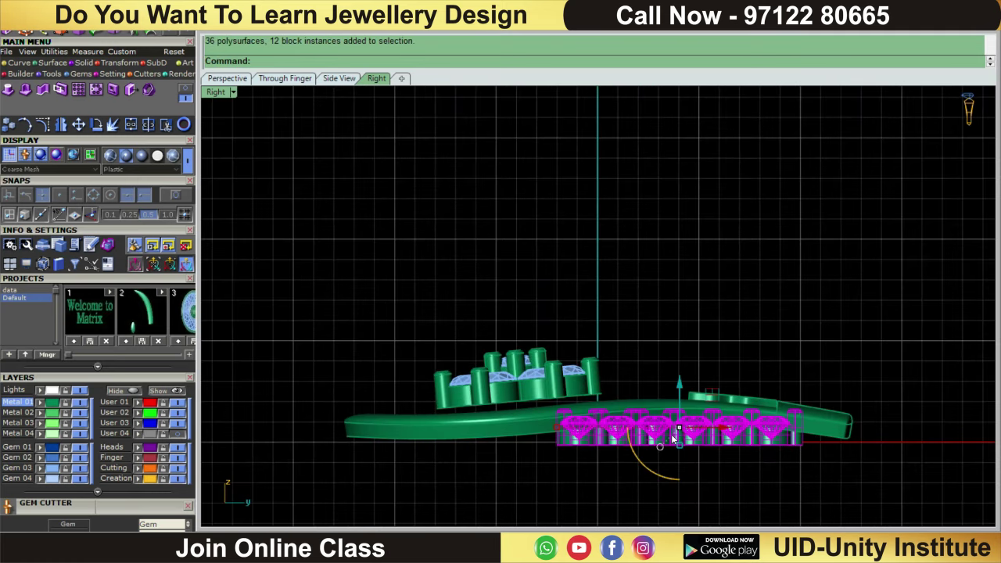
key("ctrl+h")
scroll(685, 408, "up", 1)
scroll(565, 373, "up", 1)
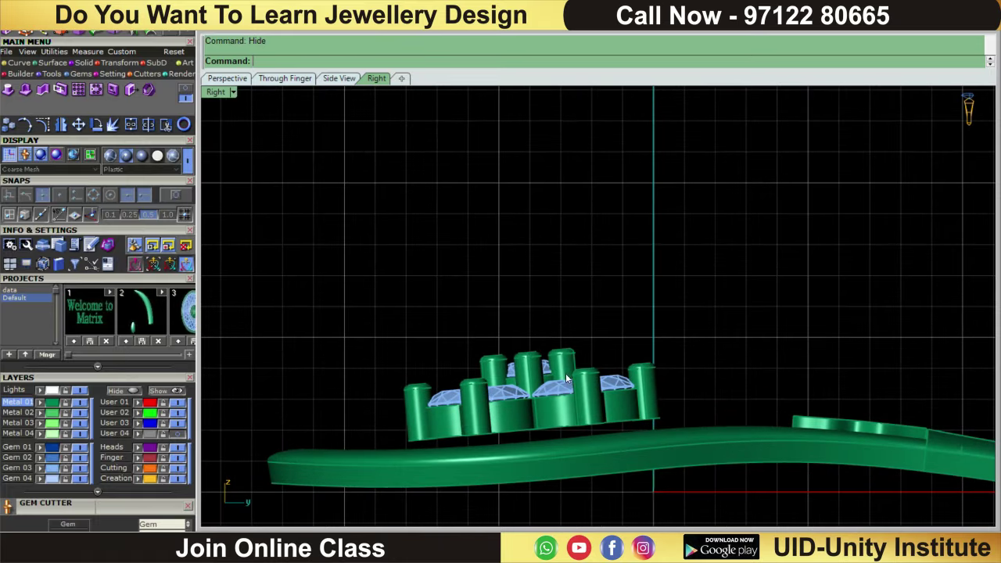
right_click_drag(656, 471, 659, 305)
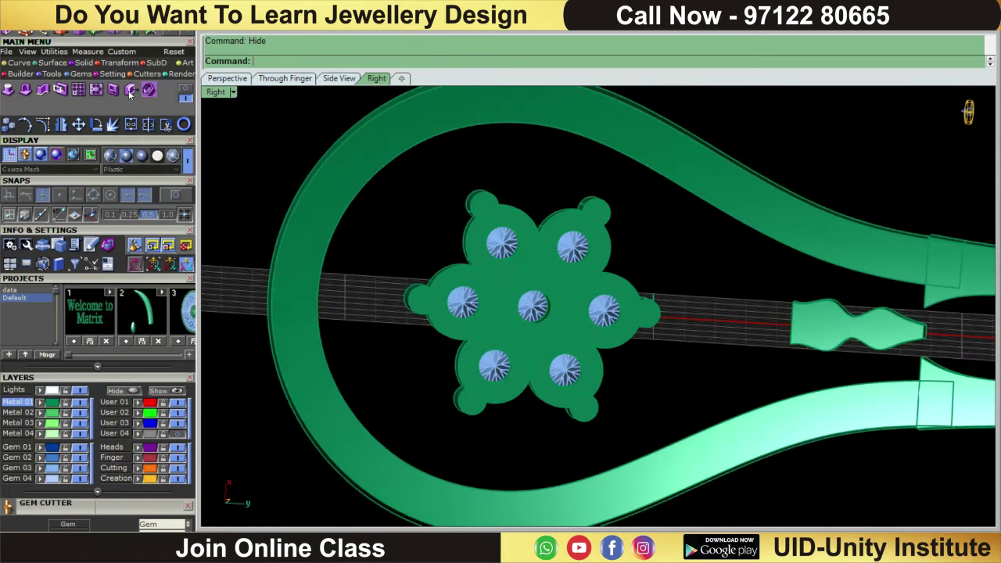
- Start Move Face and pick the faces around the upper-right, left-middle and right gems
left_click(130, 90)
scroll(598, 219, "up", 1)
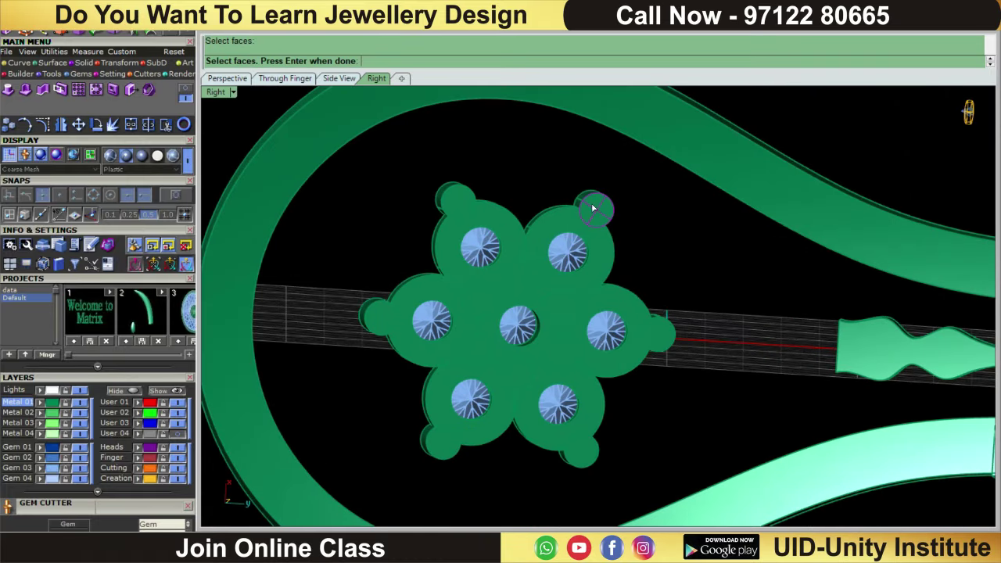
left_click(549, 227)
scroll(433, 283, "up", 2)
left_click(377, 321)
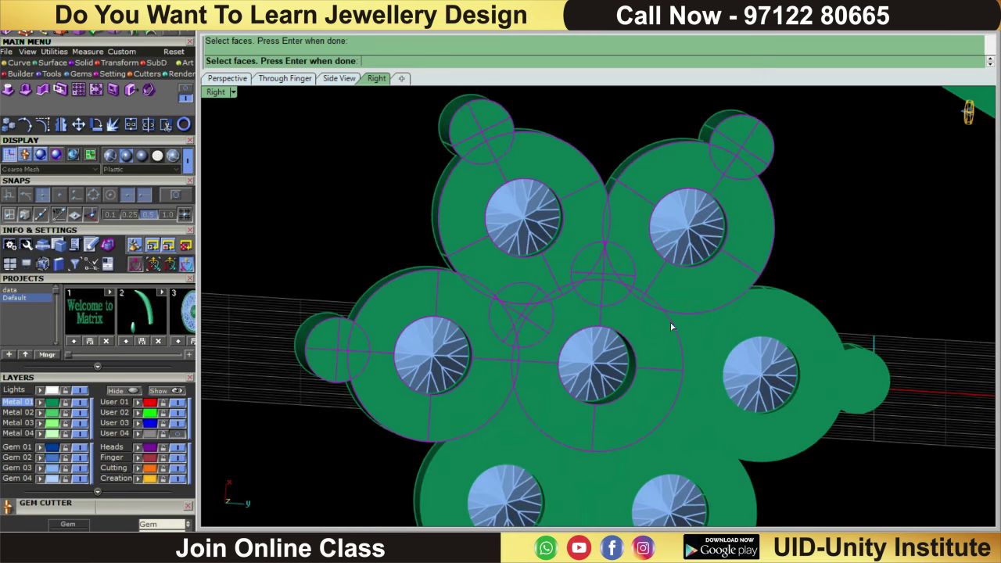
left_click(715, 342)
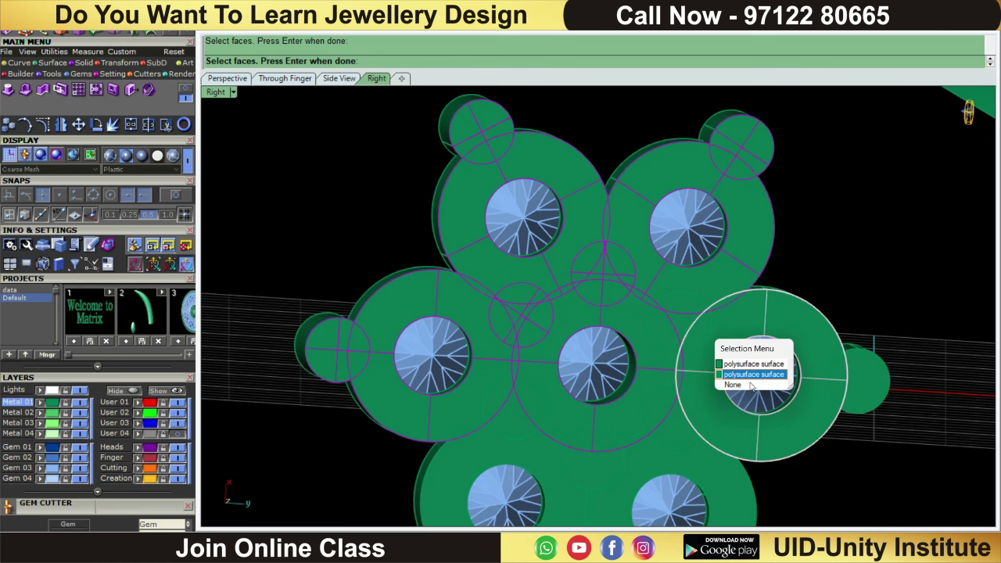
left_click(749, 384)
left_click(701, 438)
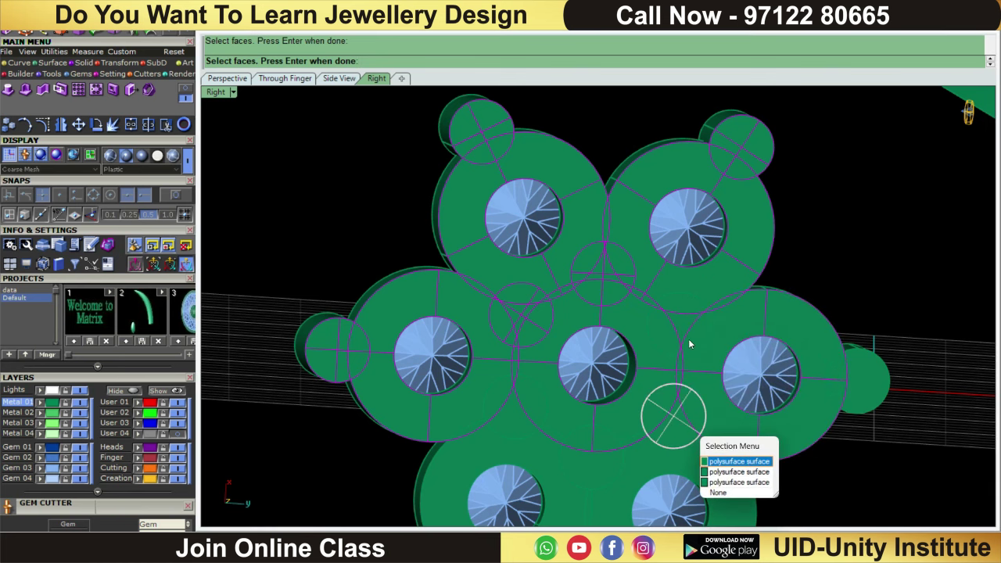
left_click(735, 461)
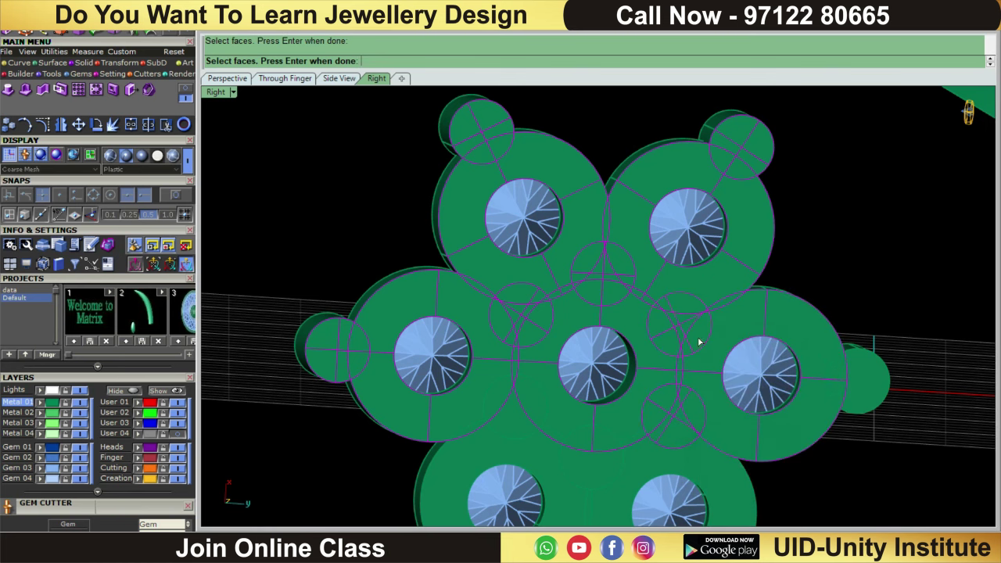
- Pick the remaining small circle faces between the gems via the pick list and finish selecting
left_click(605, 476)
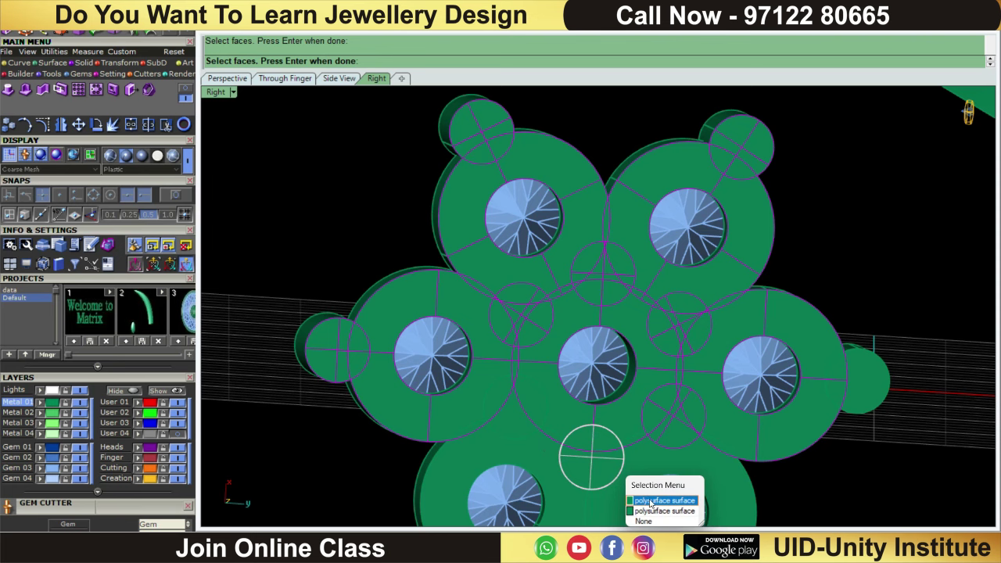
left_click(650, 503)
left_click(518, 430)
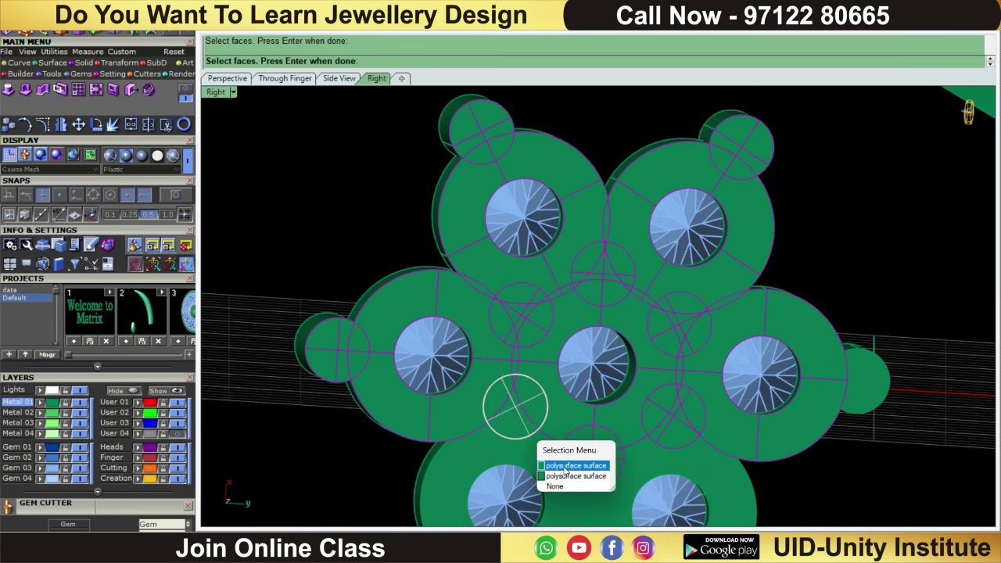
left_click(565, 467)
scroll(604, 467, "down", 2)
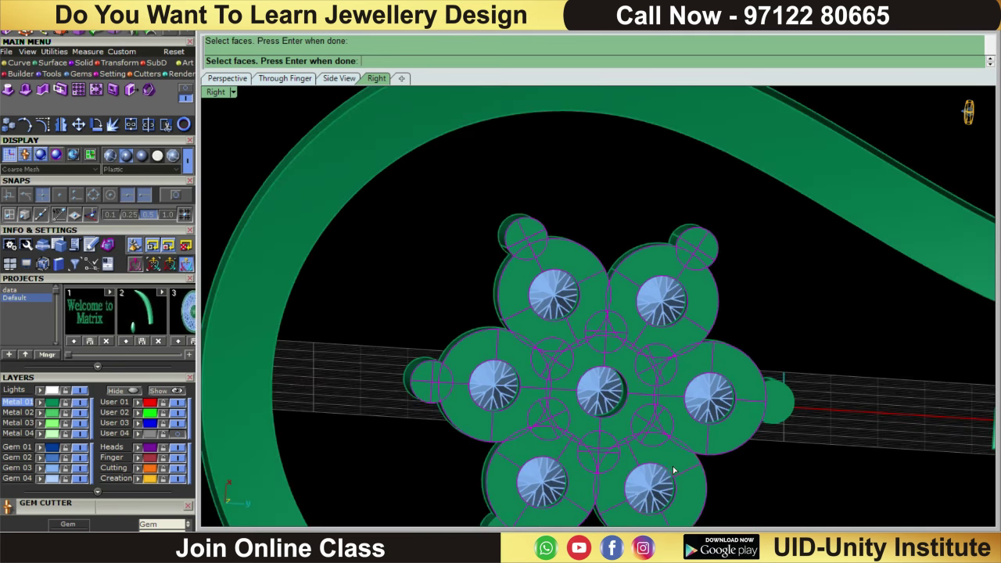
scroll(674, 469, "down", 2)
scroll(660, 422, "up", 2)
left_click(752, 427)
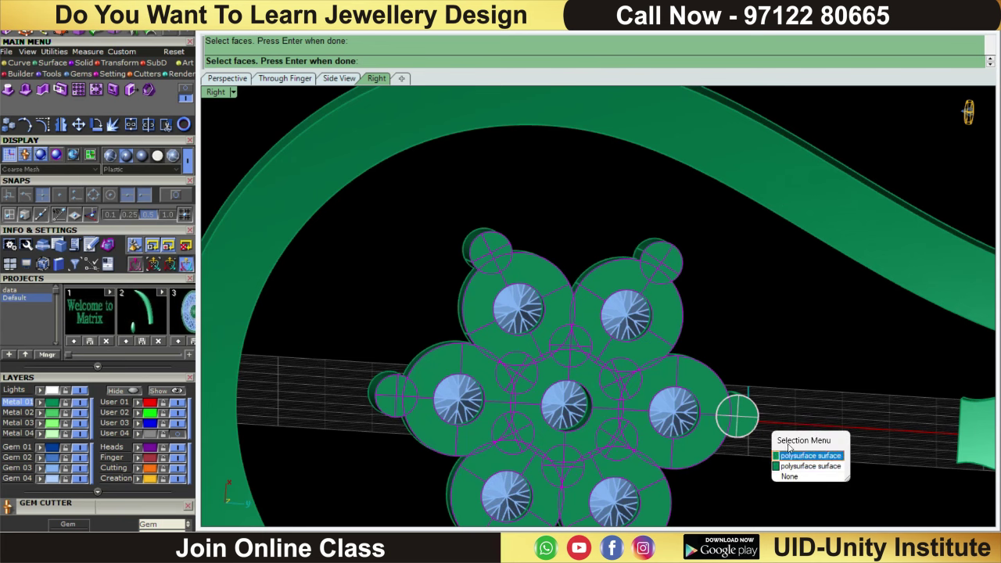
left_click(789, 455)
scroll(782, 453, "down", 2)
scroll(703, 398, "up", 3)
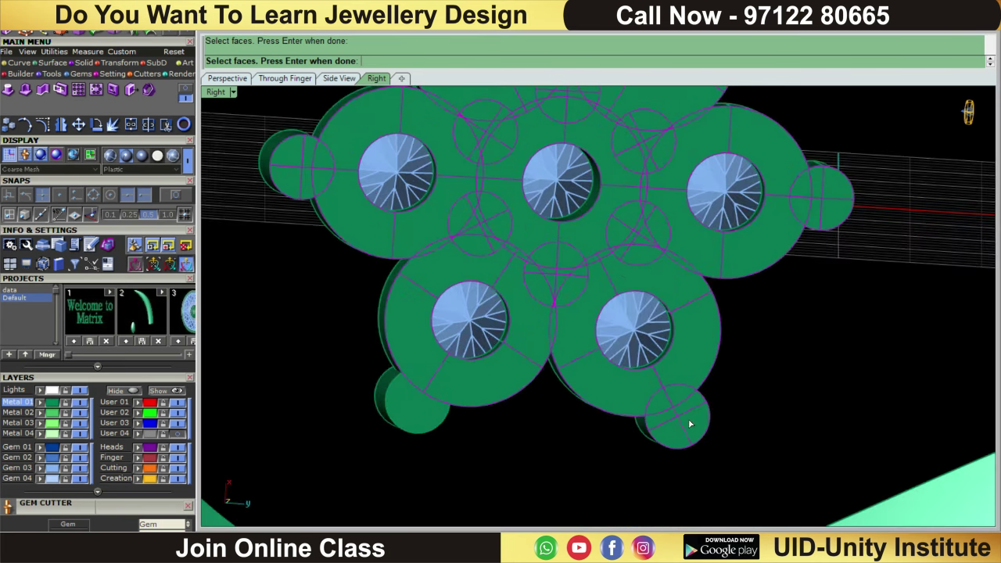
scroll(404, 418, "down", 2)
scroll(469, 391, "down", 2)
scroll(501, 383, "up", 1)
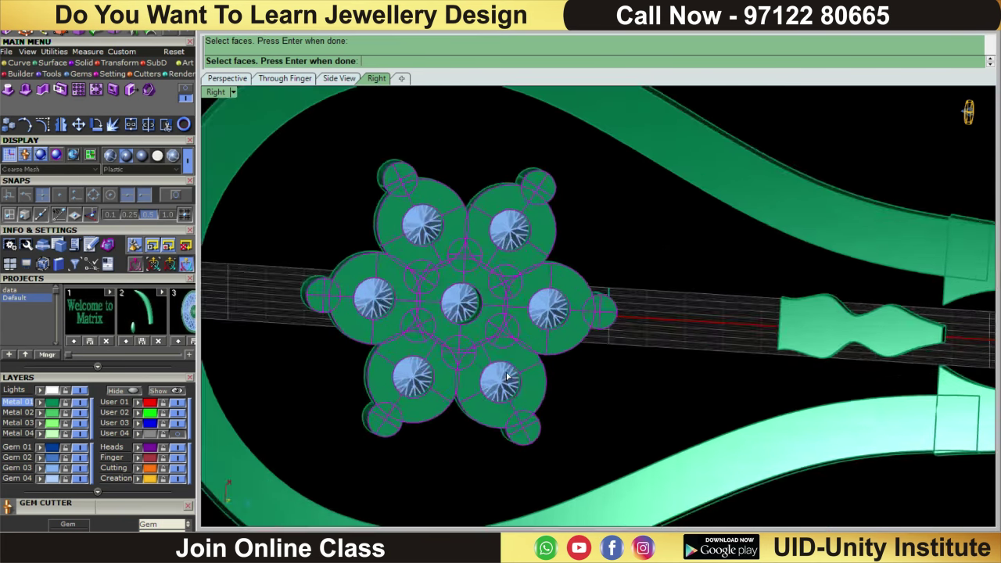
type("R")
key("Return")
key("Return")
- Move the cluster's base faces down onto the frame with from/to points
left_click(573, 320)
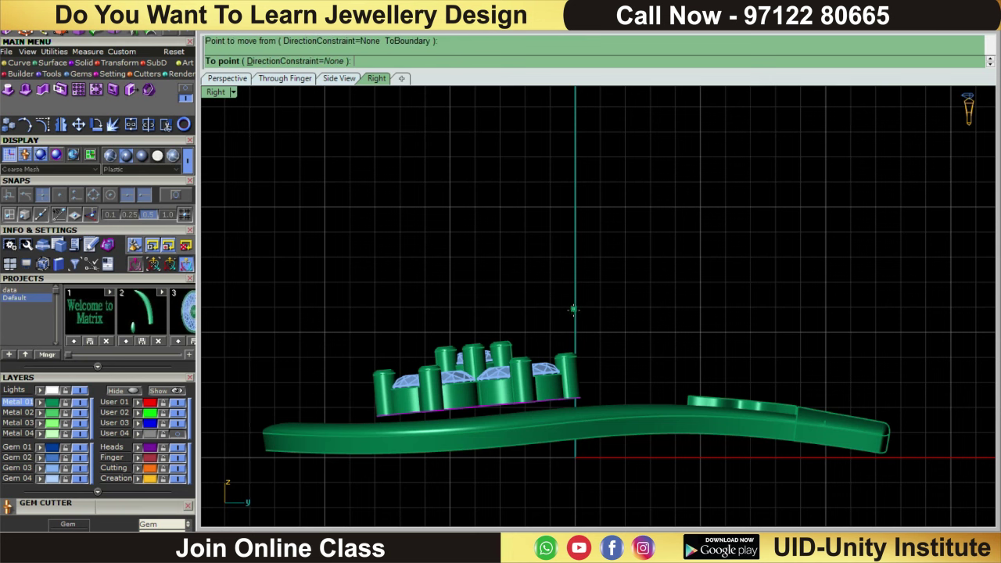
left_click(574, 322)
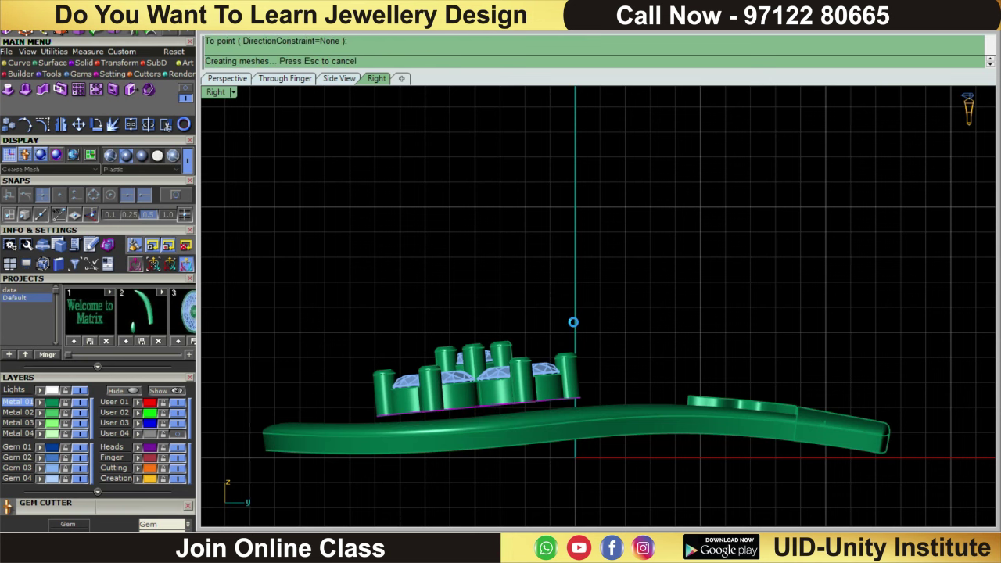
scroll(573, 331, "down", 2)
scroll(574, 332, "down", 2)
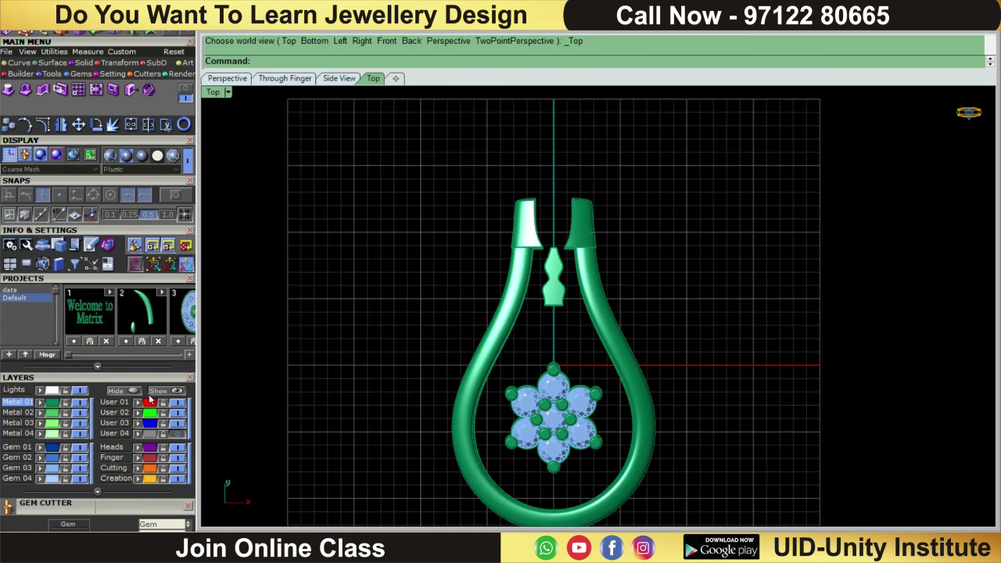
- Show hidden objects, select both curved gem rows, and raise them in Right view
left_click(177, 390)
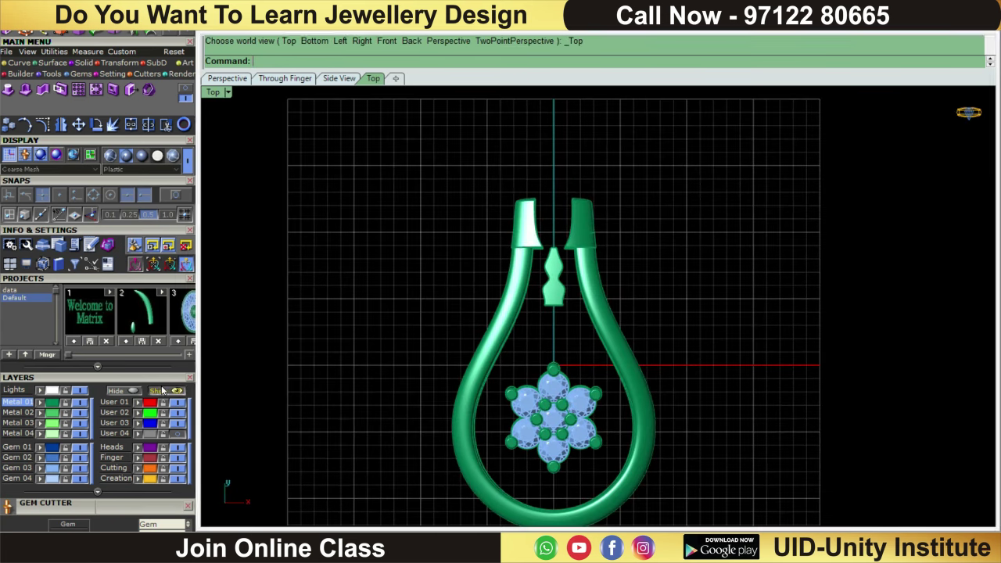
scroll(639, 366, "up", 3)
scroll(640, 366, "up", 2)
left_click(517, 281)
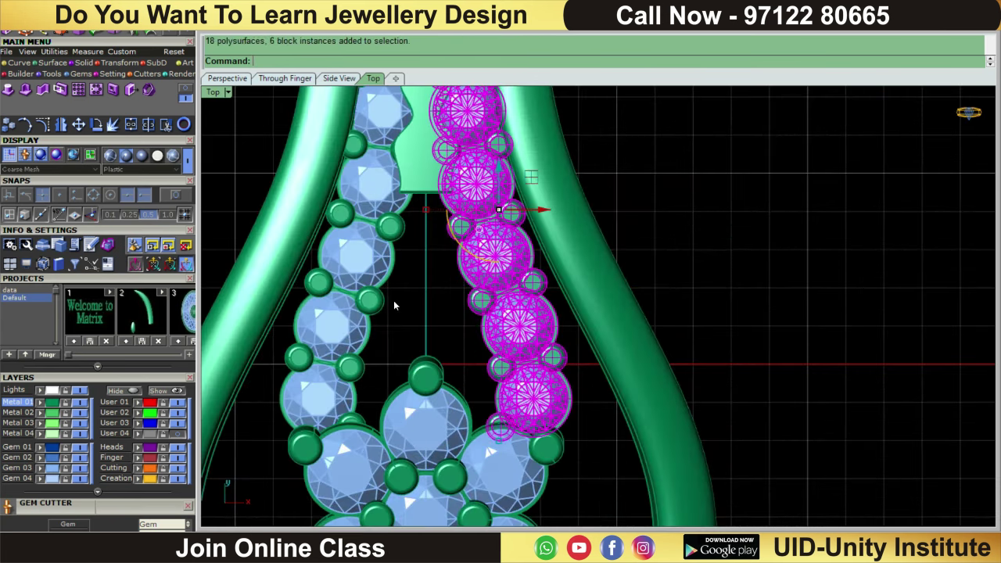
left_click(330, 295, "shift")
scroll(500, 313, "down", 3)
scroll(500, 313, "down", 2)
type("r")
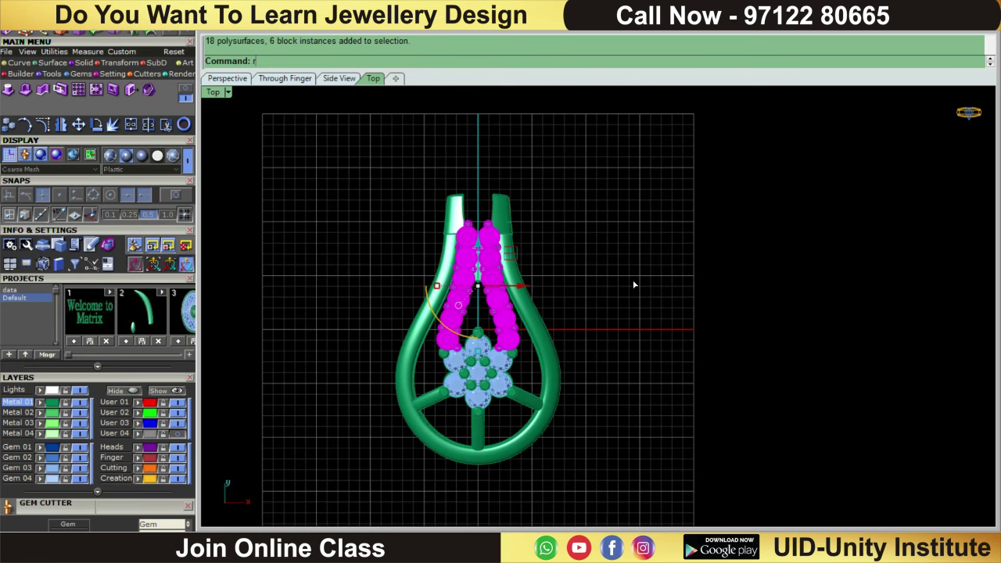
key("Return")
left_click_drag(579, 367, 576, 338)
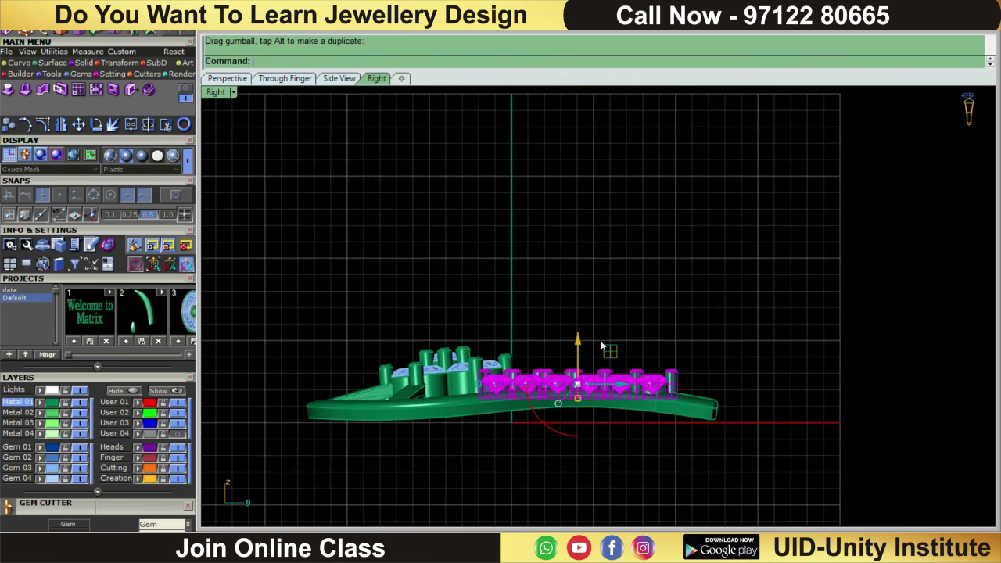
scroll(601, 344, "up", 2)
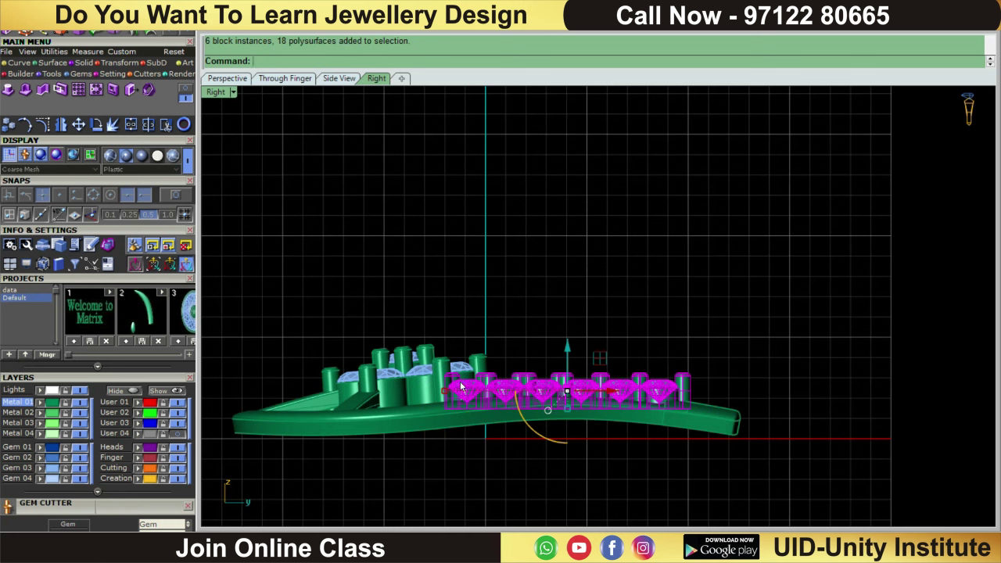
- Bend the straight gem row along a spine so it follows the curved frame
left_click(130, 64)
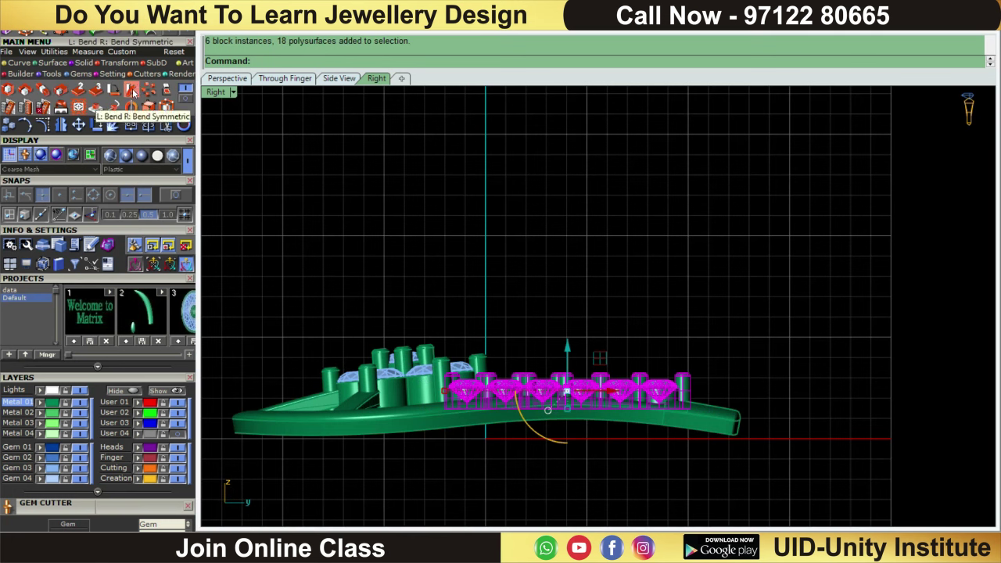
left_click(133, 92)
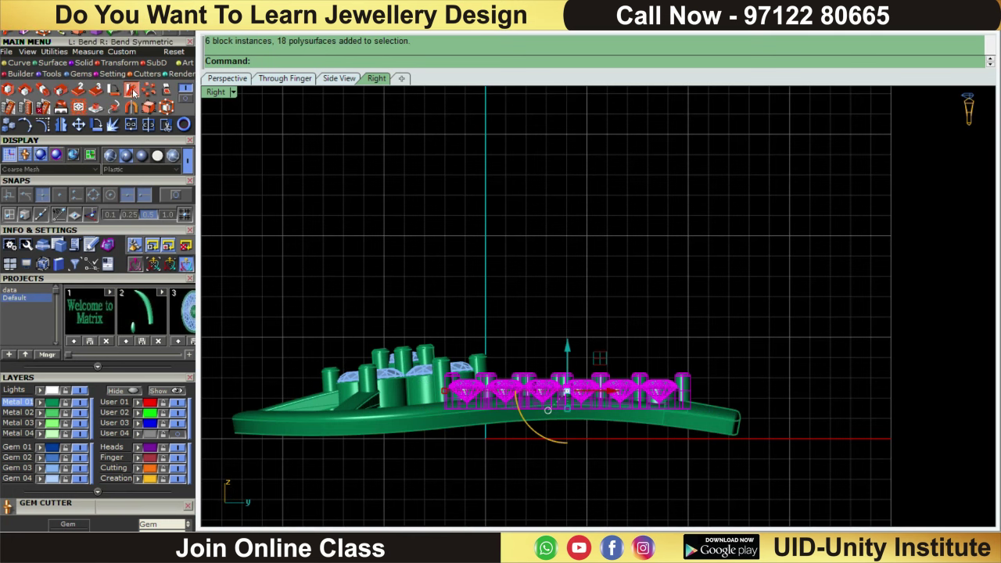
left_click(438, 383)
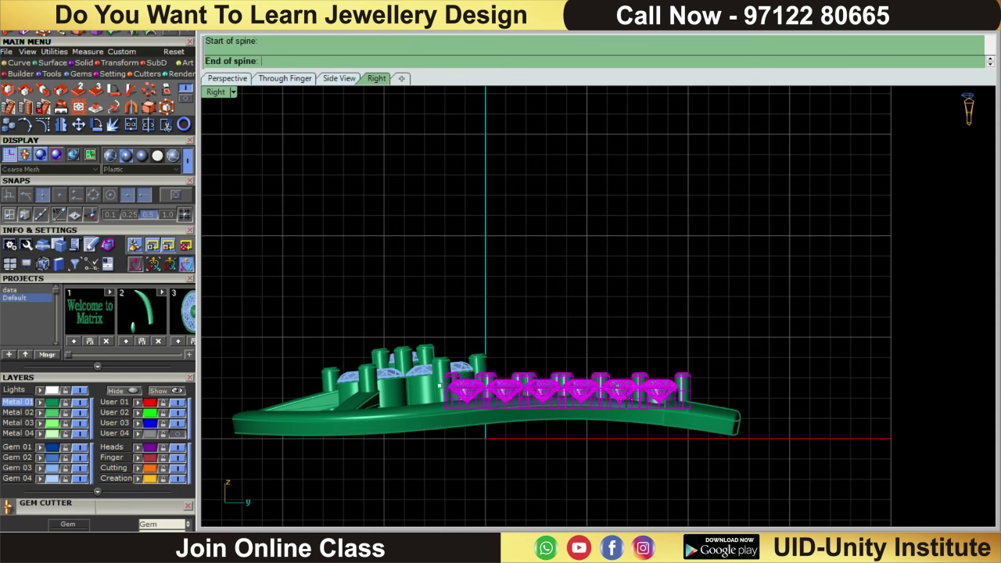
left_click(692, 386)
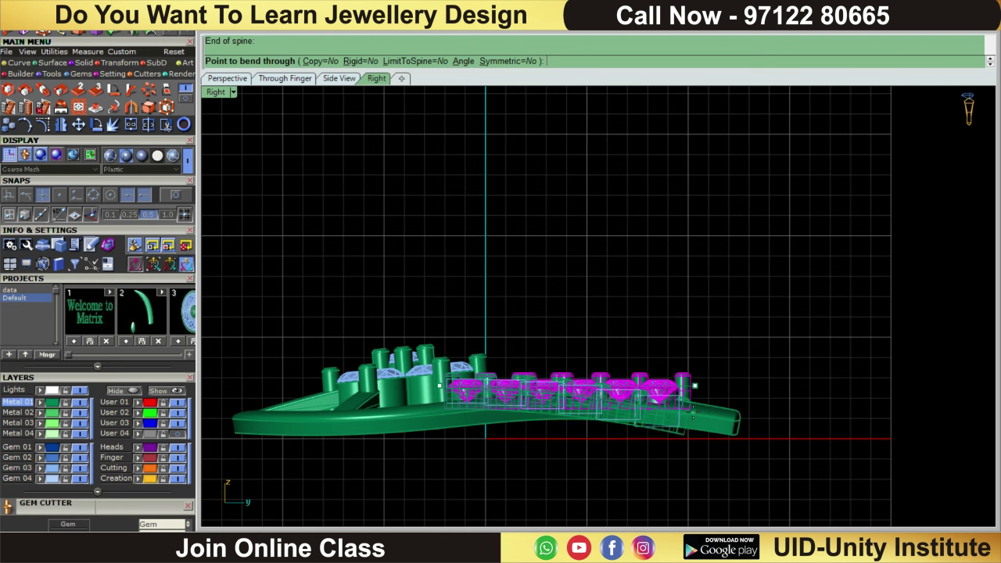
left_click(692, 411)
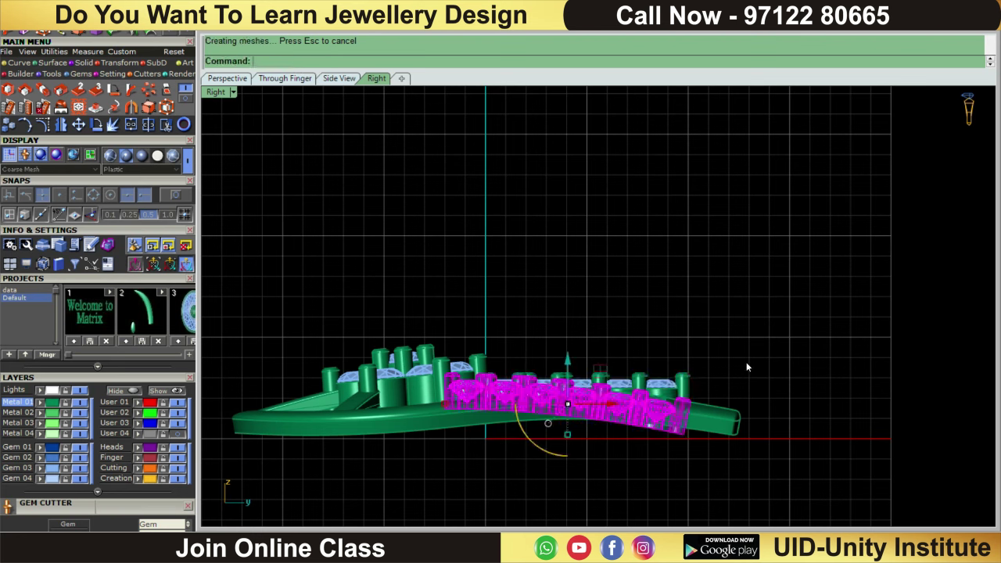
key("ctrl+z")
key("ctrl+y")
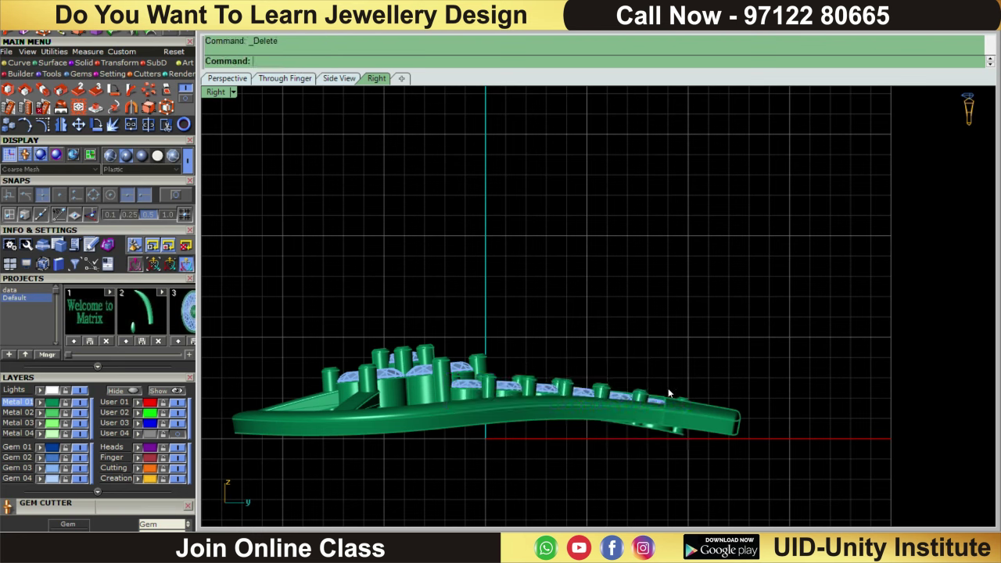
- Rotate the bent gem row to tilt along the band, then check it in Top view
left_click(96, 125)
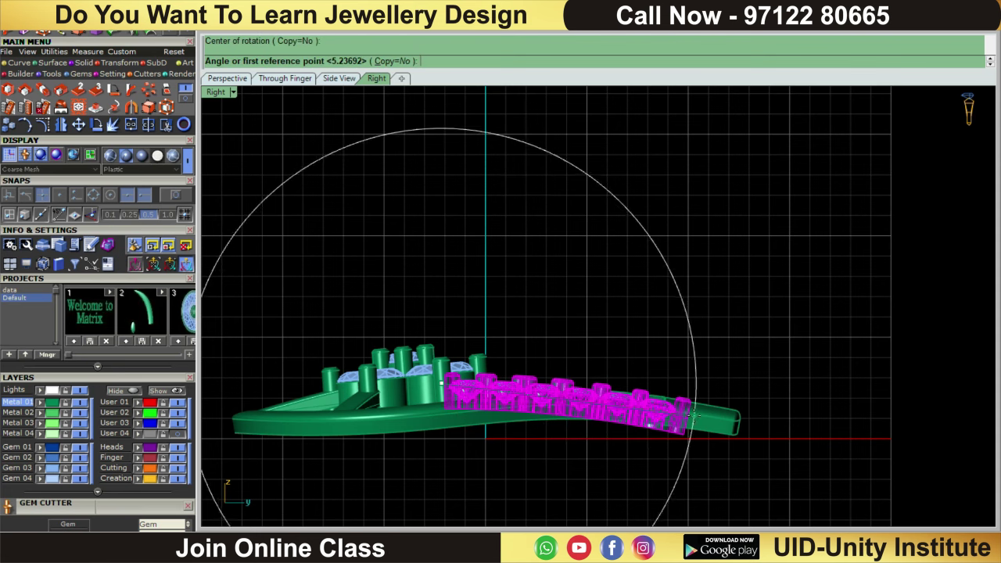
left_click(820, 406)
left_click(818, 432)
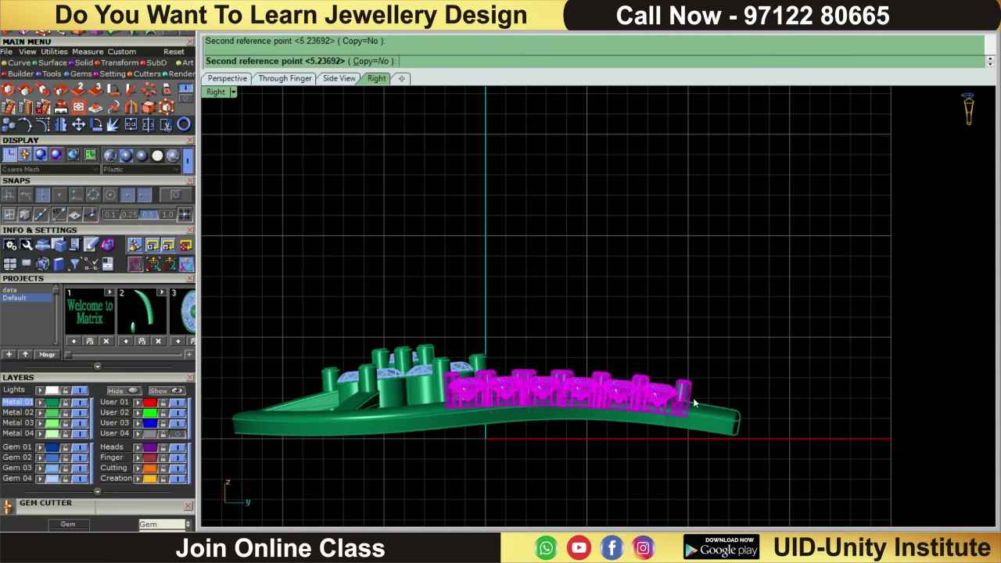
scroll(646, 364, "up", 2)
left_click(626, 389)
scroll(626, 388, "down", 2)
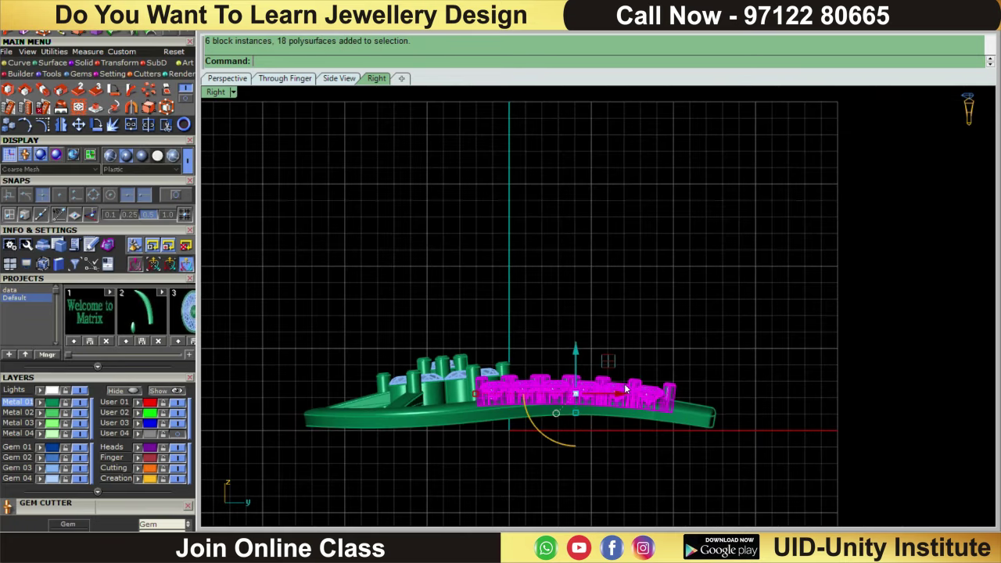
key("ctrl+F1")
left_click(746, 311)
- Mirror the curved gem chain across a vertical line through 0,0,0
scroll(616, 357, "up", 2)
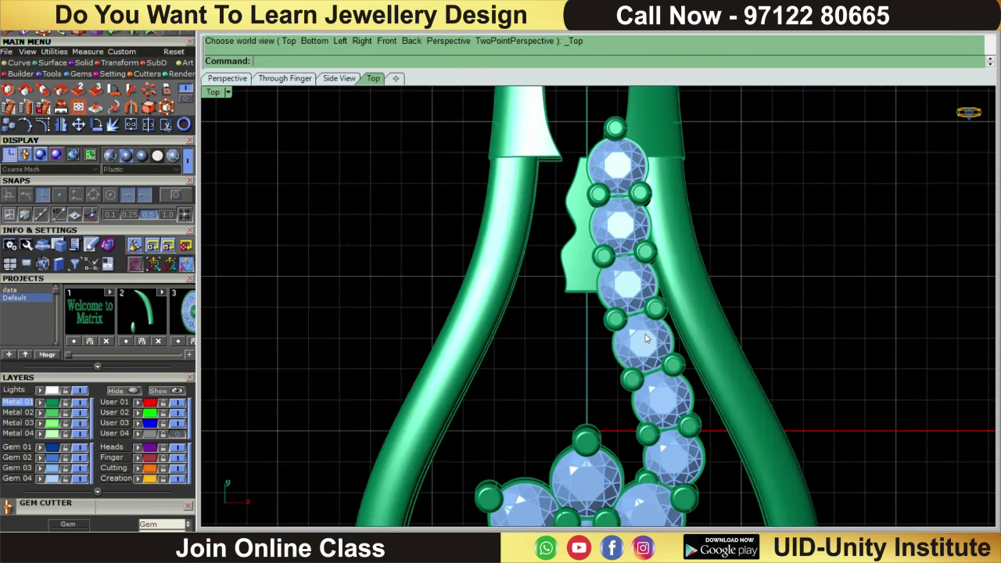
left_click(646, 338)
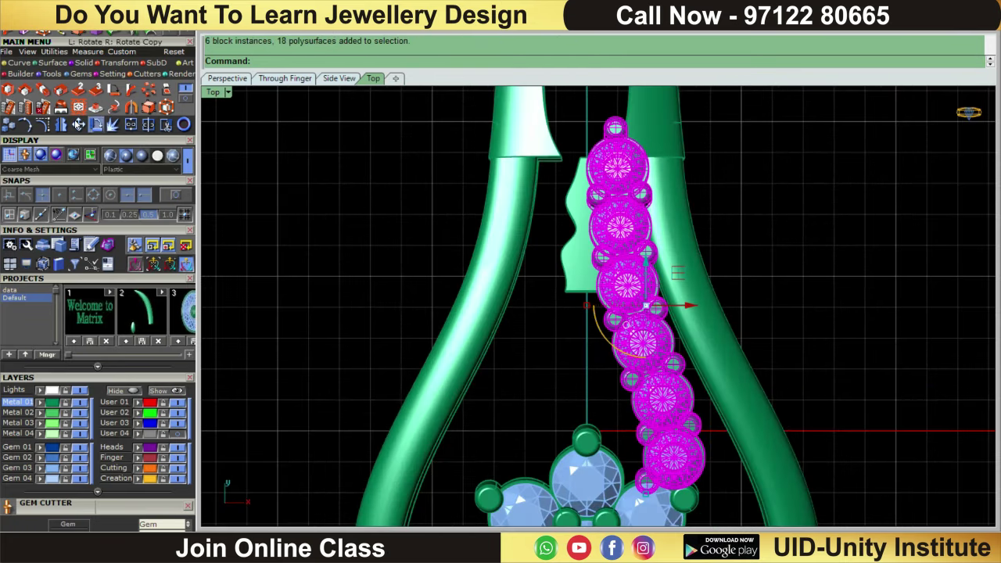
scroll(364, 297, "down", 3)
type("0,0,0")
key("Return")
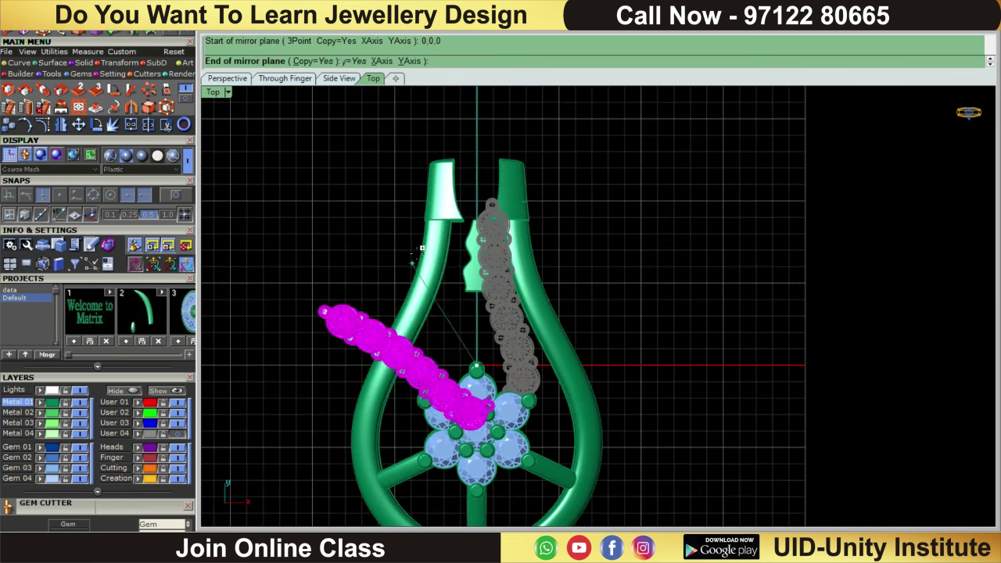
left_click(476, 258)
key("Escape")
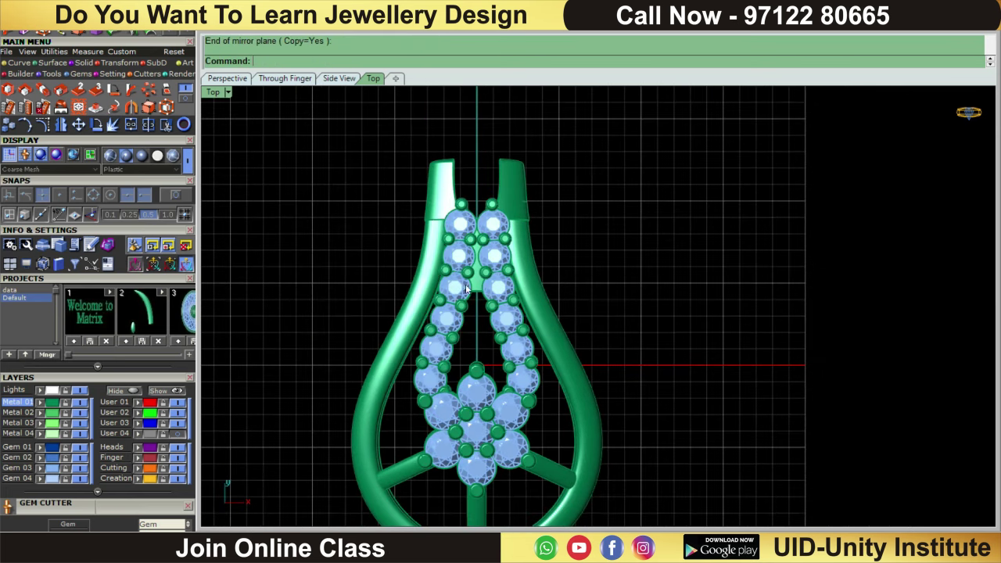
- Shift one gem-seat piece along the band in right view, then return to top view
scroll(463, 285, "up", 3)
left_click(492, 234)
right_click_drag(746, 386, 624, 220)
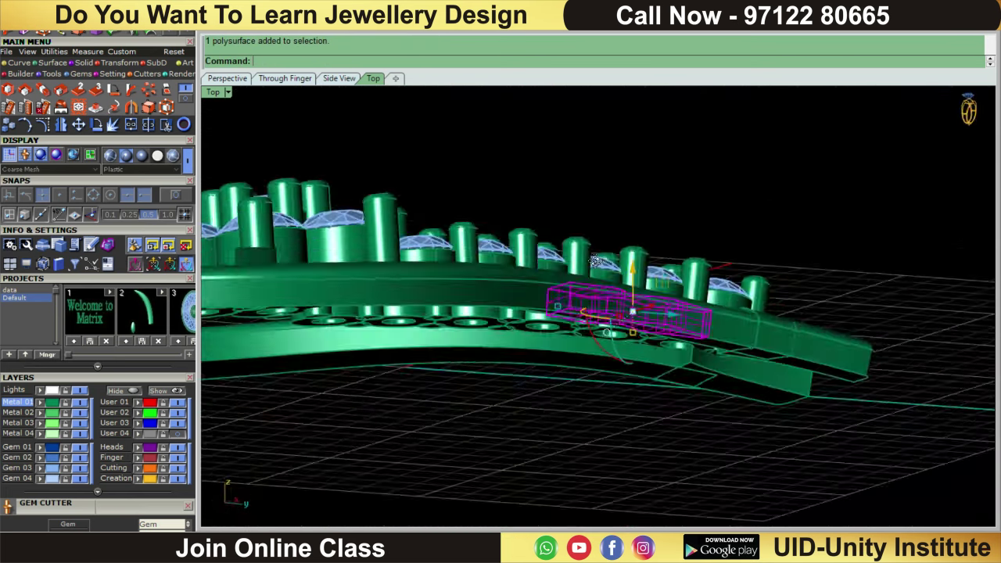
scroll(489, 329, "up", 5)
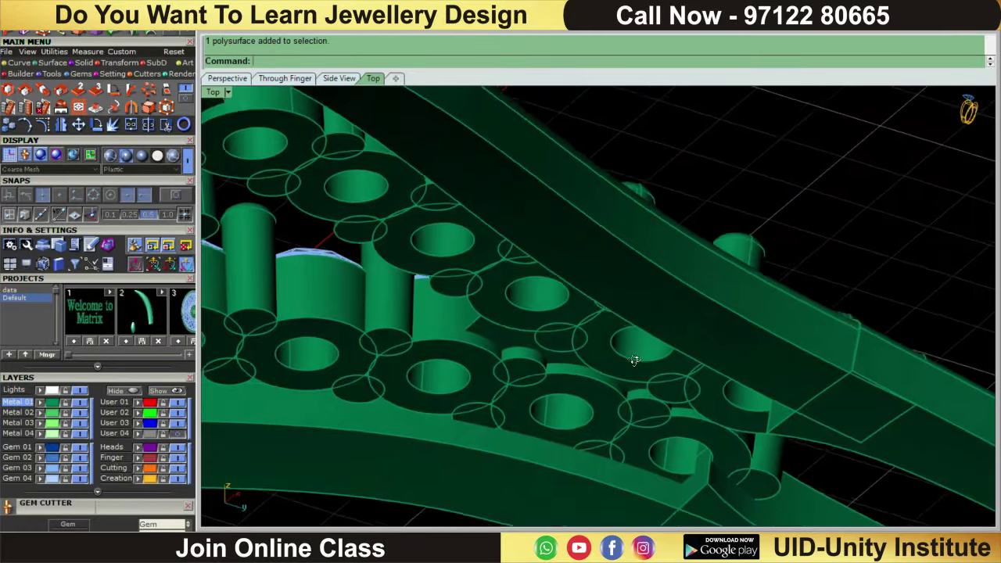
key("ctrl+F3")
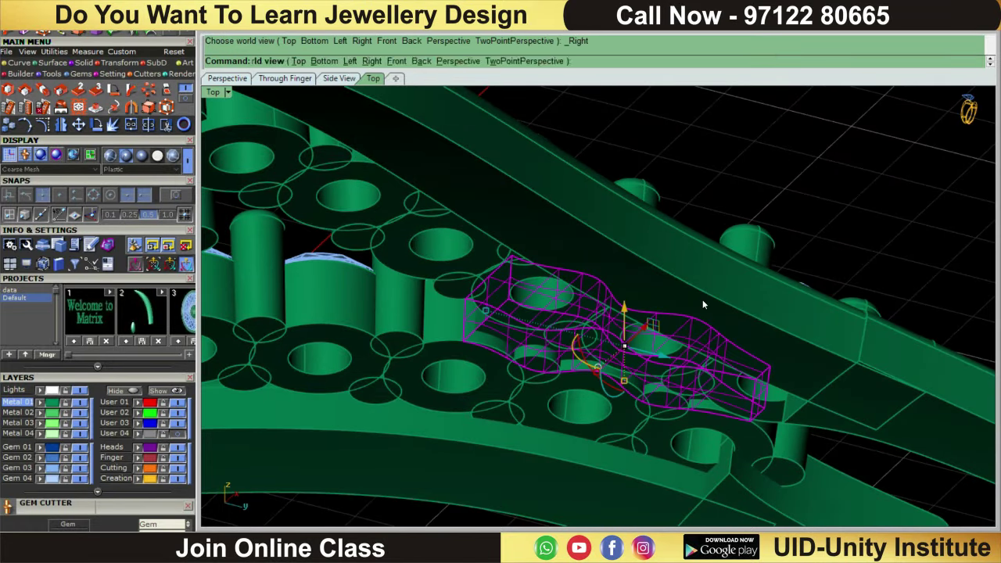
left_click_drag(726, 190, 725, 200)
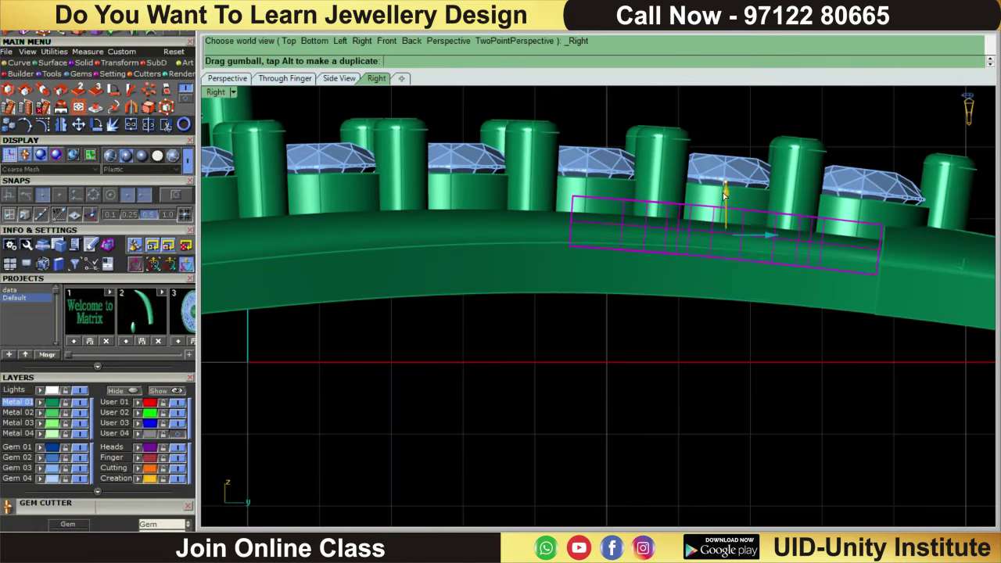
left_click(722, 414)
mouse_move(727, 475)
right_mouse_down()
mouse_move(732, 436)
mouse_move(715, 466)
mouse_move(704, 448)
right_mouse_up()
key("ctrl+F1")
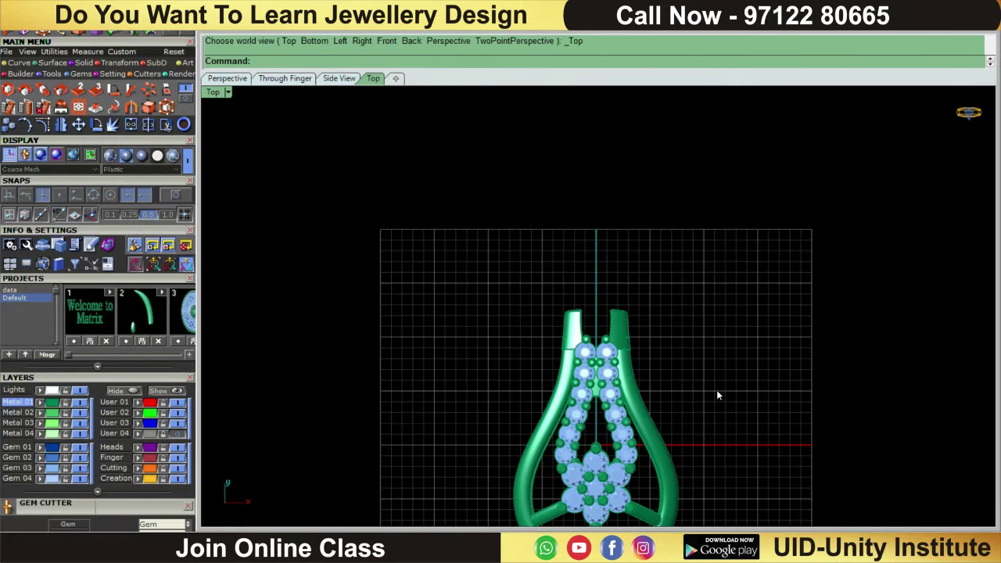
- Save the pendant as DPD-06.3dm and orbit it into a tilted view
scroll(711, 351, "down", 2)
key("ctrl+s")
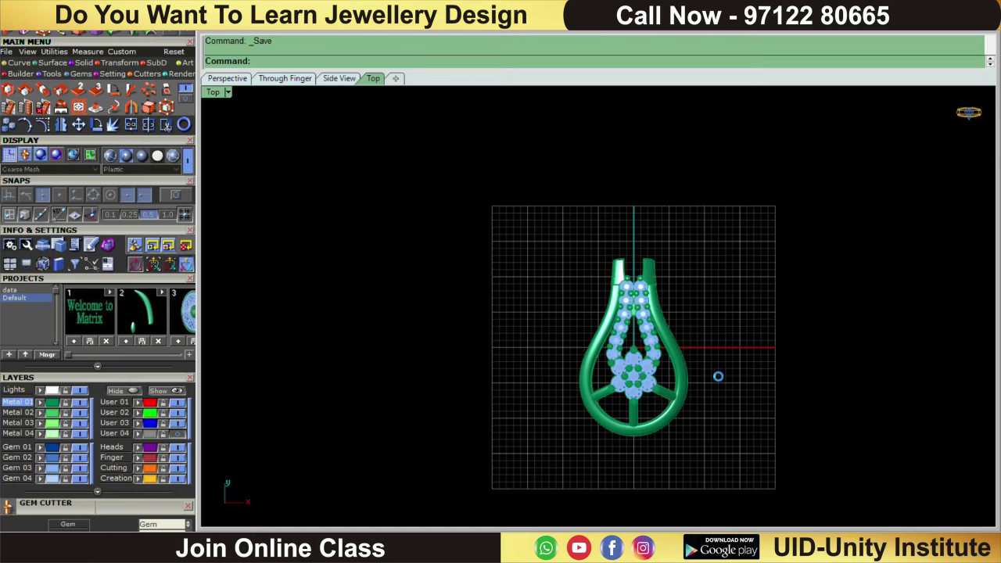
scroll(717, 375, "up", 2)
scroll(661, 407, "up", 3)
mouse_move(688, 403)
right_mouse_down()
mouse_move(798, 481)
mouse_move(703, 266)
mouse_move(737, 215)
mouse_move(688, 273)
mouse_move(670, 268)
mouse_move(788, 399)
right_mouse_up()
- Select the frame band and its curves, zooming in to inspect them
left_click_drag(793, 466, 779, 488)
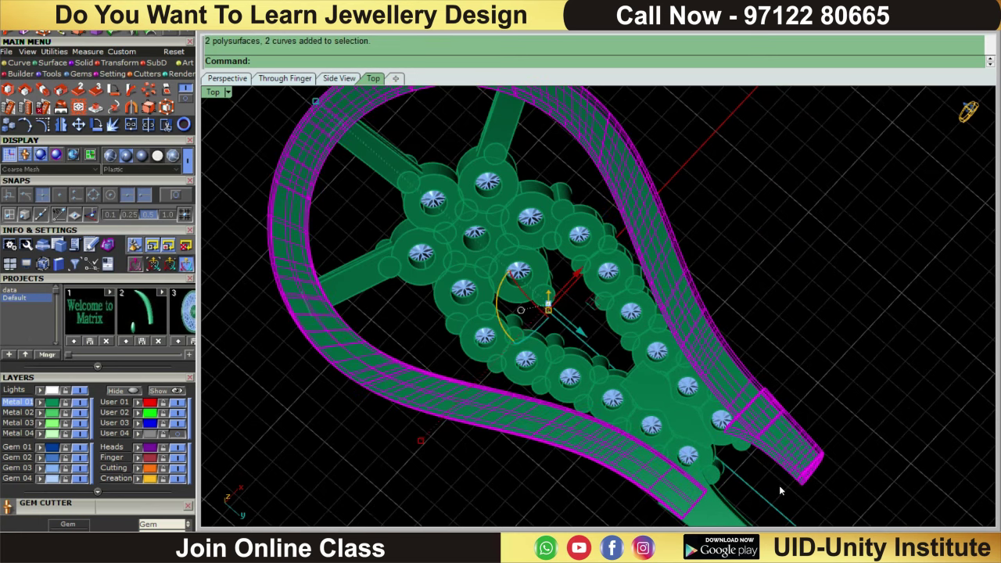
scroll(805, 463, "up", 2)
scroll(805, 463, "up", 1)
scroll(801, 422, "up", 1)
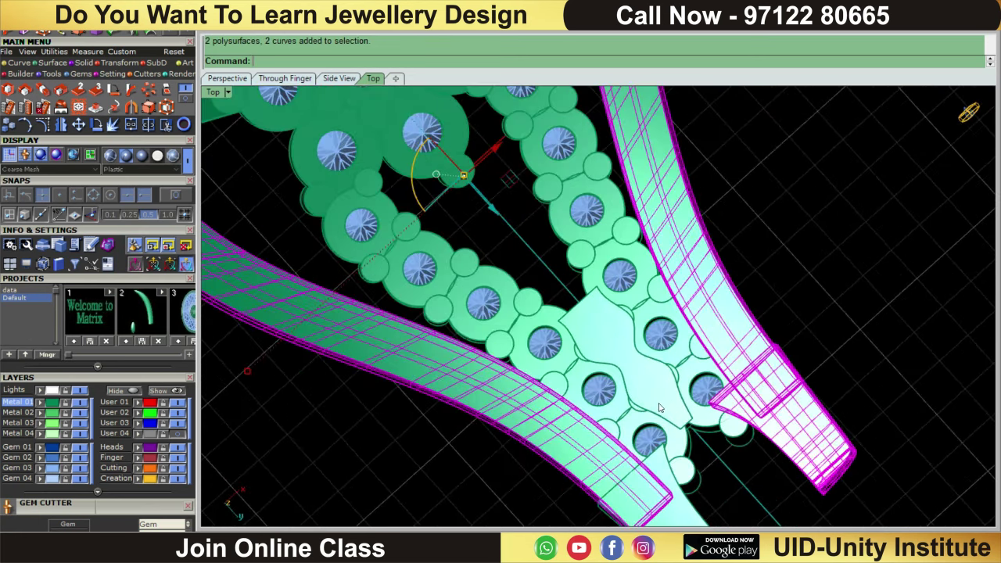
scroll(793, 336, "down", 2)
scroll(794, 335, "down", 1)
- Check the mirrored gem rows from Bottom, Top and Right views, ending on Top
type("b")
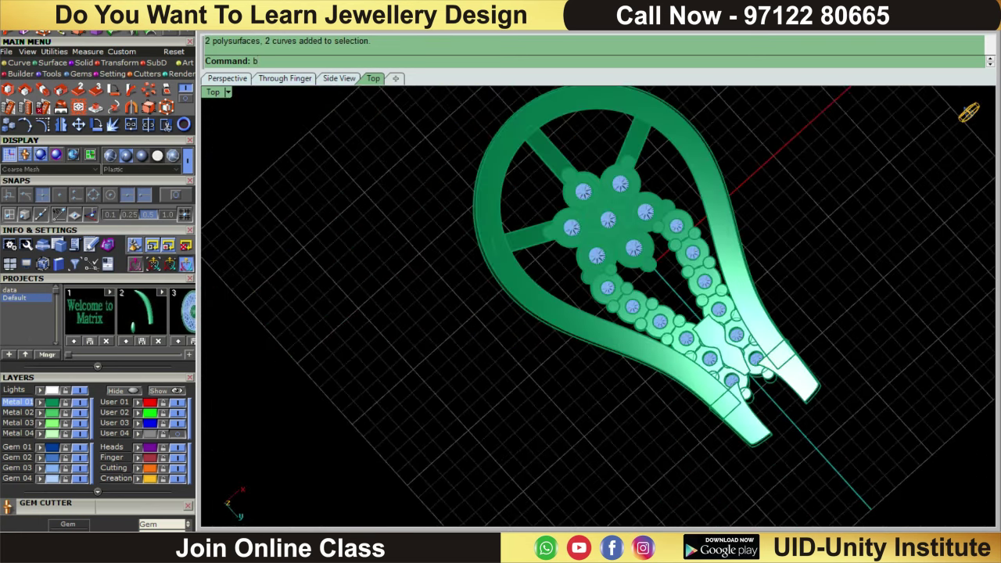
key("Return")
type("t")
key("Return")
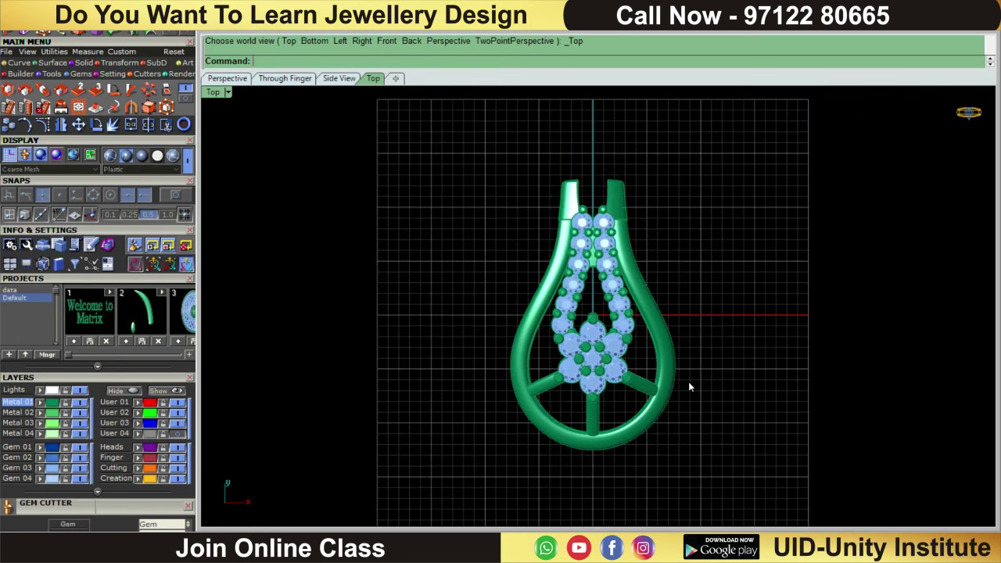
type("r")
key("Return")
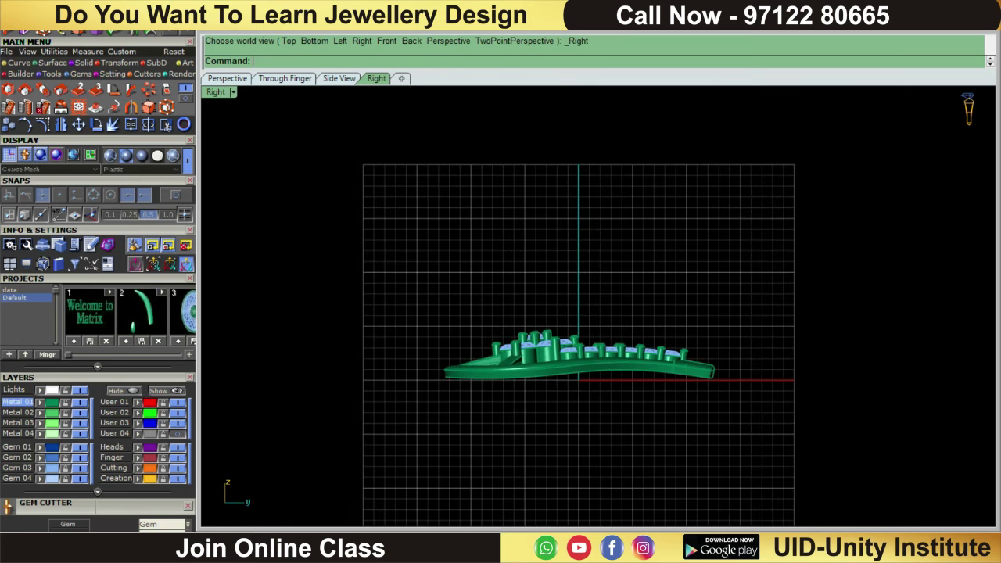
type("t")
key("Return")
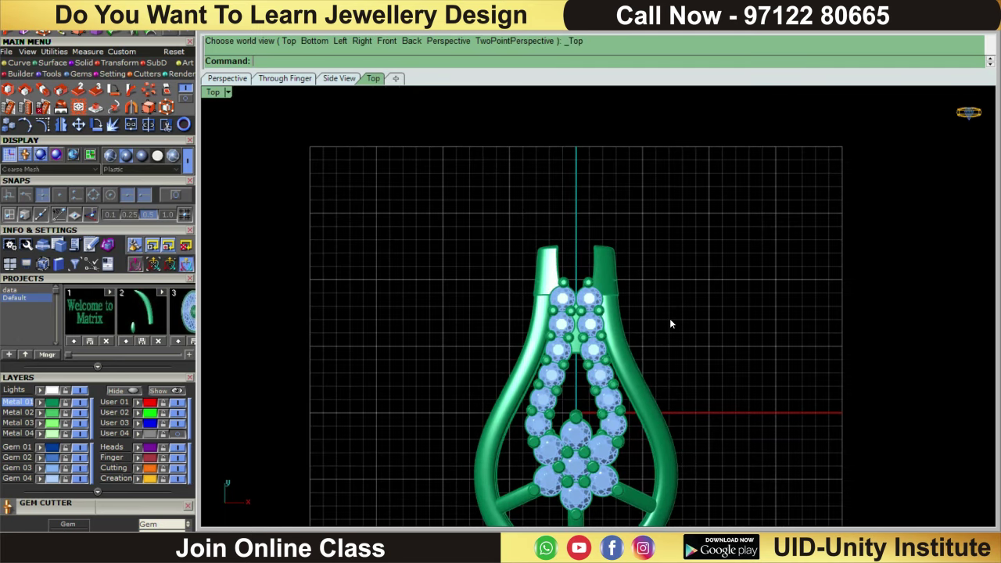
scroll(670, 323, "up", 3)
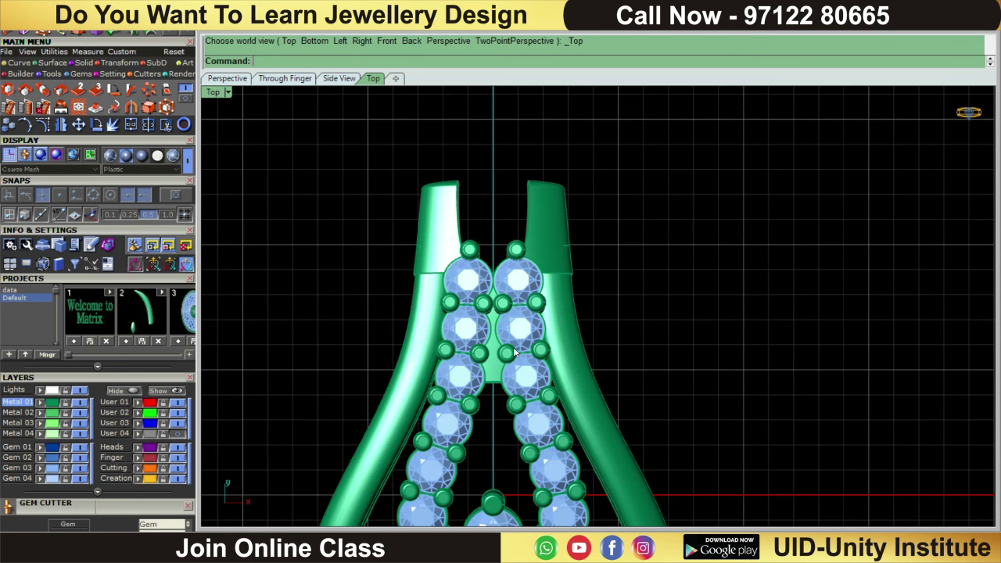
- View the pendant from below in Bottom view and bring up the Curve tools
scroll(525, 335, "down", 1)
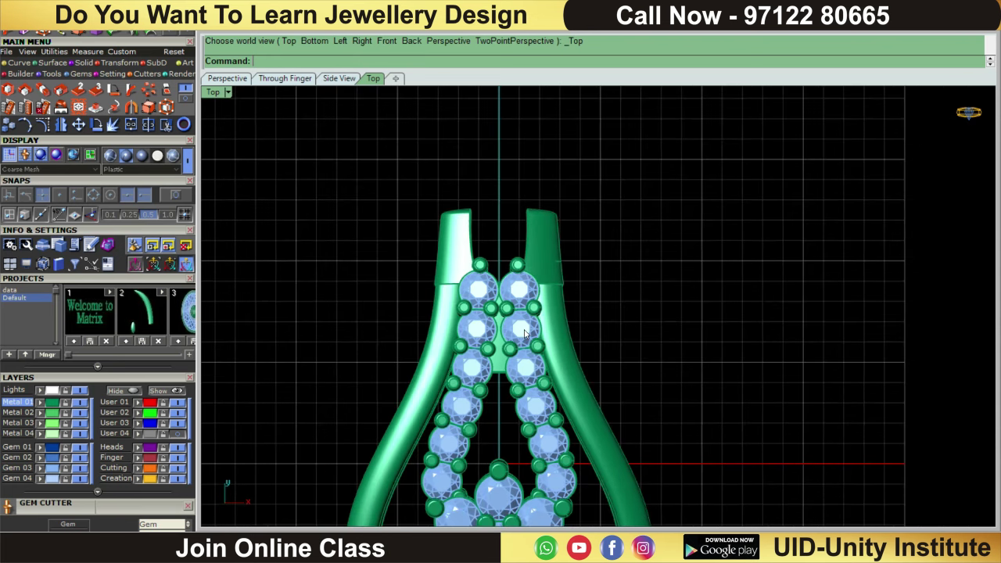
scroll(599, 324, "down", 1)
scroll(532, 344, "down", 2)
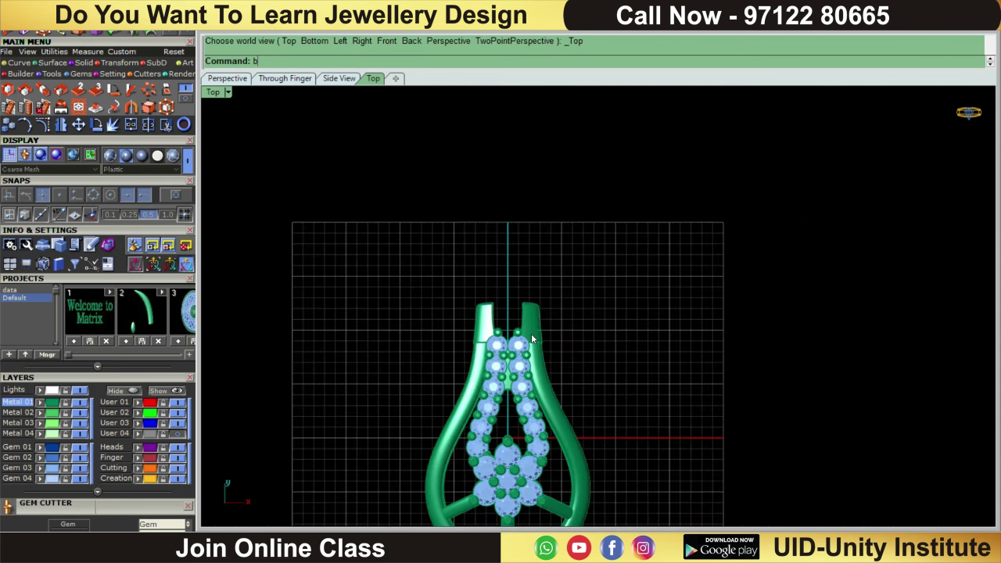
key("ctrl+shift+F1")
scroll(615, 272, "up", 3)
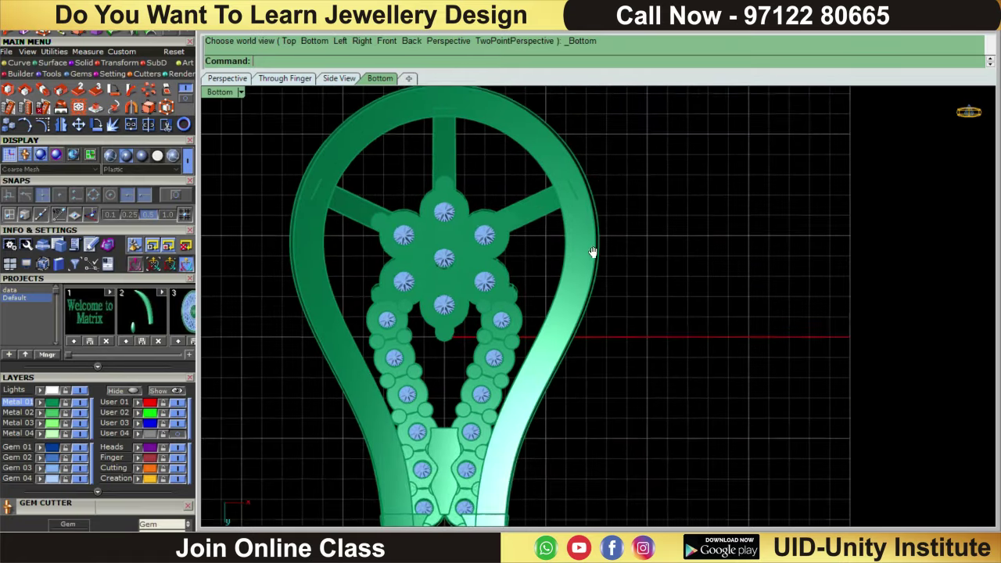
scroll(606, 268, "down", 1)
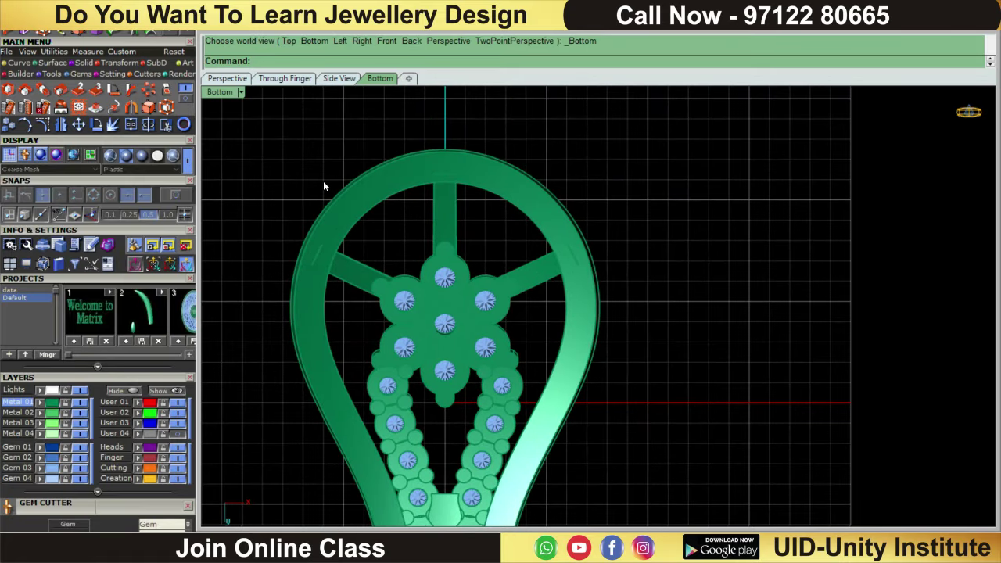
left_click(19, 62)
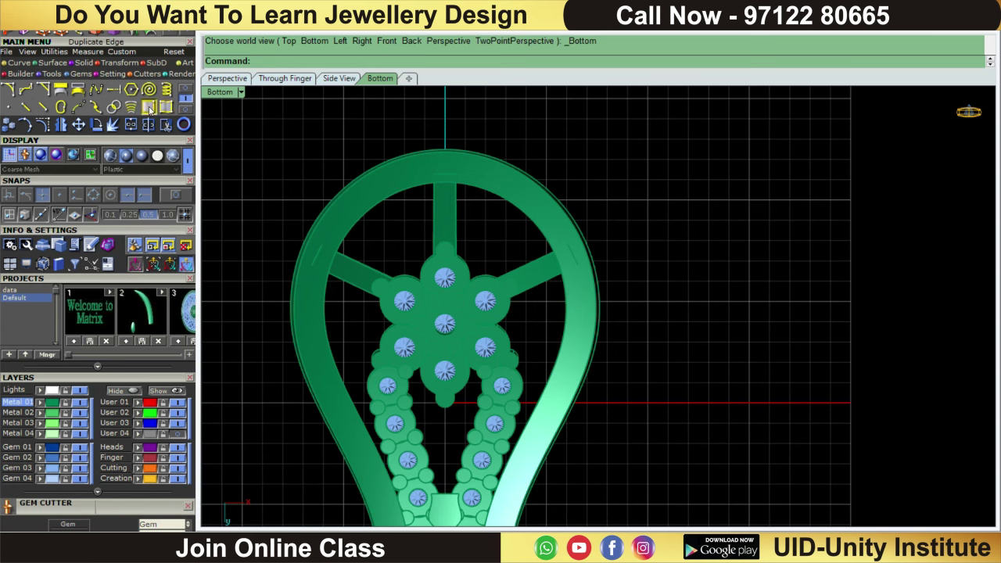
- Start Duplicate Edge and pick the bulb frame's outline and an edge of the right lower leg
left_click(166, 107)
scroll(448, 157, "up", 2)
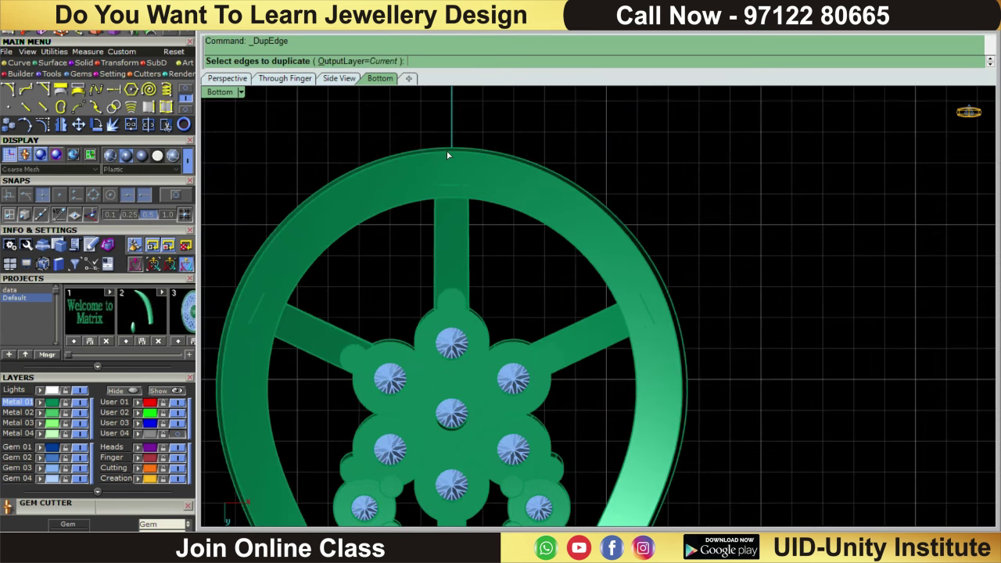
left_click(448, 155)
scroll(476, 196, "down", 1)
scroll(576, 320, "up", 2)
scroll(576, 320, "up", 2)
scroll(549, 341, "up", 2)
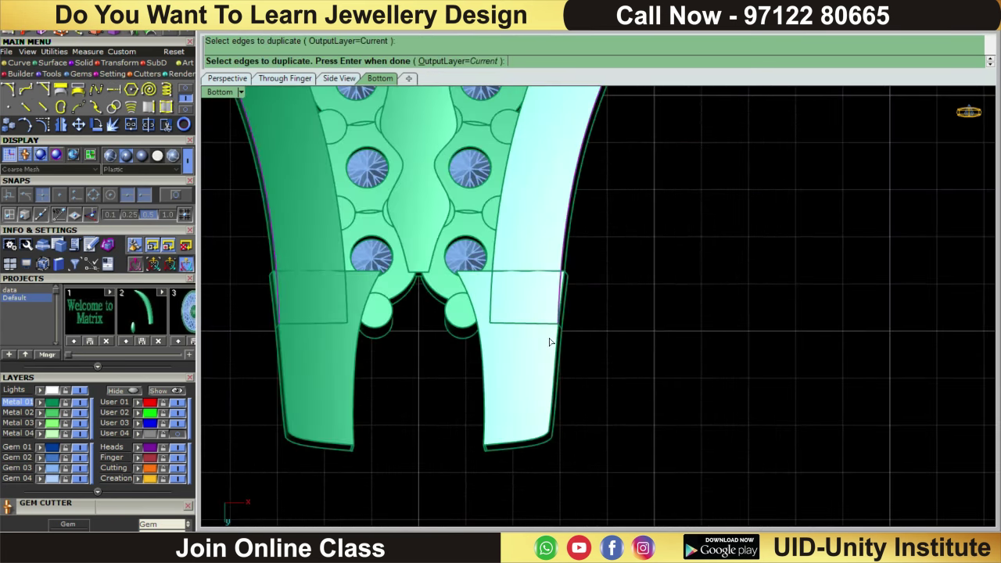
scroll(560, 295, "up", 2)
left_click(565, 272)
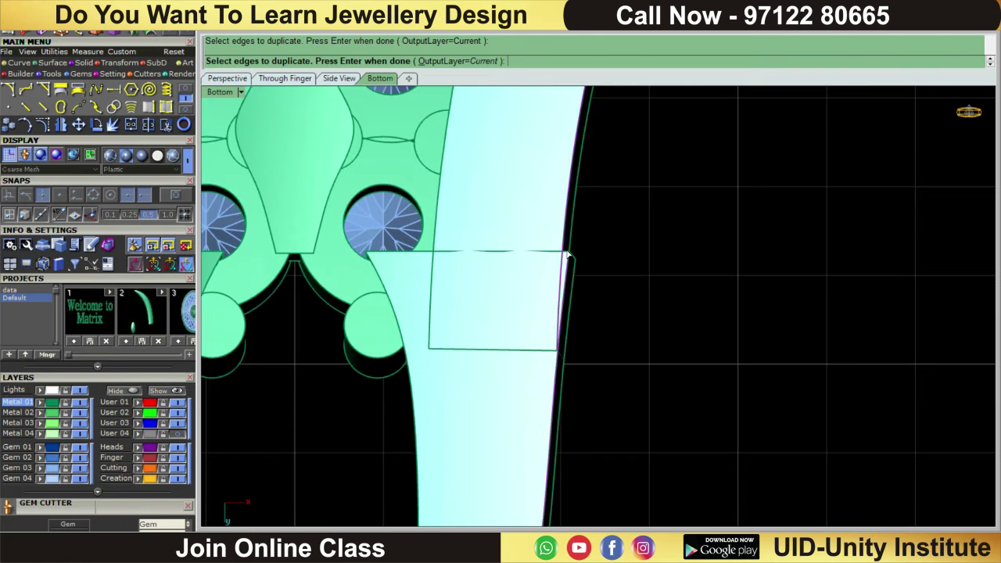
- Pick the left lower leg's inner edge and frame both lower legs in view
scroll(563, 261, "up", 4)
scroll(561, 264, "down", 3)
scroll(464, 318, "down", 3)
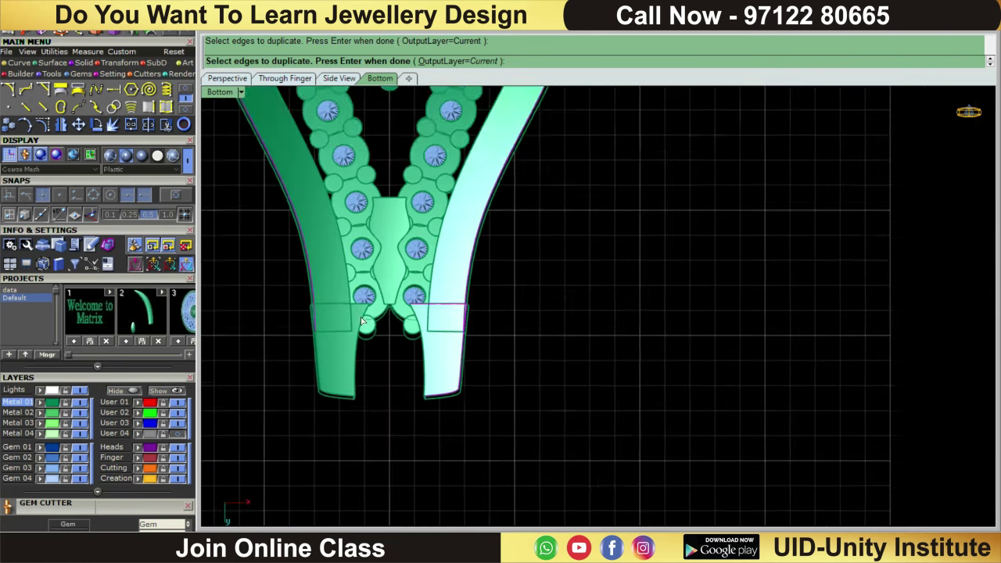
scroll(440, 233, "up", 2)
scroll(391, 219, "up", 2)
scroll(386, 229, "up", 2)
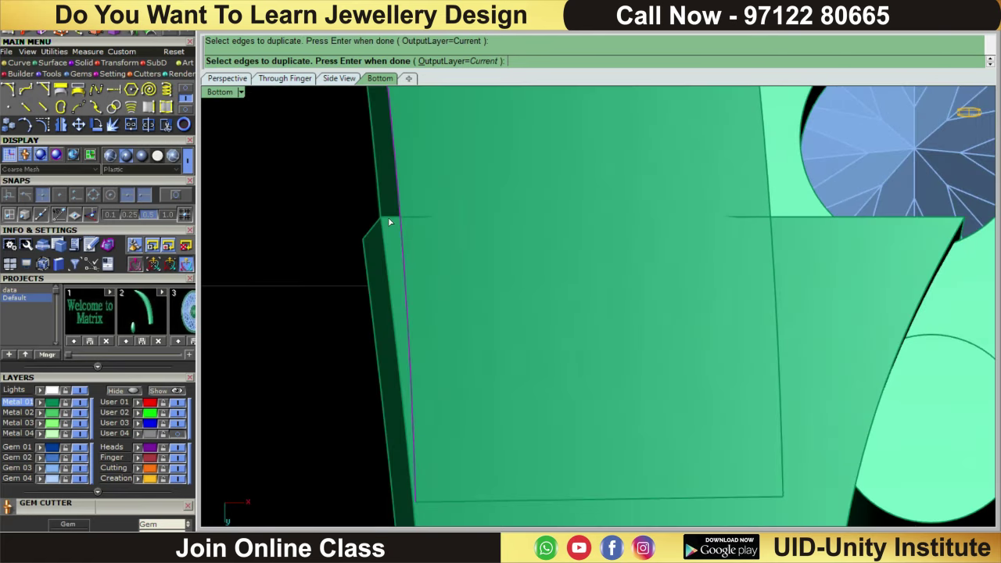
scroll(387, 243, "down", 3)
scroll(501, 334, "up", 2)
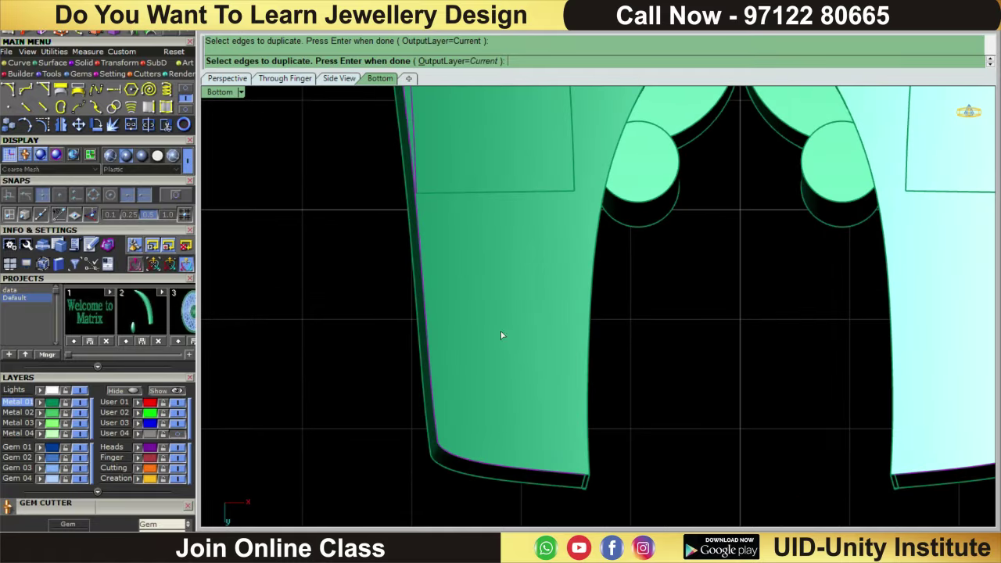
left_click(591, 377)
scroll(912, 510, "up", 3)
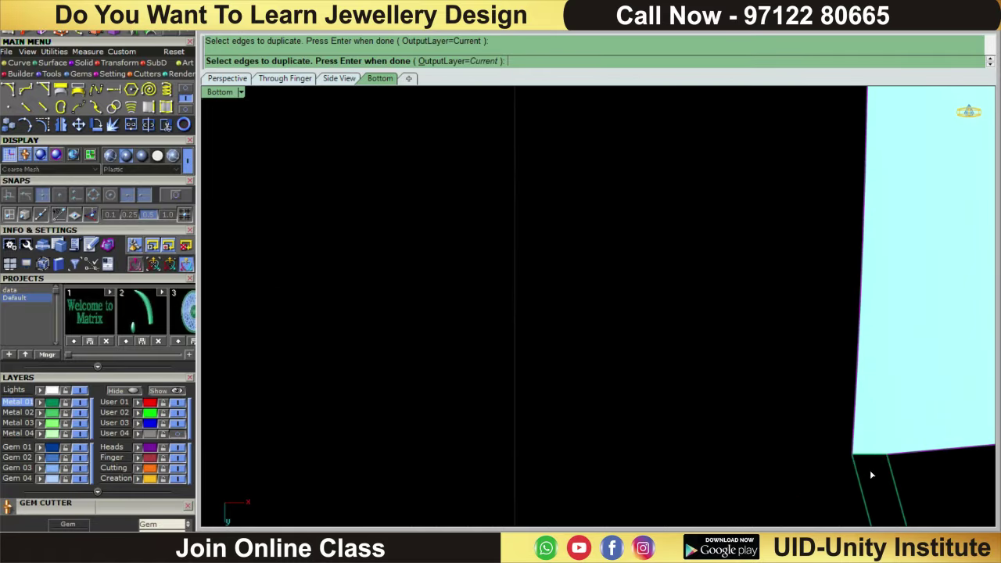
scroll(701, 443, "down", 2)
scroll(559, 373, "down", 2)
scroll(492, 381, "up", 3)
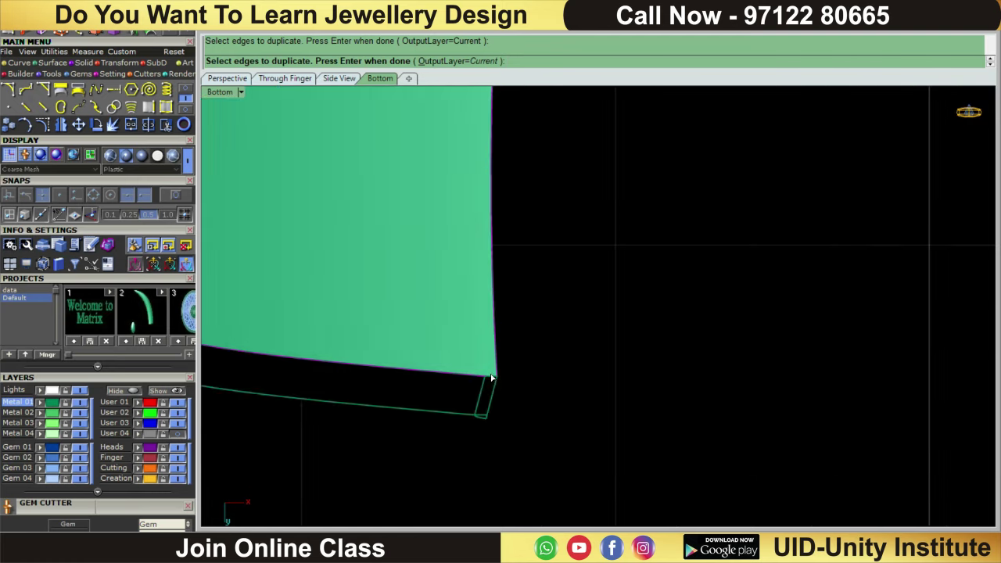
scroll(492, 381, "up", 1)
scroll(603, 384, "down", 3)
scroll(623, 342, "down", 1)
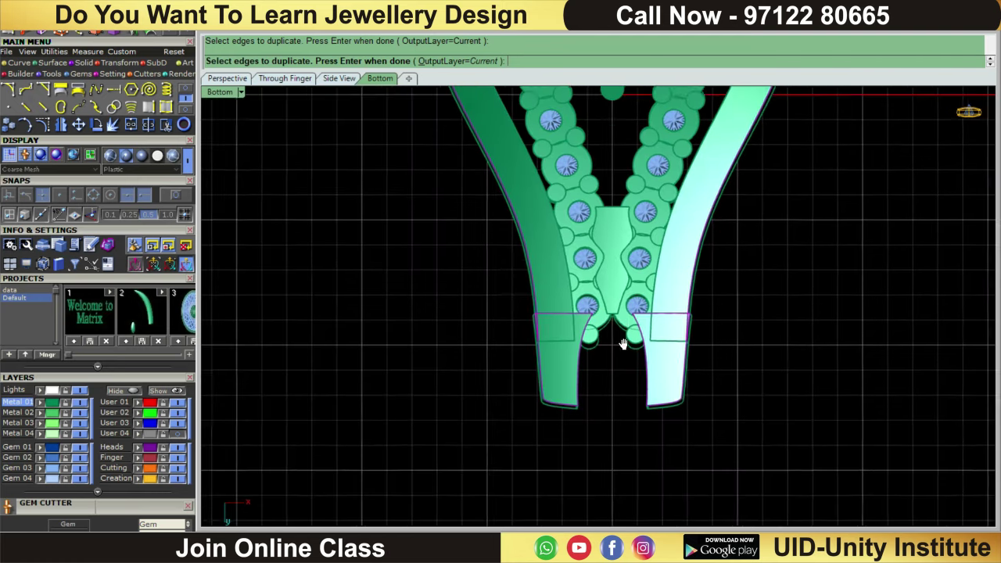
scroll(623, 344, "up", 2)
scroll(624, 358, "up", 1)
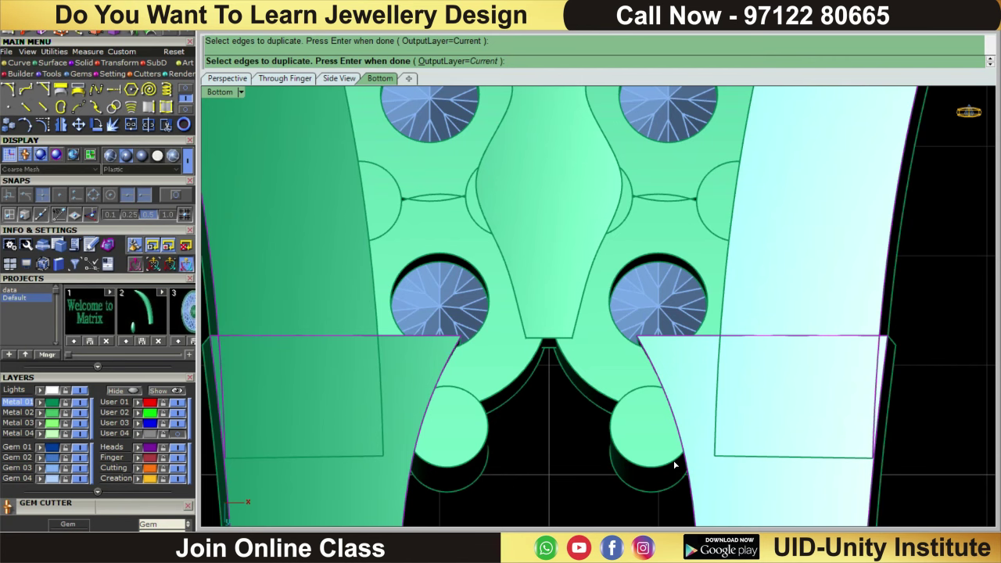
scroll(672, 448, "down", 5)
scroll(649, 391, "up", 2)
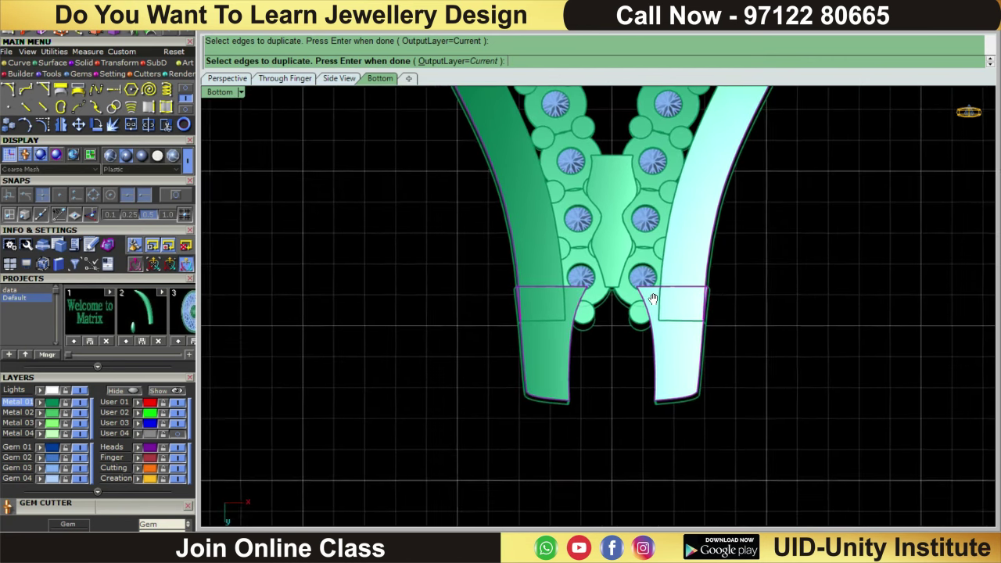
right_click_drag(653, 297, 635, 362)
scroll(636, 362, "up", 1)
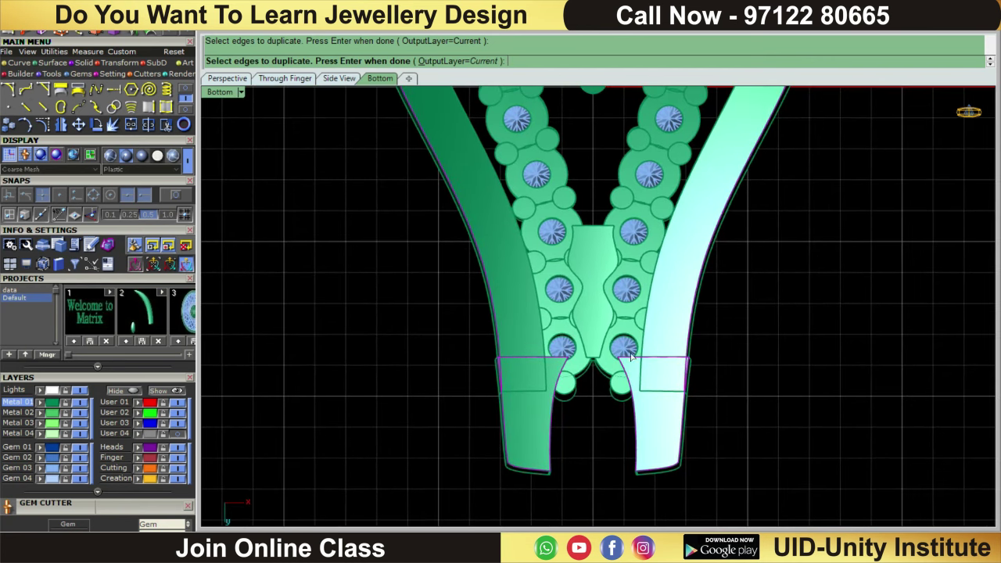
scroll(626, 344, "up", 2)
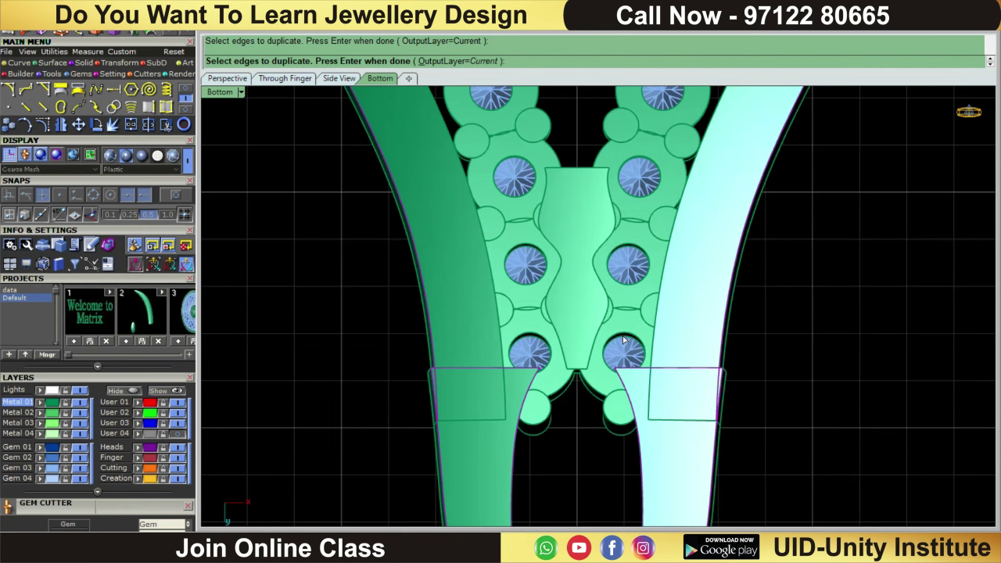
scroll(623, 340, "down", 1)
scroll(623, 340, "up", 1)
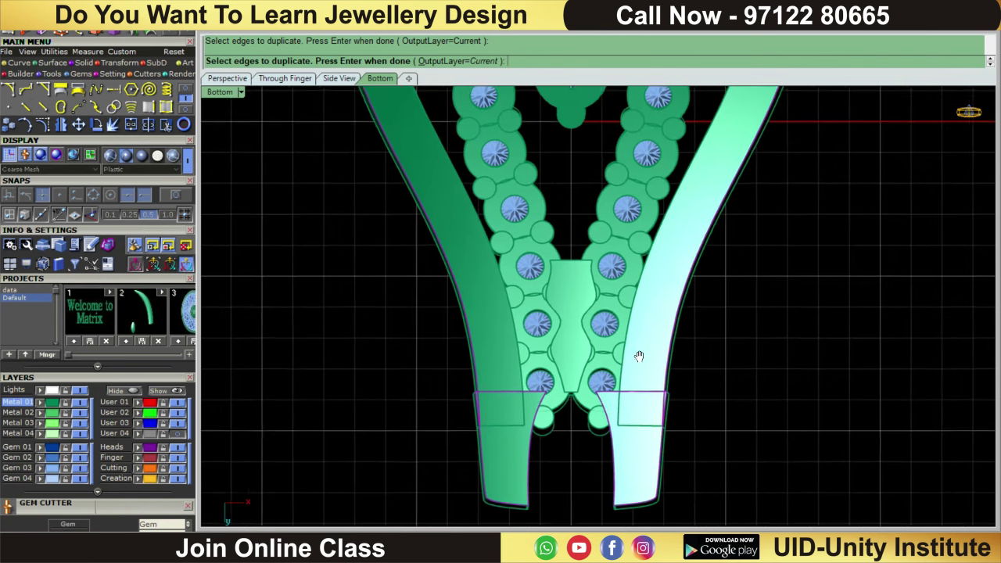
right_click_drag(629, 343, 594, 342)
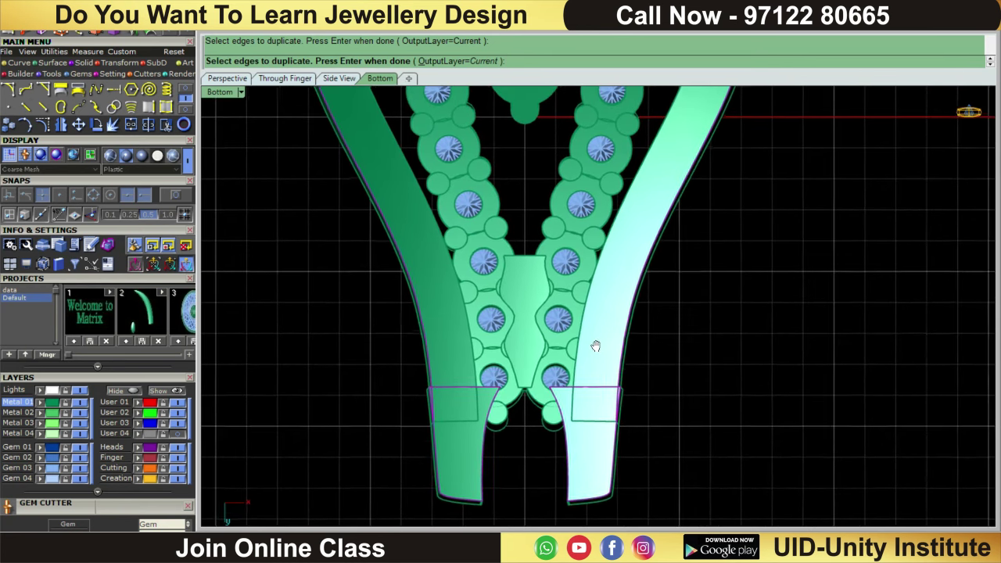
scroll(547, 385, "up", 3)
scroll(545, 388, "down", 1)
scroll(546, 389, "down", 1)
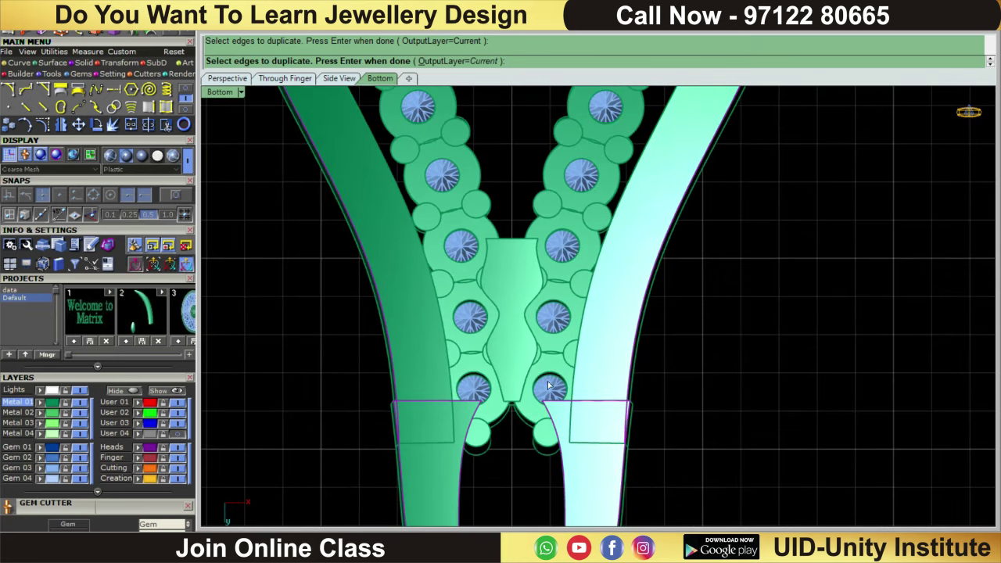
scroll(627, 349, "down", 1)
scroll(627, 349, "down", 3)
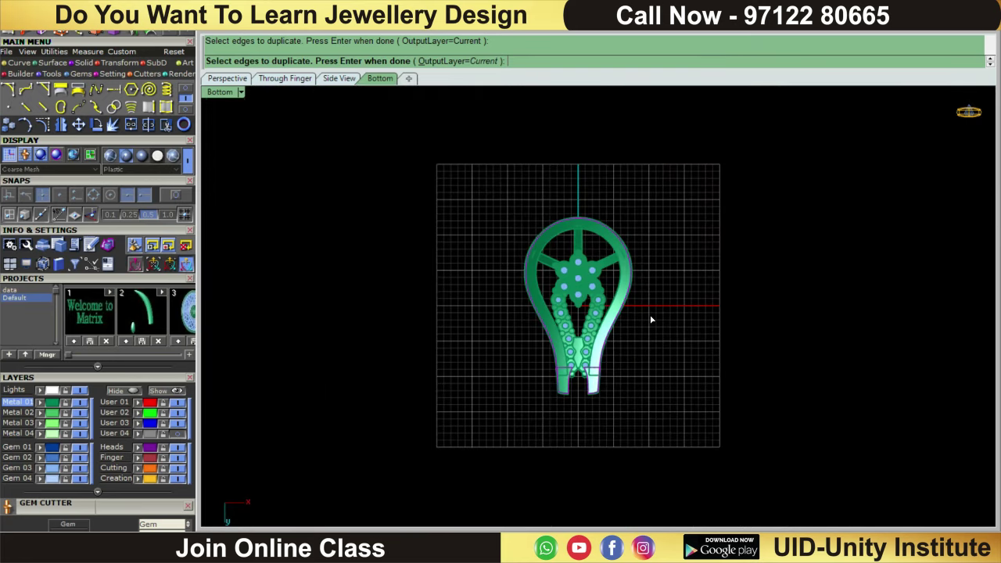
- Finish the duplicated edge curves, switch to Top view and hide the solid pendant
key("Return")
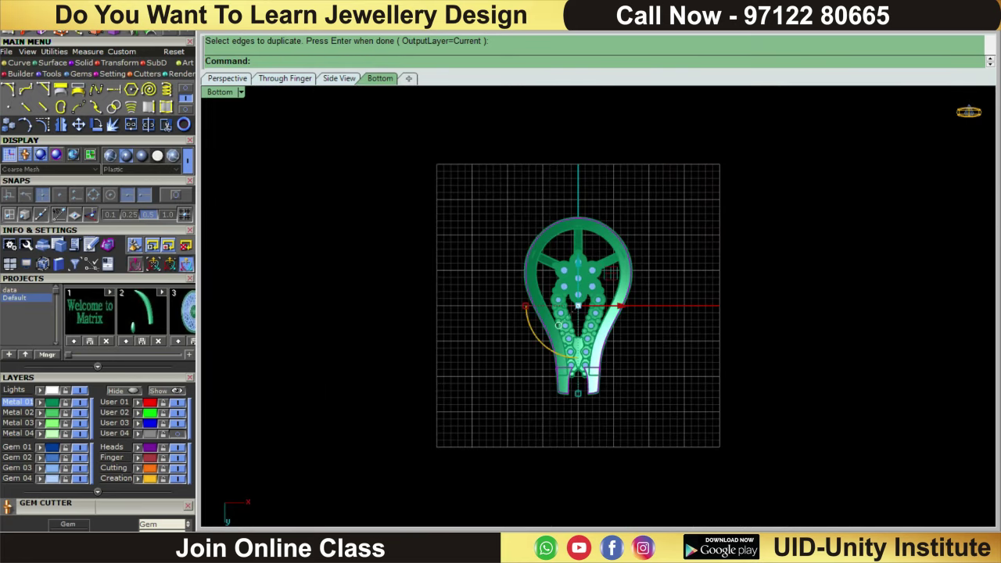
key("ctrl+F1")
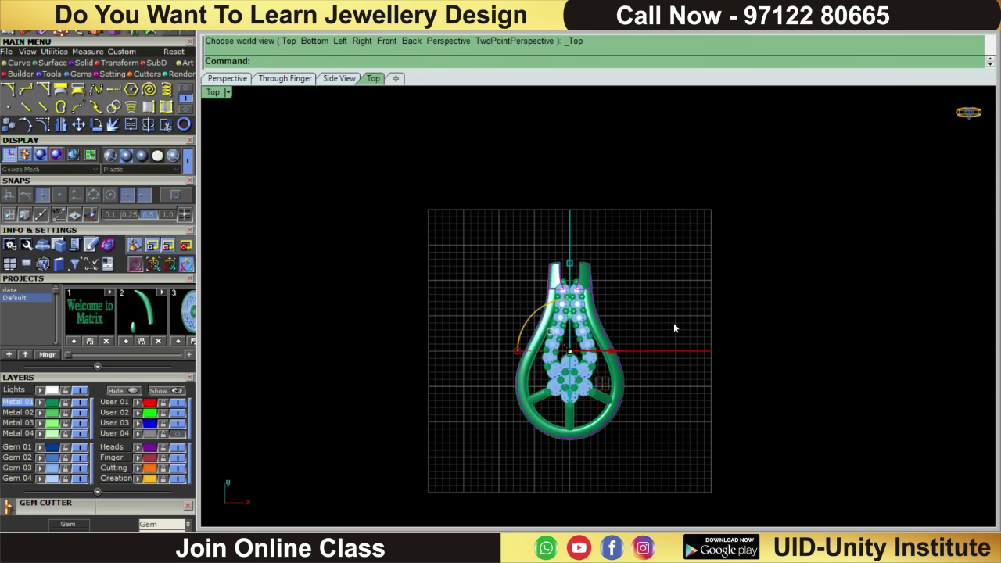
key("ctrl+a")
key("ctrl+h")
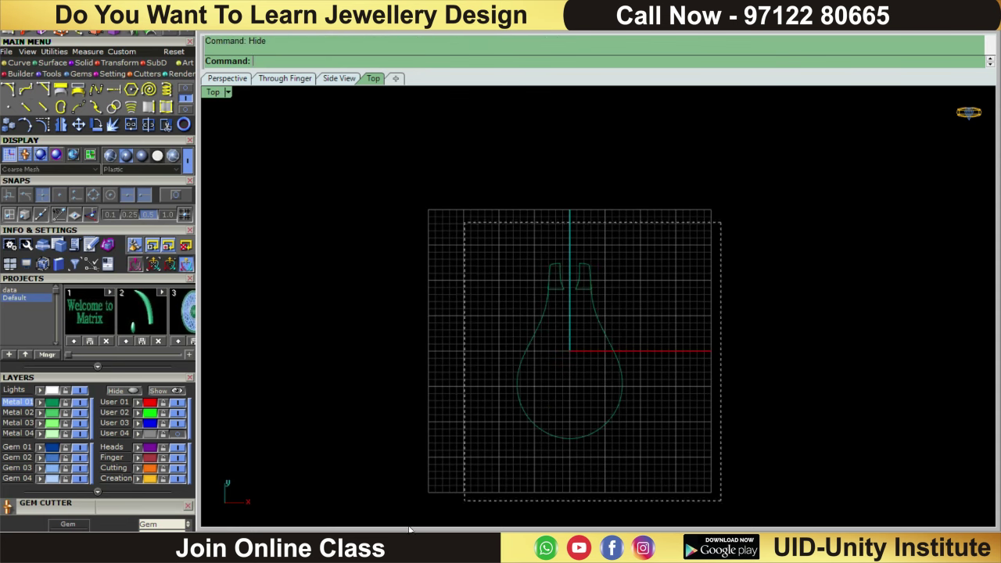
- Project the nine curves onto the construction plane and delete the originals
key("ctrl+a")
scroll(605, 342, "up", 3)
scroll(586, 362, "down", 2)
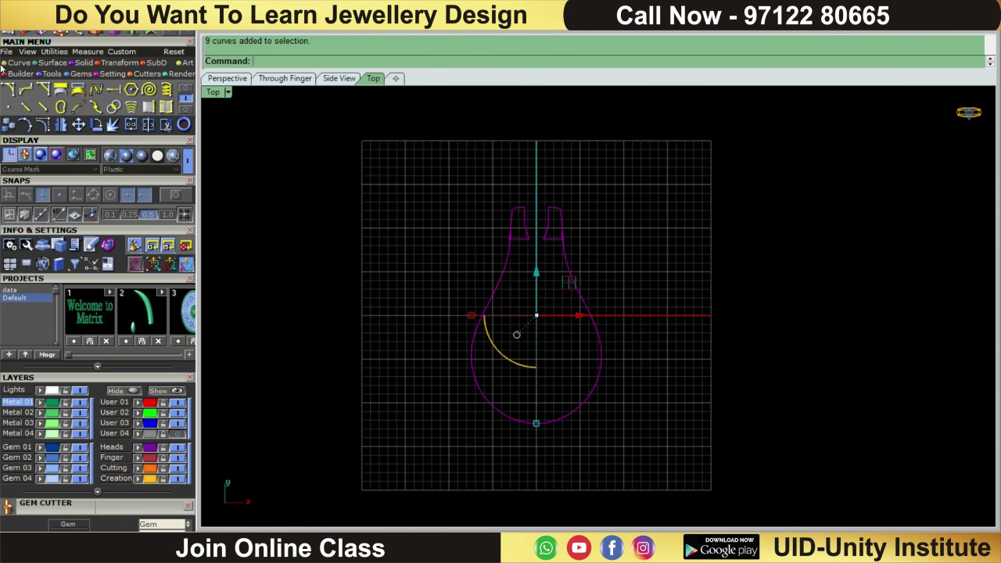
left_click(122, 69)
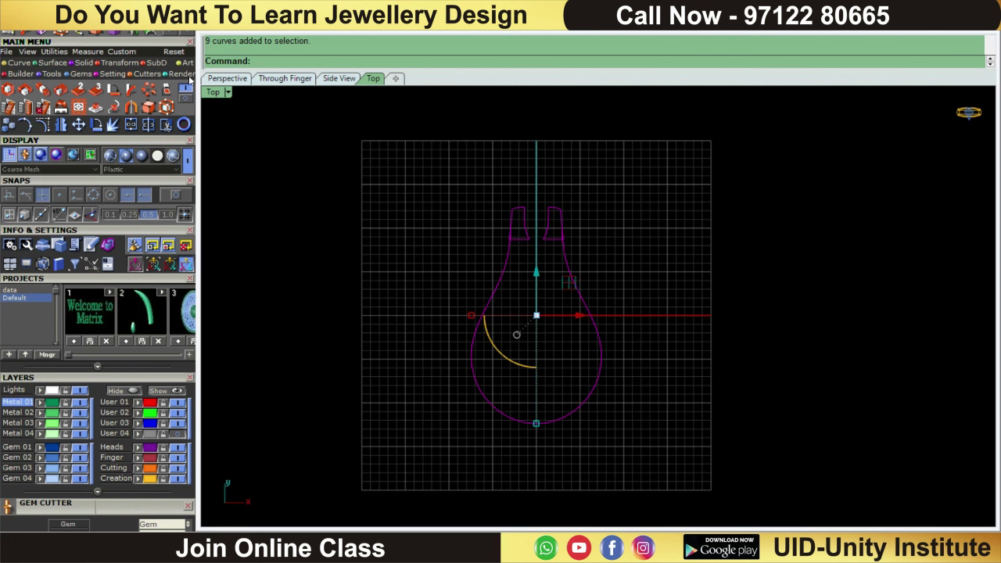
left_click(168, 90)
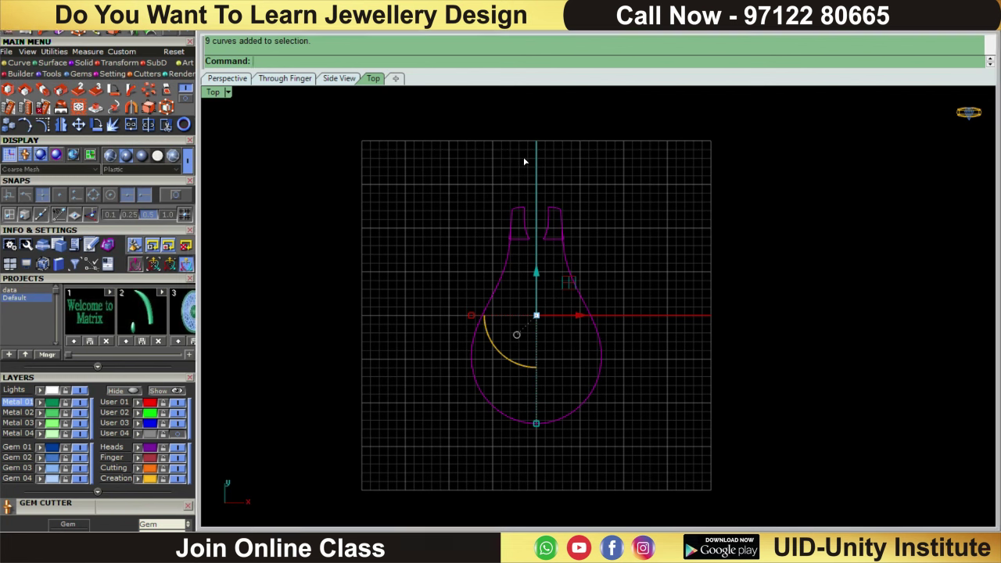
key("Return")
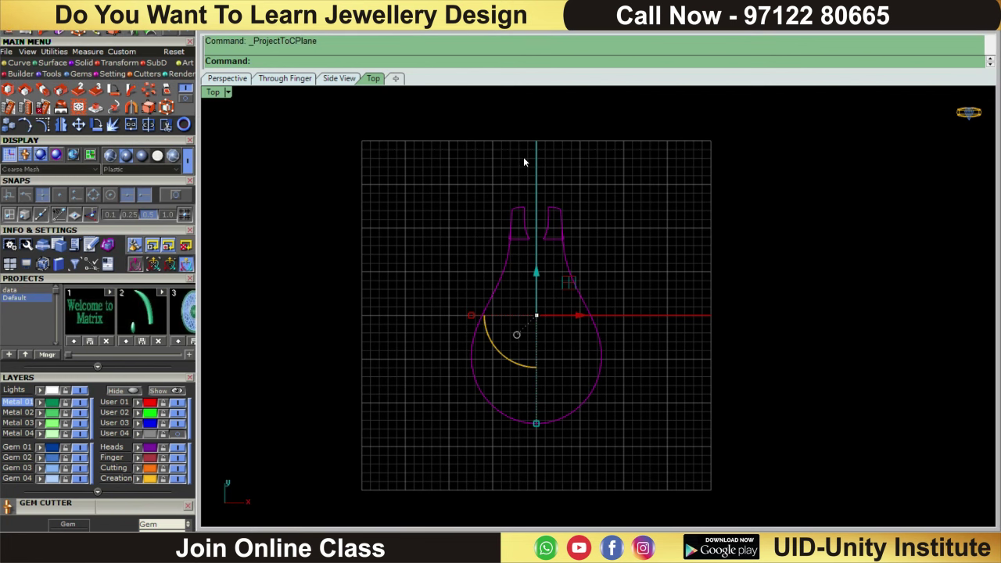
key("Delete")
- Select all nine outline curves and recentre the view on them
left_click_drag(654, 171, 469, 445)
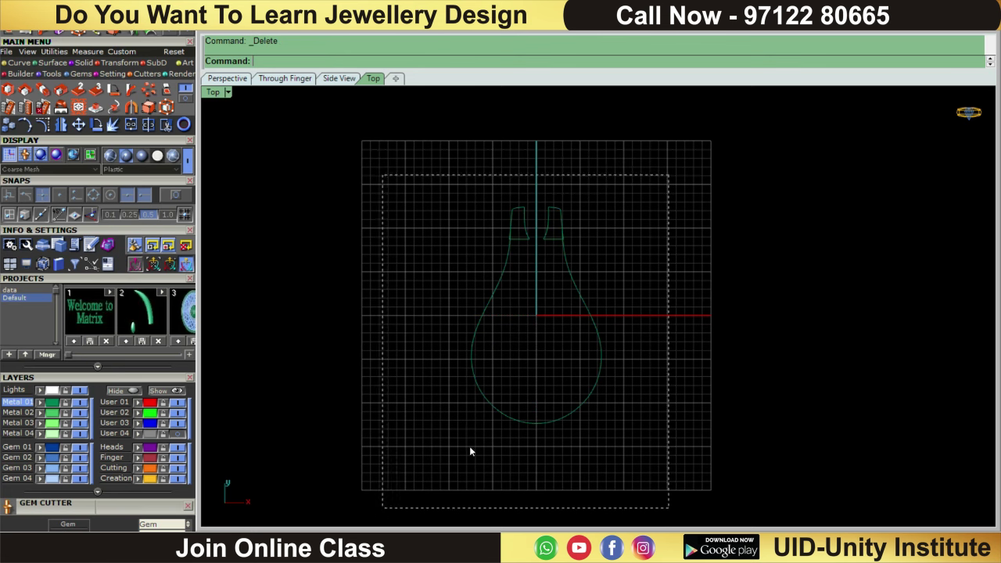
scroll(638, 213, "up", 5)
scroll(502, 259, "down", 6)
scroll(524, 201, "up", 3)
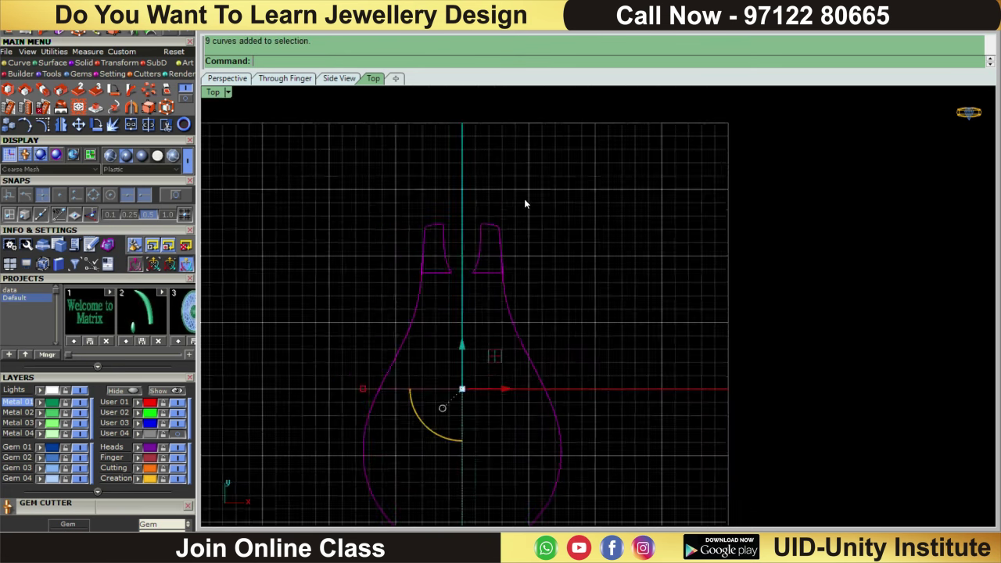
scroll(404, 276, "up", 3)
scroll(384, 232, "up", 2)
scroll(414, 207, "up", 1)
scroll(414, 207, "down", 1)
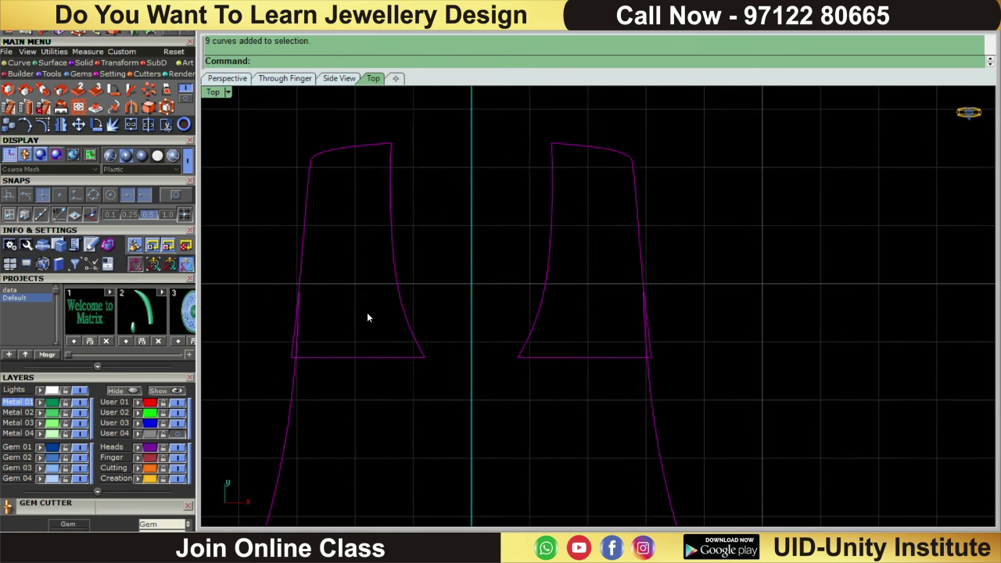
scroll(361, 318, "up", 2)
scroll(592, 204, "down", 3)
scroll(705, 229, "down", 1)
right_click_drag(705, 231, 674, 308)
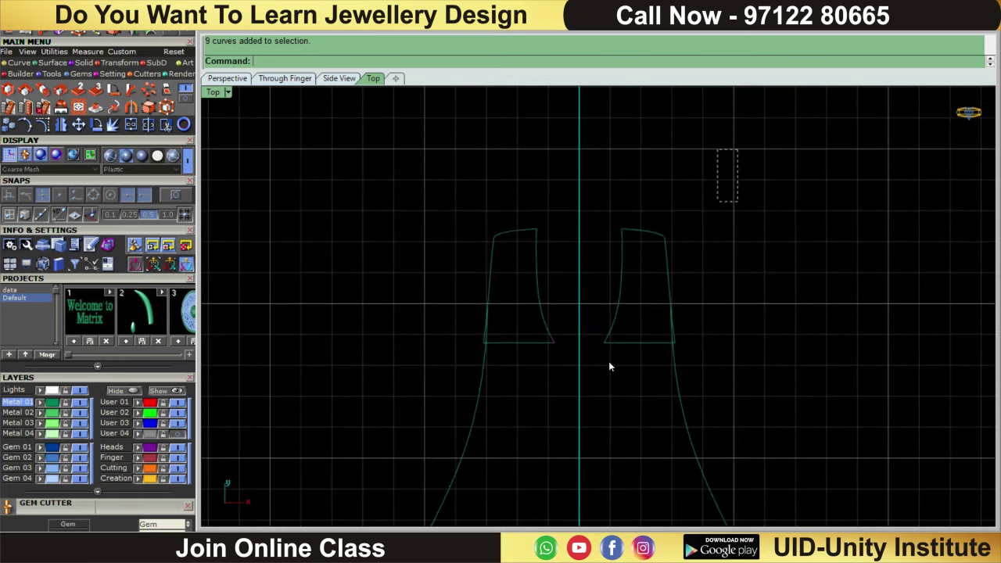
- Trim away the left neck shape's inner slanted line and bottom edge
left_click(184, 125)
scroll(506, 362, "up", 3)
scroll(469, 359, "up", 2)
scroll(461, 360, "up", 1)
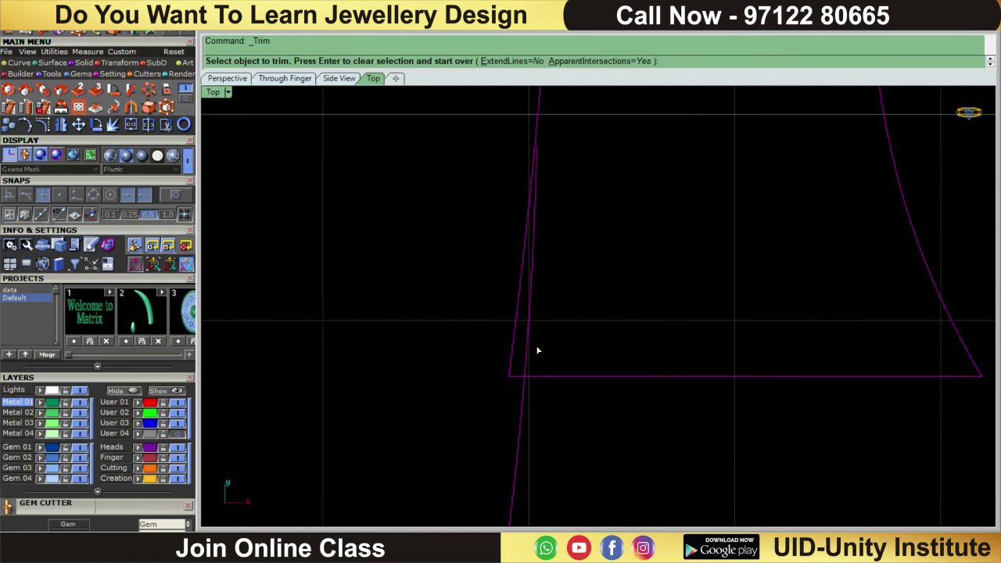
left_click(528, 332)
left_click(560, 380)
- Trim away the right neck shape's bottom edge and inner slanted line
scroll(561, 380, "down", 3)
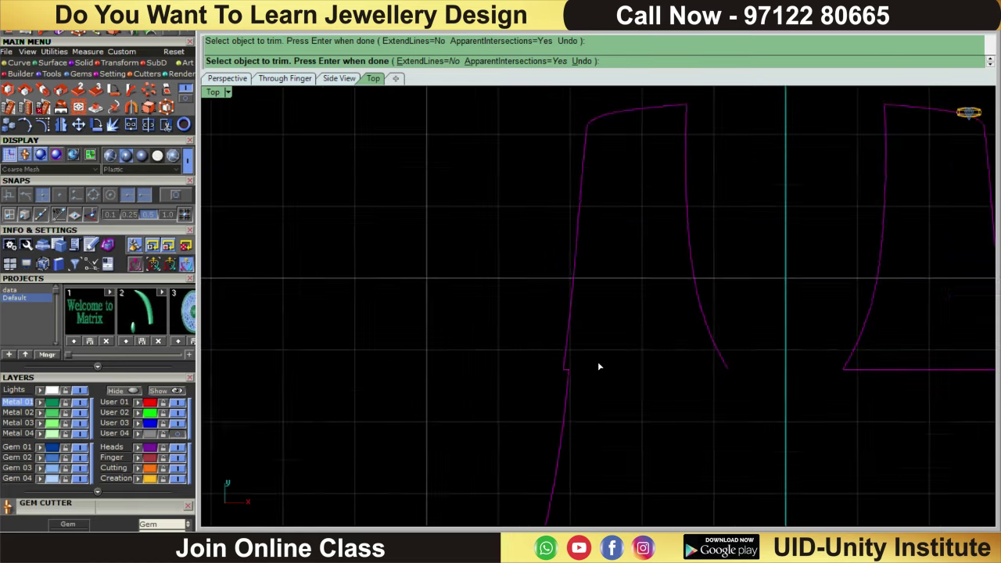
scroll(598, 361, "down", 2)
scroll(748, 403, "up", 2)
left_click(782, 377)
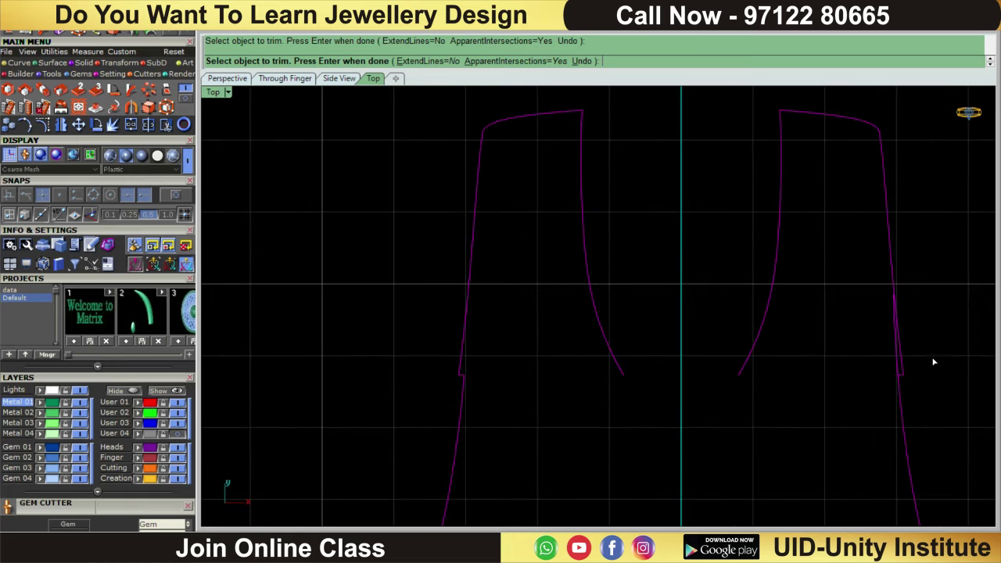
scroll(914, 361, "up", 3)
left_click(868, 363)
scroll(875, 278, "down", 2)
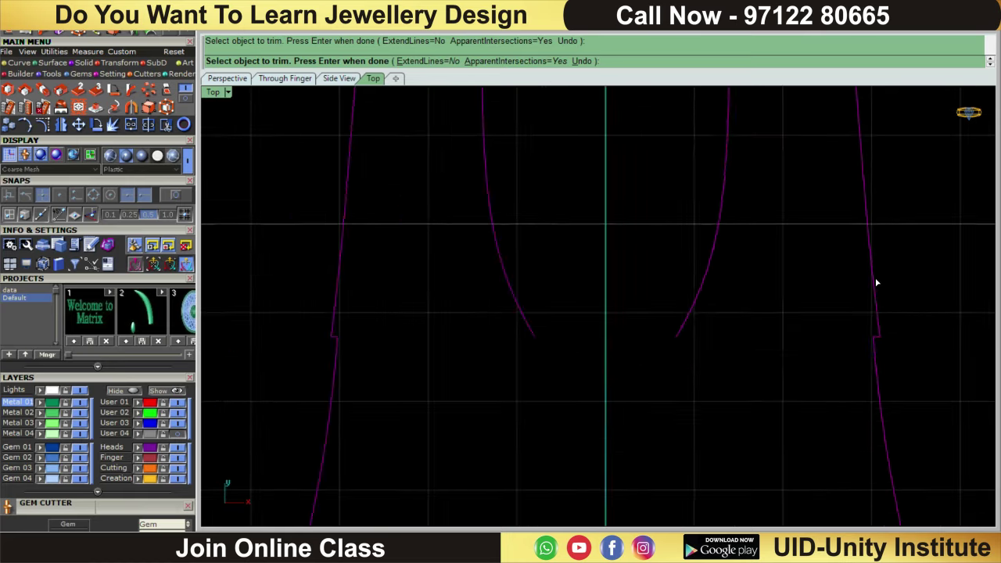
scroll(875, 282, "down", 3)
right_click_drag(875, 282, 813, 246)
scroll(813, 245, "down", 1)
scroll(805, 258, "down", 2)
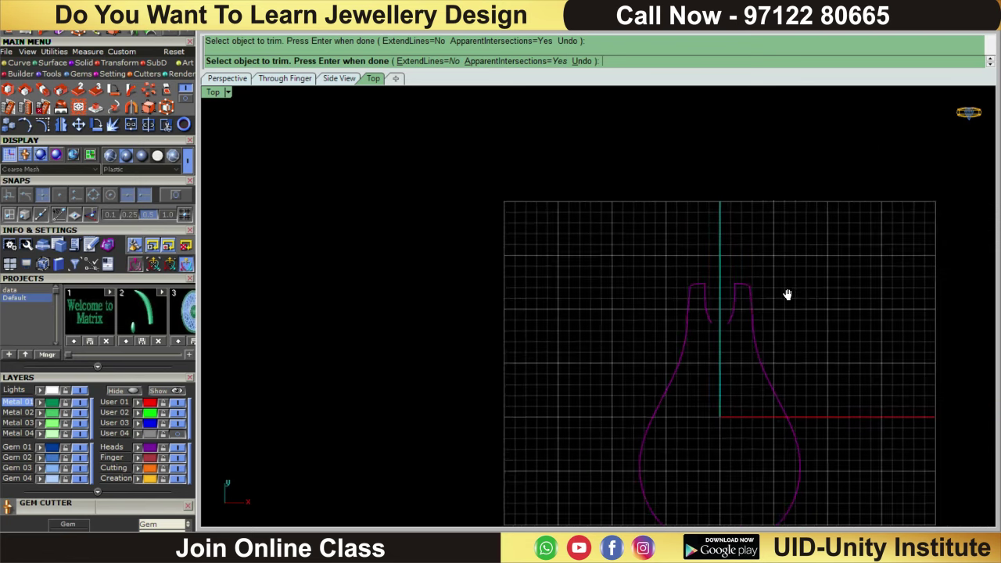
scroll(786, 293, "up", 1)
scroll(746, 304, "up", 3)
scroll(741, 309, "down", 2)
scroll(739, 304, "down", 1)
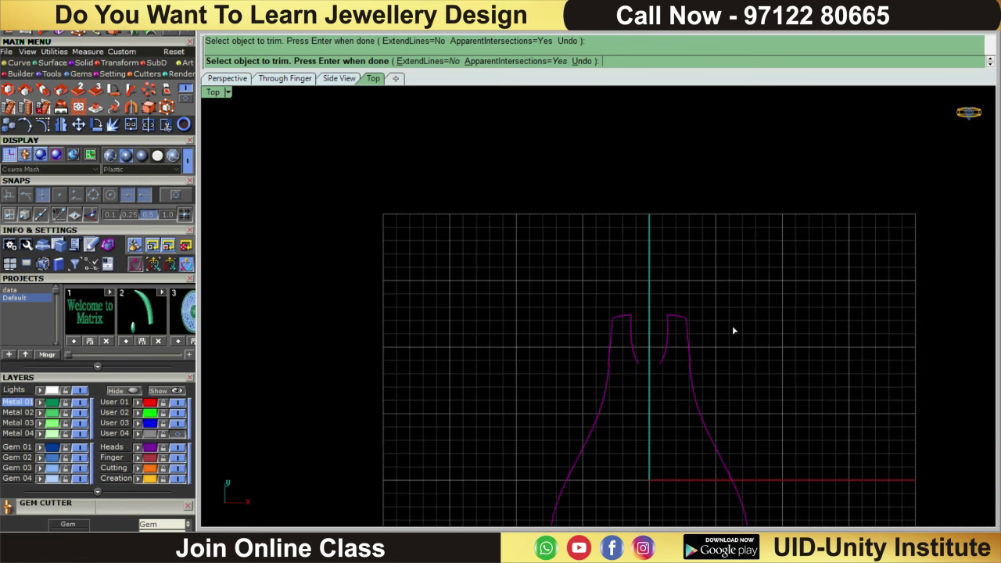
scroll(732, 326, "down", 1)
mouse_move(858, 258)
right_mouse_down()
mouse_move(813, 329)
mouse_move(766, 333)
right_mouse_up()
scroll(674, 338, "up", 2)
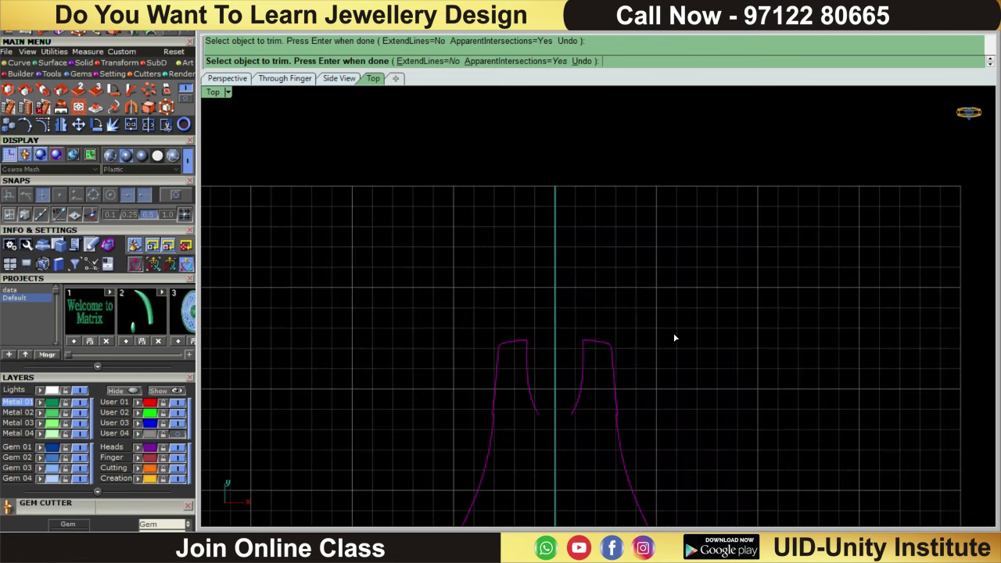
scroll(540, 270, "up", 2)
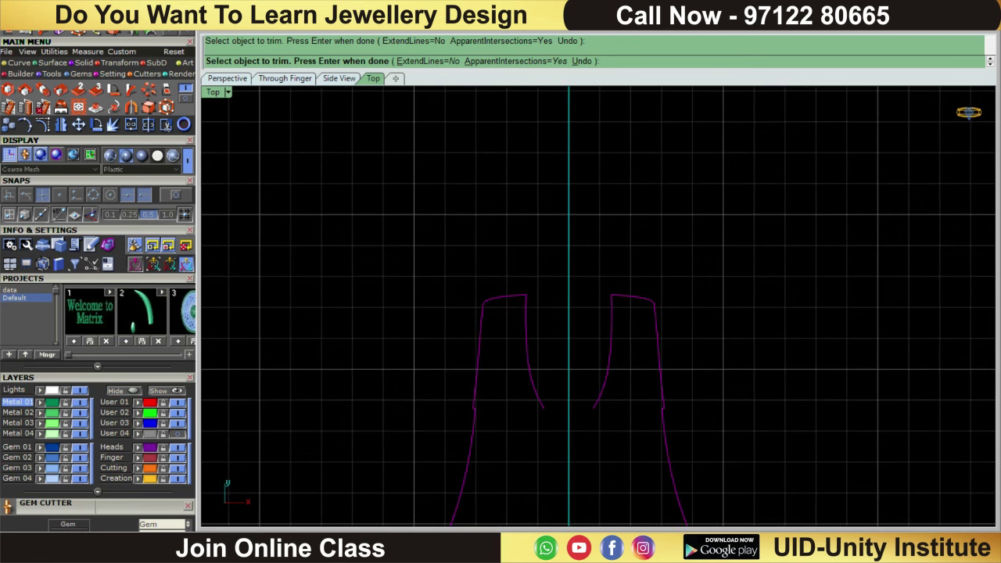
- Join the nine trimmed outline pieces and select the joined bulb outline
left_click(97, 127)
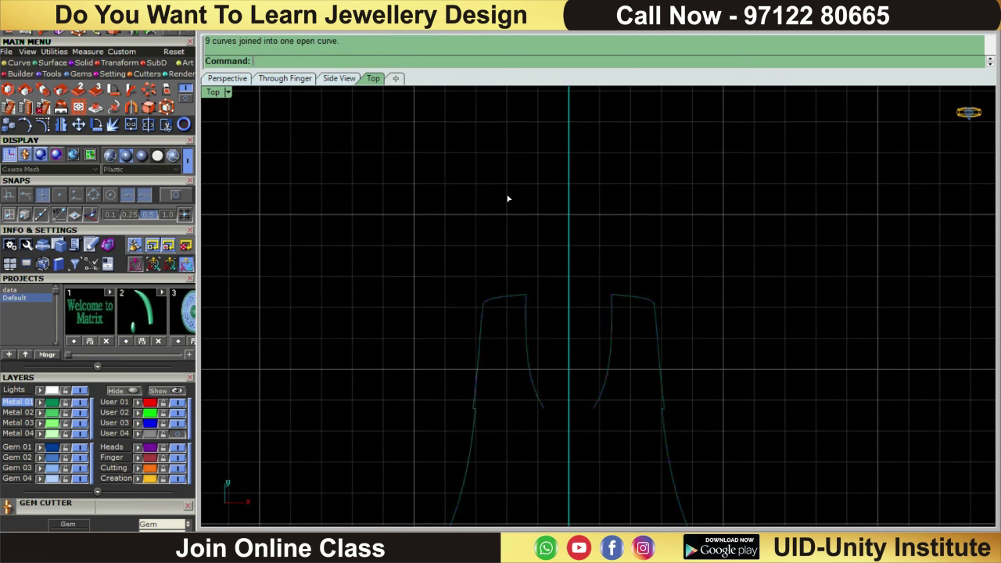
scroll(649, 266, "down", 3)
scroll(656, 281, "up", 1)
scroll(649, 265, "up", 2)
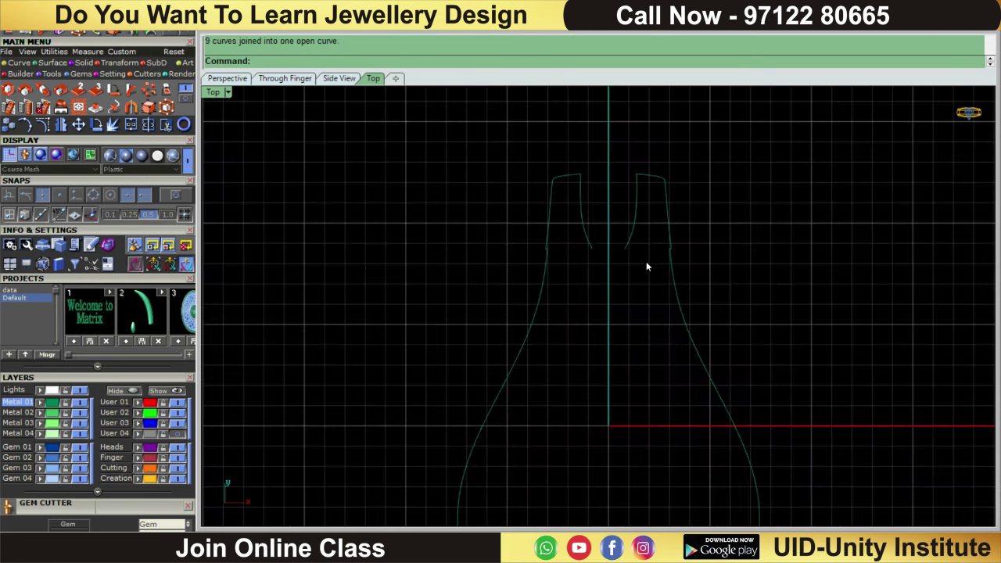
scroll(664, 242, "down", 3)
scroll(596, 281, "up", 2)
scroll(610, 305, "up", 1)
scroll(616, 299, "down", 2)
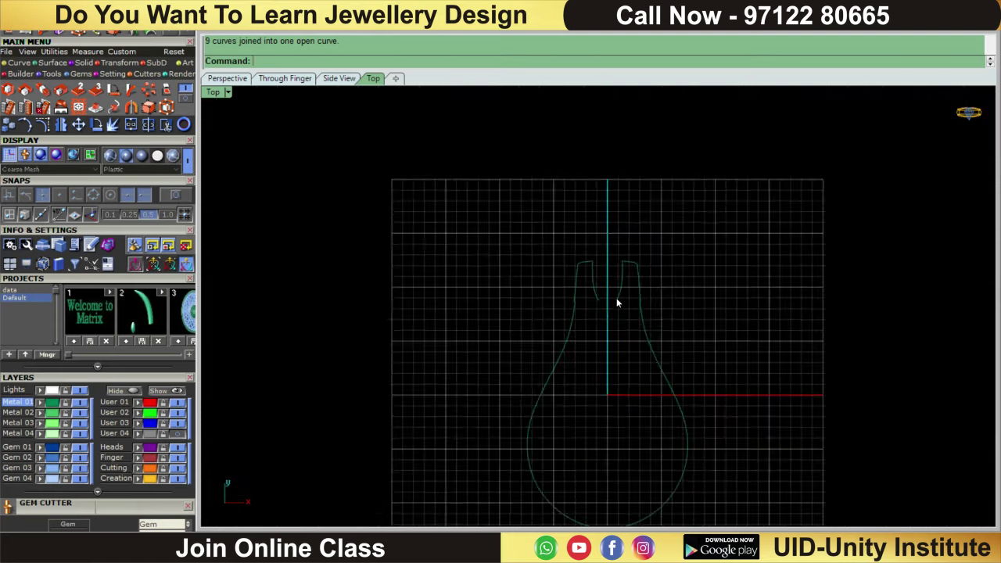
scroll(641, 266, "up", 2)
left_click_drag(501, 345, 501, 343)
scroll(555, 330, "up", 2)
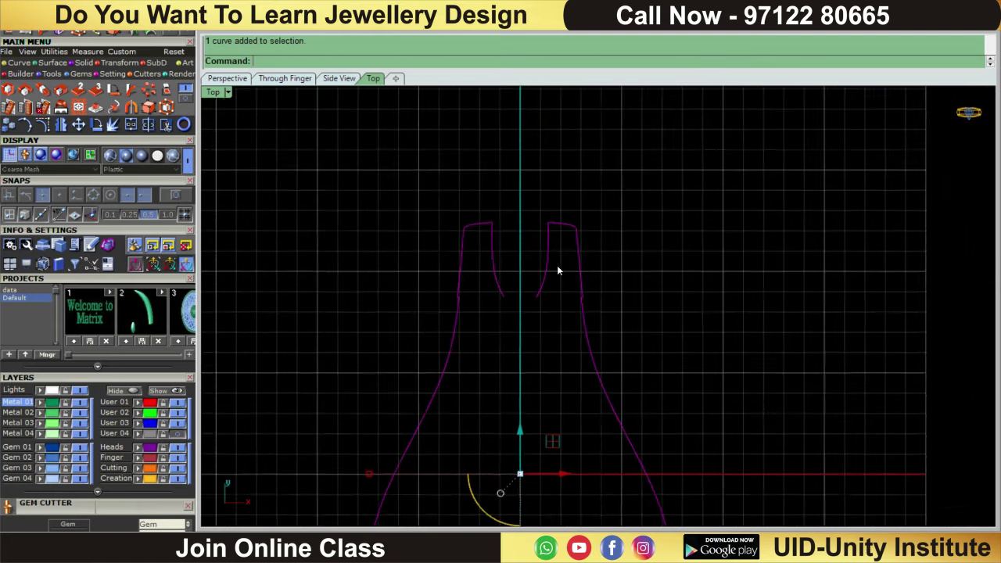
scroll(556, 265, "up", 2)
- Draw a line bridging the two inner neck curve ends and join it into the closed outline
left_click(22, 63)
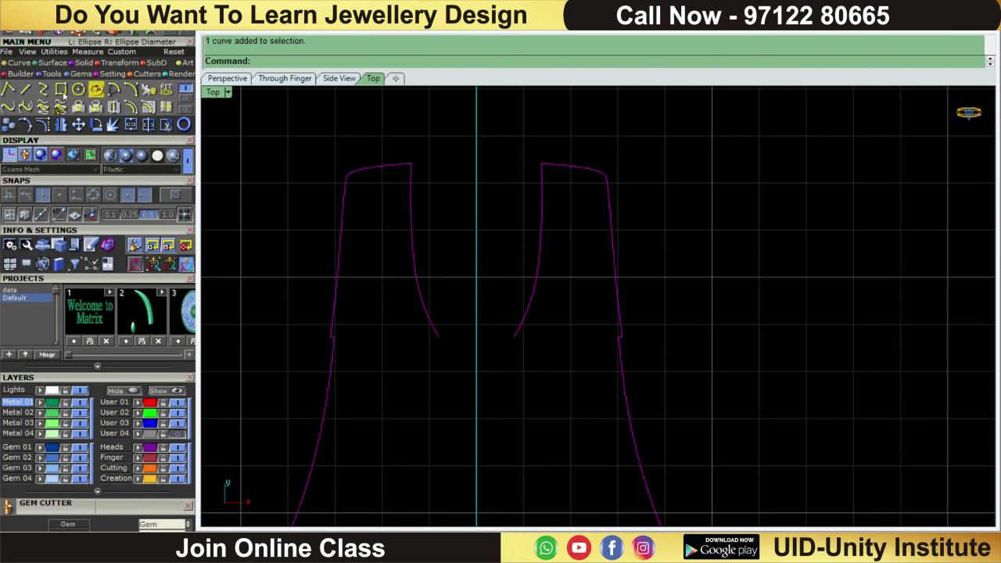
left_click(25, 89)
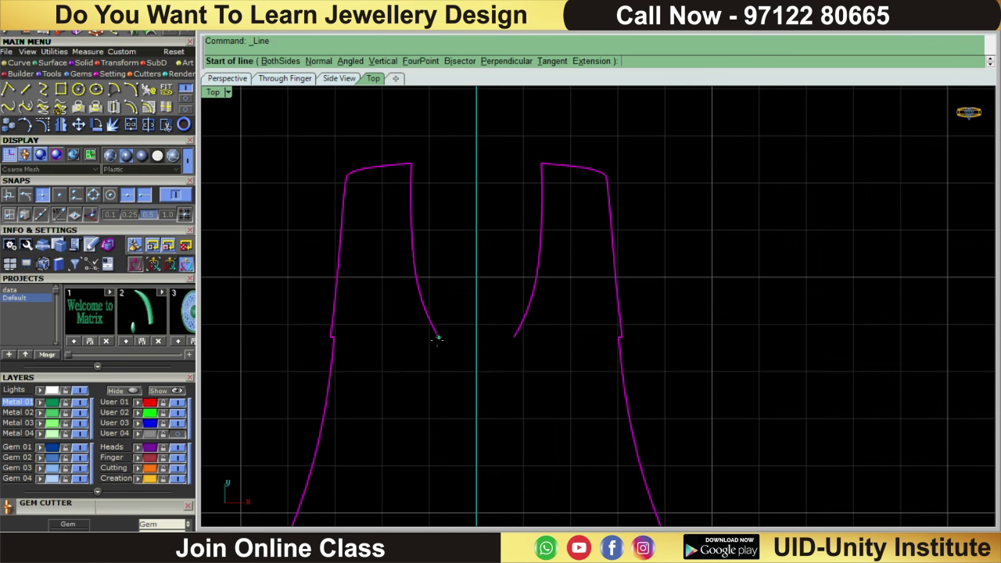
left_click(439, 338)
left_click(508, 342)
scroll(510, 342, "down", 3)
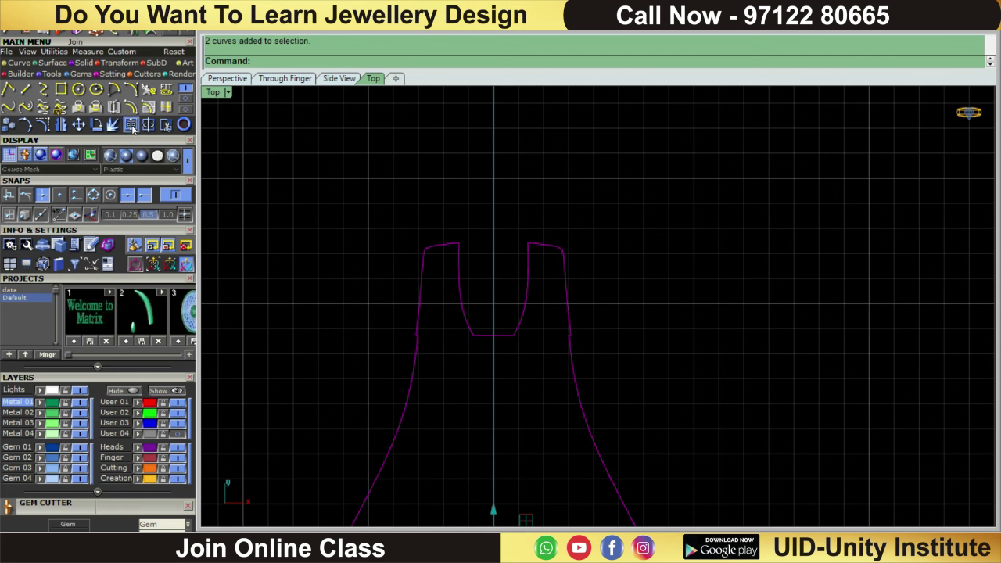
left_click(132, 125)
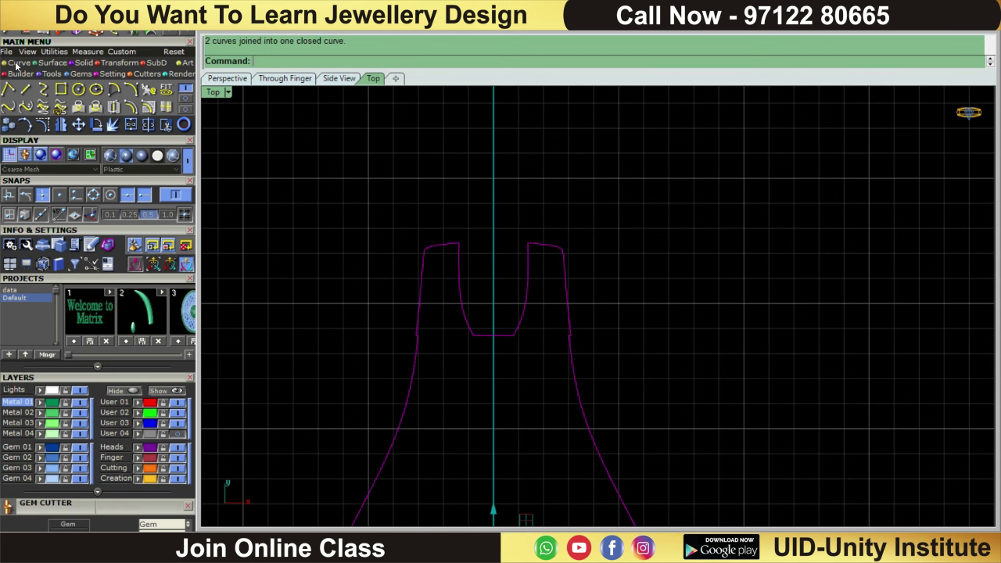
left_click(130, 108)
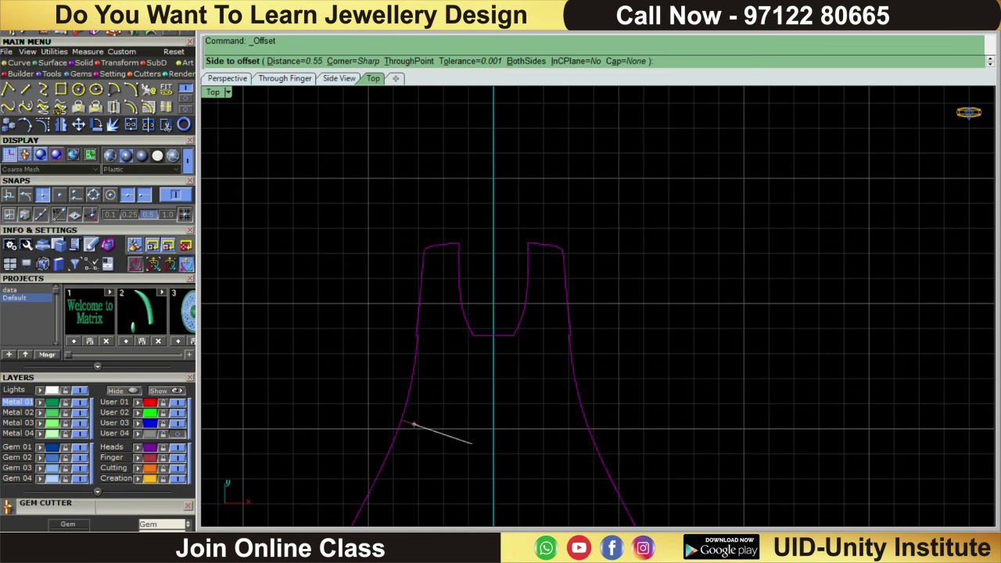
type("0.7")
- Offset the bulb outline 0.7 to the inside
key("Return")
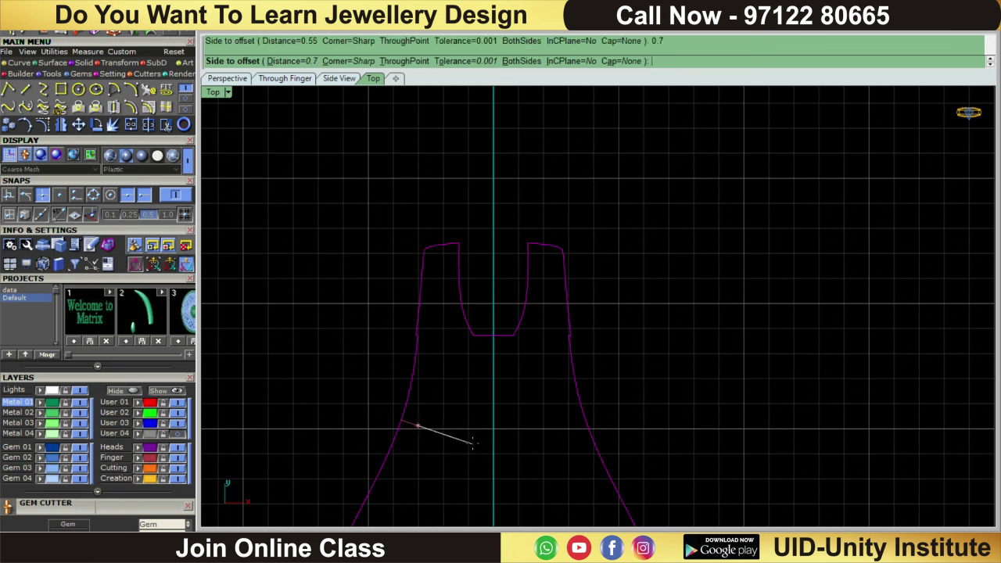
left_click(472, 474)
scroll(669, 353, "down", 2)
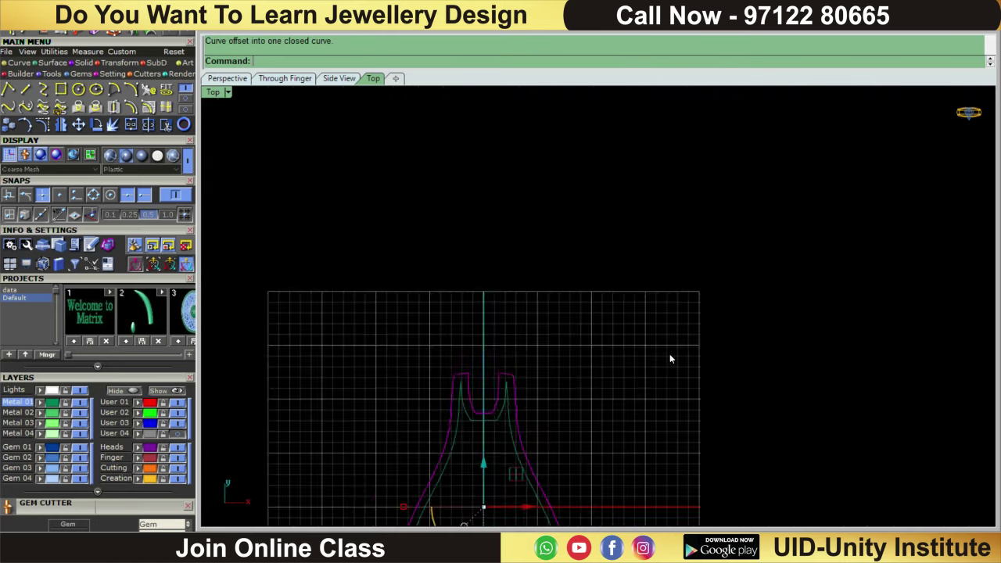
scroll(546, 379, "down", 2)
scroll(545, 379, "up", 5)
scroll(534, 404, "down", 3)
scroll(599, 187, "down", 1)
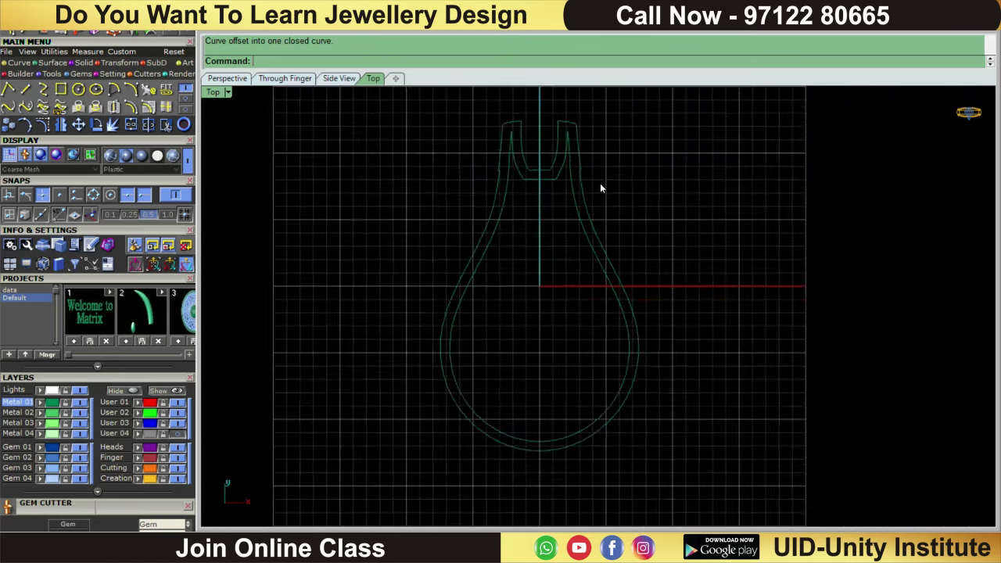
scroll(599, 188, "down", 2)
- Extrude both curves one-sided by -0.7 into a solid frame and view it from the right
key("ctrl+a")
scroll(589, 302, "up", 2)
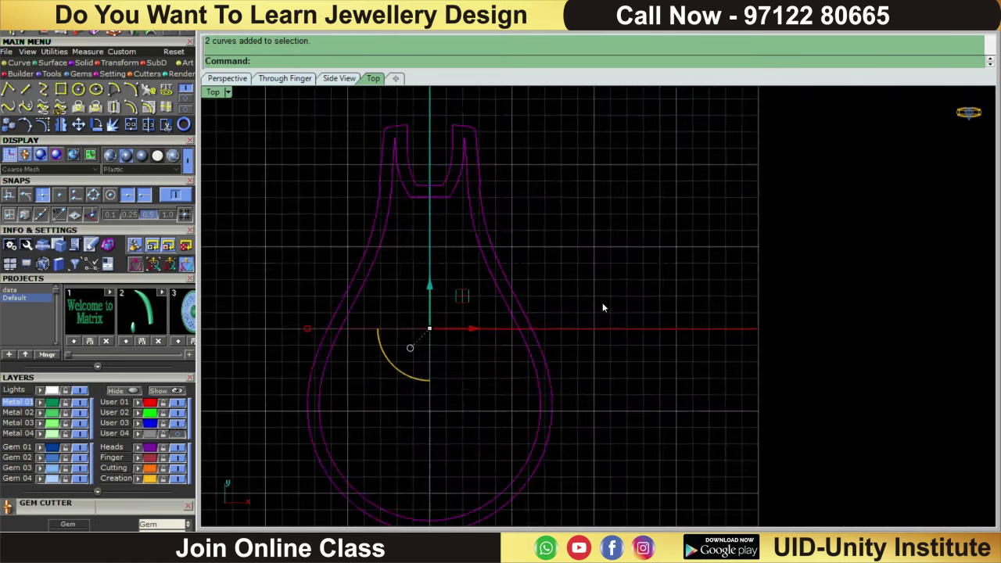
scroll(602, 303, "down", 2)
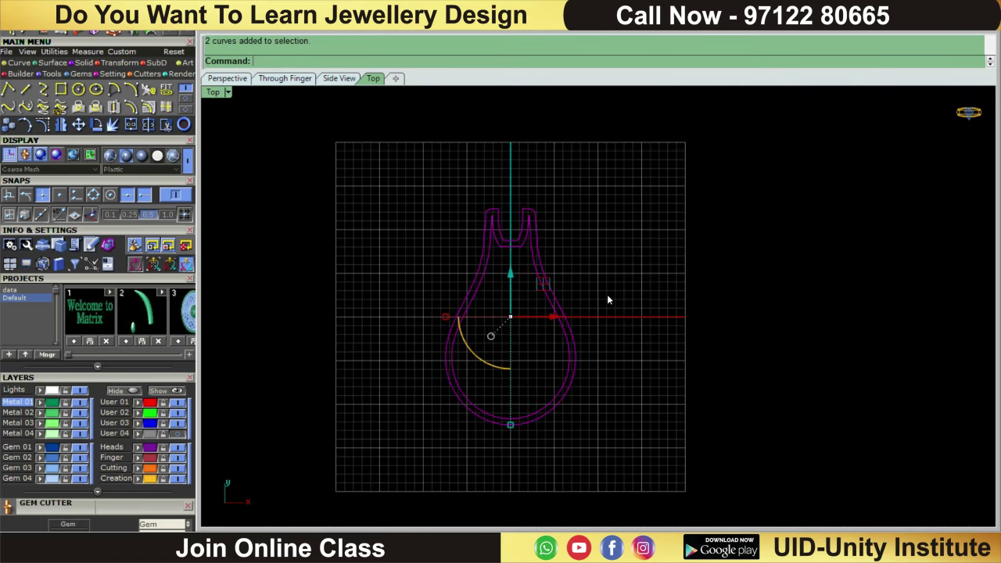
left_click(82, 63)
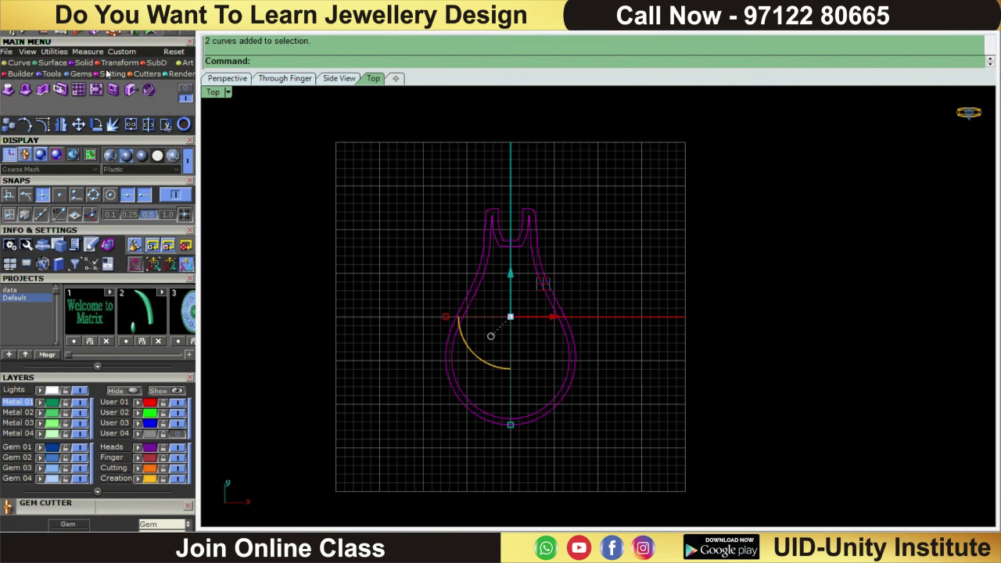
left_click(185, 91)
left_click(148, 88)
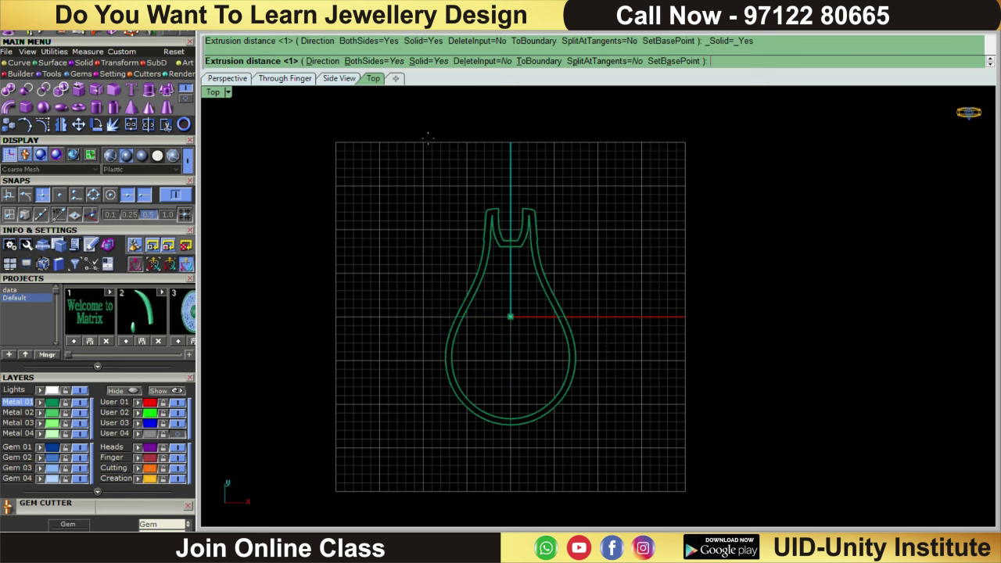
left_click(382, 63)
type("-0.7")
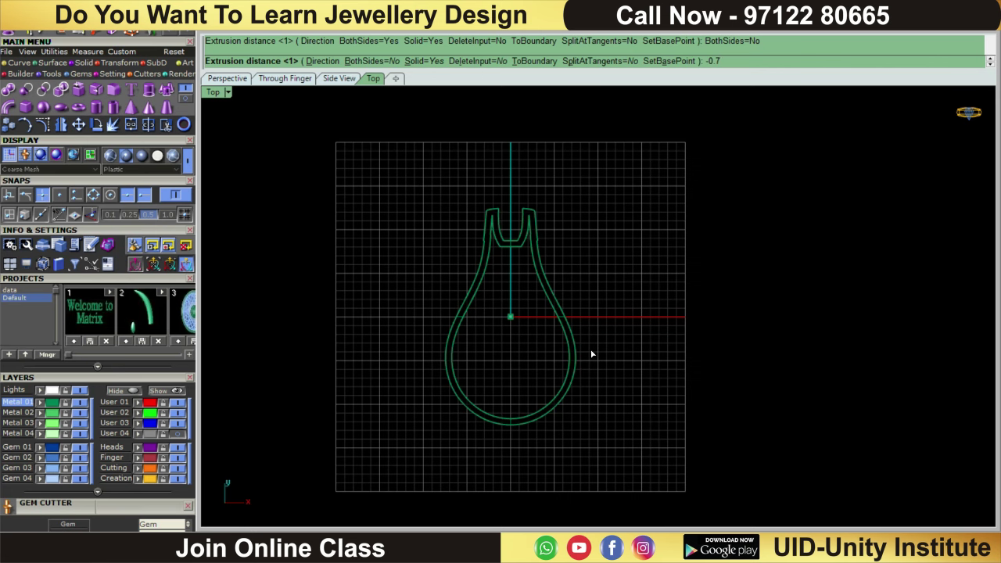
key("Return")
key("ctrl+F3")
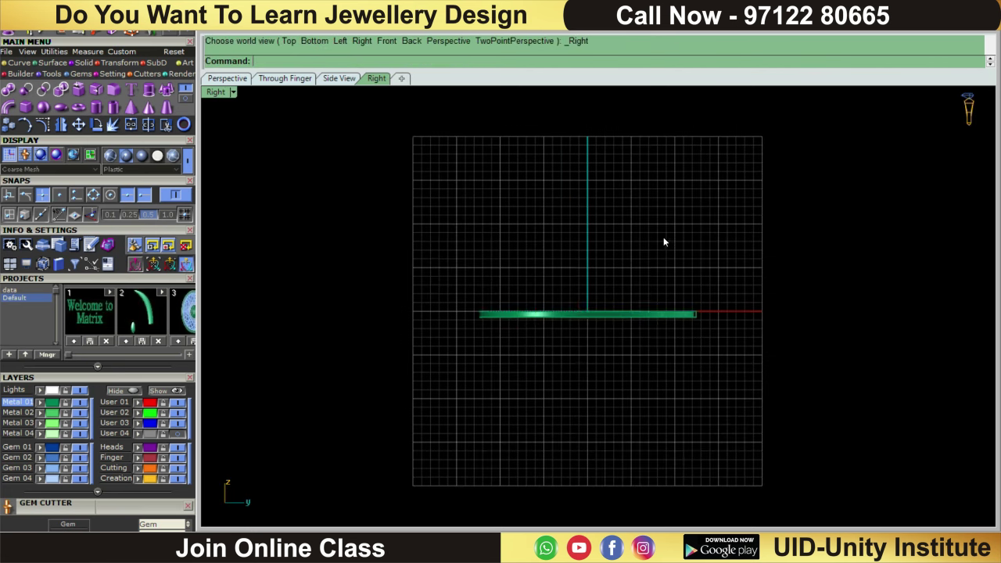
- Nudge the extruded frame slightly down and unhide all objects, including the gem-set frame
scroll(663, 243, "up", 2)
left_click_drag(648, 241, 422, 496)
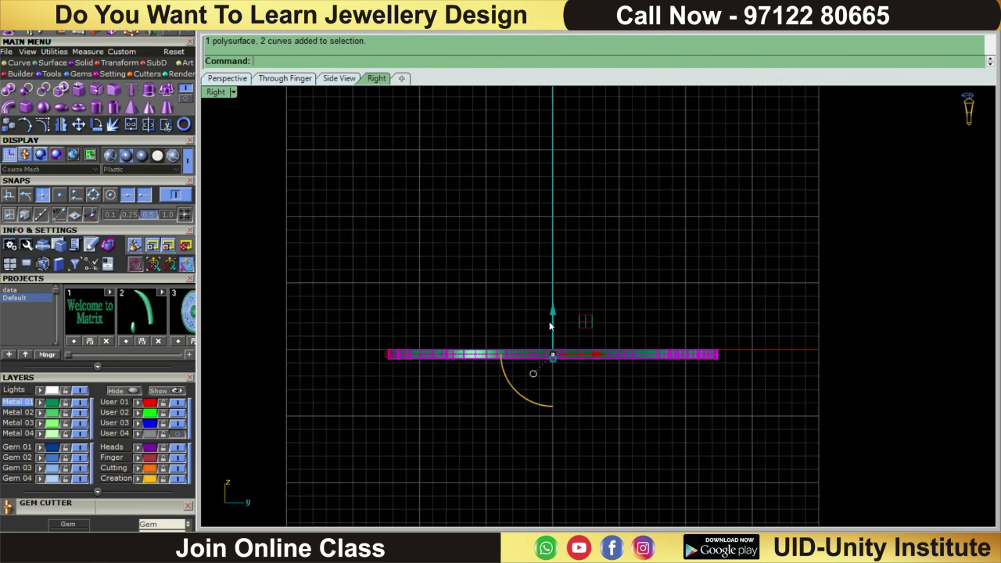
left_click_drag(555, 311, 555, 321)
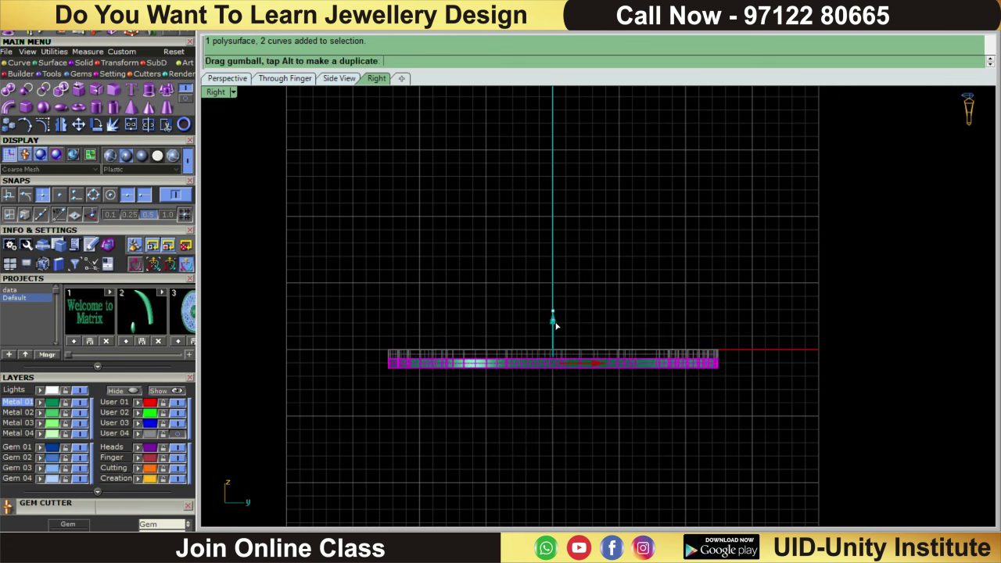
left_click(257, 350)
left_click(160, 391)
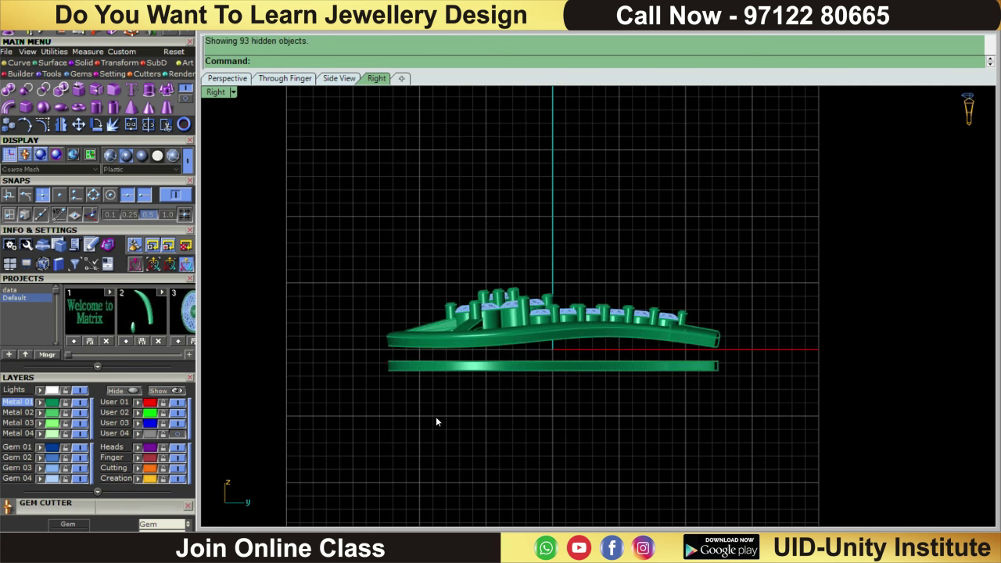
- Move the flat lower frame bar down 0.8 along the vertical axis
scroll(547, 428, "up", 3)
left_click_drag(583, 297, 570, 300)
scroll(578, 326, "down", 1)
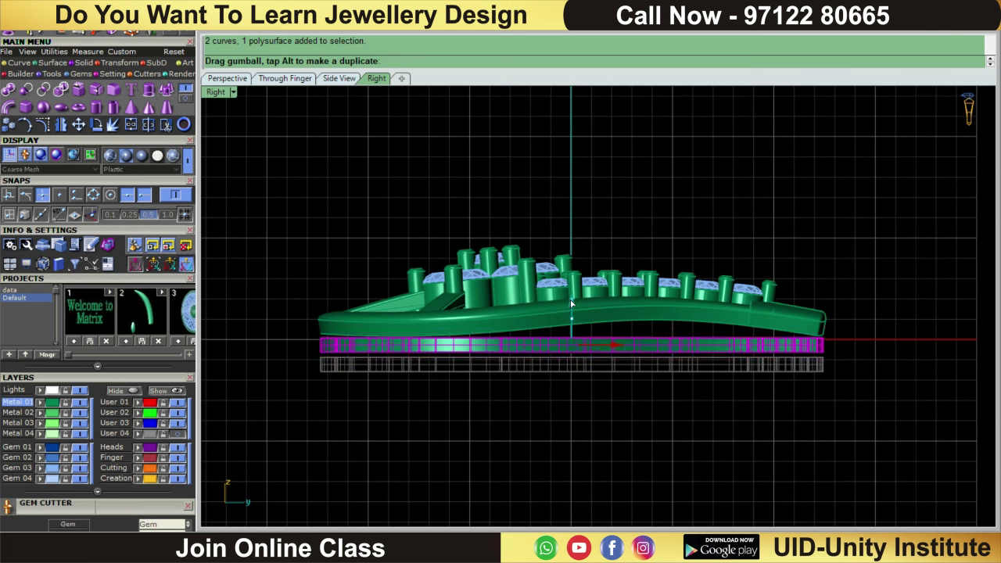
left_click_drag(570, 303, 569, 299)
left_click(570, 299)
type("-0.8")
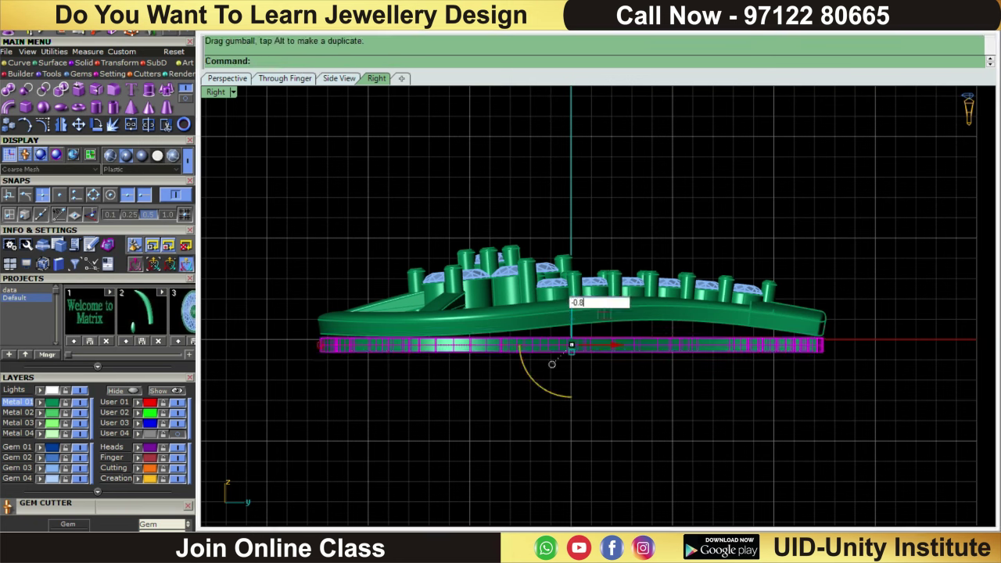
key("Return")
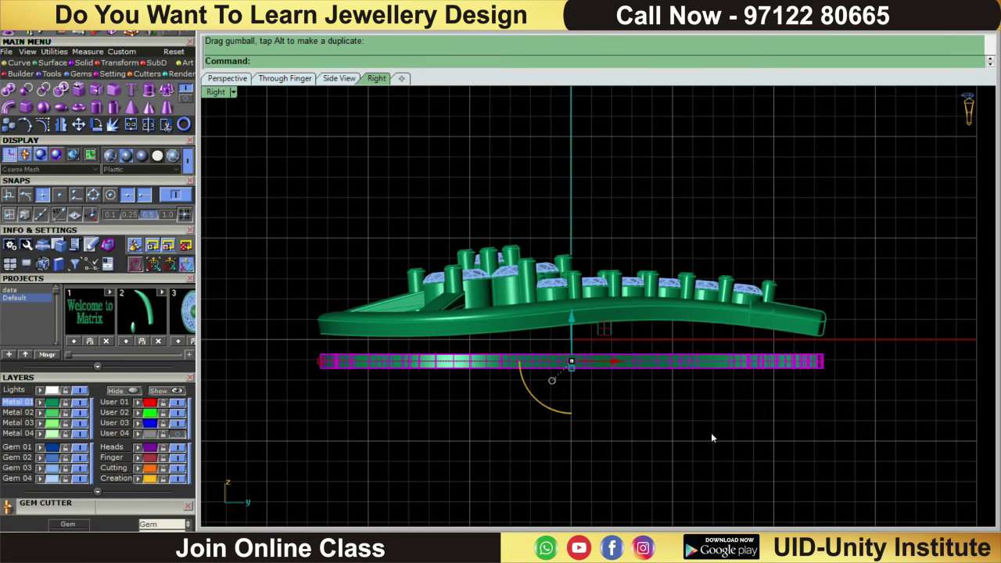
left_click(688, 426)
- Hide the gem-set frame so only the lower frame remains visible
left_click_drag(684, 420, 646, 354)
scroll(646, 354, "down", 1)
scroll(646, 353, "down", 1)
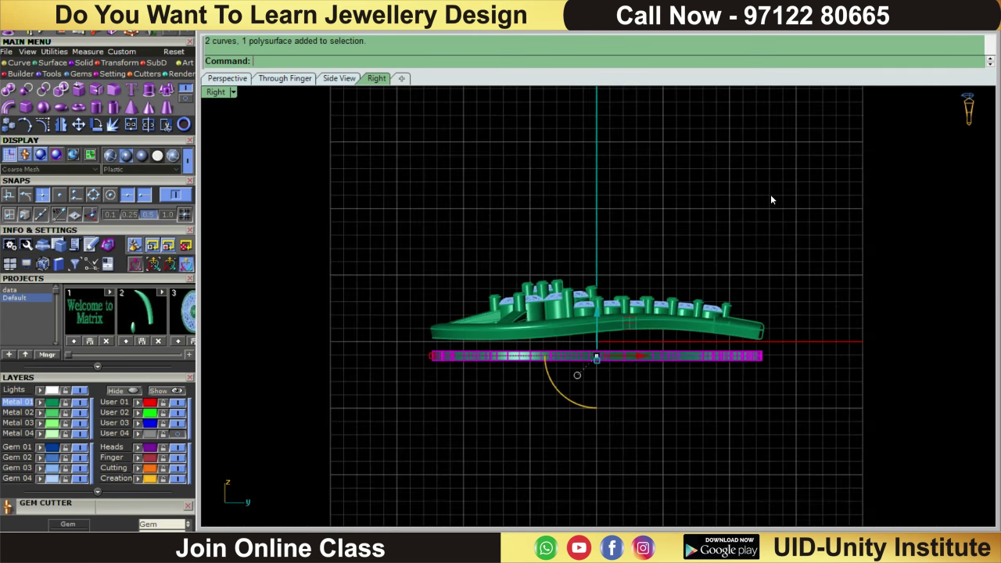
left_click_drag(770, 194, 467, 332)
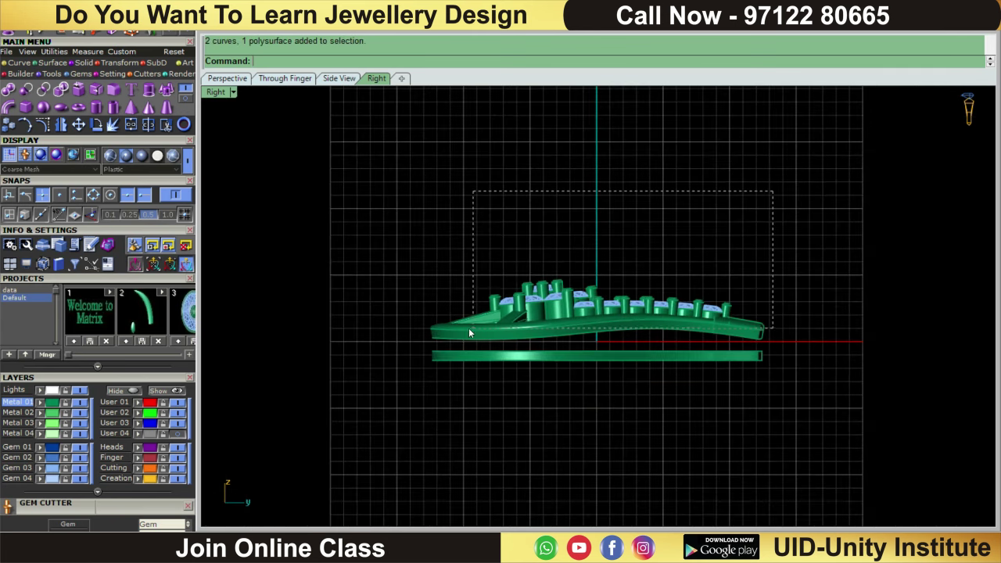
left_click(123, 391)
- In Top view, create a 0.7 × 0.7 box starting at 0,0,0
key("F2")
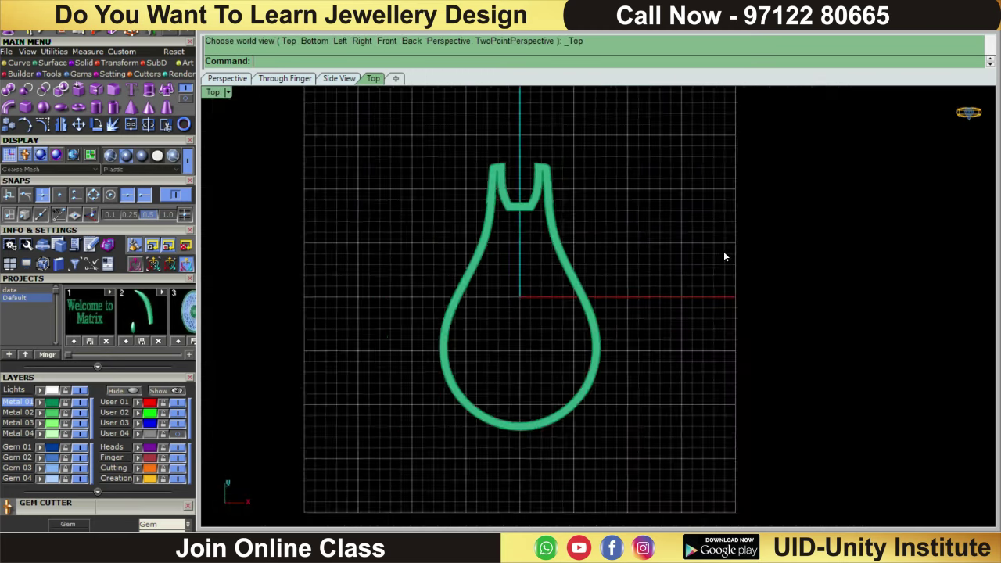
scroll(533, 225, "up", 2)
scroll(522, 342, "up", 1)
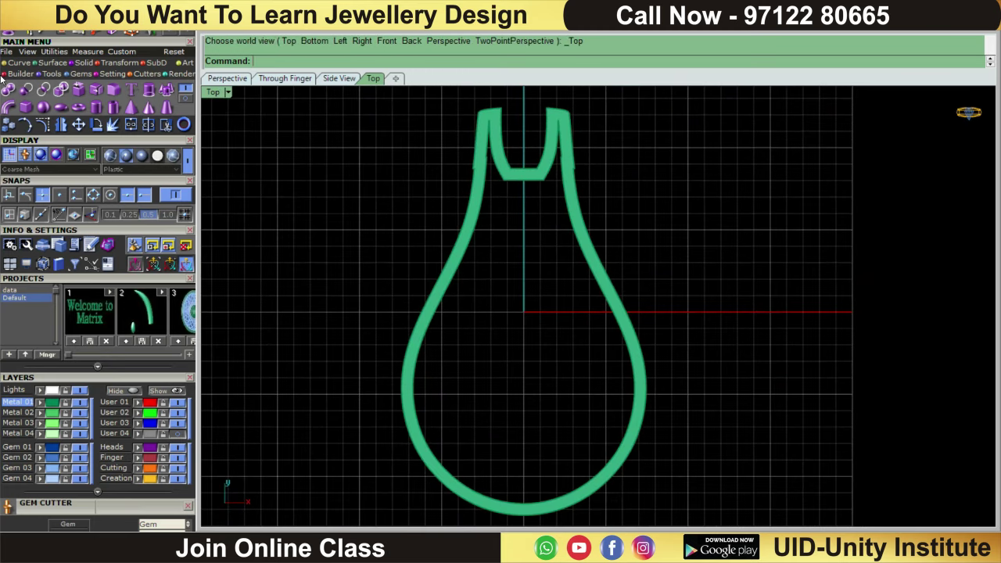
left_click(26, 107)
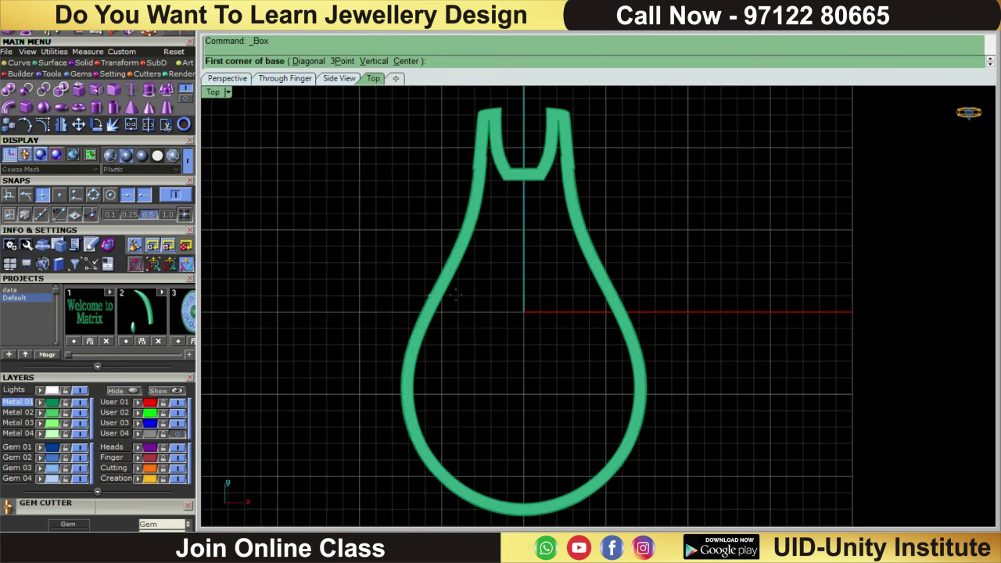
scroll(458, 290, "up", 2)
scroll(458, 290, "up", 1)
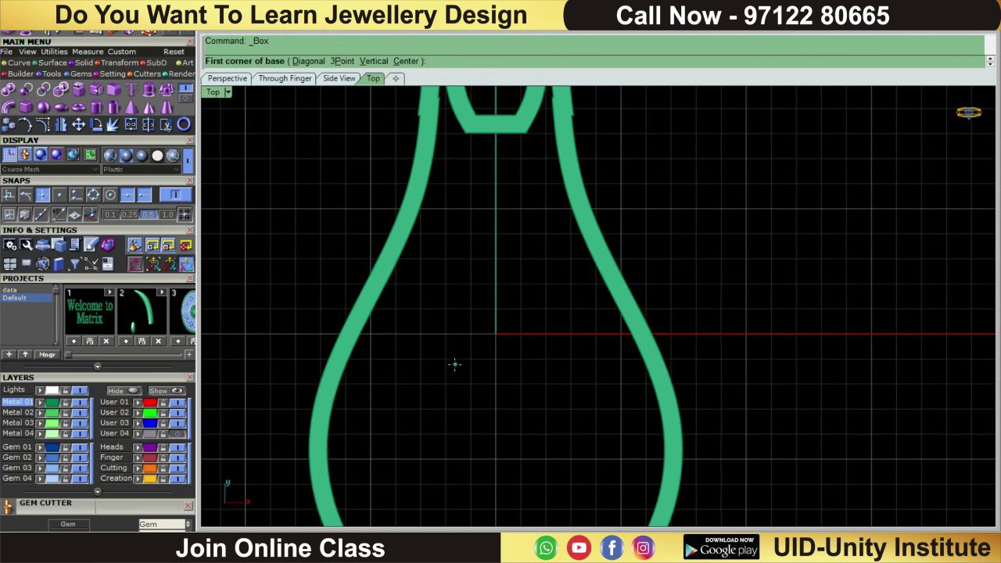
type("0,0,0")
key("Return")
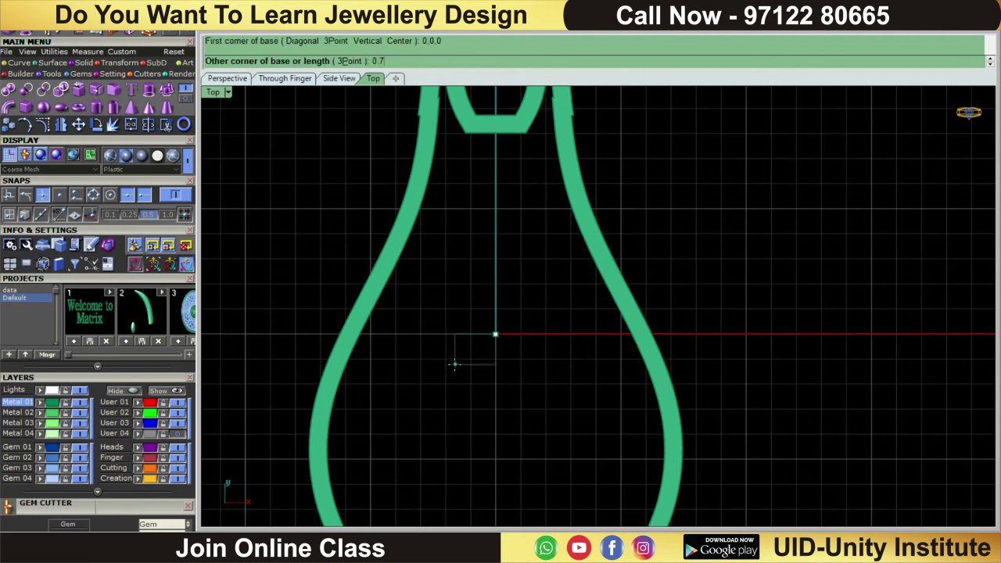
key("Return")
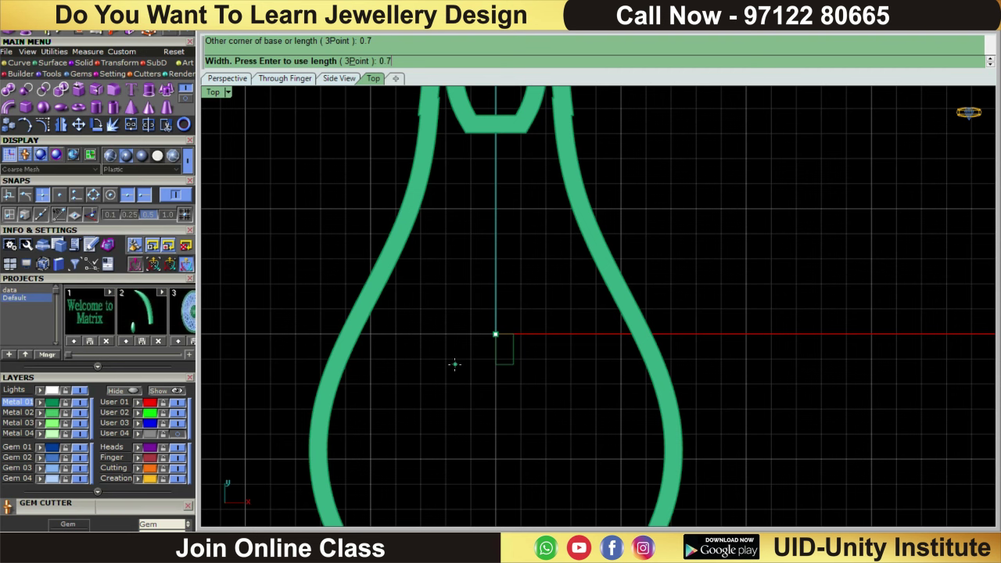
key("Return")
key("Return")
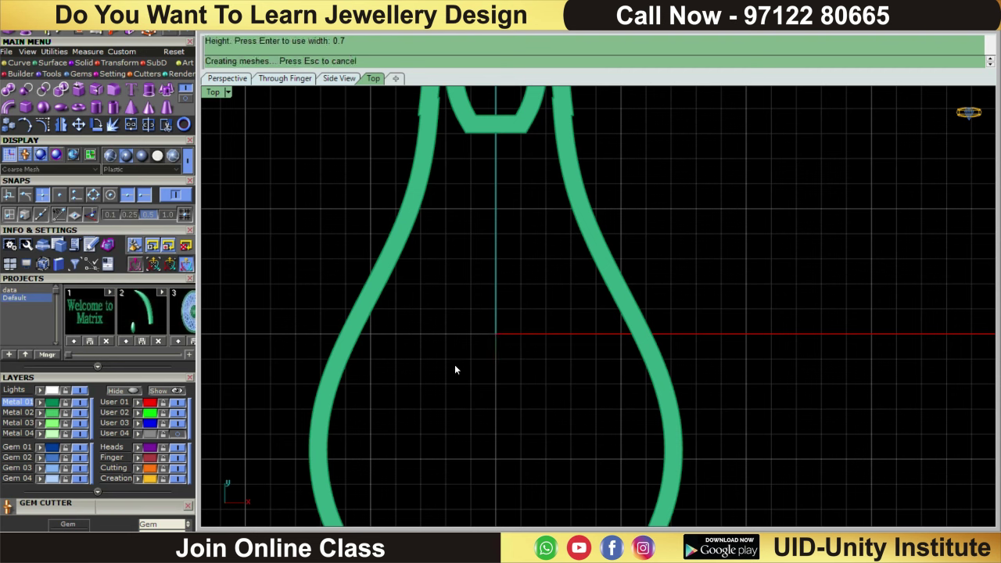
- Move the box down onto the teardrop's bottom, centred in the frame band
left_click_drag(521, 277, 487, 342)
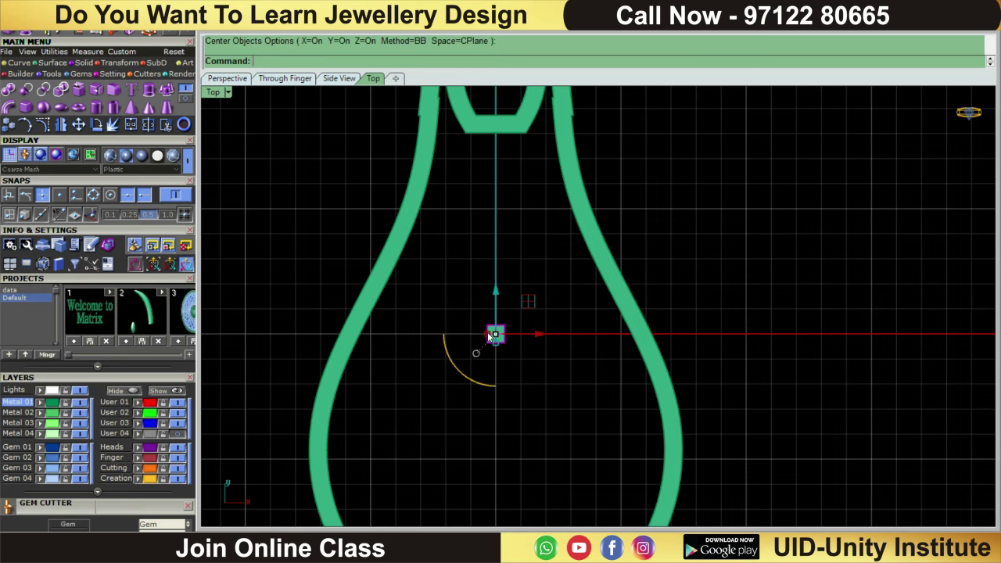
scroll(553, 334, "up", 3)
key("ctrl+F3")
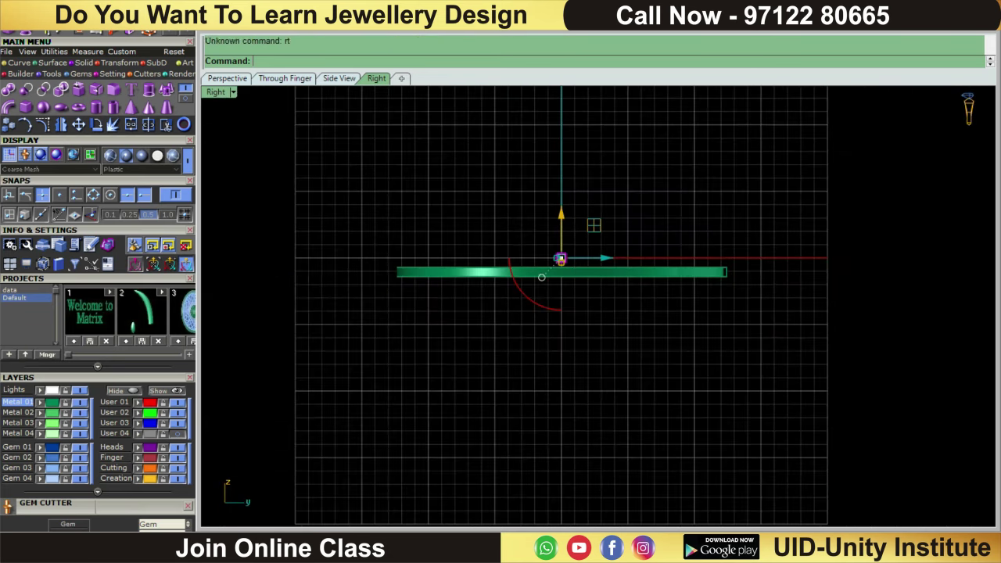
key("ctrl+F1")
scroll(592, 229, "up", 4)
scroll(504, 213, "down", 1)
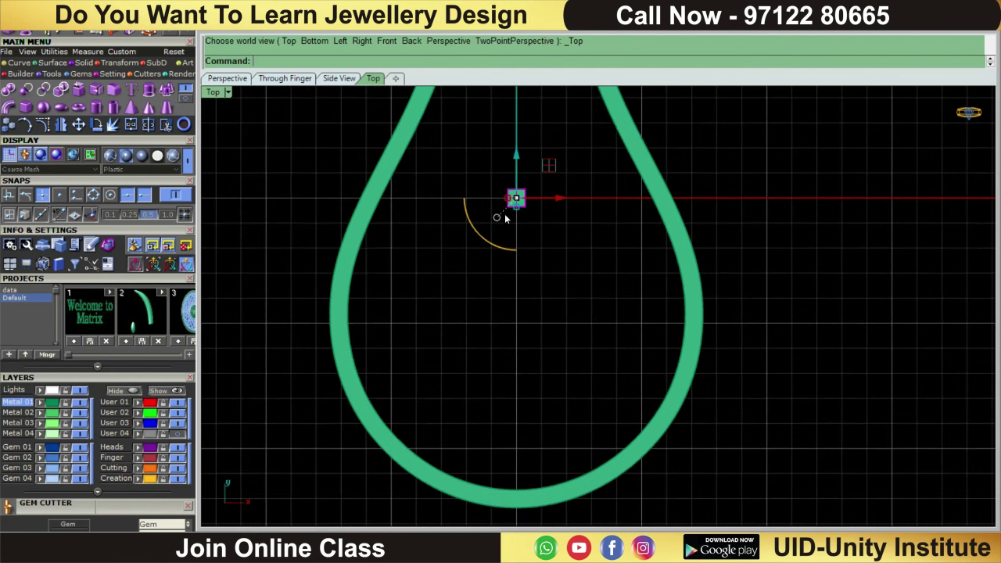
left_click_drag(522, 162, 492, 457)
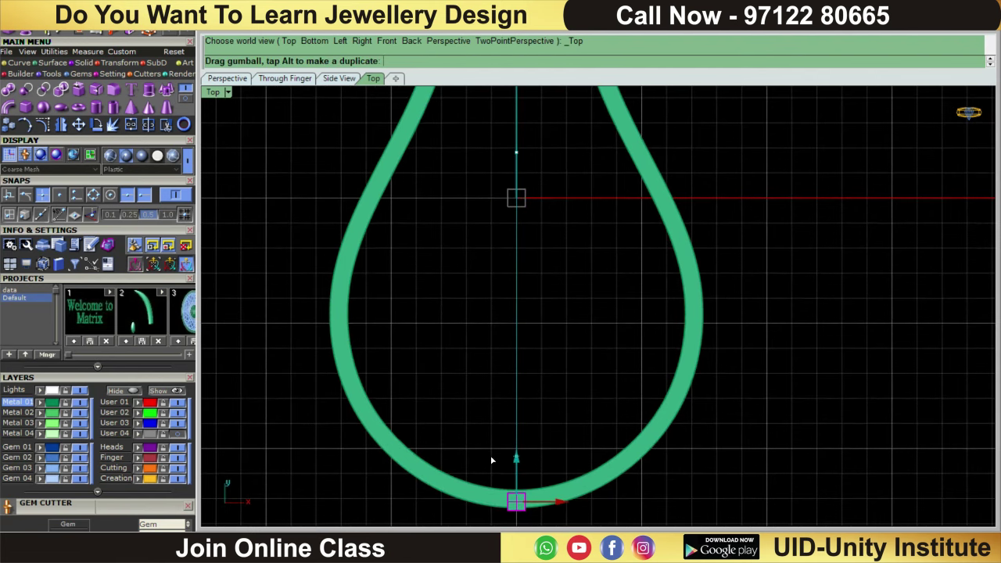
scroll(522, 435, "up", 2)
scroll(512, 401, "up", 3)
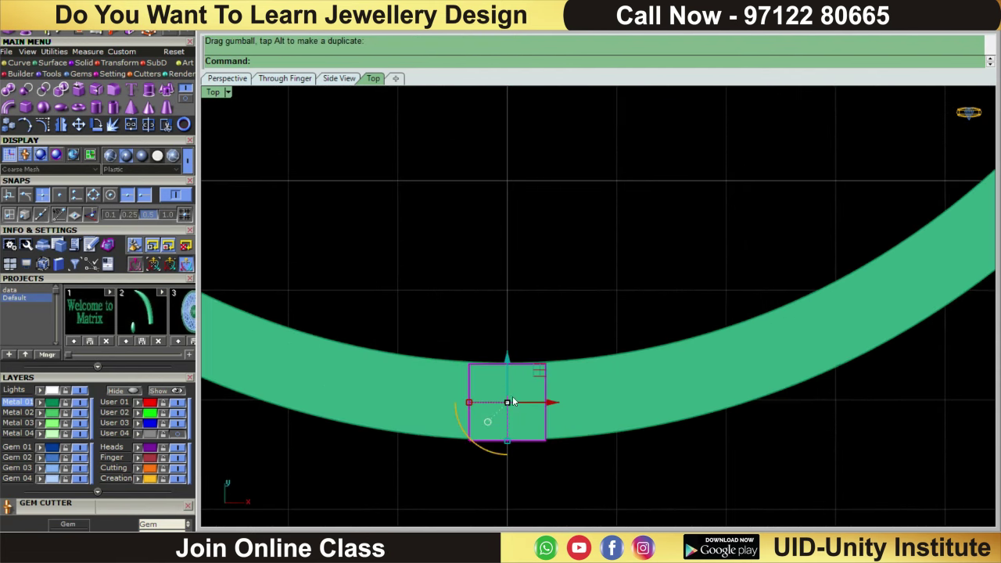
left_click_drag(507, 359, 507, 355)
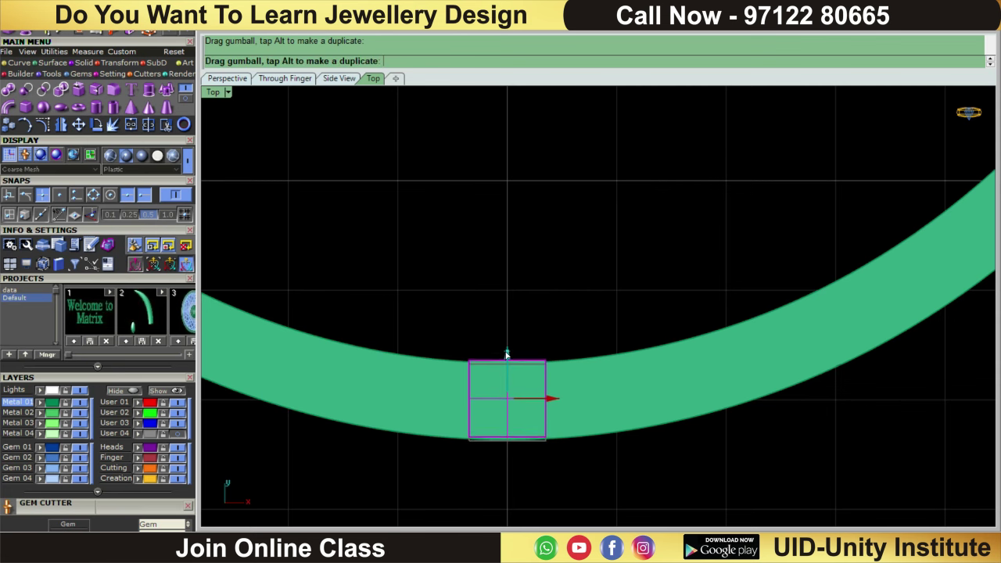
left_click_drag(507, 355, 507, 355)
scroll(585, 251, "down", 4)
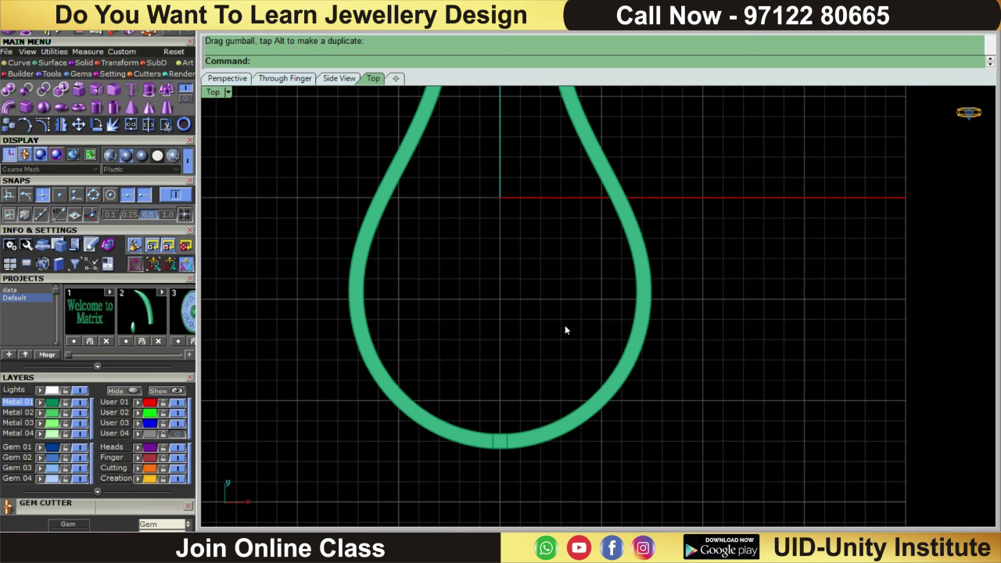
left_click(640, 326)
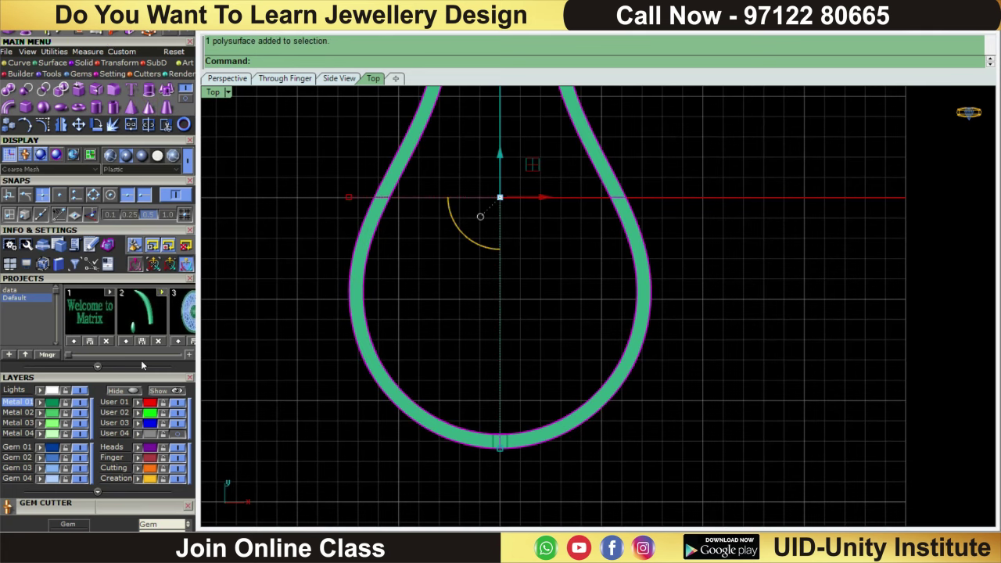
- Look through the Transform and array tools
scroll(498, 412, "up", 3)
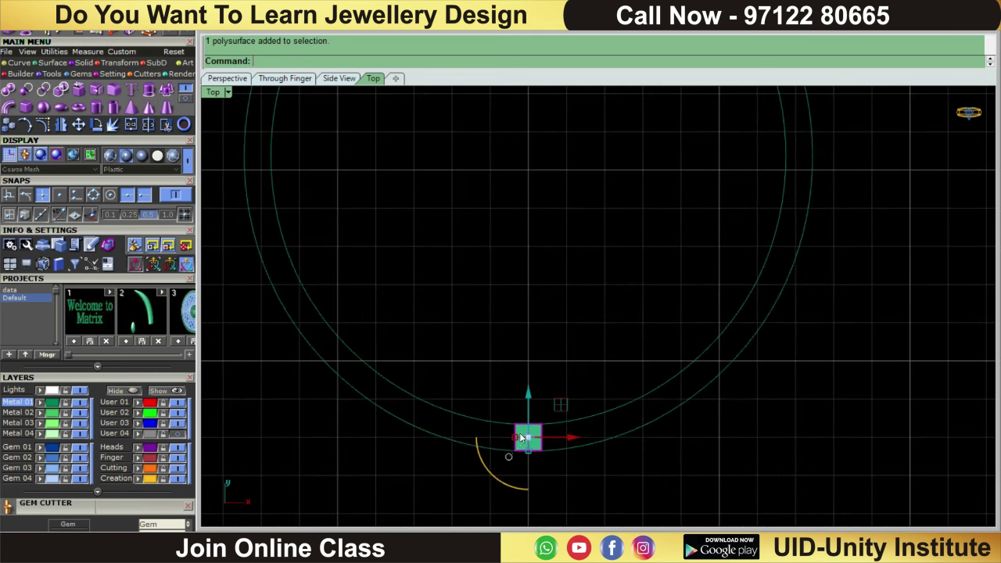
scroll(508, 447, "down", 3)
scroll(574, 317, "up", 1)
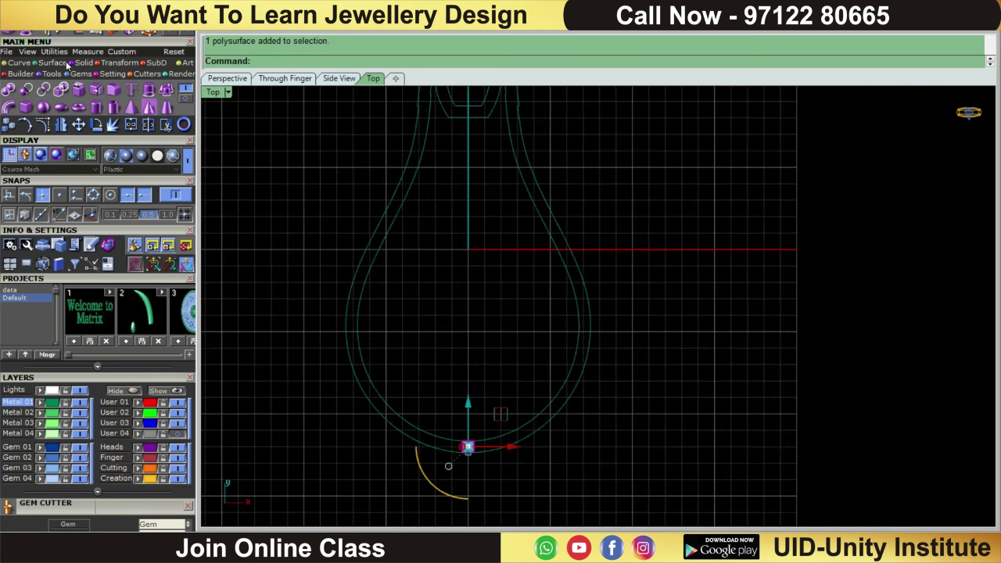
left_click(119, 62)
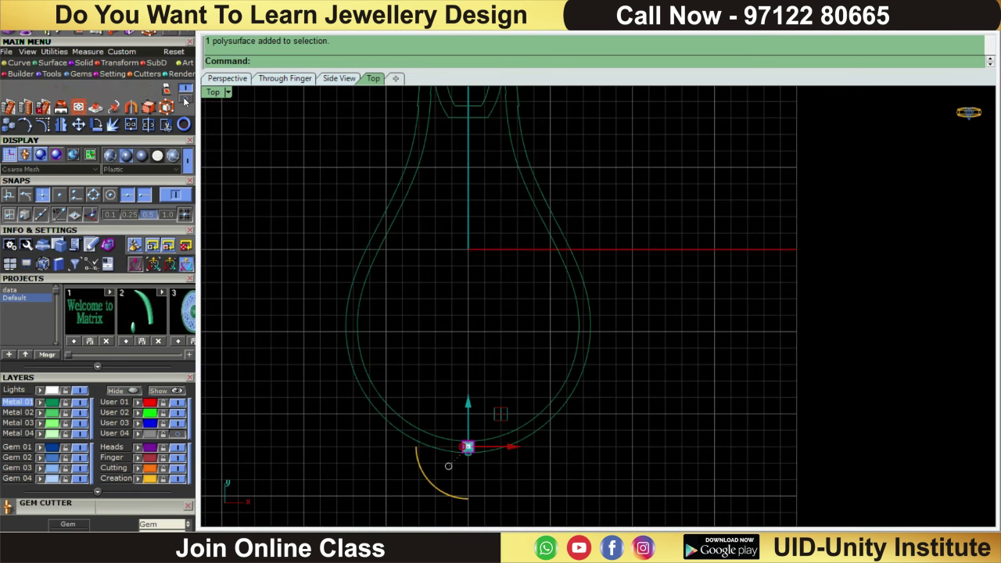
left_click(10, 107)
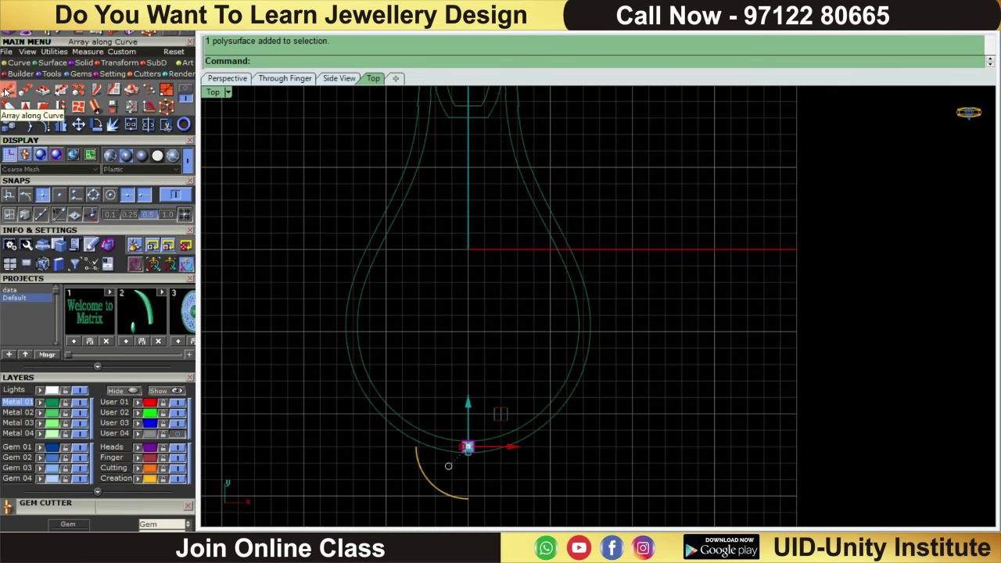
scroll(495, 350, "up", 5)
scroll(497, 450, "down", 5)
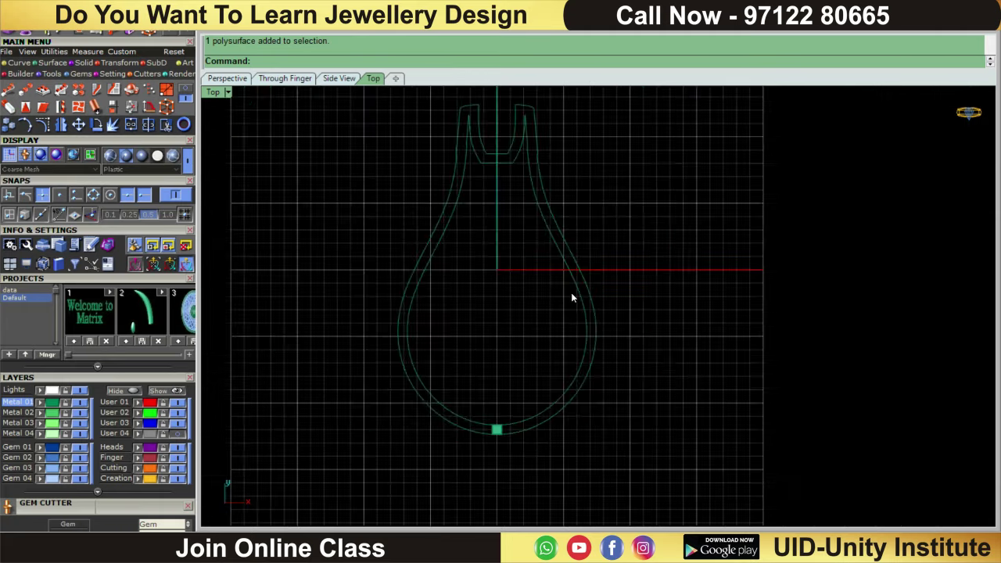
scroll(570, 292, "up", 2)
scroll(493, 465, "down", 2)
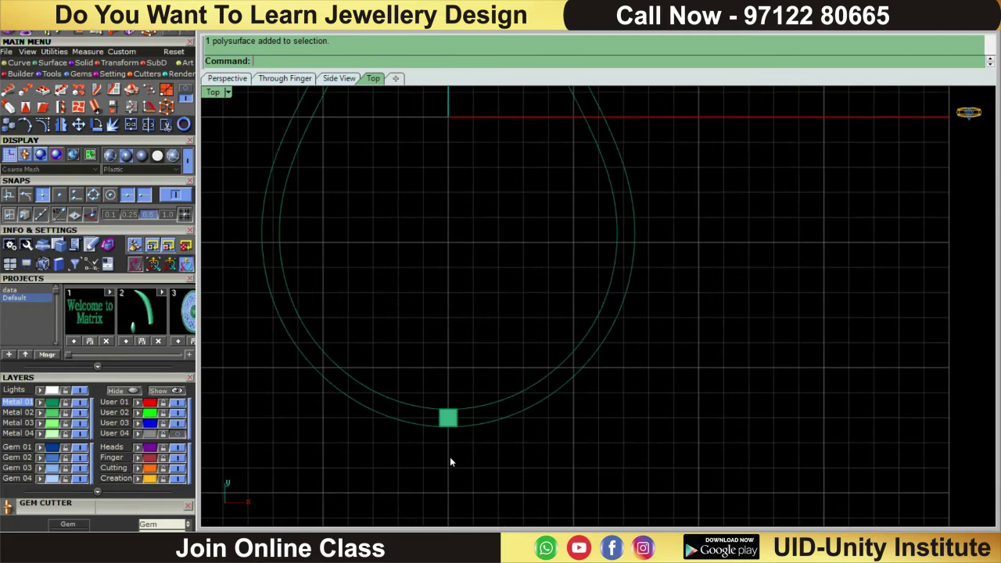
- Draw a diameter-5 guide circle beside the box post
left_click(16, 62)
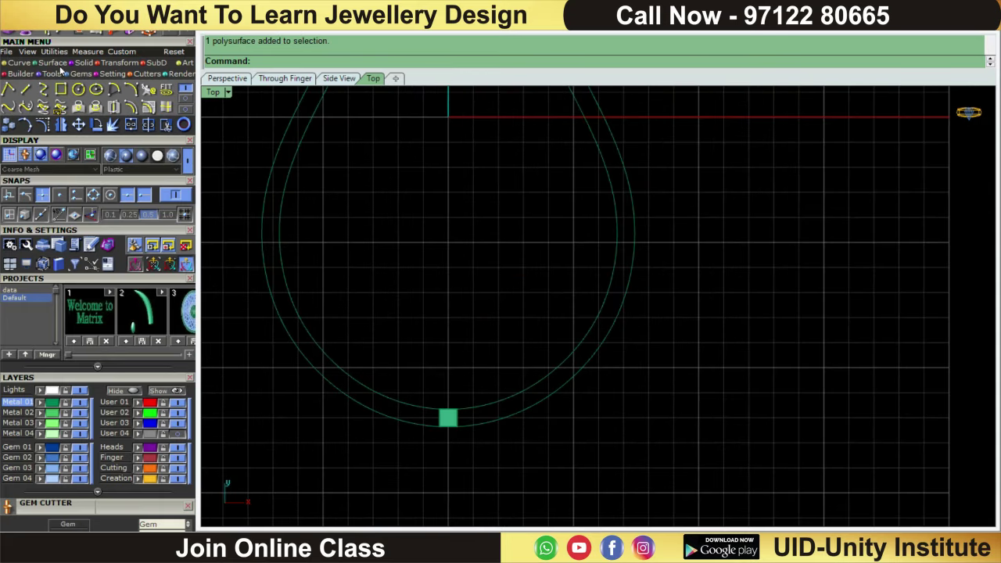
left_click(78, 89)
scroll(478, 439, "up", 3)
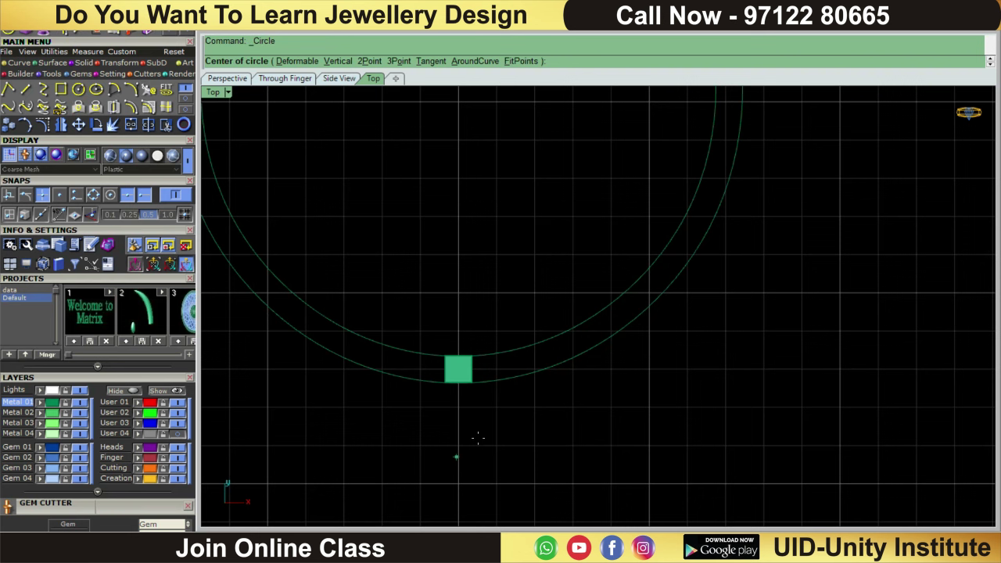
left_click(579, 341)
key("Return")
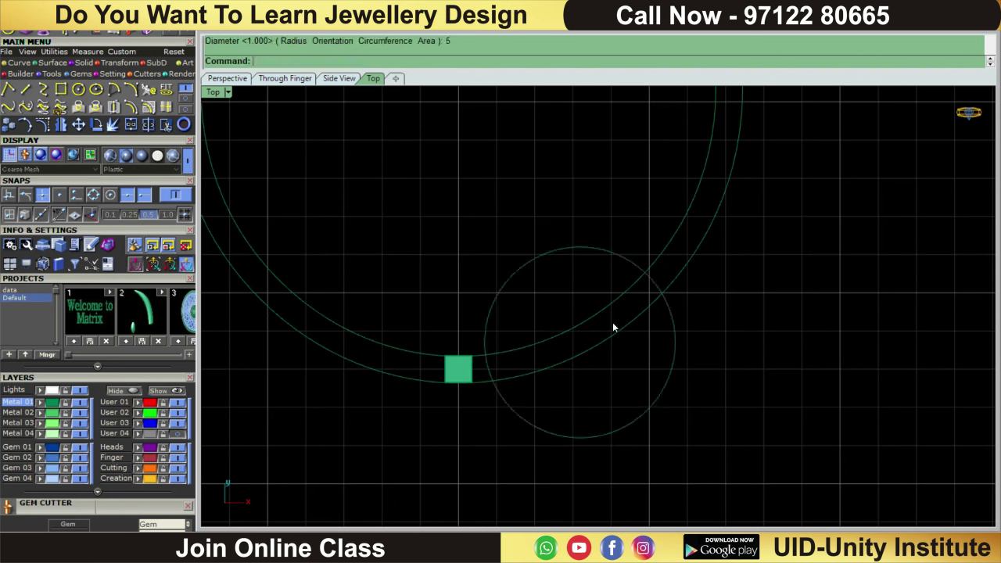
left_click_drag(580, 344, 568, 351)
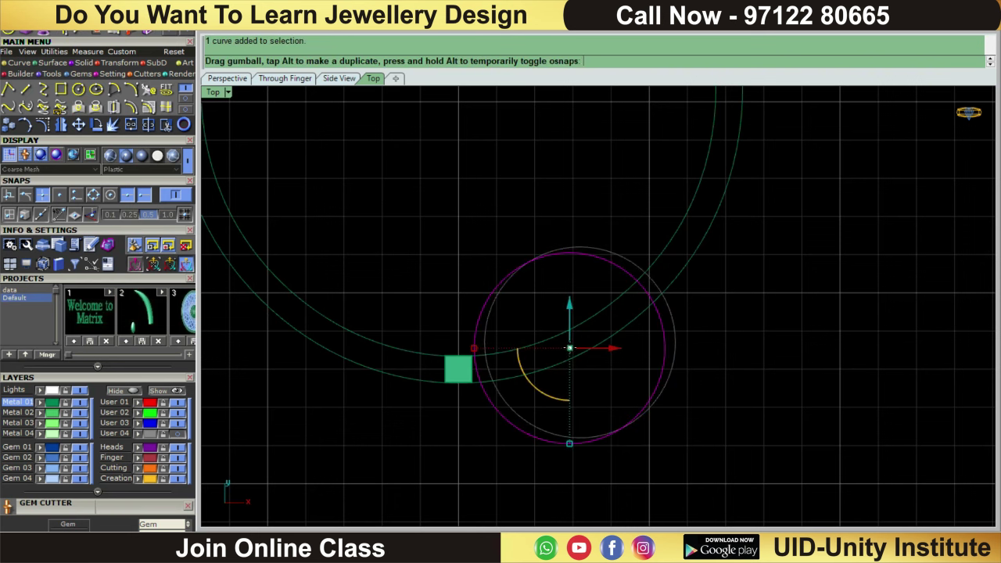
- Nudge the guide circle slightly lower onto the frame, then select the bottom gem
left_click(547, 215)
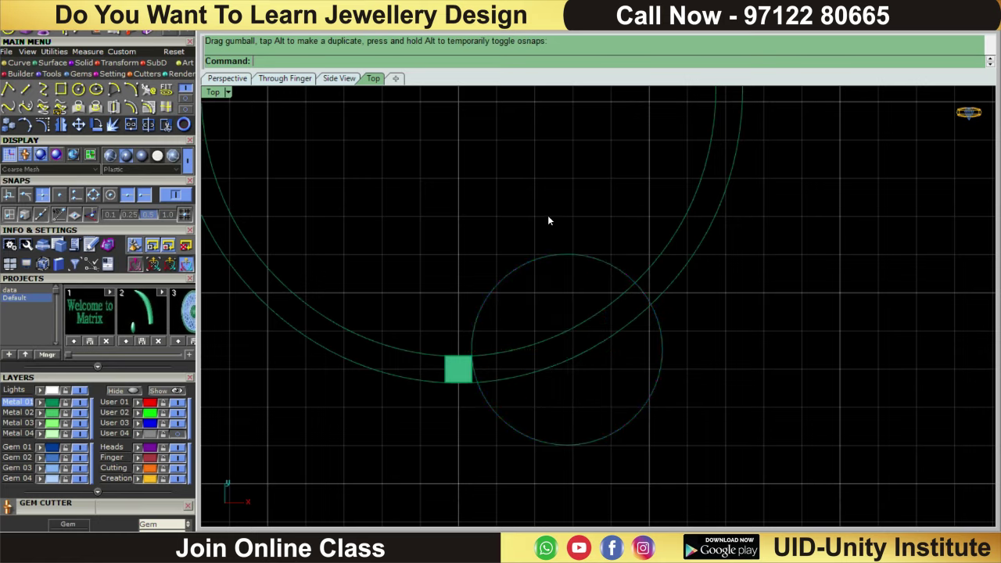
scroll(547, 215, "down", 2)
left_click(542, 248)
scroll(542, 247, "up", 1)
left_click_drag(564, 260, 562, 253)
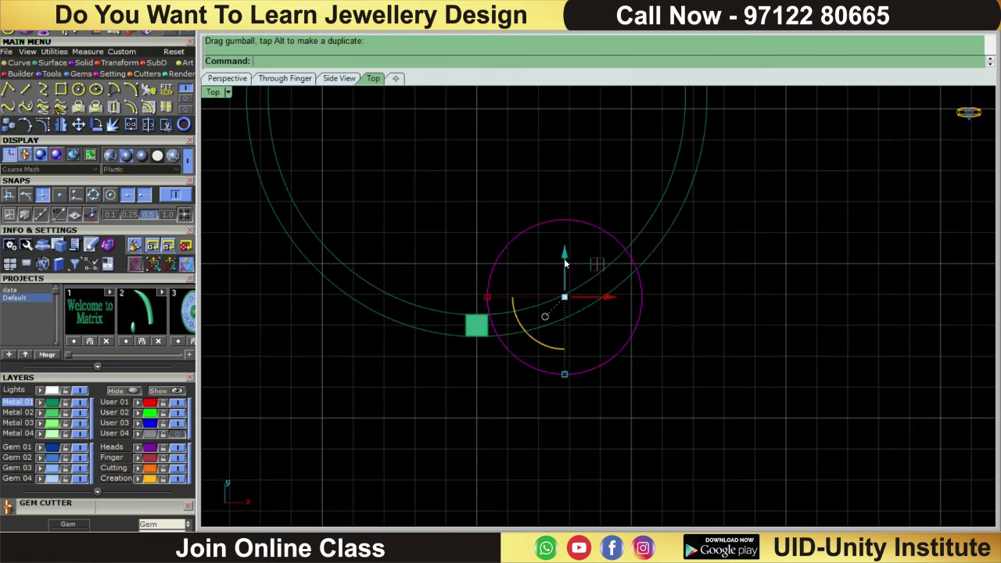
left_click_drag(564, 301, 563, 305)
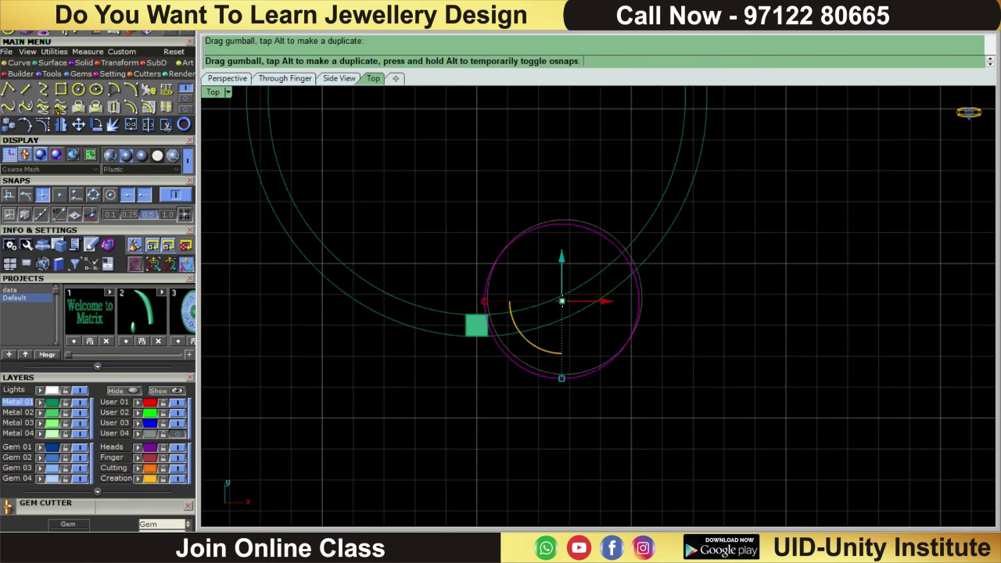
left_click(529, 311)
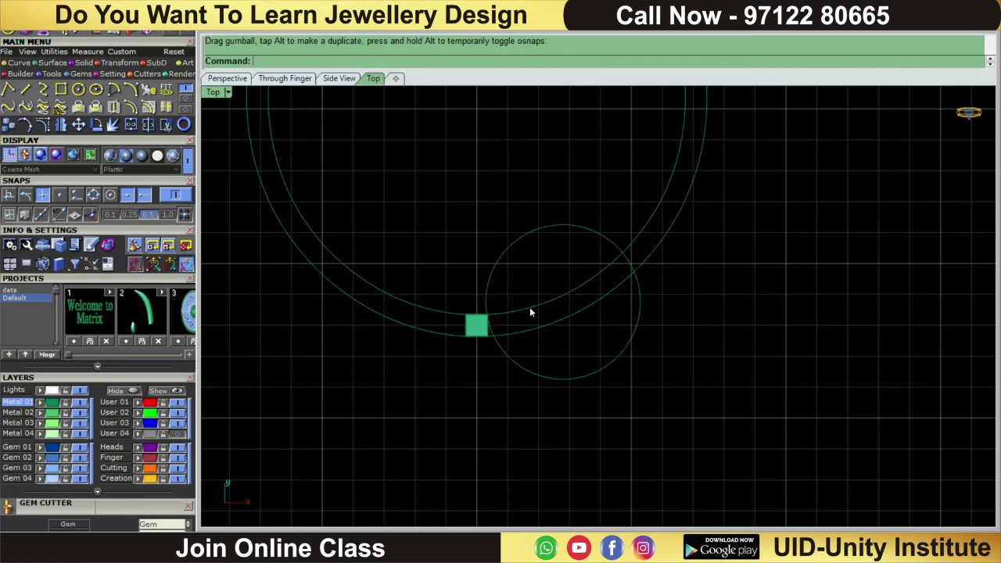
left_click(475, 334)
scroll(474, 334, "down", 3)
scroll(546, 214, "up", 1)
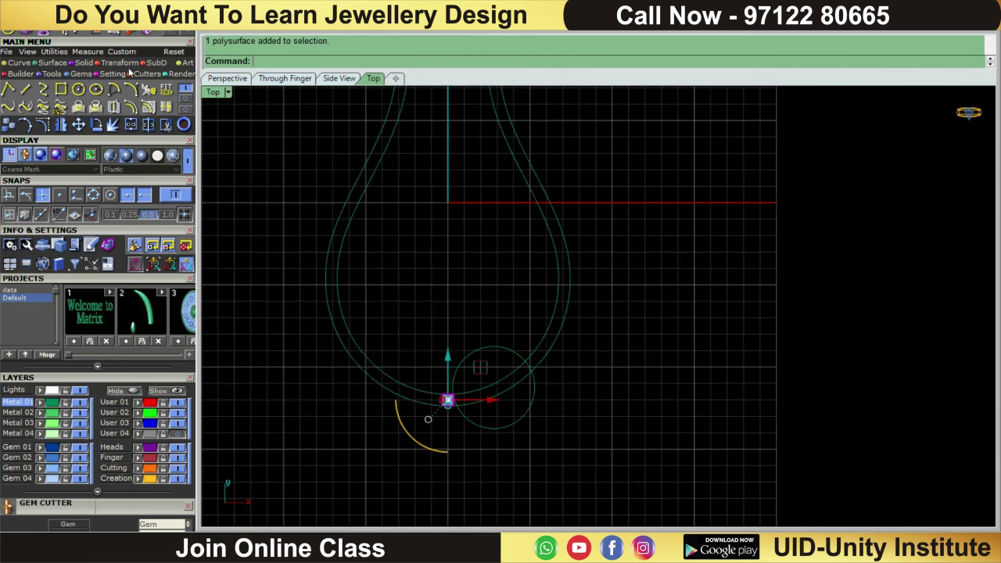
- Array the bottom gem 12 times along the teardrop curve with Freeform orientation
left_click(122, 62)
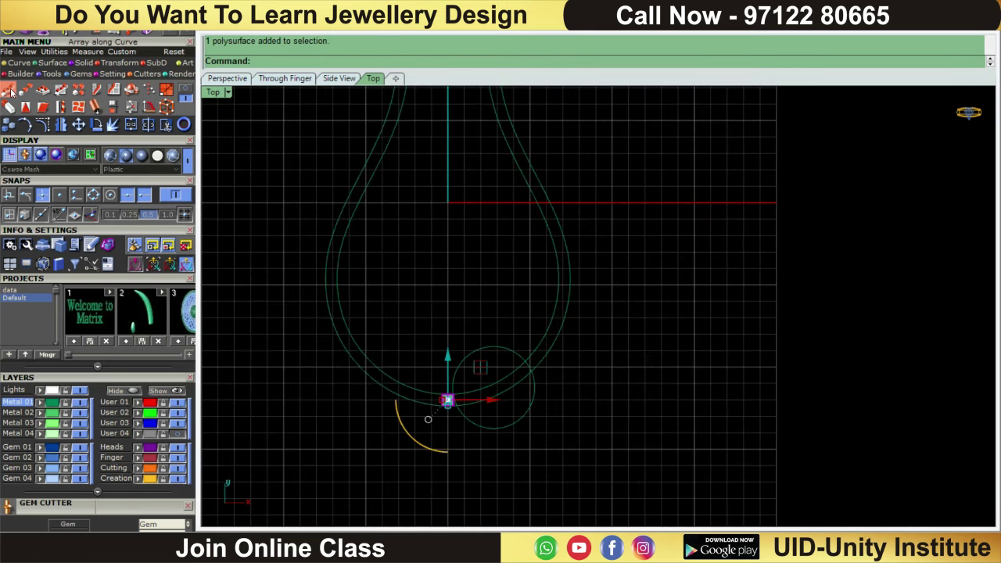
left_click(10, 90)
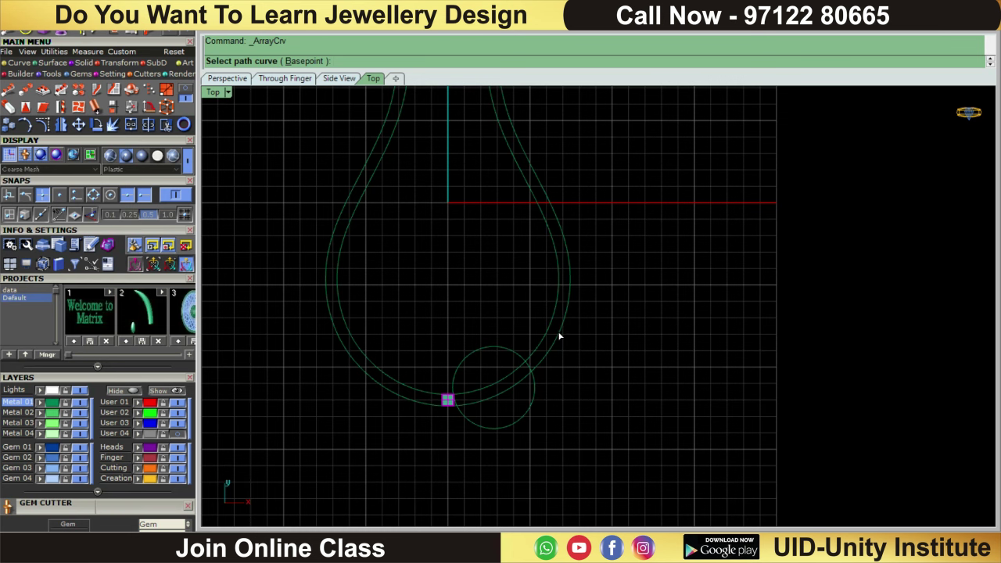
left_click(559, 337)
type("12")
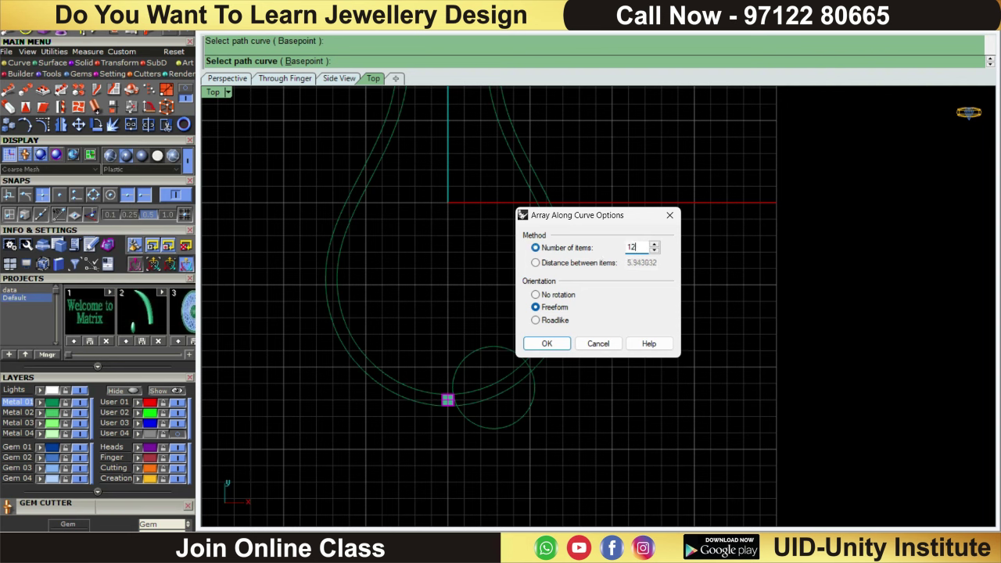
key("Return")
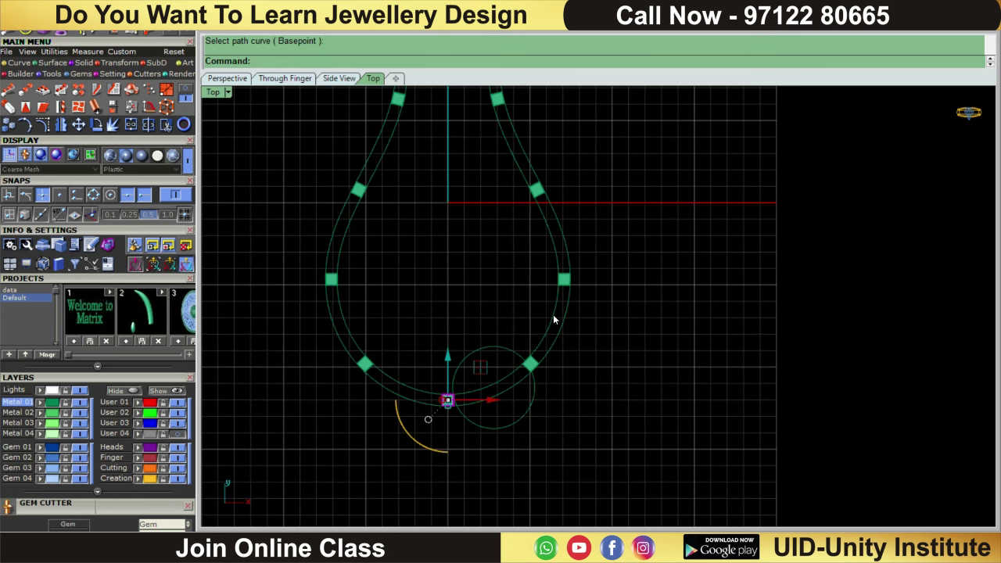
scroll(542, 374, "up", 2)
- Delete the guide circle at the bottom of the frame
scroll(543, 374, "up", 1)
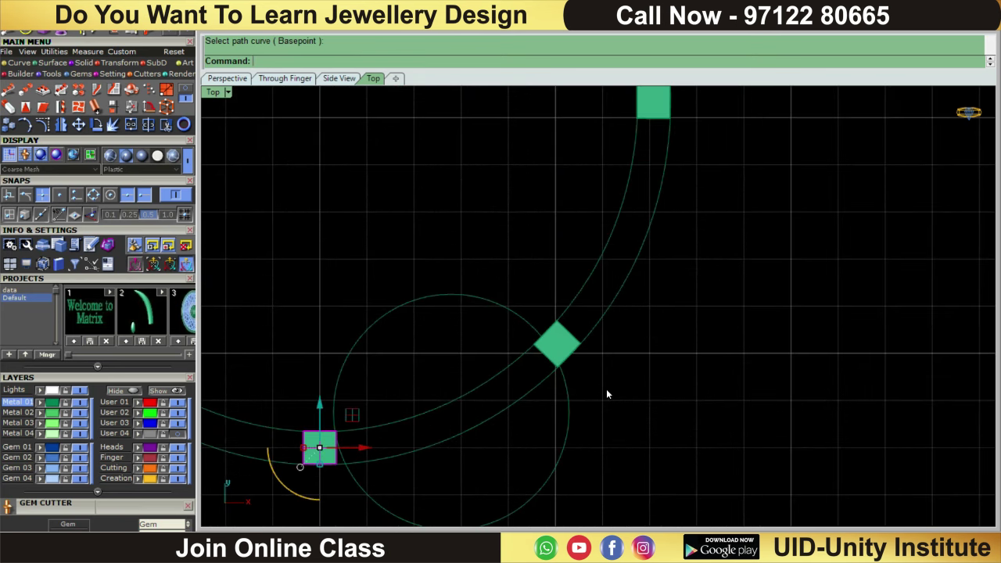
scroll(606, 386, "down", 3)
scroll(576, 382, "up", 3)
left_click_drag(576, 389, 552, 461)
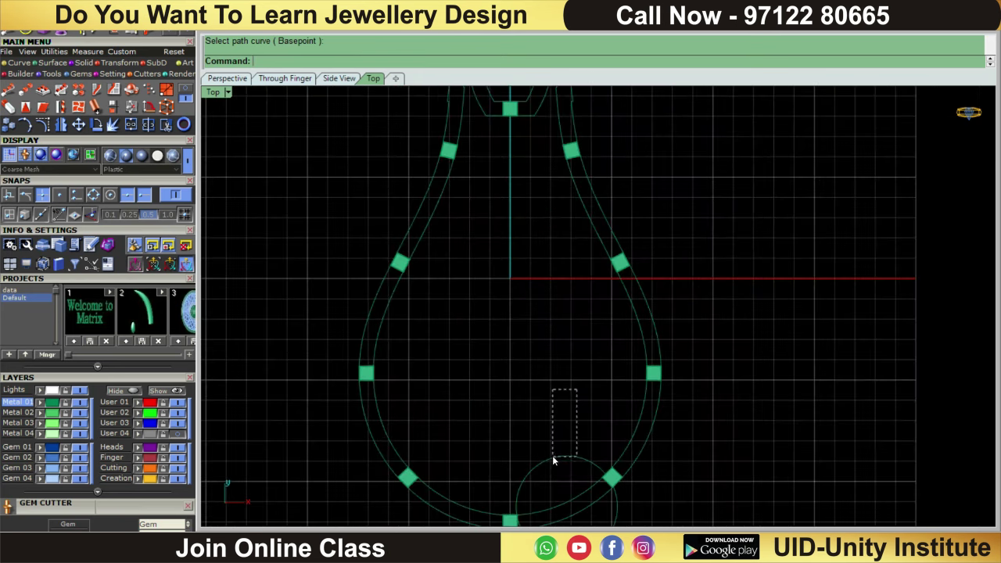
scroll(554, 429, "up", 1)
key("Delete")
- Select the upper-right tip gem, try shifting it, and undo the move
scroll(614, 398, "down", 2)
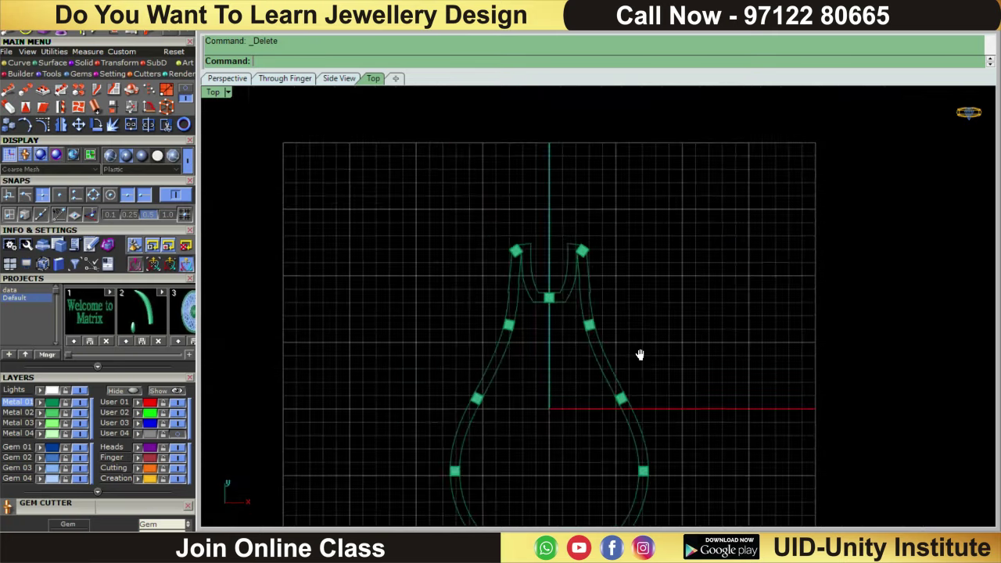
scroll(618, 297, "up", 2)
scroll(594, 250, "up", 2)
left_click(578, 234)
scroll(604, 244, "down", 2)
scroll(535, 278, "up", 2)
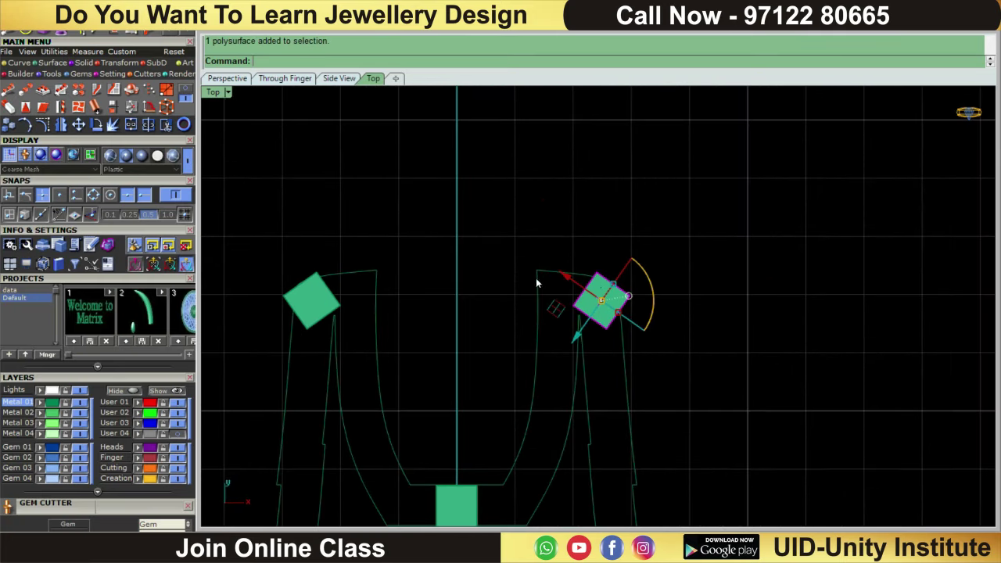
scroll(573, 305, "up", 2)
left_click_drag(587, 286, 613, 286)
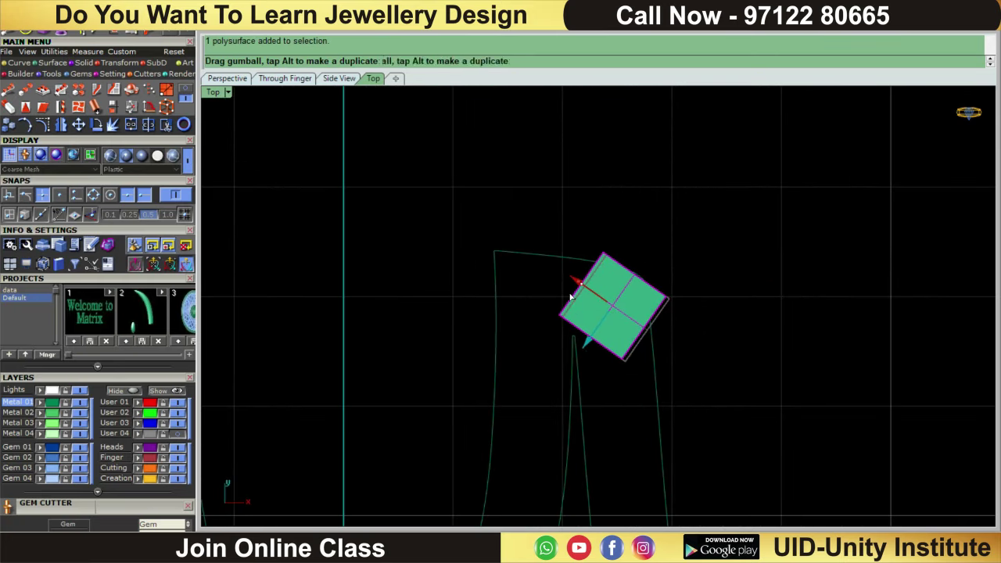
key("ctrl+z")
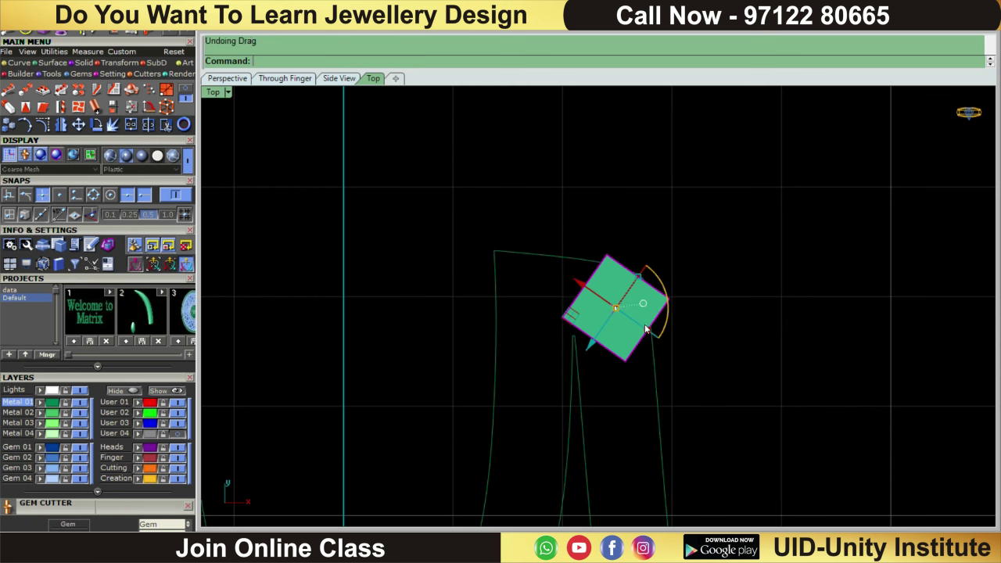
- Rotate, move, stretch and tilt the upper-right gem to fit the frame tip
left_click_drag(667, 320, 671, 297)
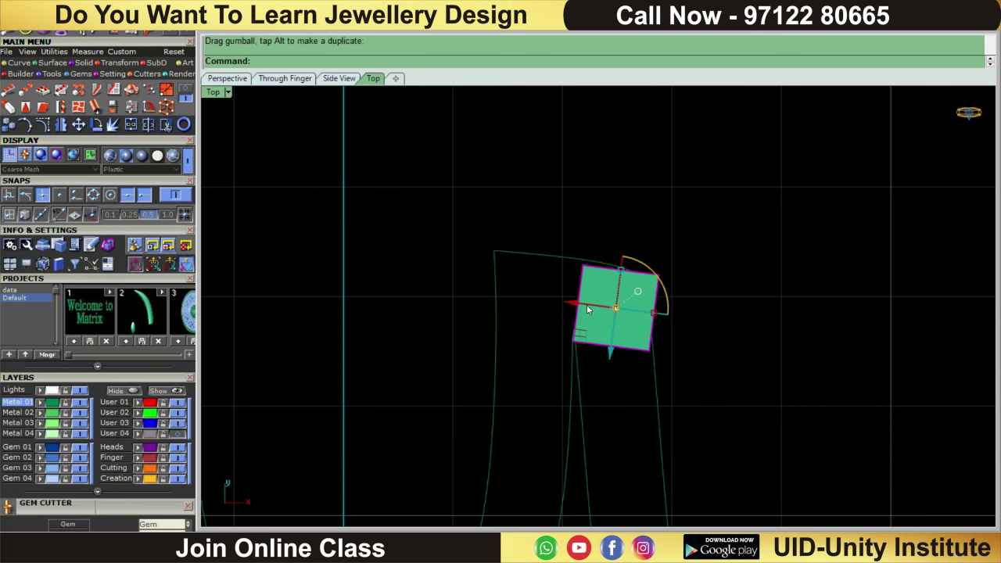
left_click_drag(586, 289, 530, 288)
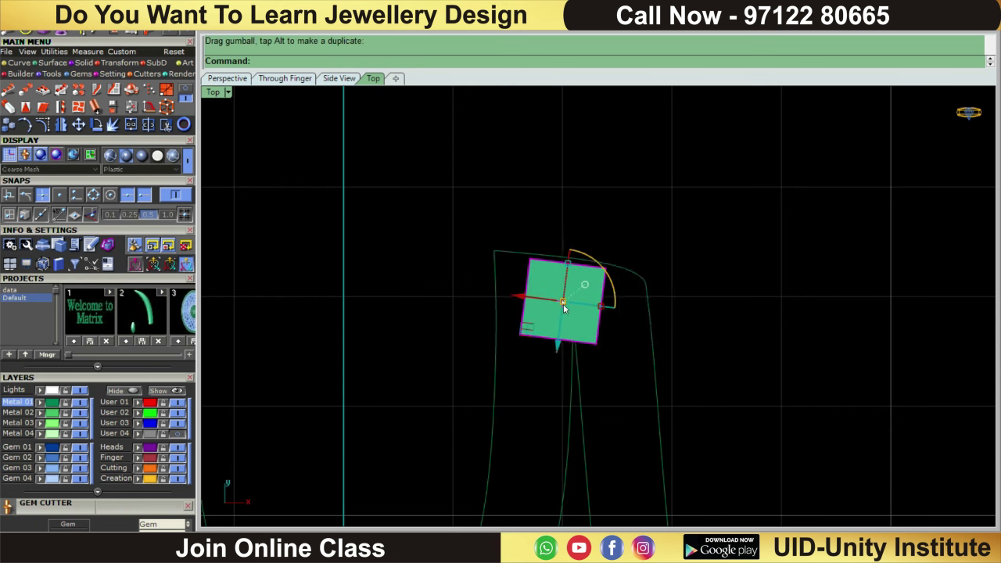
left_click_drag(599, 307, 623, 315)
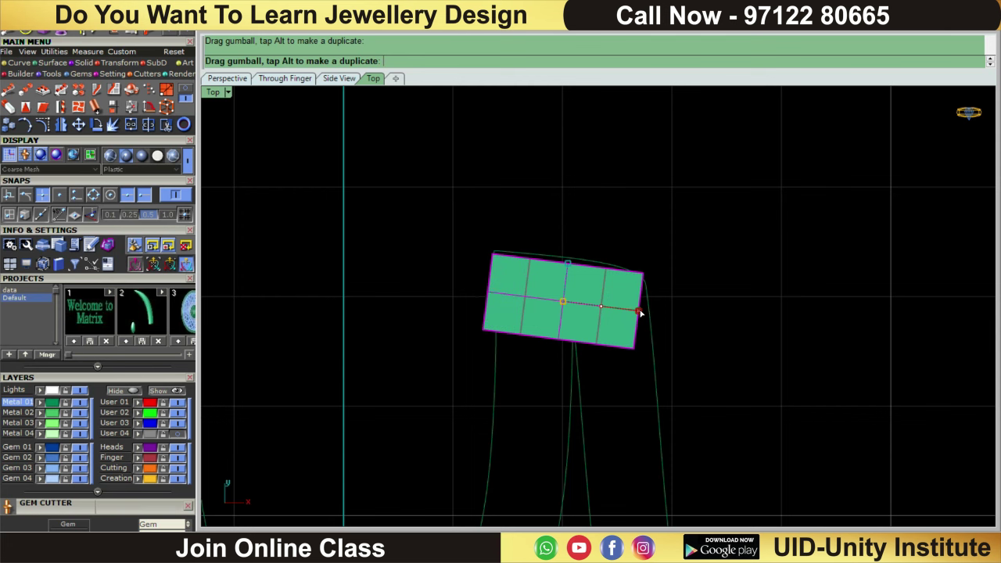
left_click_drag(521, 295, 534, 296)
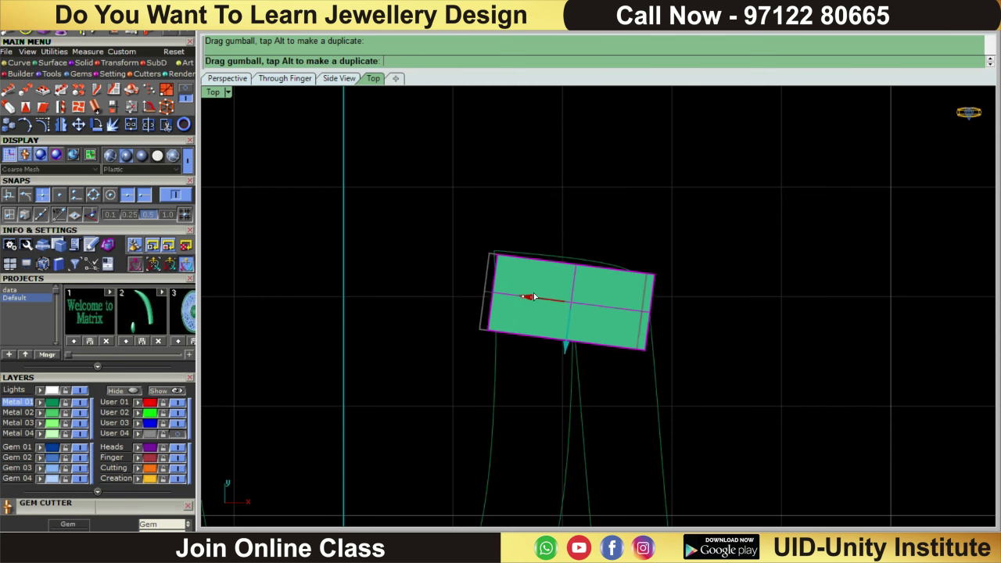
left_click_drag(620, 286, 626, 291)
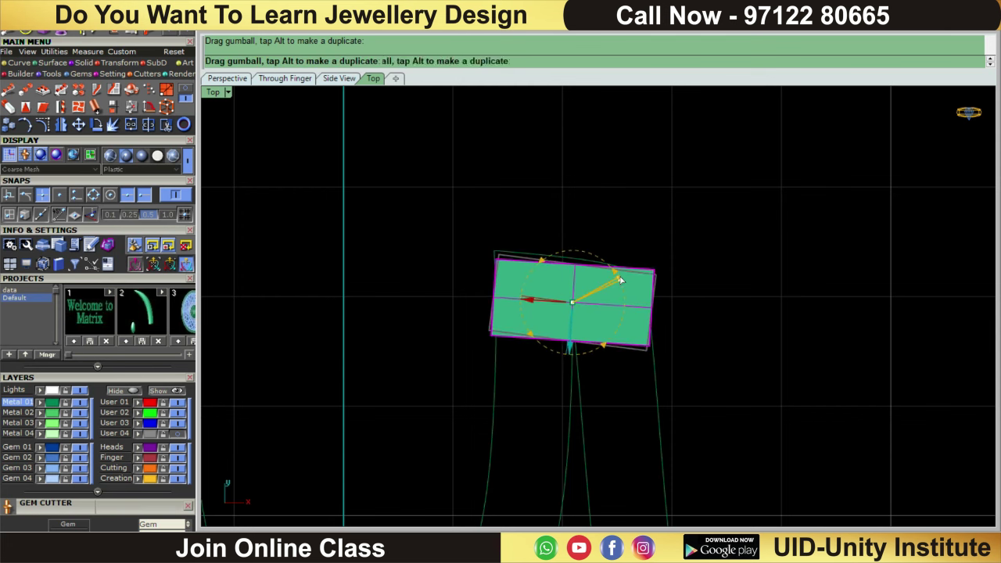
- Delete the gems on the upper-right and upper-left frame tips
left_click(681, 207)
left_click(635, 313)
scroll(634, 313, "down", 4)
scroll(633, 328, "down", 1)
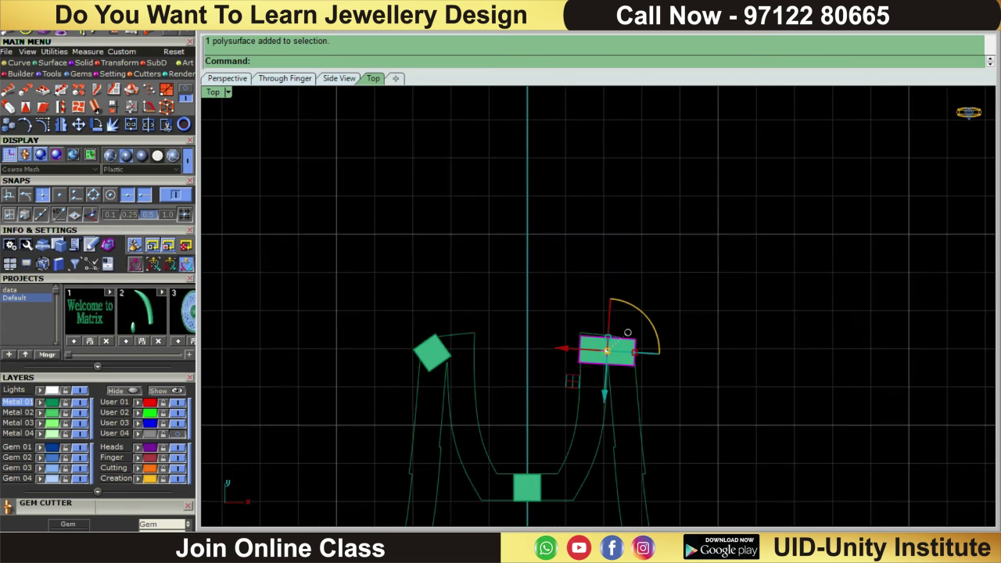
right_click_drag(795, 373, 782, 340)
key("Delete")
scroll(539, 289, "up", 3)
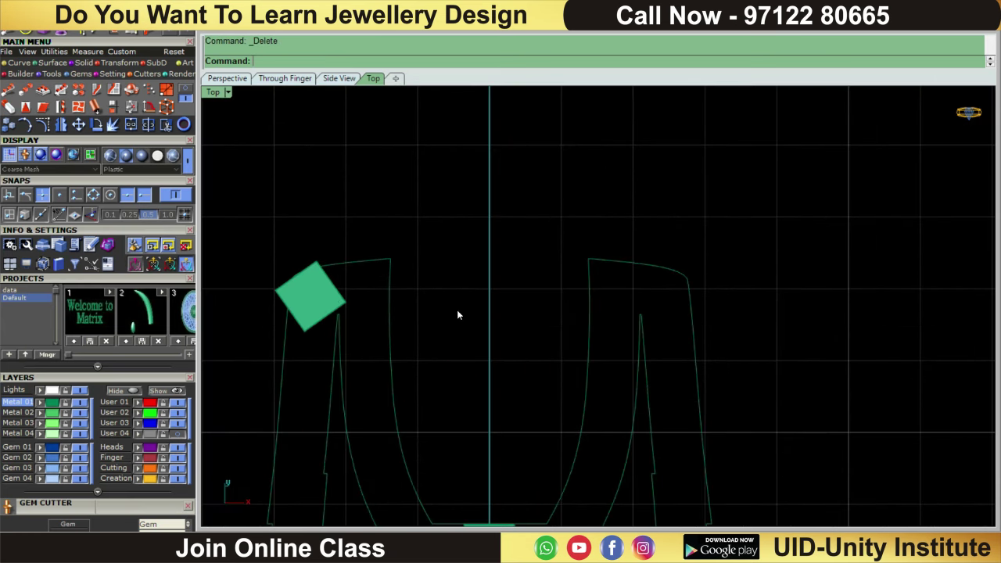
left_click(310, 292)
key("Delete")
scroll(651, 289, "up", 2)
scroll(672, 319, "down", 1)
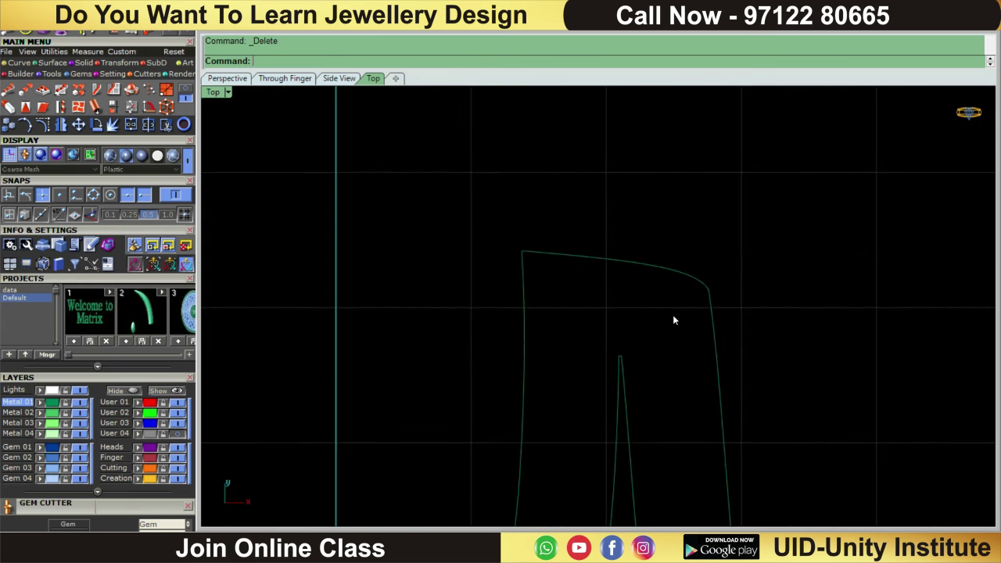
scroll(672, 319, "down", 1)
scroll(679, 308, "down", 1)
scroll(679, 336, "down", 1)
right_click_drag(680, 336, 687, 288)
scroll(686, 301, "up", 2)
scroll(633, 288, "down", 1)
scroll(631, 330, "up", 2)
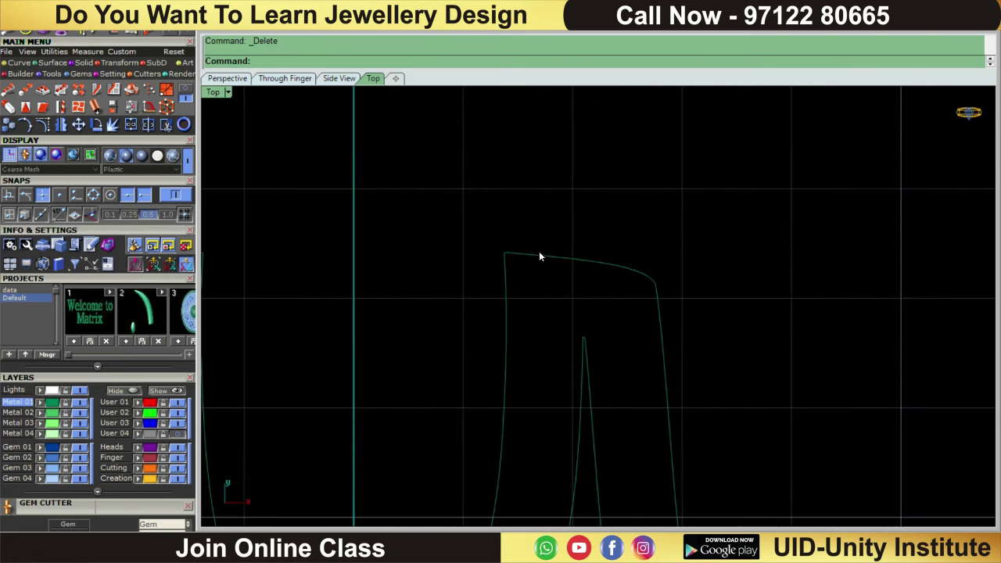
- Draw a straight line across the frame's top tip
left_click(18, 63)
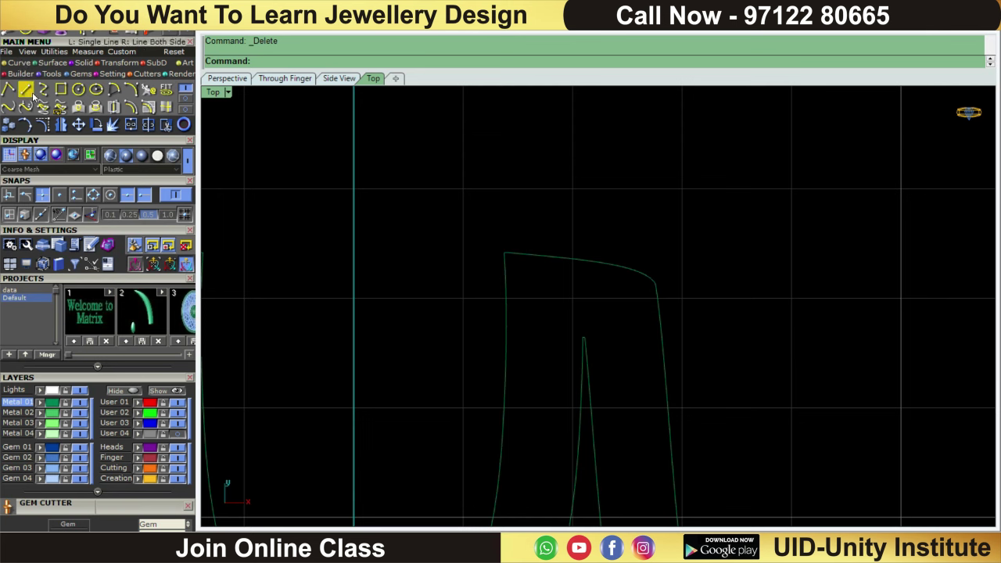
left_click(26, 89)
left_click(482, 319)
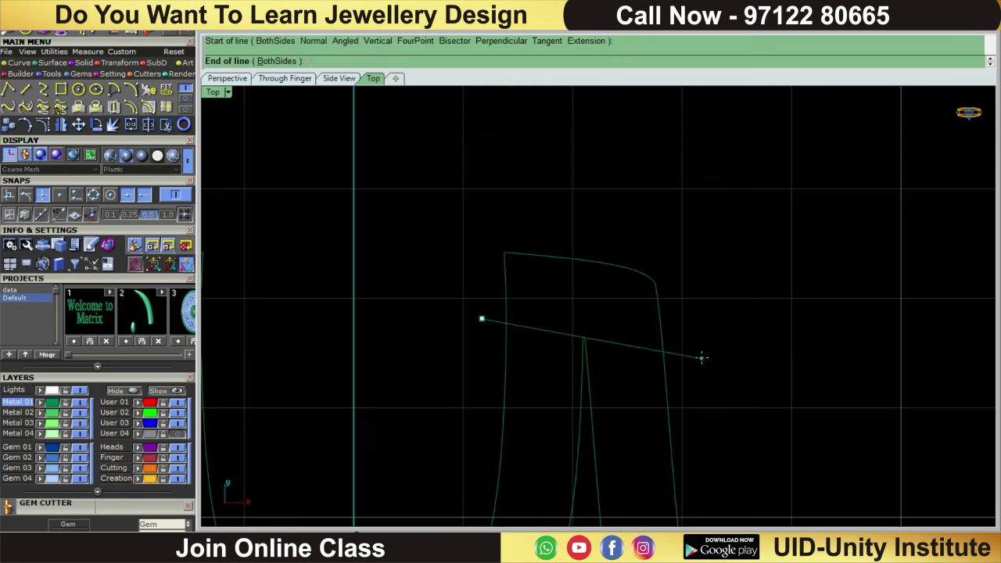
right_click(476, 339)
left_click(471, 331)
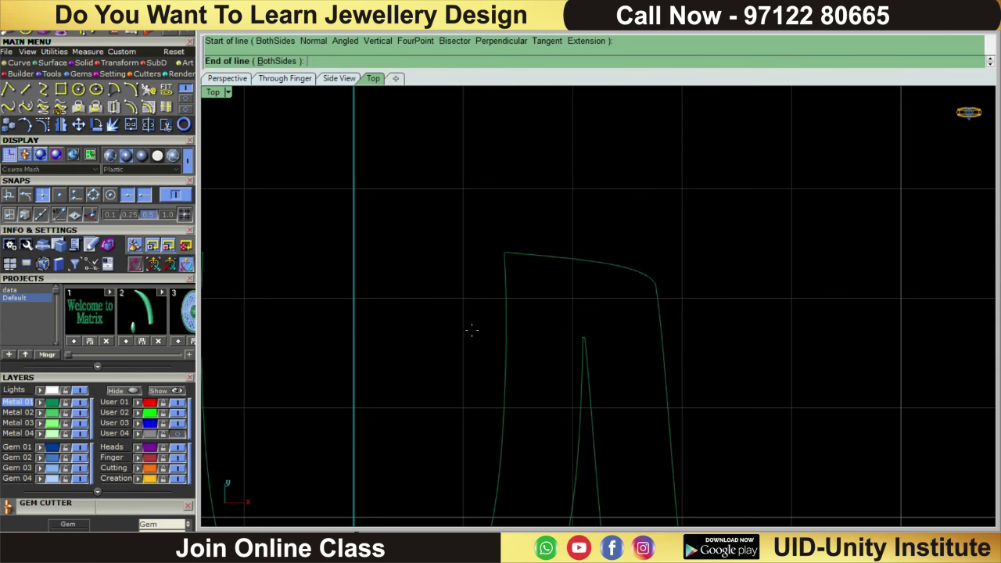
left_click(684, 339)
scroll(665, 264, "down", 2)
right_click_drag(624, 289, 602, 327)
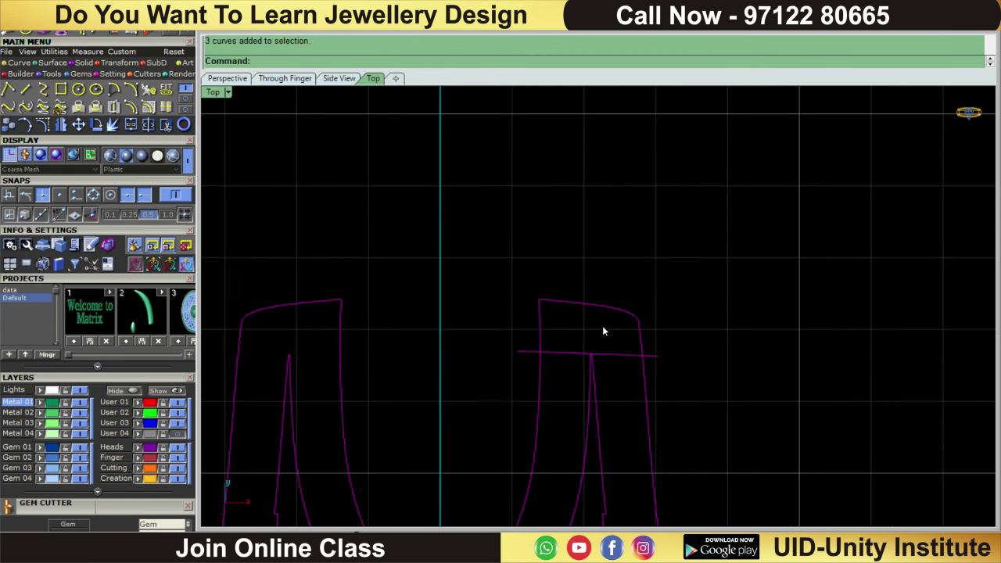
- Build a closed cap profile from the region above the line and select the left profile
left_click(188, 100)
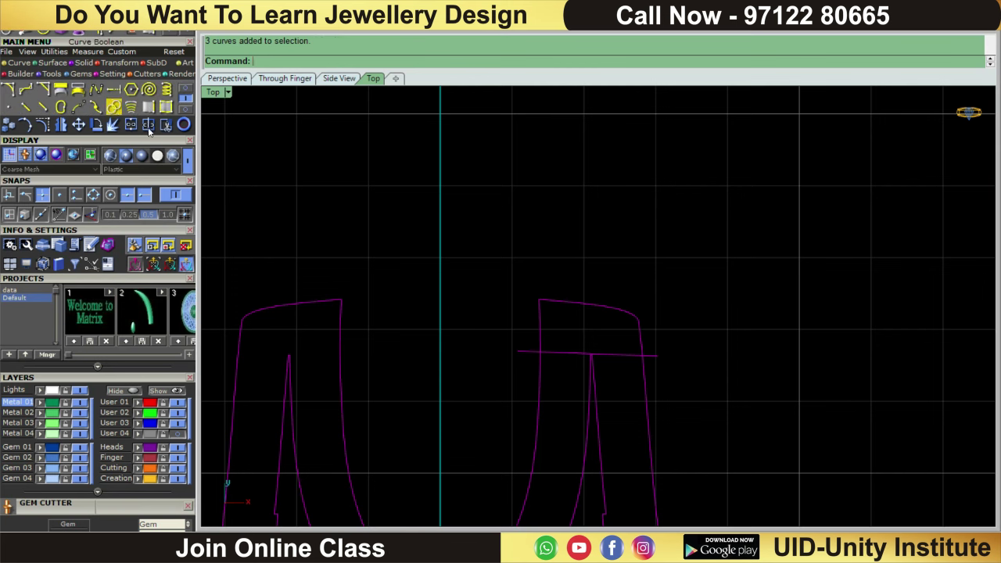
left_click(113, 107)
left_click(578, 330)
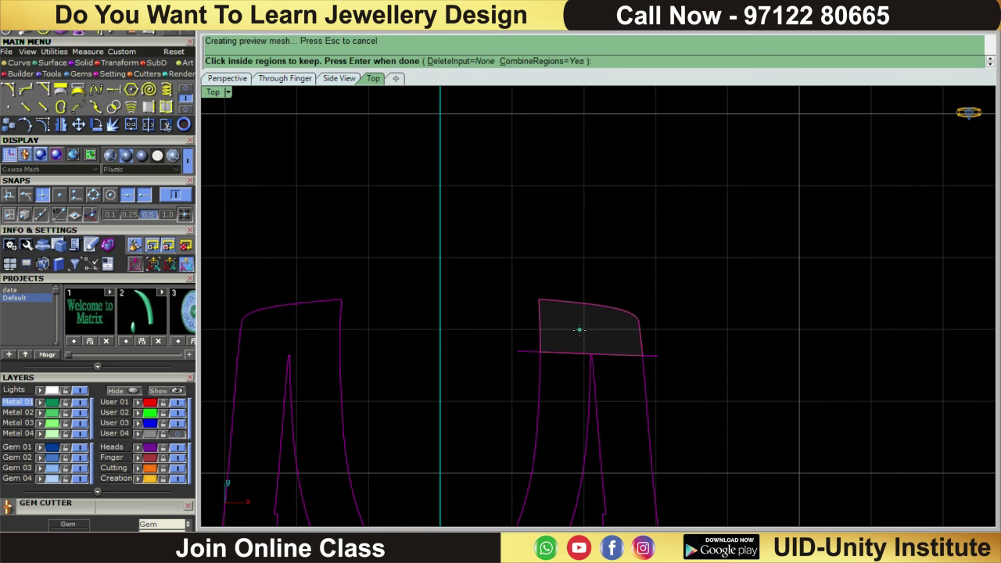
key("Return")
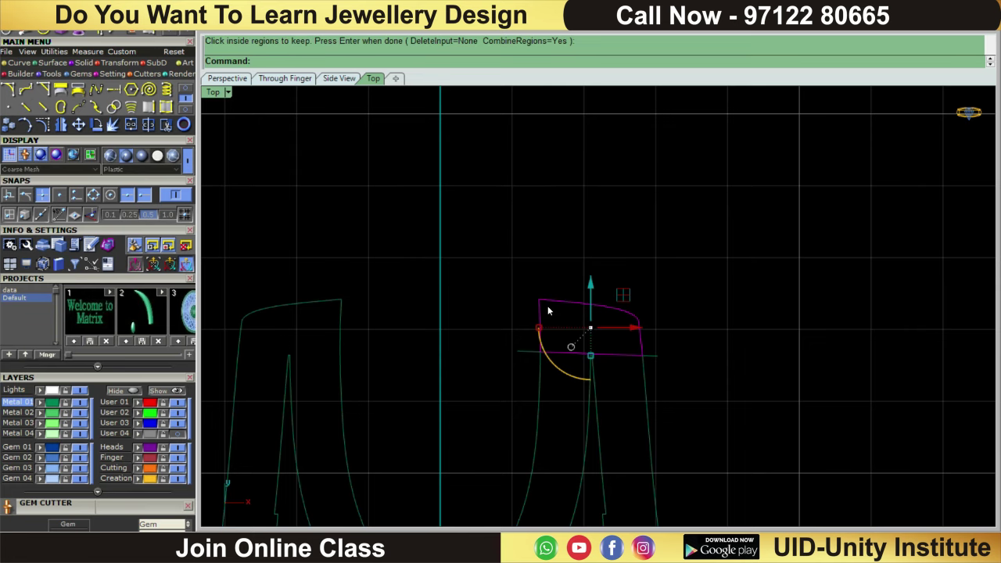
scroll(547, 306, "down", 3)
scroll(607, 319, "down", 2)
scroll(607, 318, "up", 3)
scroll(526, 348, "down", 3)
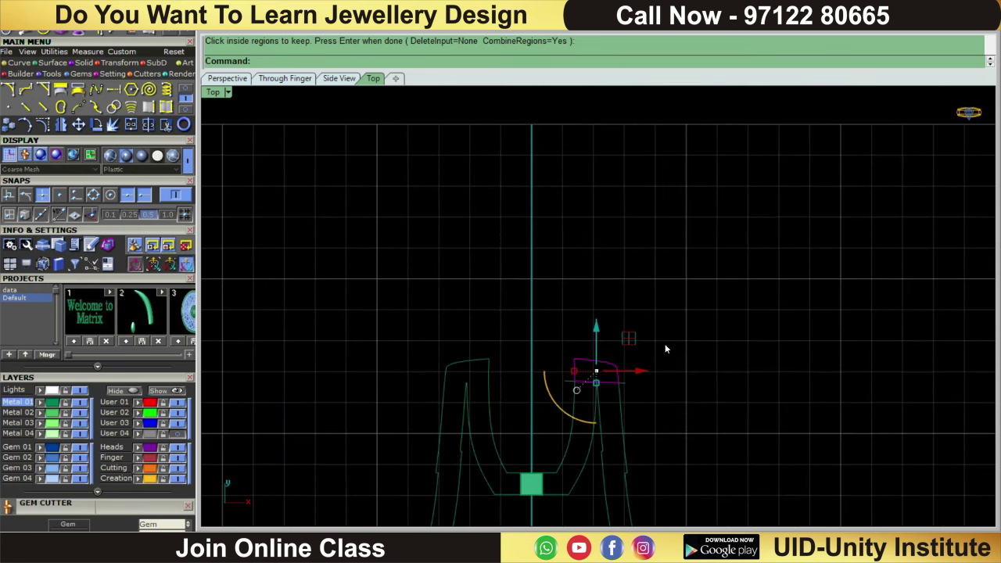
right_click_drag(665, 343, 661, 360)
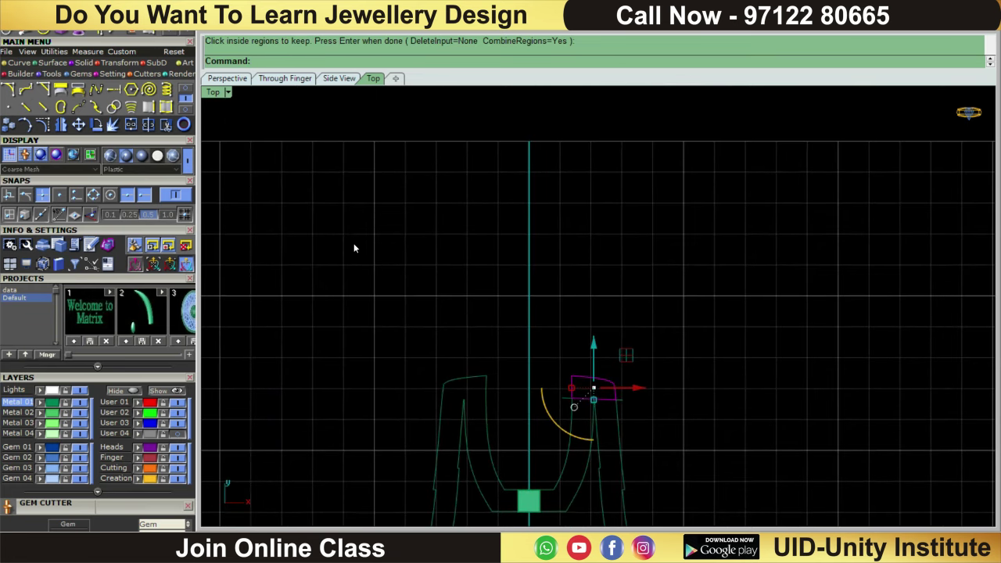
key("Return")
left_click(479, 399, "shift")
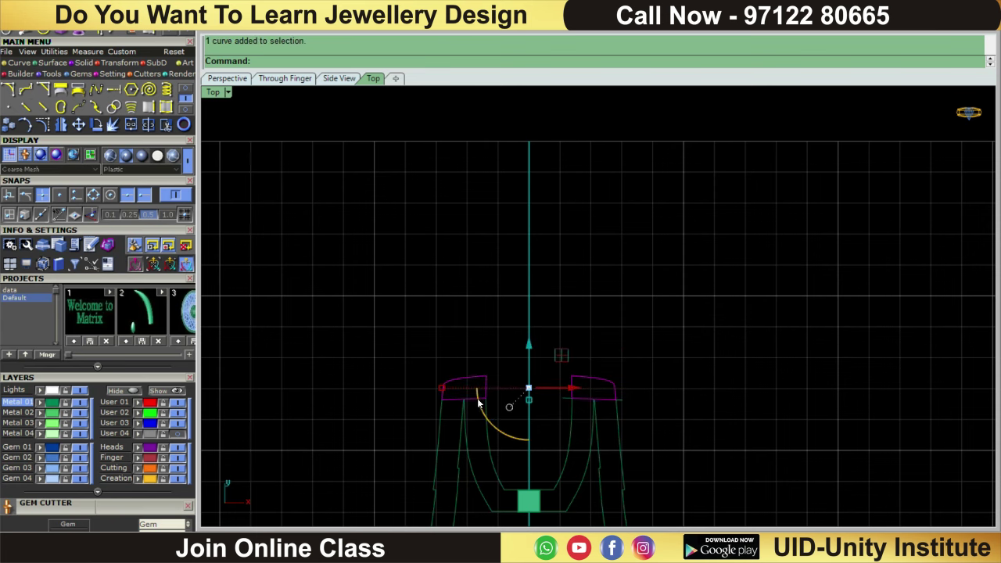
- Extrude the profile curve straight 0.35 to both sides into a solid post block
key("ctrl+F3")
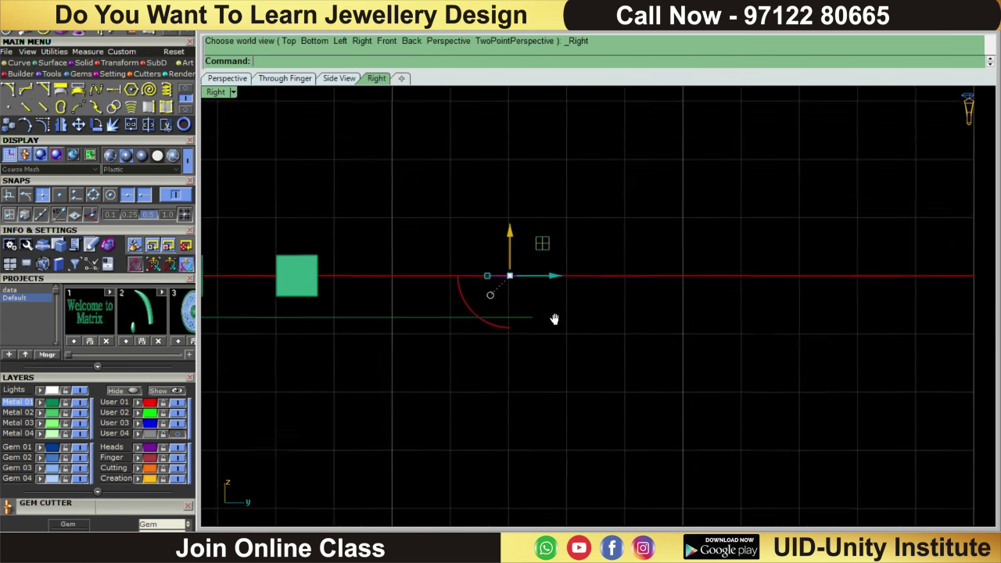
left_click(84, 63)
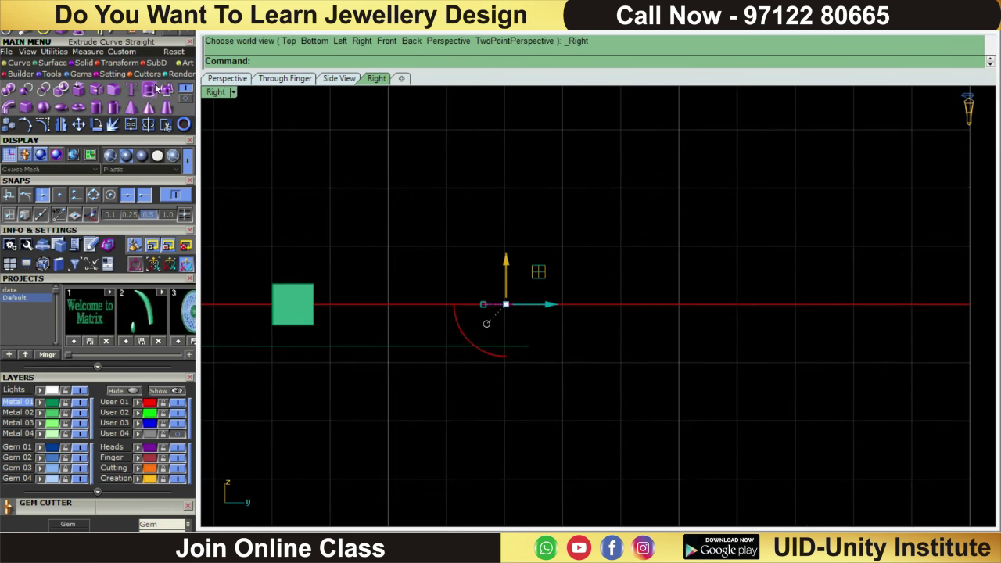
left_click(148, 89)
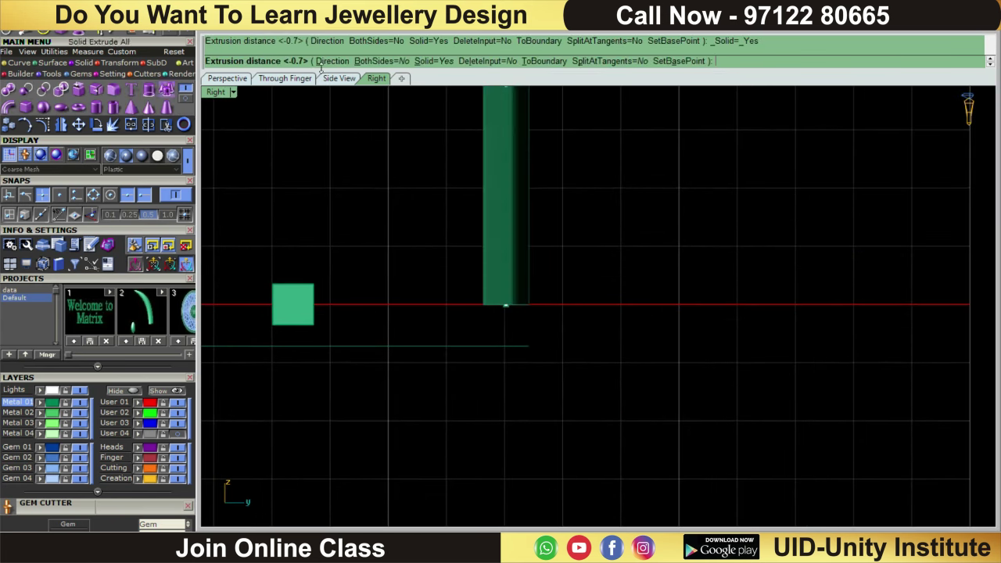
left_click(381, 61)
type("0.35")
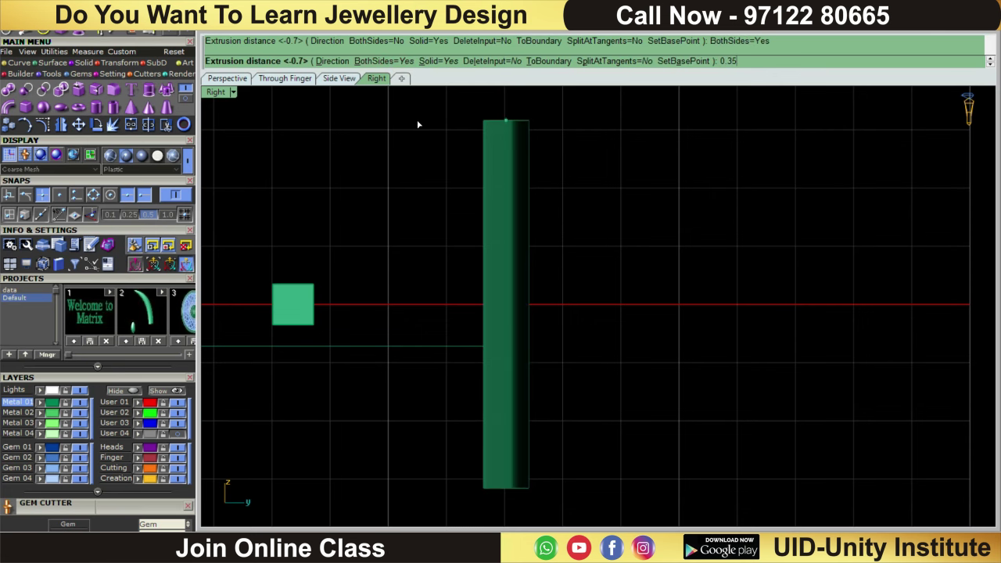
key("Return")
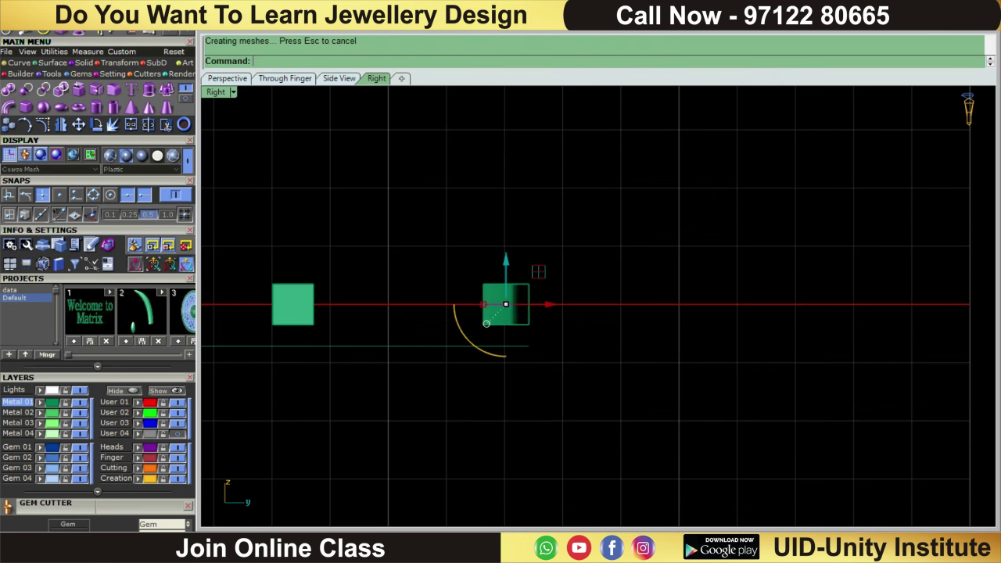
key("ctrl+F1")
scroll(637, 265, "down", 2)
scroll(664, 266, "down", 2)
- In Right view, window-select the twelve post blocks and group them
scroll(609, 278, "down", 2)
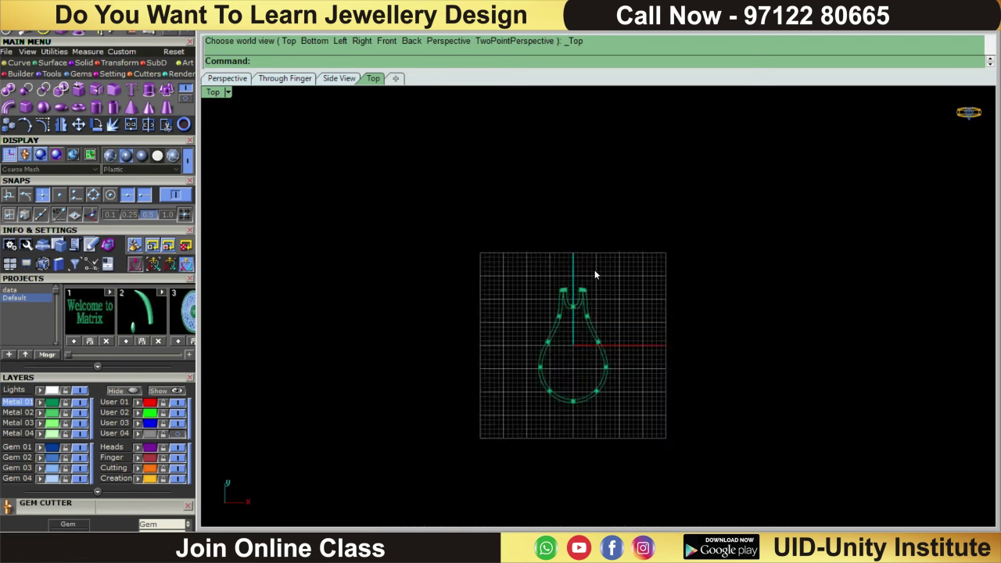
key("ctrl+F3")
left_click_drag(661, 221, 456, 285)
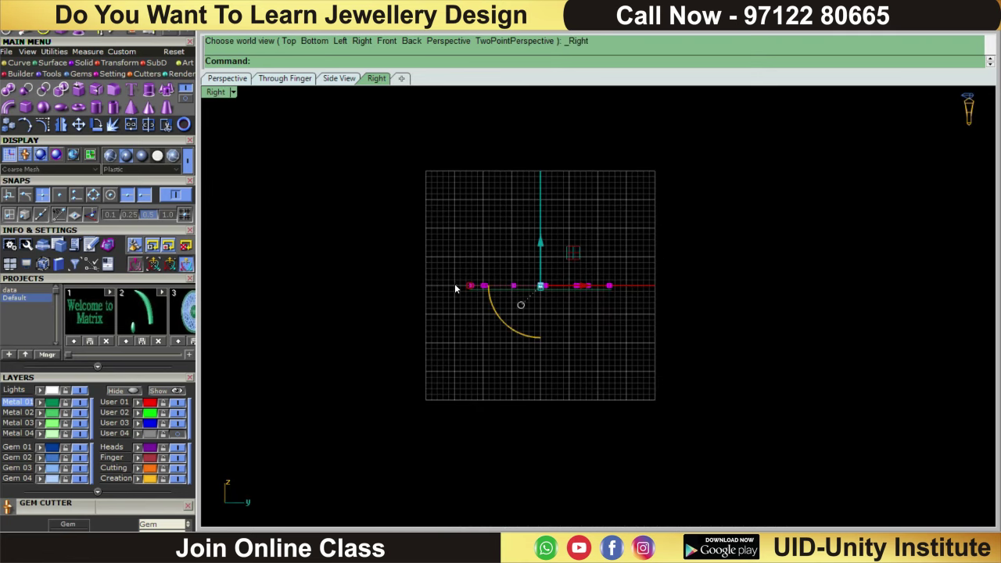
scroll(528, 272, "up", 3)
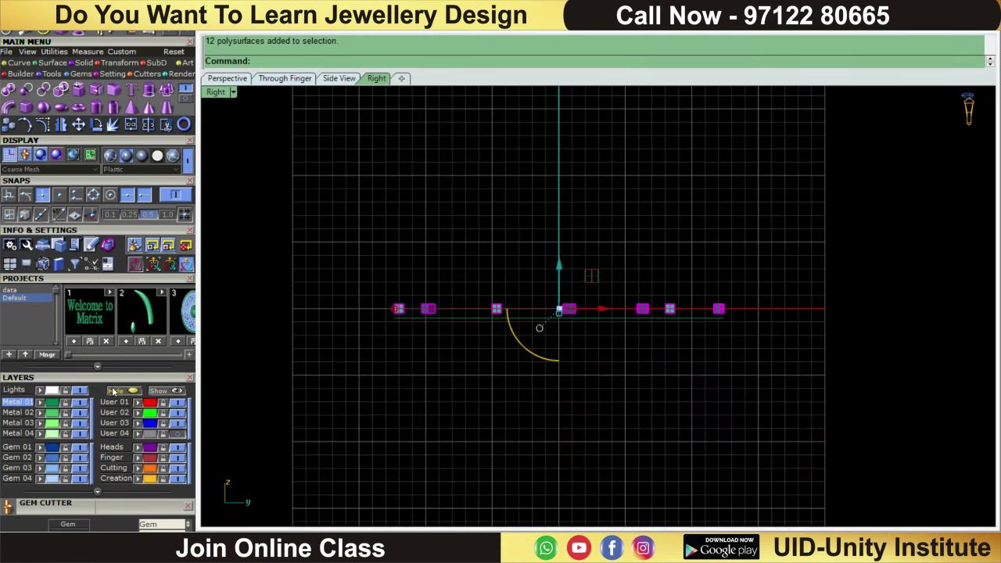
left_click(55, 52)
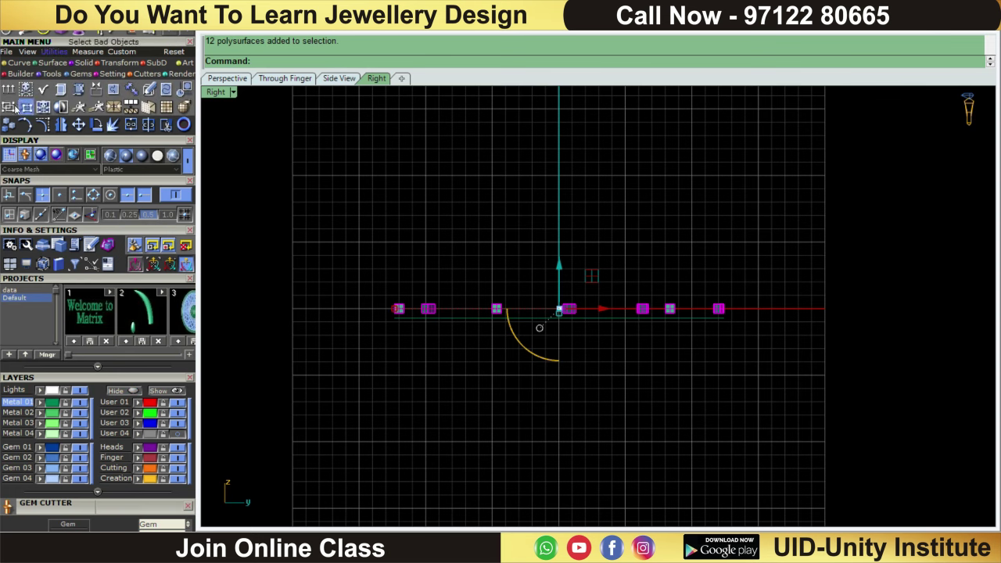
key("ctrl+g")
- Show the hidden ring and gems again
scroll(574, 348, "up", 2)
scroll(576, 271, "up", 3)
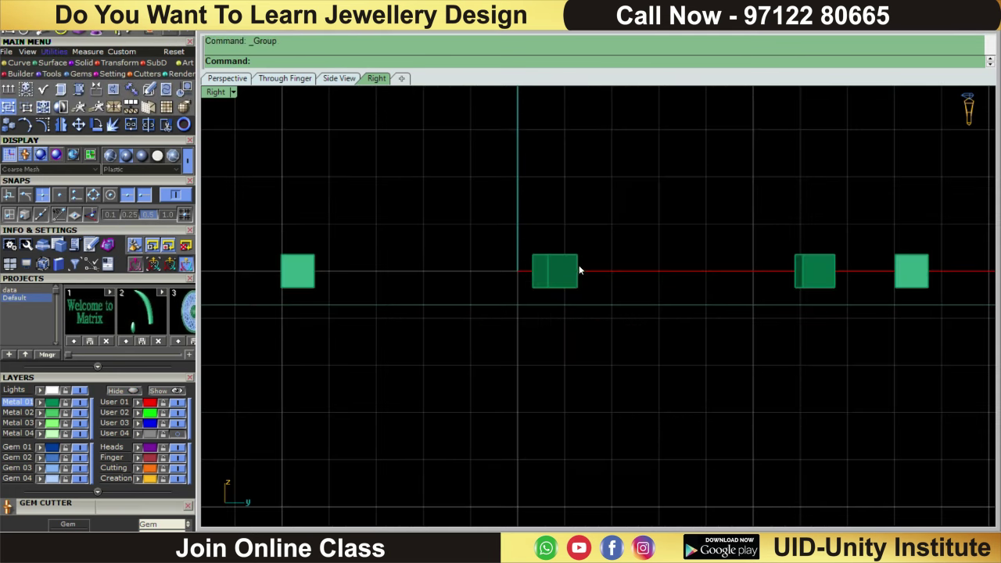
scroll(579, 311, "up", 1)
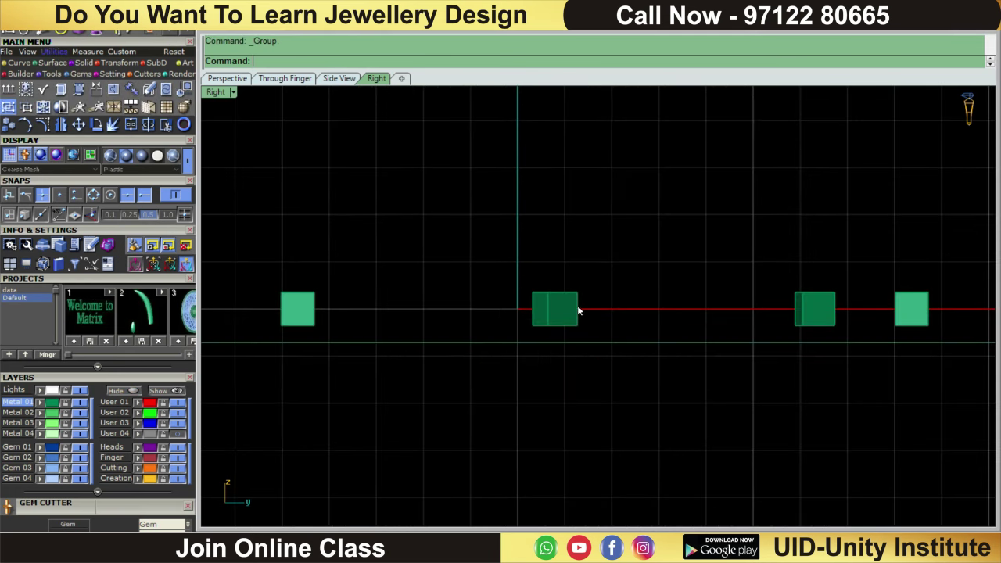
left_click(161, 391)
- Drag the grouped posts down with the gumball onto the lower frame
scroll(536, 277, "up", 2)
left_click(537, 312)
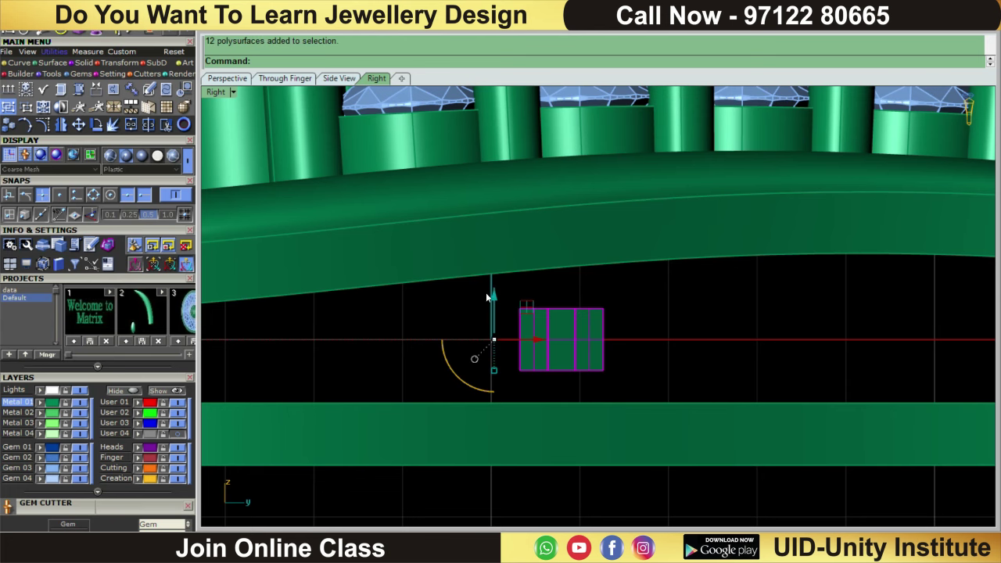
left_click_drag(494, 295, 493, 342)
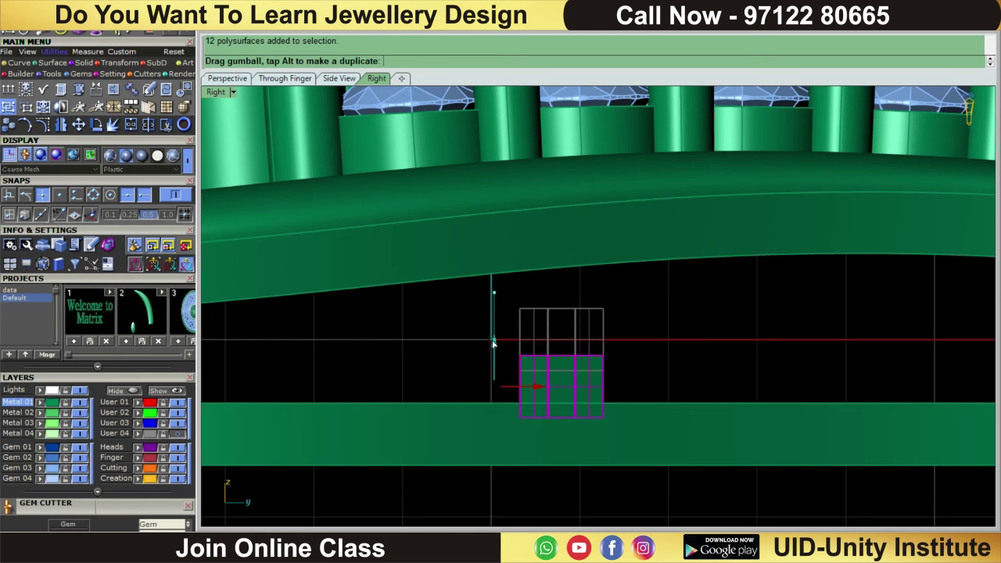
scroll(469, 331, "down", 3)
scroll(508, 344, "down", 3)
scroll(603, 358, "up", 2)
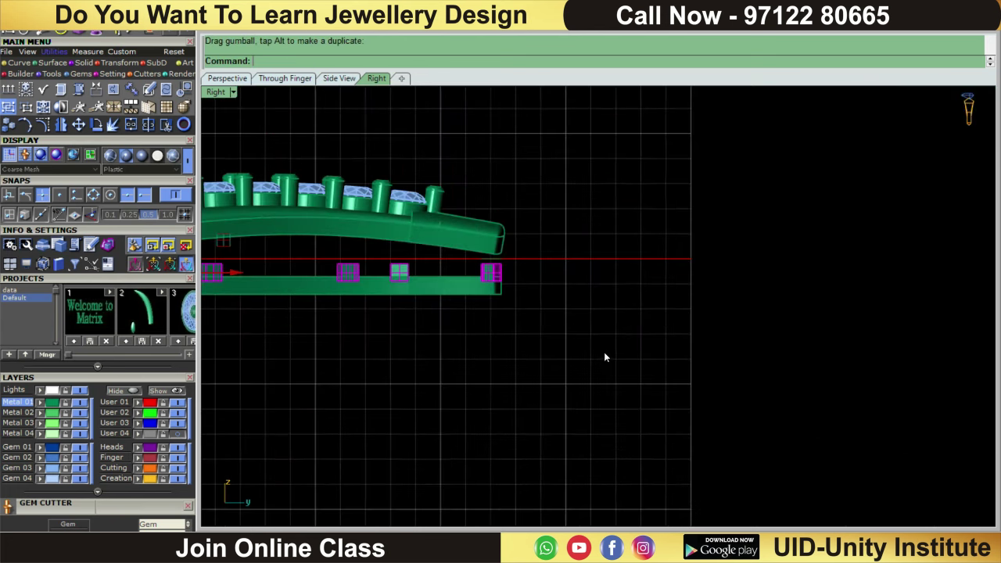
scroll(603, 357, "up", 1)
scroll(431, 295, "up", 1)
scroll(531, 349, "up", 1)
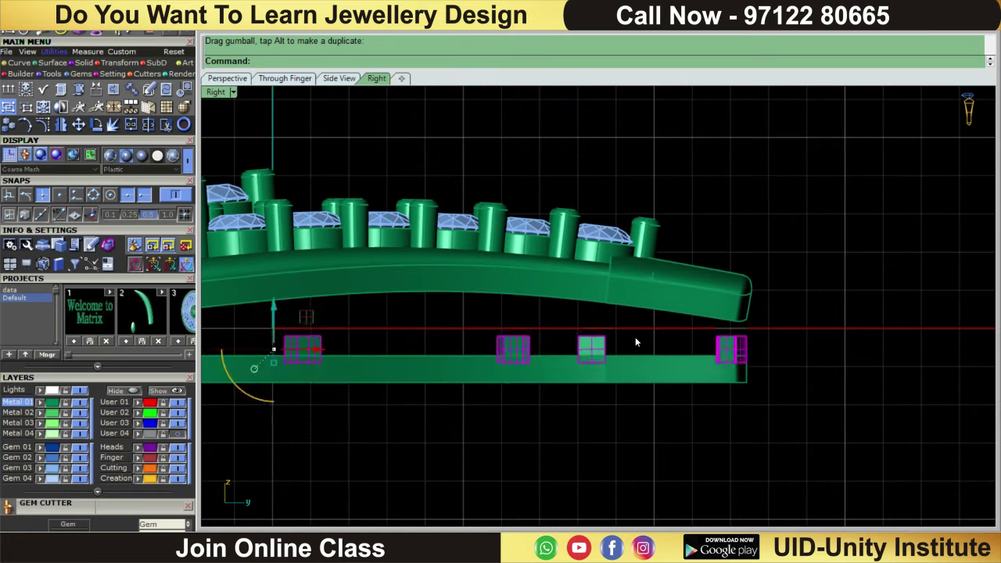
- Check post placement in orbited and Right views, then reselect all twelve posts
left_click(635, 338)
mouse_move(632, 334)
right_mouse_down()
mouse_move(646, 360)
mouse_move(632, 349)
right_mouse_up()
key("ctrl+F3")
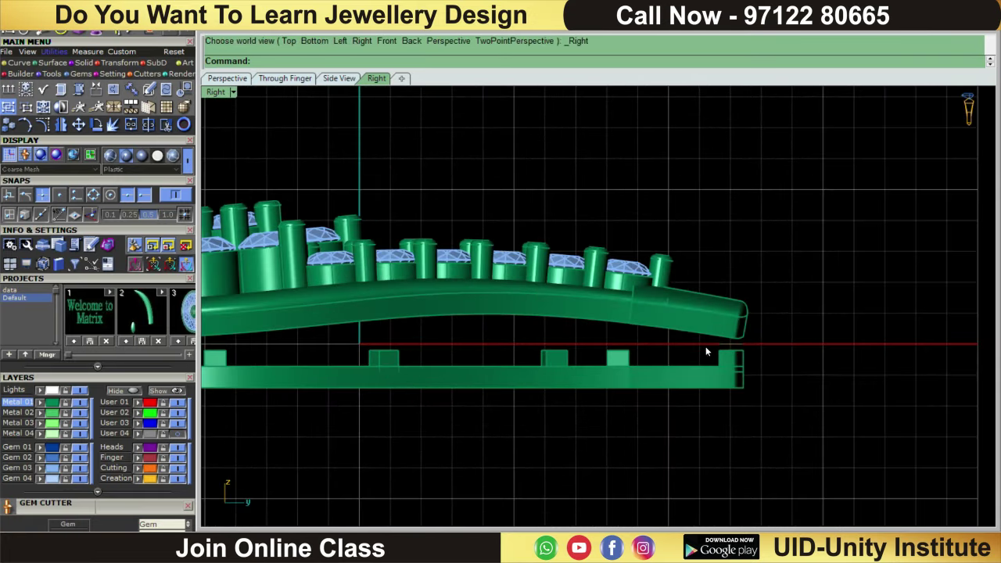
right_click_drag(705, 346, 694, 346)
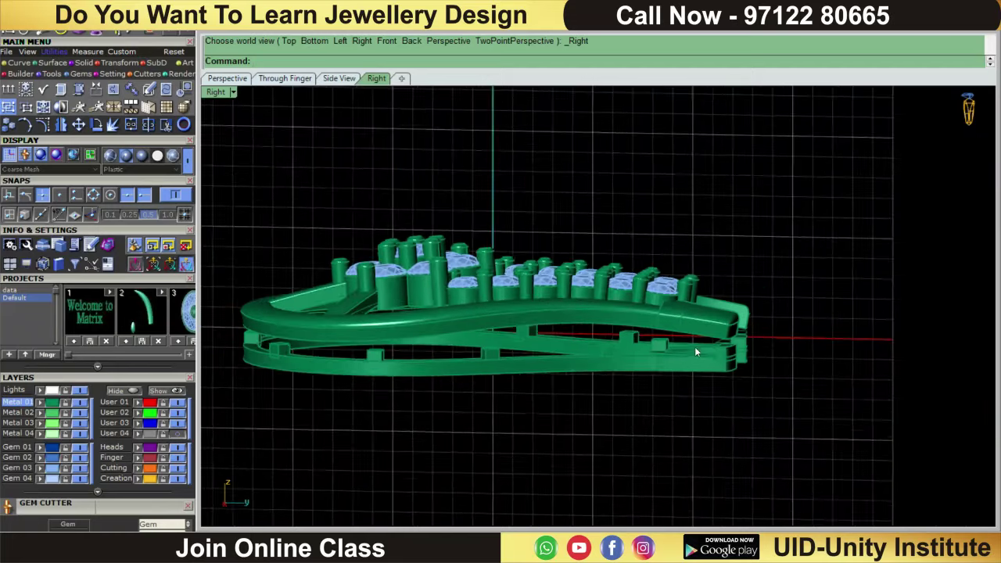
key("ctrl+F3")
scroll(694, 332, "up", 5)
right_click_drag(648, 357, 683, 351, "shift")
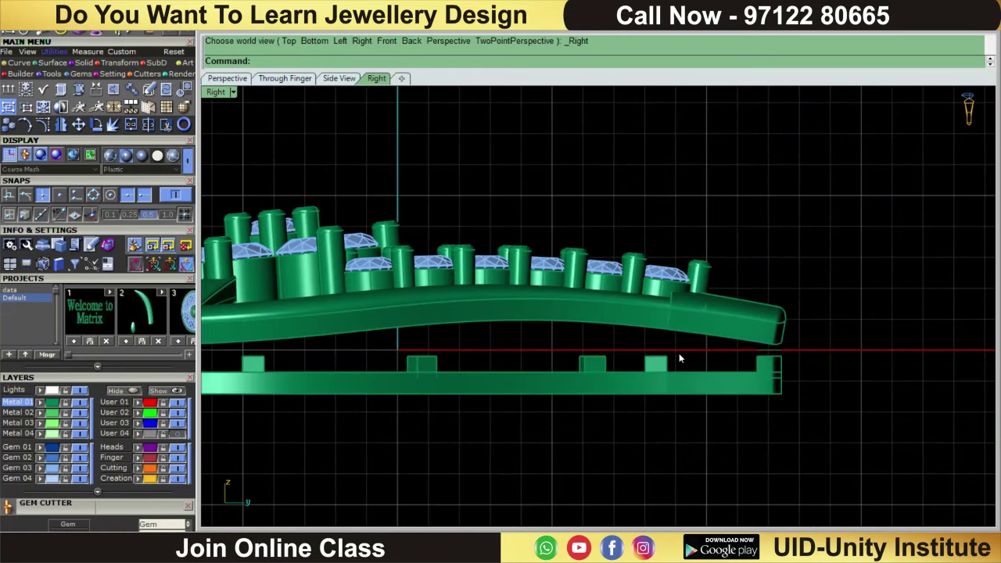
key("ctrl+a")
scroll(678, 358, "down", 3)
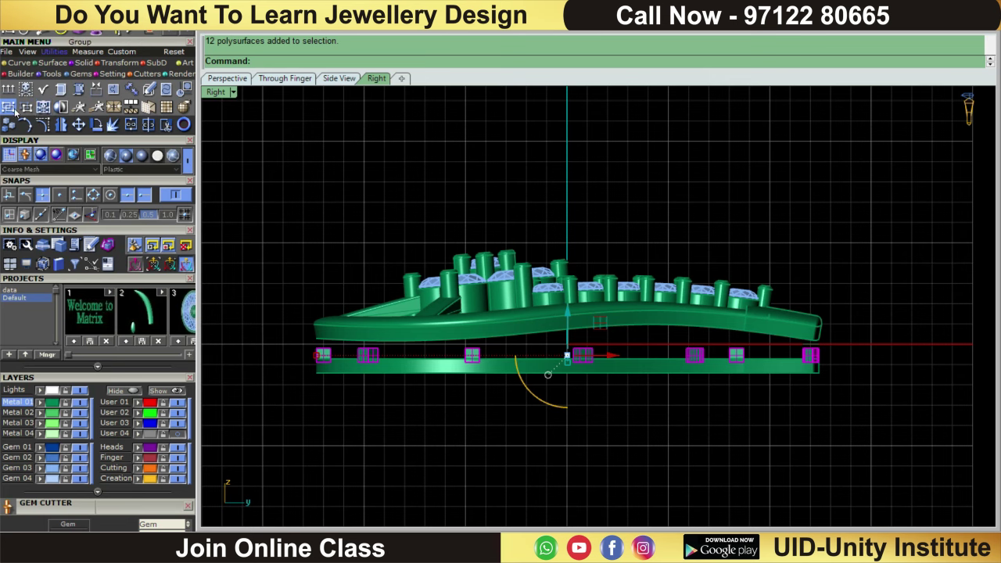
scroll(331, 419, "up", 2)
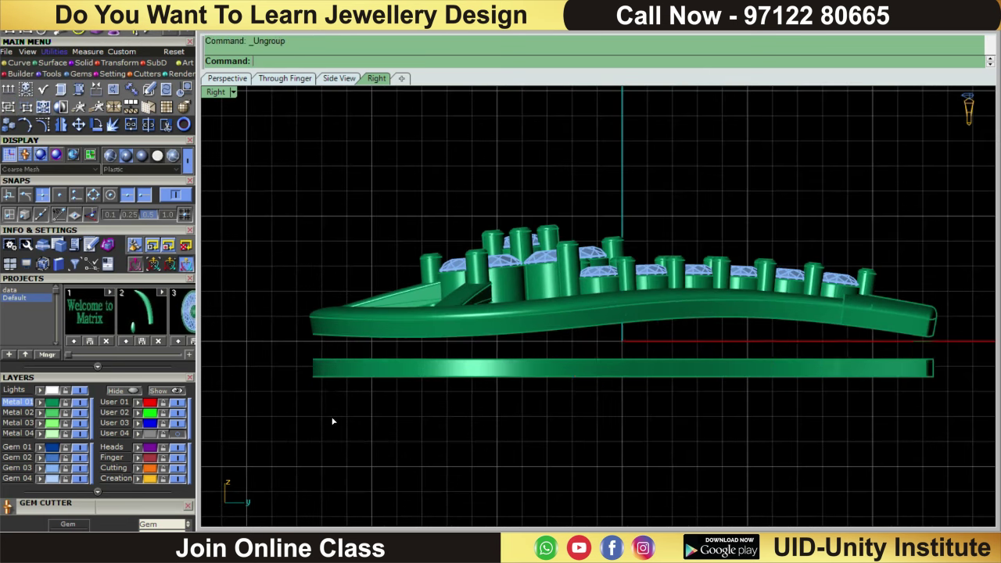
scroll(321, 356, "up", 2)
- With snapping off, Scale 1-D the leftmost post up to the ring
scroll(362, 325, "up", 2)
left_click(319, 344)
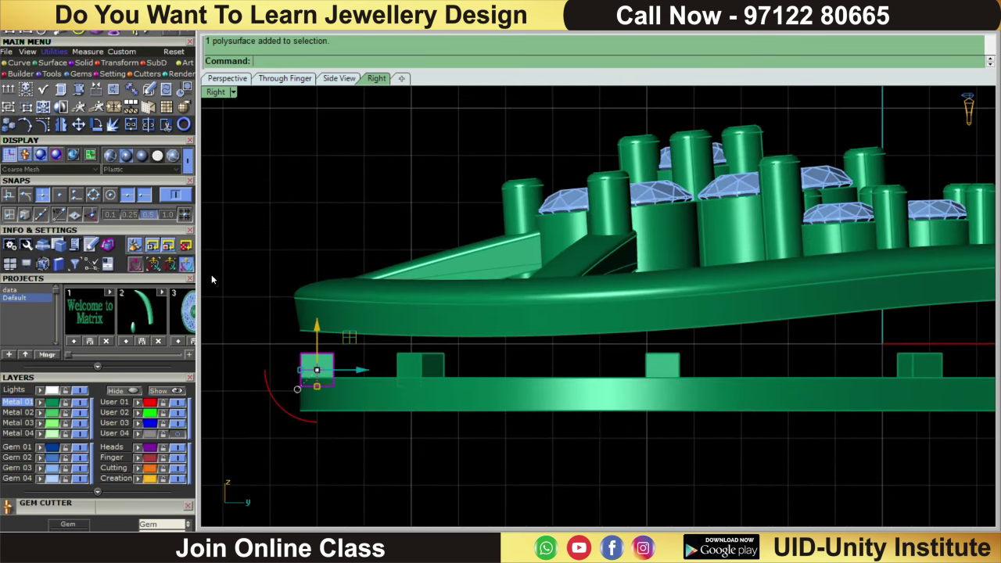
left_click(84, 67)
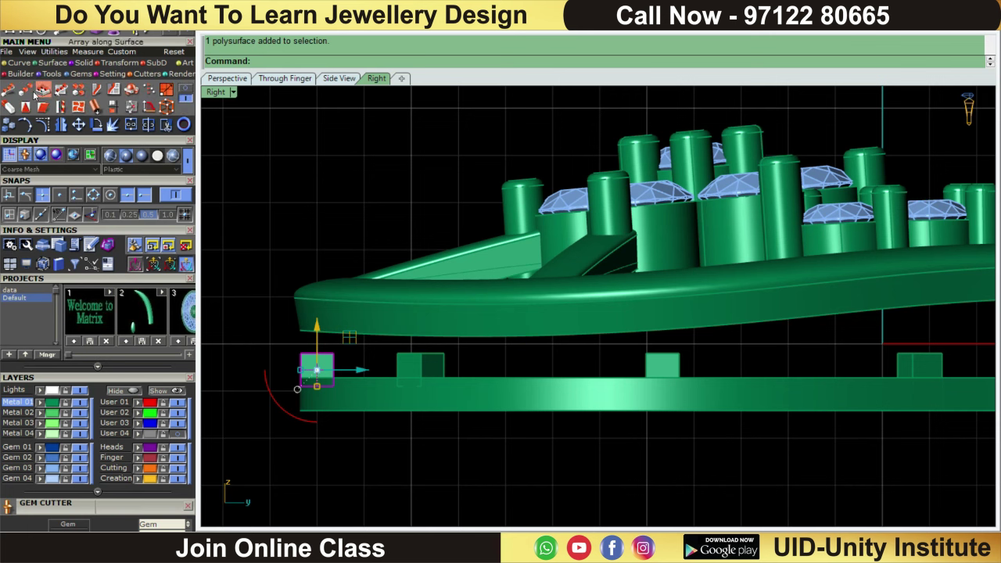
left_click(179, 93)
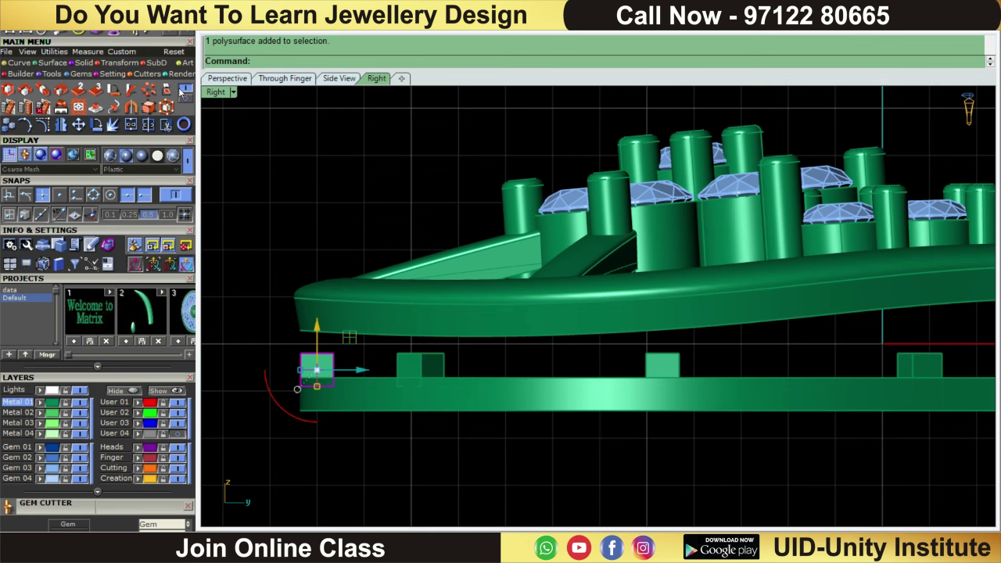
left_click(42, 89)
scroll(347, 325, "up", 3)
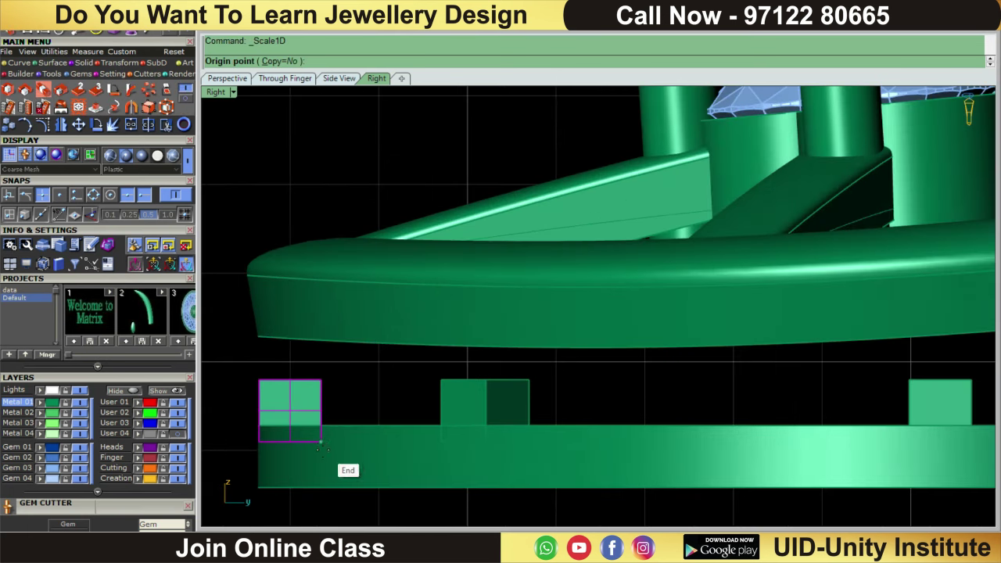
left_click(167, 191)
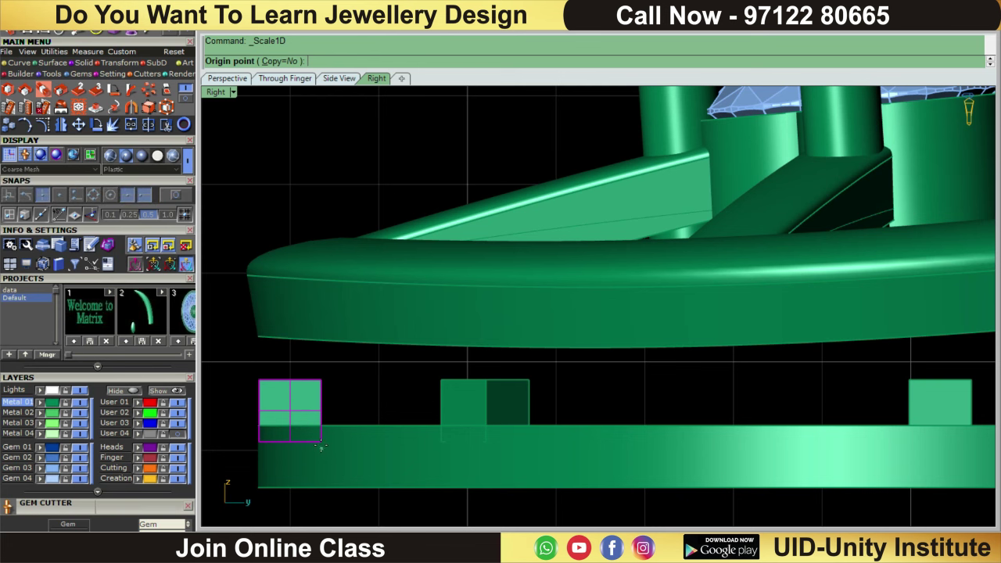
left_click(319, 442)
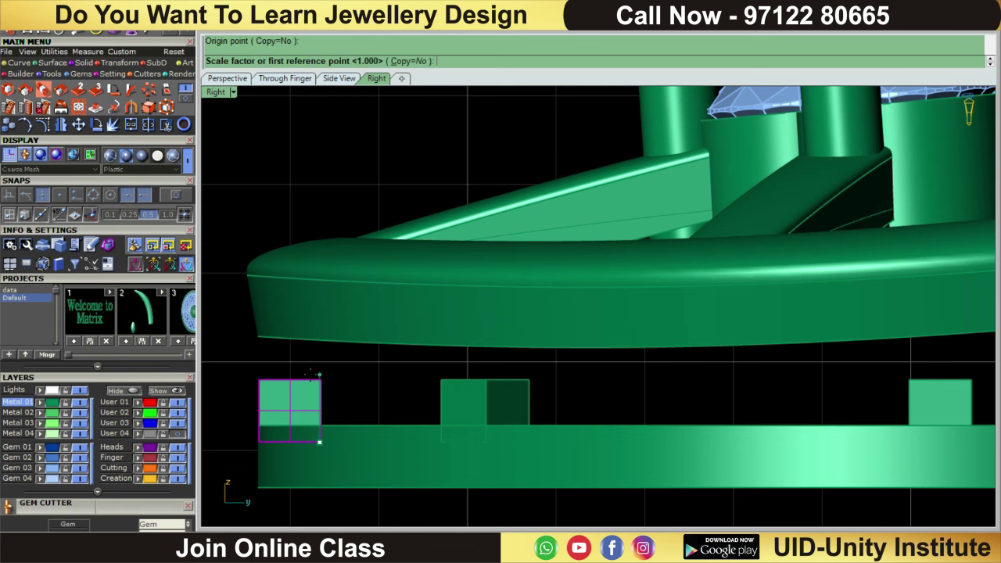
left_click(310, 375)
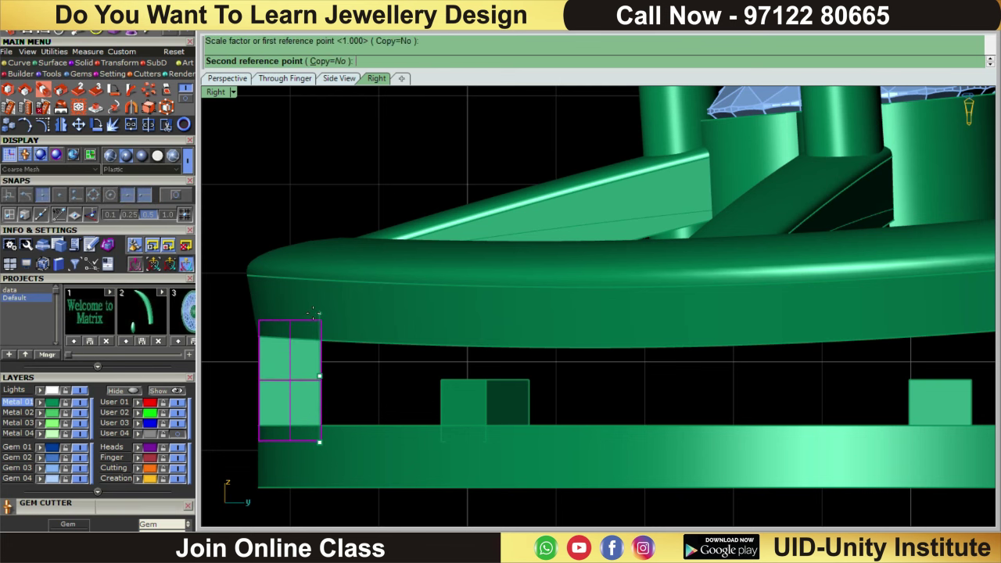
left_click(312, 333)
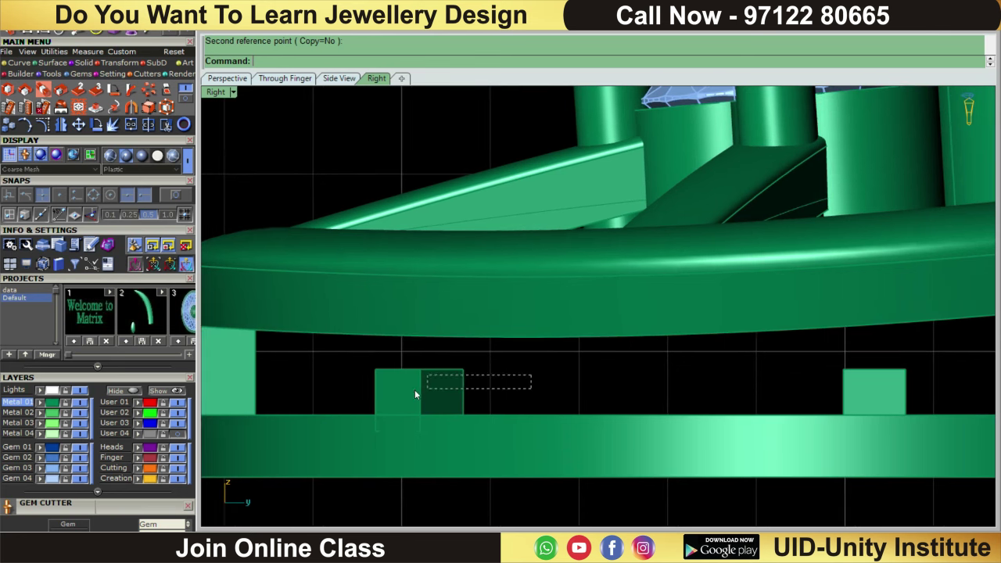
- Stretch the next two posts from bottom to top up to the upper frame
left_click_drag(531, 376, 415, 394)
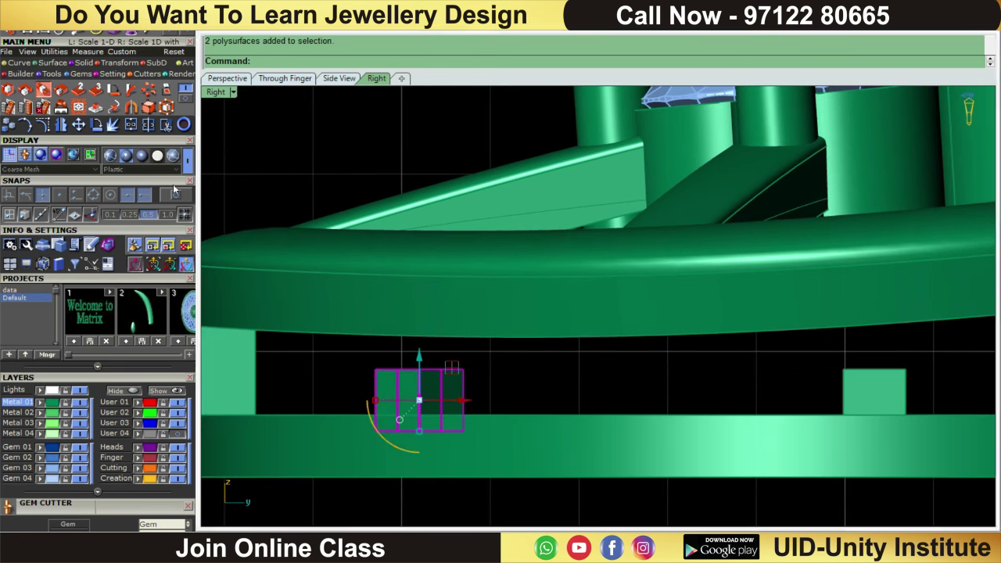
left_click(43, 89)
left_click(421, 430)
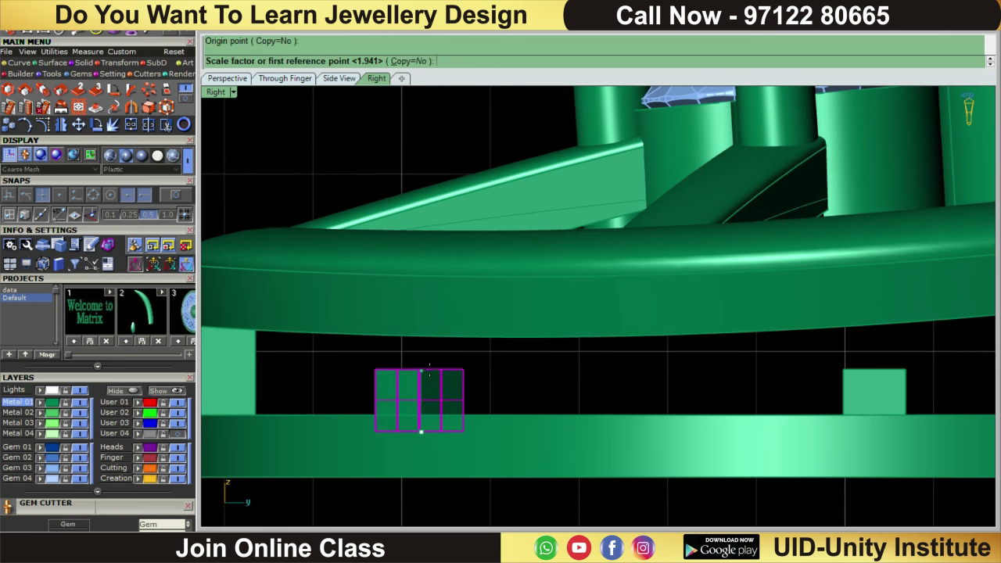
left_click(420, 369)
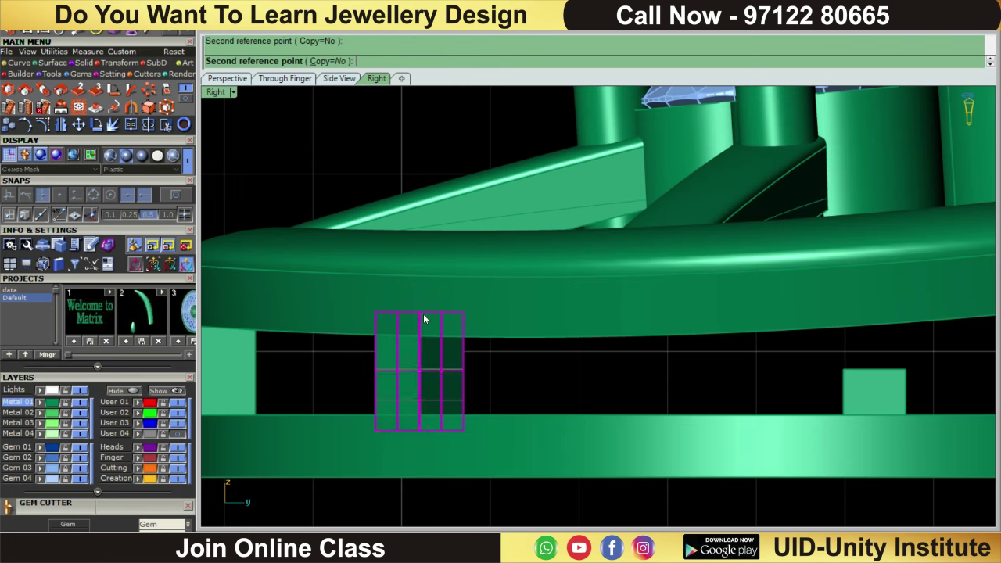
left_click(422, 334)
right_click_drag(644, 364, 566, 388)
left_click(557, 390)
right_click(572, 426)
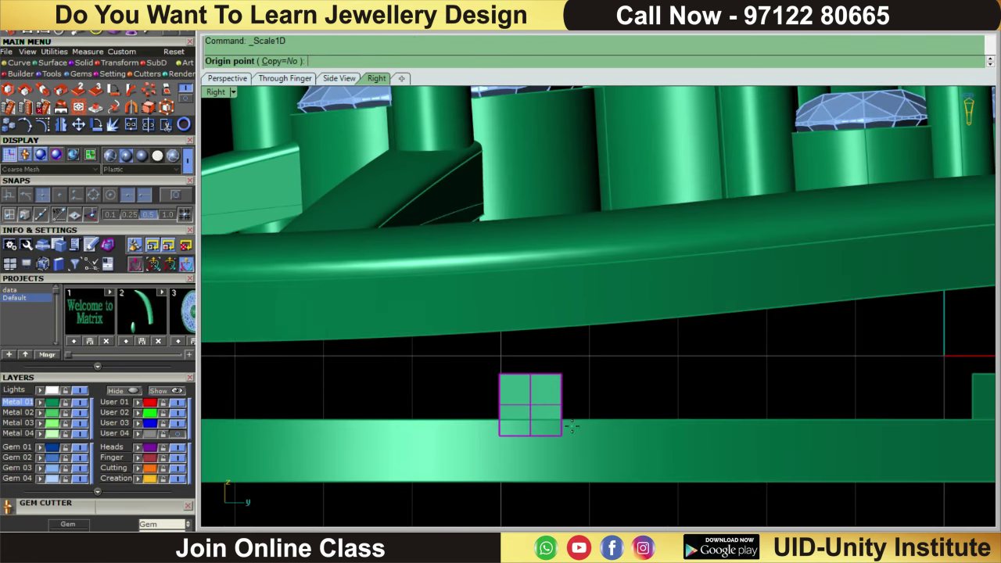
left_click(559, 436)
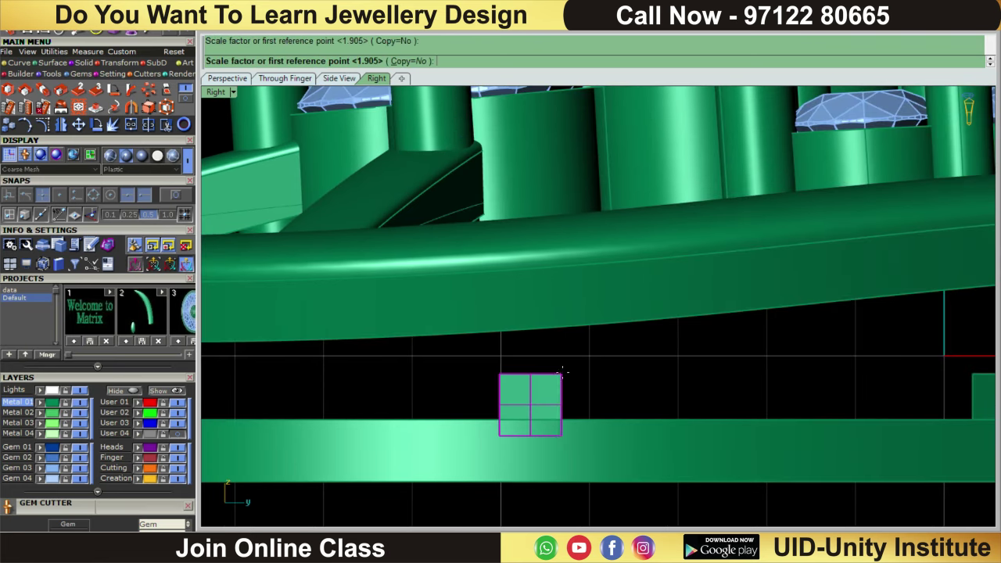
left_click(559, 374)
left_click(559, 307)
- Scale 1-D the fourth small post upward to meet the upper frame
scroll(703, 344, "down", 3)
scroll(413, 356, "up", 2)
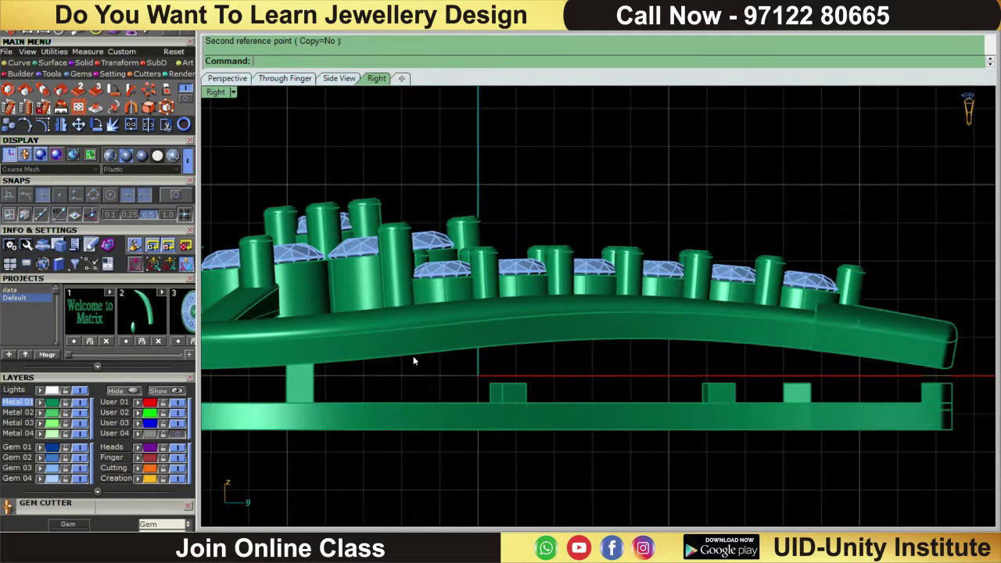
scroll(435, 395, "up", 2)
left_click(438, 397)
right_click(598, 376)
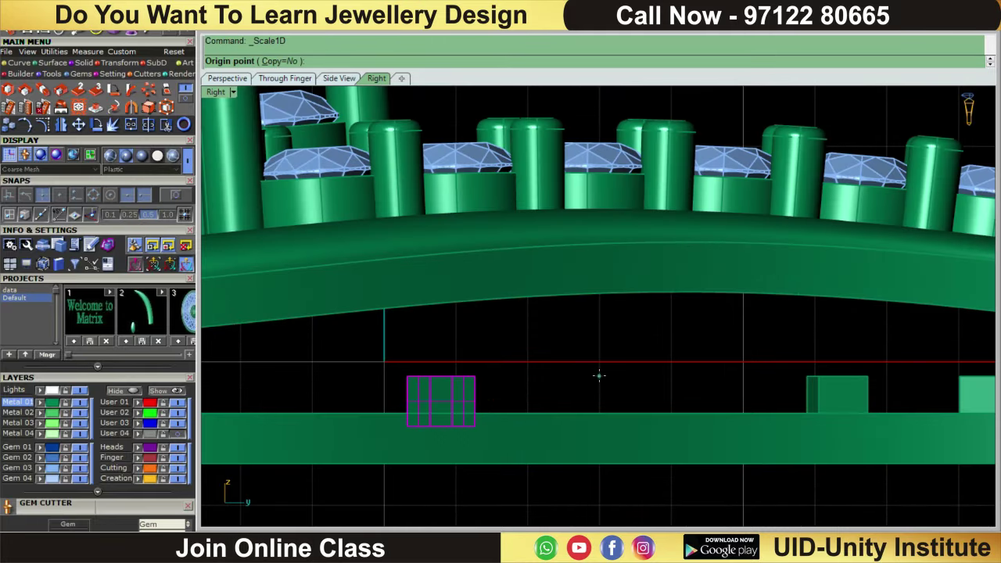
left_click(475, 424)
left_click(475, 378)
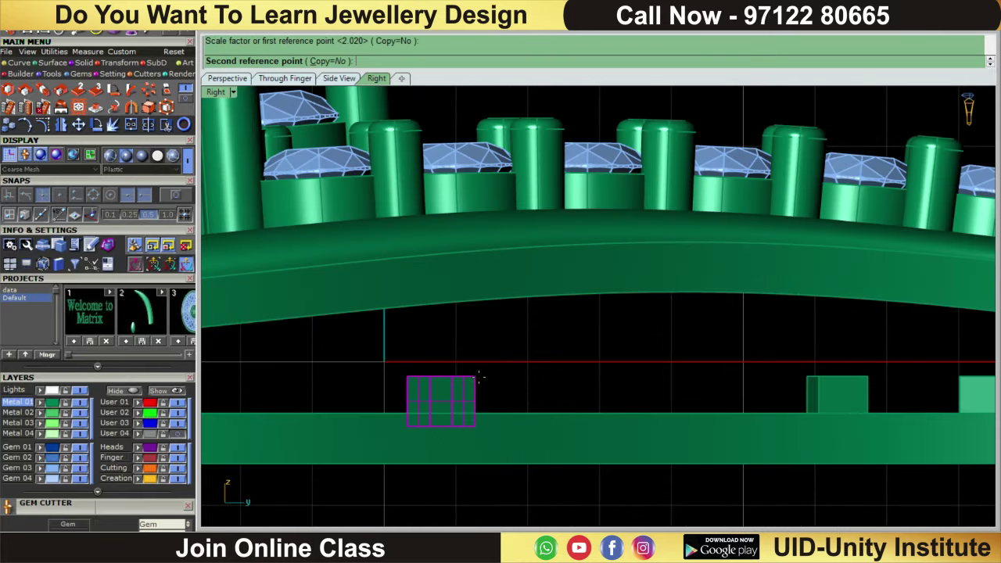
left_click(474, 282)
- Stretch the fifth post up to the upper frame, redoing a cancelled attempt
scroll(571, 346, "down", 3)
left_click(600, 402)
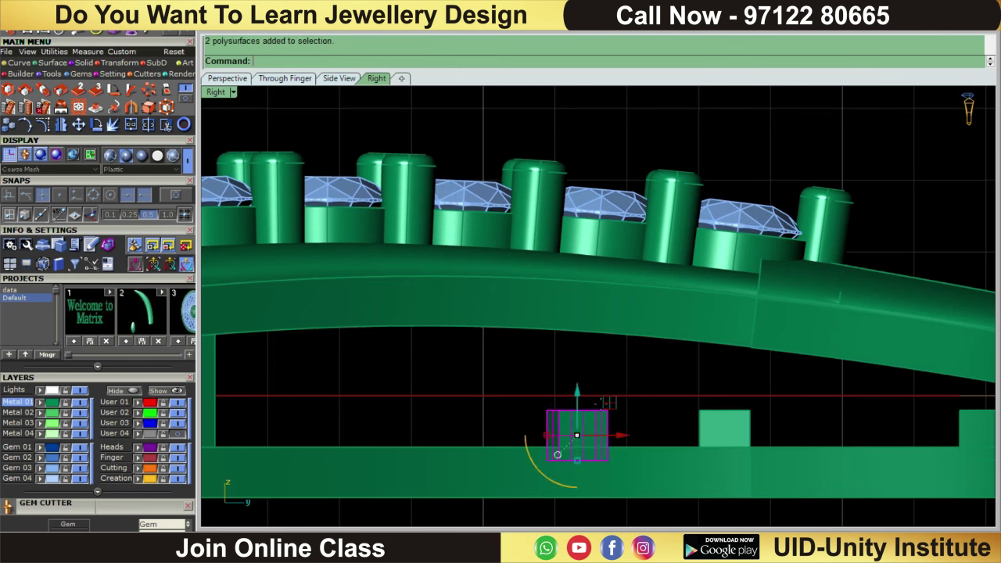
right_click(602, 402)
left_click(603, 460)
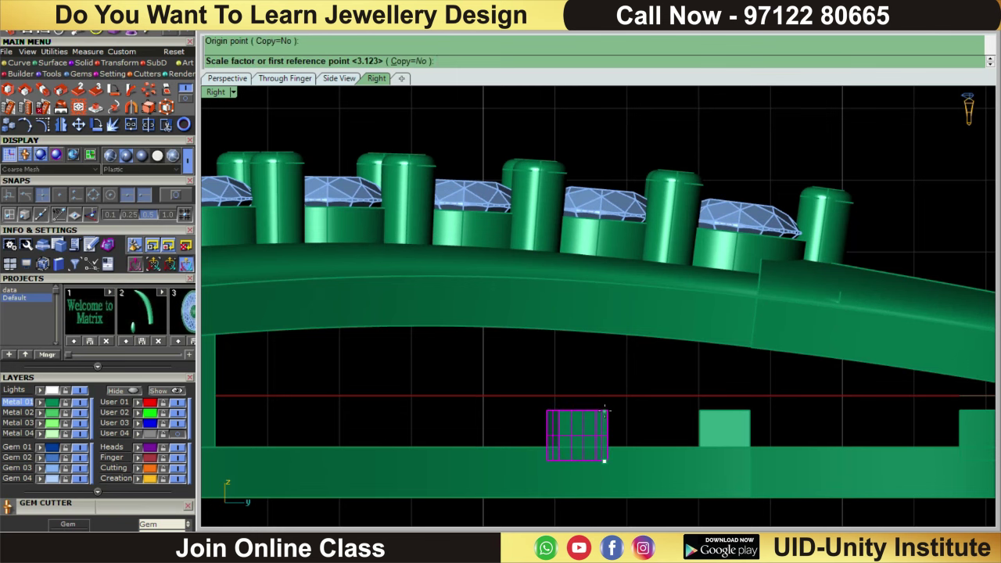
left_click(603, 409)
key("Escape")
scroll(645, 351, "down", 2)
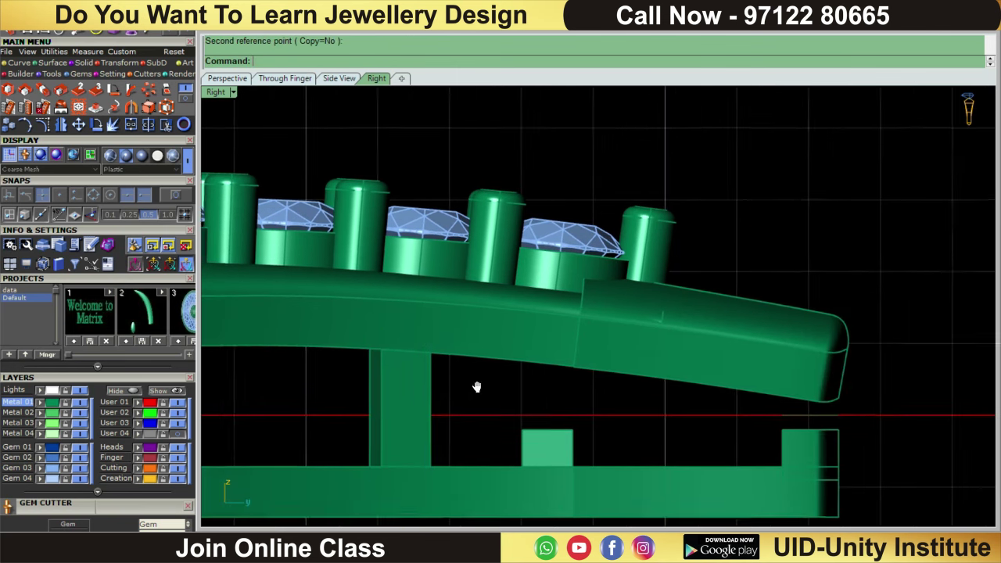
scroll(475, 384, "up", 2)
right_click(575, 478)
left_click(558, 486)
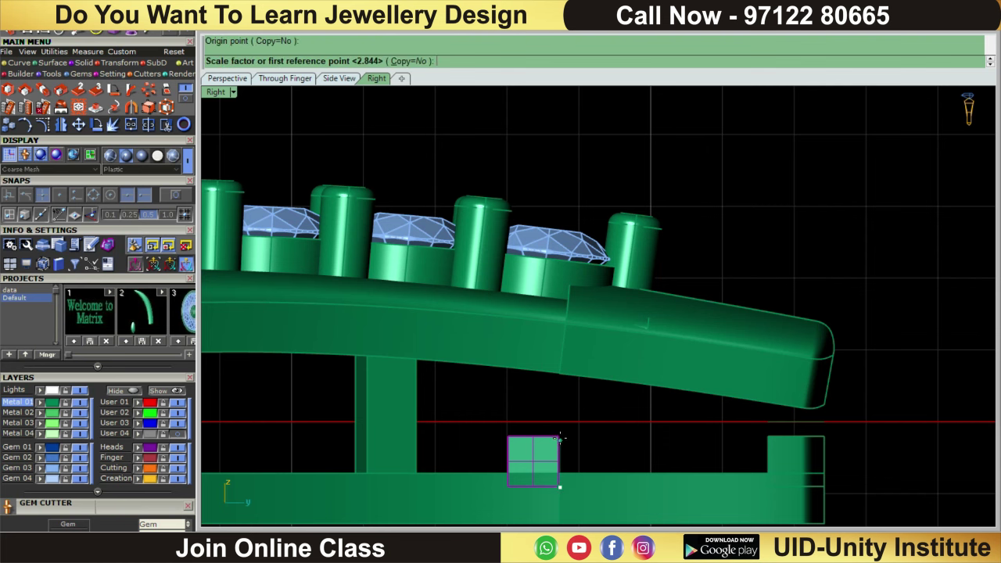
left_click(559, 434)
left_click(560, 349)
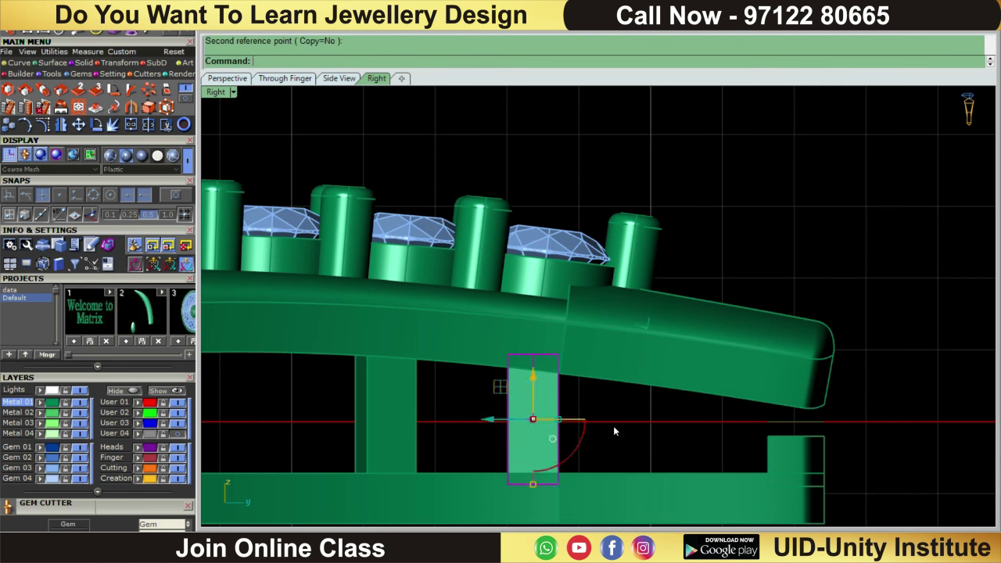
- Stretch the post at the frame's end up to the upper frame
right_click_drag(612, 425, 505, 424)
right_click(670, 427)
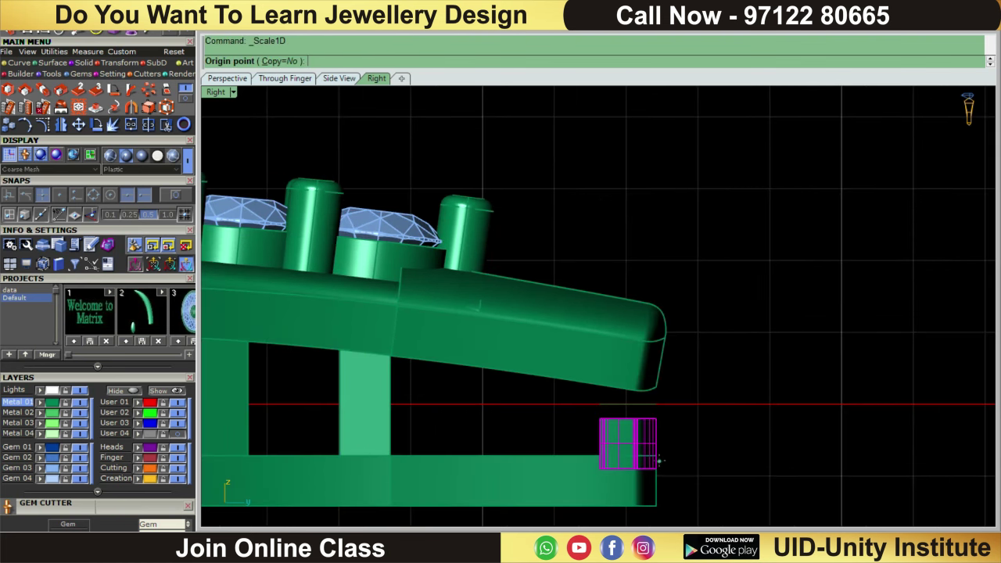
left_click(649, 469)
left_click(650, 419)
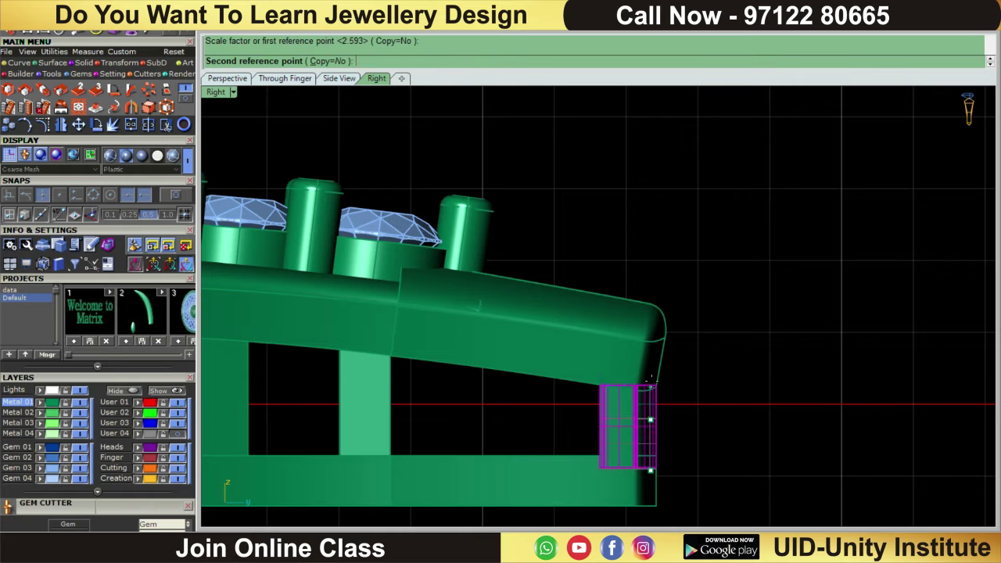
left_click(681, 387)
scroll(681, 387, "down", 5)
mouse_move(693, 408)
right_mouse_down()
mouse_move(663, 405)
mouse_move(742, 430)
mouse_move(795, 418)
mouse_move(800, 306)
mouse_move(763, 469)
mouse_move(618, 433)
right_mouse_up()
- Window-select the frames, gems, bail and posts in Top view and group them
key("ctrl+F1")
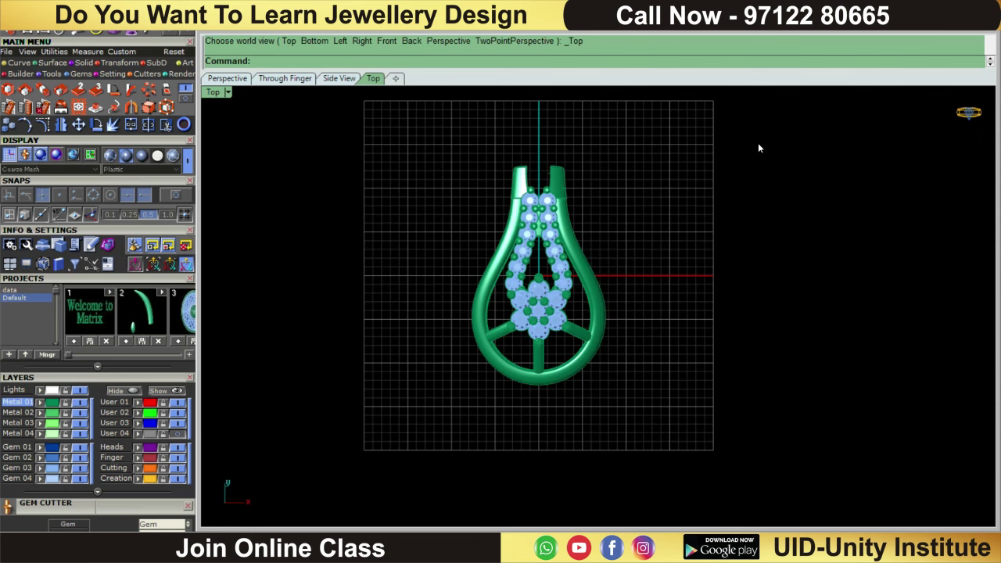
left_click_drag(757, 148, 364, 487)
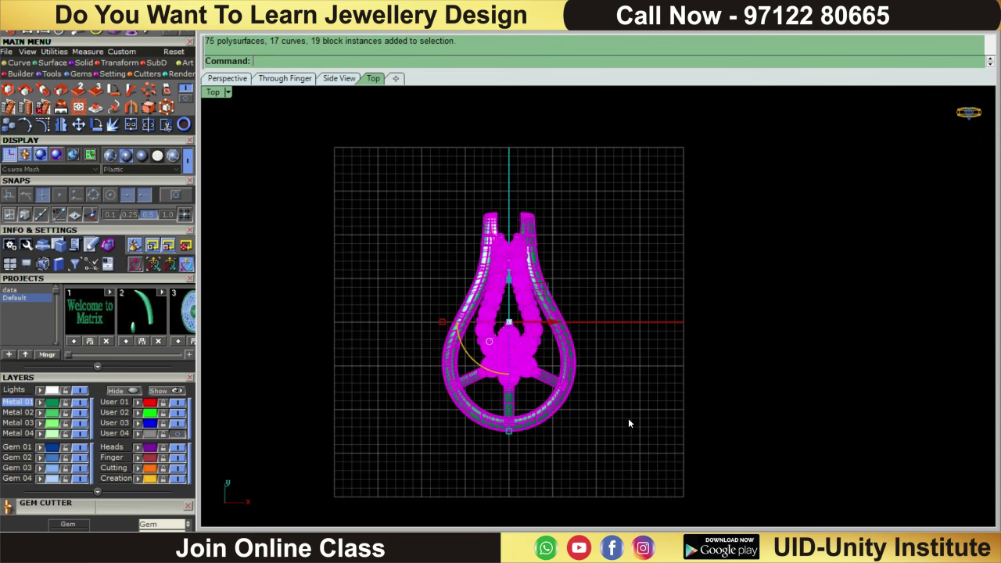
scroll(627, 423, "up", 1)
scroll(632, 326, "up", 1)
scroll(643, 351, "up", 1)
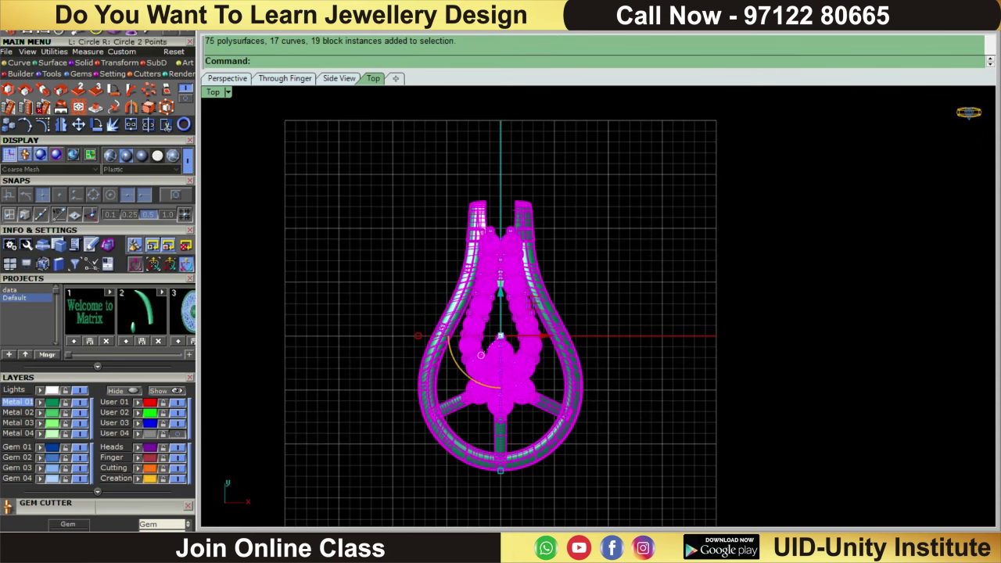
left_click(61, 53)
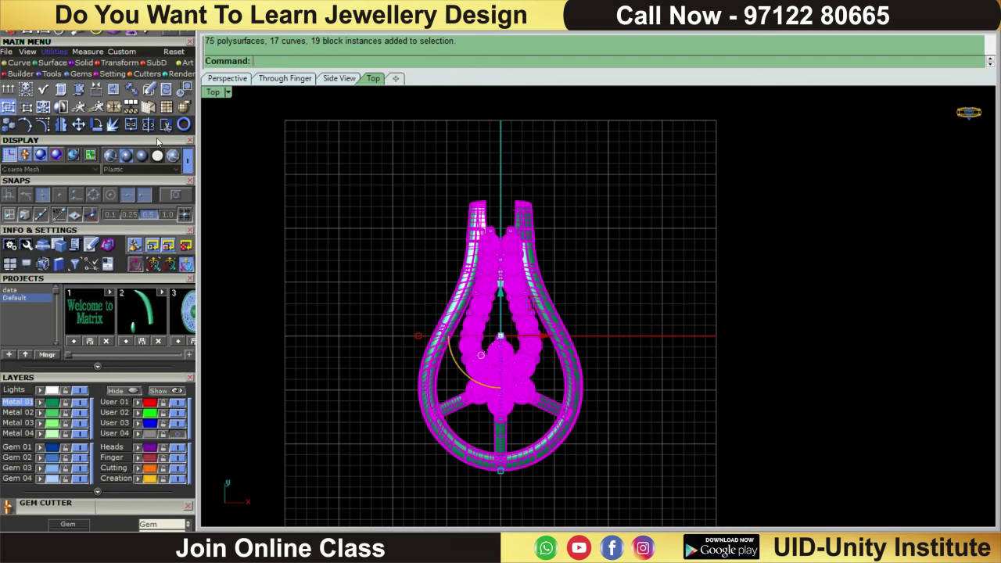
key("ctrl+g")
left_click(693, 269)
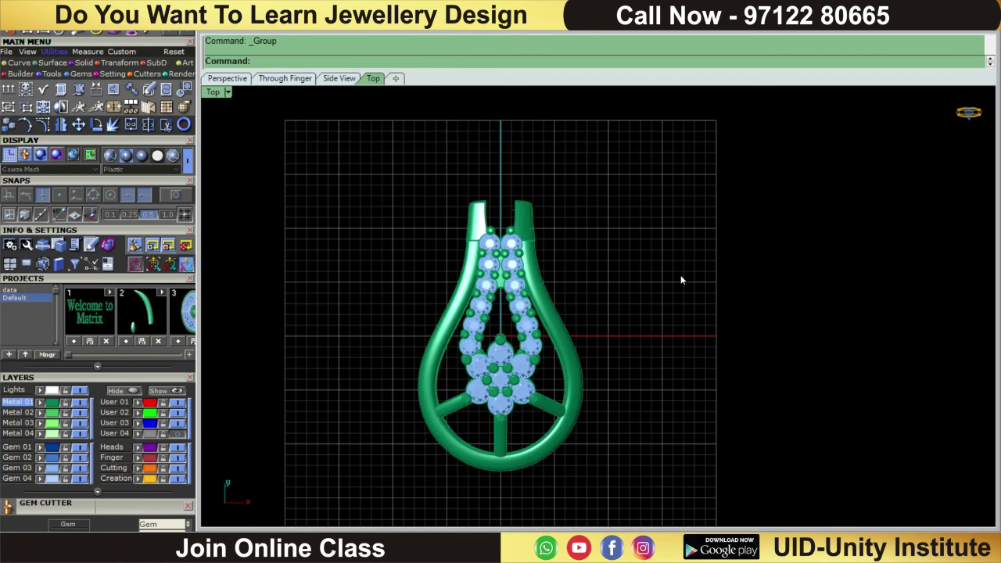
- Orbit and zoom to inspect the grouped pendant in 3D
right_click_drag(681, 280, 389, 233)
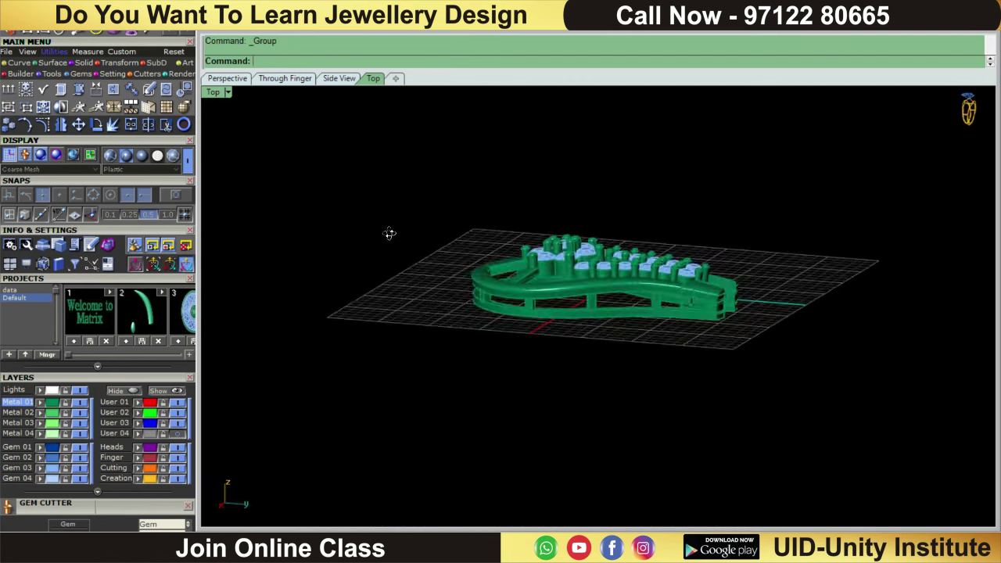
key("Home")
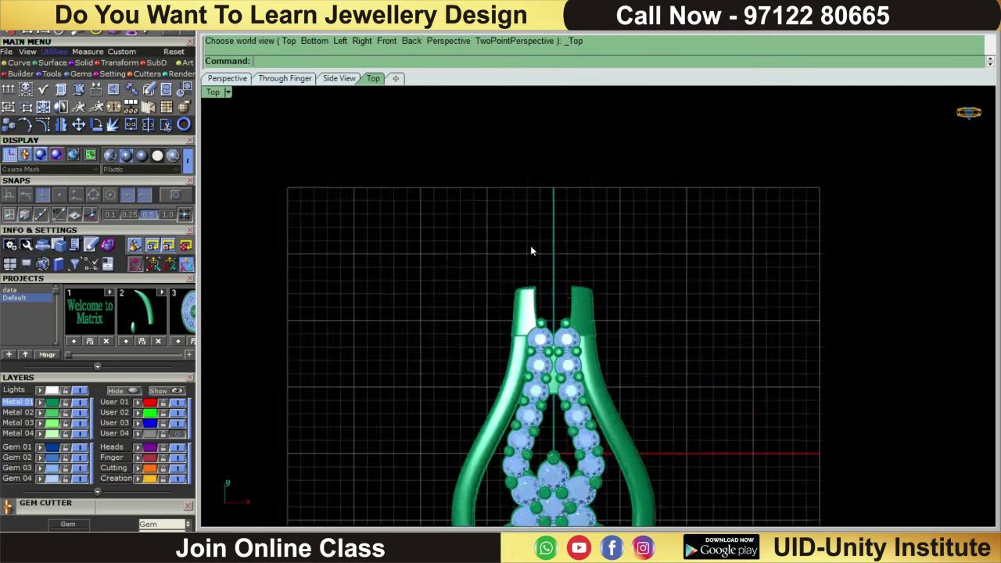
scroll(576, 278, "up", 3)
scroll(576, 279, "up", 2)
scroll(576, 280, "down", 3)
scroll(576, 283, "down", 2)
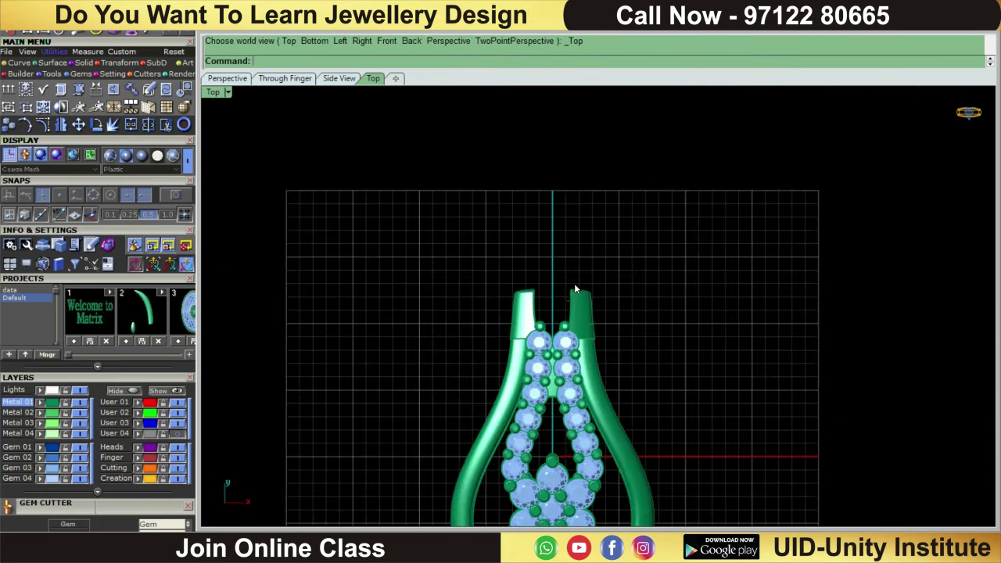
scroll(575, 290, "down", 2)
scroll(574, 291, "down", 2)
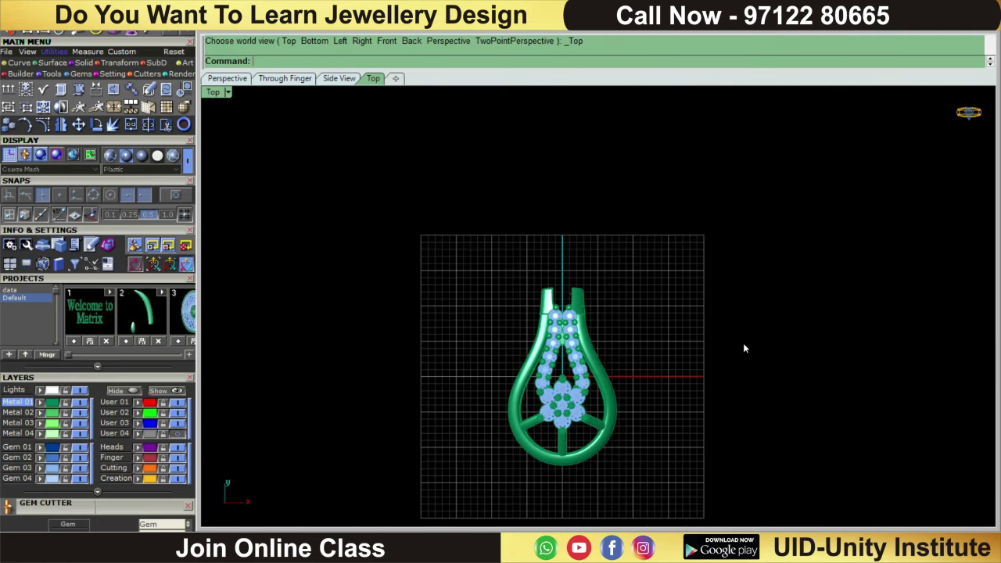
mouse_move(682, 463)
right_mouse_down()
mouse_move(710, 369)
mouse_move(202, 444)
right_mouse_up()
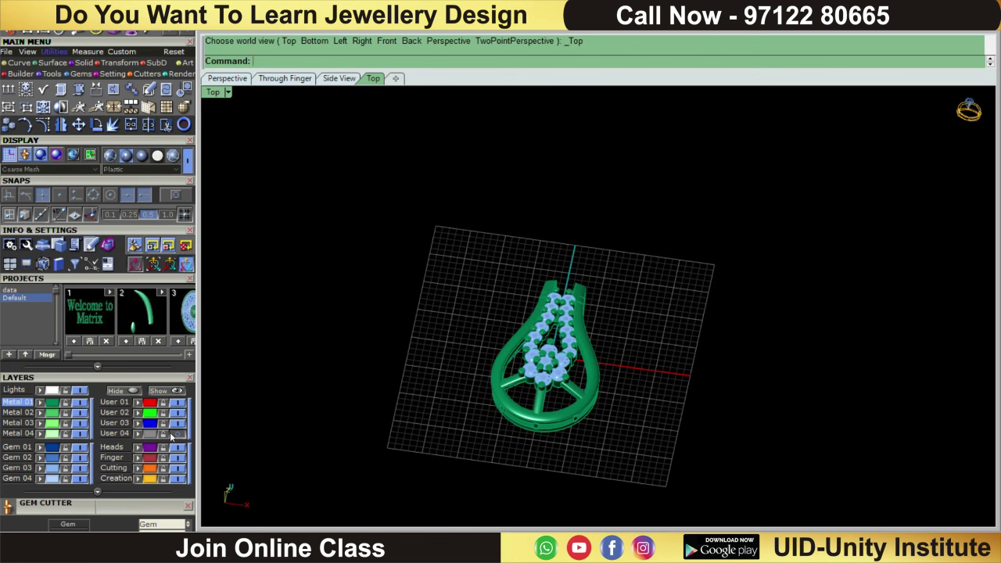
- Compare the pendant against the 25 MM reference backdrop, then hide it
left_click(171, 435)
mouse_move(670, 463)
right_mouse_down()
mouse_move(565, 417)
mouse_move(583, 449)
mouse_move(649, 445)
mouse_move(693, 486)
mouse_move(709, 483)
right_mouse_up()
right_click(709, 484)
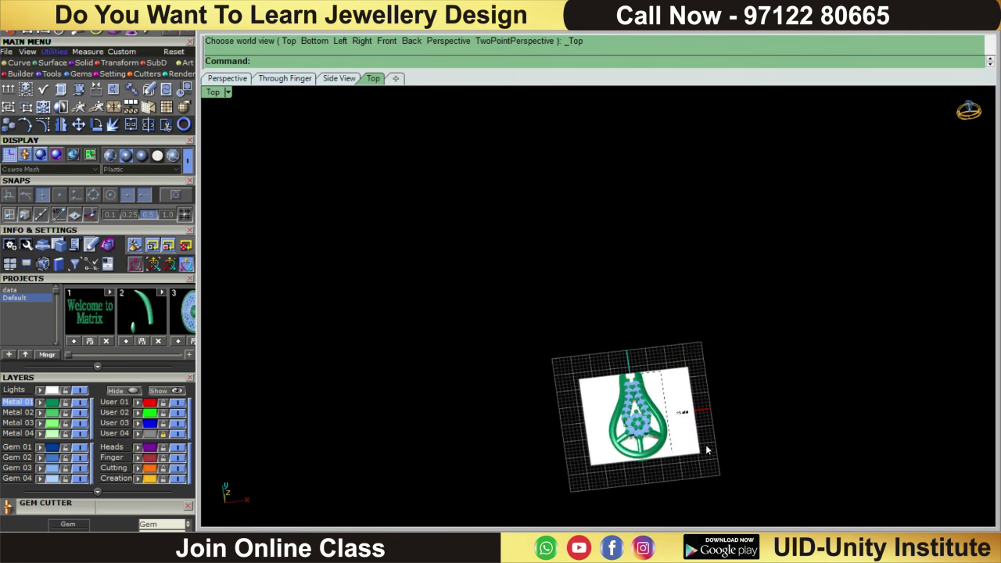
scroll(555, 283, "up", 3)
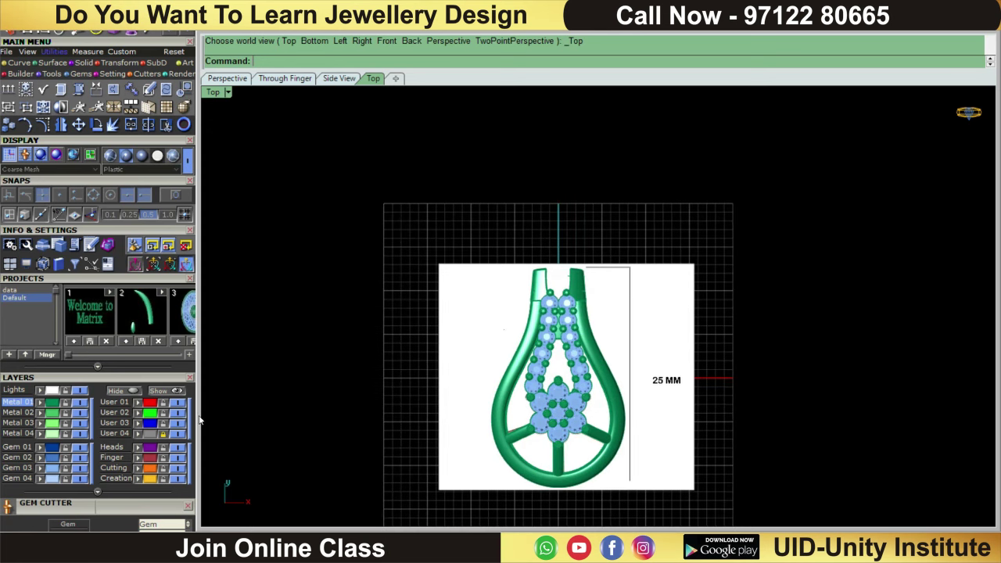
left_click(179, 435)
- Inspect the pendant from all sides and save it as DPD-06.3dm
mouse_move(677, 424)
right_mouse_down()
mouse_move(680, 306)
mouse_move(480, 252)
mouse_move(433, 212)
right_mouse_up()
mouse_move(369, 245)
right_mouse_down()
mouse_move(539, 348)
mouse_move(667, 214)
mouse_move(674, 154)
mouse_move(545, 294)
right_mouse_up()
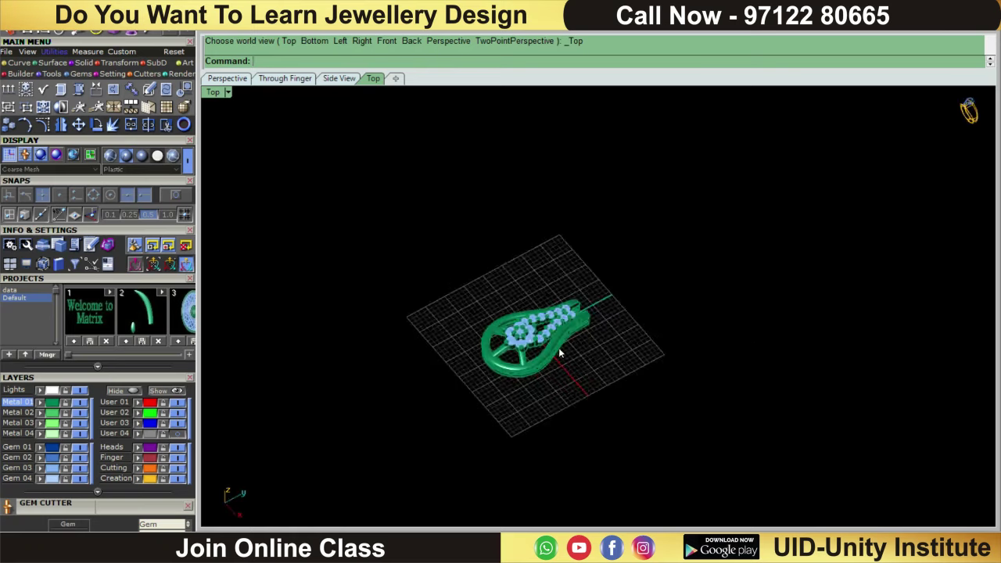
scroll(594, 293, "up", 3)
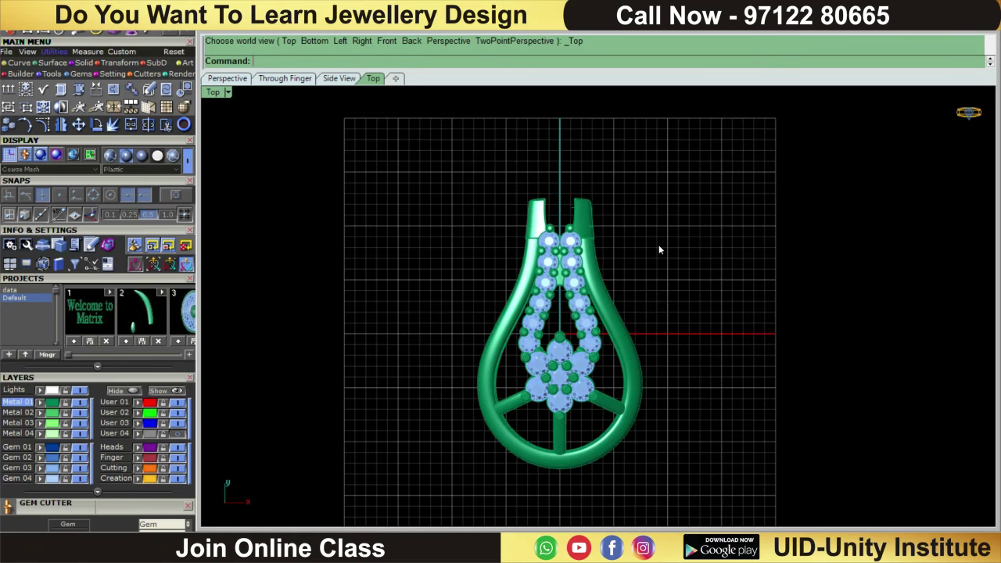
key("ctrl+s")
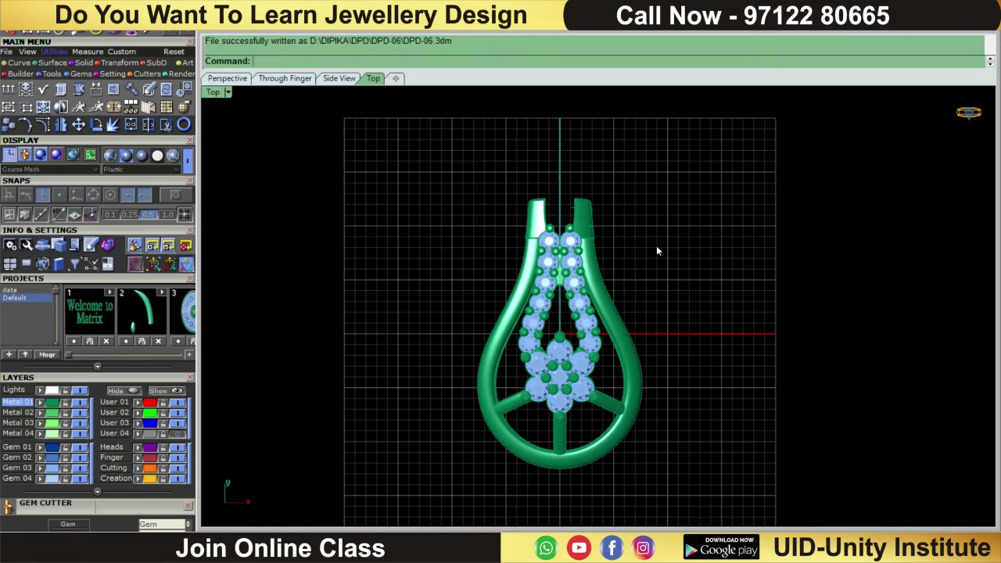
scroll(656, 245, "down", 1)
scroll(637, 286, "up", 2)
scroll(614, 271, "up", 1)
right_click_drag(613, 279, 671, 229)
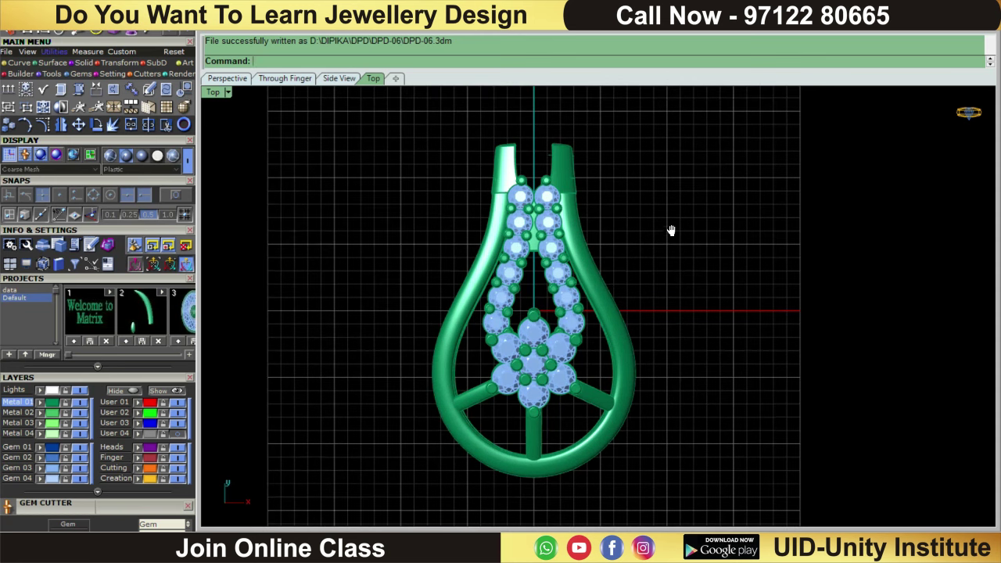